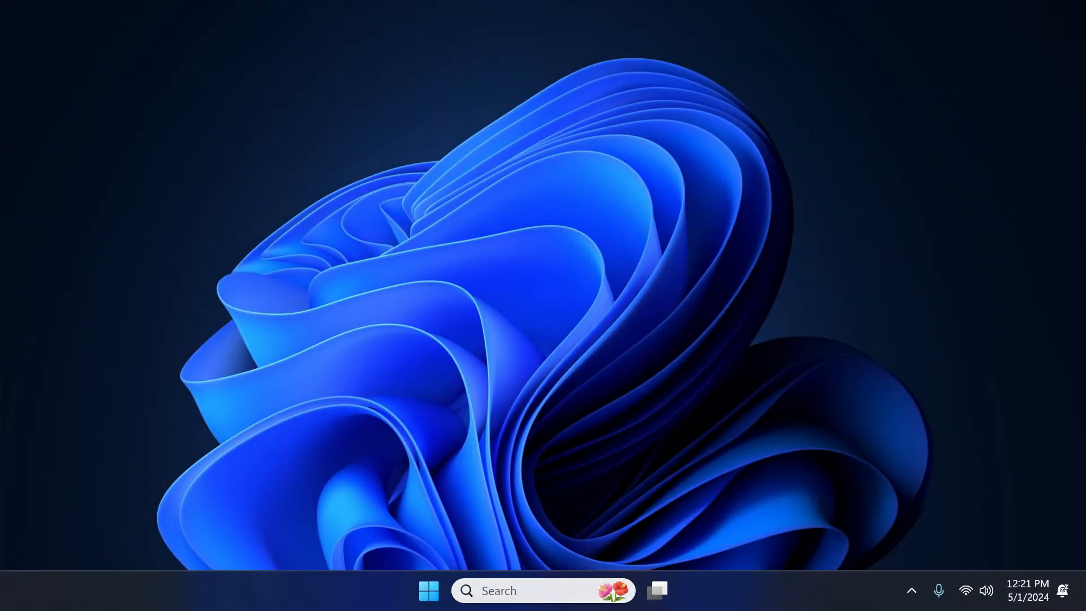
Turn off search highlights in the Windows Search permissions settings and open the taskbar search to check it
{"action": "left_click", "coordinate": [513, 597]}
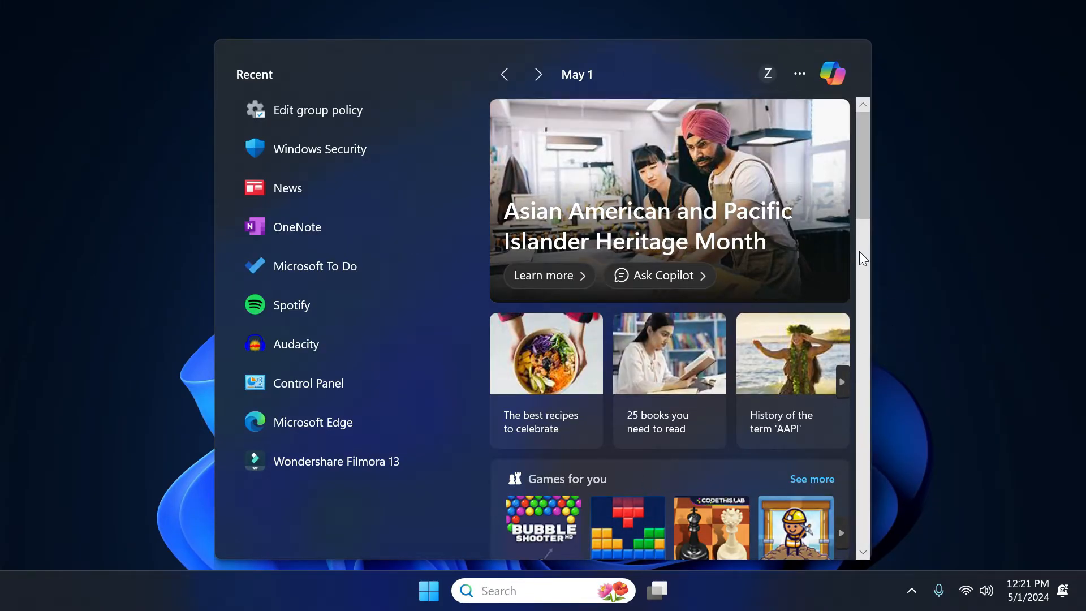
{"action": "mouse_move", "coordinate": [864, 144]}
{"action": "left_mouse_down"}
{"action": "mouse_move", "coordinate": [860, 325]}
{"action": "mouse_move", "coordinate": [860, 136]}
{"action": "left_mouse_up"}
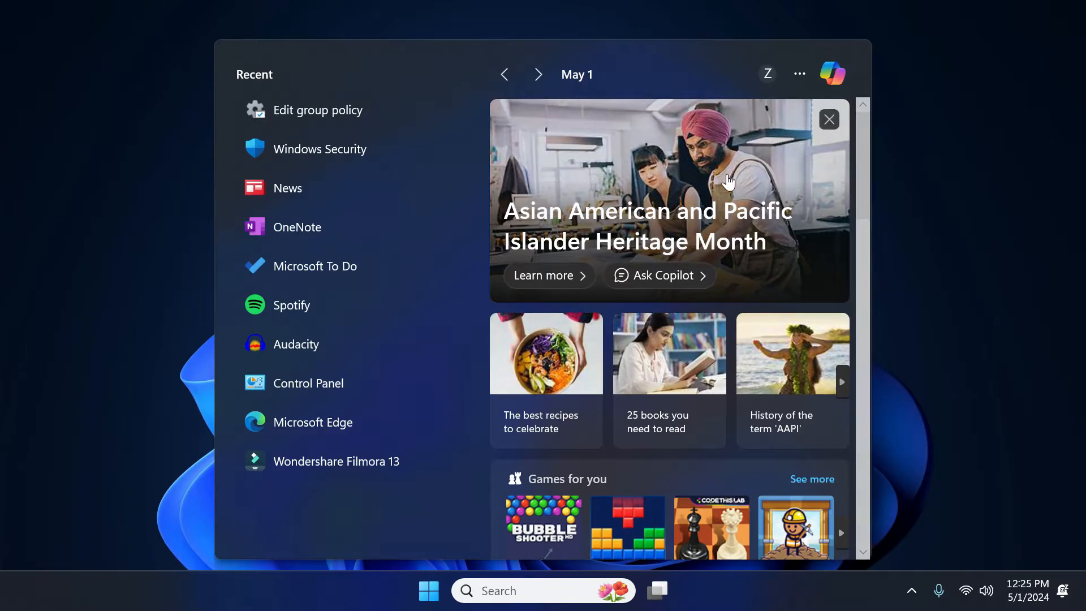
{"action": "left_click", "coordinate": [800, 74]}
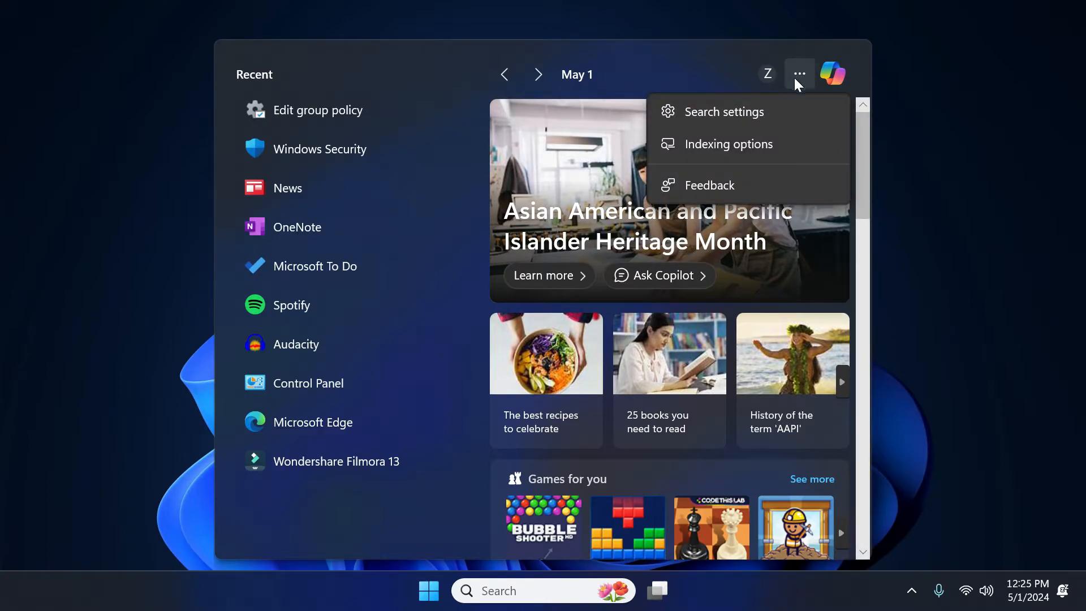
{"action": "left_click", "coordinate": [728, 114]}
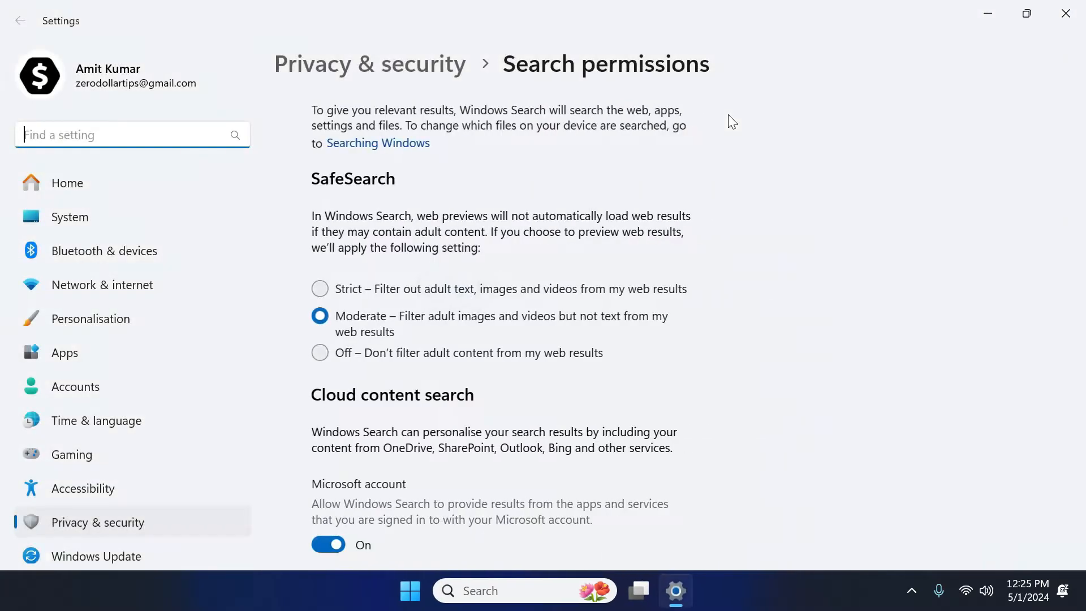
{"action": "scroll", "coordinate": [1081, 266], "scroll_direction": "down", "scroll_amount": 5}
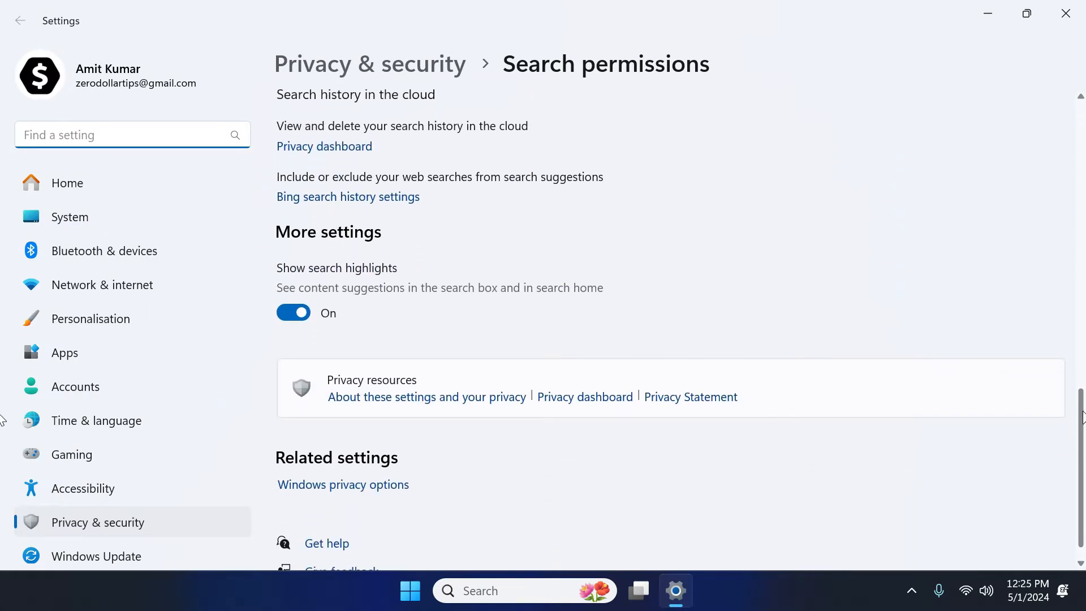
{"action": "scroll", "coordinate": [678, 328], "scroll_direction": "down", "scroll_amount": 1}
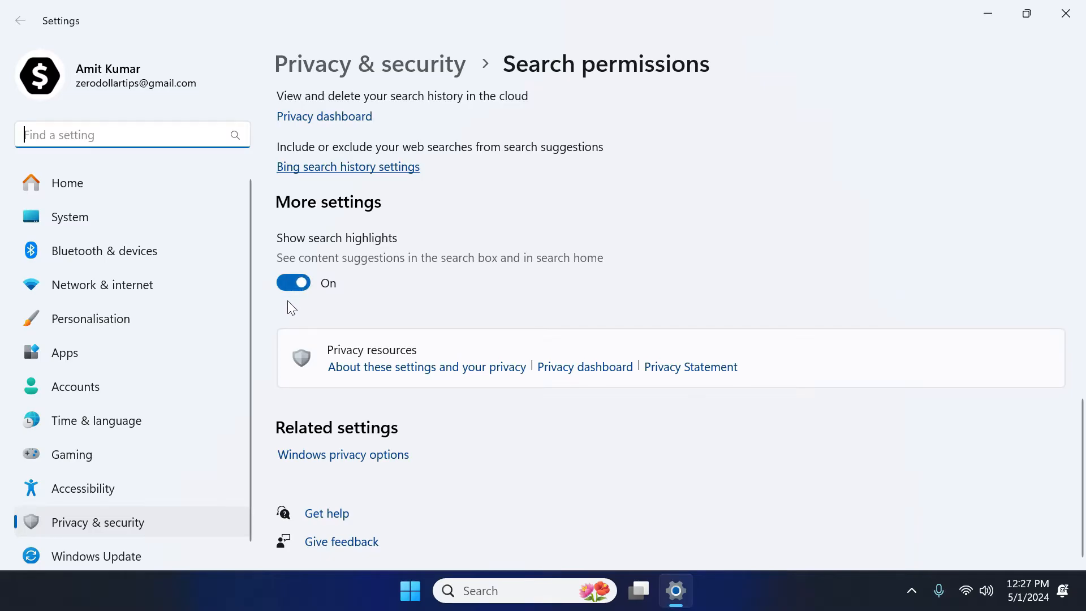
{"action": "left_click", "coordinate": [294, 285]}
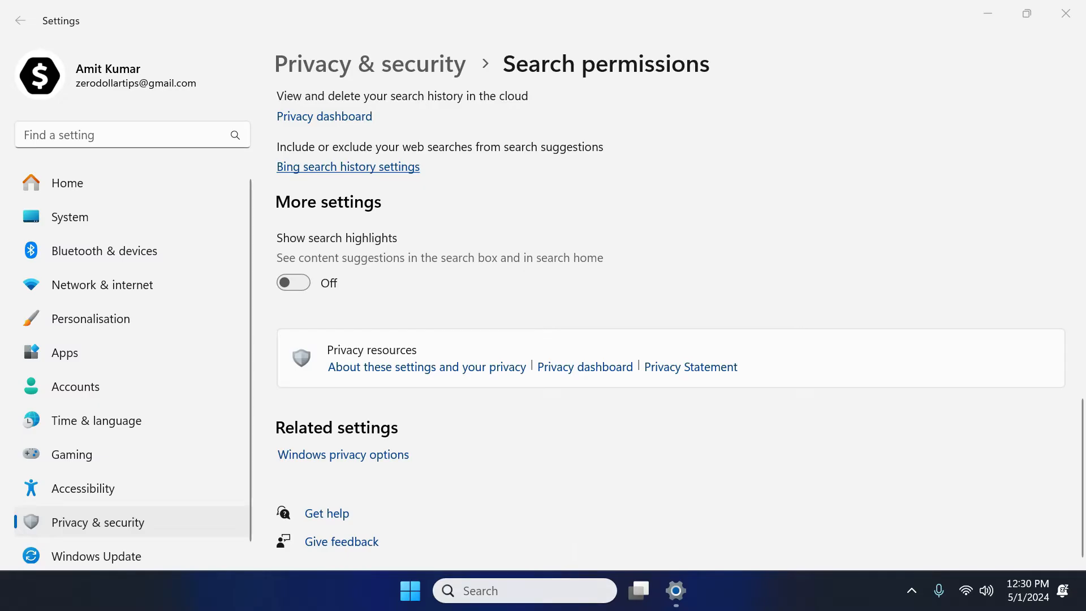
{"action": "left_click", "coordinate": [481, 591]}
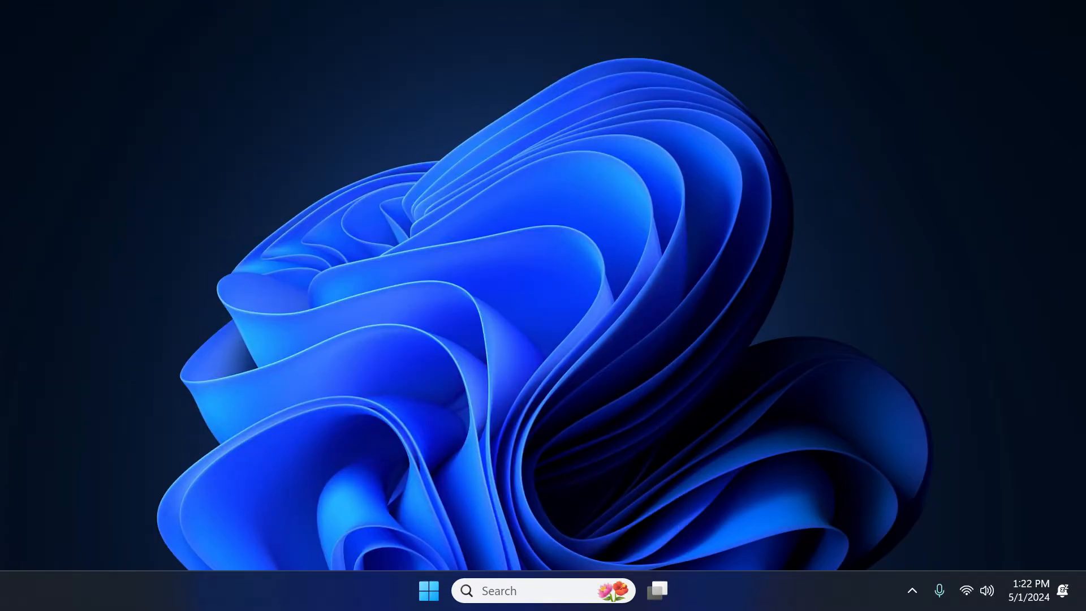
Turn on Widgets in the taskbar settings and close the settings window
{"action": "right_click", "coordinate": [725, 587]}
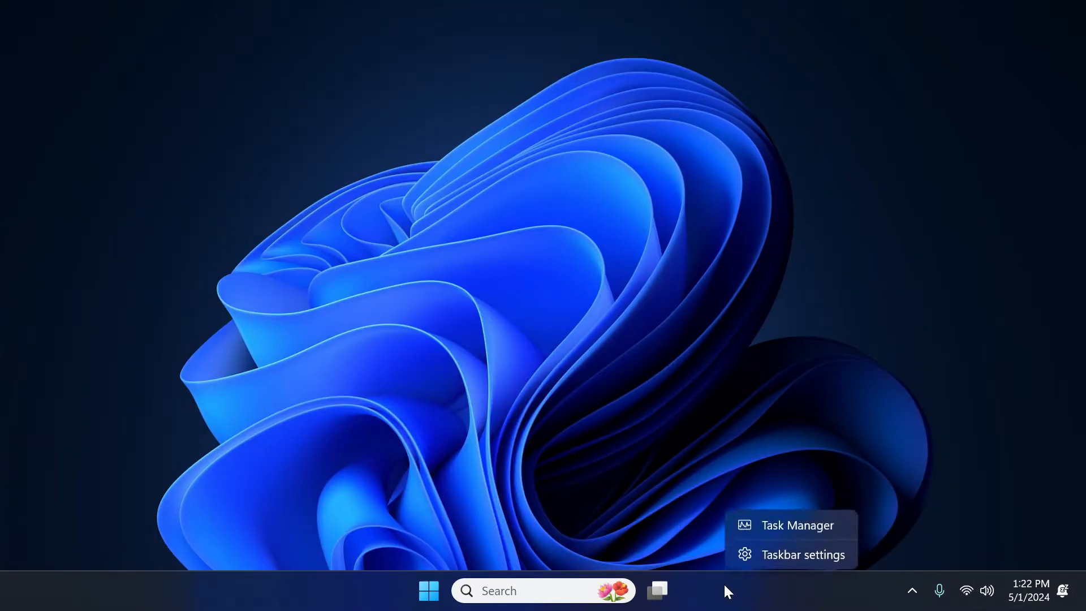
{"action": "left_click", "coordinate": [768, 555]}
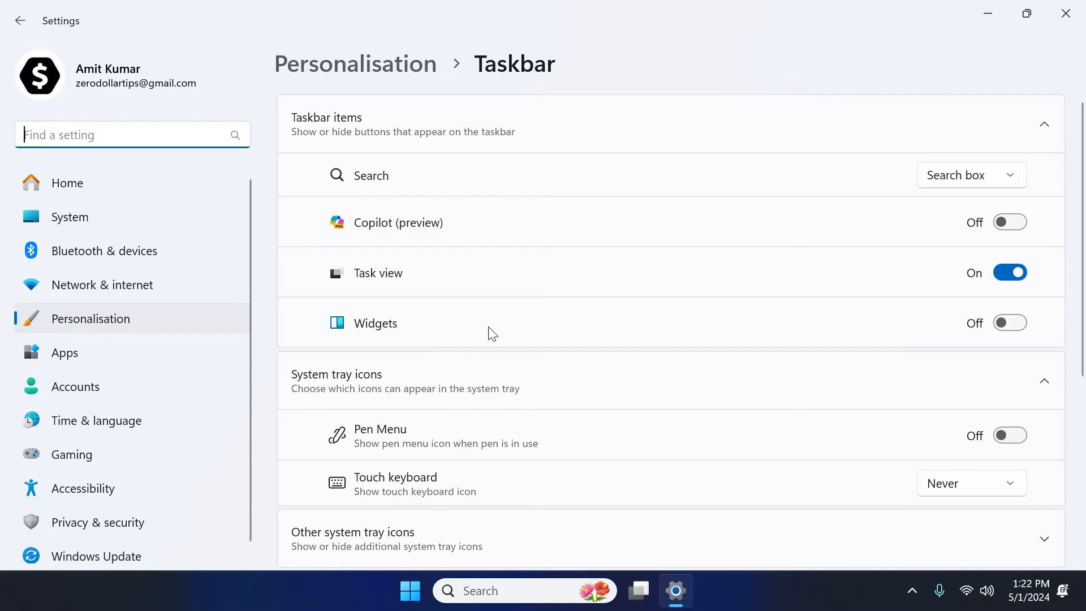
{"action": "left_click", "coordinate": [1011, 324]}
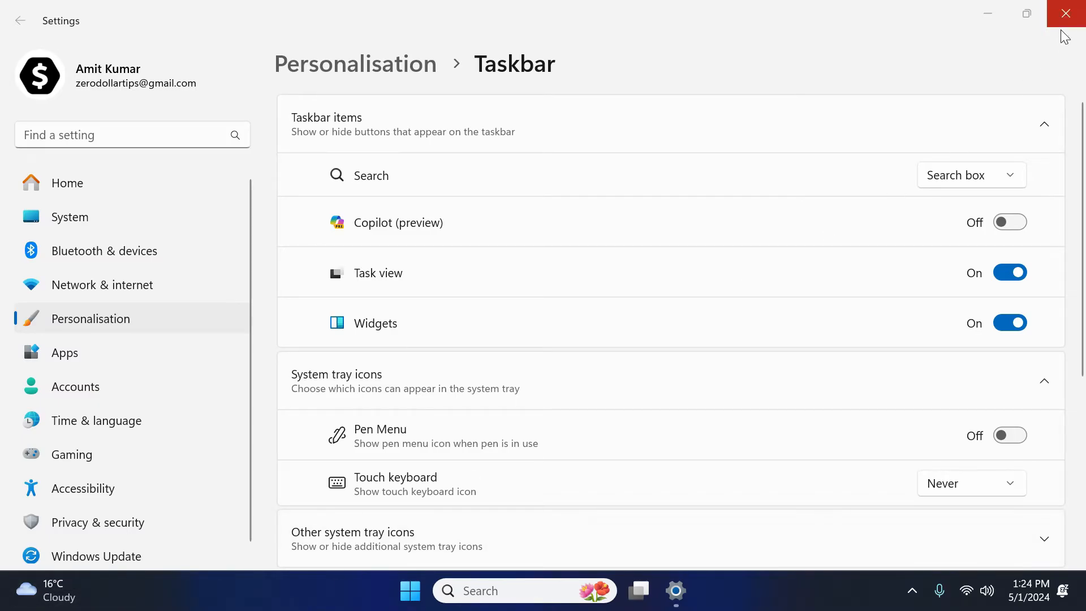
{"action": "left_click", "coordinate": [1065, 13]}
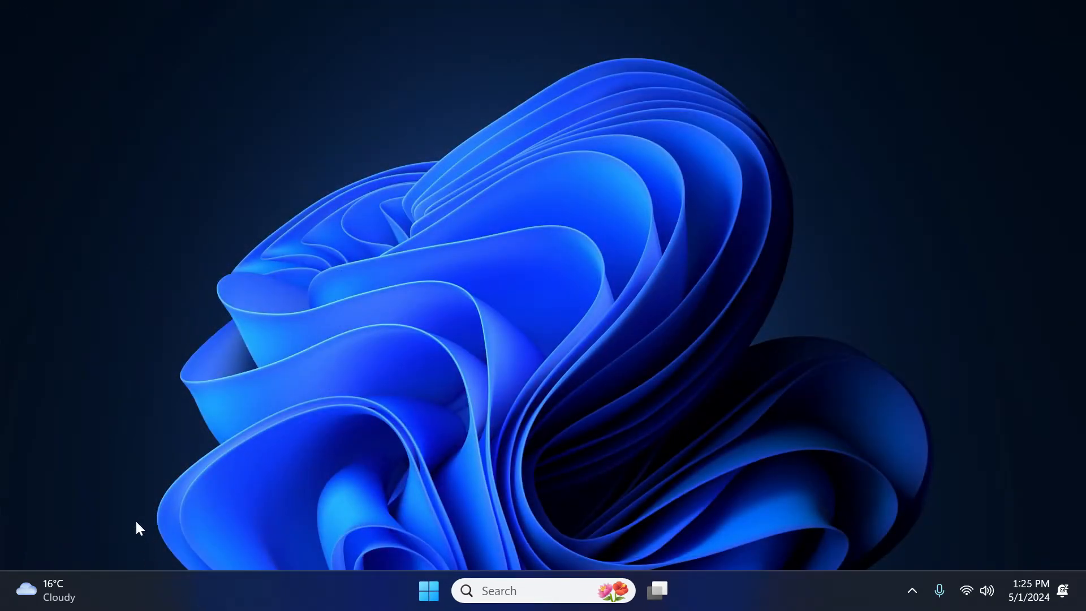
Open the widgets board, search the weather widget's locations for "florida" and add Florida State University to the saved locations
{"action": "left_click", "coordinate": [60, 598]}
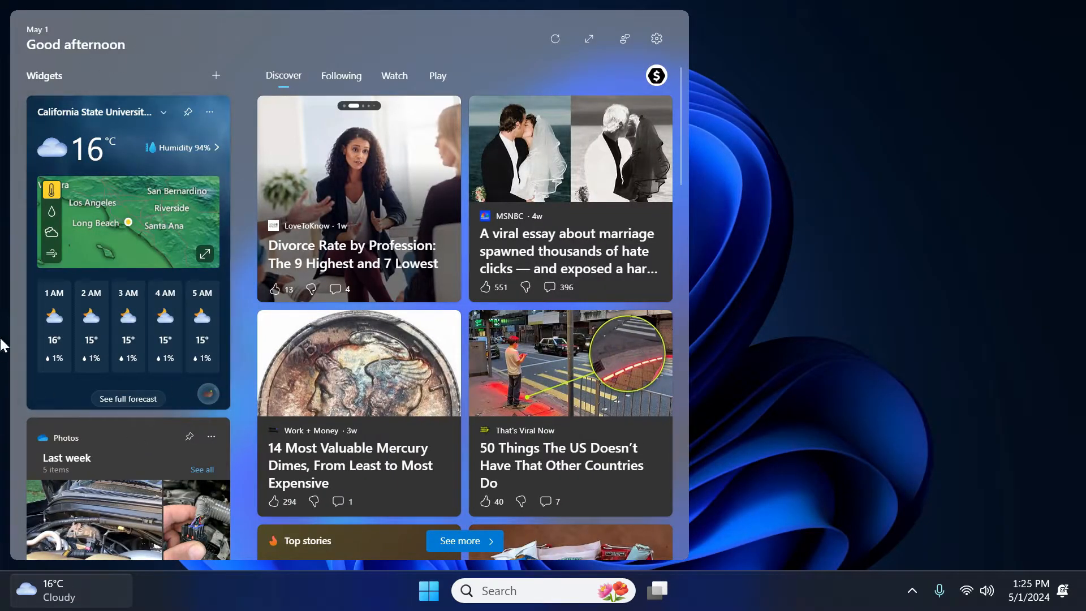
{"action": "left_click", "coordinate": [164, 112]}
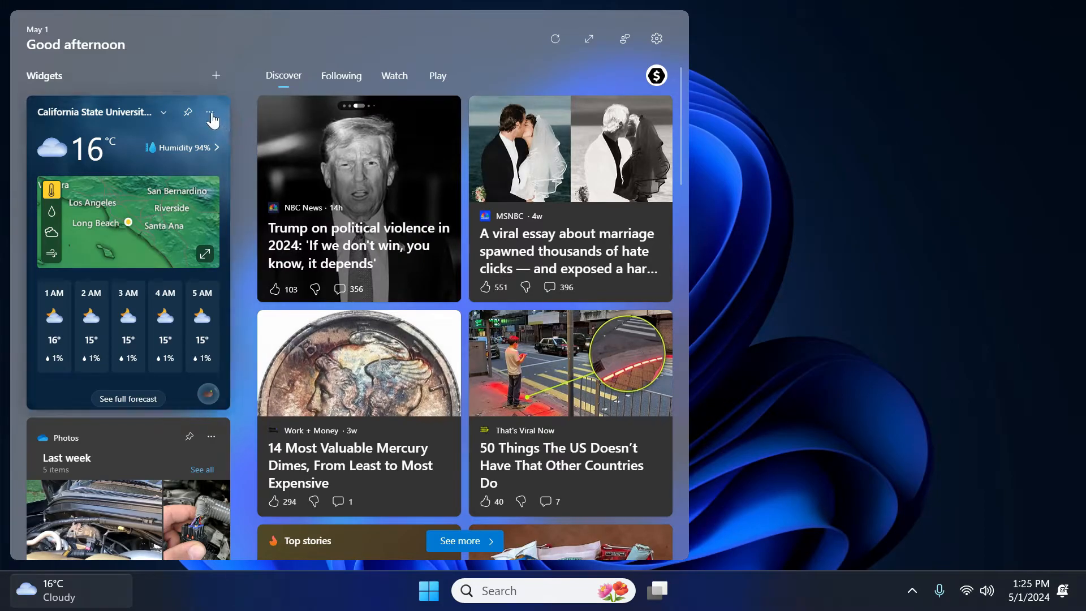
{"action": "left_click", "coordinate": [210, 112]}
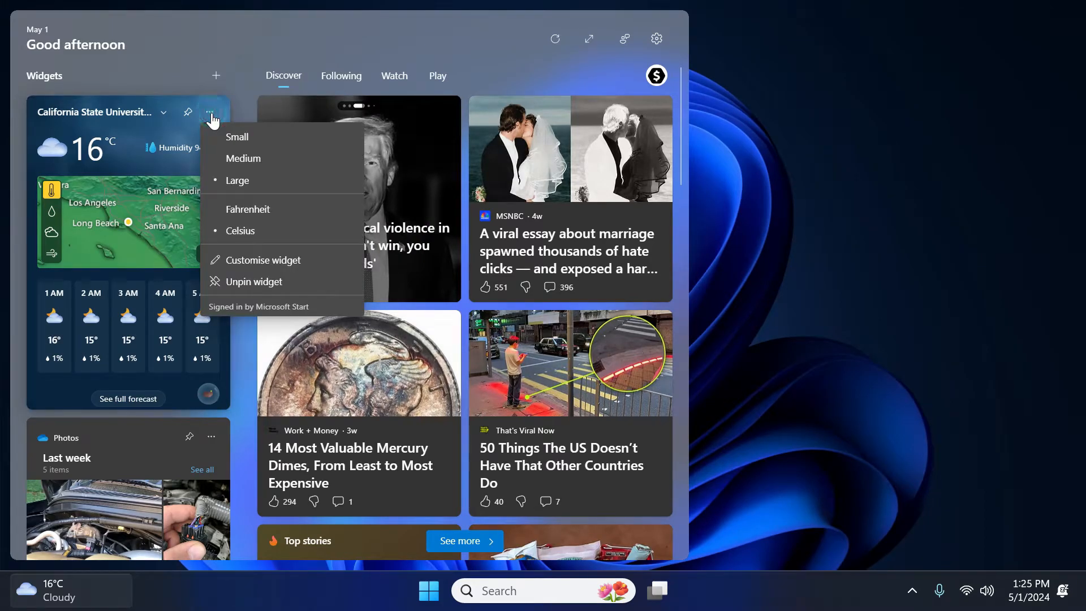
{"action": "left_click", "coordinate": [242, 267]}
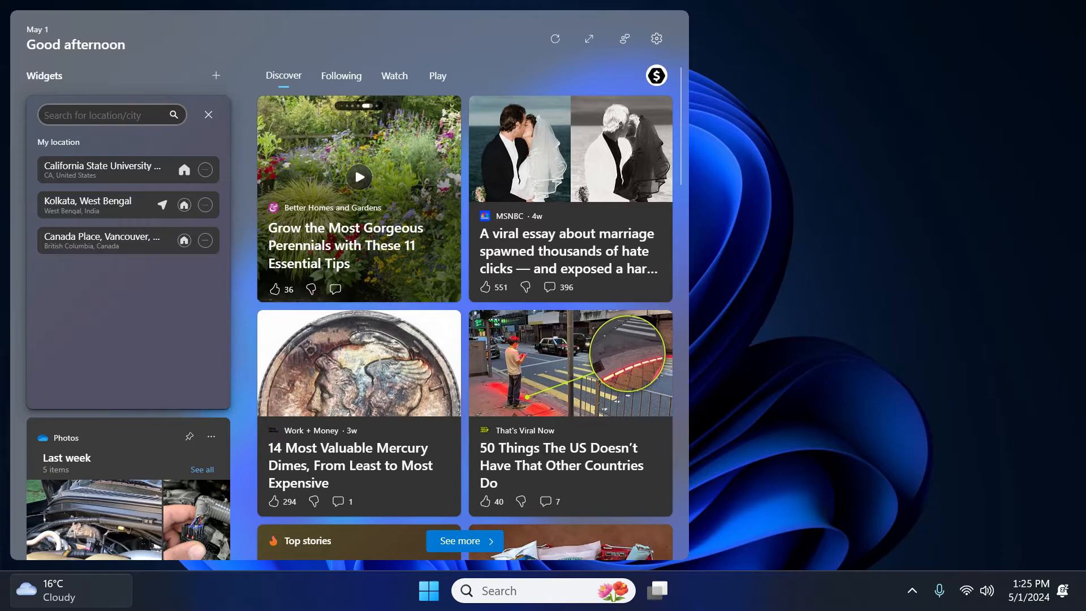
{"action": "type", "text": "florida"}
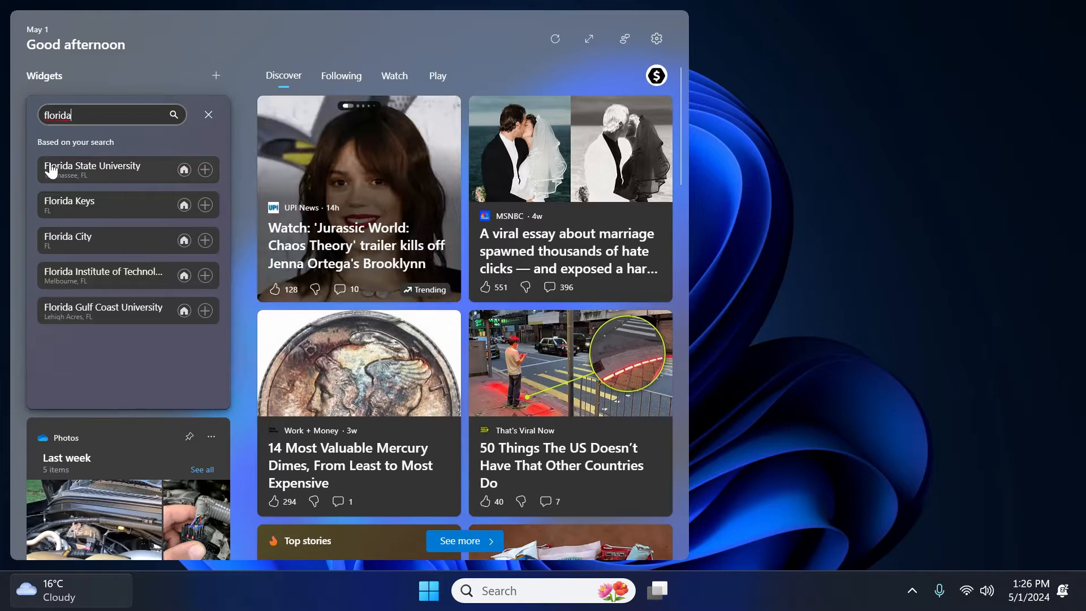
{"action": "left_click", "coordinate": [204, 171]}
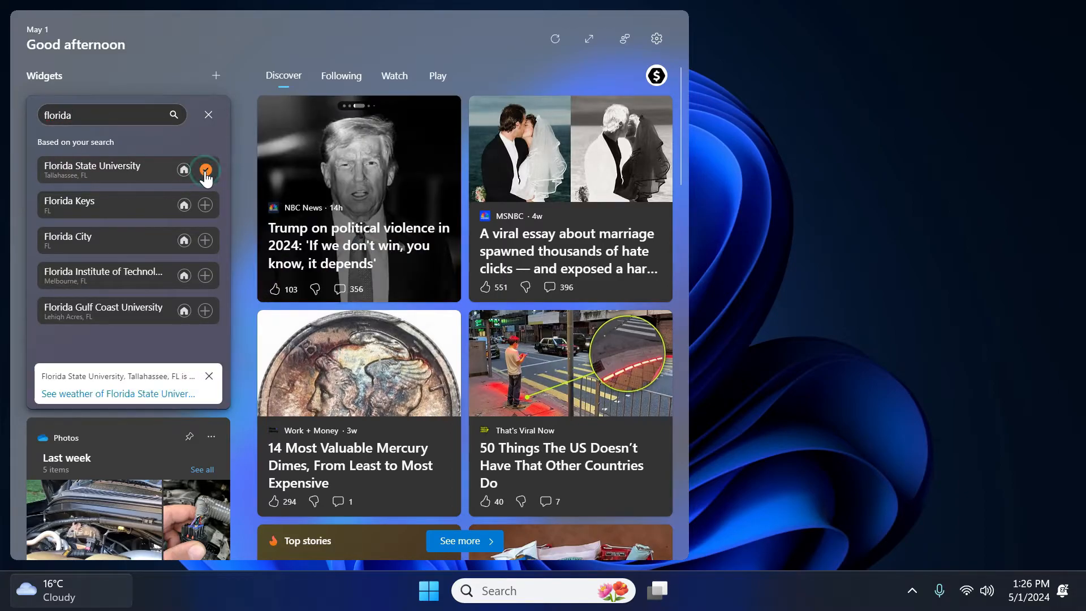
{"action": "left_click", "coordinate": [209, 115]}
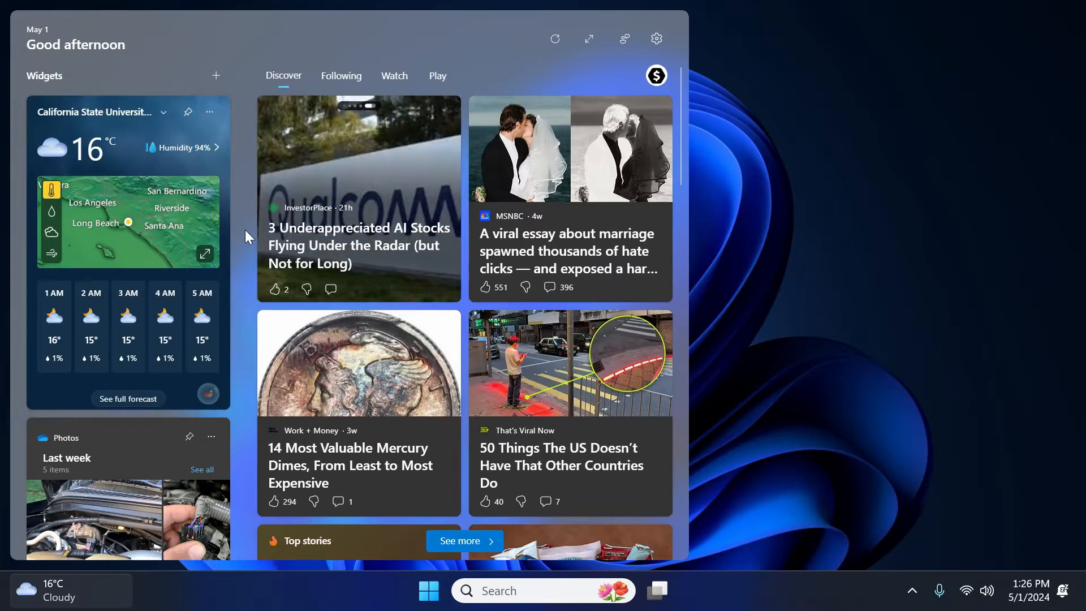
Customise the weather widget to use Florida State University as its home location
{"action": "left_click", "coordinate": [209, 115]}
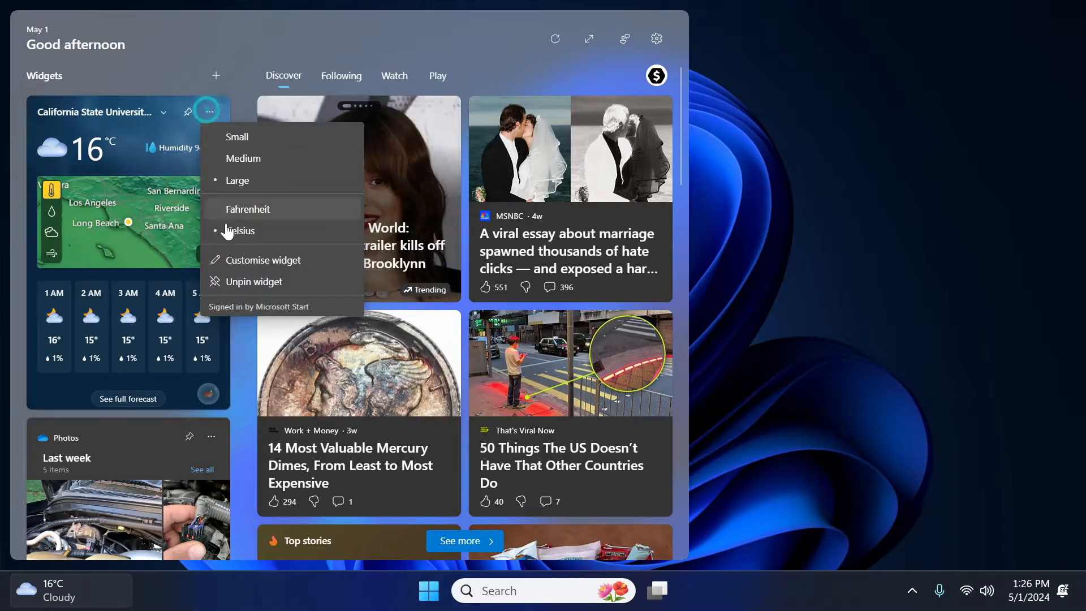
{"action": "left_click", "coordinate": [247, 266]}
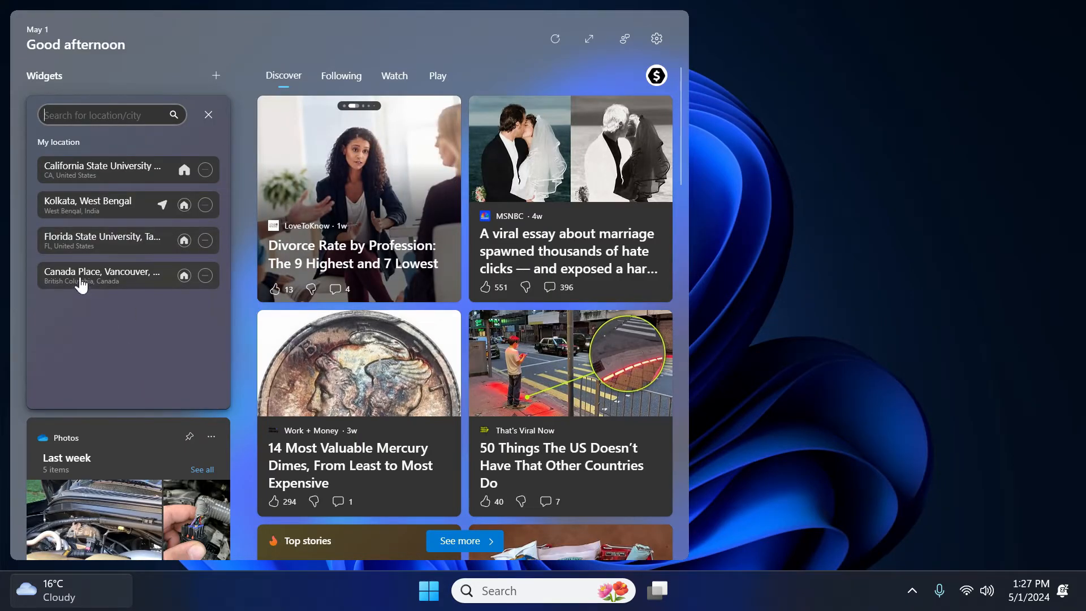
{"action": "left_click", "coordinate": [185, 242]}
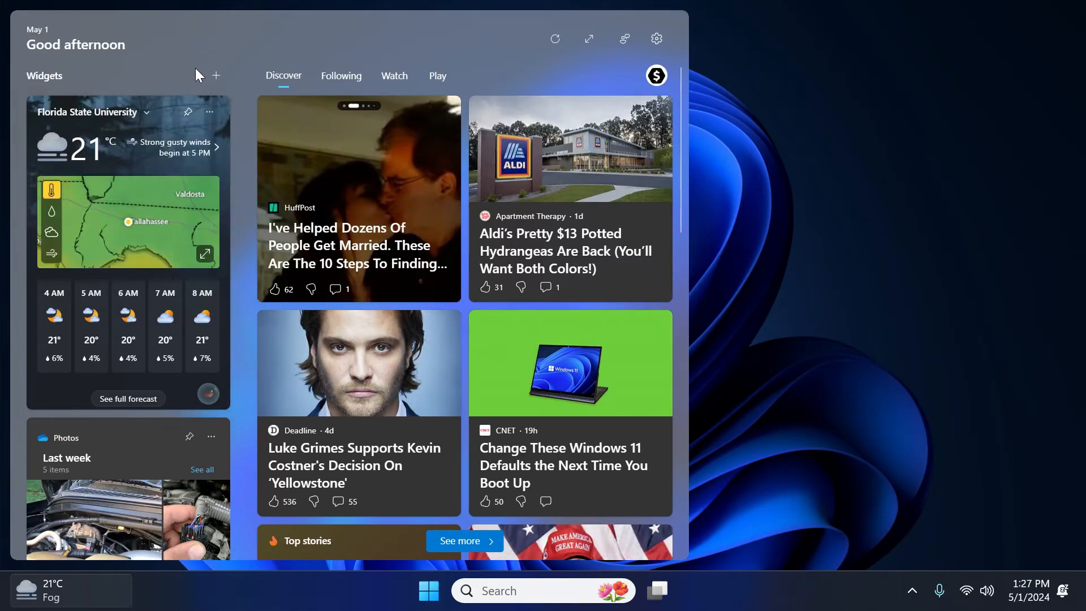
Resize the weather widget to Medium and Small, and return it to Large
{"action": "left_click", "coordinate": [209, 112]}
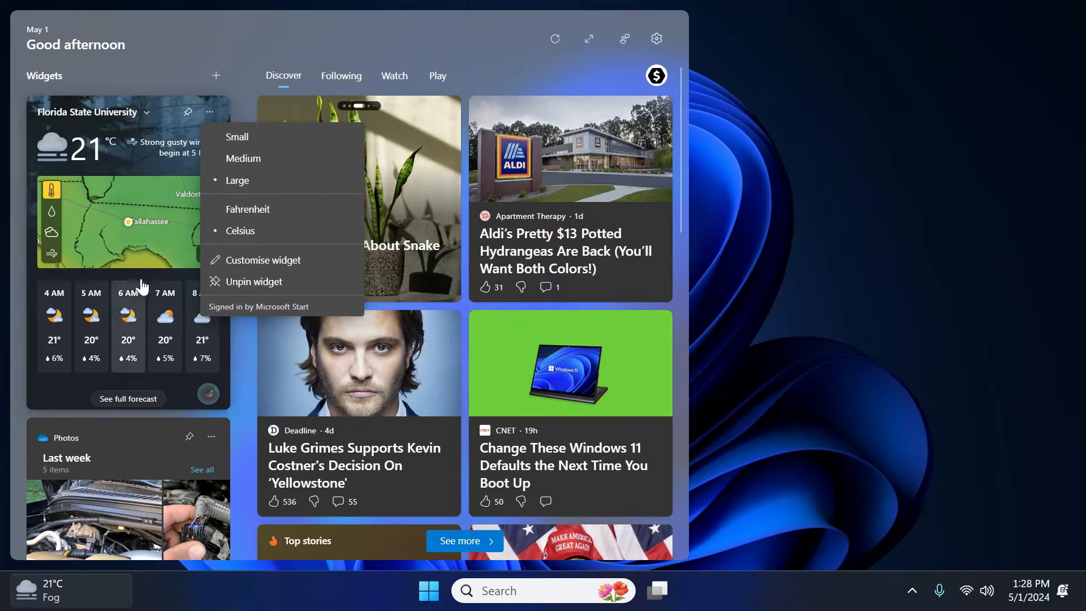
{"action": "left_click", "coordinate": [232, 160]}
{"action": "left_click", "coordinate": [210, 112]}
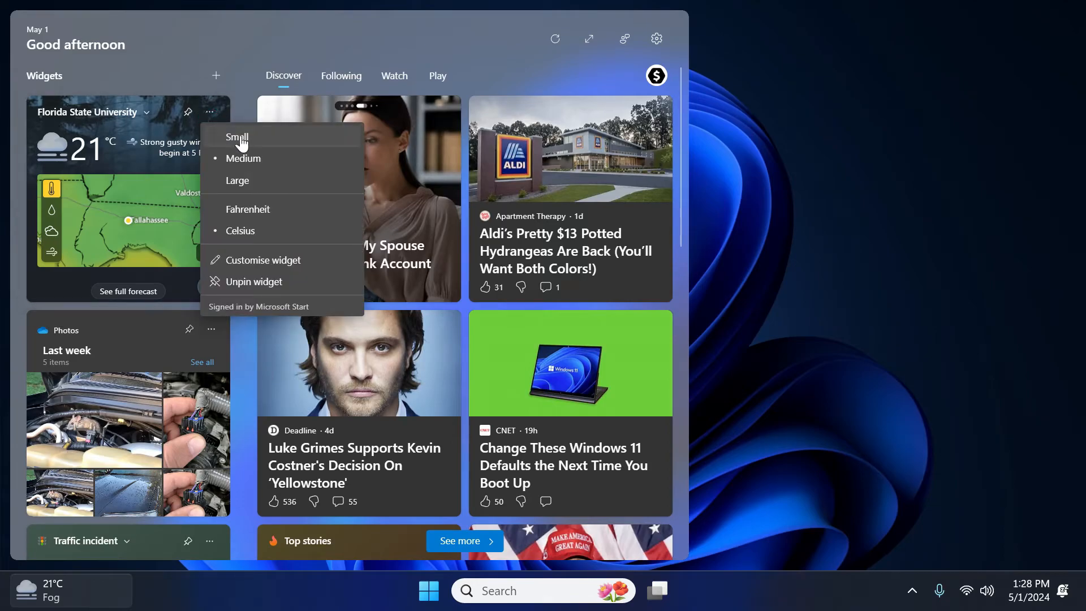
{"action": "left_click", "coordinate": [241, 144]}
{"action": "left_click", "coordinate": [209, 112]}
{"action": "left_click", "coordinate": [239, 181]}
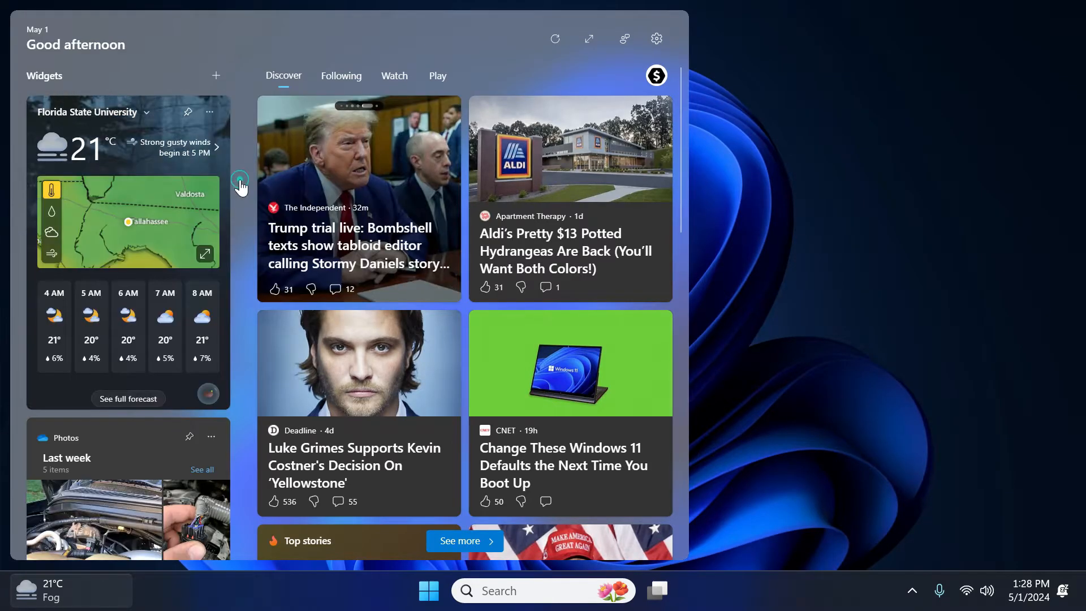
Switch the weather widget's temperature unit to Fahrenheit and back to Celsius
{"action": "left_click", "coordinate": [209, 112]}
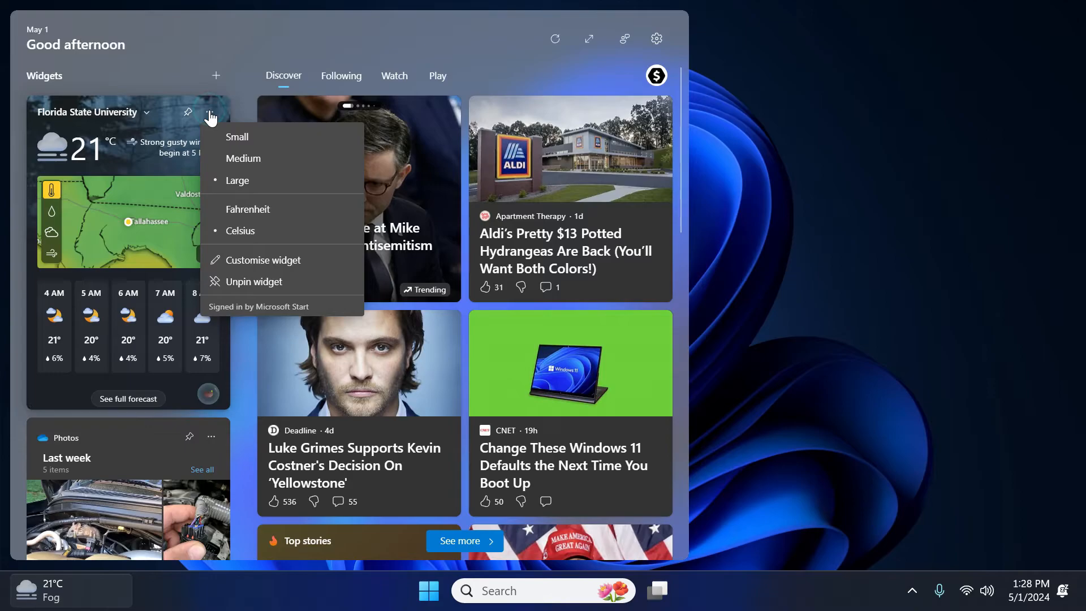
{"action": "left_click", "coordinate": [232, 209]}
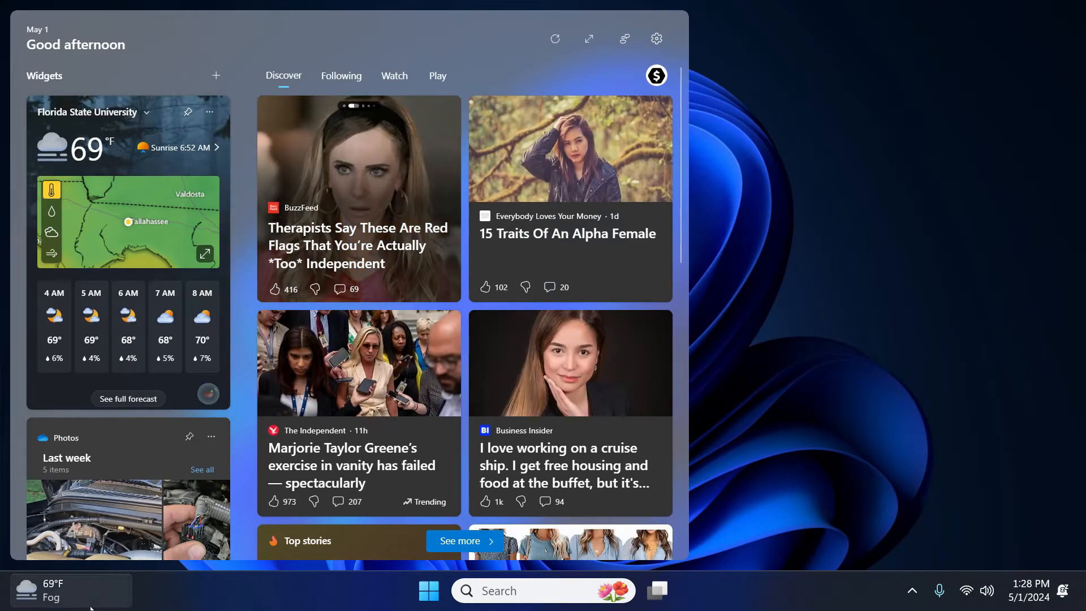
{"action": "left_click", "coordinate": [209, 112]}
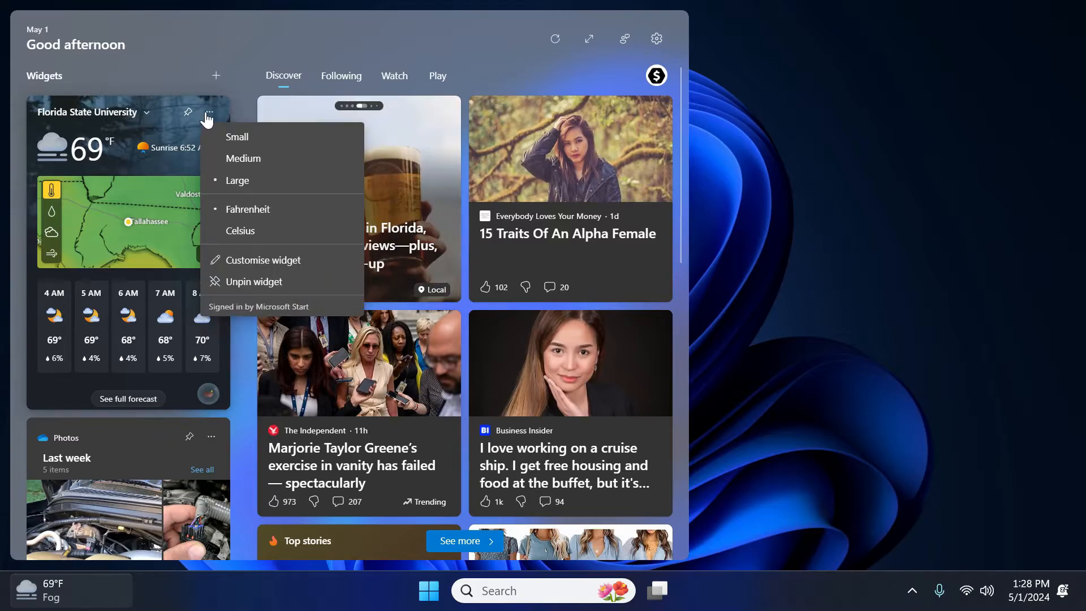
{"action": "left_click", "coordinate": [231, 234]}
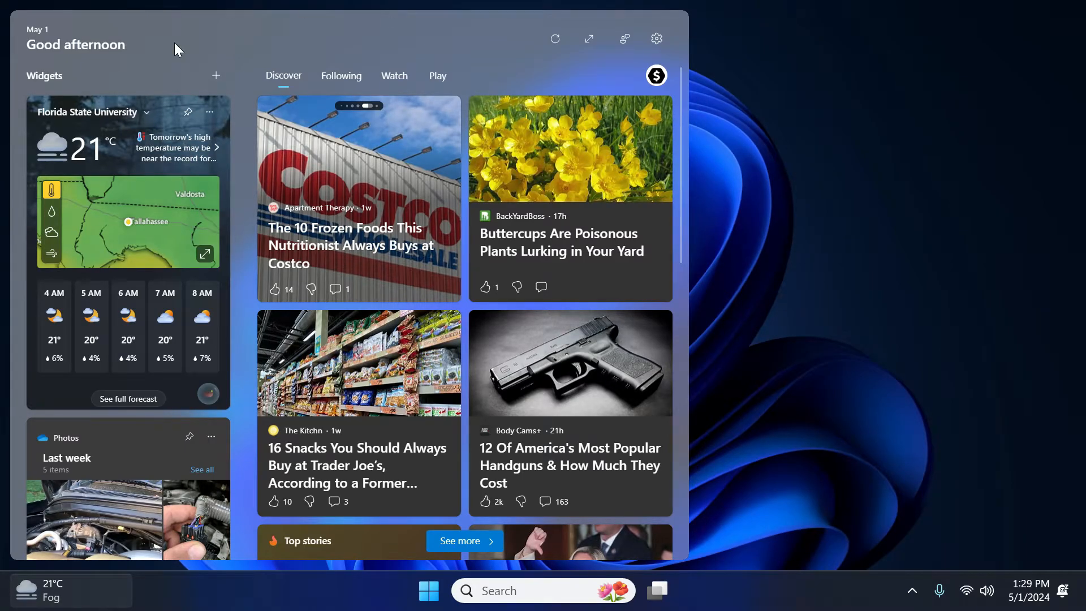
View the full forecast for Florida State University from the weather widget and close the browser
{"action": "left_click", "coordinate": [136, 400]}
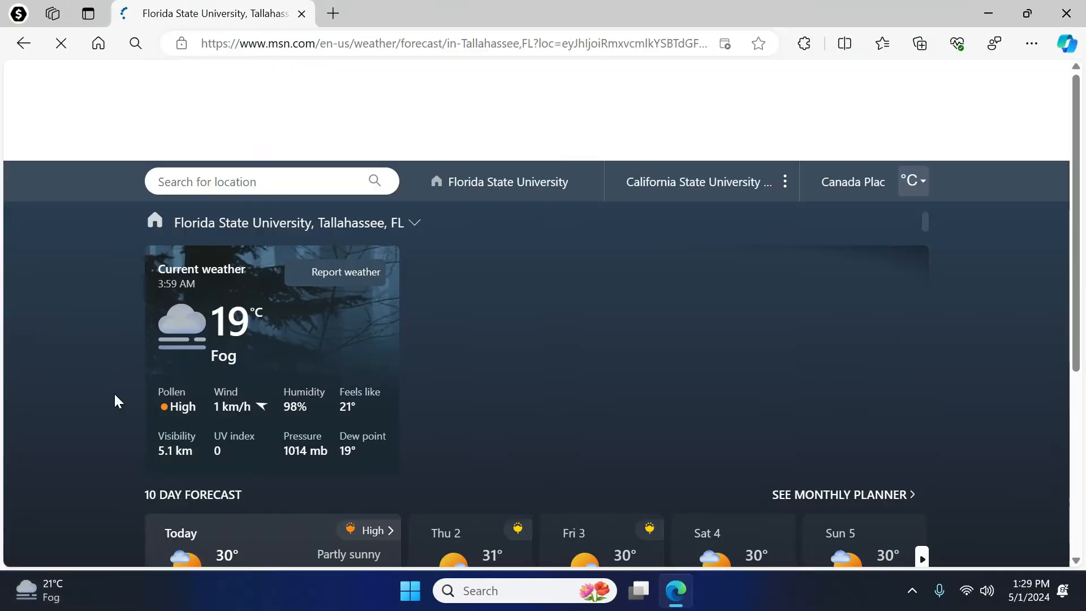
{"action": "left_click_drag", "start_coordinate": [1077, 105], "coordinate": [1070, 164]}
{"action": "left_click", "coordinate": [1066, 13]}
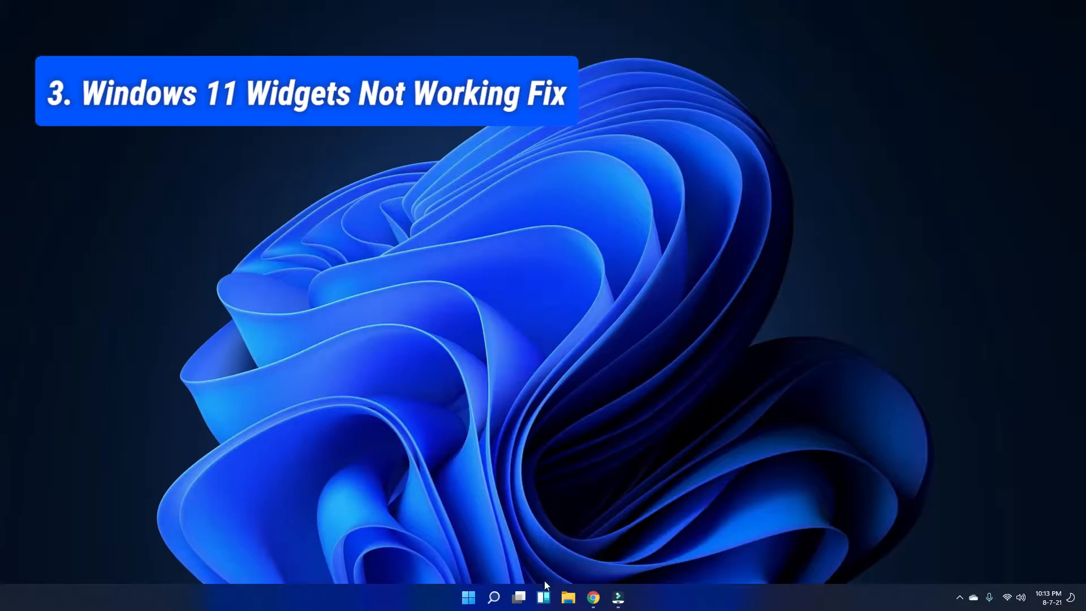
Try to open the widgets board from the taskbar
{"action": "left_click", "coordinate": [544, 602]}
{"action": "left_click", "coordinate": [544, 602]}
{"action": "left_click", "coordinate": [543, 602]}
{"action": "left_click", "coordinate": [543, 603]}
{"action": "left_click", "coordinate": [542, 602]}
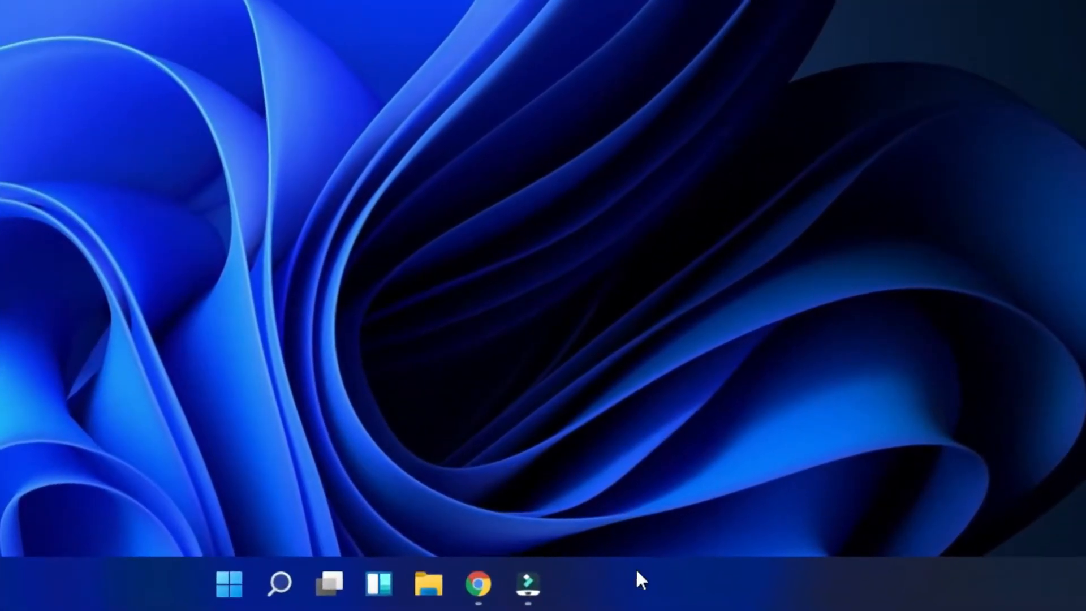
Check in the taskbar settings whether Widgets is enabled, and close the settings window
{"action": "right_click", "coordinate": [673, 593]}
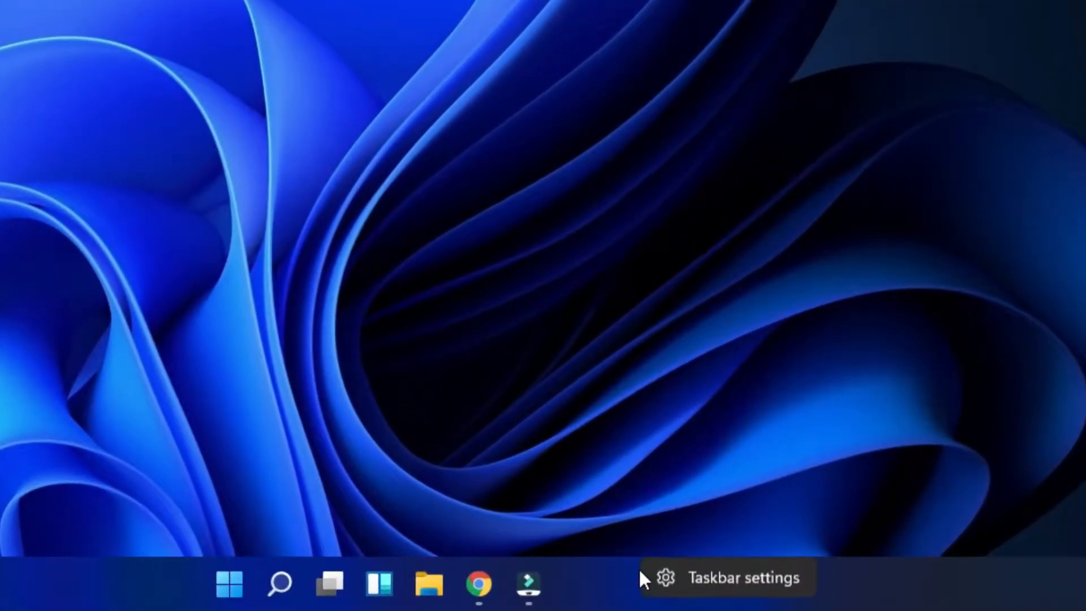
{"action": "left_click", "coordinate": [724, 582]}
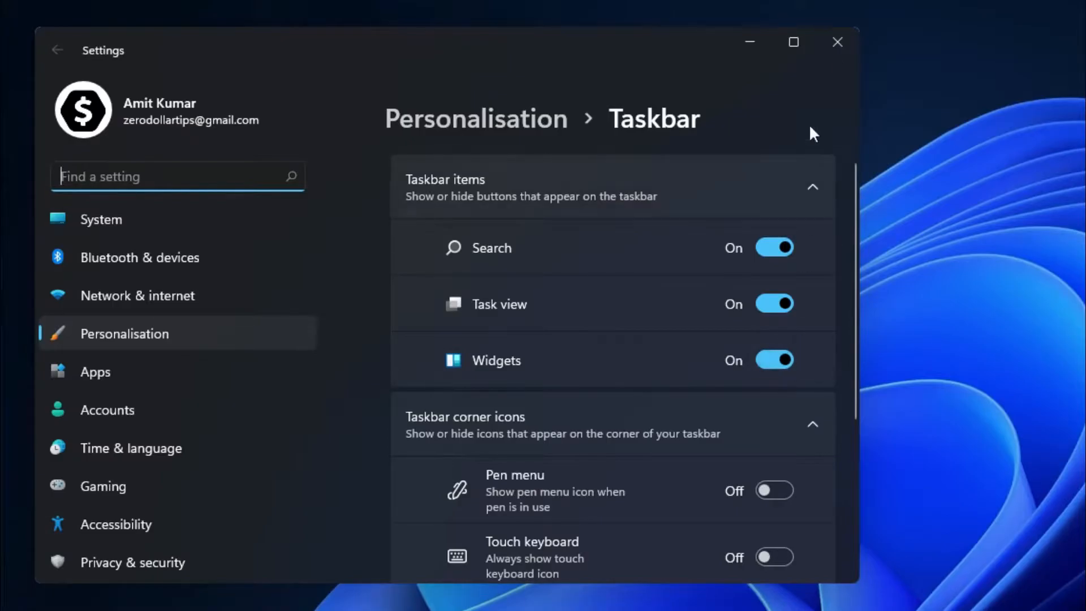
{"action": "left_click", "coordinate": [841, 47]}
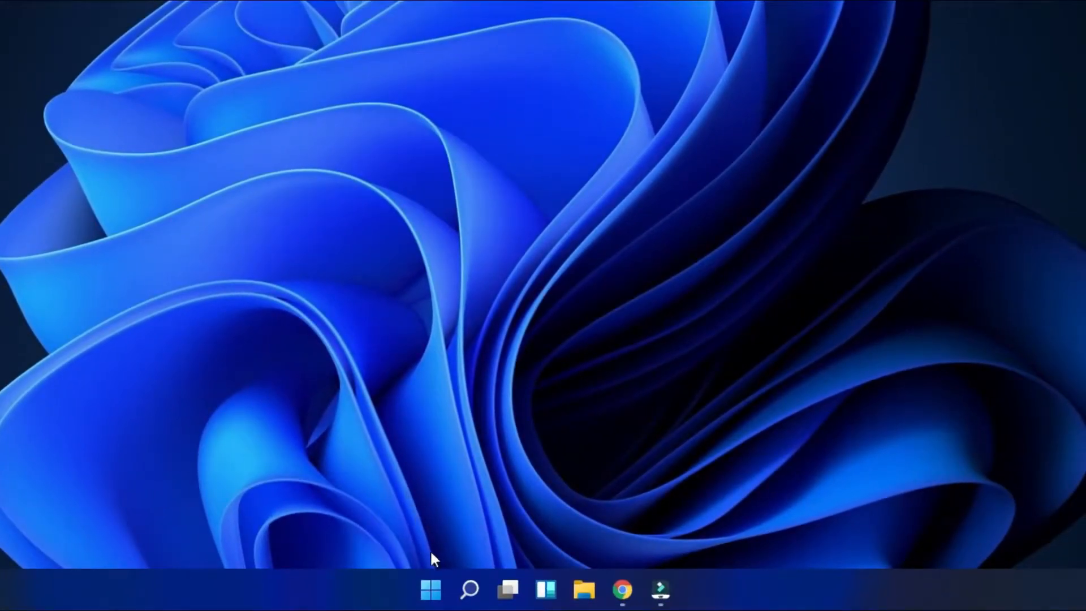
Open the properties of the NVIDIA GeForce GTX 1650 display adaptor in Device Manager
{"action": "right_click", "coordinate": [423, 593]}
{"action": "left_click", "coordinate": [421, 218]}
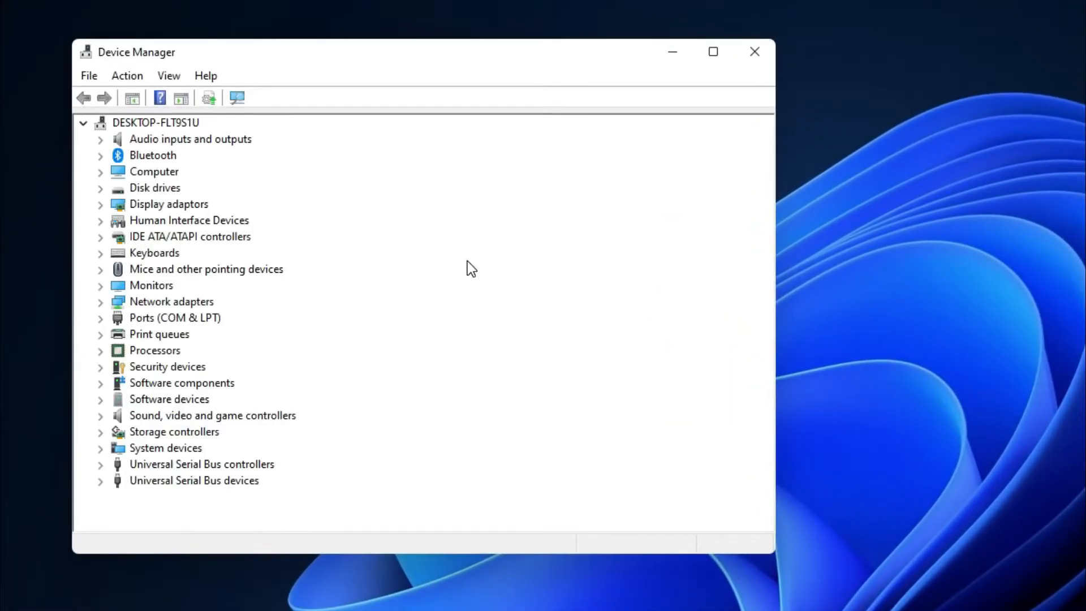
{"action": "left_click", "coordinate": [102, 206]}
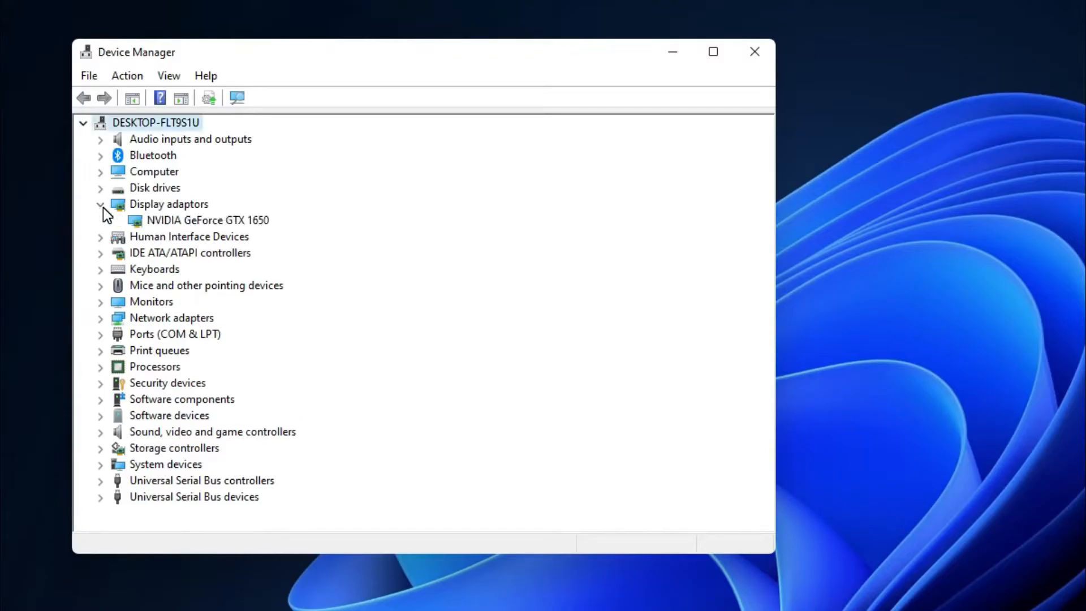
{"action": "left_click", "coordinate": [225, 221]}
{"action": "right_click", "coordinate": [225, 220]}
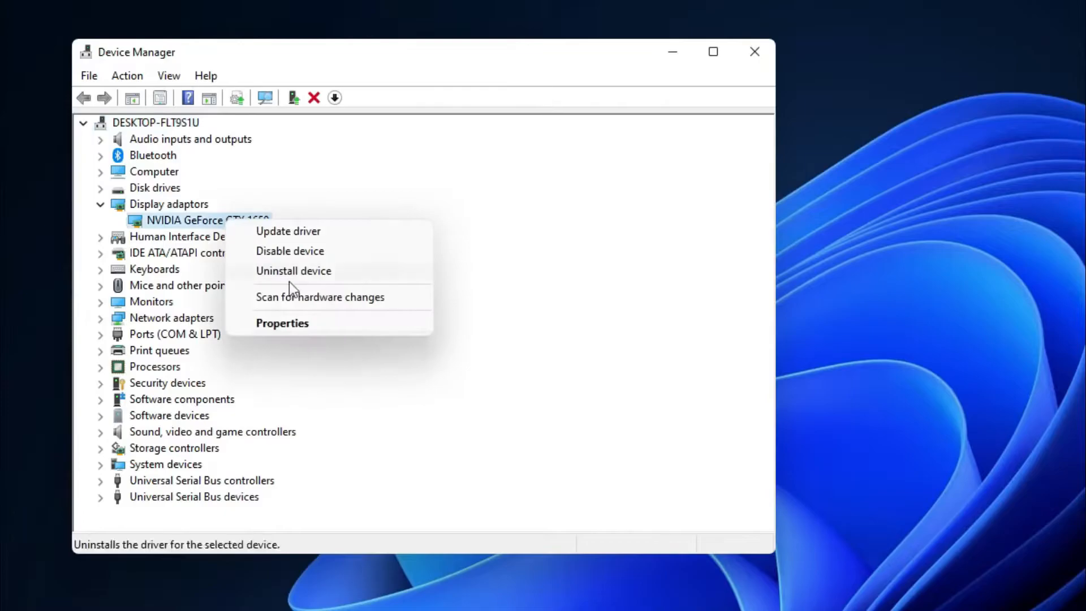
{"action": "left_click", "coordinate": [309, 326]}
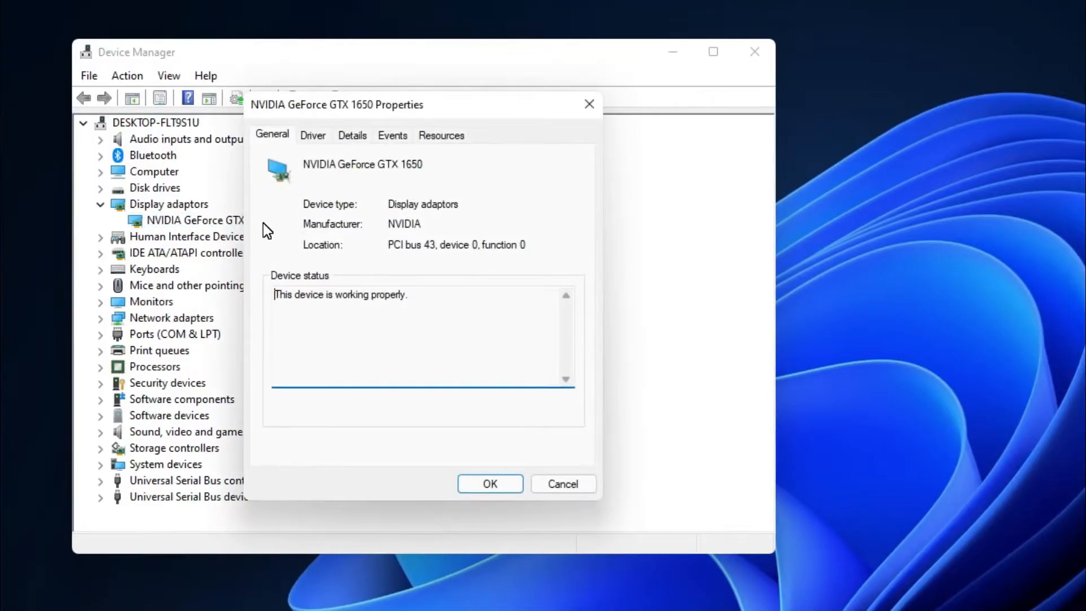
Disable the NVIDIA GeForce GTX 1650 from its driver properties and close the properties window
{"action": "left_click", "coordinate": [313, 134]}
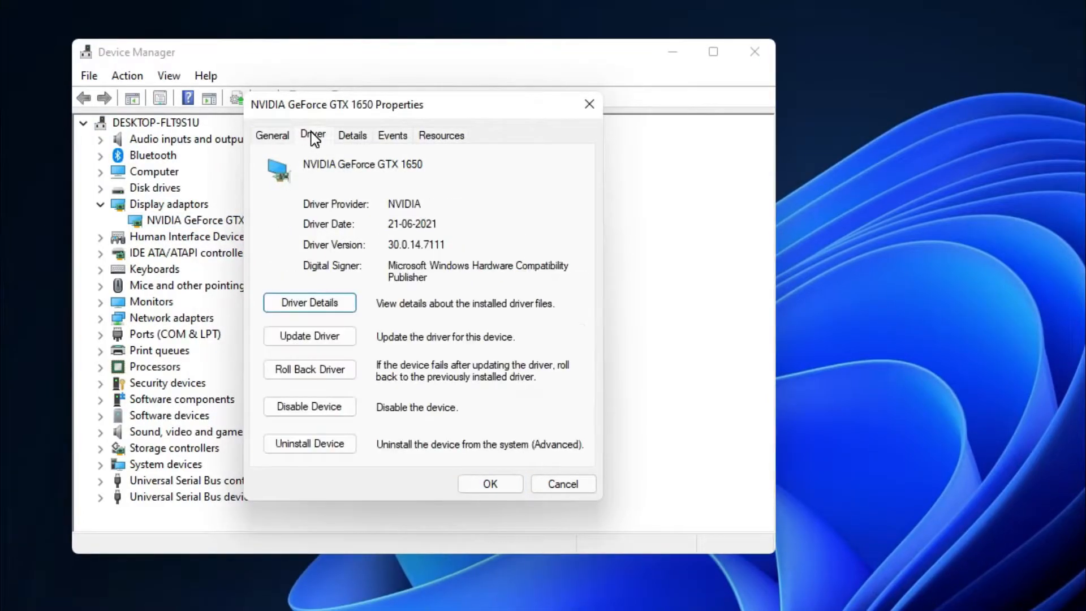
{"action": "left_click", "coordinate": [324, 407]}
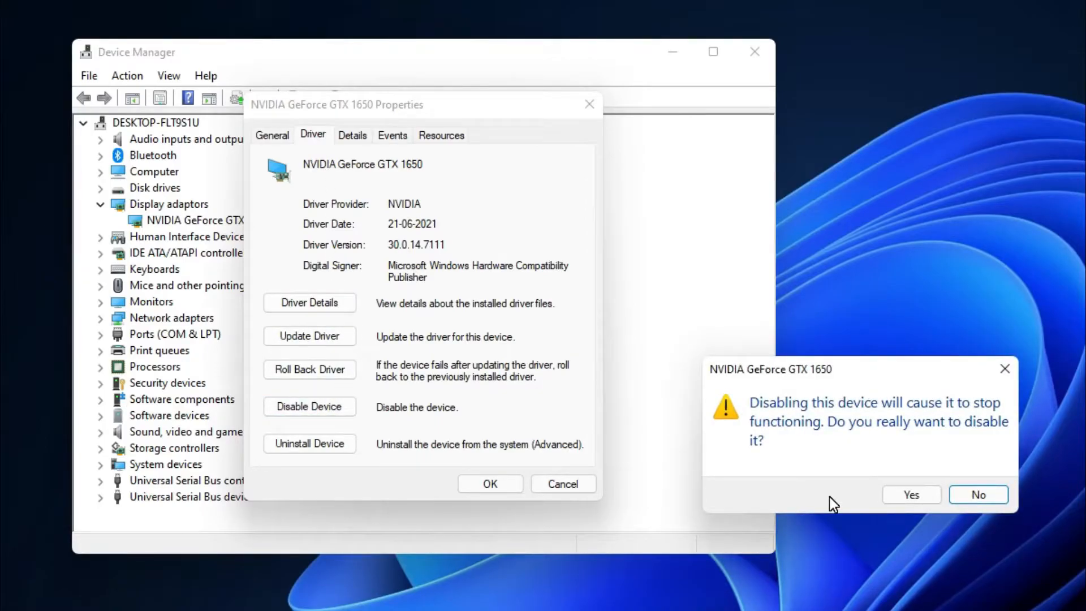
{"action": "left_click", "coordinate": [911, 495]}
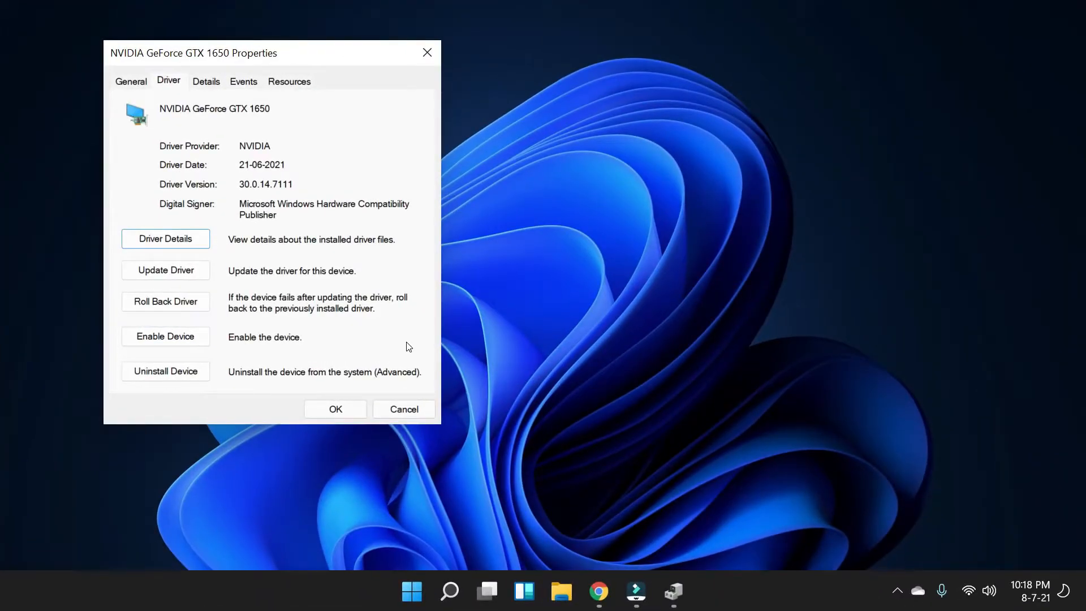
{"action": "left_click", "coordinate": [427, 52]}
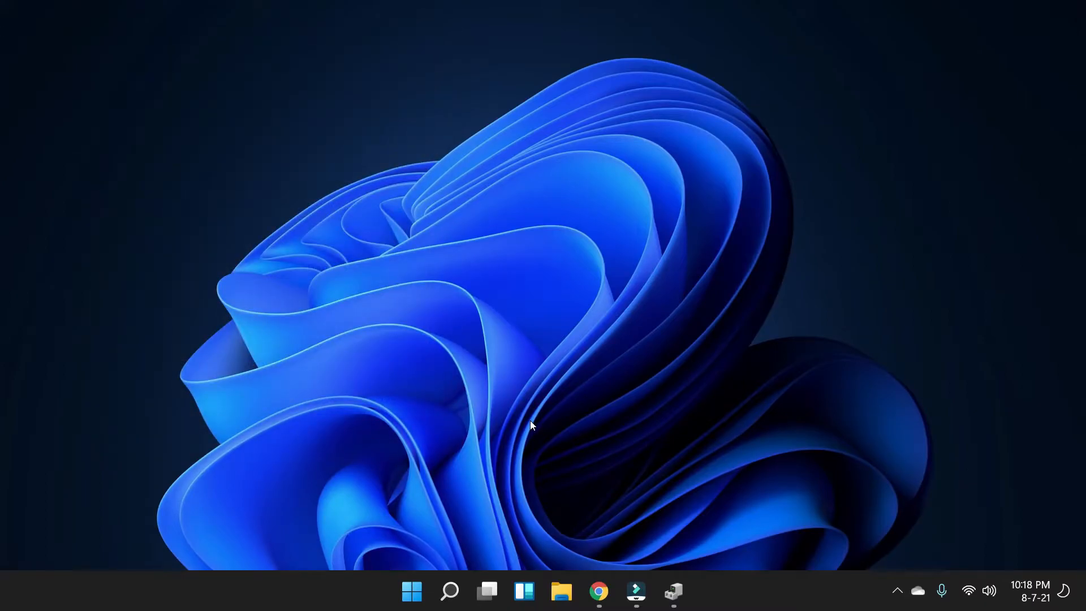
Open the widgets board from the taskbar, look through its widgets and news, and close it
{"action": "left_click", "coordinate": [524, 591]}
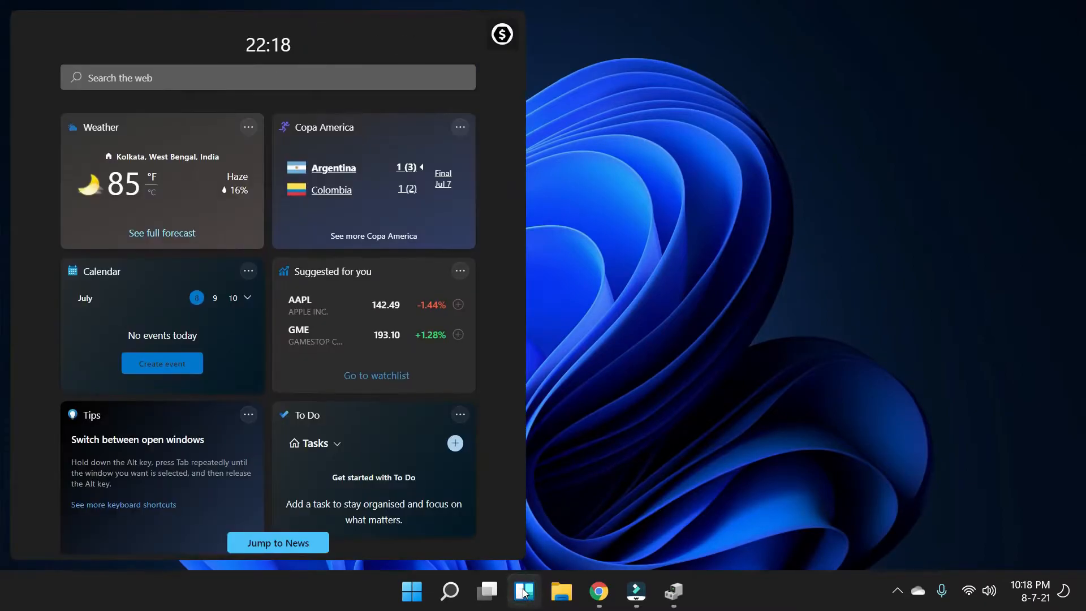
{"action": "scroll", "coordinate": [291, 321], "scroll_direction": "down", "scroll_amount": 15}
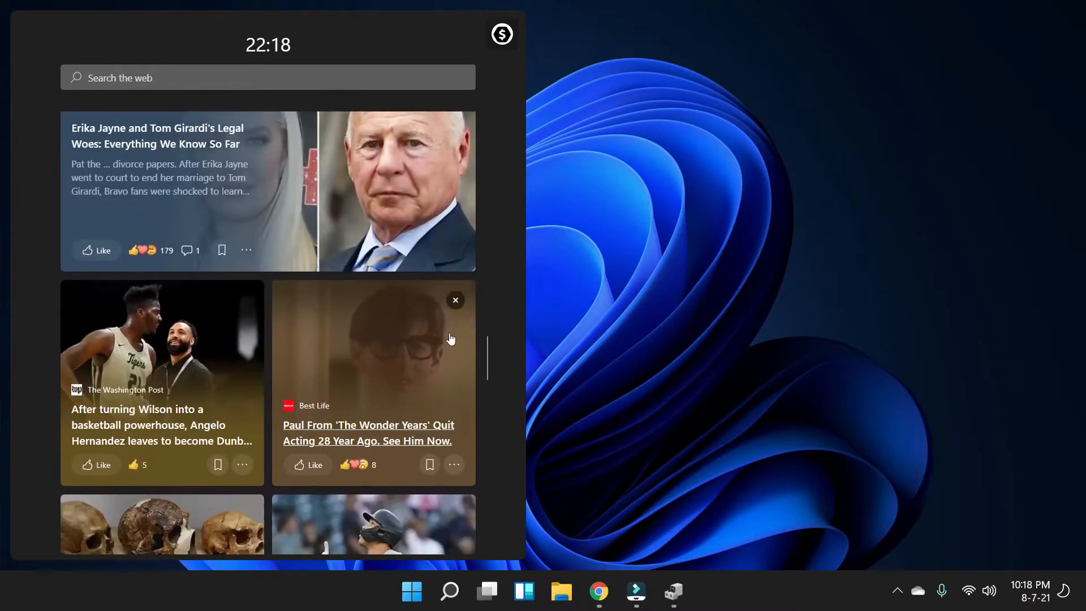
{"action": "scroll", "coordinate": [476, 341], "scroll_direction": "up", "scroll_amount": 10}
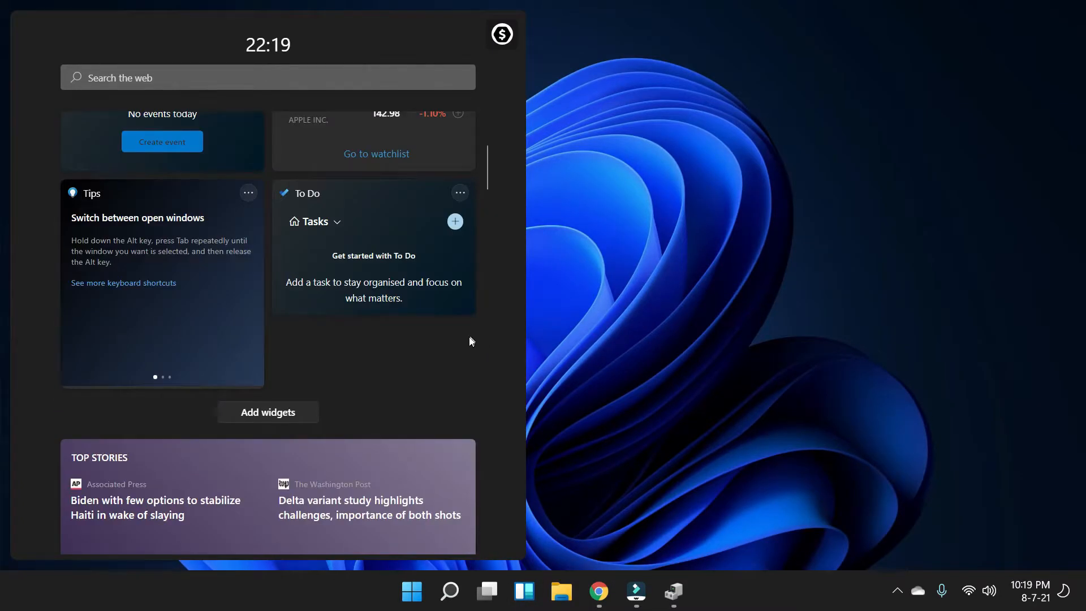
{"action": "scroll", "coordinate": [484, 344], "scroll_direction": "up", "scroll_amount": 4}
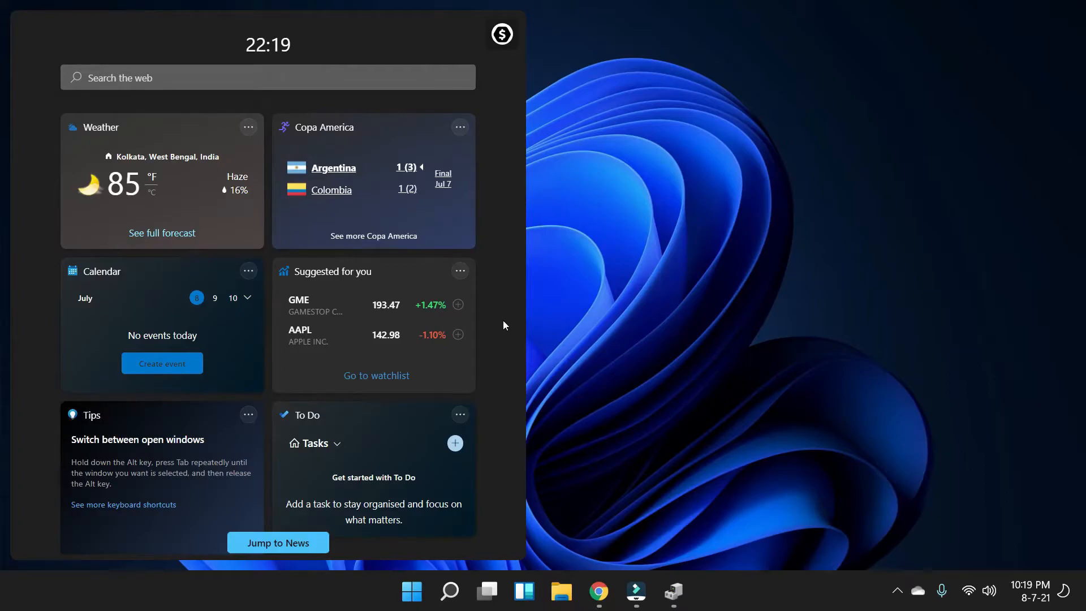
{"action": "left_click", "coordinate": [570, 300]}
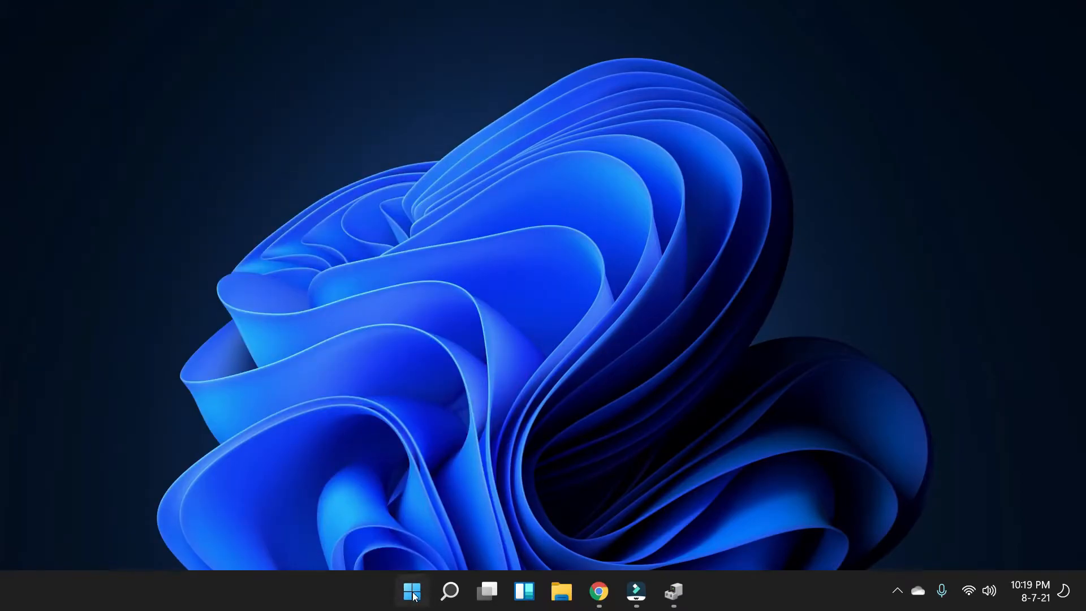
Re-enable the NVIDIA GeForce GTX 1650 from its driver properties in Device Manager and close both windows
{"action": "right_click", "coordinate": [413, 594]}
{"action": "left_click", "coordinate": [371, 228]}
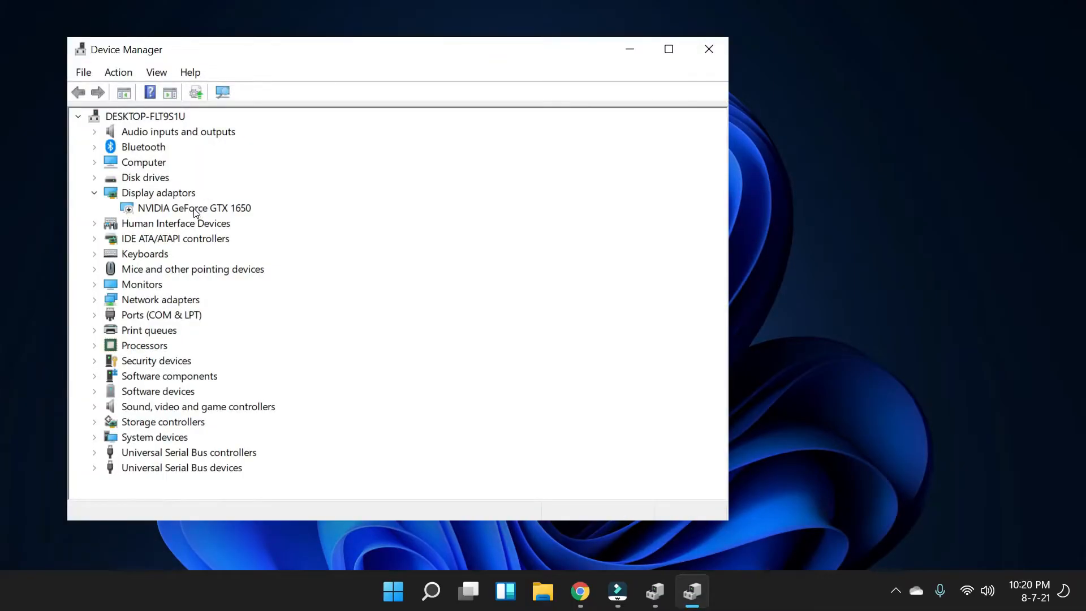
{"action": "right_click", "coordinate": [194, 208]}
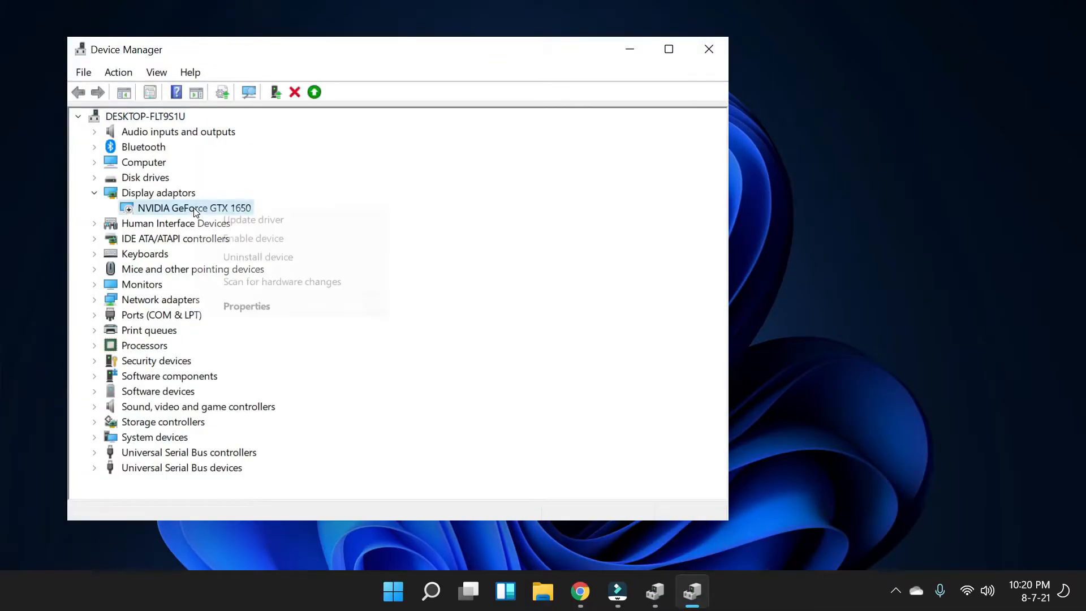
{"action": "left_click", "coordinate": [297, 312]}
{"action": "left_click", "coordinate": [301, 129]}
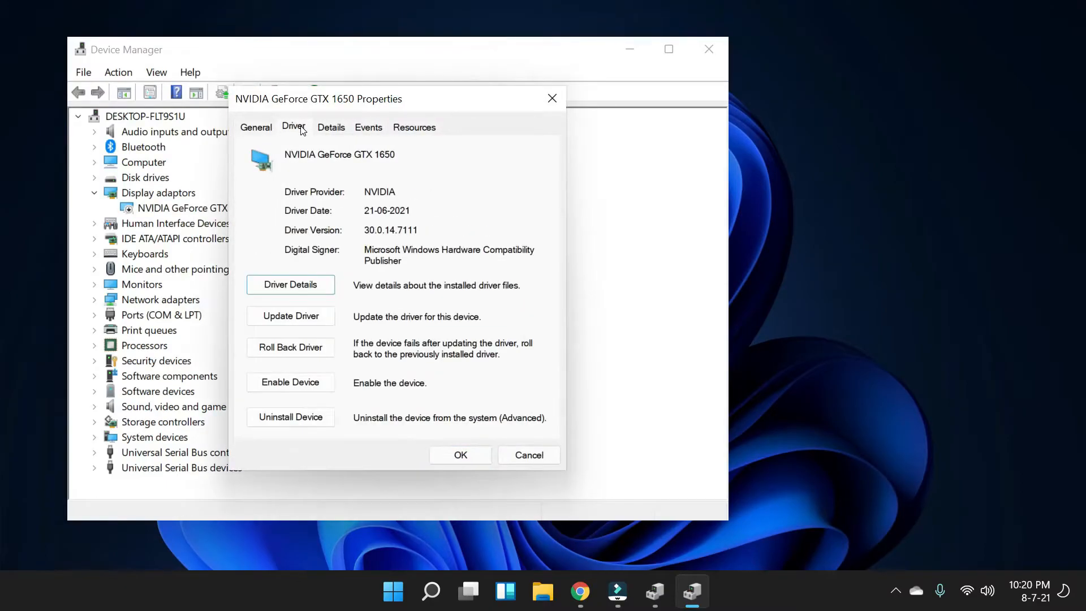
{"action": "left_click", "coordinate": [291, 382]}
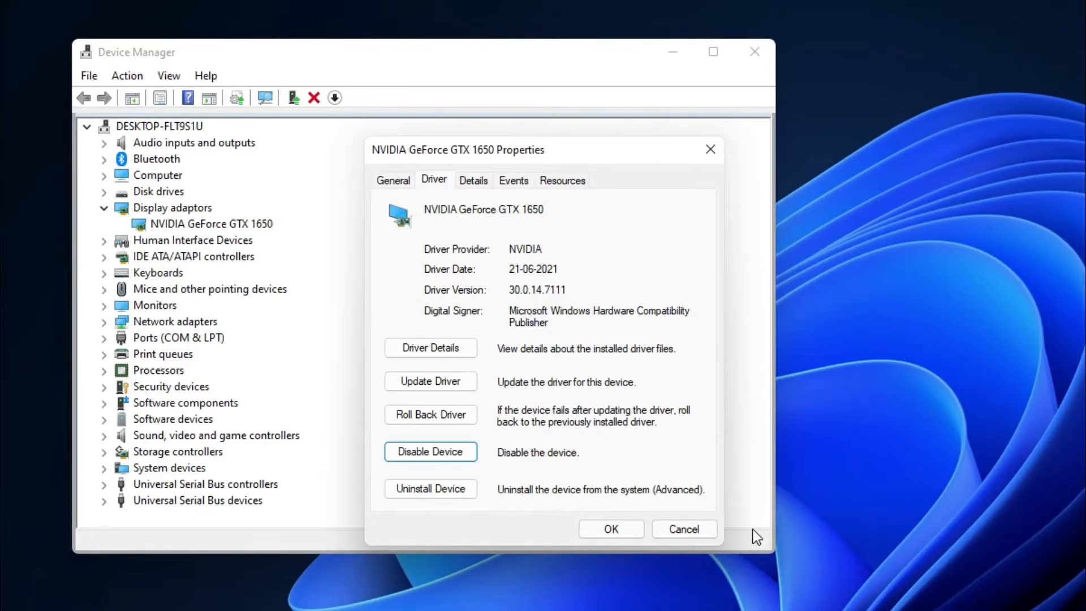
{"action": "left_click", "coordinate": [710, 150]}
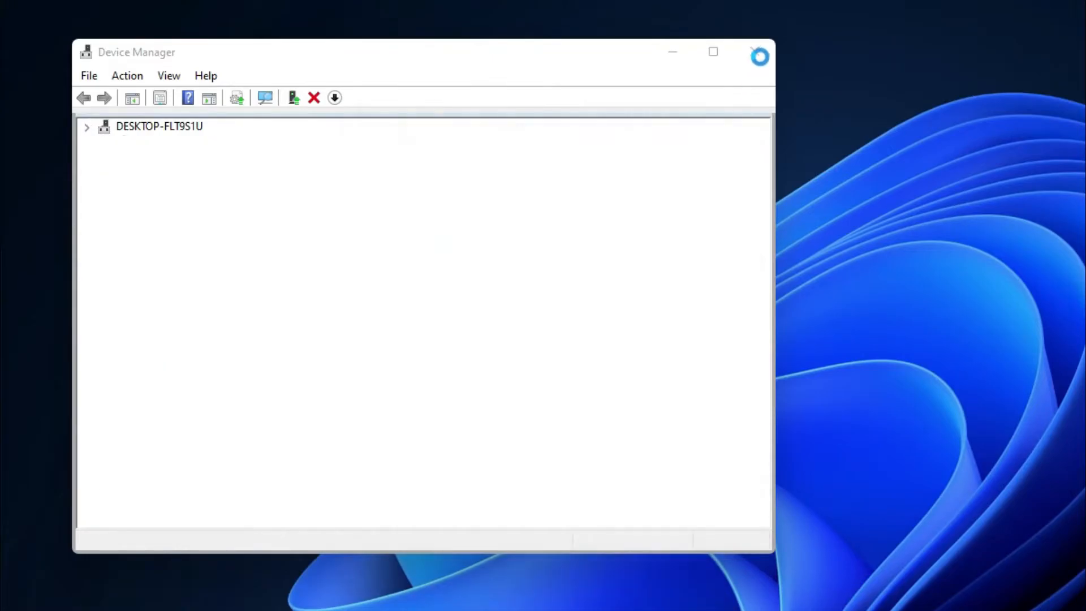
{"action": "left_click", "coordinate": [755, 52]}
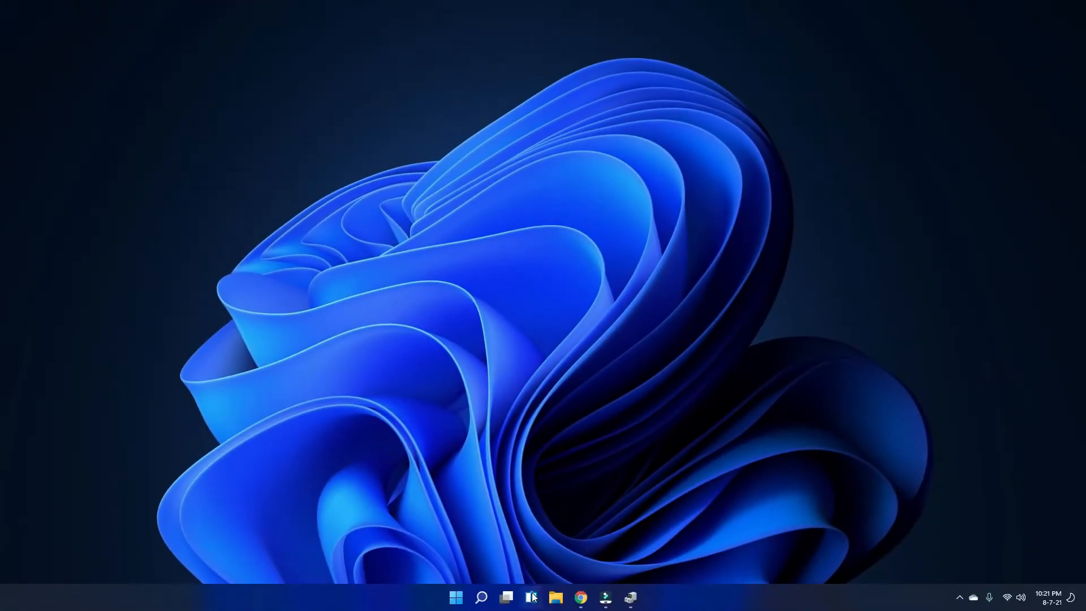
Check that the widgets board opens with the graphics device enabled again, and browse its content
{"action": "left_click", "coordinate": [533, 598]}
{"action": "scroll", "coordinate": [331, 338], "scroll_direction": "down", "scroll_amount": 10}
{"action": "scroll", "coordinate": [329, 346], "scroll_direction": "down", "scroll_amount": 5}
{"action": "scroll", "coordinate": [329, 347], "scroll_direction": "up", "scroll_amount": 15}
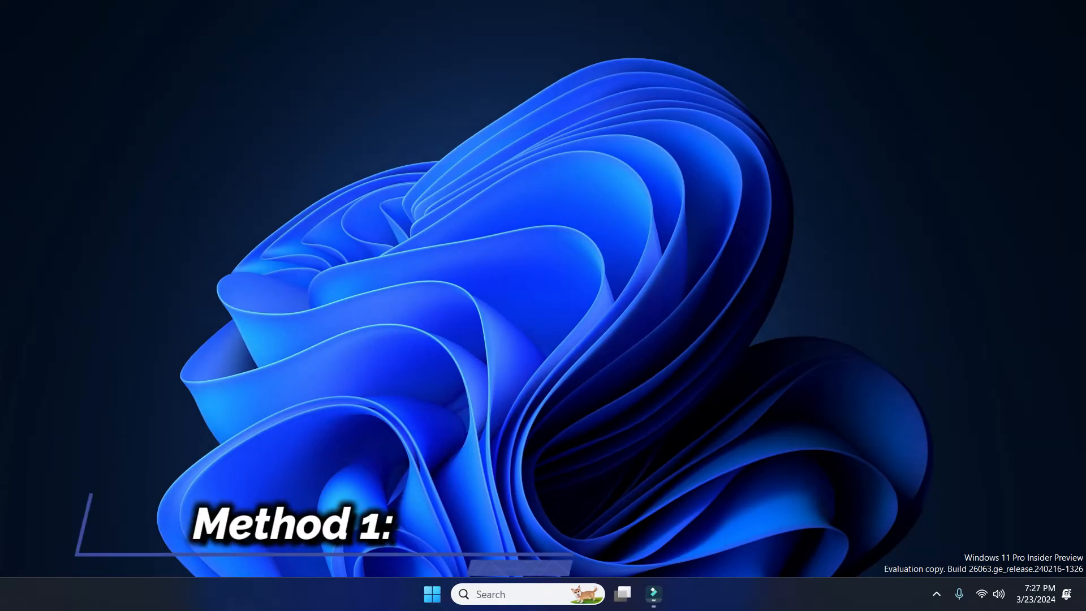
Open the Temporary files page in the system storage settings
{"action": "right_click", "coordinate": [434, 583]}
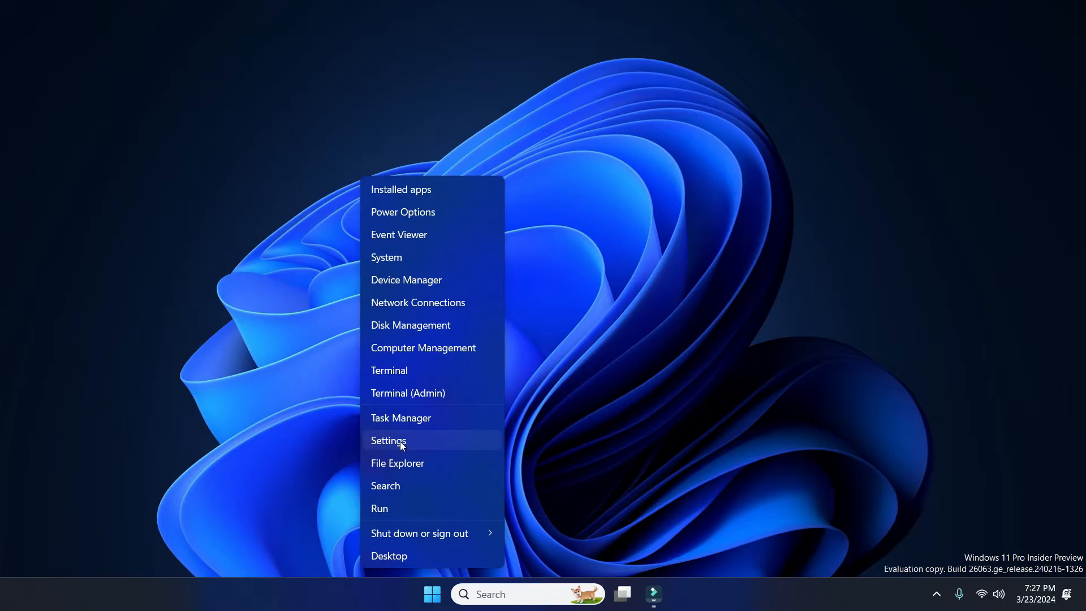
{"action": "left_click", "coordinate": [399, 442]}
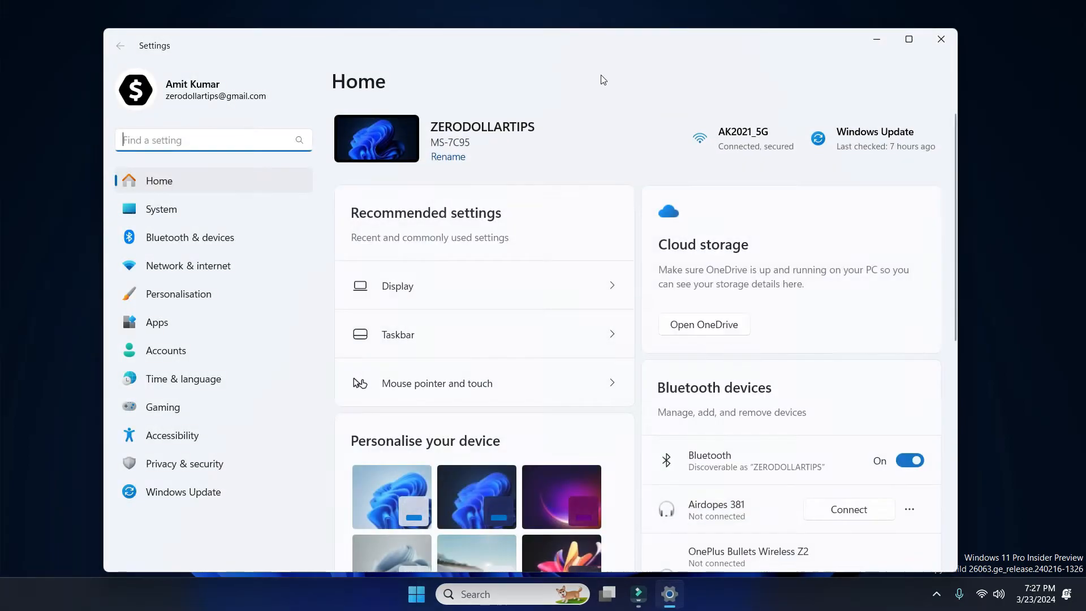
{"action": "left_click_drag", "start_coordinate": [601, 41], "coordinate": [636, 40]}
{"action": "left_click", "coordinate": [196, 214]}
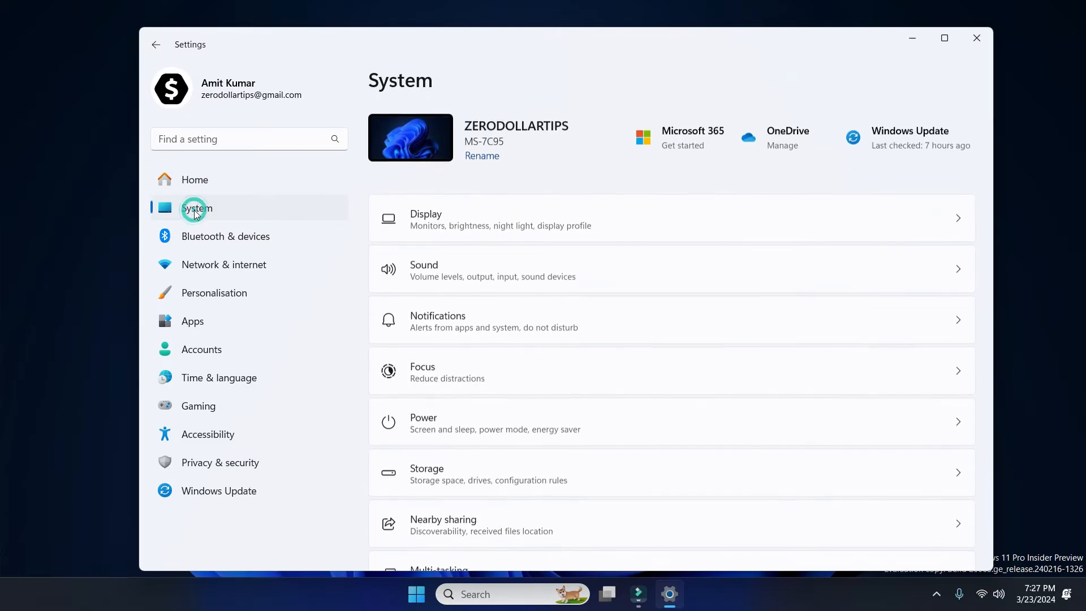
{"action": "scroll", "coordinate": [452, 277], "scroll_direction": "down", "scroll_amount": 2}
{"action": "left_click", "coordinate": [460, 365]}
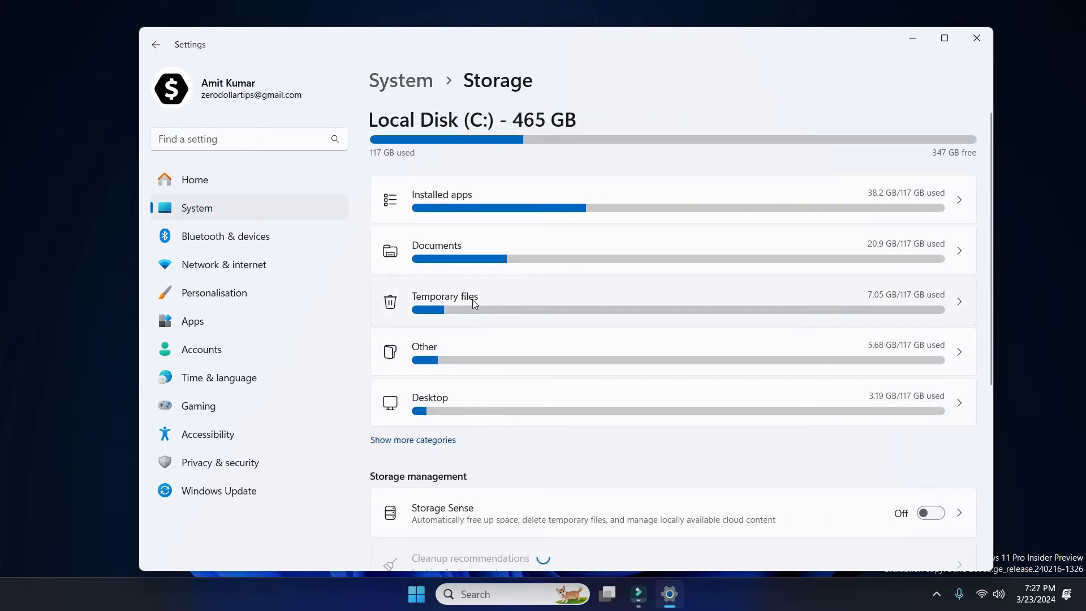
{"action": "left_click", "coordinate": [468, 301]}
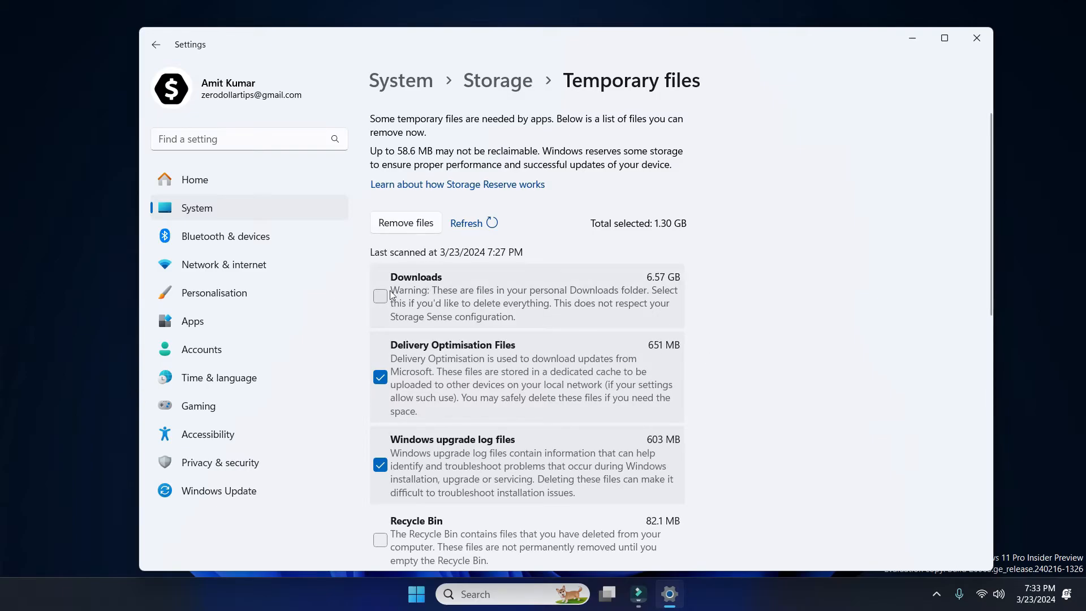
Include the Recycle Bin in the temporary files selected for removal, leaving Downloads unselected
{"action": "scroll", "coordinate": [710, 347], "scroll_direction": "down", "scroll_amount": 4}
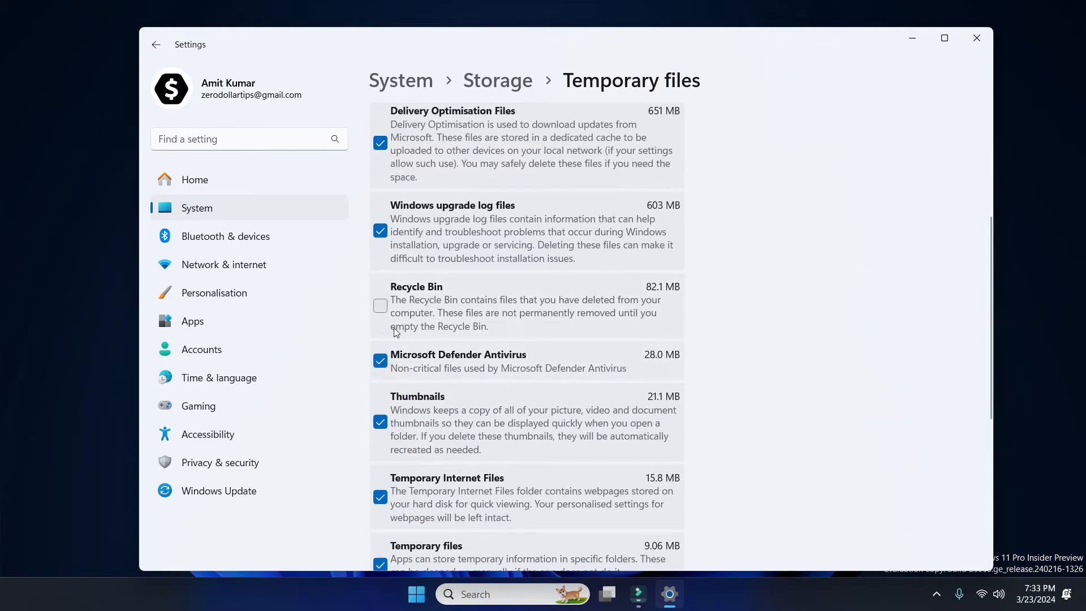
{"action": "left_click", "coordinate": [380, 306]}
{"action": "scroll", "coordinate": [380, 310], "scroll_direction": "down", "scroll_amount": 5}
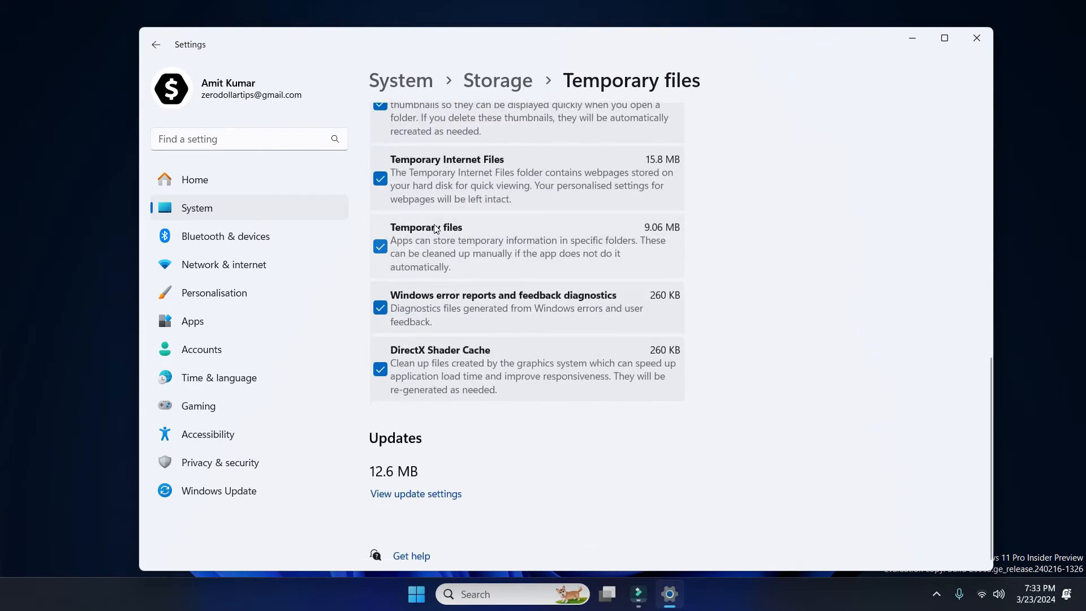
{"action": "scroll", "coordinate": [761, 490], "scroll_direction": "up", "scroll_amount": 10}
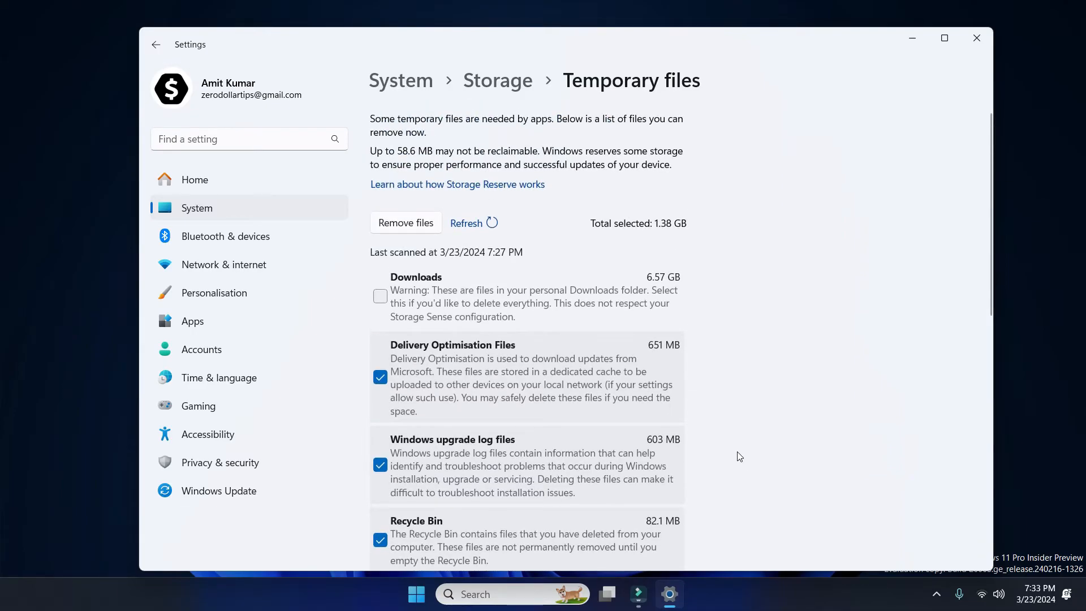
Permanently remove the selected temporary files, refresh the list, and close the settings window
{"action": "left_click", "coordinate": [404, 224]}
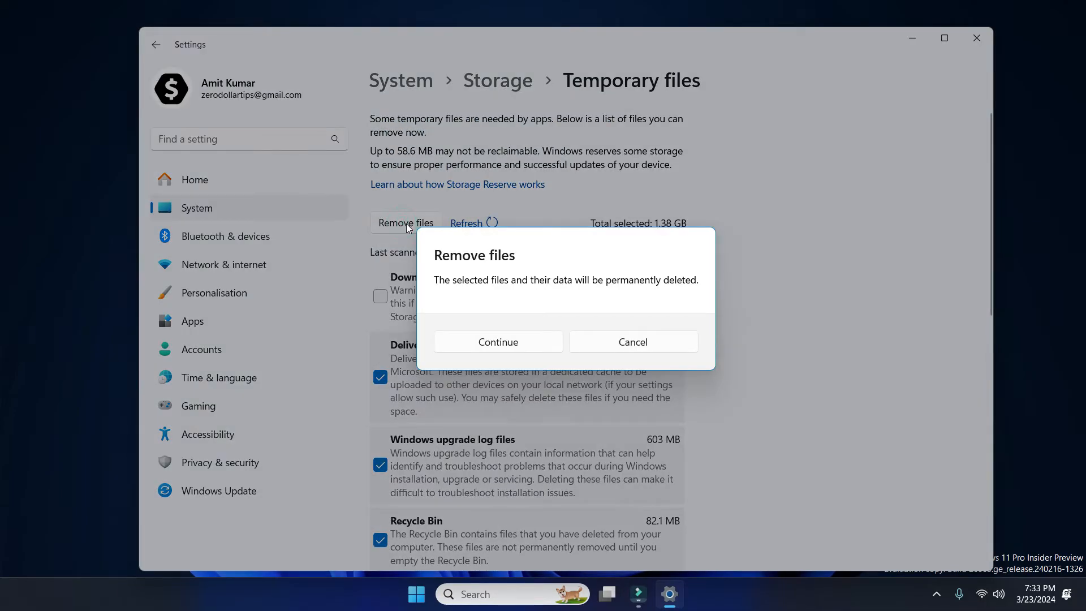
{"action": "left_click", "coordinate": [503, 343]}
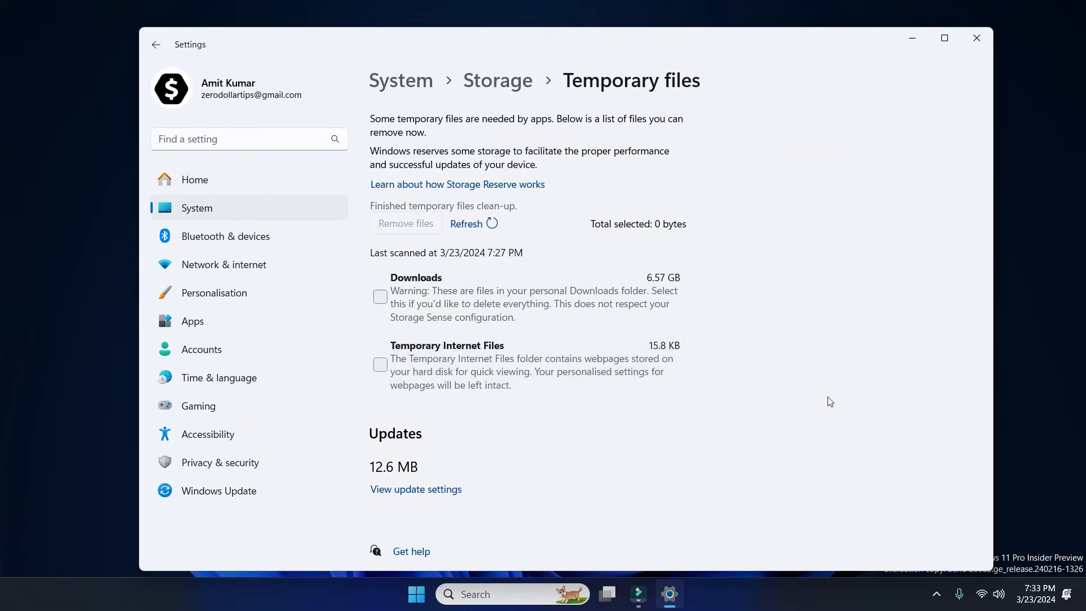
{"action": "left_click", "coordinate": [474, 225]}
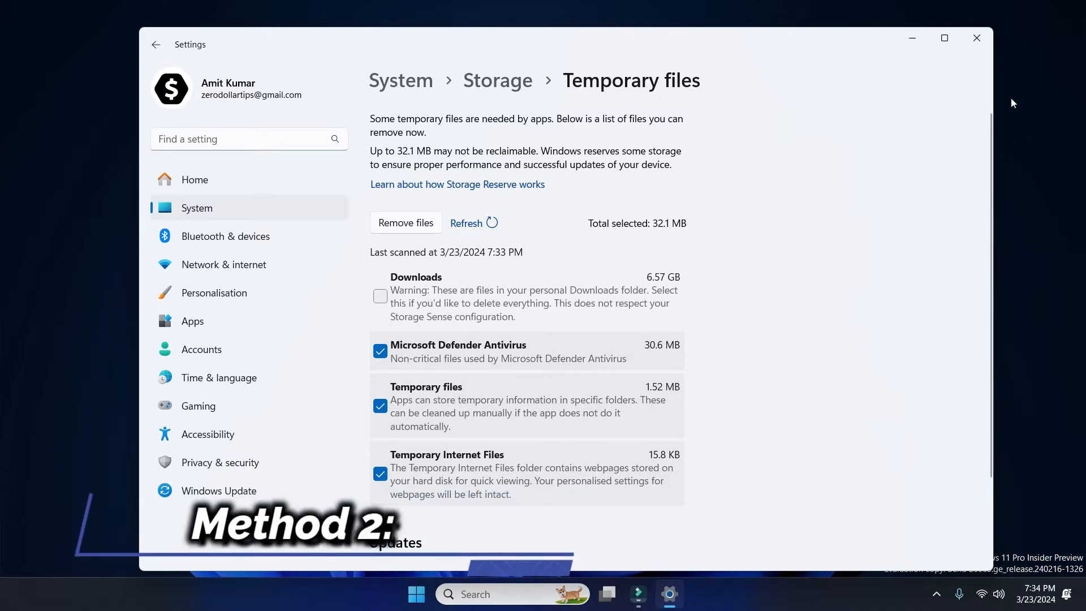
{"action": "left_click", "coordinate": [977, 39]}
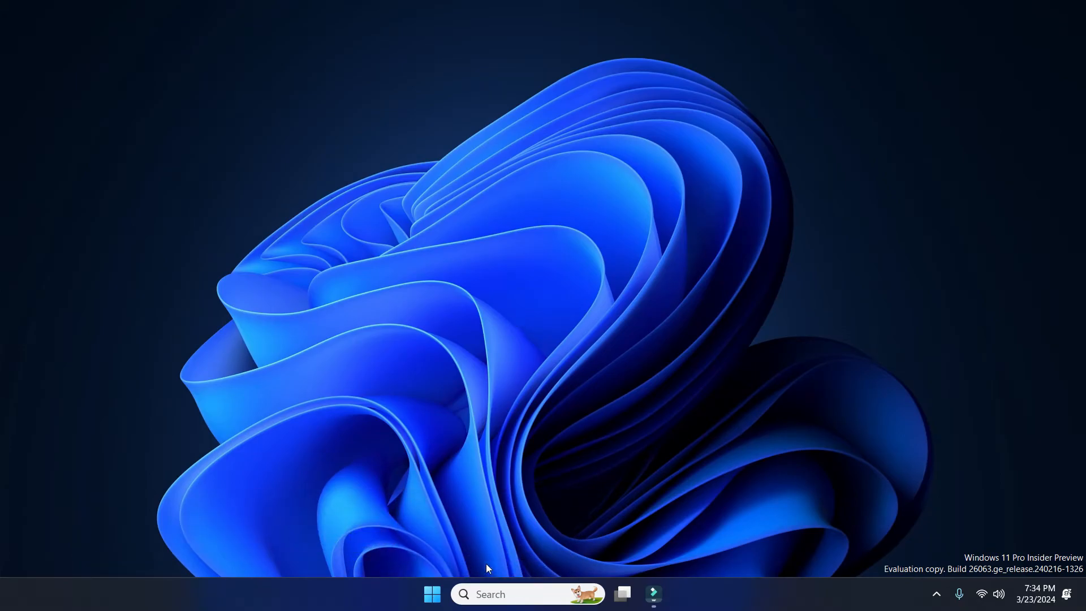
Search Windows for the Services app and open it
{"action": "left_click", "coordinate": [491, 595]}
{"action": "type", "text": "servic"}
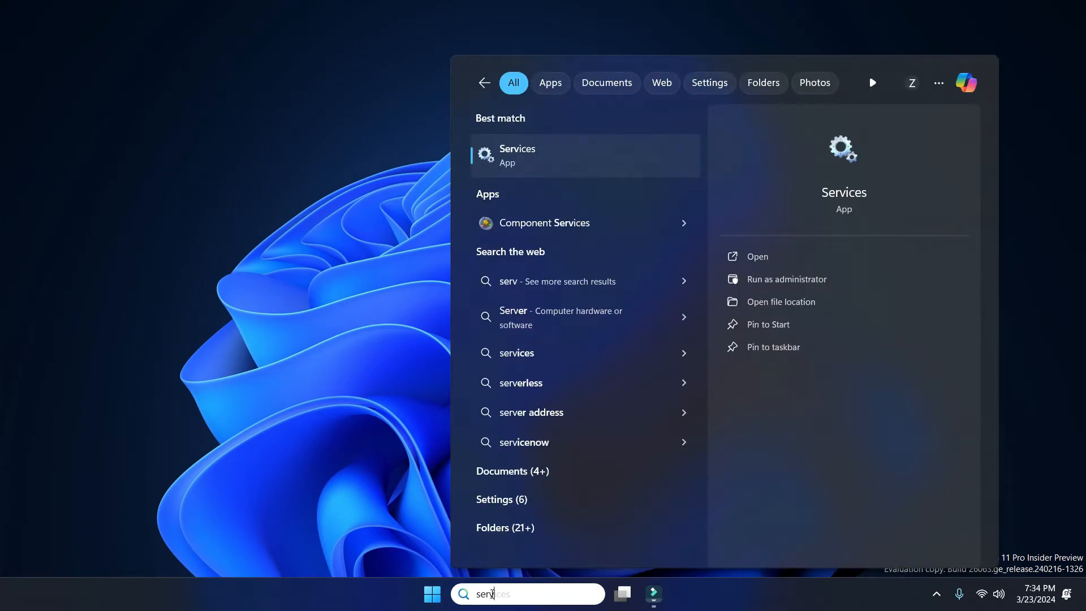
{"action": "type", "text": "eas"}
{"action": "left_click", "coordinate": [529, 161]}
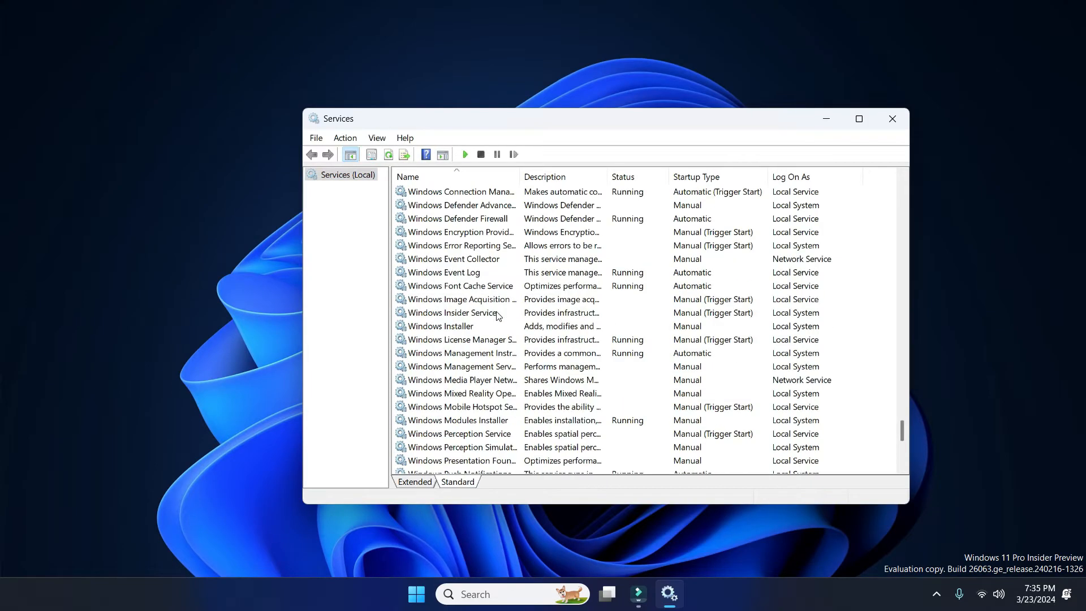
Stop the Windows Update service through its properties, confirm the dialog, and close the Services window
{"action": "scroll", "coordinate": [489, 340], "scroll_direction": "down", "scroll_amount": 3}
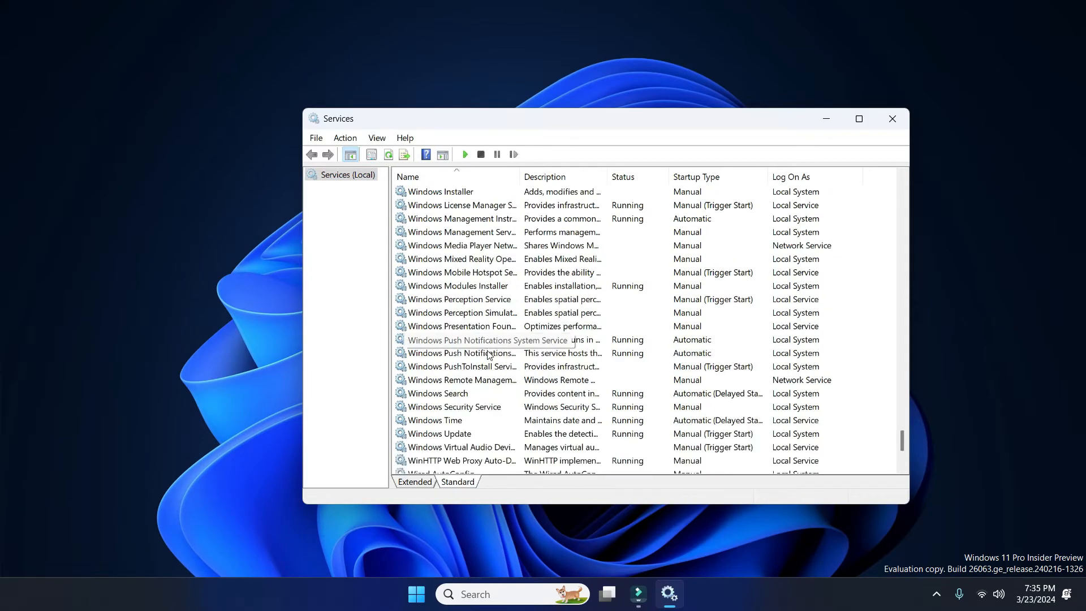
{"action": "left_click", "coordinate": [460, 434]}
{"action": "scroll", "coordinate": [461, 368], "scroll_direction": "down", "scroll_amount": 4}
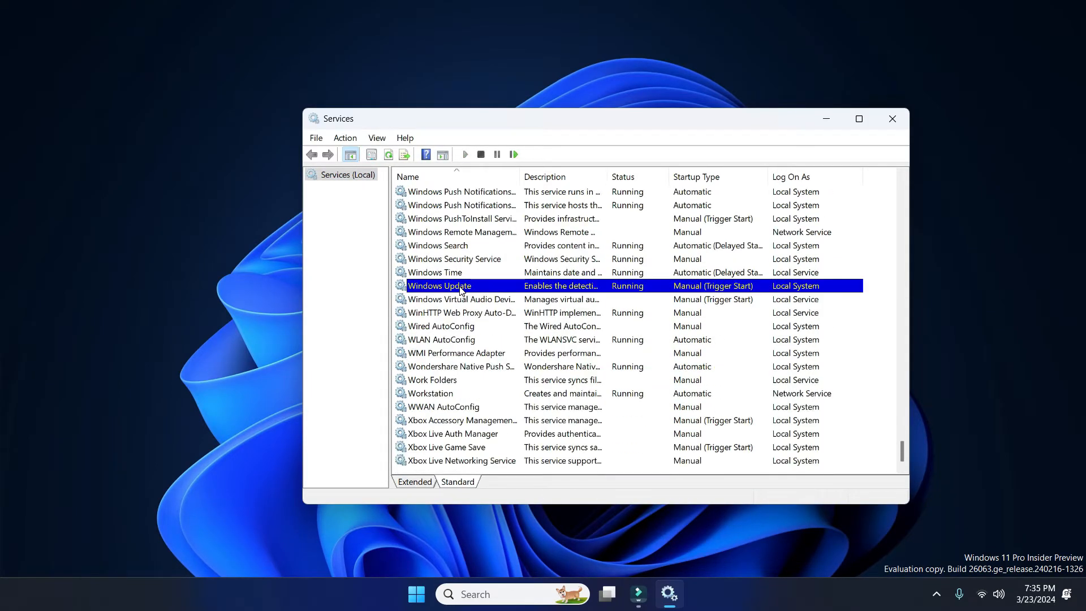
{"action": "double_click", "coordinate": [460, 287]}
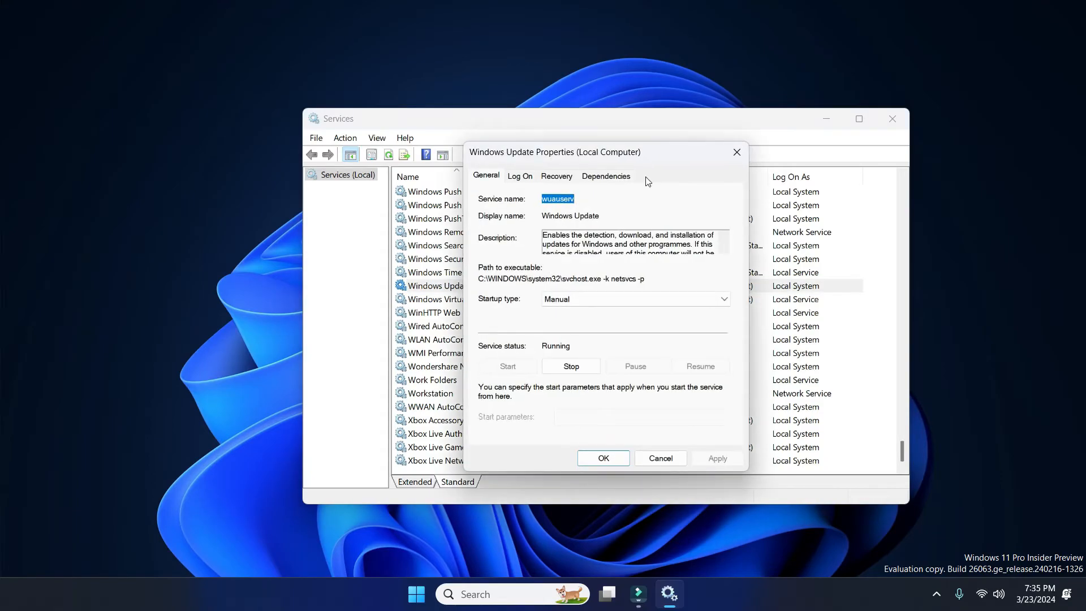
{"action": "left_click", "coordinate": [571, 368]}
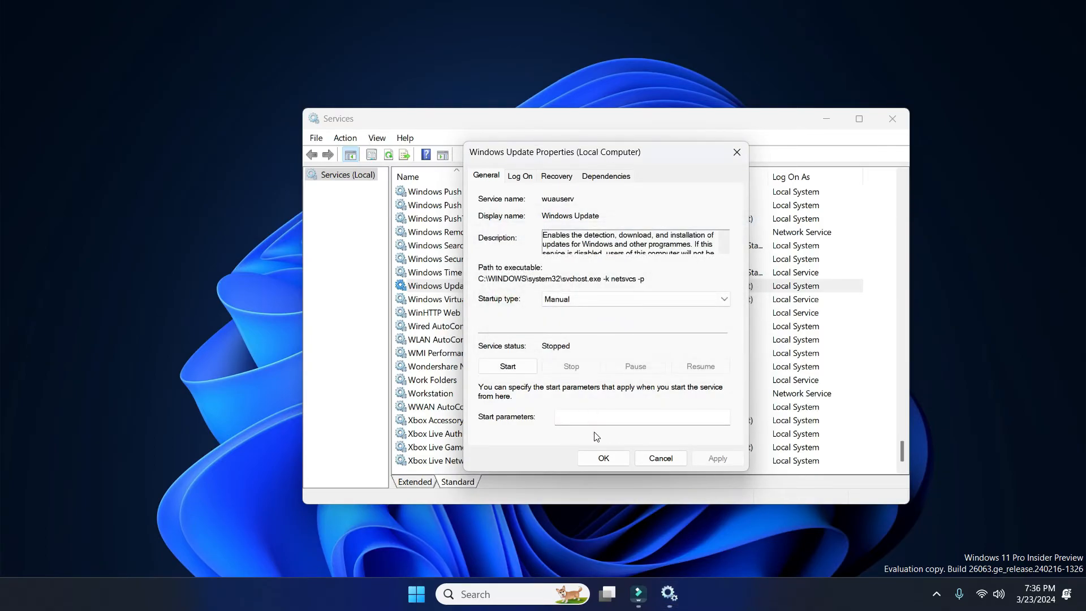
{"action": "left_click", "coordinate": [603, 459]}
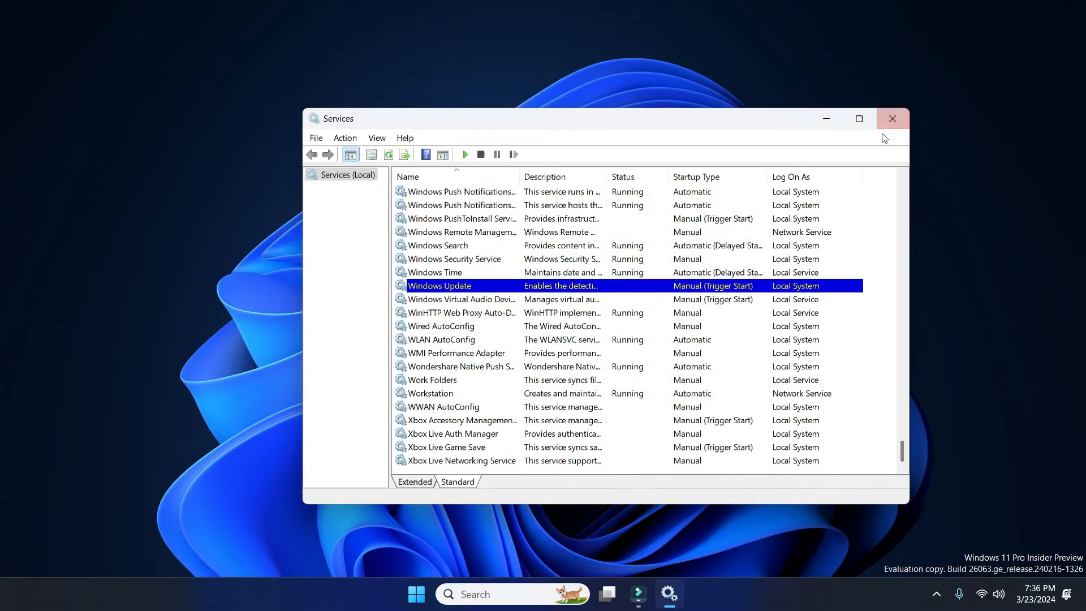
{"action": "left_click", "coordinate": [892, 120]}
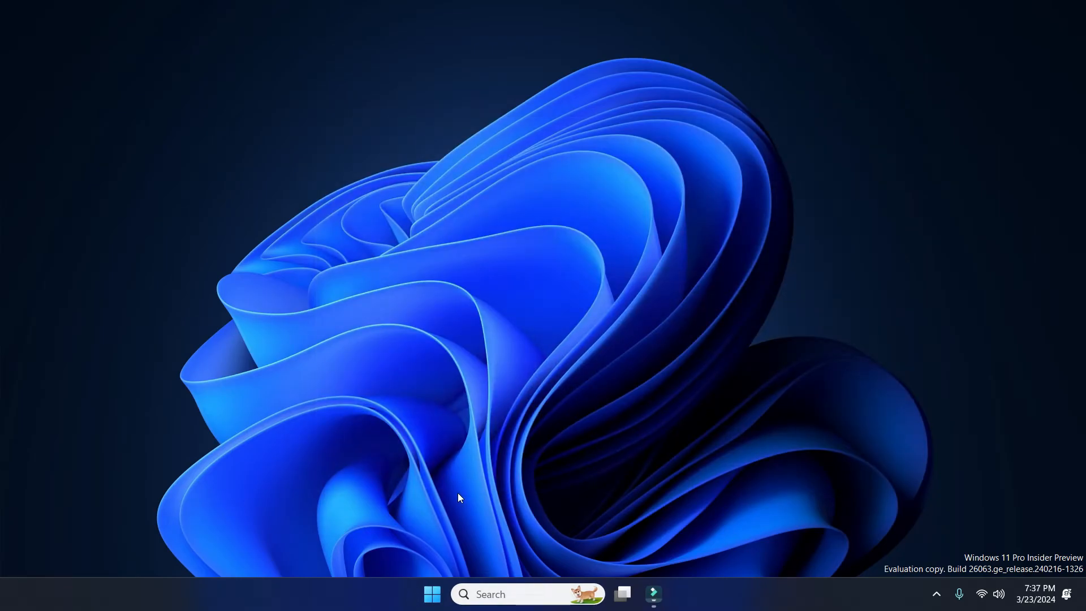
Open File Explorer and go to the SoftwareDistribution folder inside the Windows folder on Local Disk (C:)
{"action": "right_click", "coordinate": [429, 600]}
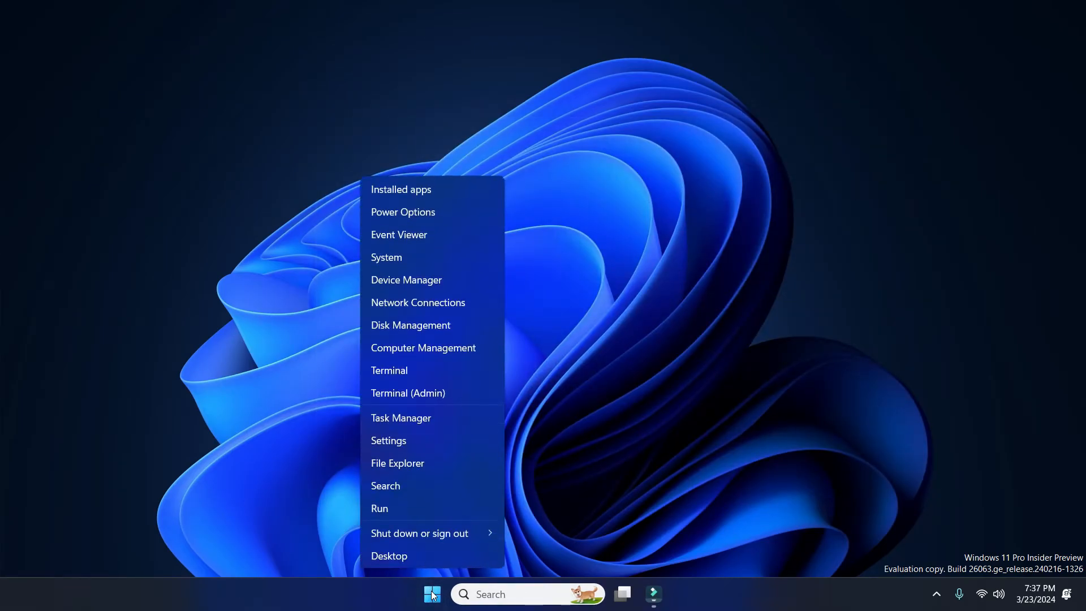
{"action": "left_click", "coordinate": [409, 463]}
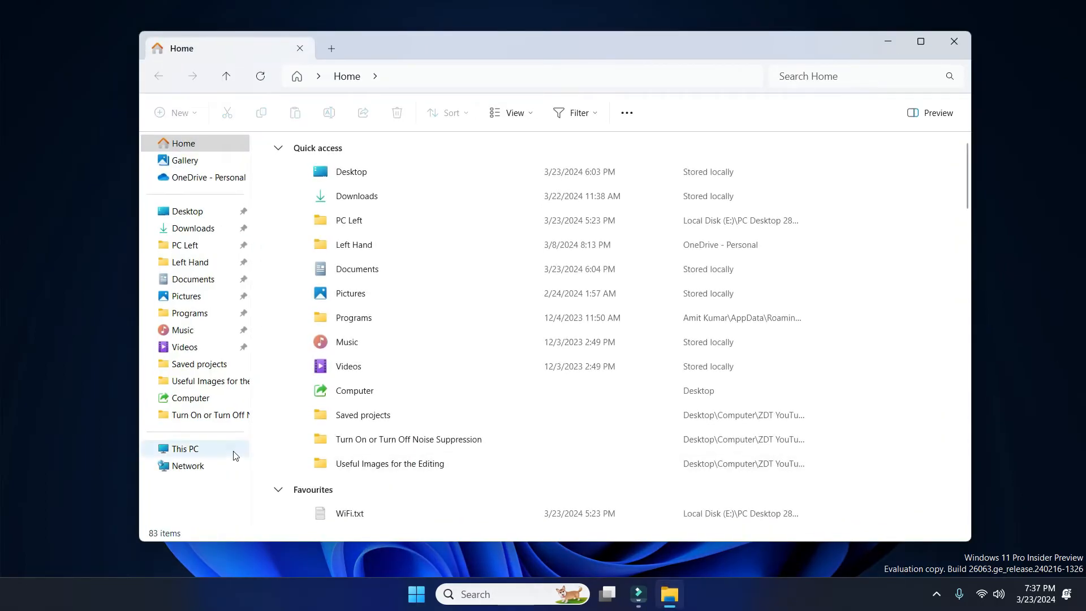
{"action": "left_click", "coordinate": [180, 450]}
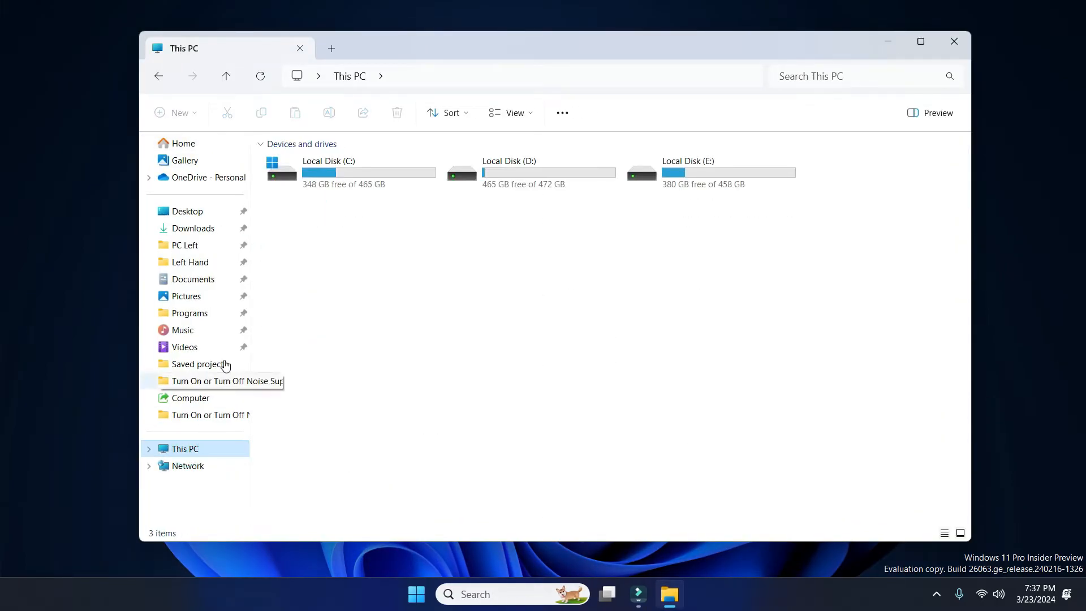
{"action": "left_click", "coordinate": [337, 189]}
{"action": "double_click", "coordinate": [338, 182]}
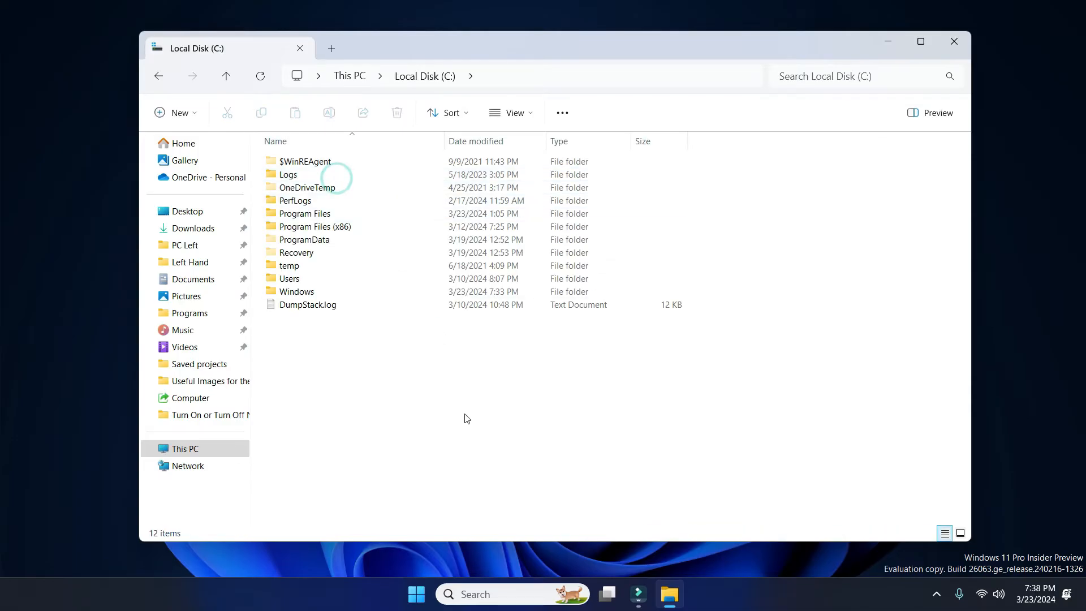
{"action": "double_click", "coordinate": [304, 291]}
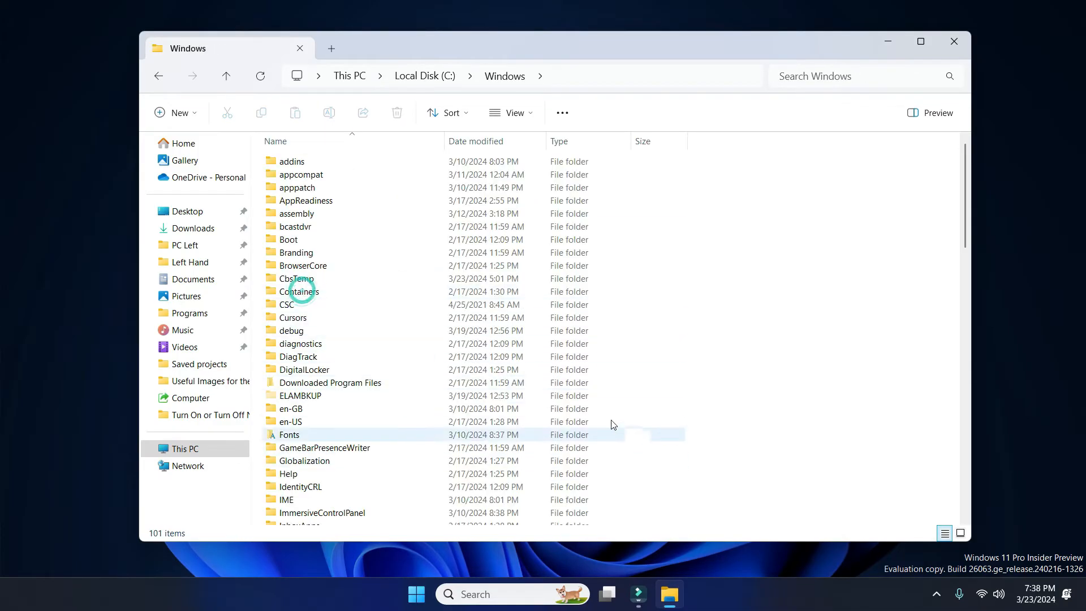
{"action": "scroll", "coordinate": [479, 355], "scroll_direction": "down", "scroll_amount": 5}
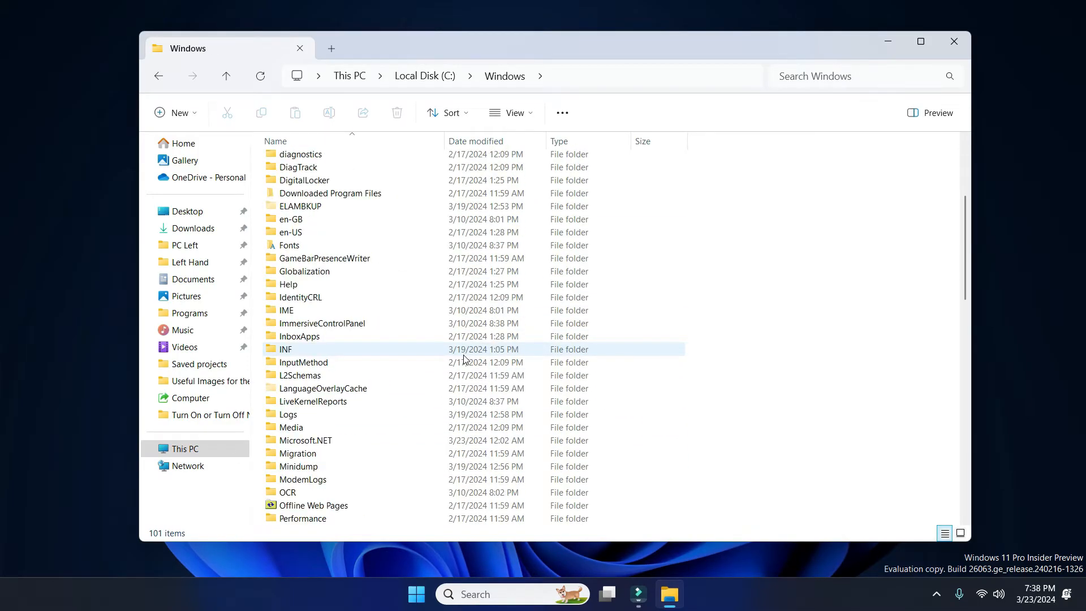
{"action": "scroll", "coordinate": [402, 342], "scroll_direction": "down", "scroll_amount": 7}
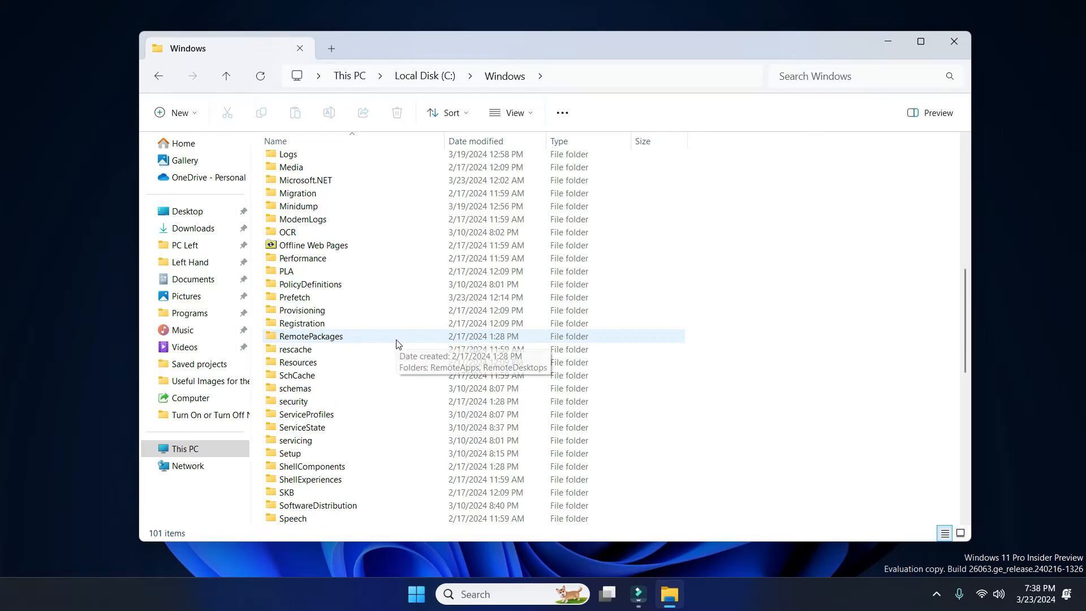
{"action": "scroll", "coordinate": [397, 343], "scroll_direction": "down", "scroll_amount": 3}
{"action": "double_click", "coordinate": [332, 376]}
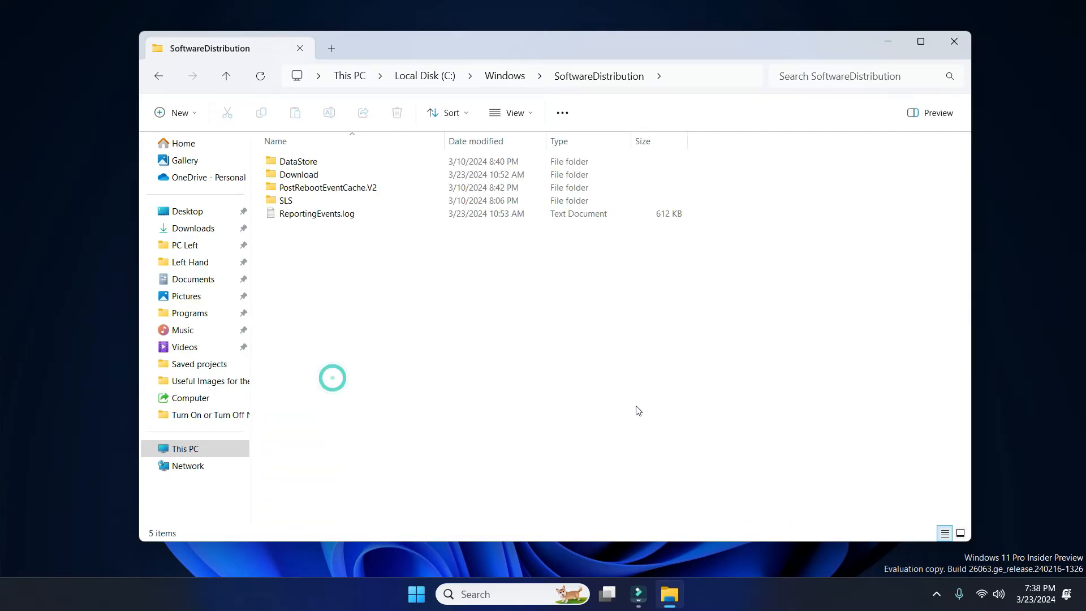
Delete all files and folders in the SoftwareDistribution folder and close the File Explorer window
{"action": "left_click_drag", "start_coordinate": [604, 332], "coordinate": [341, 162]}
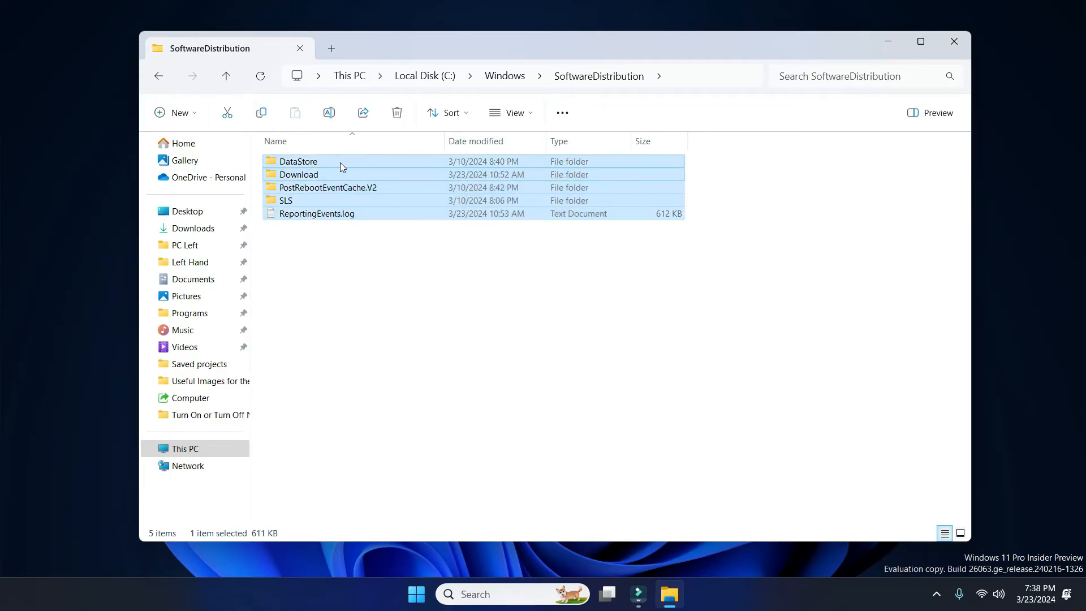
{"action": "right_click", "coordinate": [406, 175]}
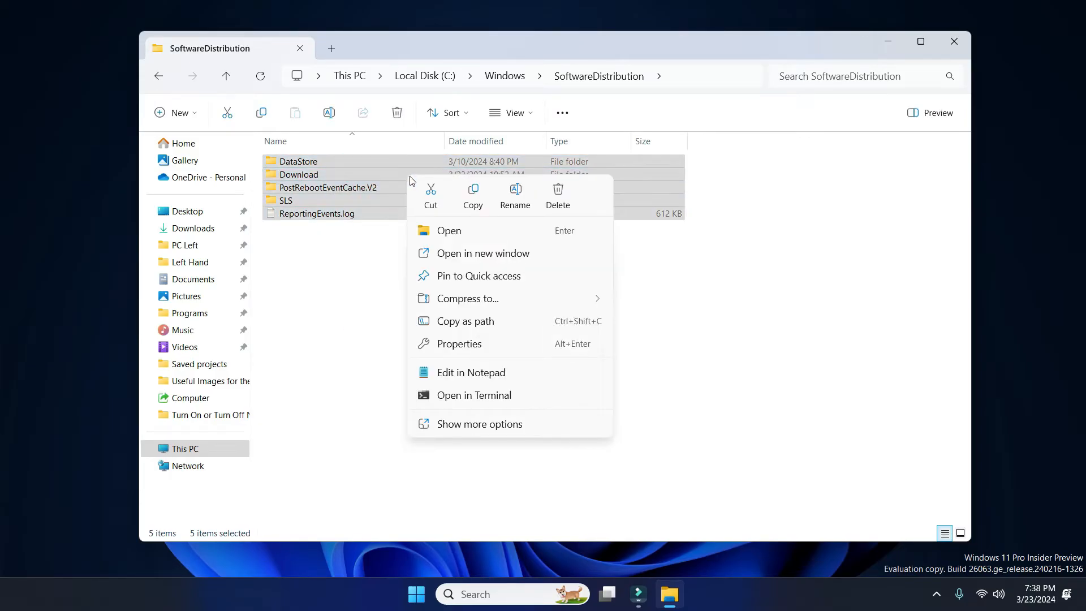
{"action": "left_click", "coordinate": [558, 198]}
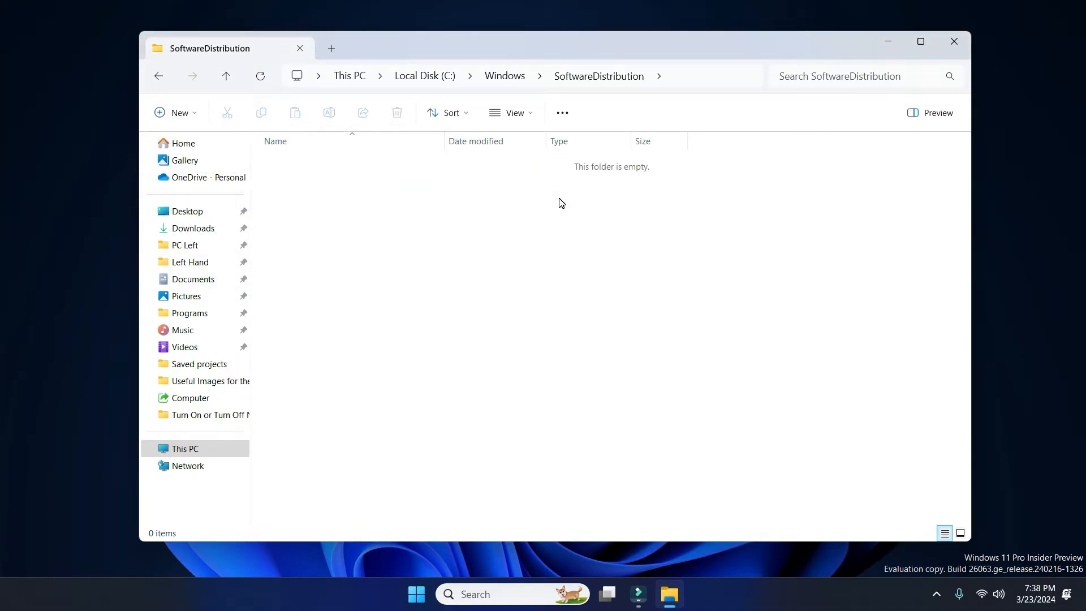
{"action": "left_click", "coordinate": [960, 45]}
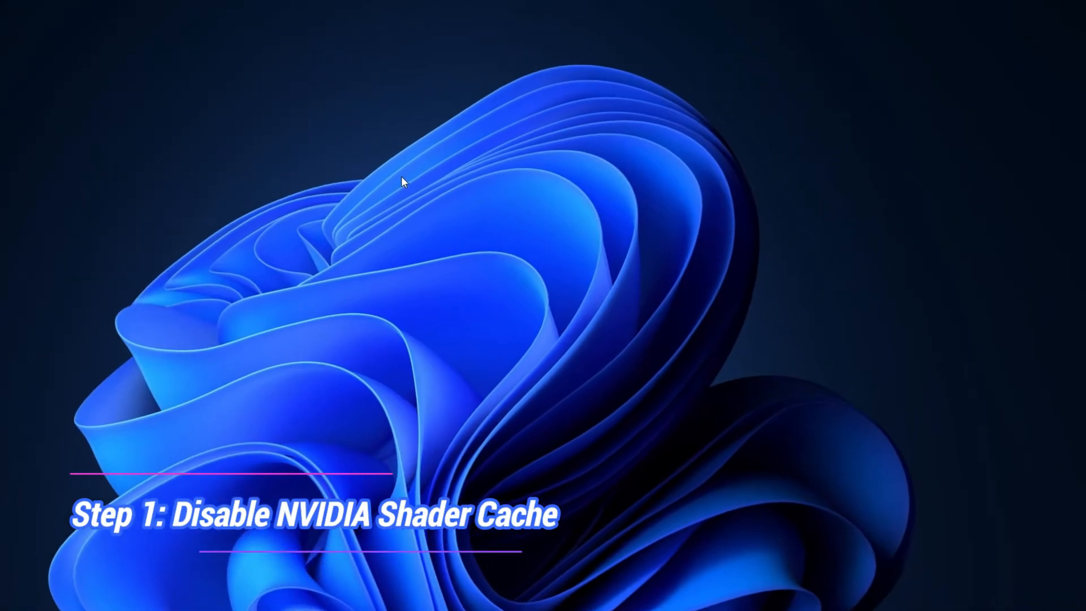
Open NVIDIA Control Panel from the desktop and show its Manage 3D settings page
{"action": "right_click", "coordinate": [402, 179]}
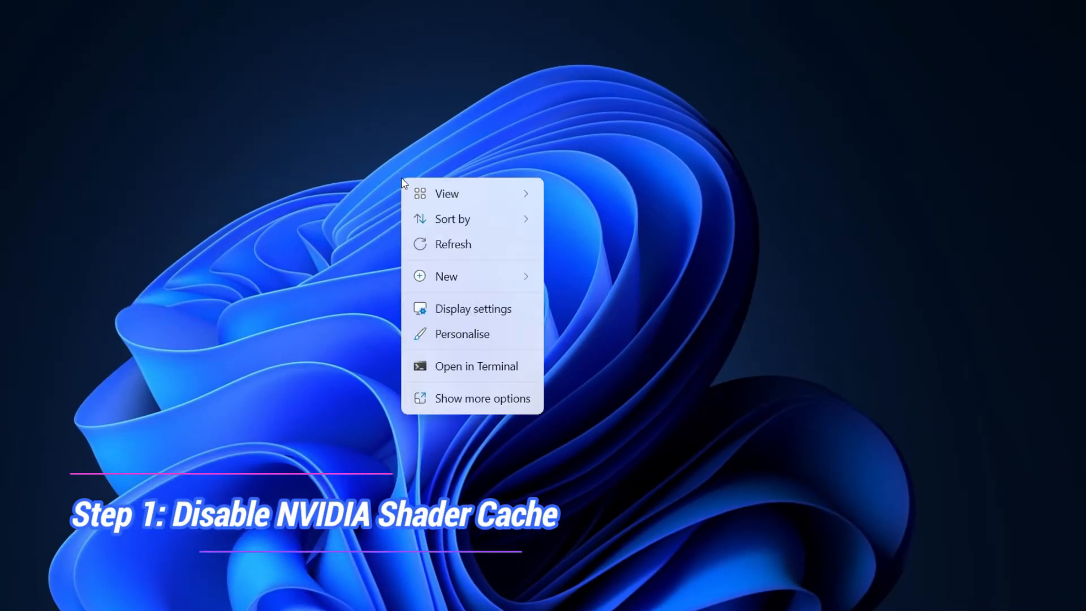
{"action": "left_click", "coordinate": [470, 399]}
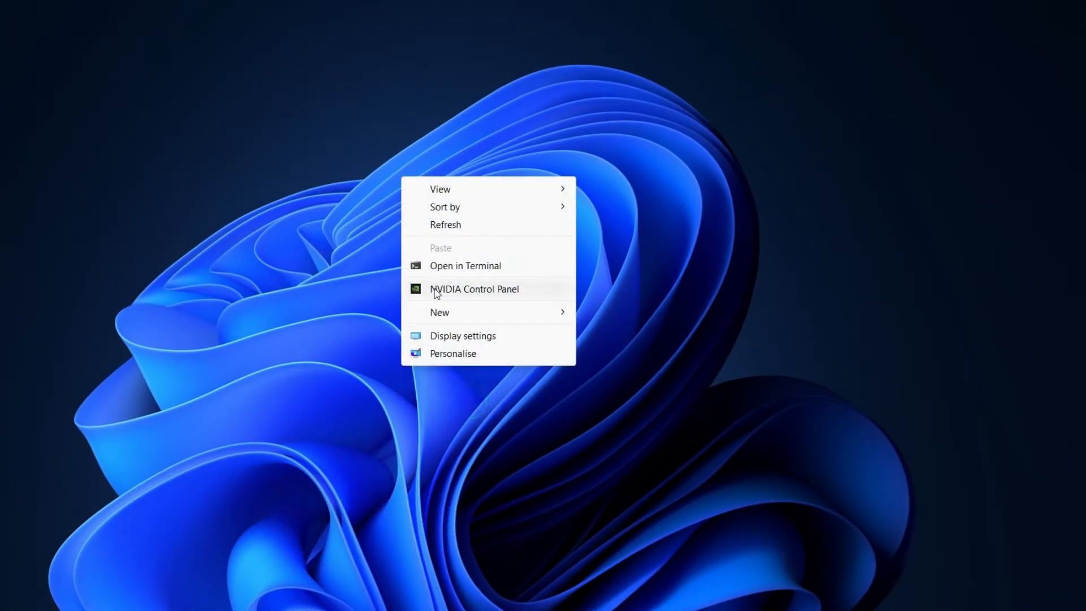
{"action": "left_click", "coordinate": [495, 291]}
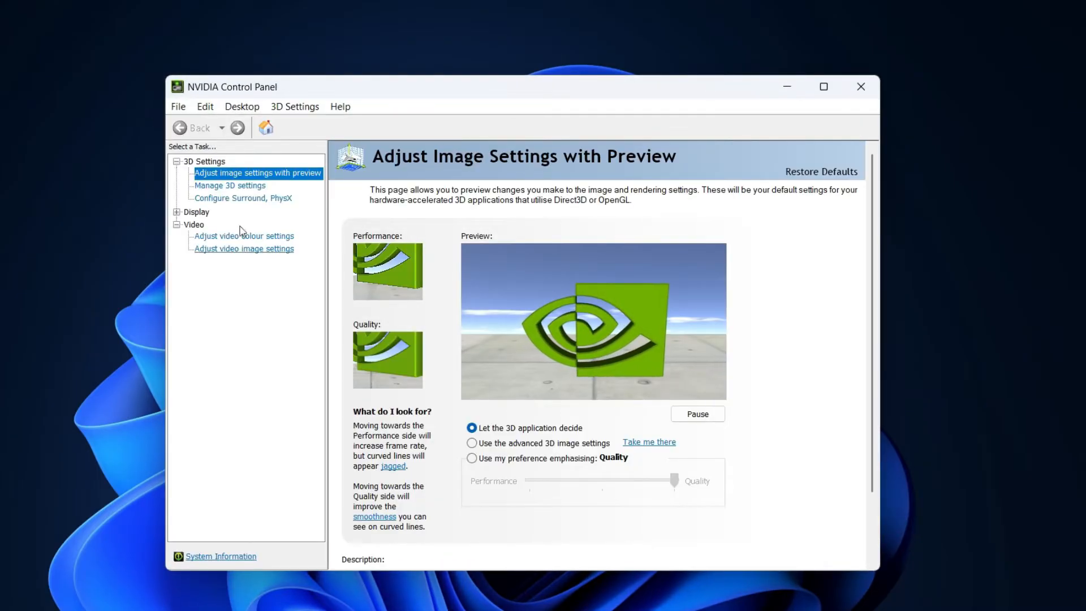
{"action": "left_click", "coordinate": [227, 187]}
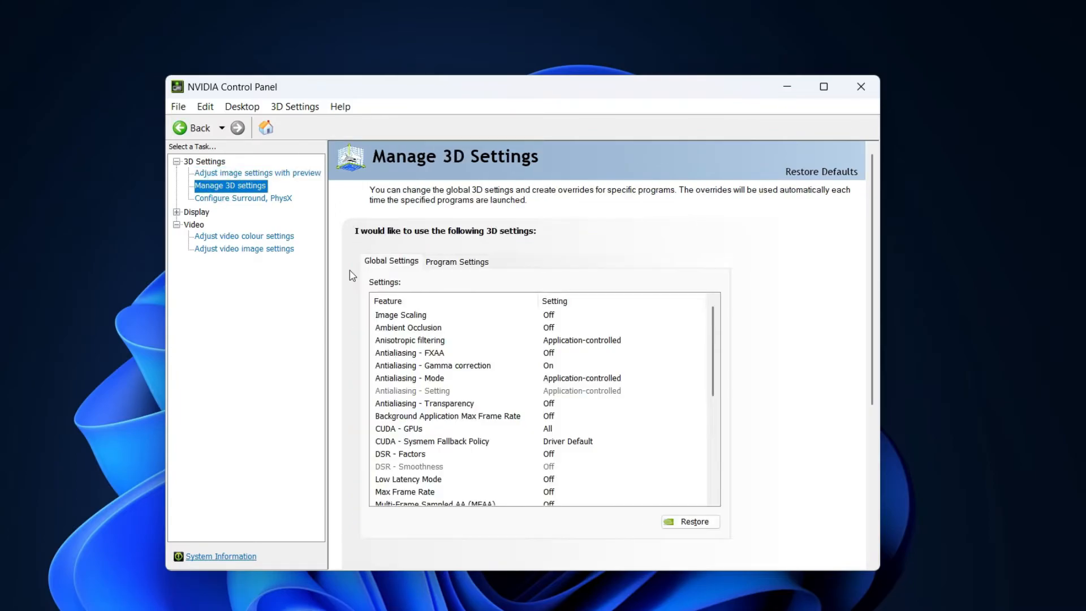
Set Shader Cache Size to Disabled in the global 3D settings, apply the change, and close NVIDIA Control Panel
{"action": "left_click", "coordinate": [383, 269]}
{"action": "scroll", "coordinate": [410, 300], "scroll_direction": "down", "scroll_amount": 3}
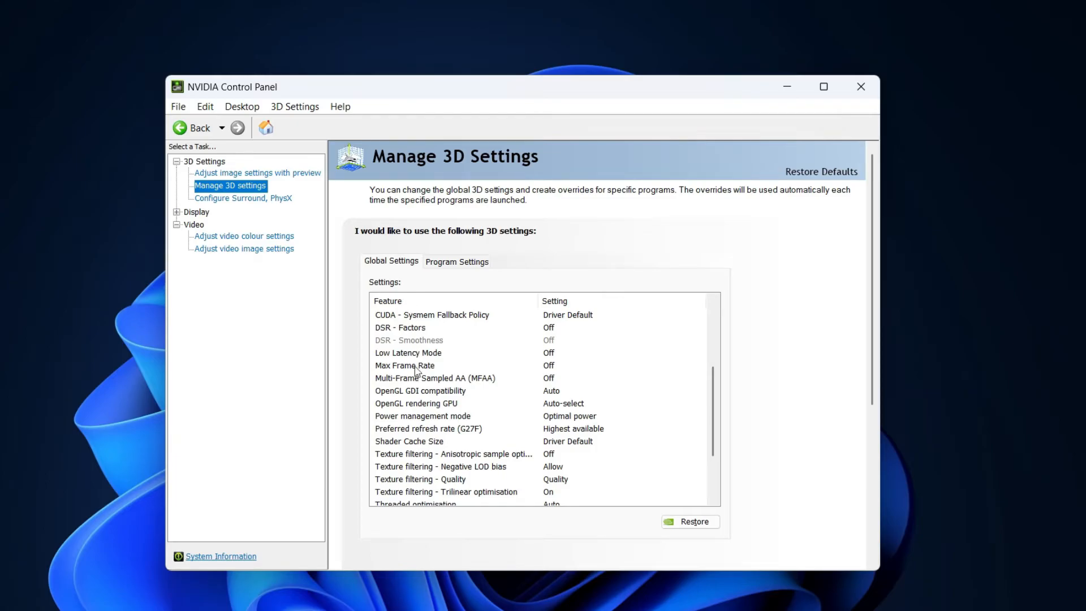
{"action": "left_click", "coordinate": [399, 441]}
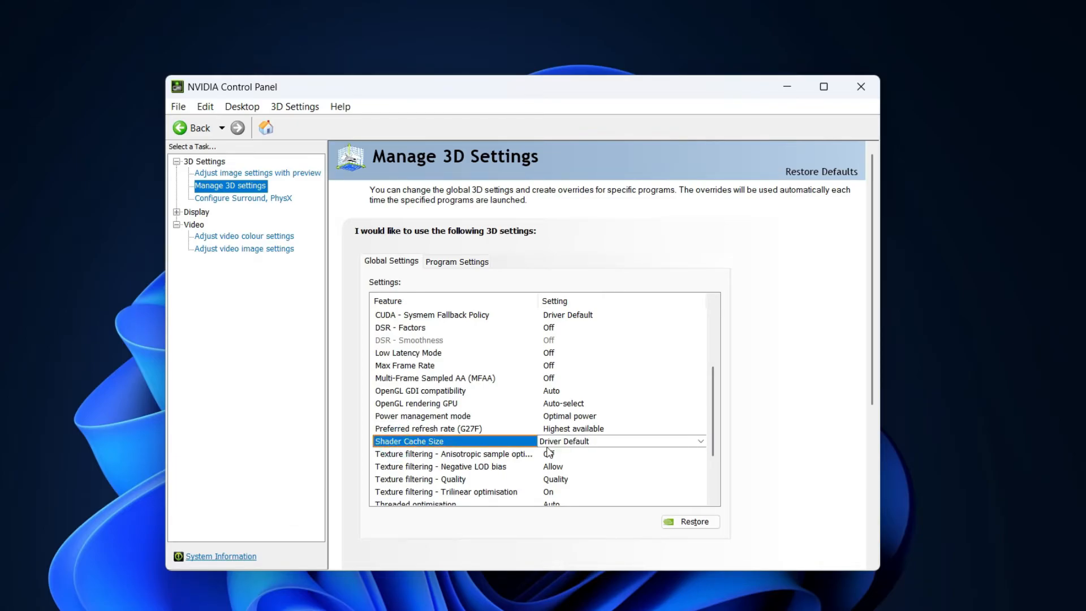
{"action": "left_click", "coordinate": [574, 444]}
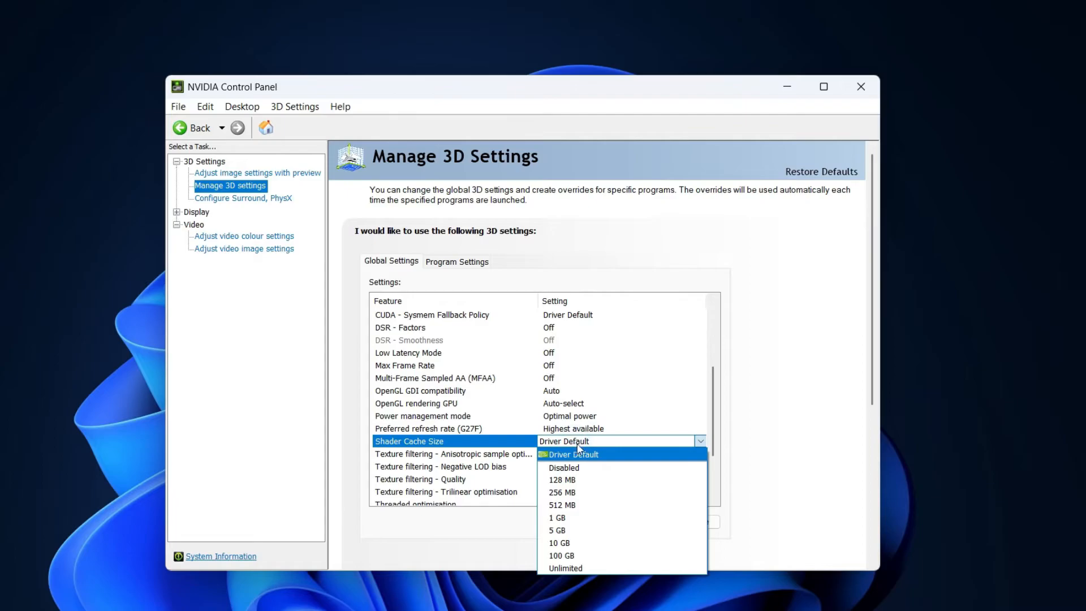
{"action": "left_click", "coordinate": [589, 469]}
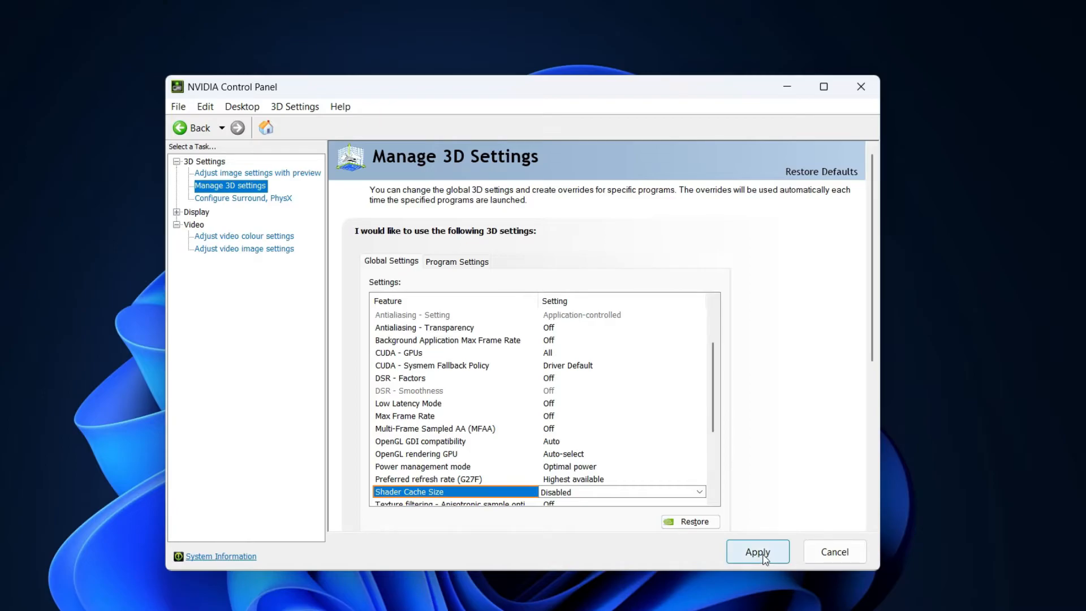
{"action": "left_click", "coordinate": [763, 555]}
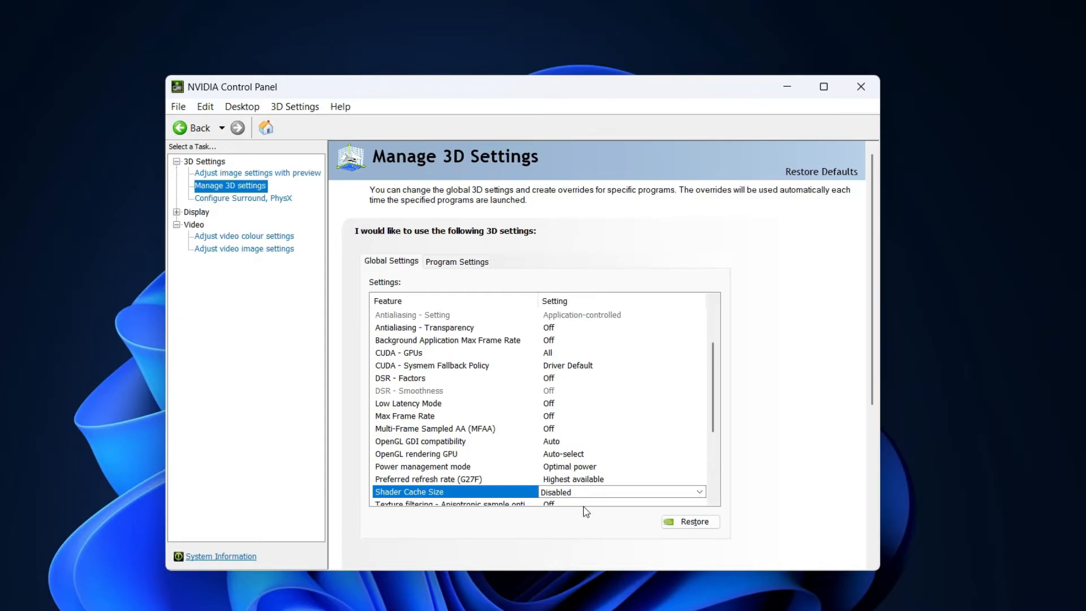
{"action": "left_click", "coordinate": [861, 88]}
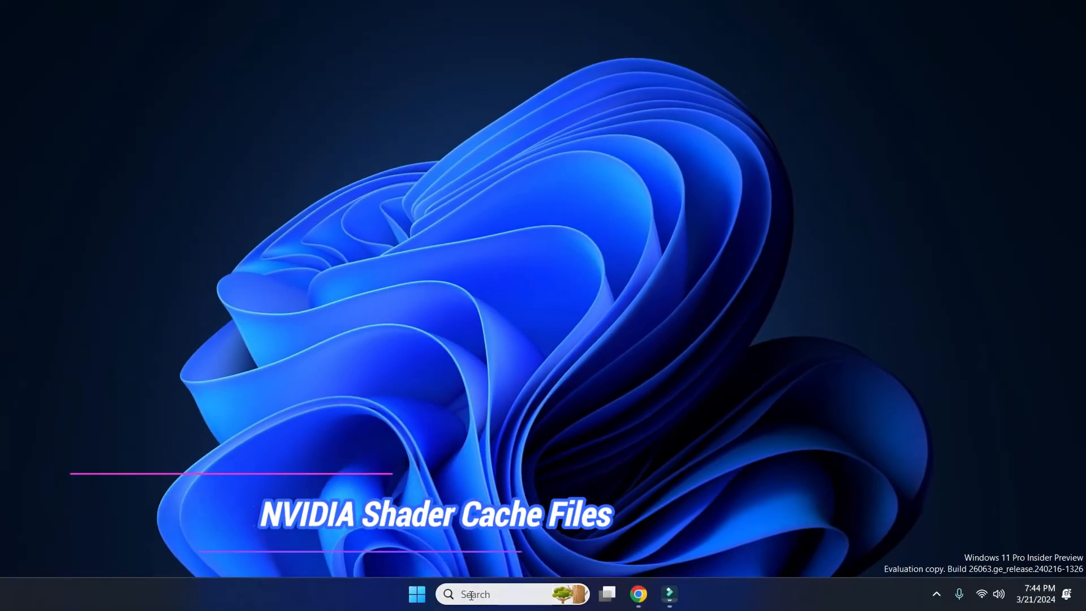
Open File Explorer and go to the %localappdata% folder
{"action": "left_click", "coordinate": [471, 595]}
{"action": "type", "text": "file"}
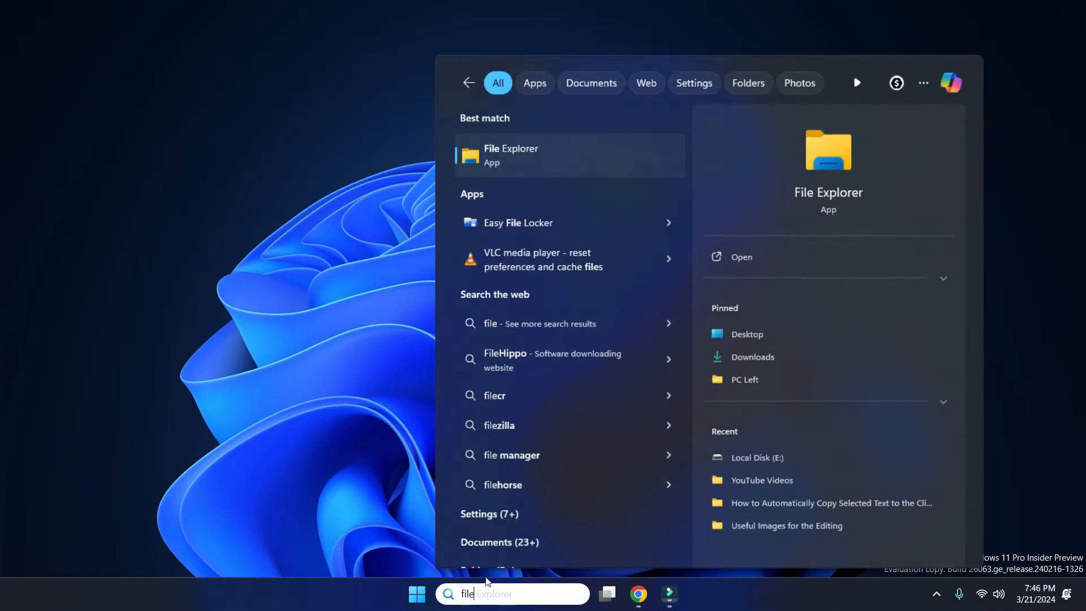
{"action": "left_click", "coordinate": [501, 165]}
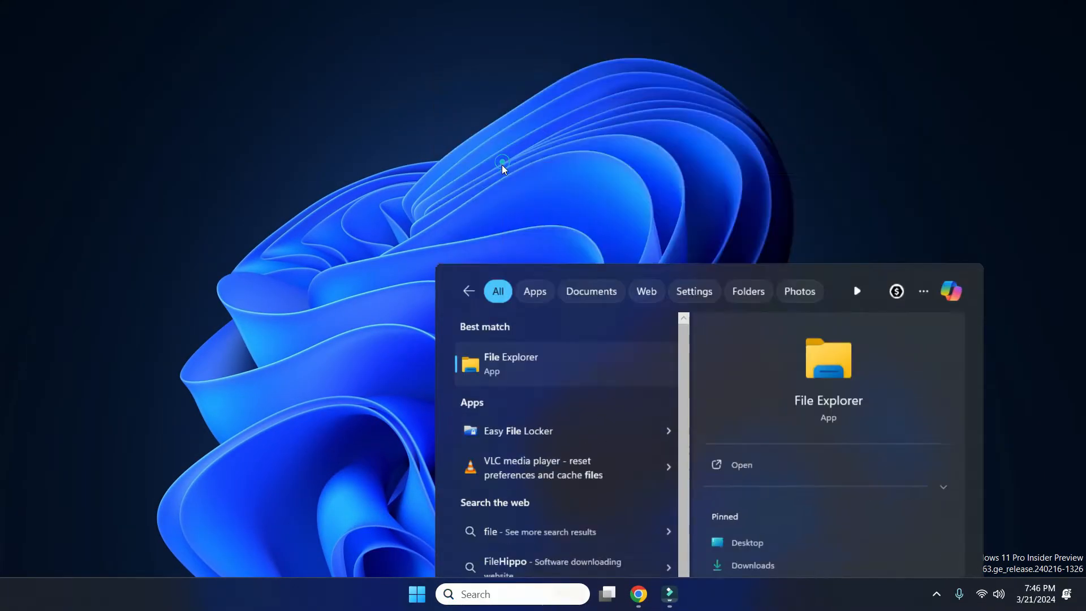
{"action": "left_click", "coordinate": [463, 86]}
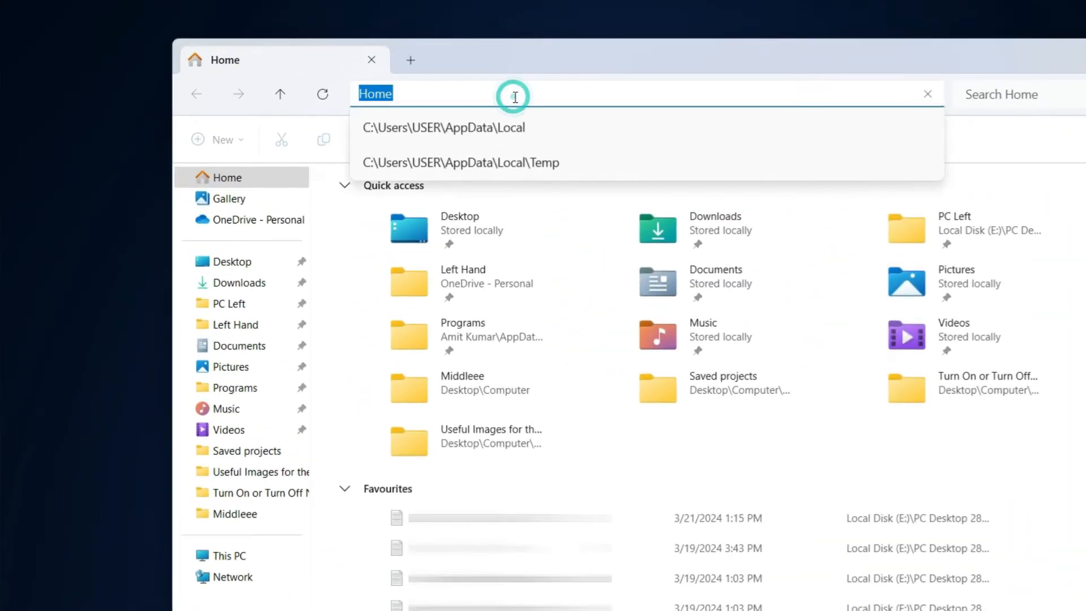
{"action": "key", "text": "BackSpace"}
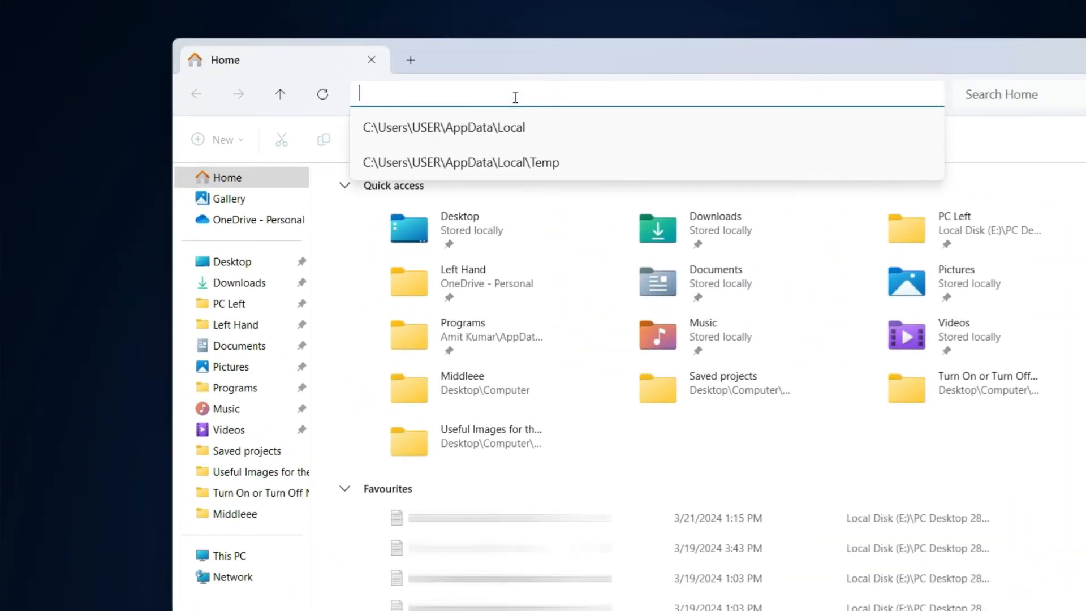
{"action": "type", "text": "%localappdata%"}
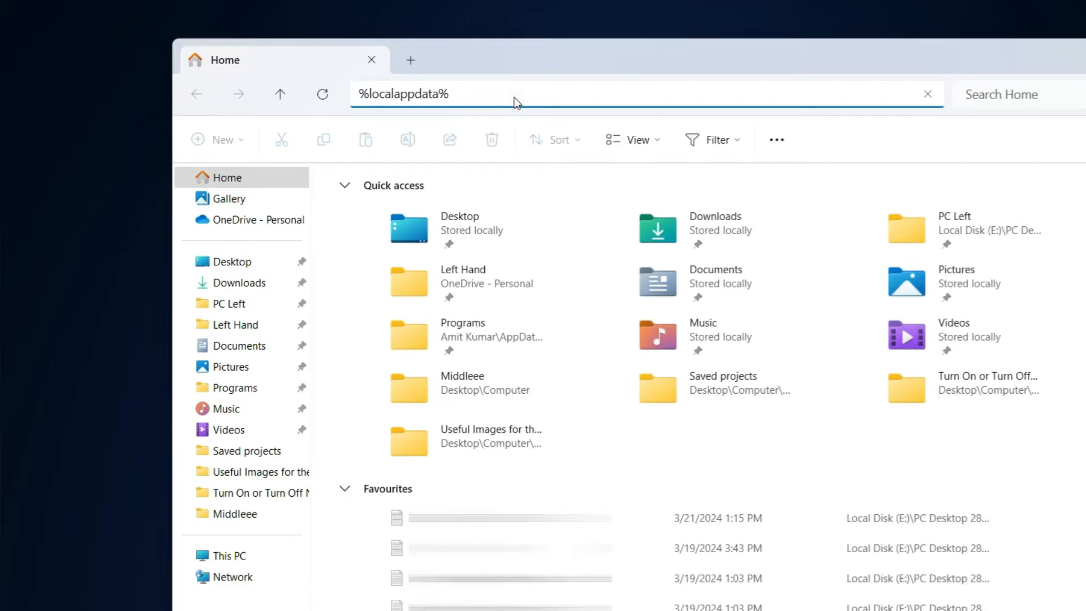
{"action": "key", "text": "Return"}
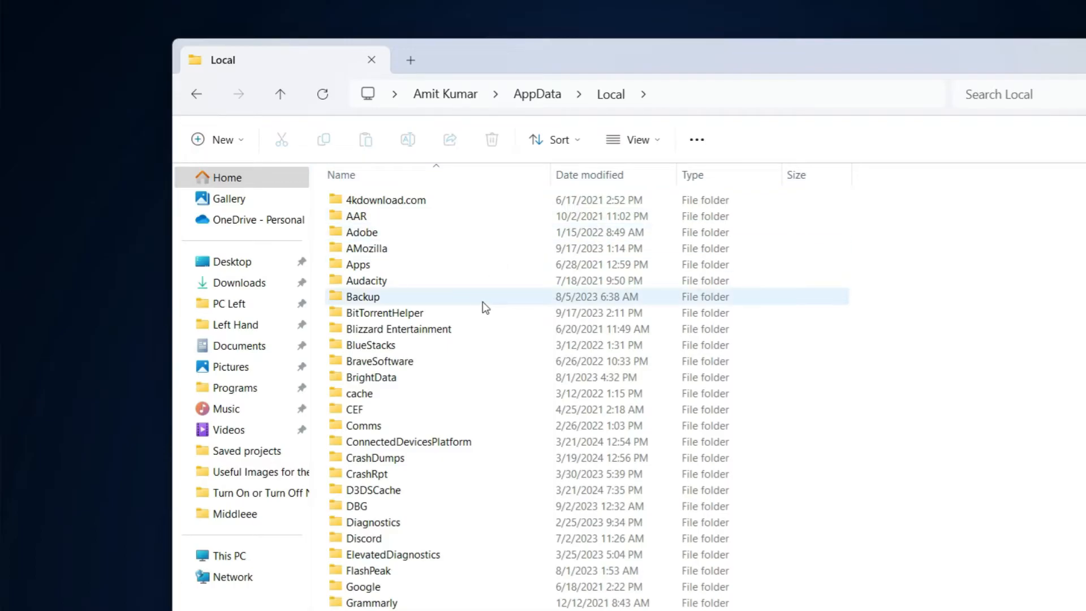
Open the DXCache folder inside the Local NVIDIA folder and delete all of its files
{"action": "scroll", "coordinate": [483, 308], "scroll_direction": "down", "scroll_amount": 3}
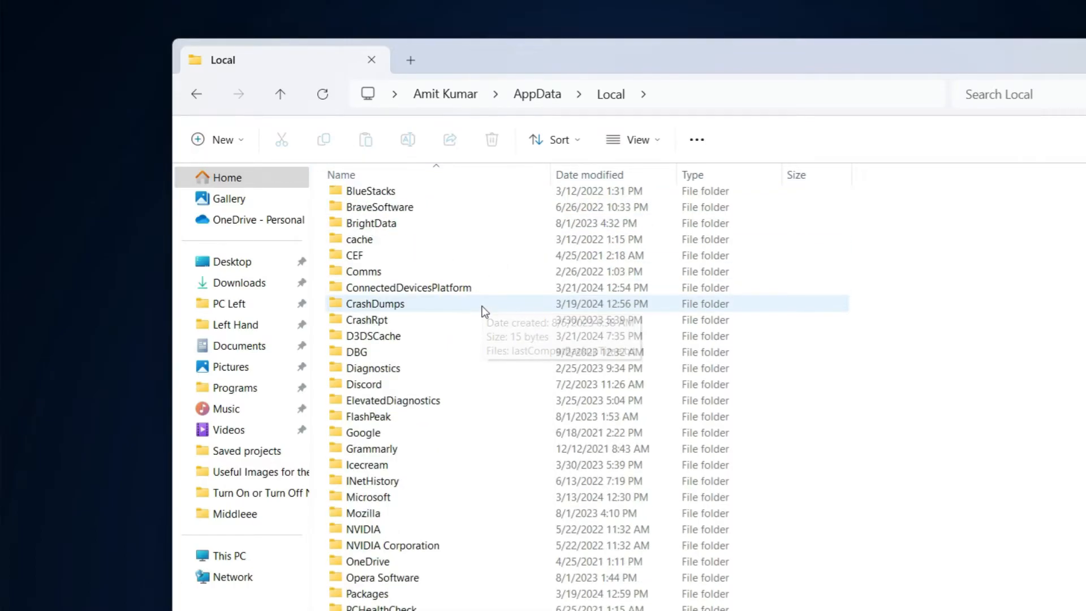
{"action": "left_click", "coordinate": [404, 527]}
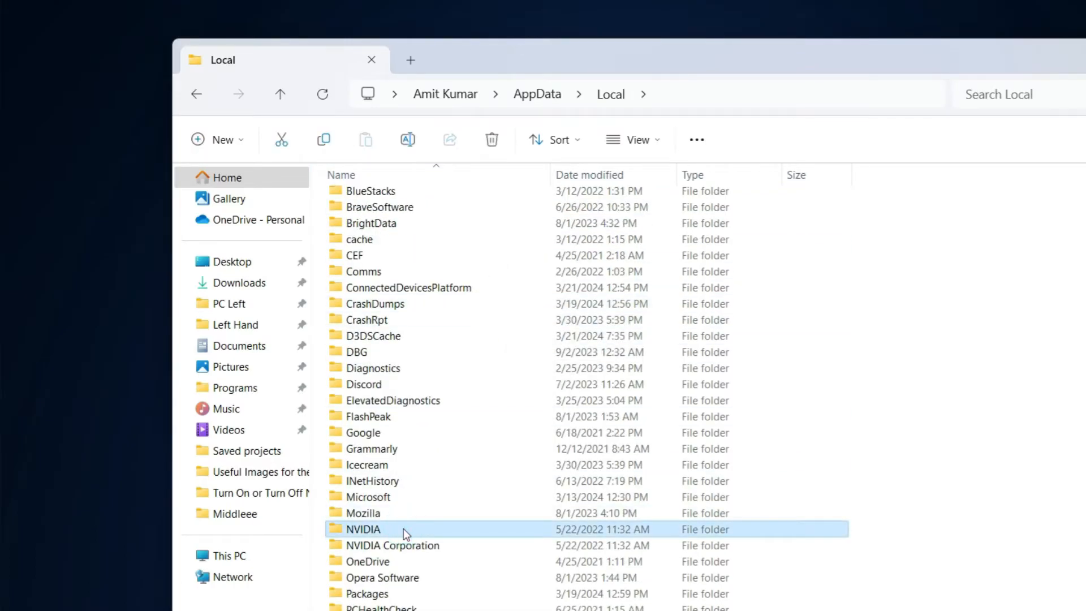
{"action": "double_click", "coordinate": [402, 528]}
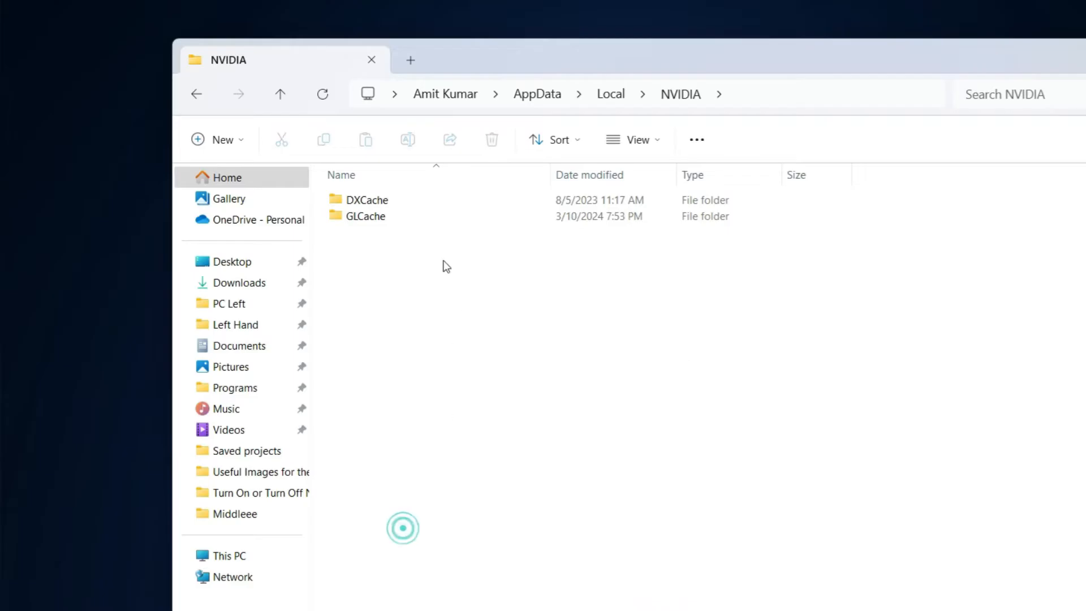
{"action": "double_click", "coordinate": [410, 205]}
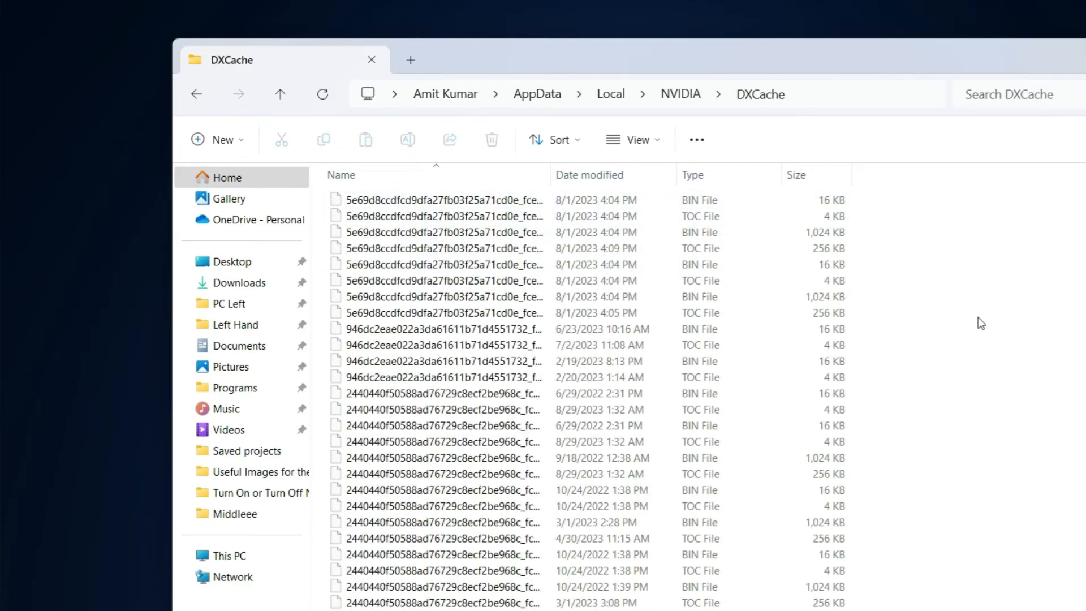
{"action": "key", "text": "ctrl+a"}
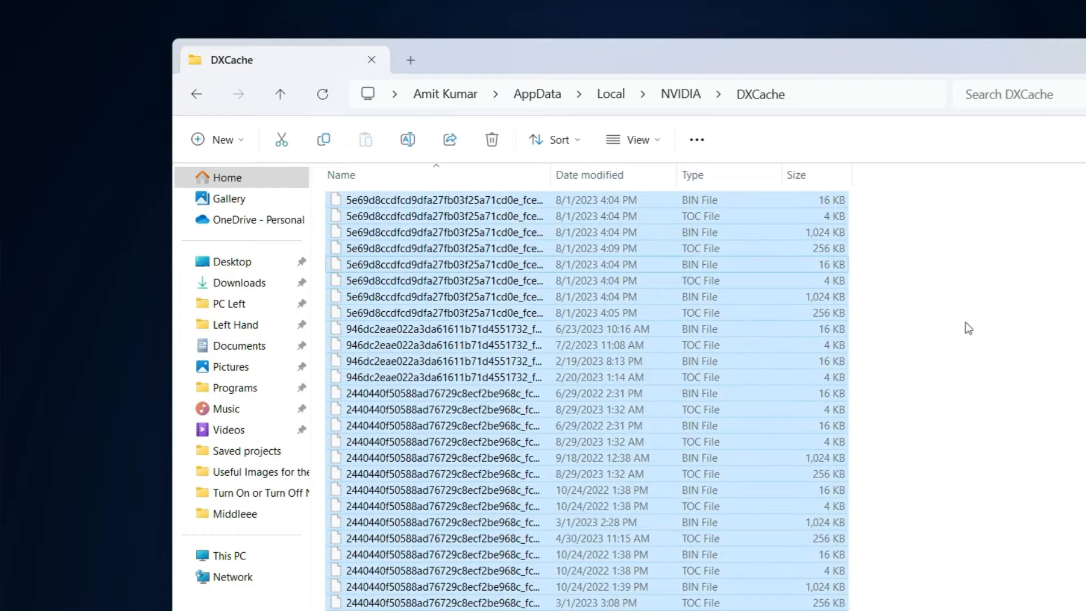
{"action": "right_click", "coordinate": [626, 299]}
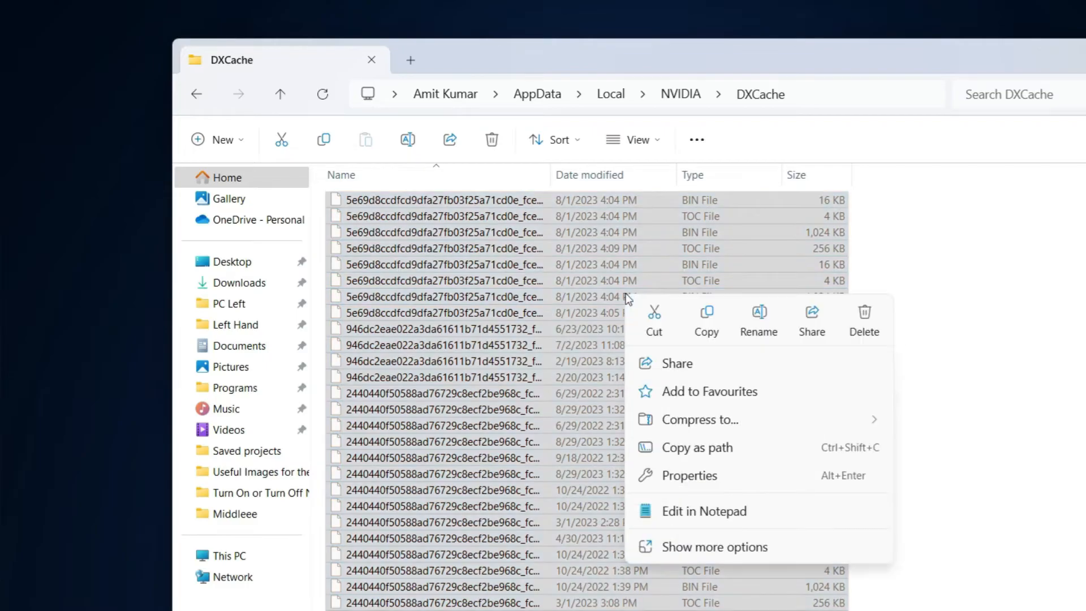
{"action": "left_click", "coordinate": [868, 325]}
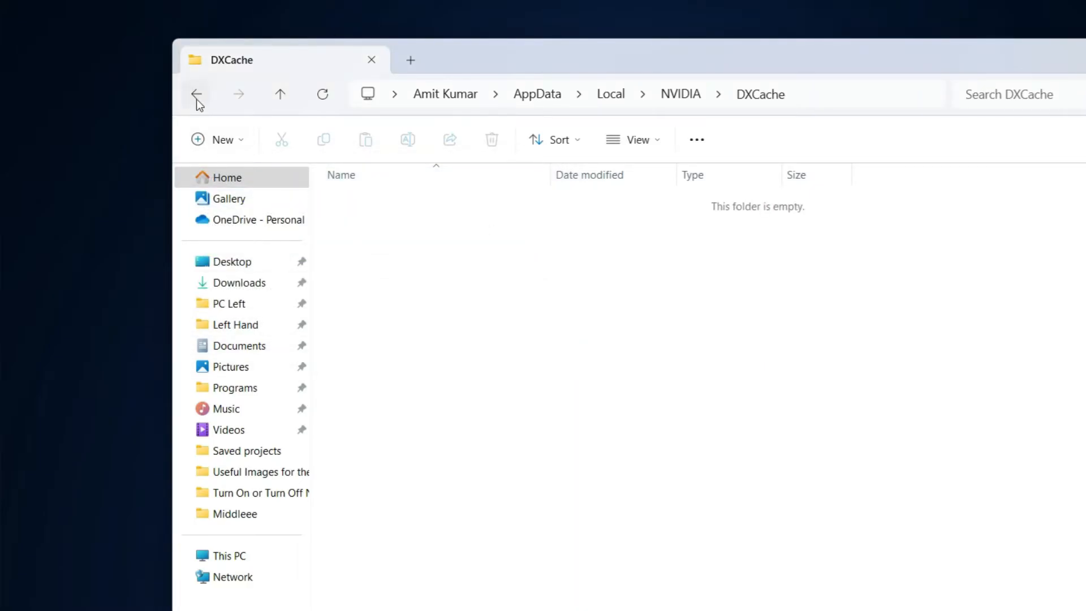
Delete all folders in the neighbouring GLCache folder, skipping every item that is in use
{"action": "left_click", "coordinate": [196, 95]}
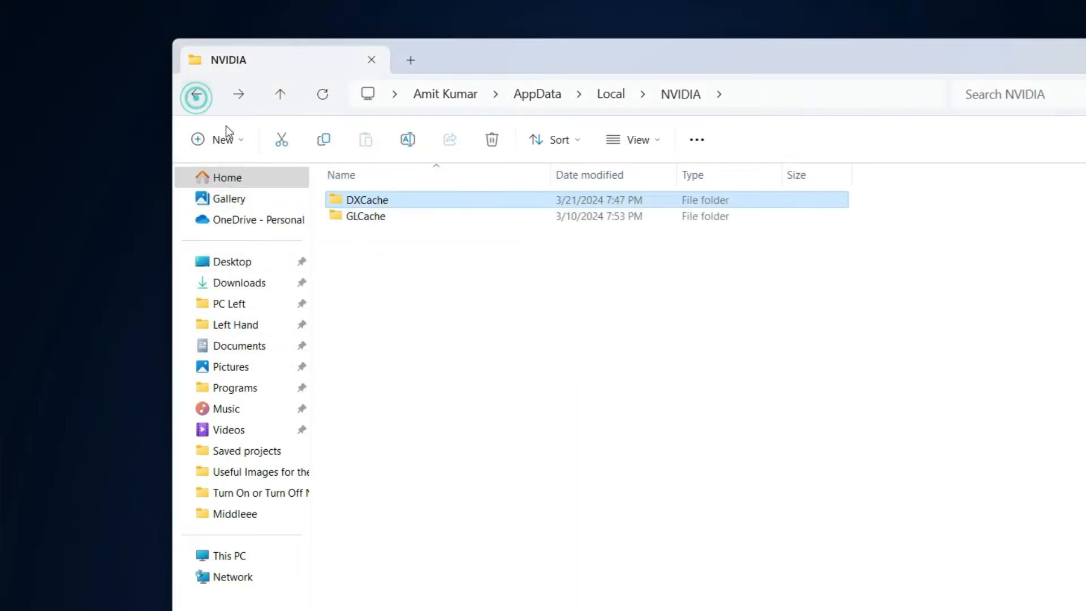
{"action": "double_click", "coordinate": [362, 221]}
{"action": "left_click", "coordinate": [458, 267]}
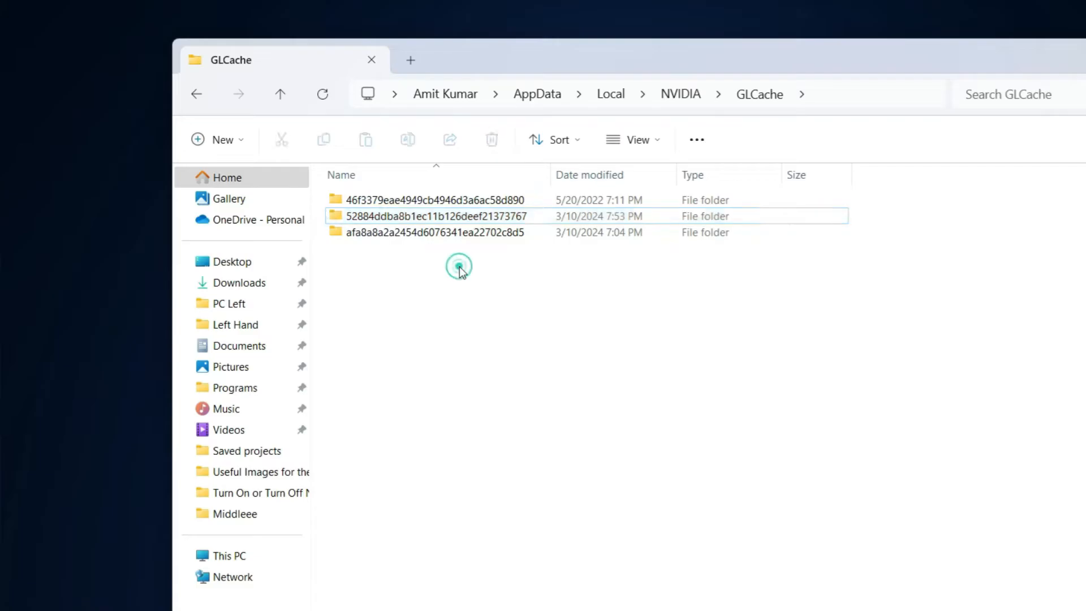
{"action": "key", "text": "ctrl+a"}
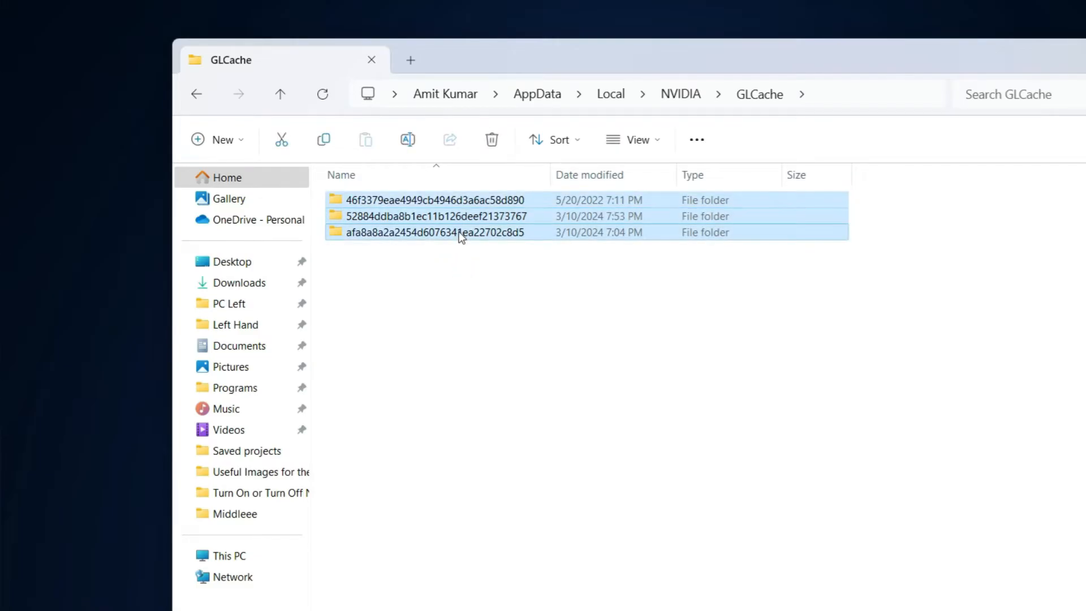
{"action": "right_click", "coordinate": [460, 231]}
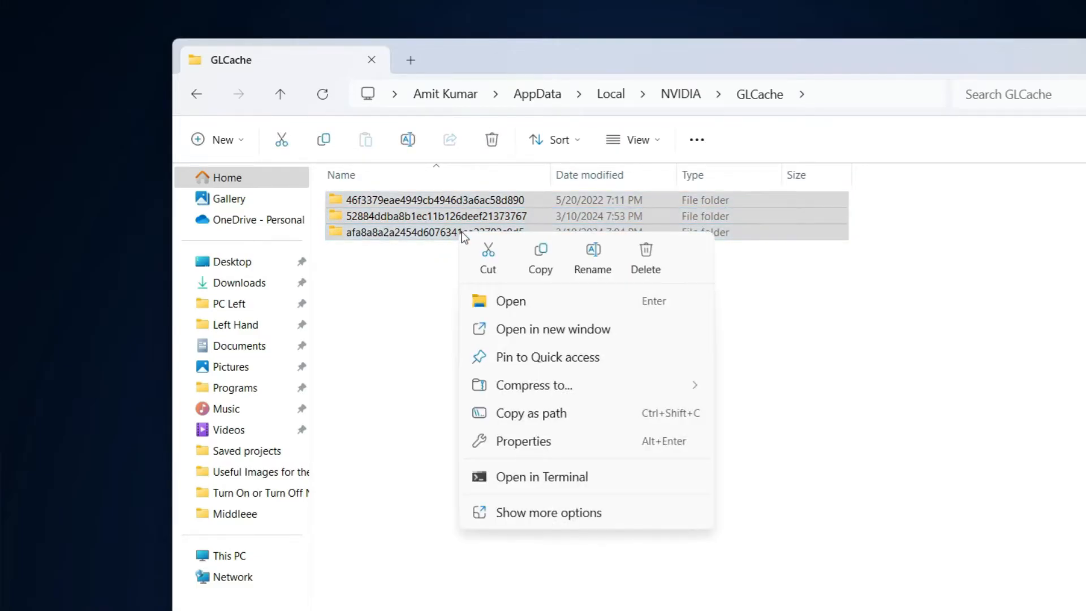
{"action": "left_click", "coordinate": [646, 266]}
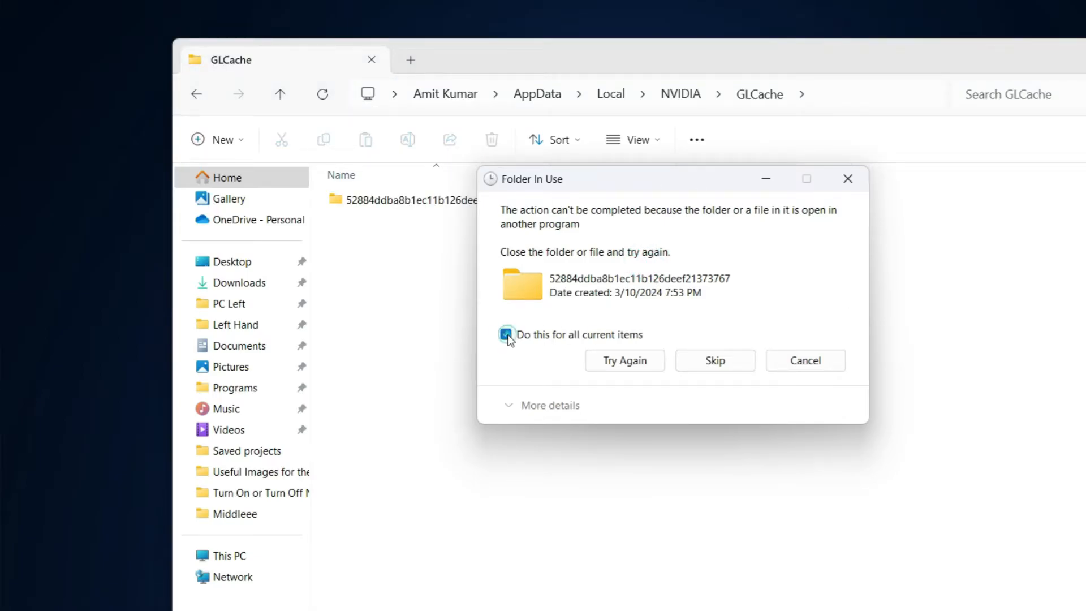
{"action": "left_click", "coordinate": [712, 362]}
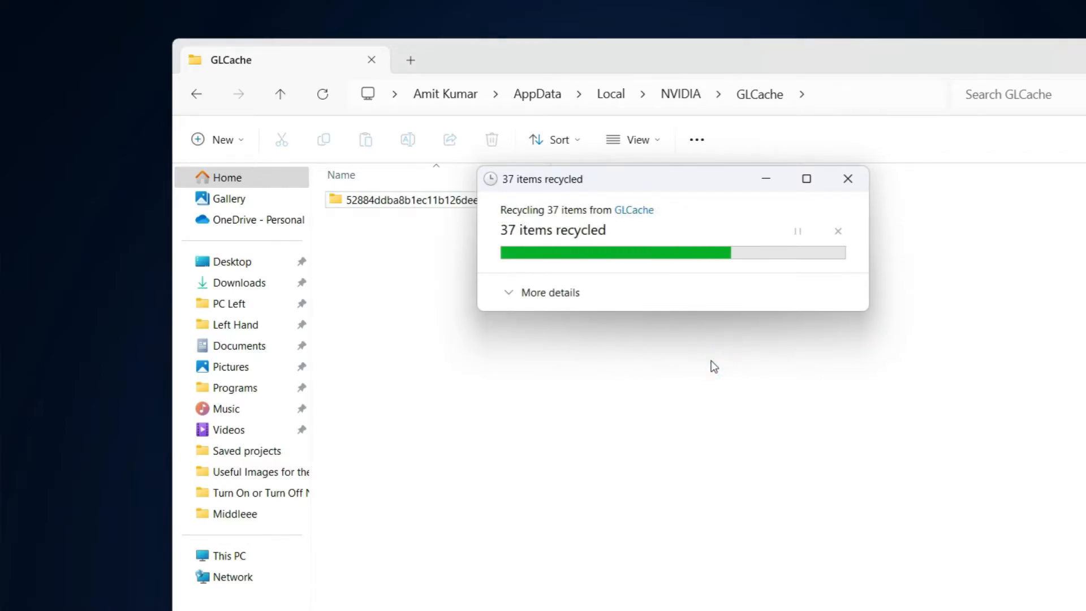
Return to the Local folder, open D3DSCache and delete all folders inside it
{"action": "left_click", "coordinate": [610, 92]}
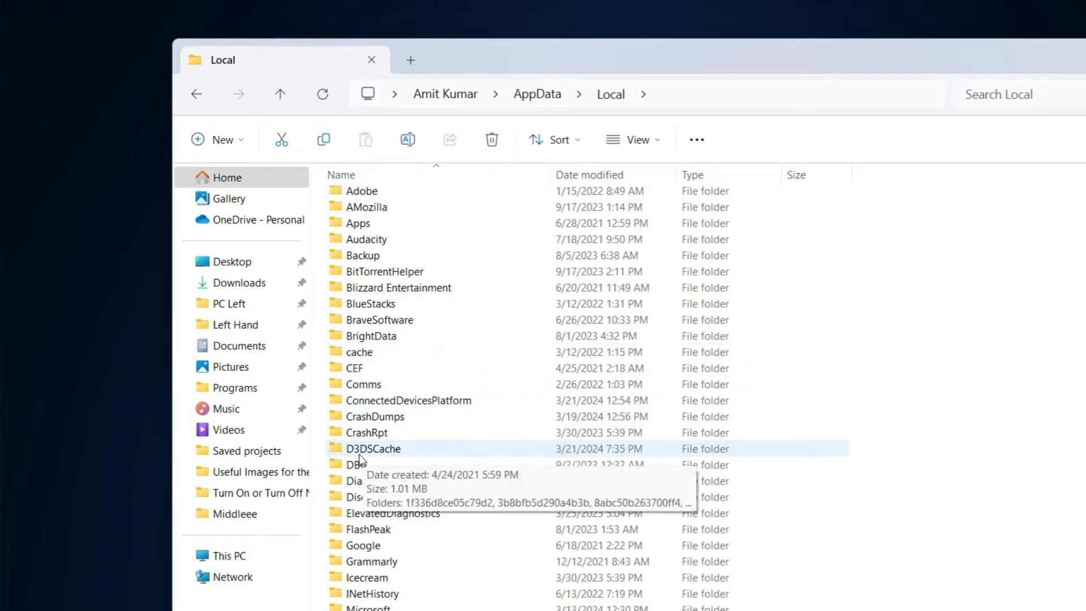
{"action": "double_click", "coordinate": [373, 449]}
{"action": "left_click", "coordinate": [533, 489]}
{"action": "key", "text": "ctrl+a"}
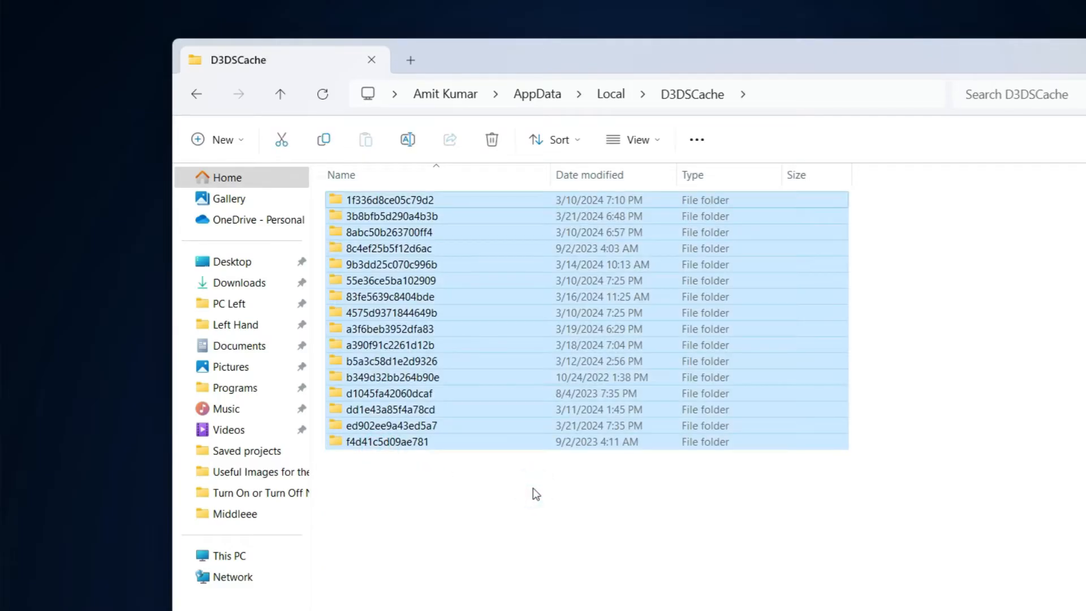
{"action": "right_click", "coordinate": [504, 319]}
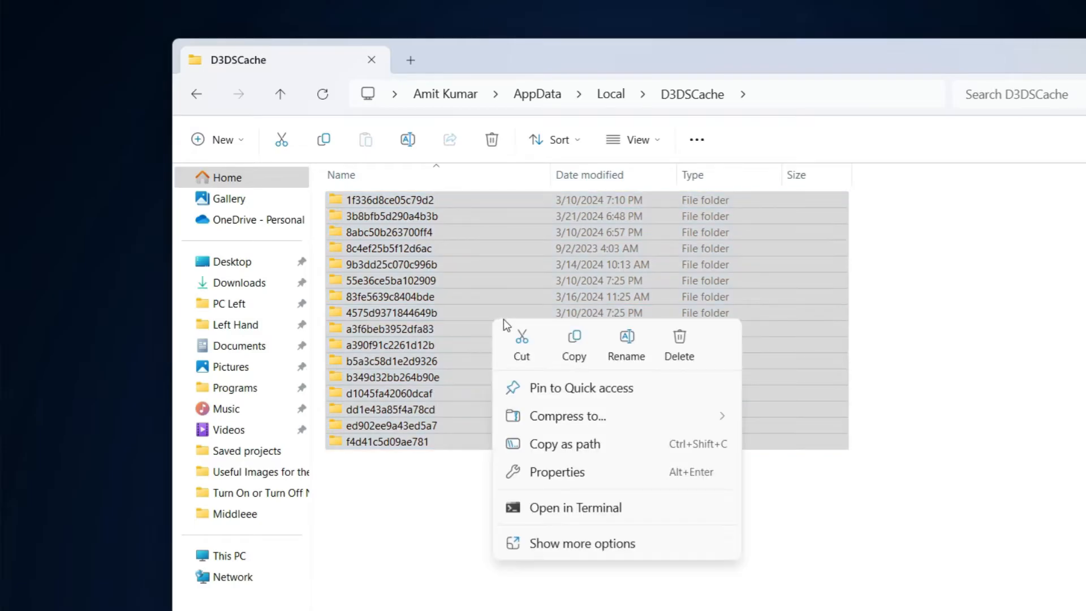
{"action": "left_click", "coordinate": [677, 354]}
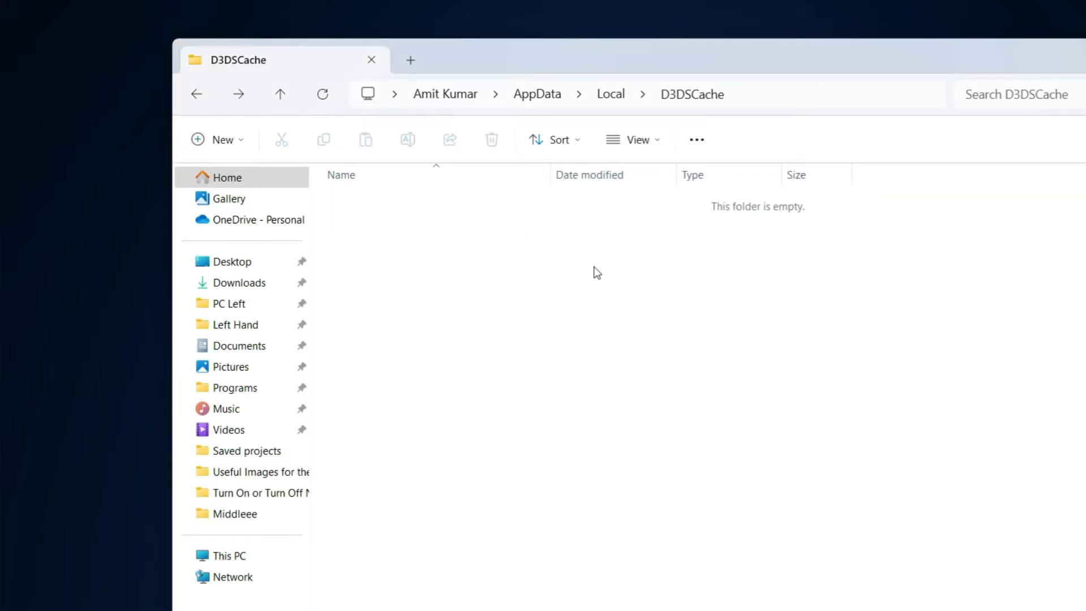
Go to AppData and open the DXCache folder under LocalLow, NVIDIA, PerDriverVersion
{"action": "left_click", "coordinate": [531, 94]}
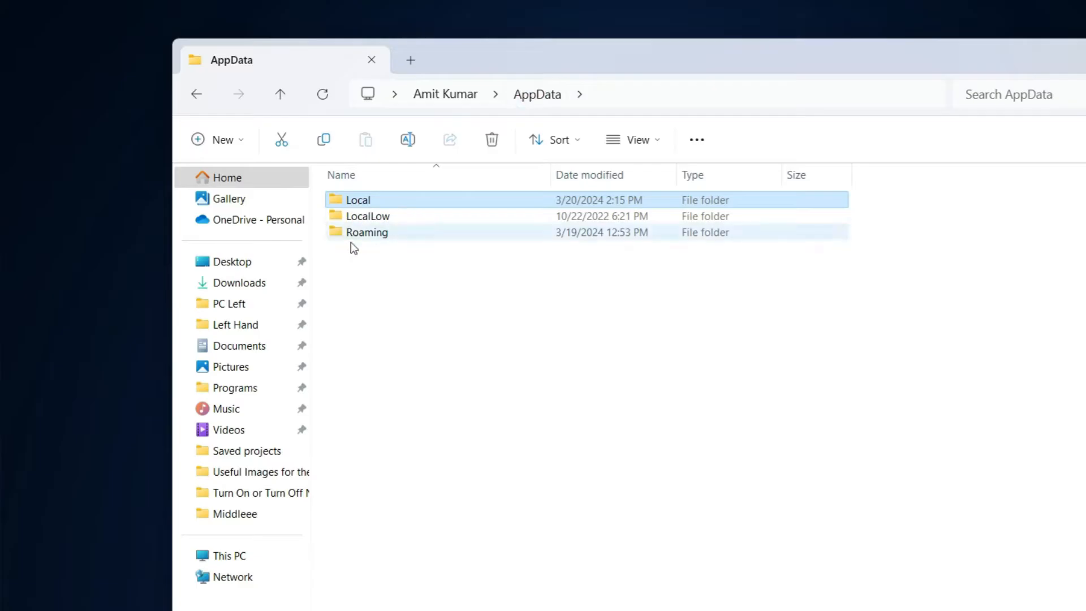
{"action": "double_click", "coordinate": [362, 216]}
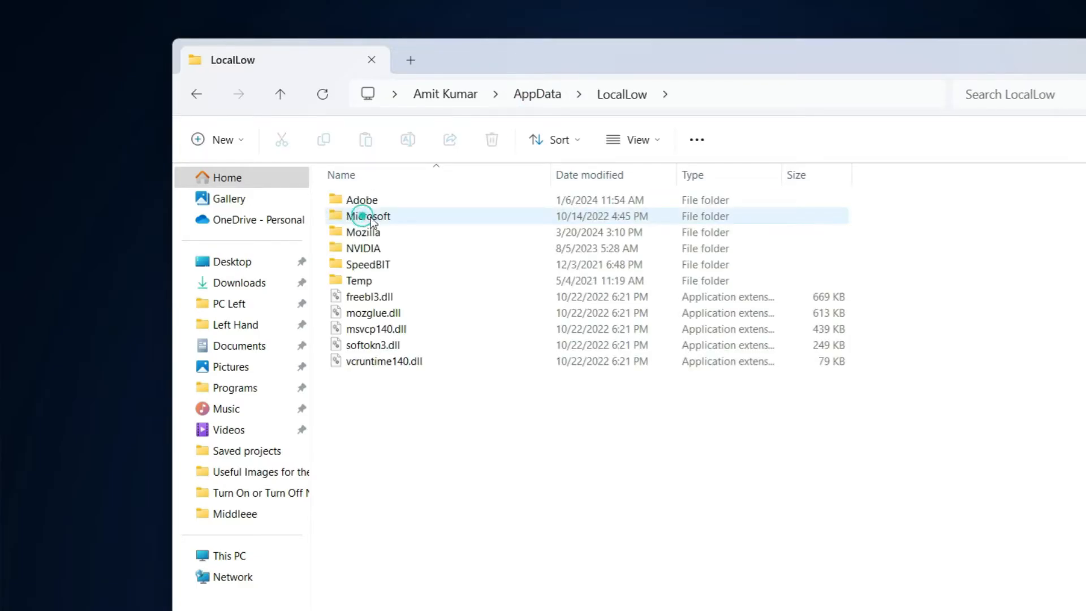
{"action": "double_click", "coordinate": [380, 250]}
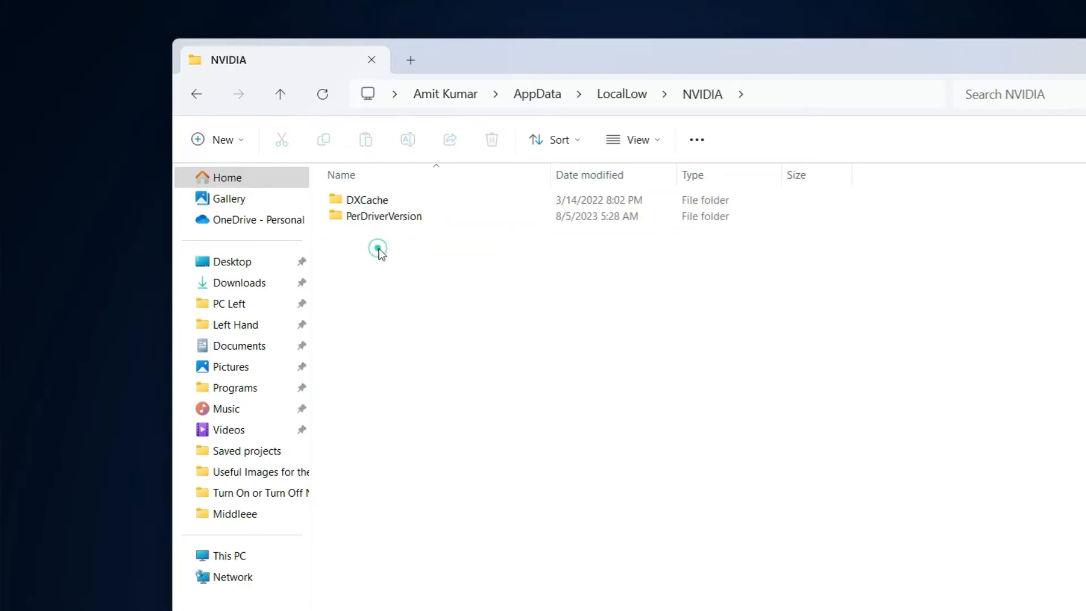
{"action": "double_click", "coordinate": [389, 217]}
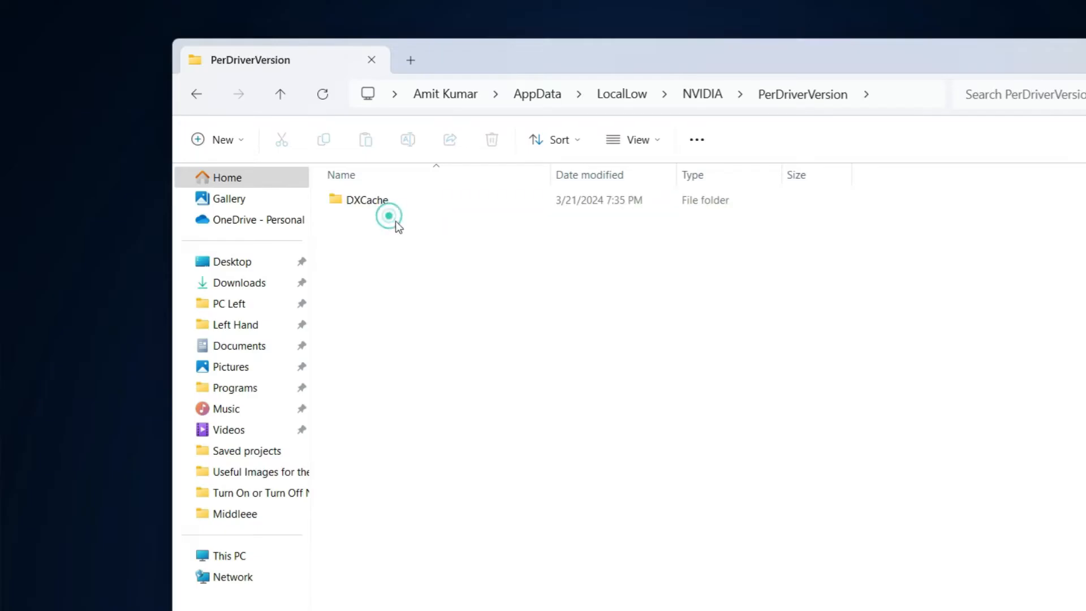
{"action": "double_click", "coordinate": [368, 201]}
Delete all files in the PerDriverVersion DXCache folder, skipping all items in use, and clear the remaining selection
{"action": "key", "text": "ctrl+a"}
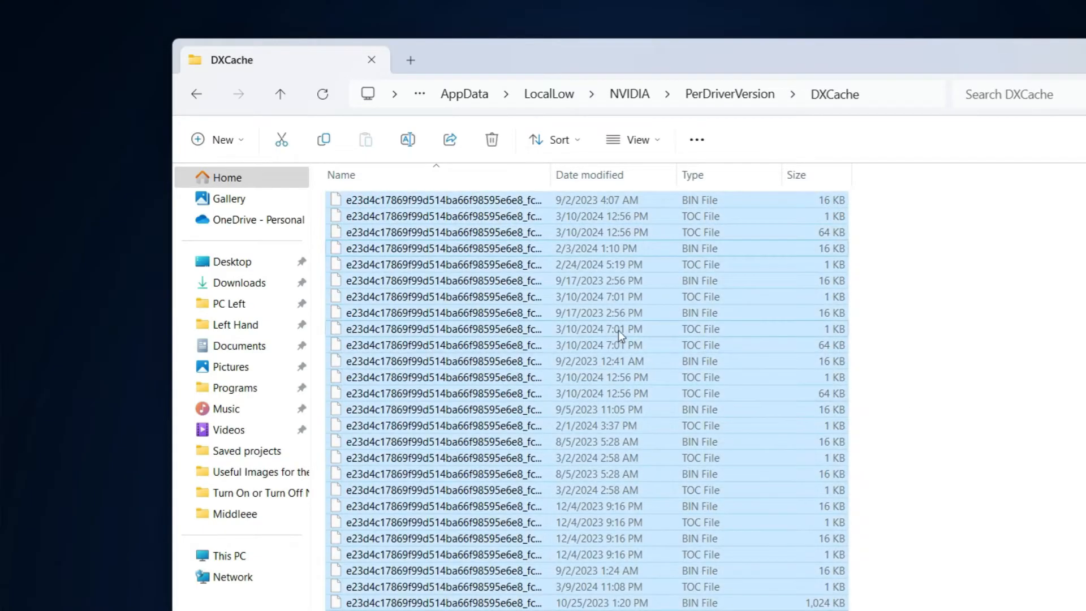
{"action": "key", "text": "Return"}
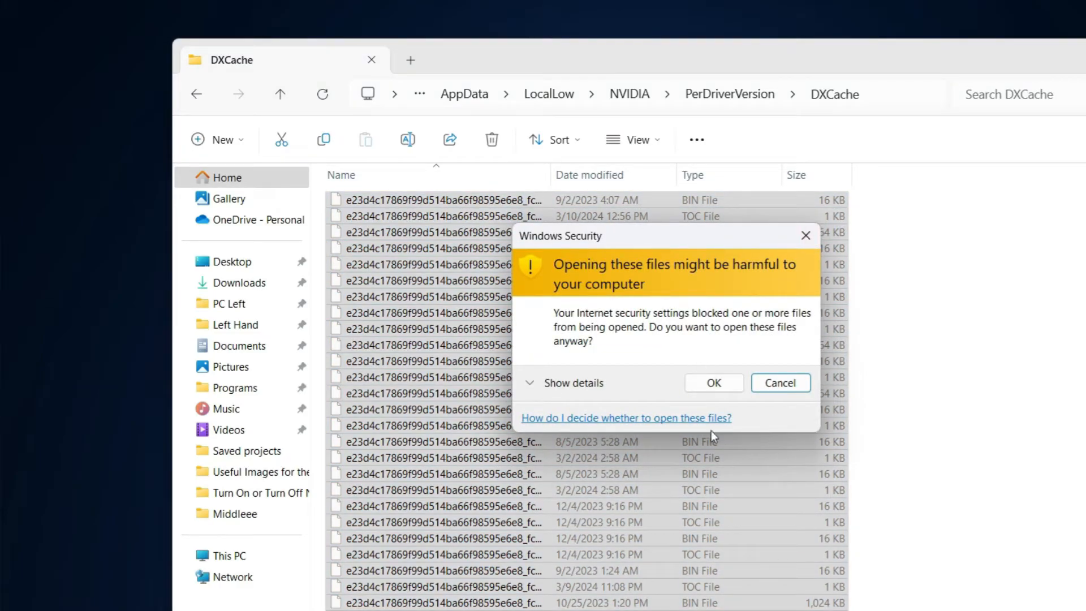
{"action": "left_click", "coordinate": [715, 386]}
{"action": "right_click", "coordinate": [715, 394]}
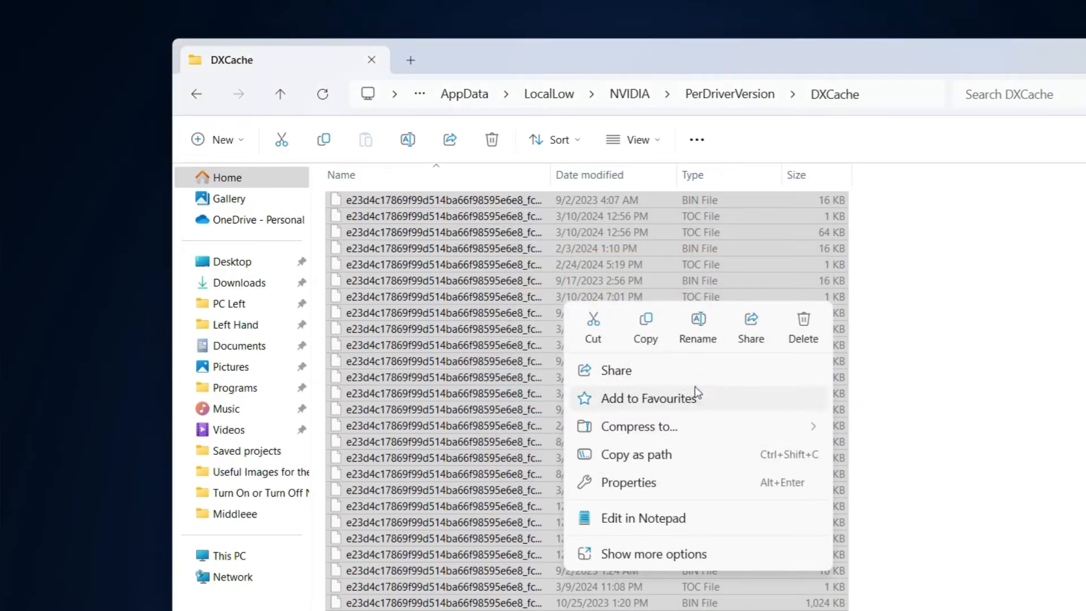
{"action": "left_click", "coordinate": [802, 339]}
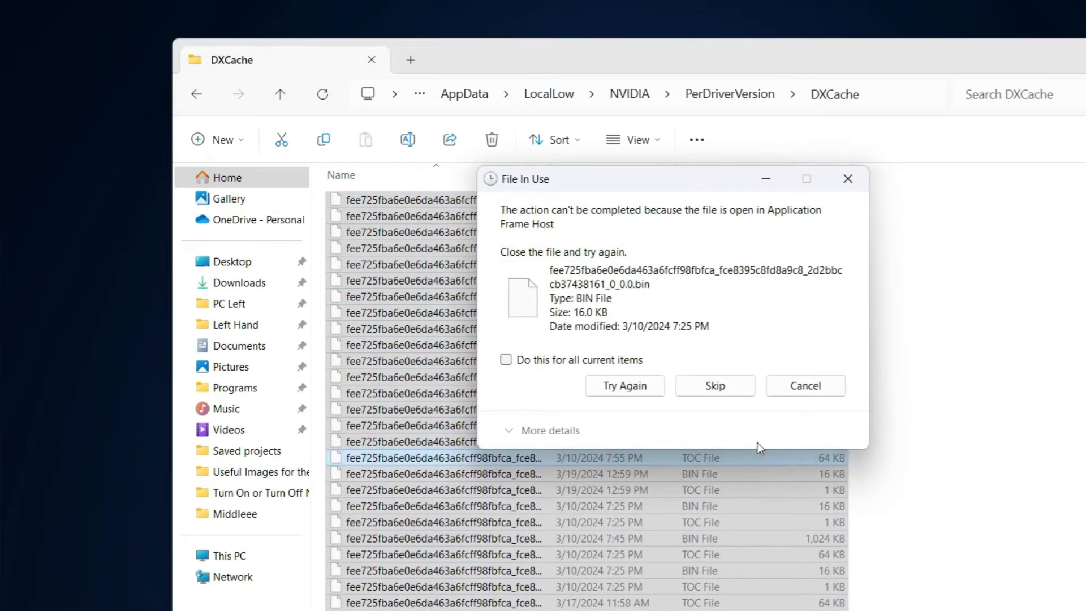
{"action": "left_click", "coordinate": [506, 360]}
{"action": "left_click", "coordinate": [715, 385]}
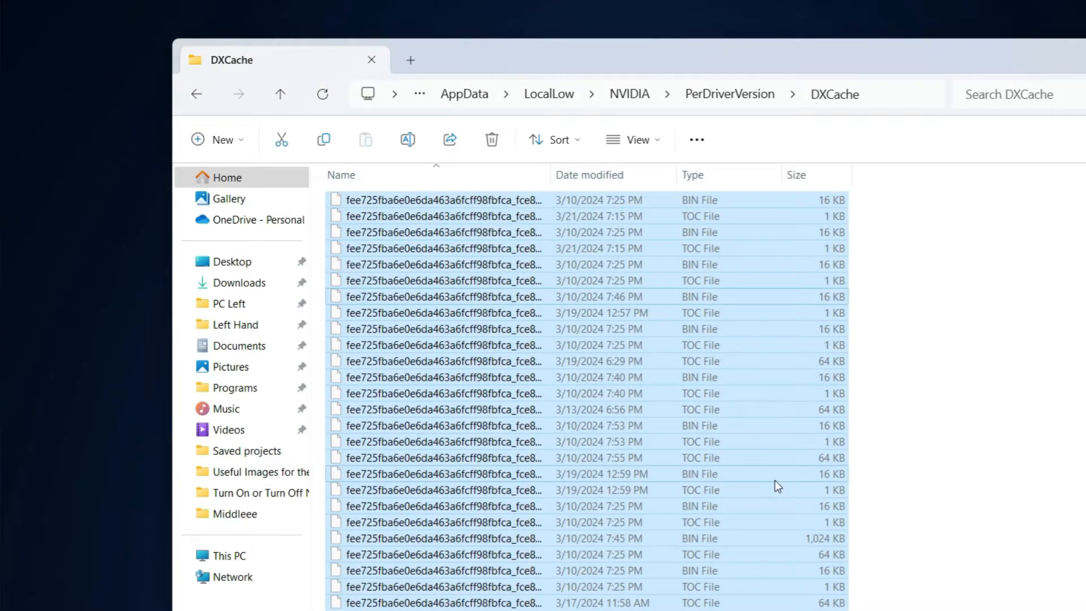
{"action": "left_click", "coordinate": [976, 426]}
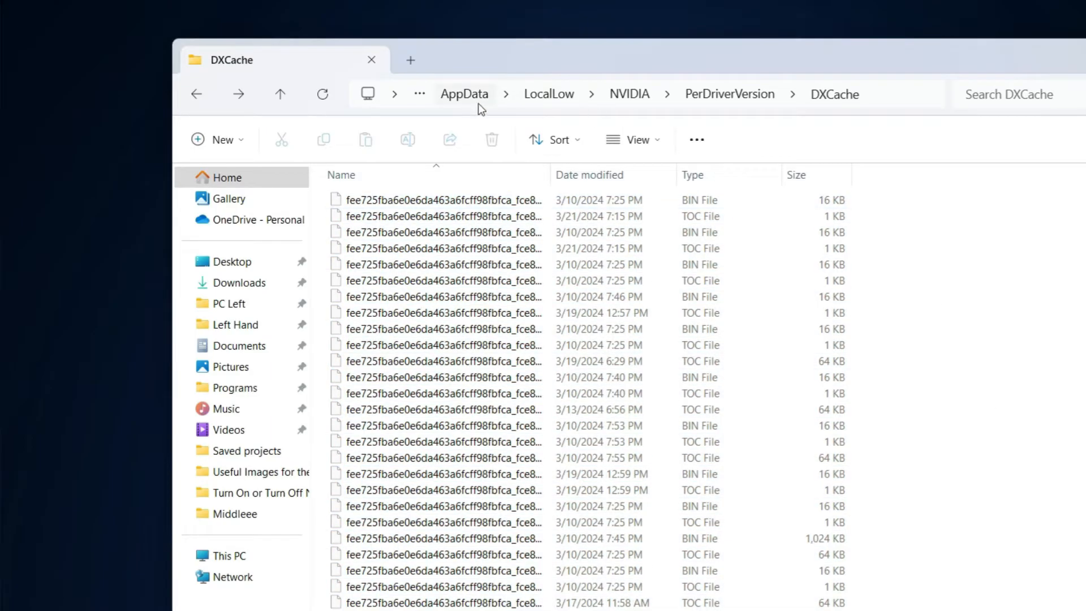
Go to the ComputeCache folder under AppData, Roaming, NVIDIA and delete all folders and files inside it
{"action": "left_click", "coordinate": [465, 93]}
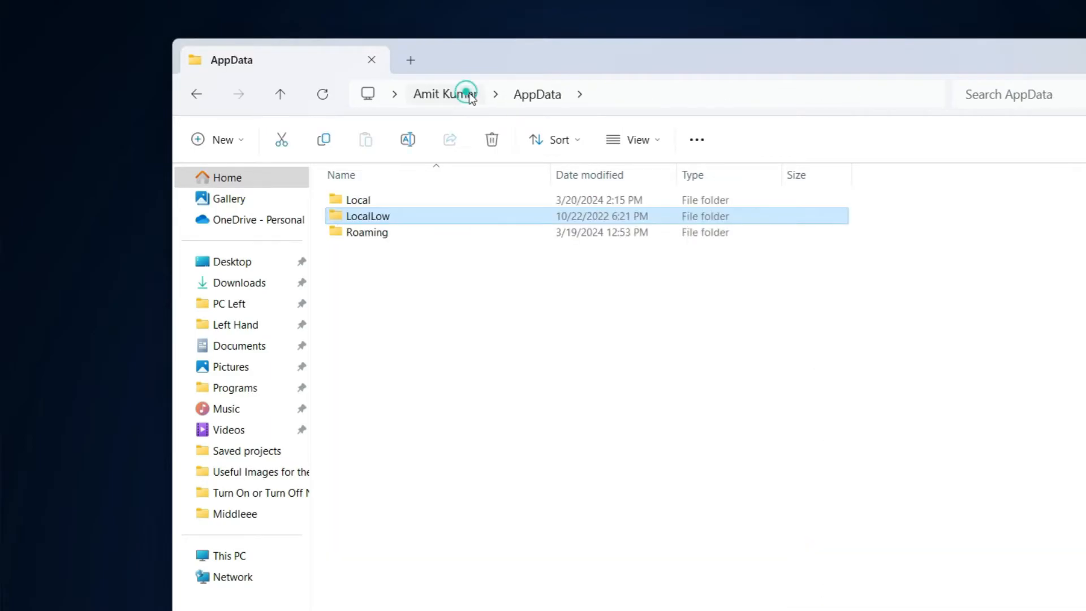
{"action": "double_click", "coordinate": [381, 236]}
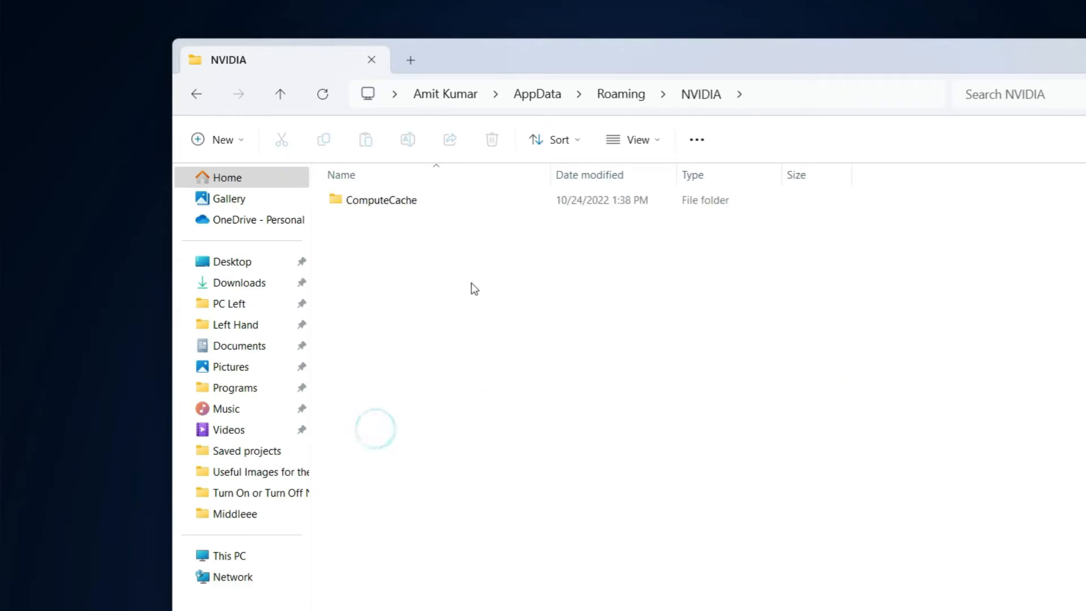
{"action": "double_click", "coordinate": [405, 203]}
{"action": "left_click", "coordinate": [598, 560]}
{"action": "key", "text": "ctrl+a"}
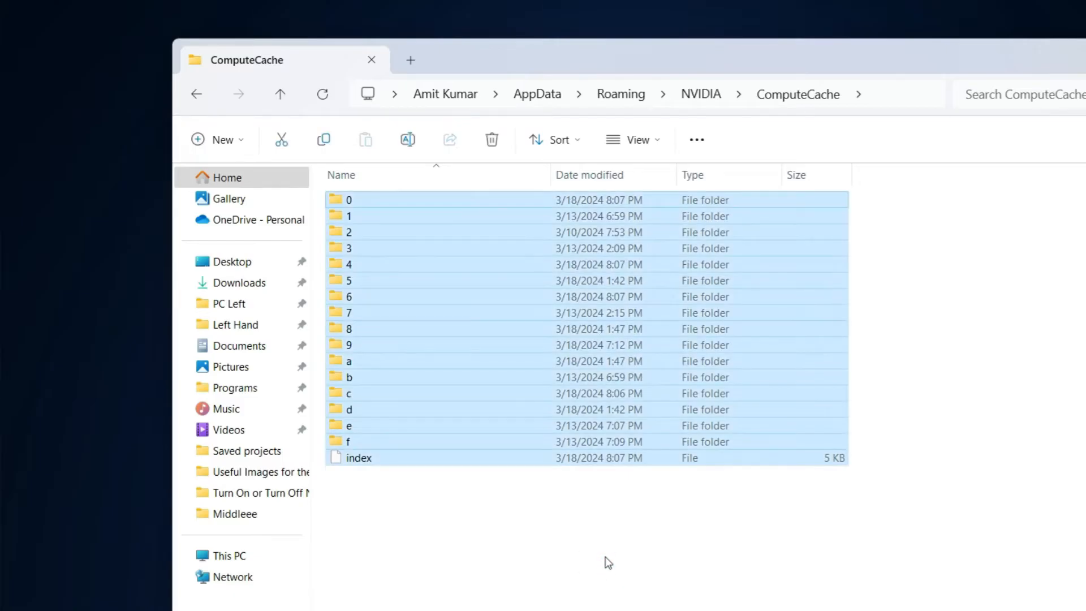
{"action": "right_click", "coordinate": [521, 281]}
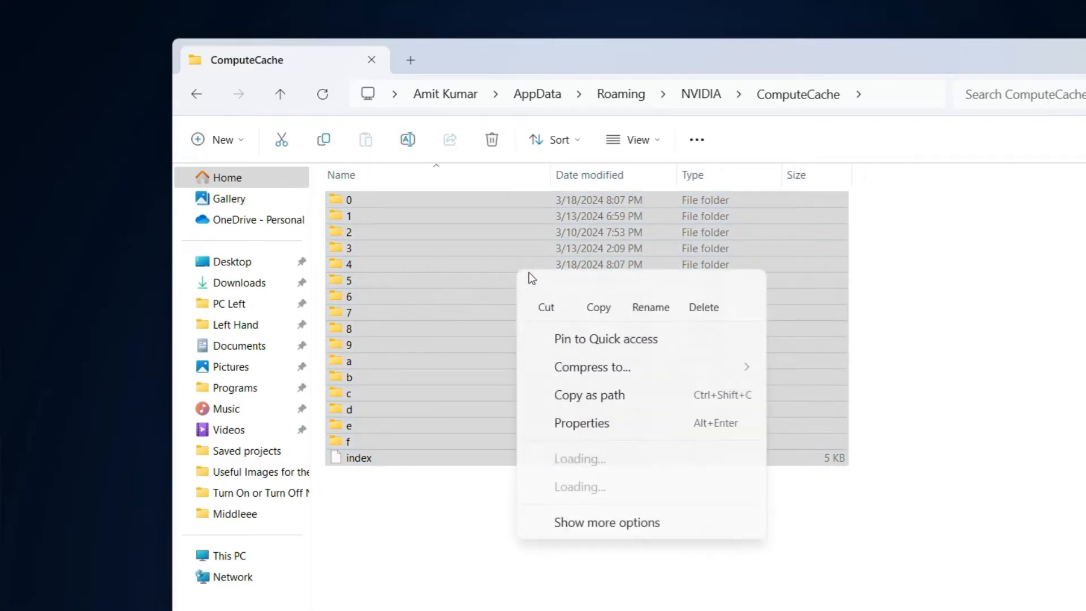
{"action": "left_click", "coordinate": [707, 309]}
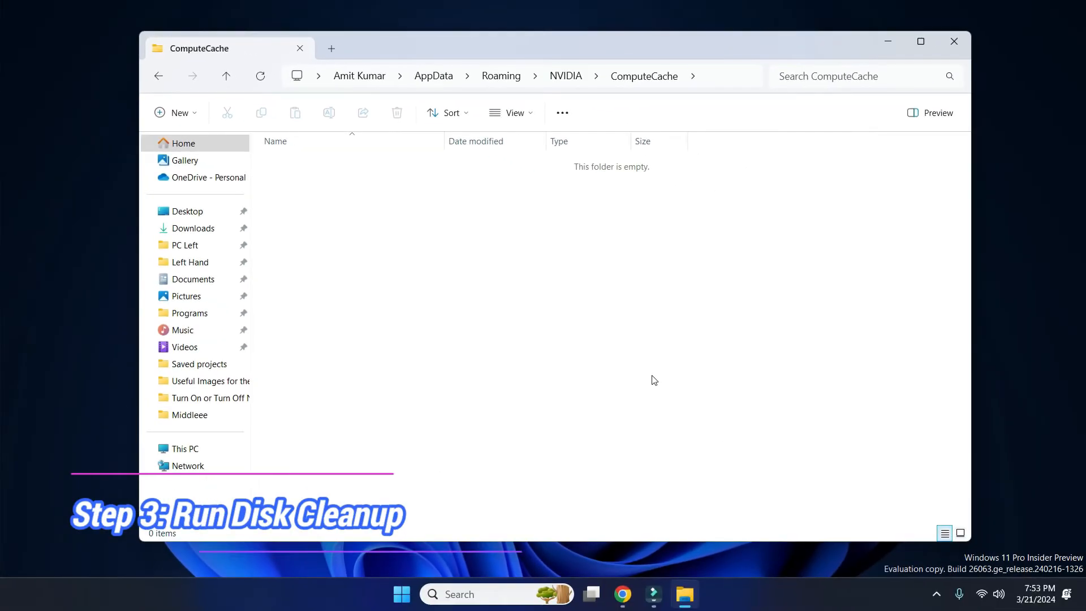
Close File Explorer, open Disk Clean-up and choose drive C: for cleaning
{"action": "left_click", "coordinate": [953, 43]}
{"action": "left_click", "coordinate": [511, 595]}
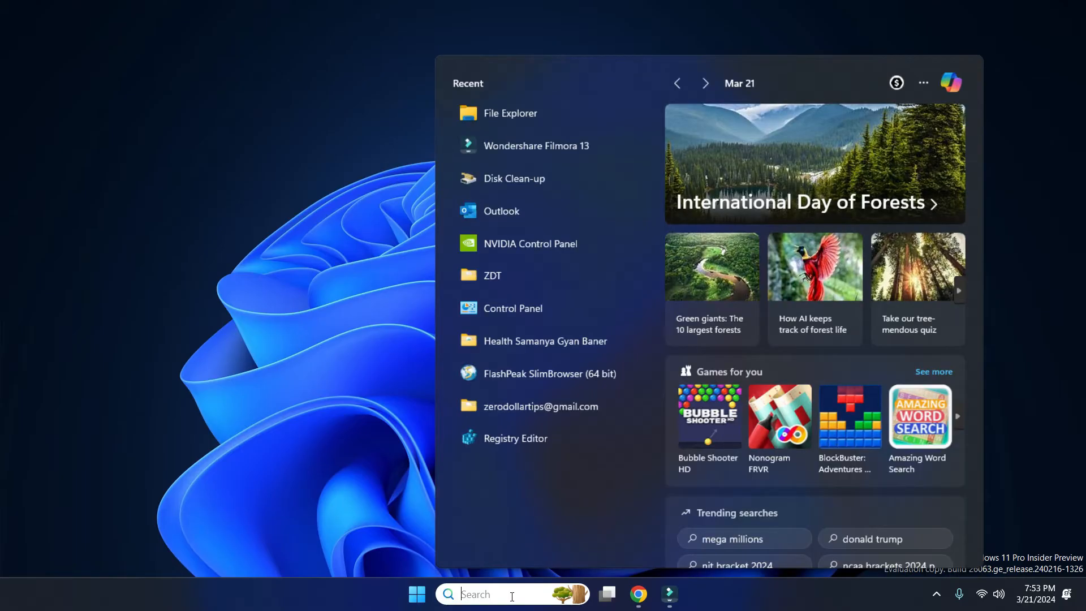
{"action": "type", "text": "disk"}
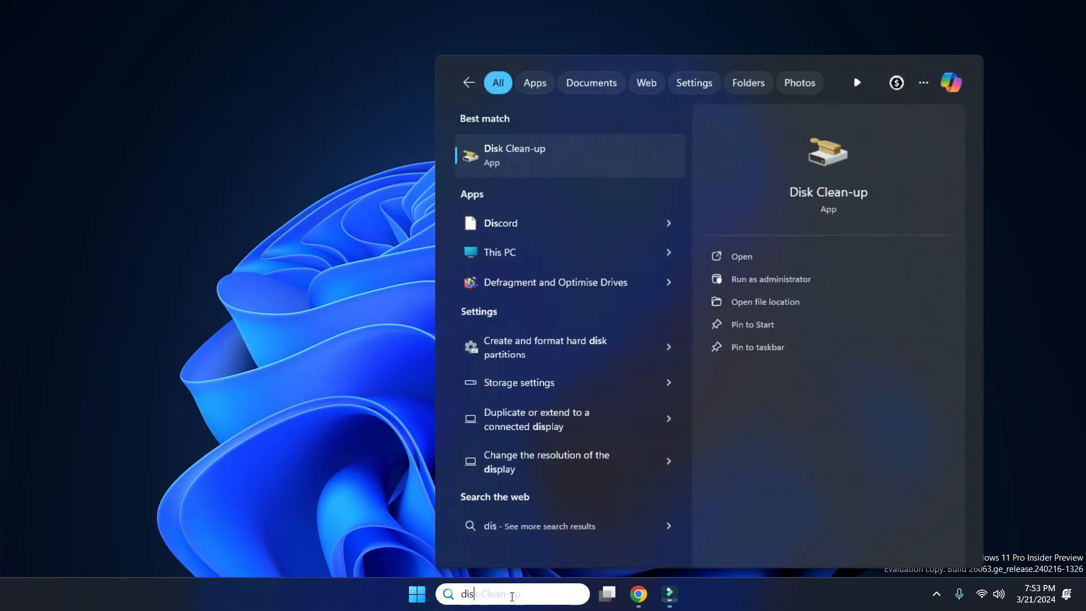
{"action": "left_click", "coordinate": [603, 181]}
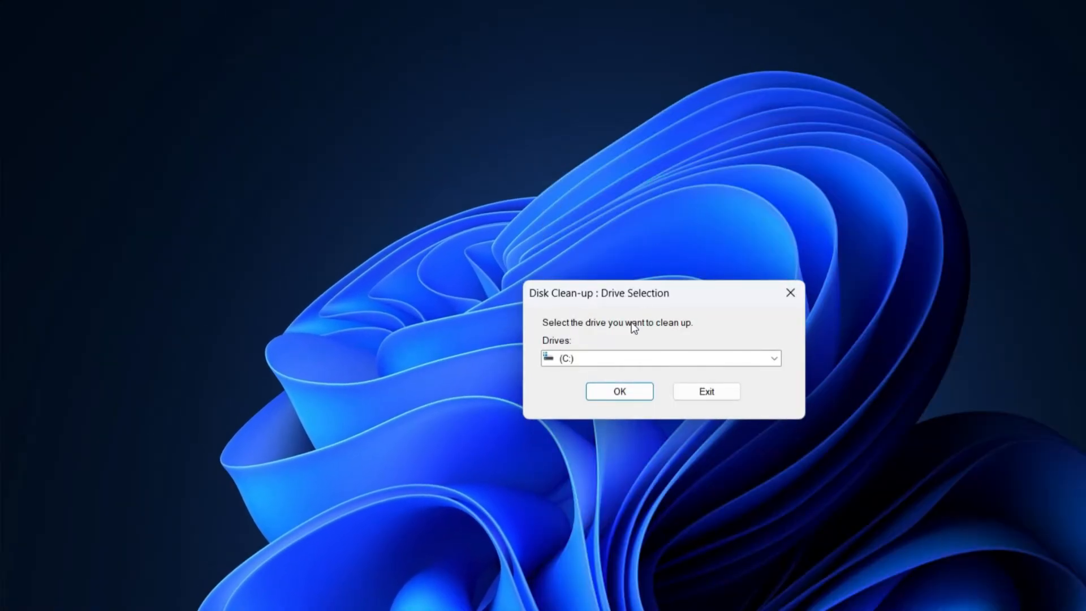
{"action": "left_click", "coordinate": [585, 356]}
{"action": "left_click", "coordinate": [571, 368]}
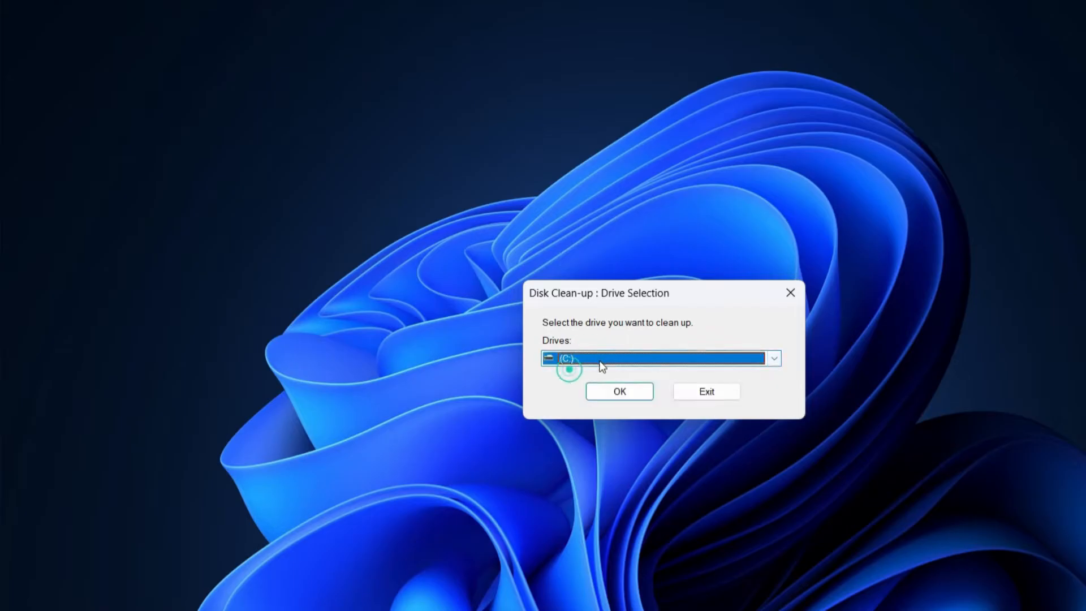
{"action": "left_click", "coordinate": [613, 391]}
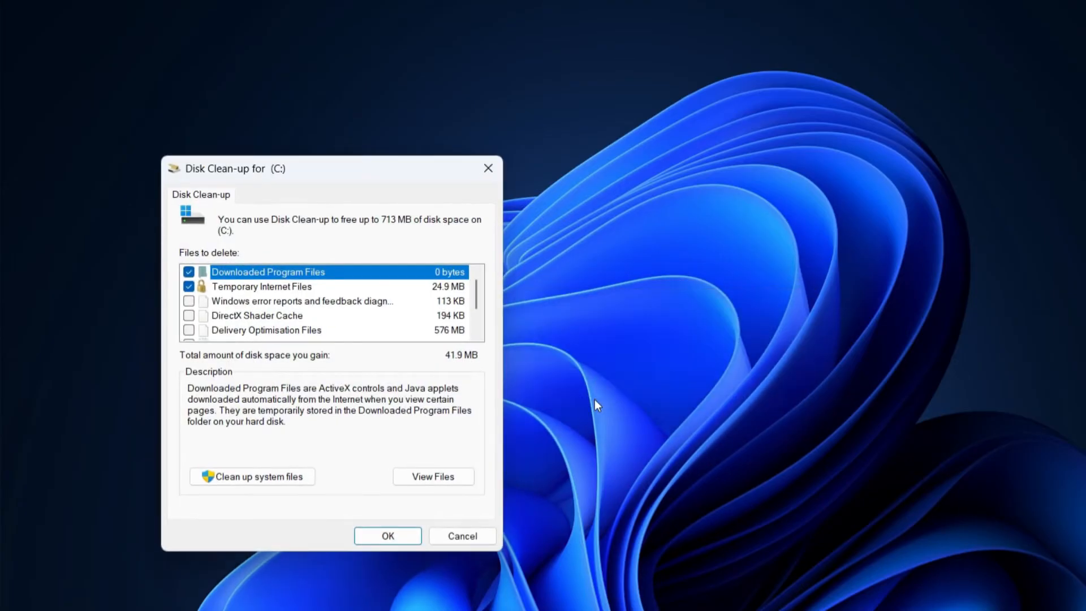
Deselect Downloaded Program Files, Temporary Internet Files and Thumbnails in the list of files to delete
{"action": "left_click_drag", "start_coordinate": [348, 172], "coordinate": [725, 181]}
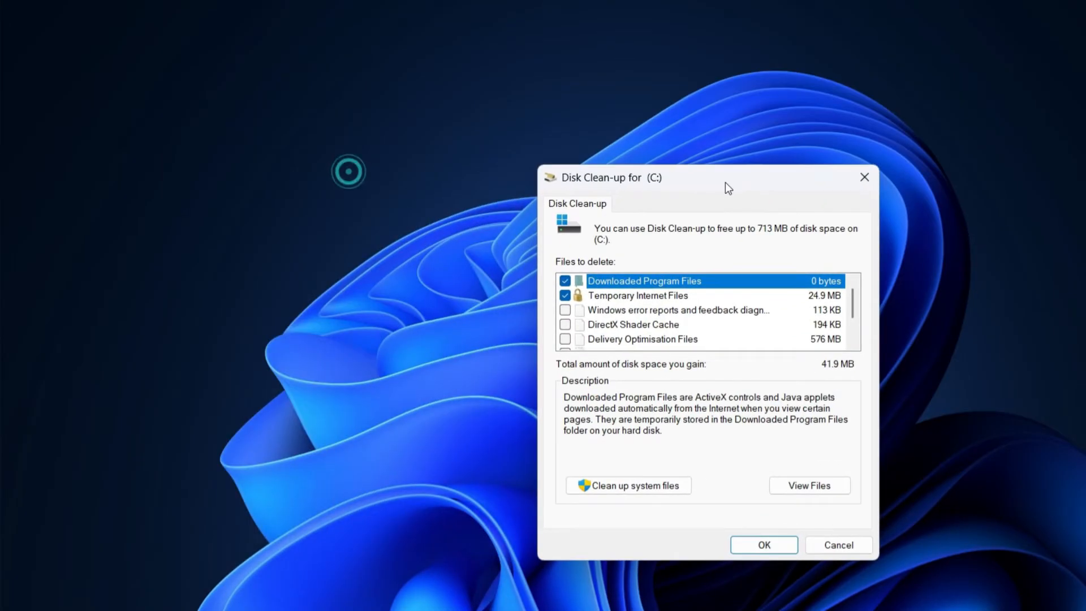
{"action": "left_click", "coordinate": [565, 281]}
{"action": "left_click", "coordinate": [565, 295]}
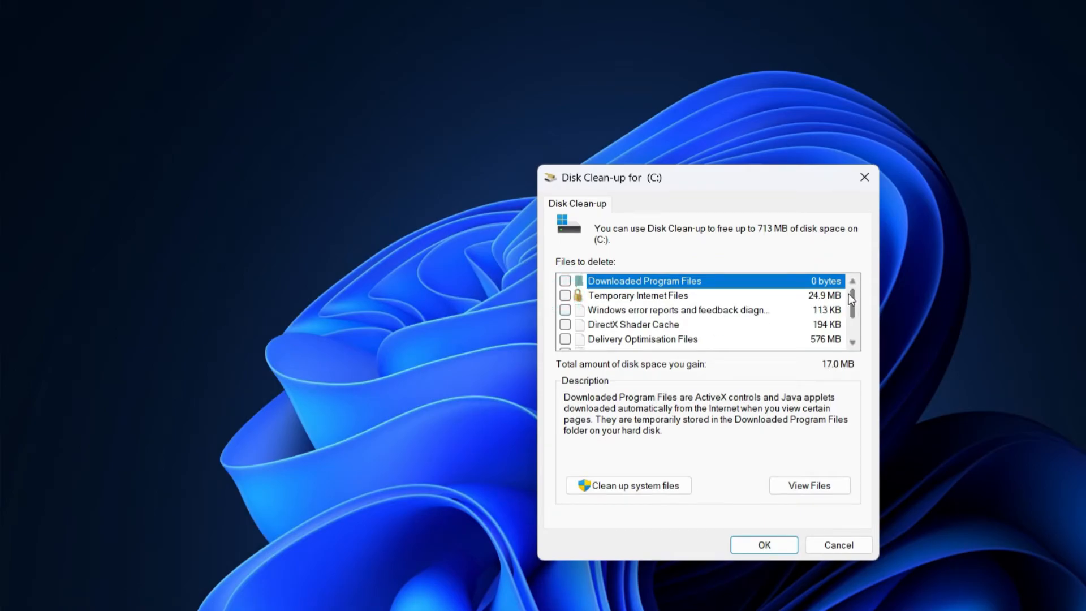
{"action": "left_click_drag", "start_coordinate": [849, 294], "coordinate": [848, 312]}
{"action": "left_click", "coordinate": [565, 338]}
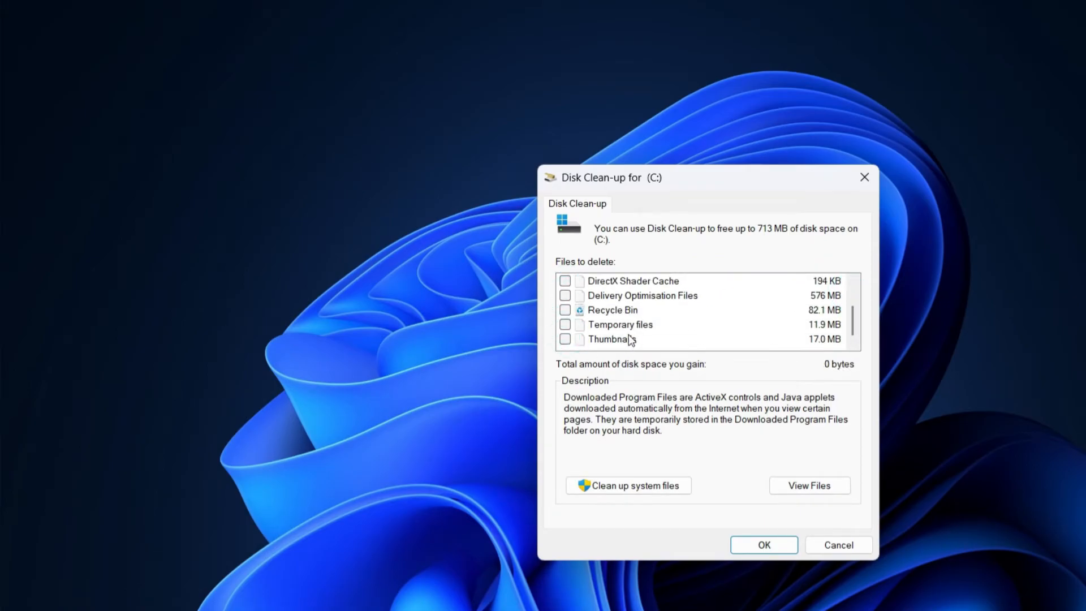
Select DirectX Shader Cache for clean-up and permanently delete its files
{"action": "scroll", "coordinate": [633, 336], "scroll_direction": "up", "scroll_amount": 2}
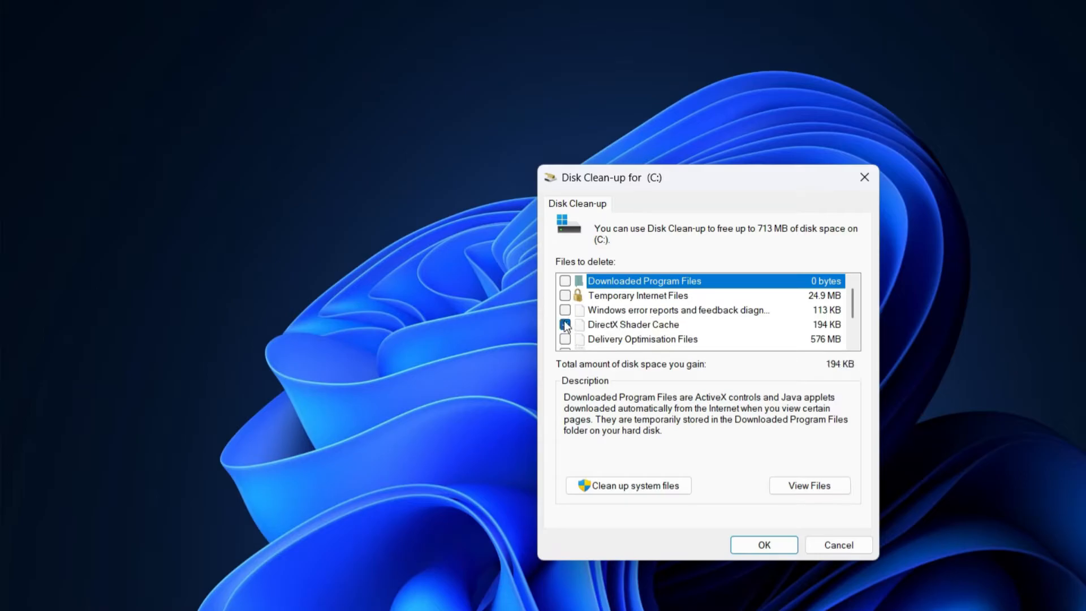
{"action": "left_click", "coordinate": [704, 327]}
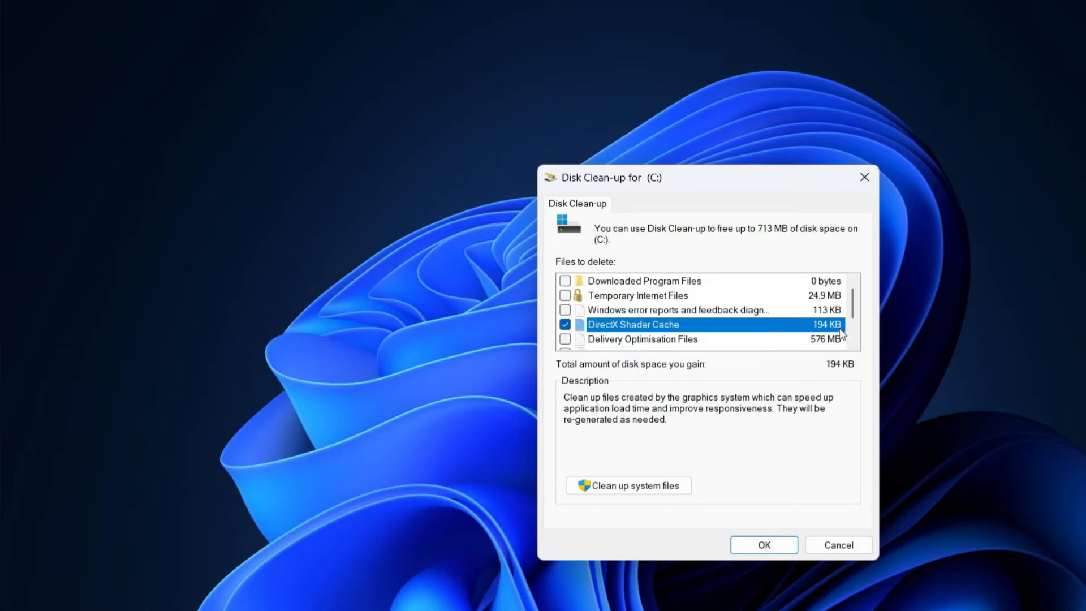
{"action": "left_click", "coordinate": [764, 545]}
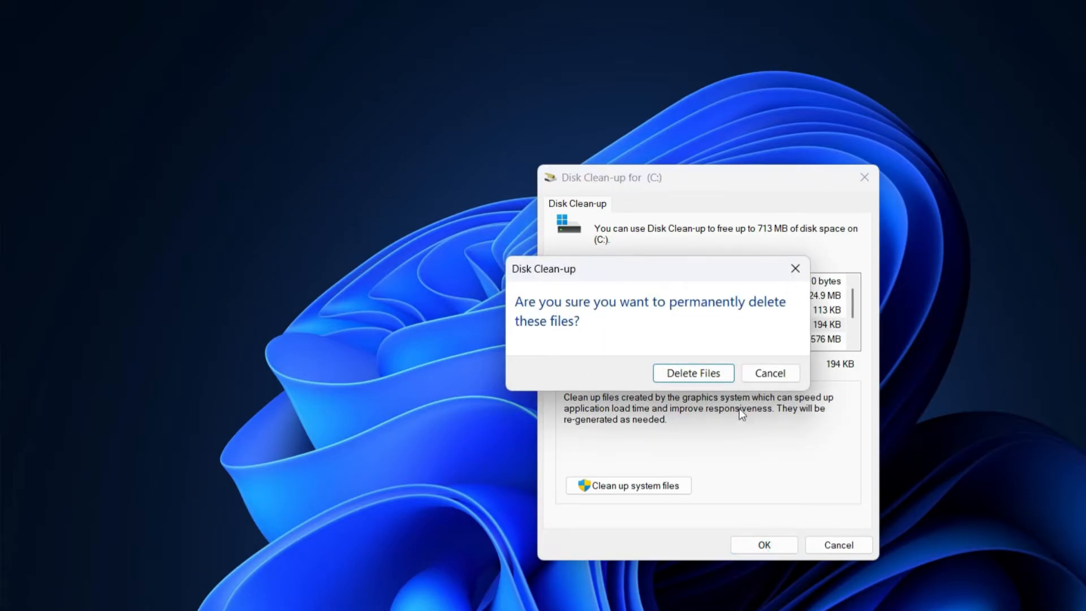
{"action": "left_click", "coordinate": [691, 374]}
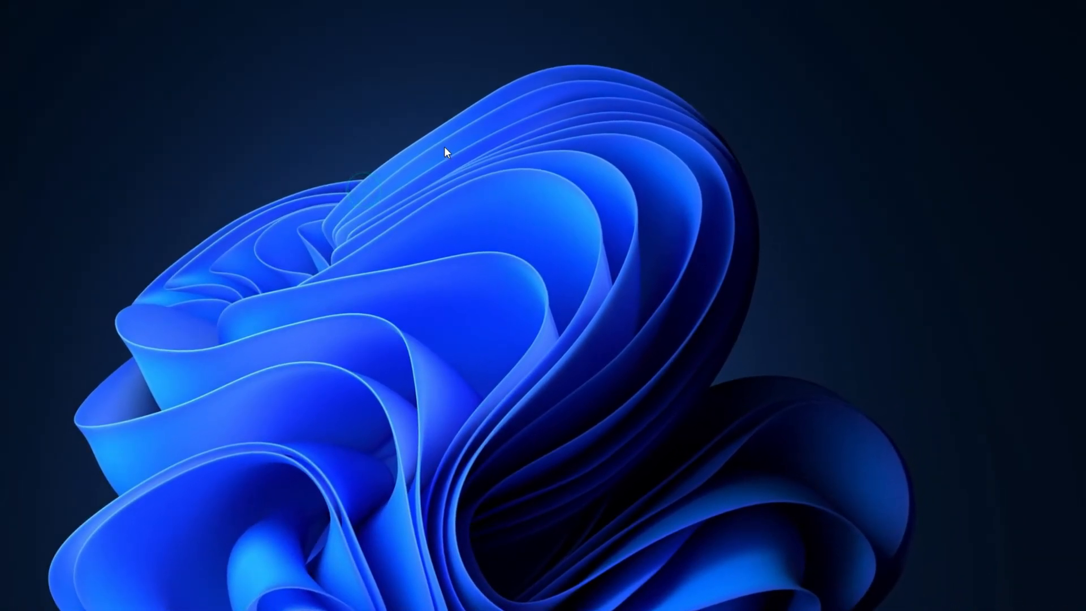
Open NVIDIA Control Panel from the desktop and go to Manage 3D settings
{"action": "right_click", "coordinate": [436, 152]}
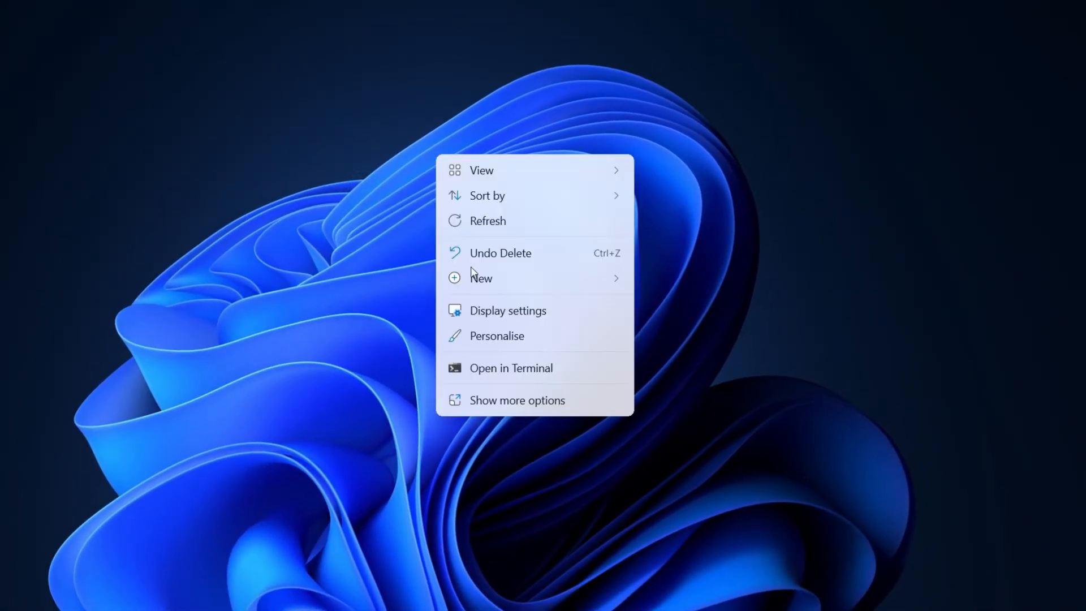
{"action": "left_click", "coordinate": [496, 401]}
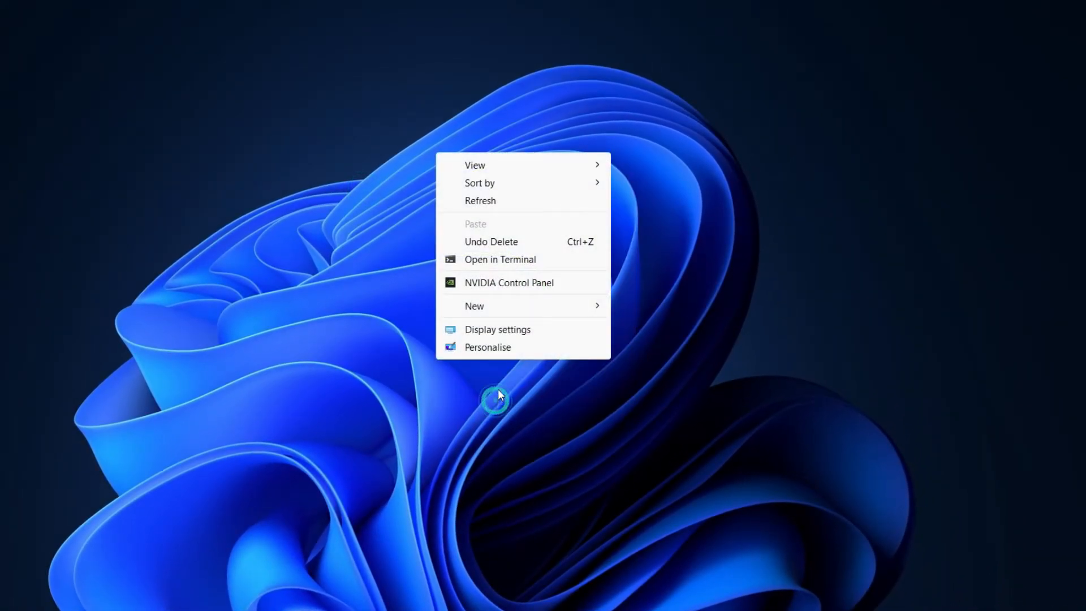
{"action": "left_click", "coordinate": [490, 287]}
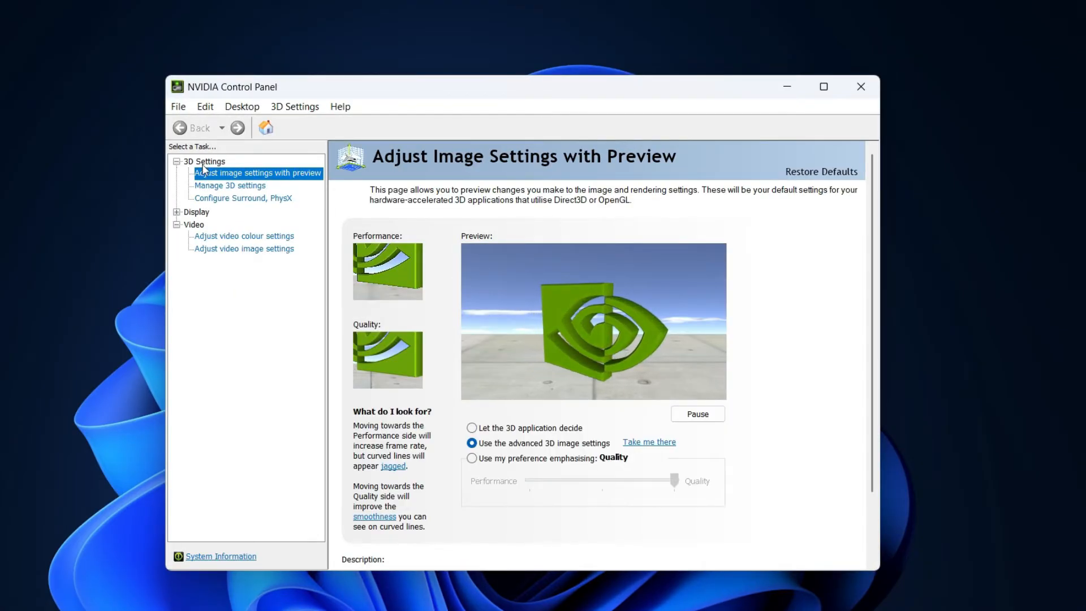
{"action": "left_click", "coordinate": [217, 188]}
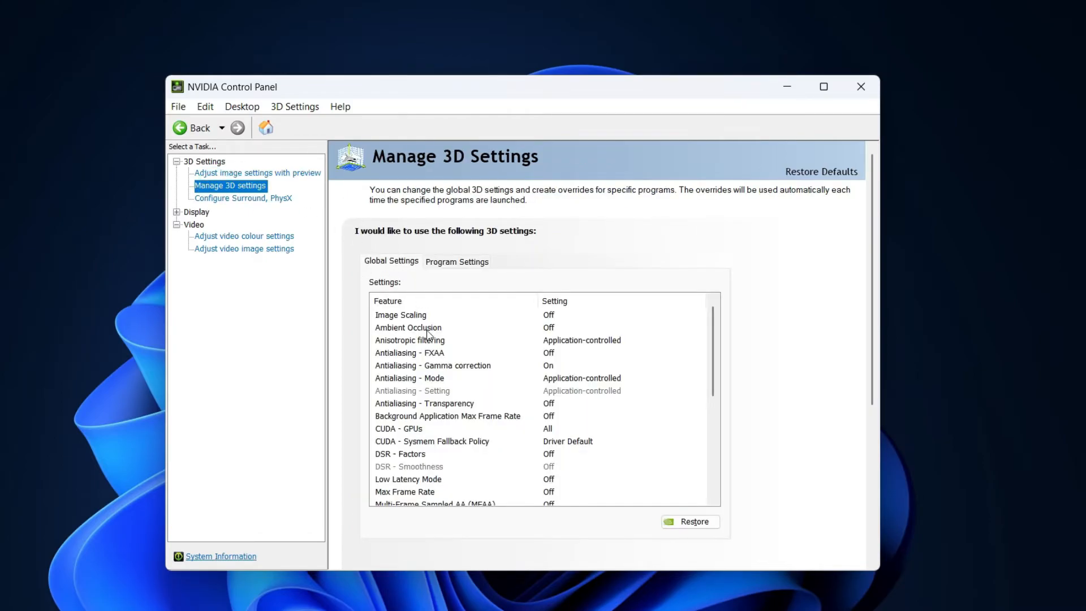
Set the global Shader Cache Size to Driver Default and apply the change
{"action": "scroll", "coordinate": [428, 333], "scroll_direction": "down", "scroll_amount": 5}
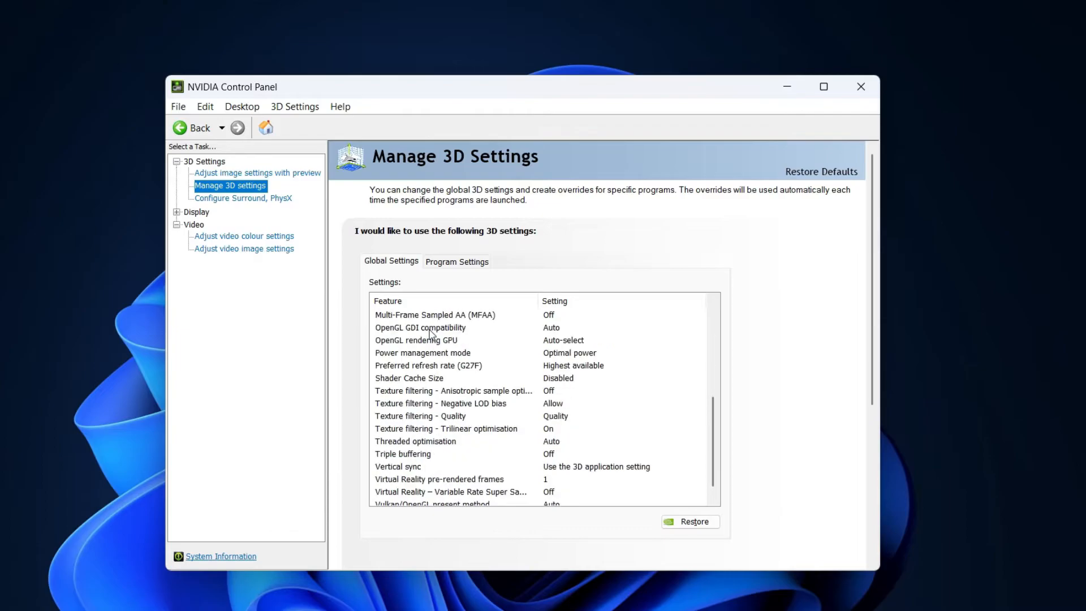
{"action": "left_click", "coordinate": [398, 379]}
{"action": "left_click", "coordinate": [570, 380]}
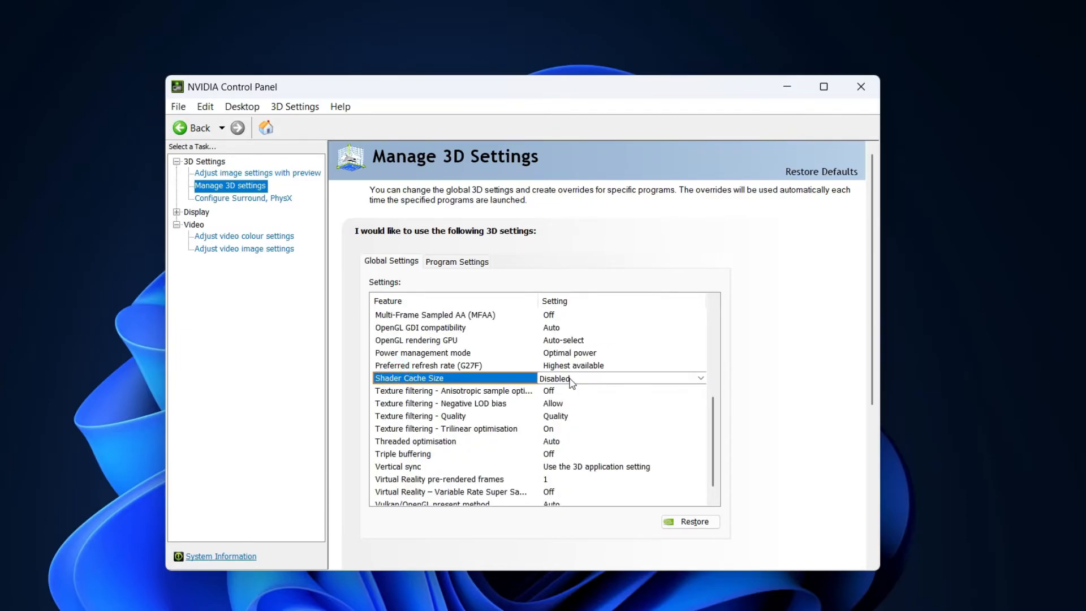
{"action": "left_click", "coordinate": [571, 382]}
{"action": "left_click", "coordinate": [584, 394]}
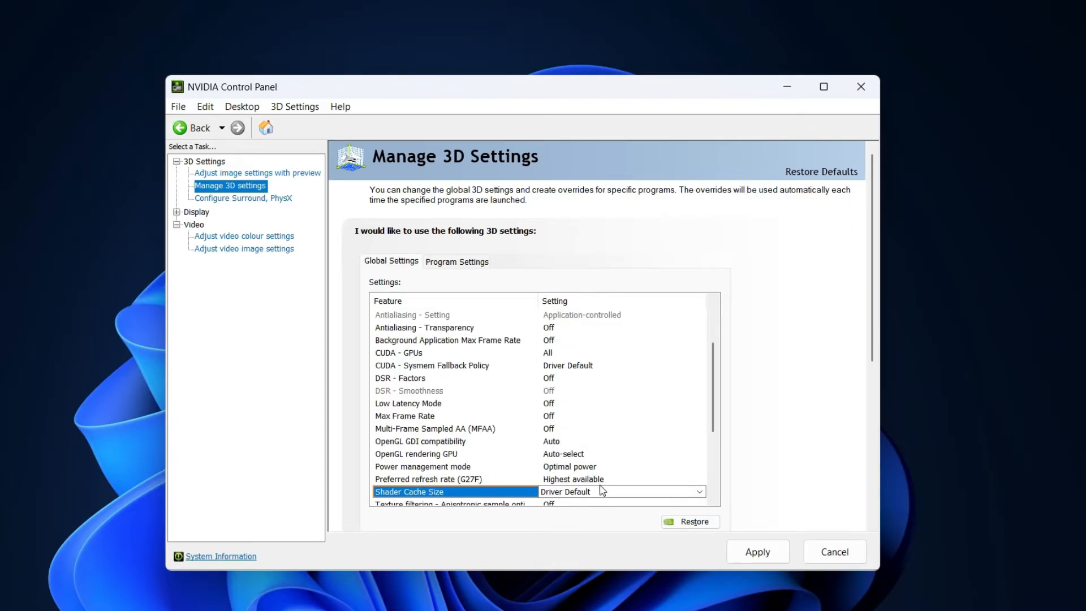
{"action": "left_click", "coordinate": [767, 556]}
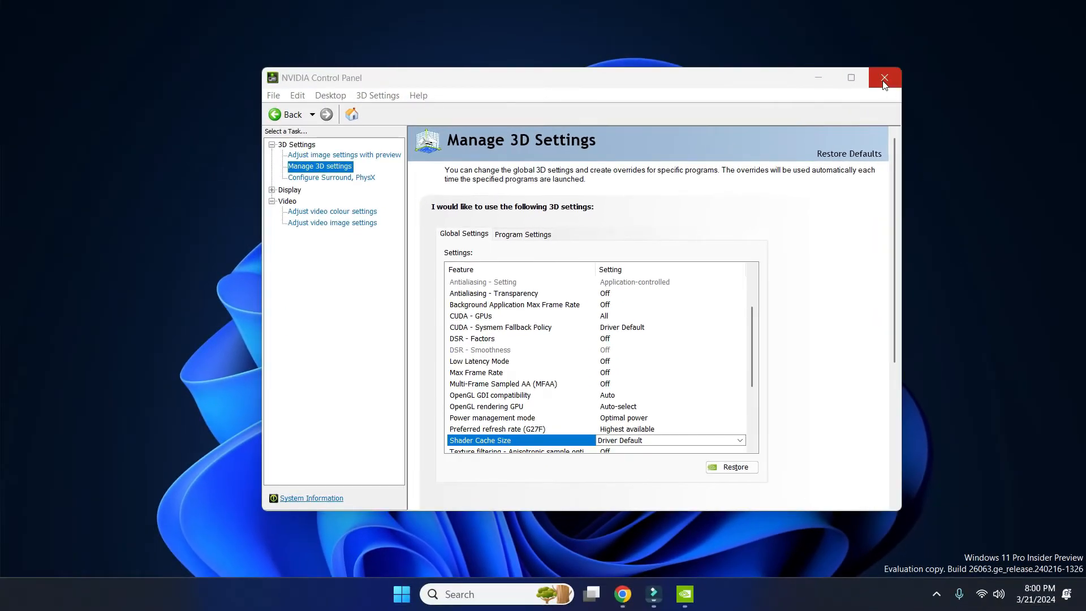
Close NVIDIA Control Panel and bring up the computer's power options
{"action": "left_click", "coordinate": [885, 79]}
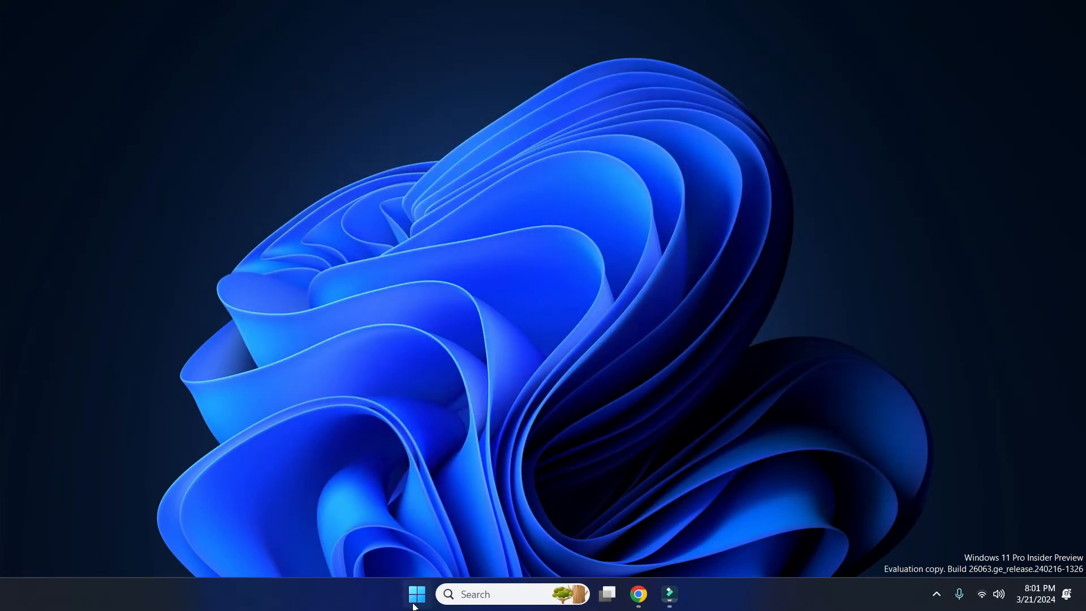
{"action": "left_click", "coordinate": [419, 601]}
{"action": "left_click", "coordinate": [708, 546]}
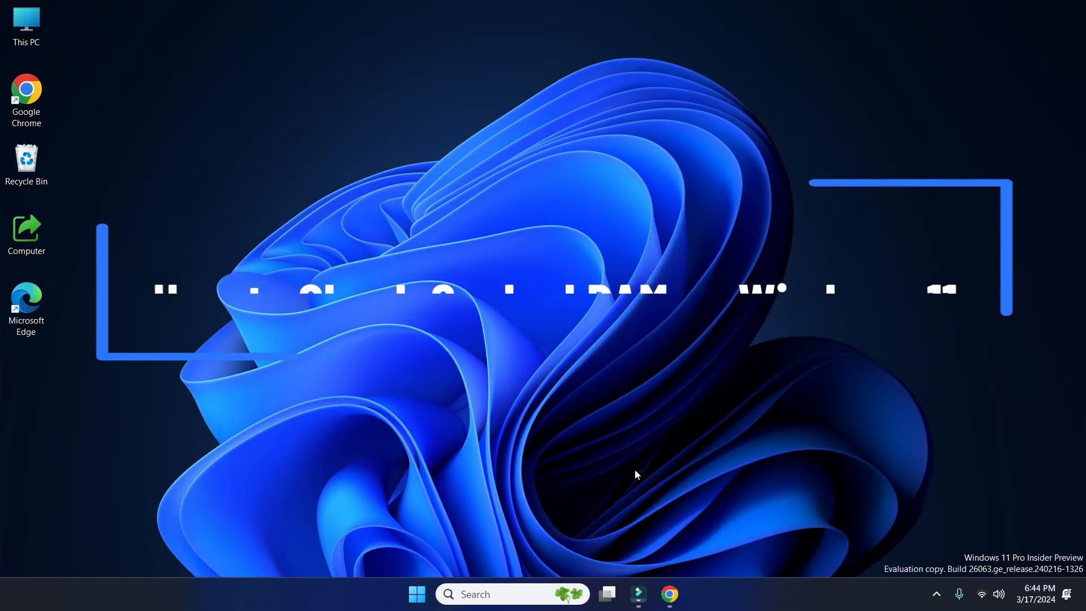
Open Task Manager and examine the memory usage, including cached memory, in its performance view
{"action": "right_click", "coordinate": [417, 599]}
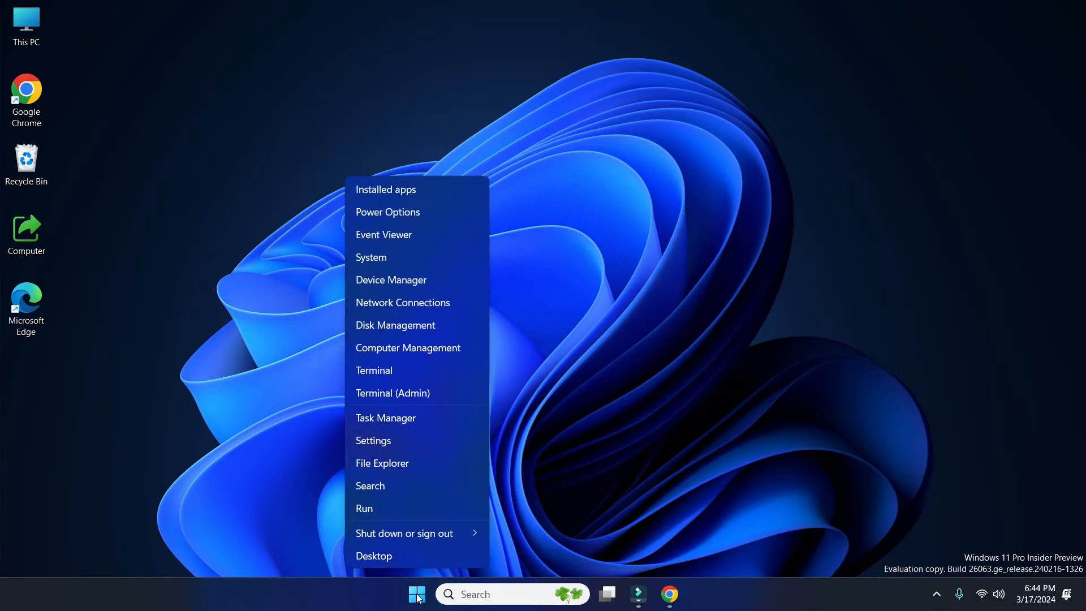
{"action": "left_click", "coordinate": [415, 419]}
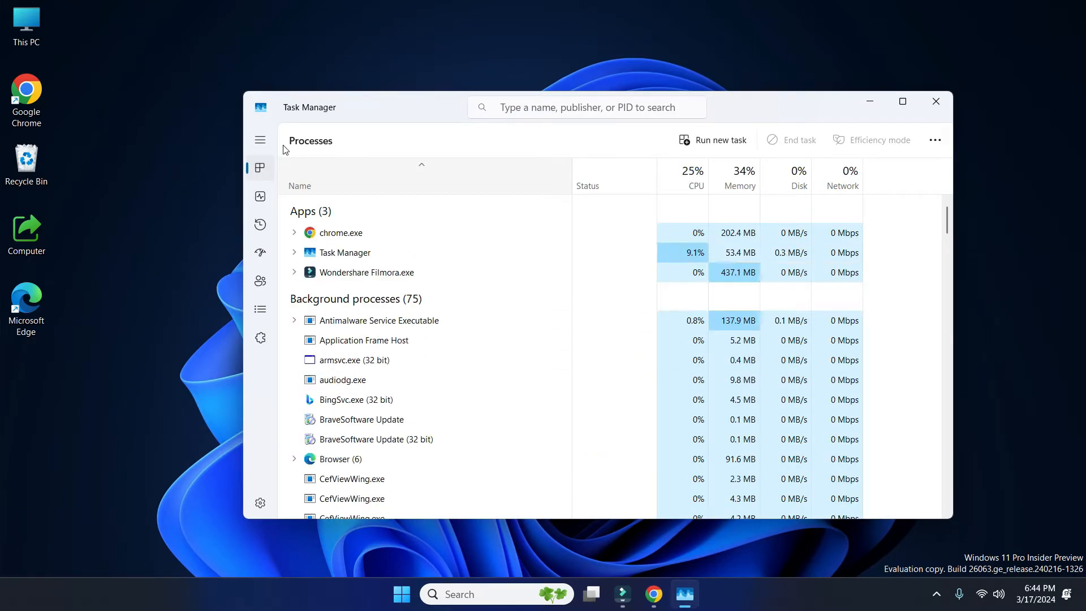
{"action": "left_click", "coordinate": [261, 141]}
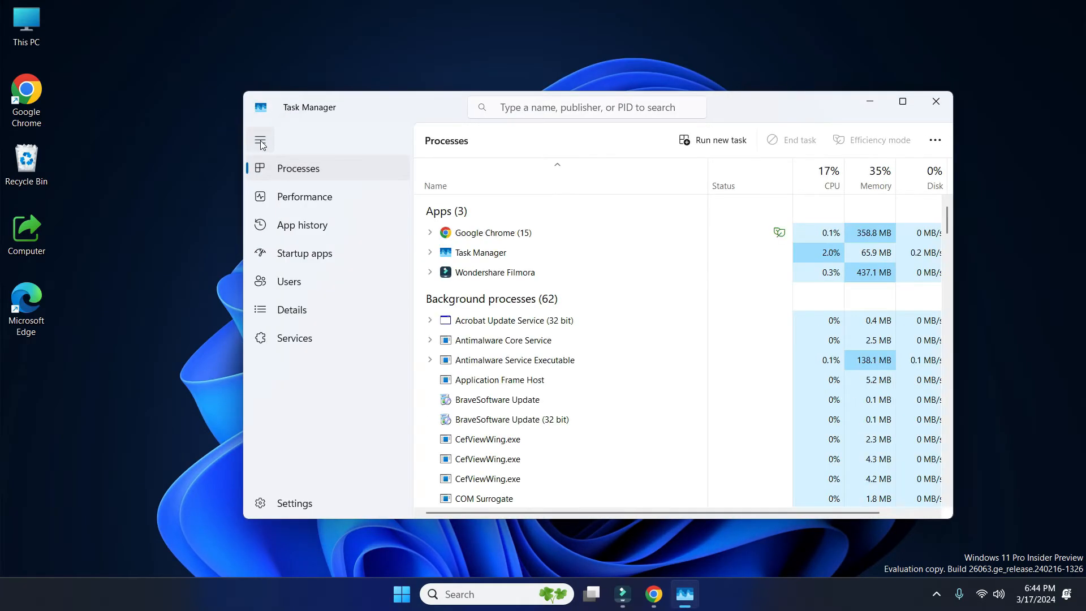
{"action": "left_click", "coordinate": [294, 201]}
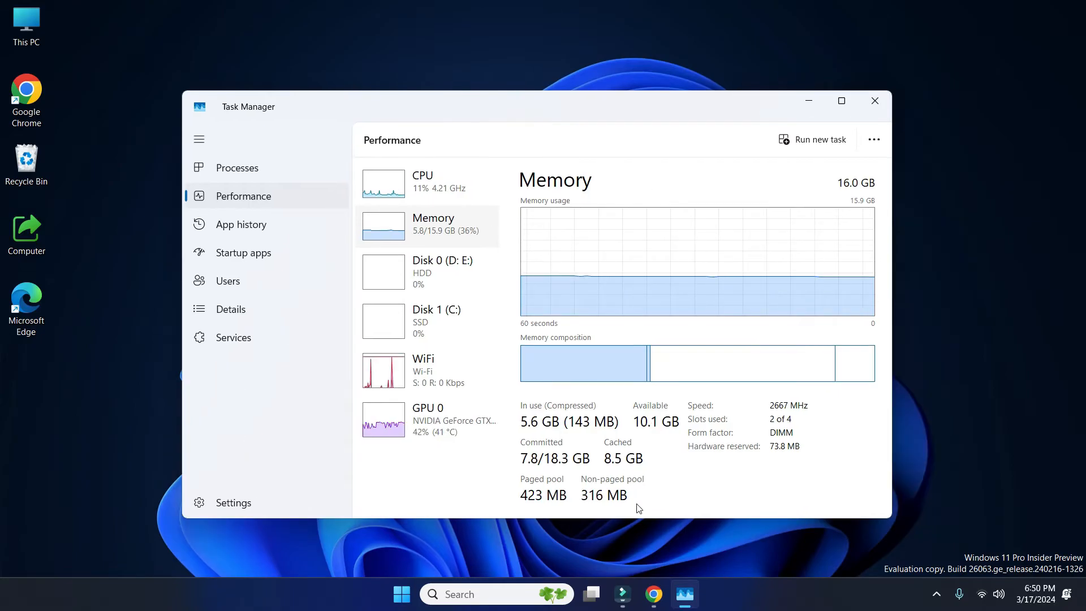
Switch to Google Chrome and search Google for rammap
{"action": "left_click", "coordinate": [658, 599]}
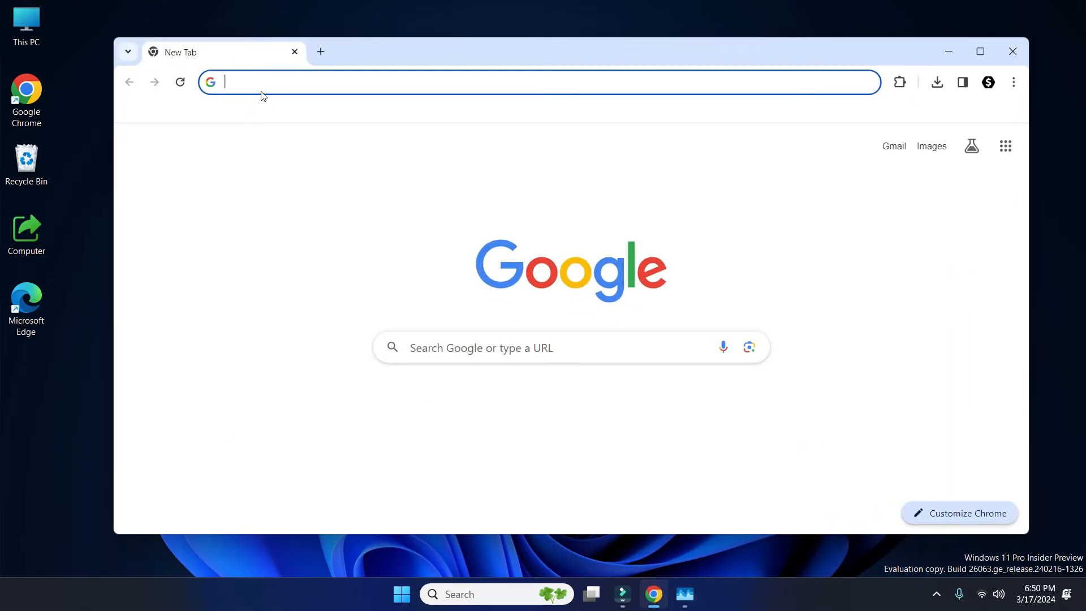
{"action": "type", "text": "ramm"}
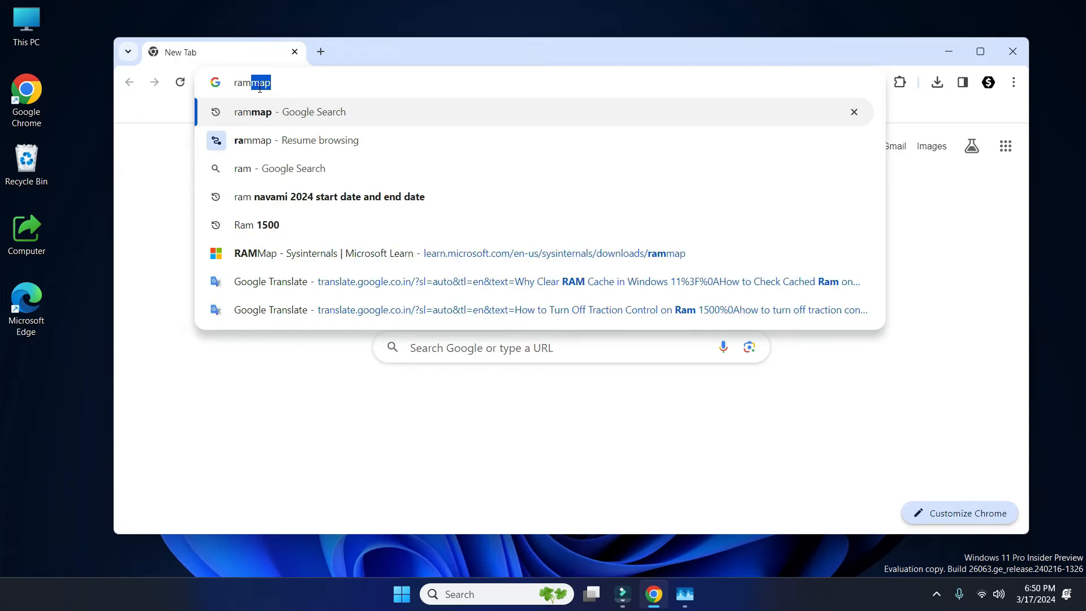
{"action": "type", "text": "ap"}
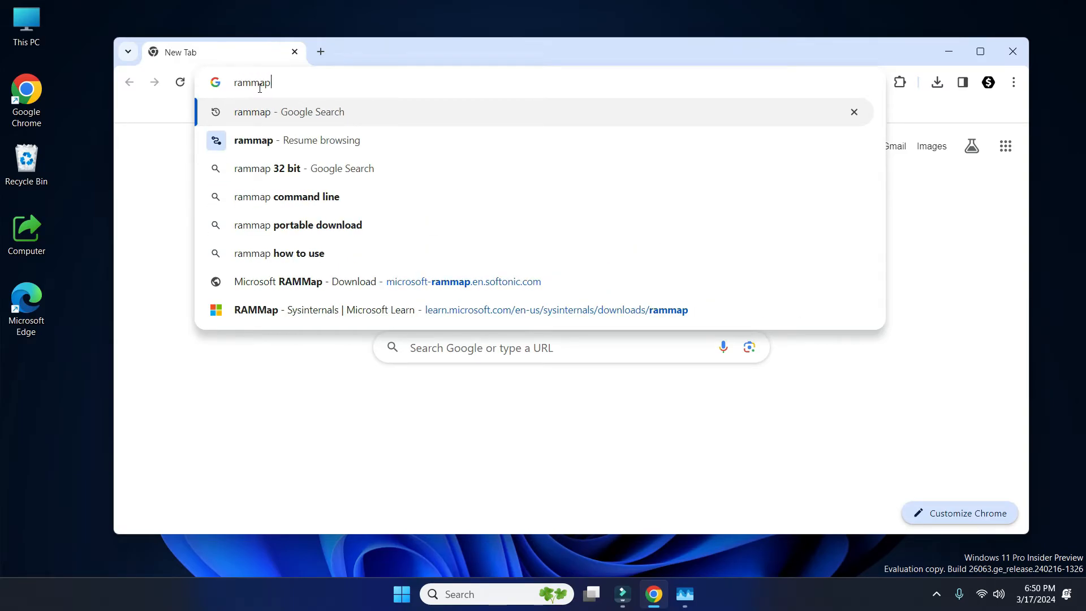
{"action": "key", "text": "Return"}
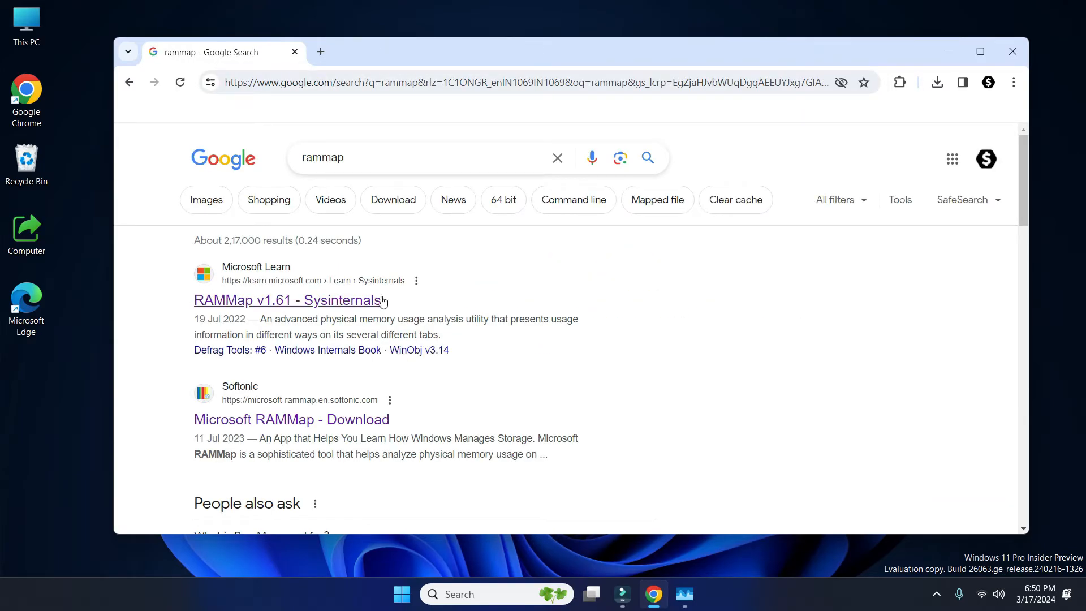
Download RAMMap from its Microsoft Learn Sysinternals page and run RAMMap.exe from the downloaded RAMMap.zip
{"action": "left_click", "coordinate": [260, 300]}
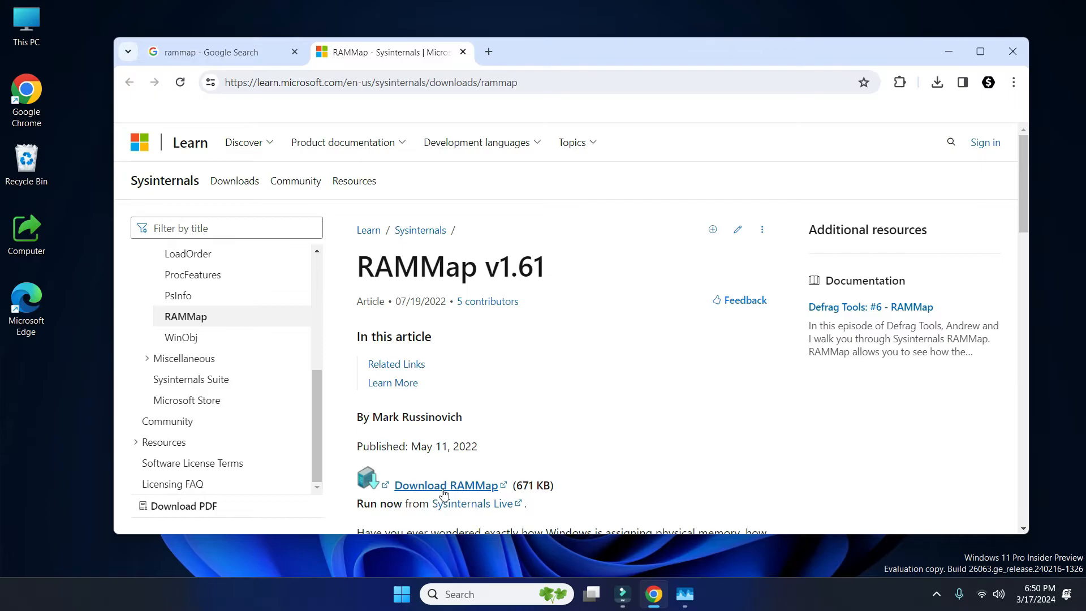
{"action": "left_click", "coordinate": [473, 488]}
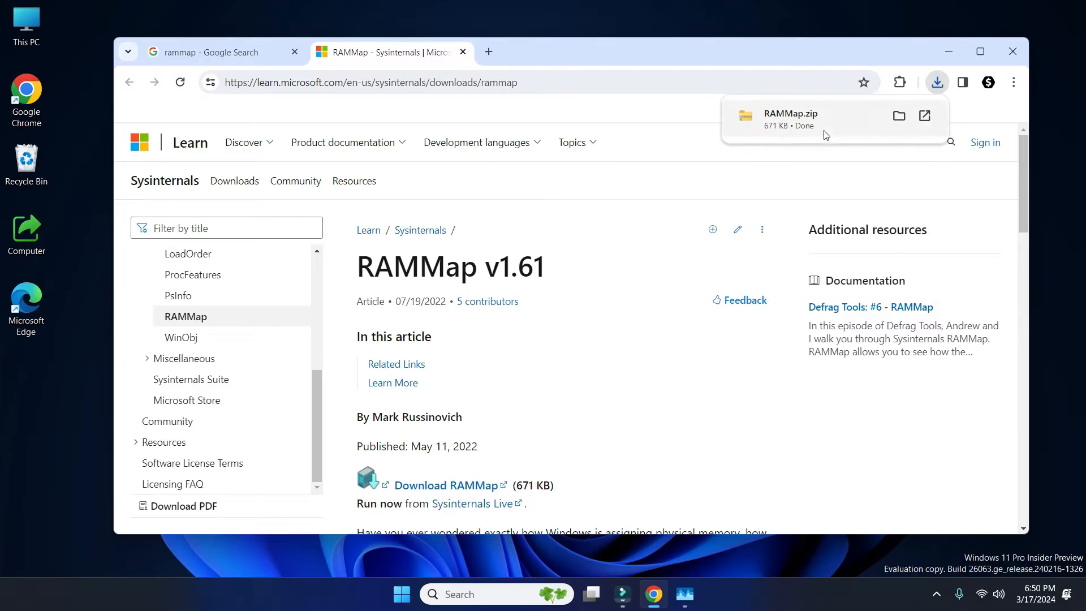
{"action": "left_click", "coordinate": [802, 127]}
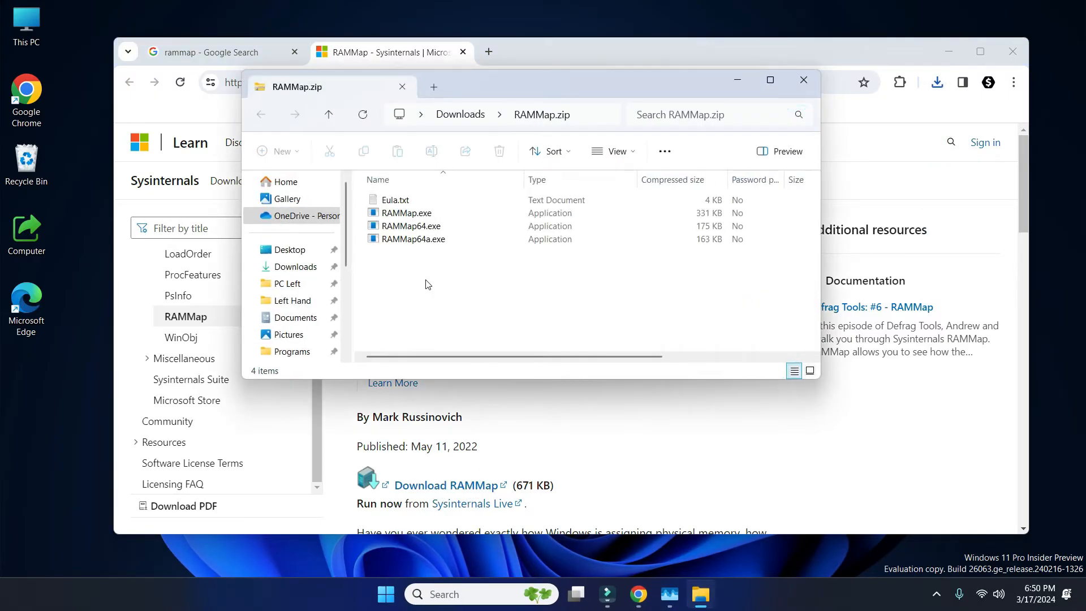
{"action": "double_click", "coordinate": [420, 219]}
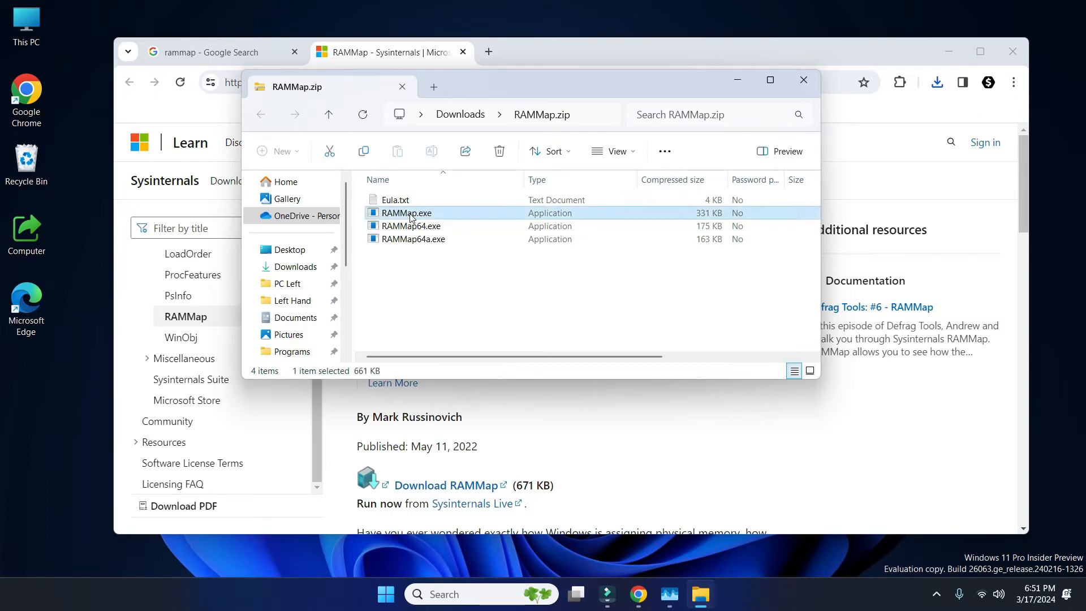
{"action": "left_click", "coordinate": [557, 325]}
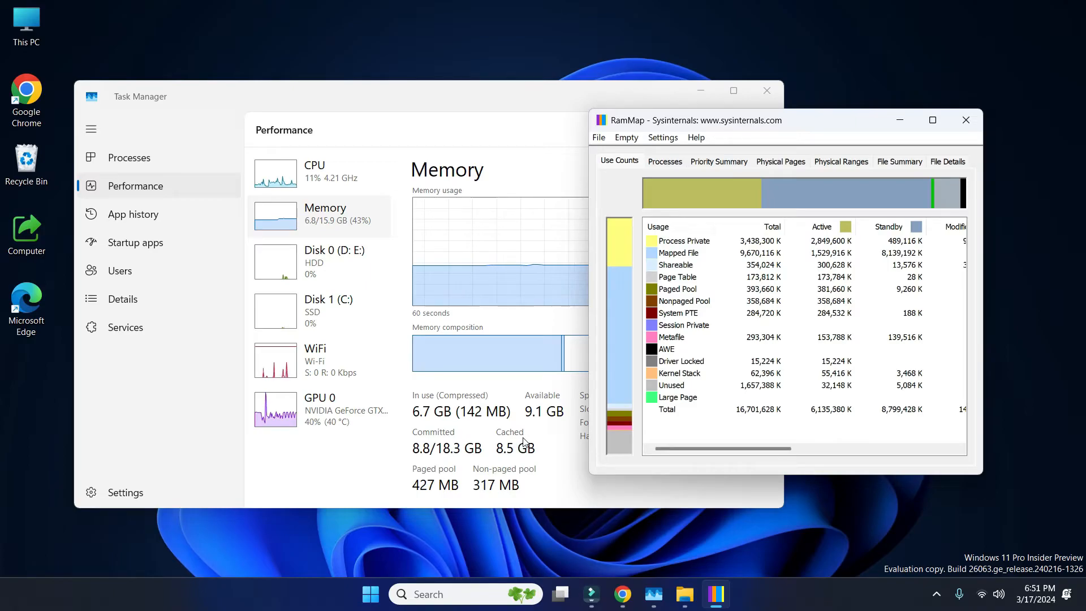
Empty the standby list in RAMMap to clear the cached memory
{"action": "left_click_drag", "start_coordinate": [794, 124], "coordinate": [787, 125]}
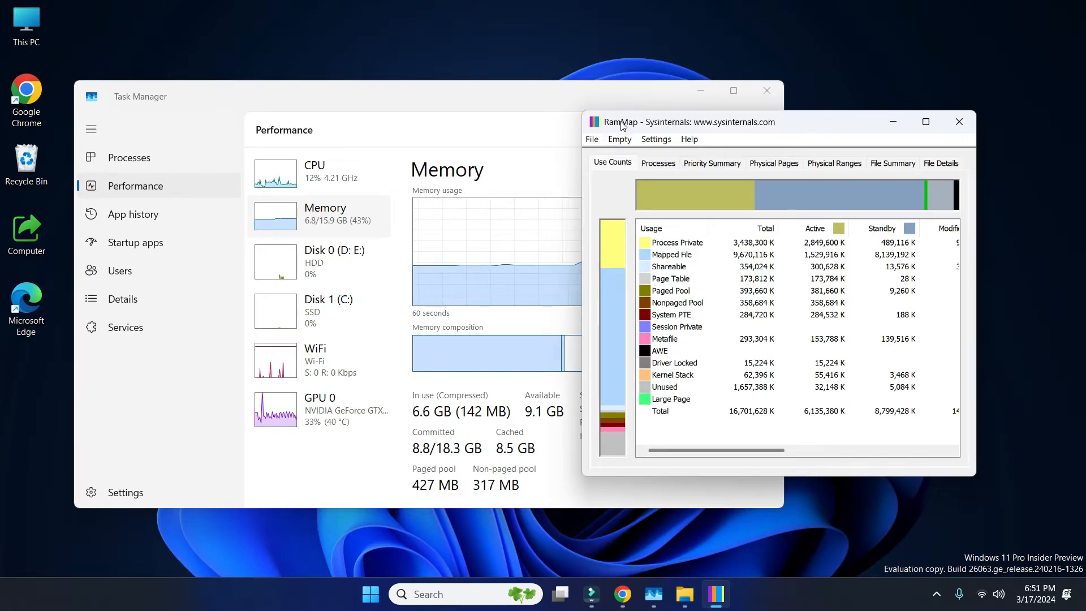
{"action": "left_click", "coordinate": [625, 141]}
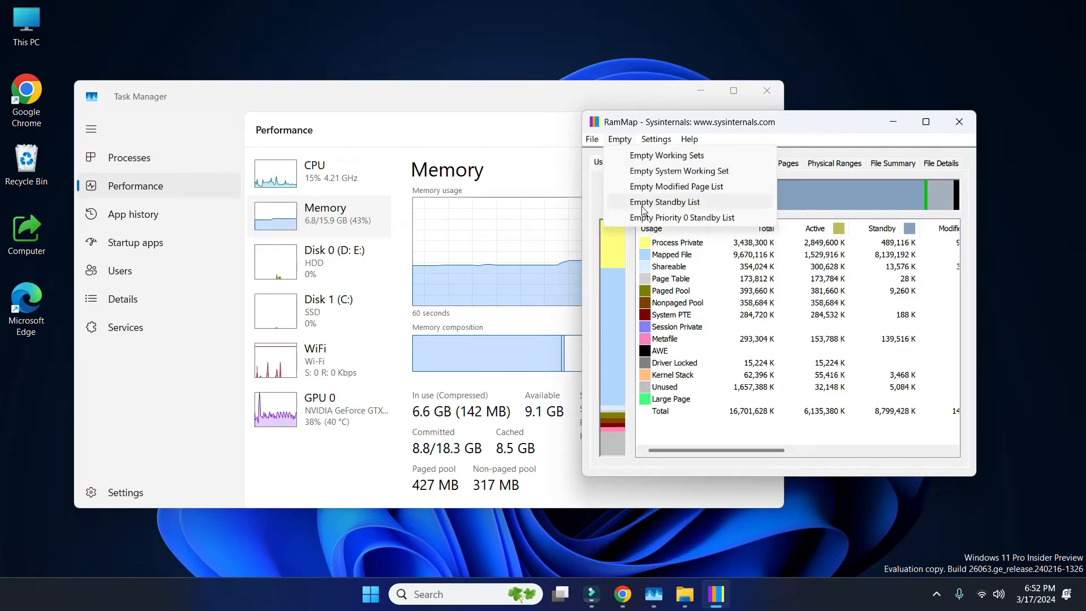
{"action": "left_click", "coordinate": [692, 203]}
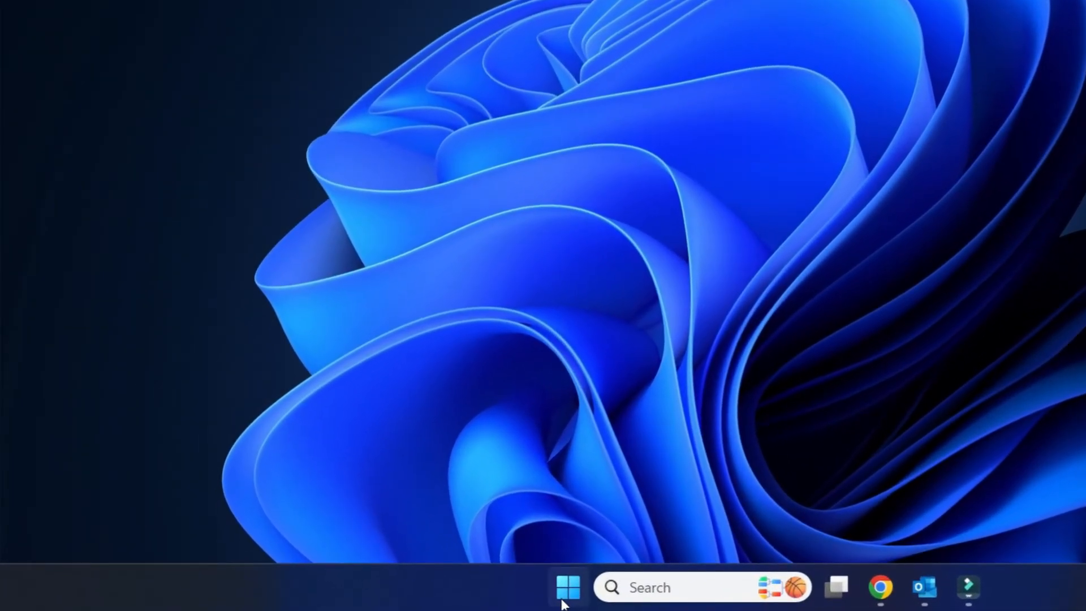
Open the local application data folder by running %localappdata% in the Run dialog
{"action": "right_click", "coordinate": [568, 588]}
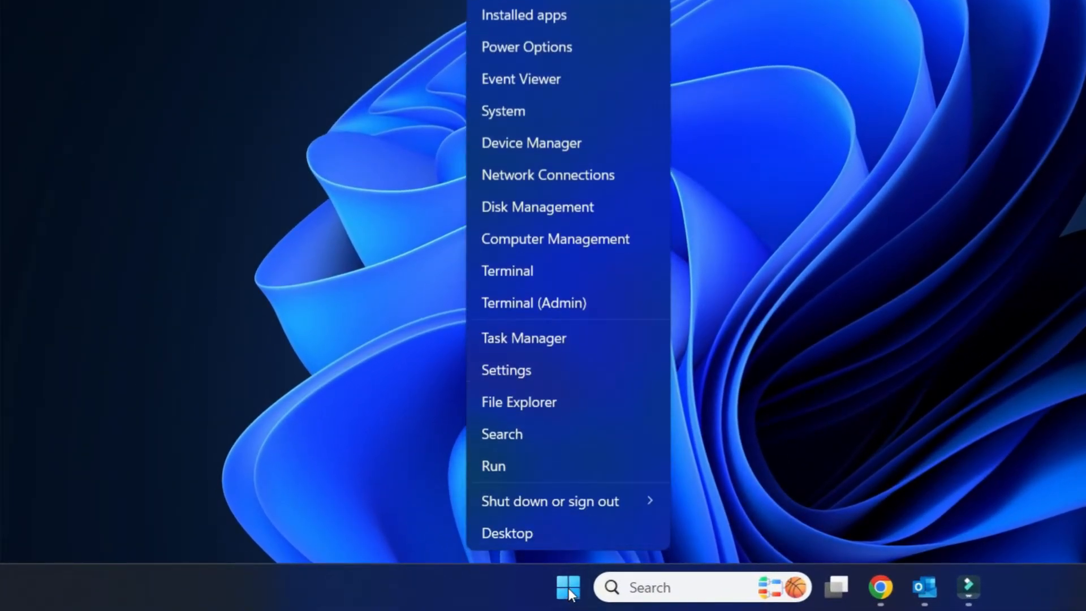
{"action": "left_click", "coordinate": [506, 469]}
{"action": "left_click_drag", "start_coordinate": [196, 358], "coordinate": [678, 308]}
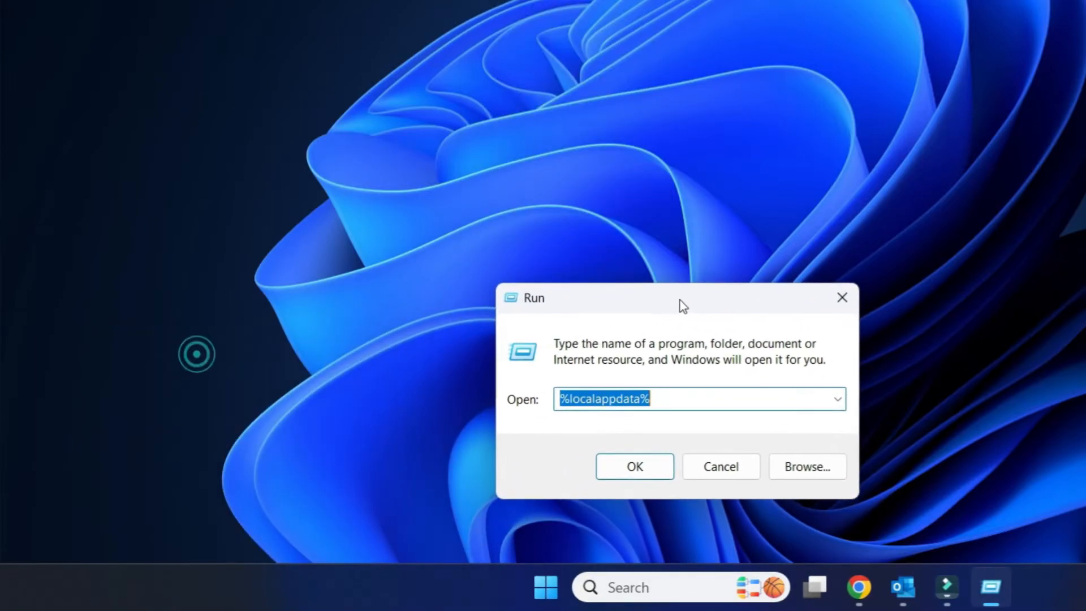
{"action": "type", "text": "%"}
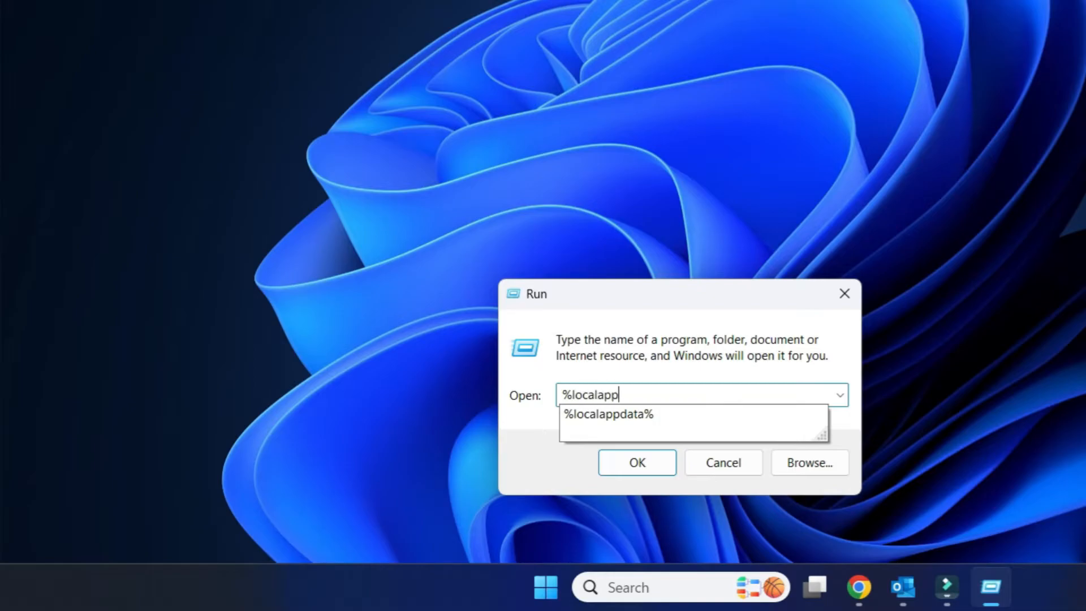
{"action": "left_click", "coordinate": [650, 353]}
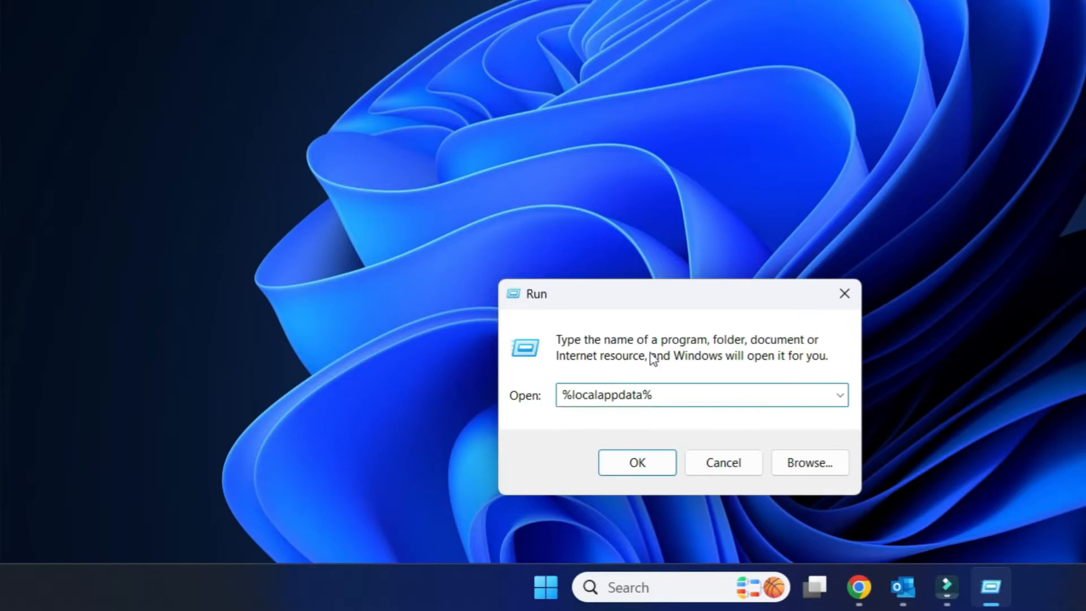
{"action": "left_click", "coordinate": [639, 465]}
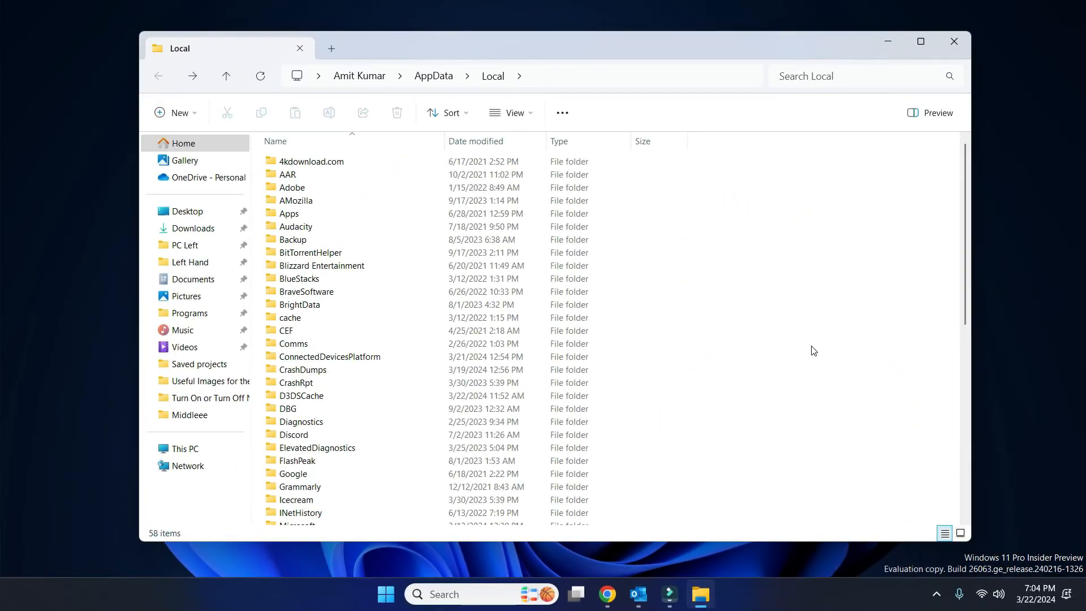
Go to the RoamCache folder inside Microsoft\Outlook
{"action": "scroll", "coordinate": [813, 350], "scroll_direction": "down", "scroll_amount": 2}
{"action": "double_click", "coordinate": [336, 457]}
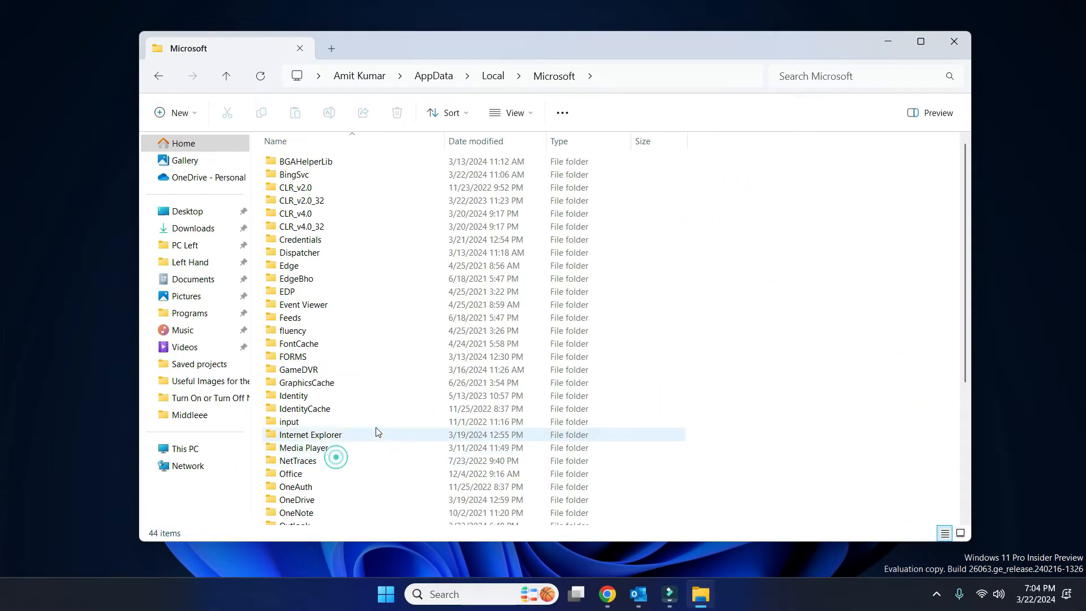
{"action": "scroll", "coordinate": [378, 434], "scroll_direction": "down", "scroll_amount": 2}
{"action": "double_click", "coordinate": [315, 469]}
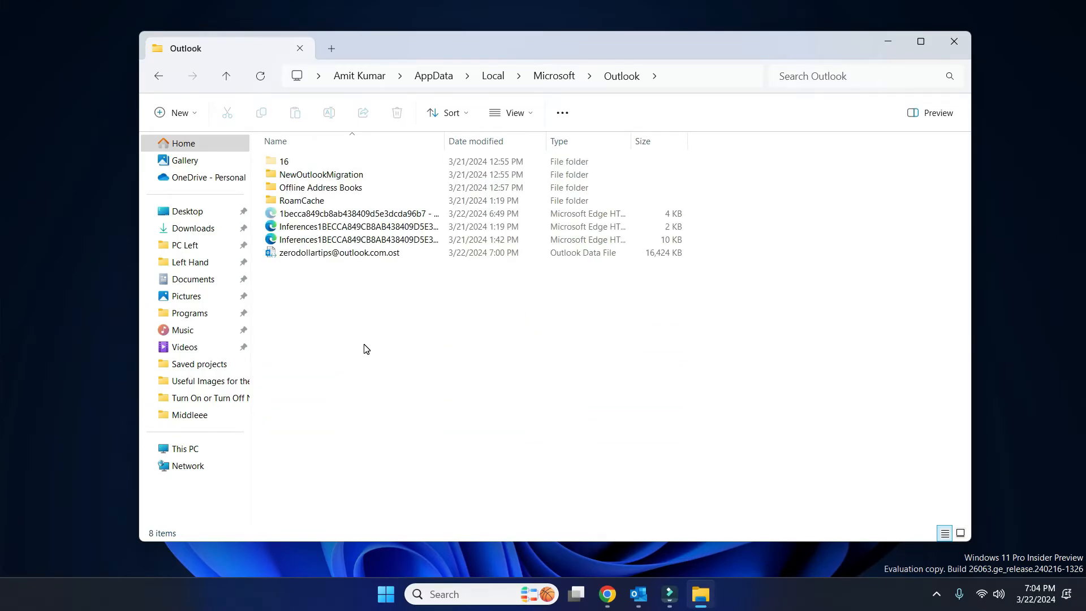
{"action": "double_click", "coordinate": [305, 202]}
Delete all the files in the RoamCache folder and close the File Explorer window
{"action": "left_click_drag", "start_coordinate": [756, 423], "coordinate": [262, 154]}
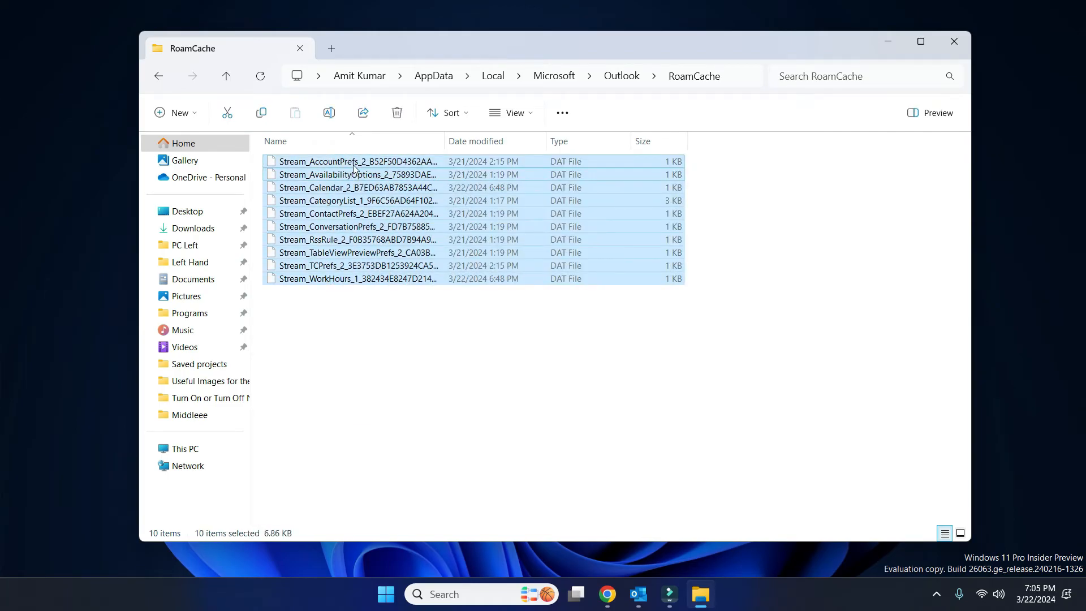
{"action": "right_click", "coordinate": [407, 201]}
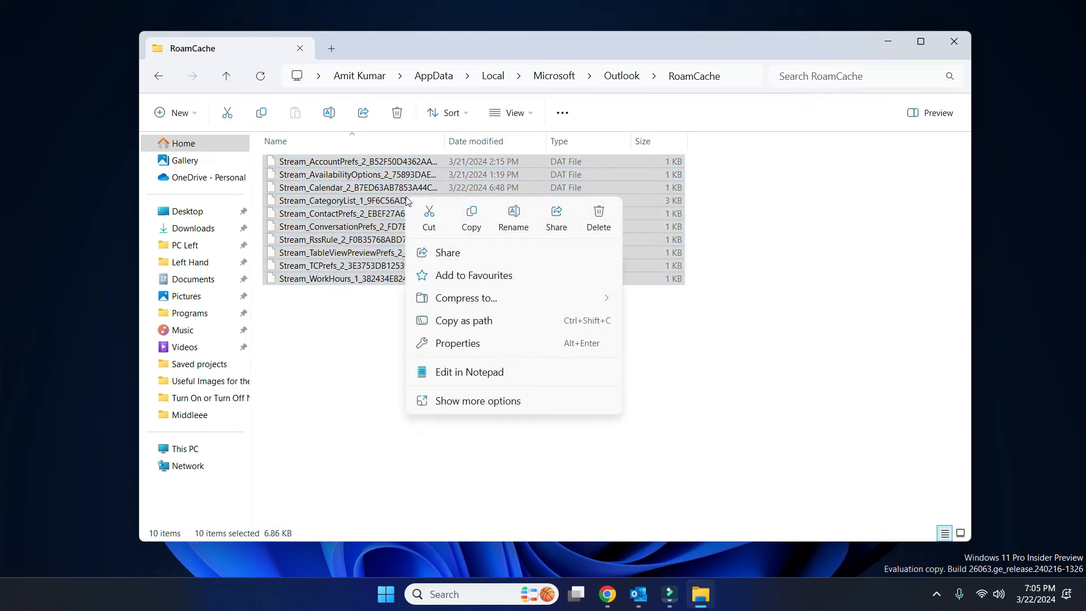
{"action": "left_click", "coordinate": [604, 223]}
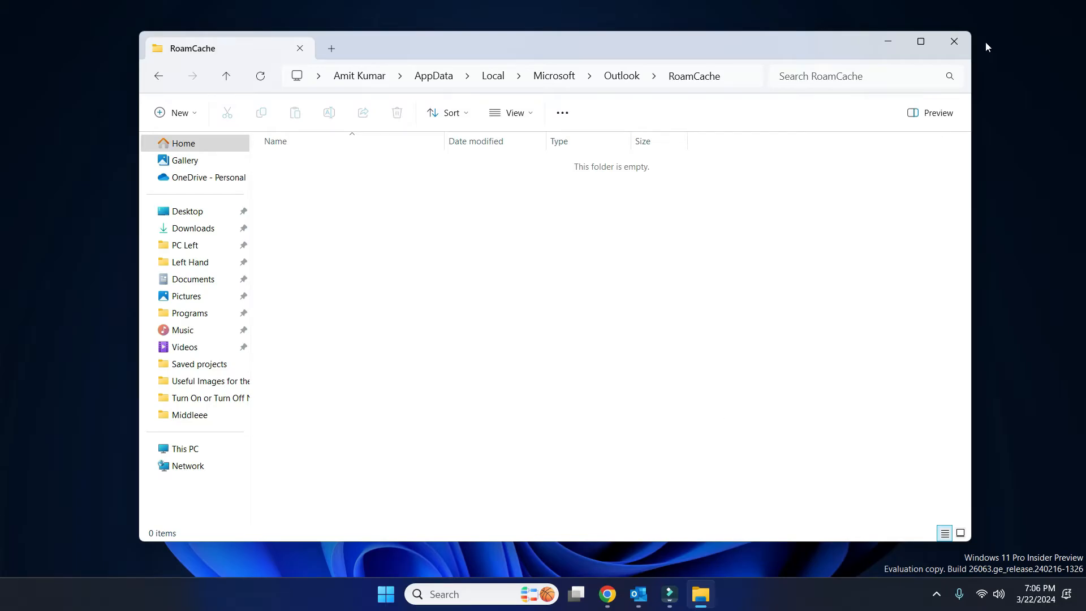
{"action": "left_click", "coordinate": [955, 41]}
Switch to Outlook and open the Mail settings in its options
{"action": "left_click", "coordinate": [657, 607]}
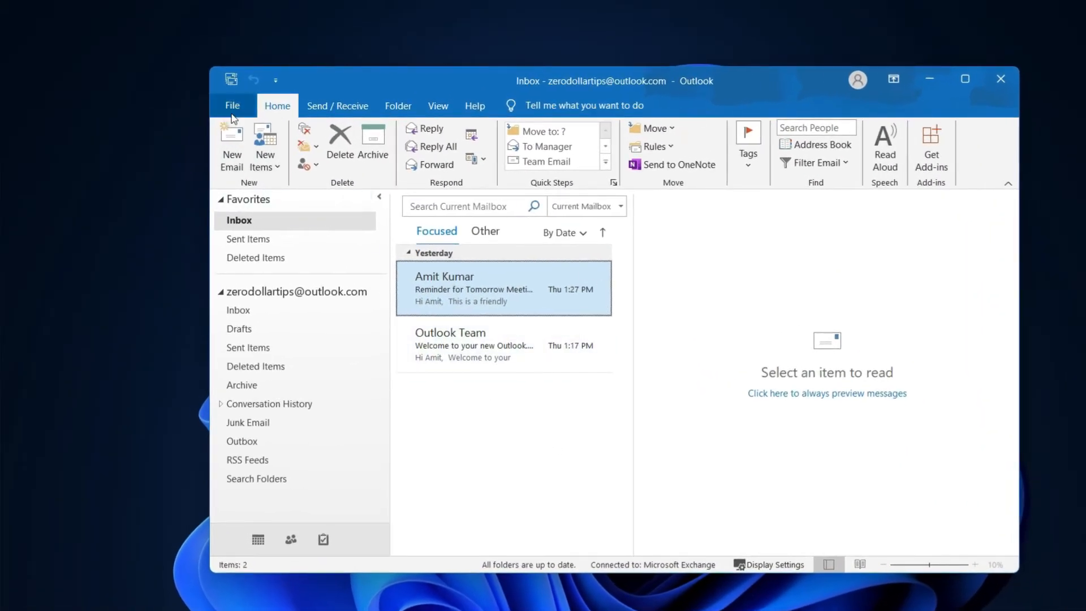
{"action": "left_click", "coordinate": [233, 109]}
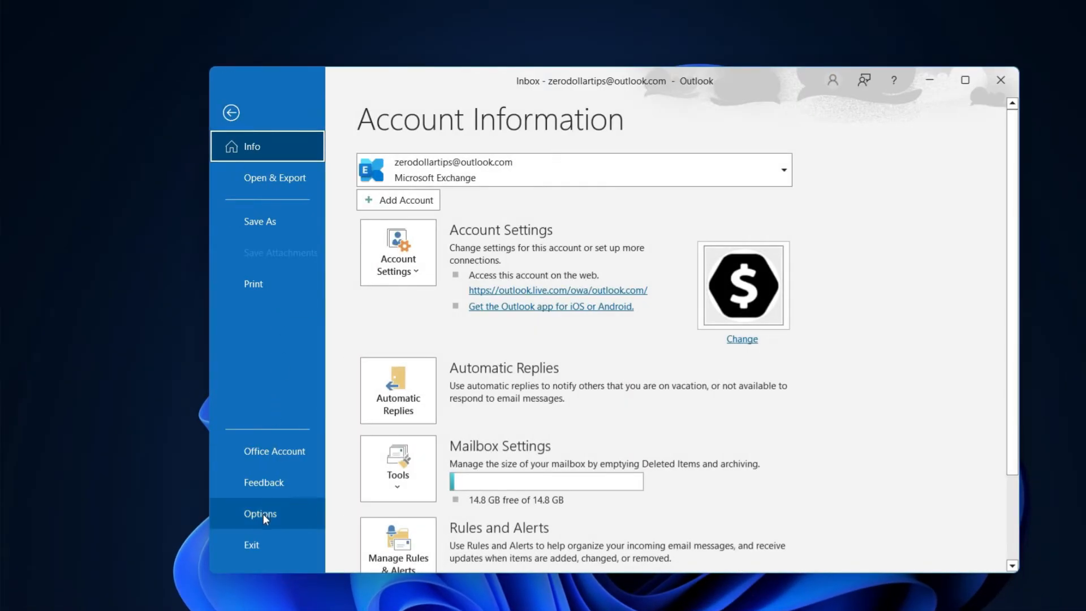
{"action": "left_click", "coordinate": [263, 515]}
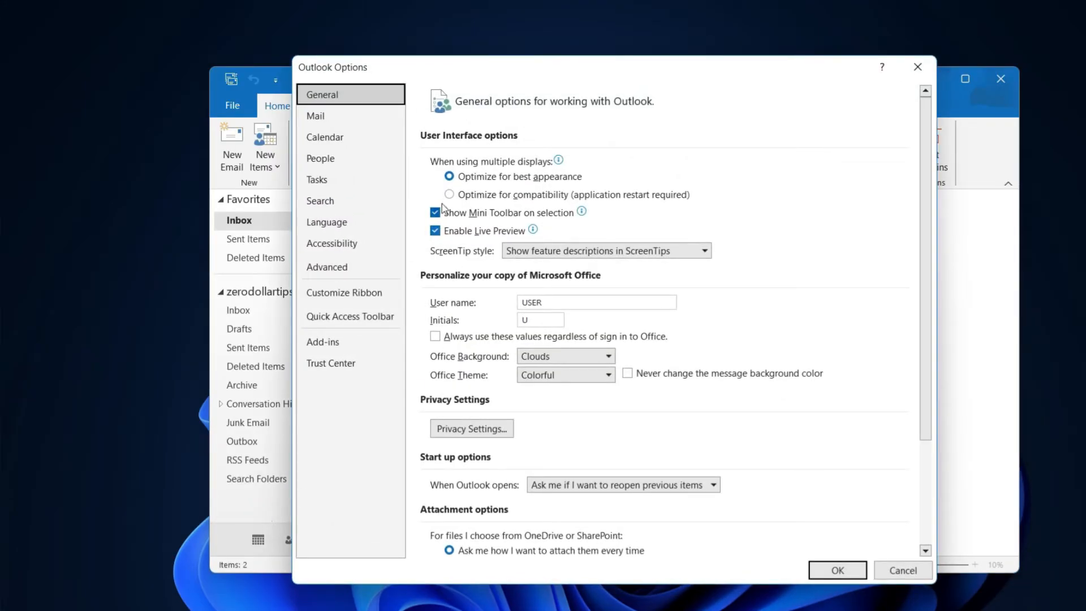
{"action": "left_click", "coordinate": [319, 118]}
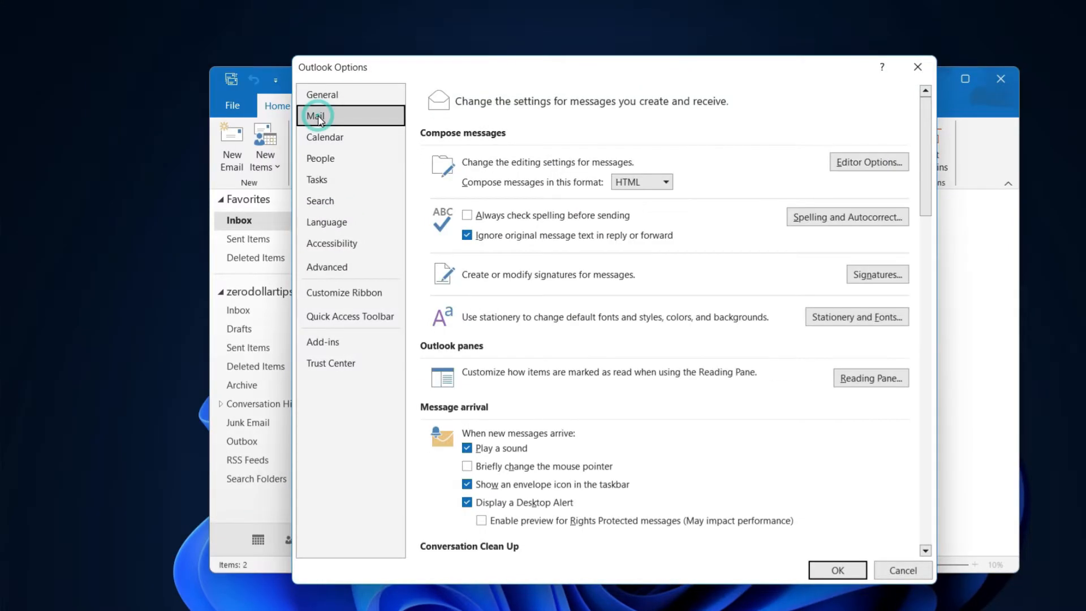
Empty the Auto-Complete List under the Send messages settings, and save the Outlook options
{"action": "scroll", "coordinate": [517, 237], "scroll_direction": "down", "scroll_amount": 7}
{"action": "scroll", "coordinate": [517, 237], "scroll_direction": "up", "scroll_amount": 7}
{"action": "scroll", "coordinate": [519, 246], "scroll_direction": "down", "scroll_amount": 4}
{"action": "scroll", "coordinate": [522, 259], "scroll_direction": "down", "scroll_amount": 4}
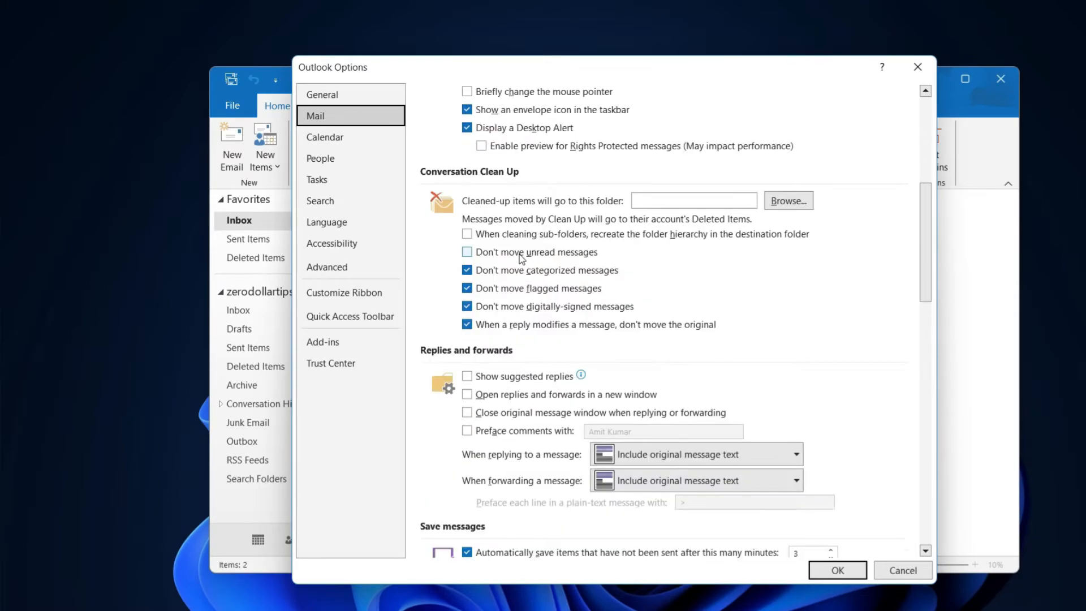
{"action": "scroll", "coordinate": [536, 321], "scroll_direction": "down", "scroll_amount": 5}
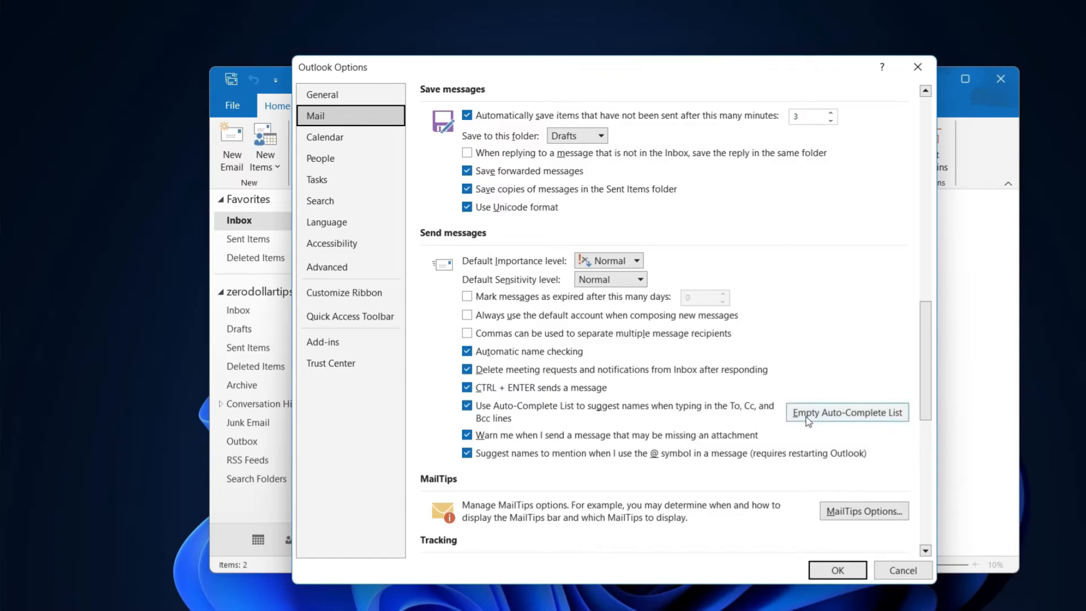
{"action": "left_click", "coordinate": [861, 416]}
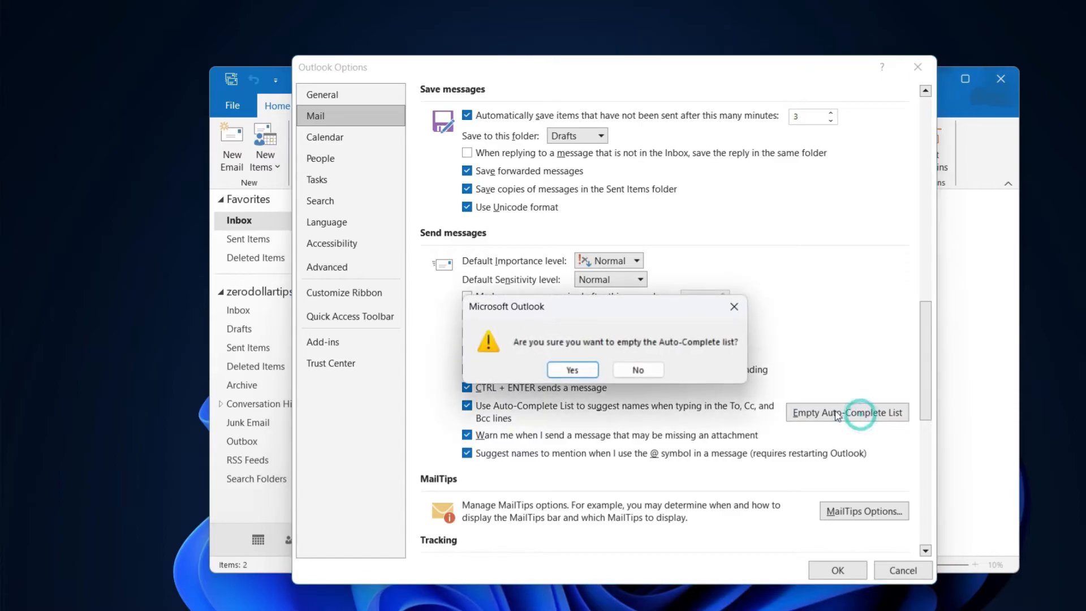
{"action": "left_click", "coordinate": [572, 371]}
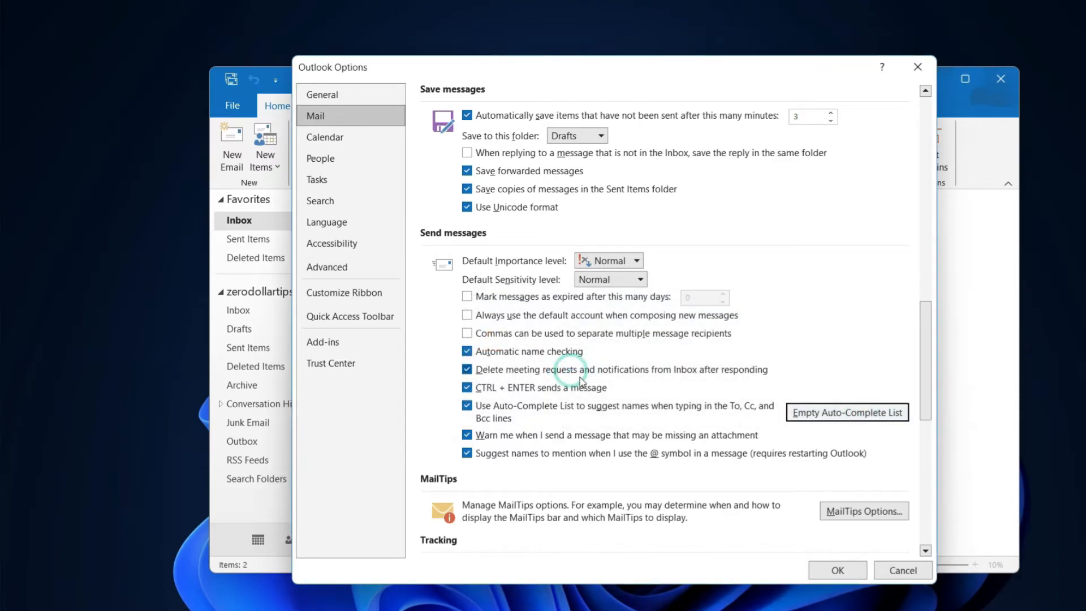
{"action": "left_click", "coordinate": [838, 572]}
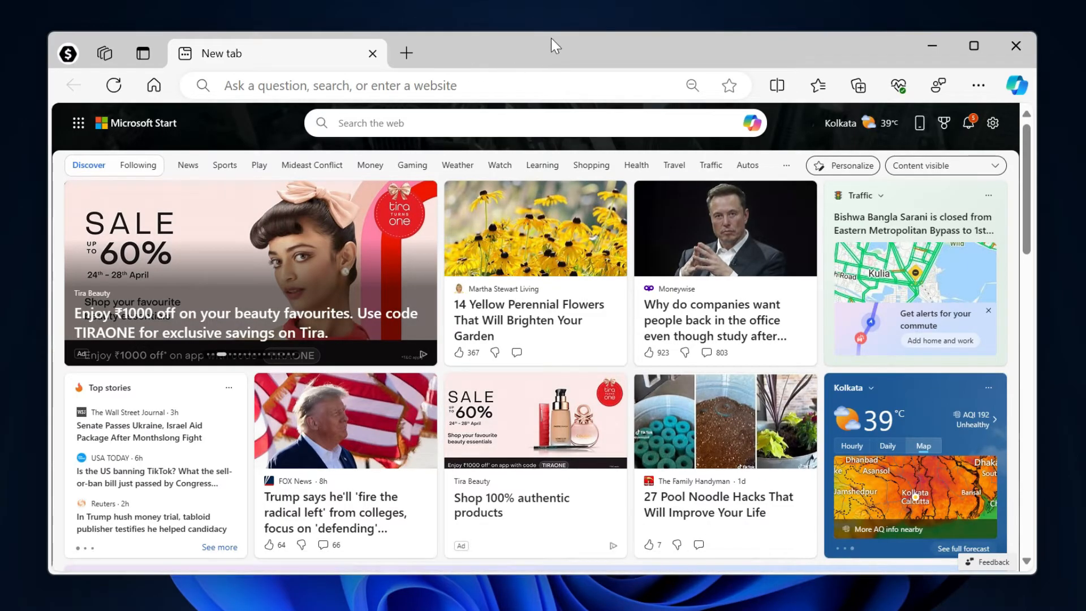
Switch to Microsoft Edge and compare new tabs showing the Microsoft Start feed with new tabs showing Google
{"action": "left_click", "coordinate": [422, 56]}
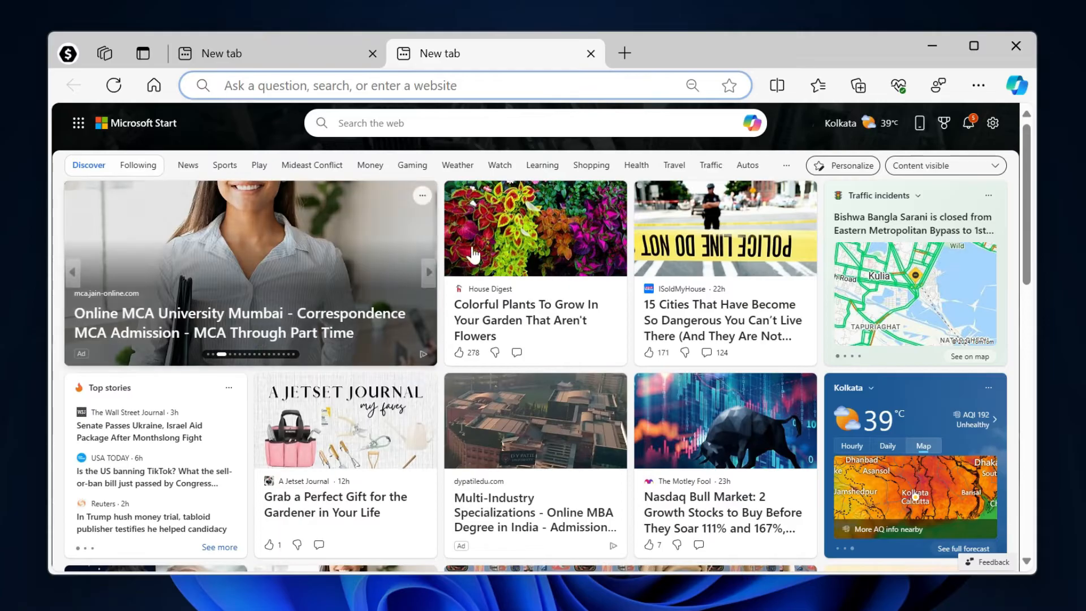
{"action": "left_click_drag", "start_coordinate": [1026, 206], "coordinate": [997, 178]}
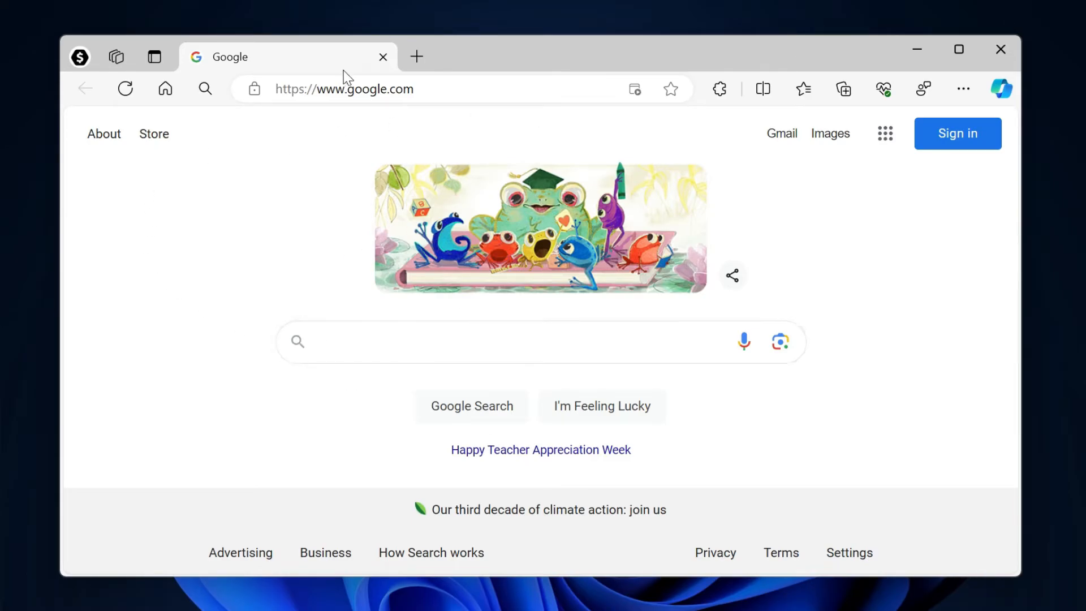
{"action": "left_click", "coordinate": [417, 56]}
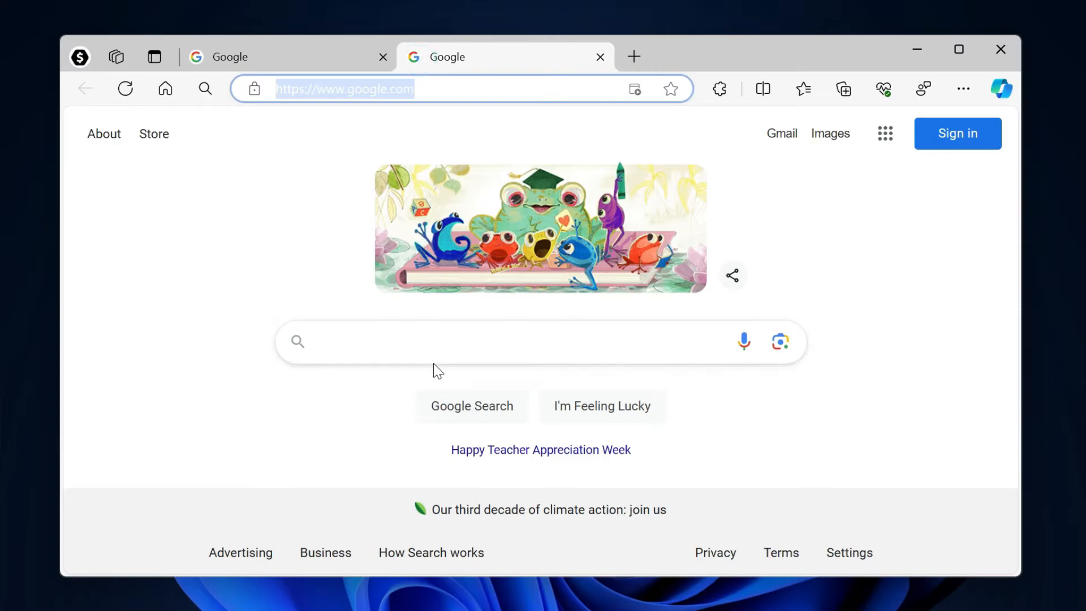
{"action": "left_click", "coordinate": [500, 88]}
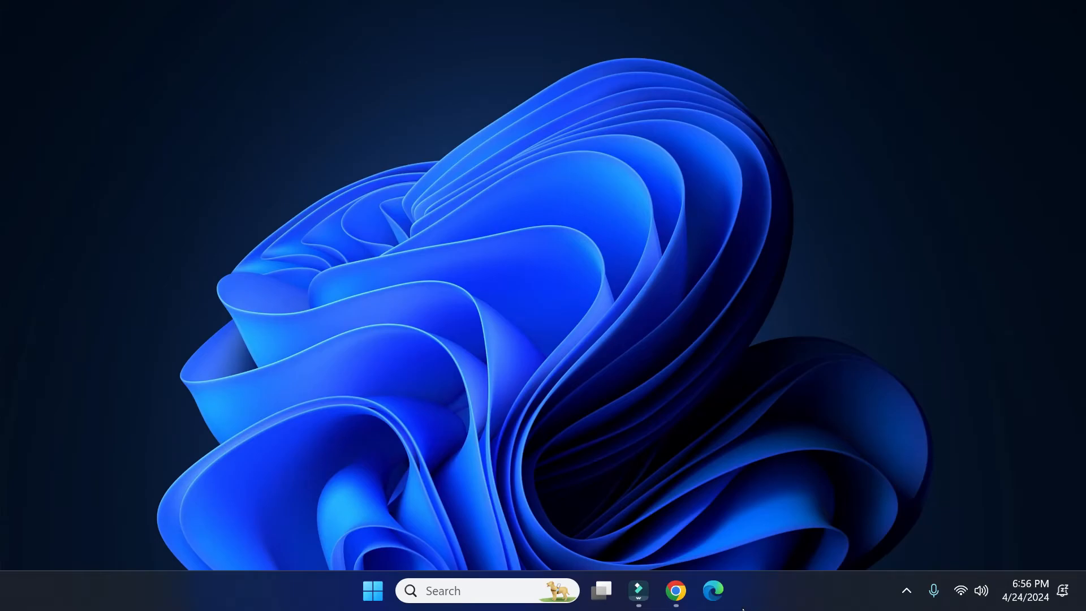
Launch Microsoft Edge and check which pages its home button and two additional new tabs load
{"action": "left_click", "coordinate": [715, 599]}
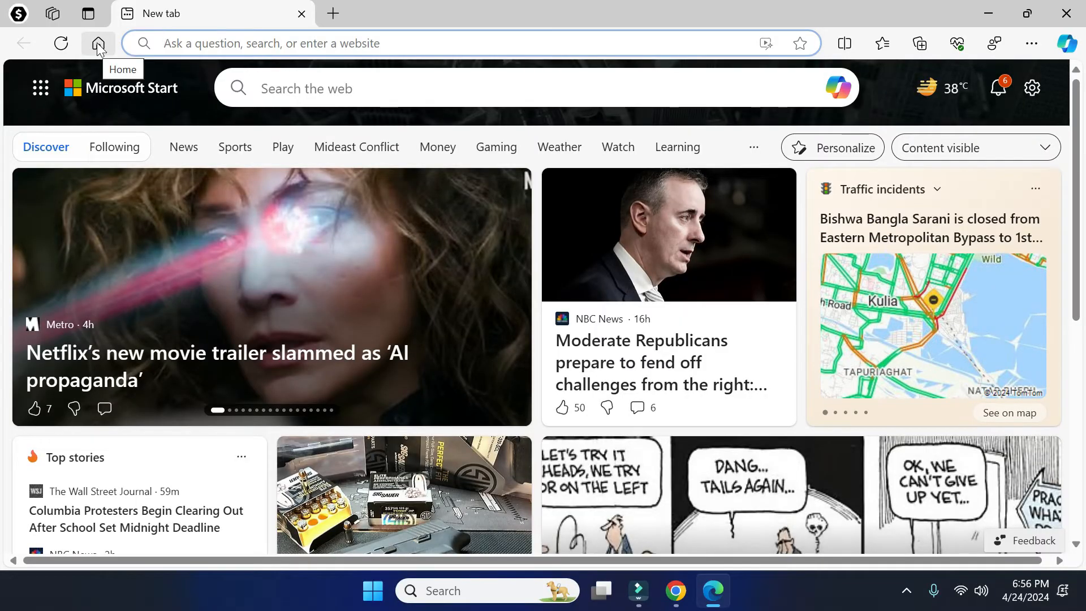
{"action": "left_click", "coordinate": [98, 44]}
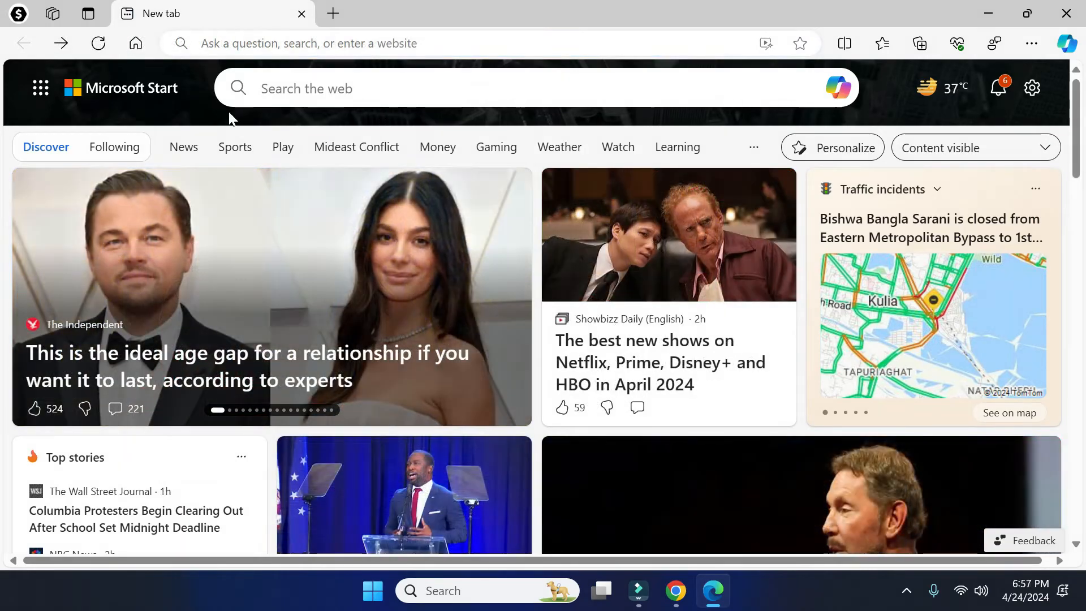
{"action": "left_click", "coordinate": [333, 13]}
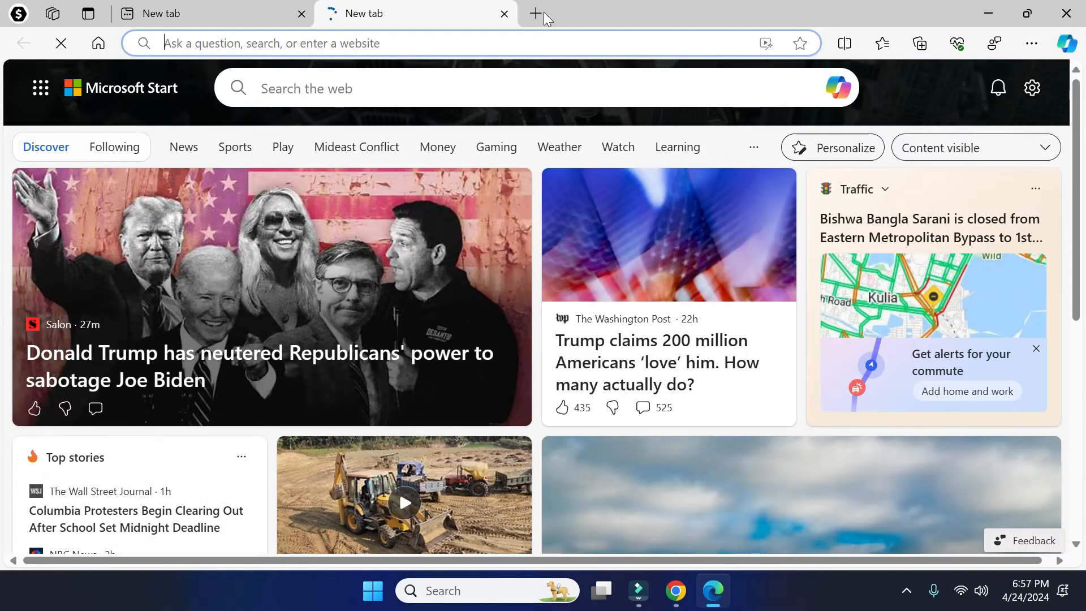
{"action": "left_click", "coordinate": [543, 13]}
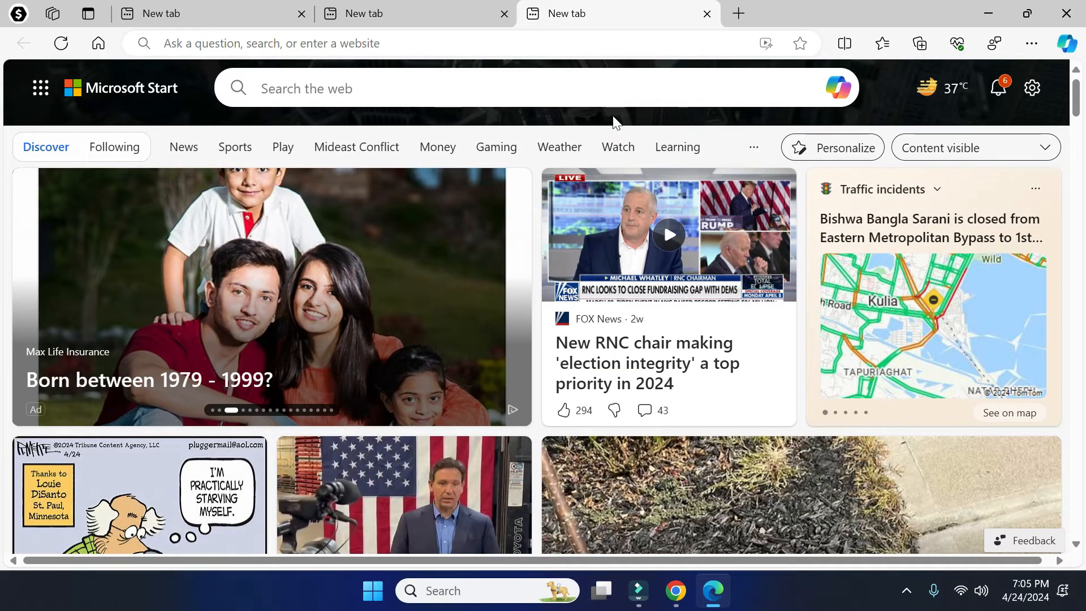
{"action": "left_click", "coordinate": [615, 89]}
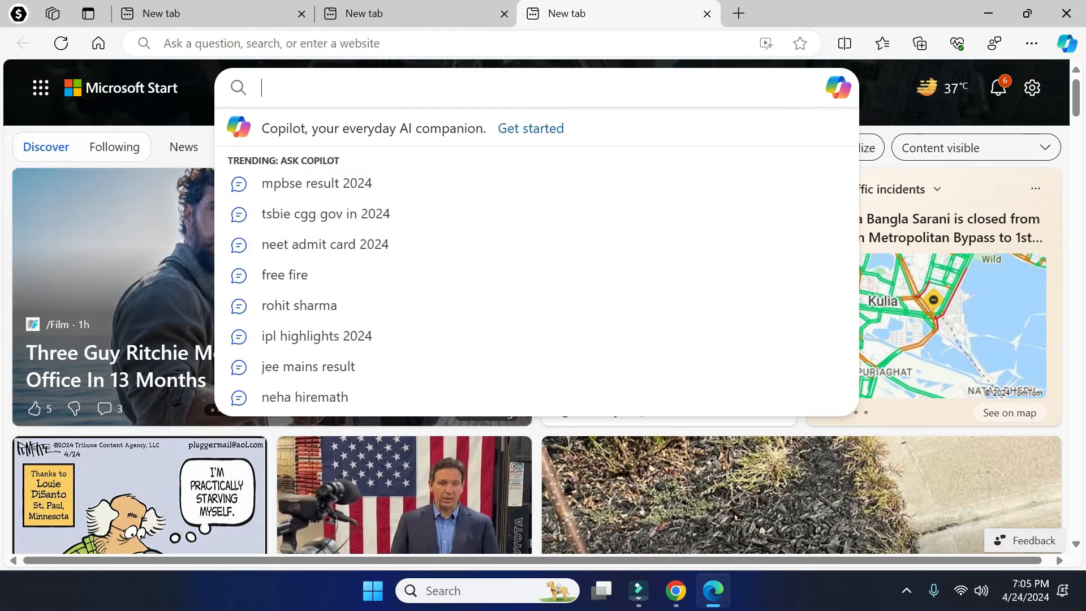
{"action": "left_click", "coordinate": [1067, 43]}
{"action": "left_click", "coordinate": [1028, 78]}
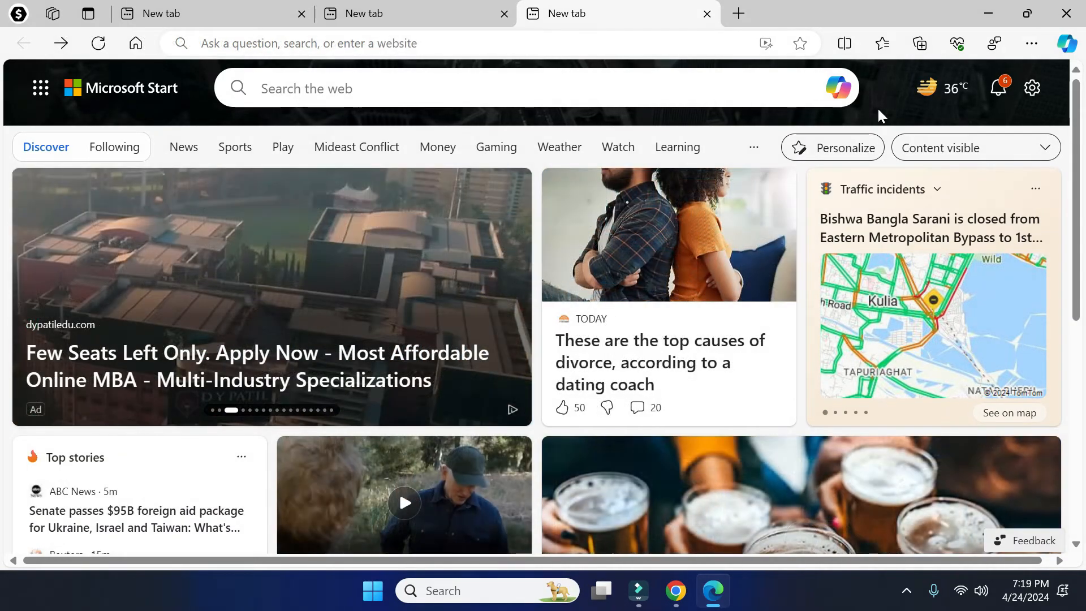
Open the Start, home, and new tabs section of the browser settings
{"action": "left_click", "coordinate": [1030, 45]}
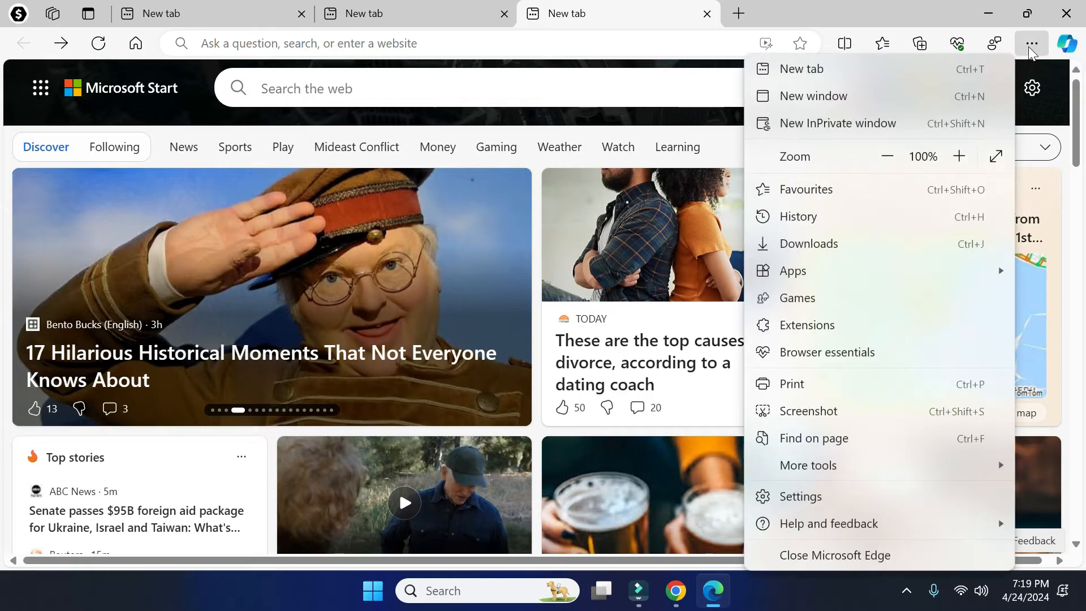
{"action": "left_click", "coordinate": [811, 497]}
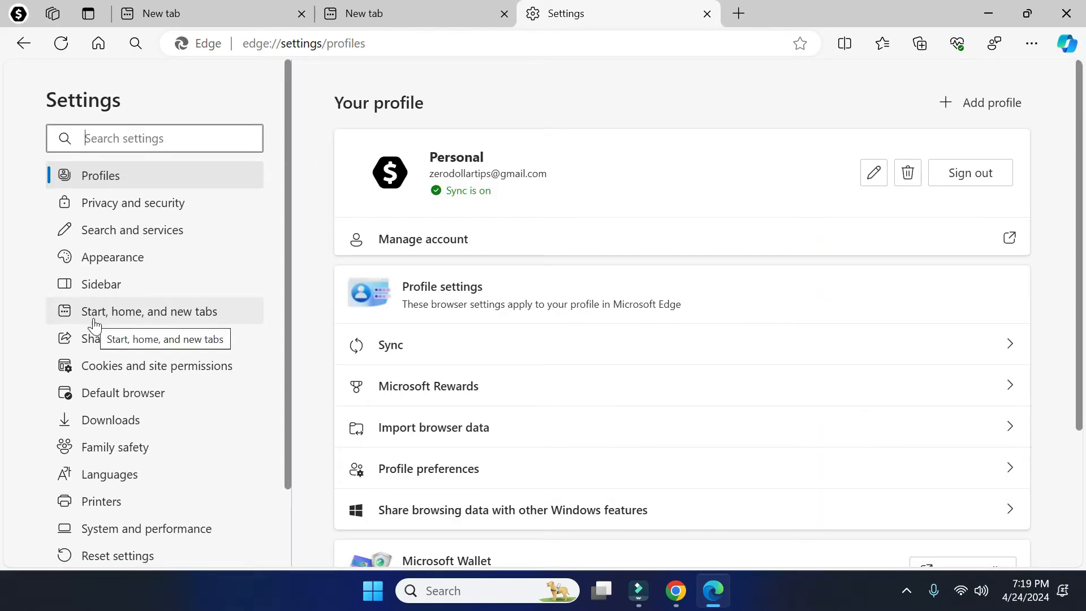
{"action": "left_click", "coordinate": [209, 312]}
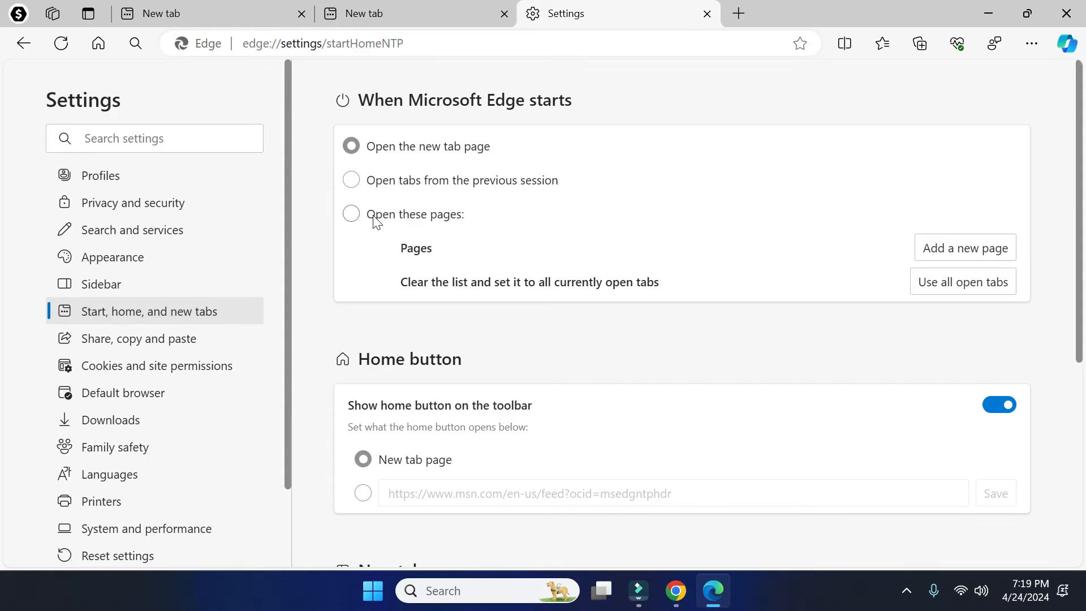
{"action": "left_click", "coordinate": [351, 215]}
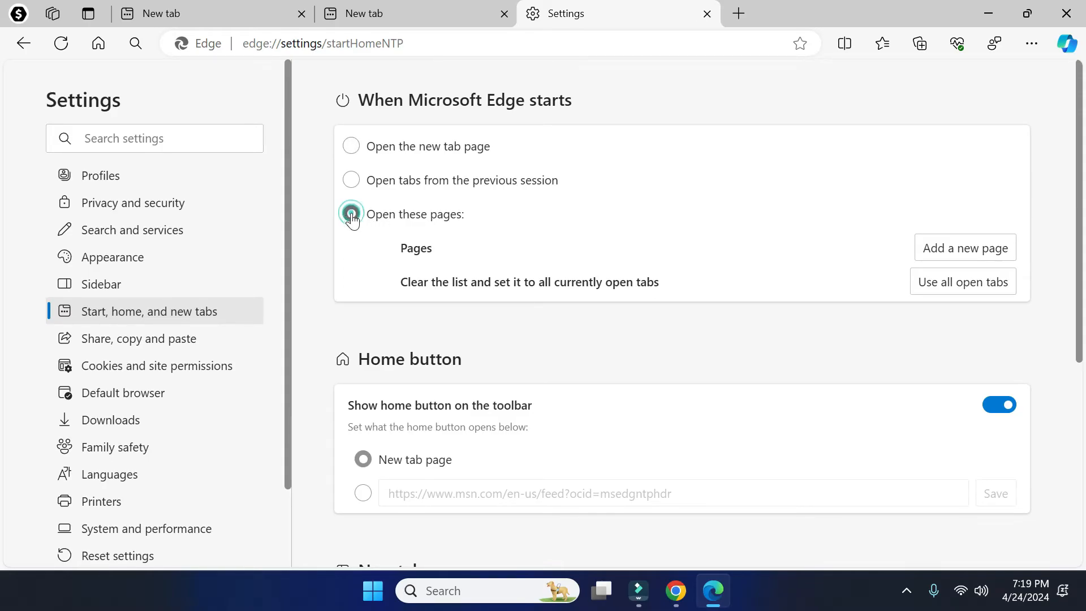
{"action": "left_click", "coordinate": [971, 254]}
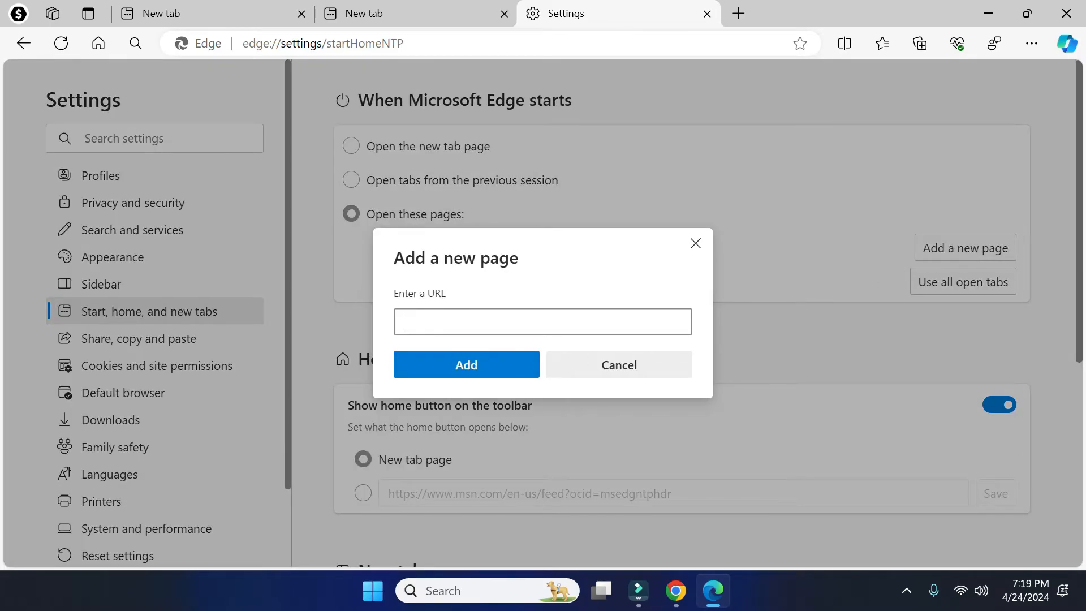
{"action": "type", "text": "https://www.google.com/"}
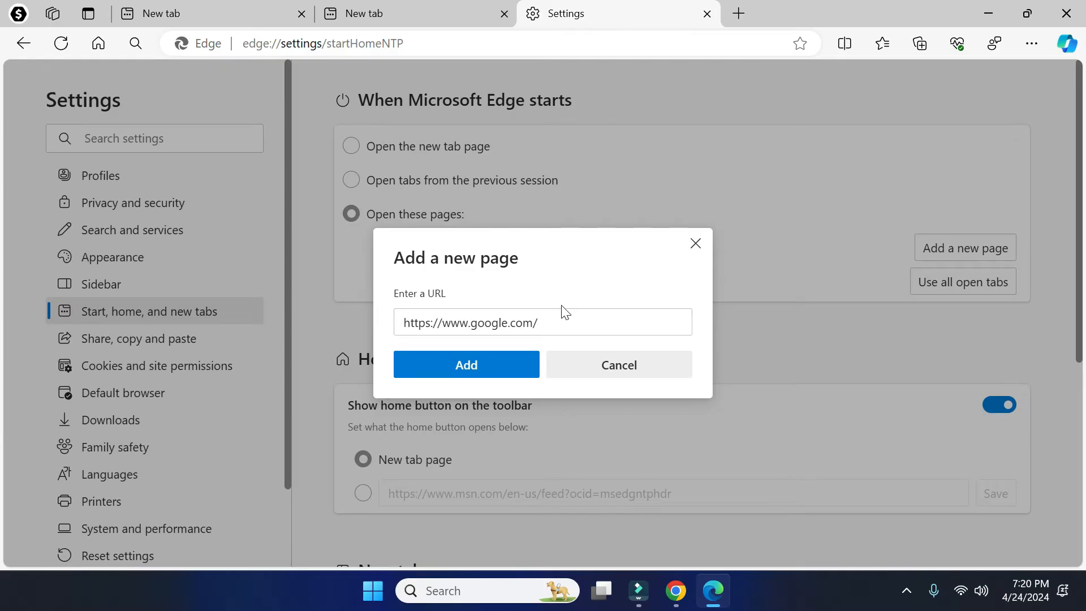
{"action": "left_click", "coordinate": [474, 363]}
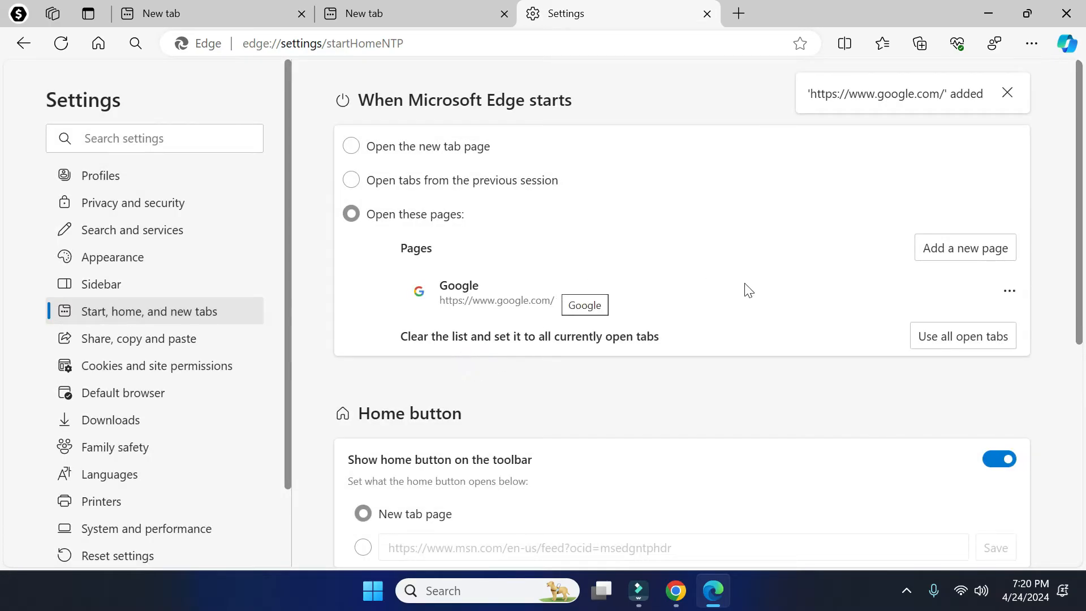
{"action": "left_click_drag", "start_coordinate": [1078, 202], "coordinate": [1065, 334]}
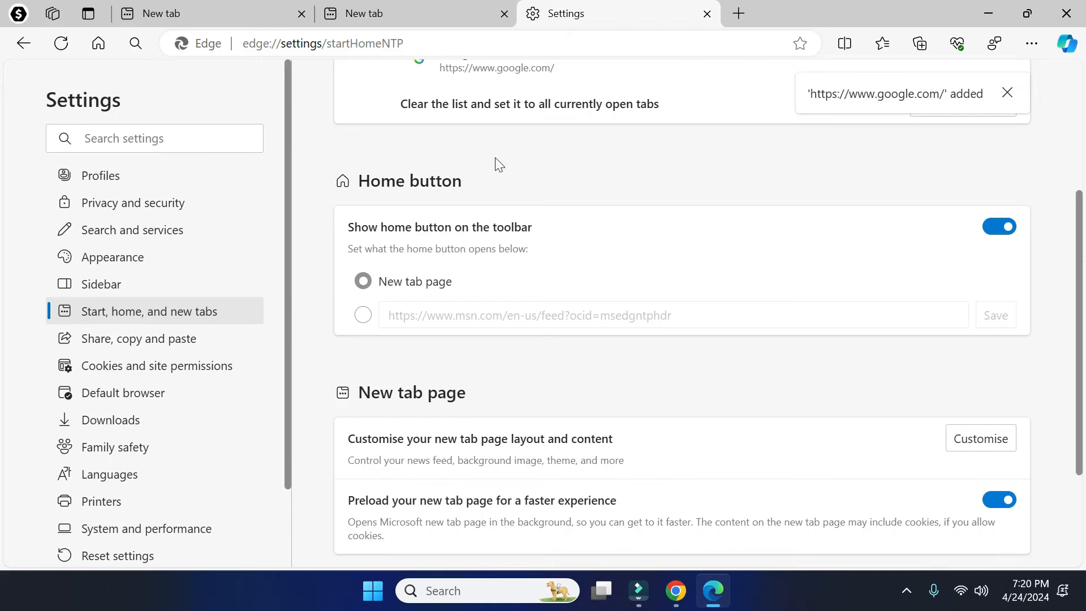
{"action": "left_click", "coordinate": [362, 315]}
{"action": "left_click_drag", "start_coordinate": [706, 314], "coordinate": [352, 295]}
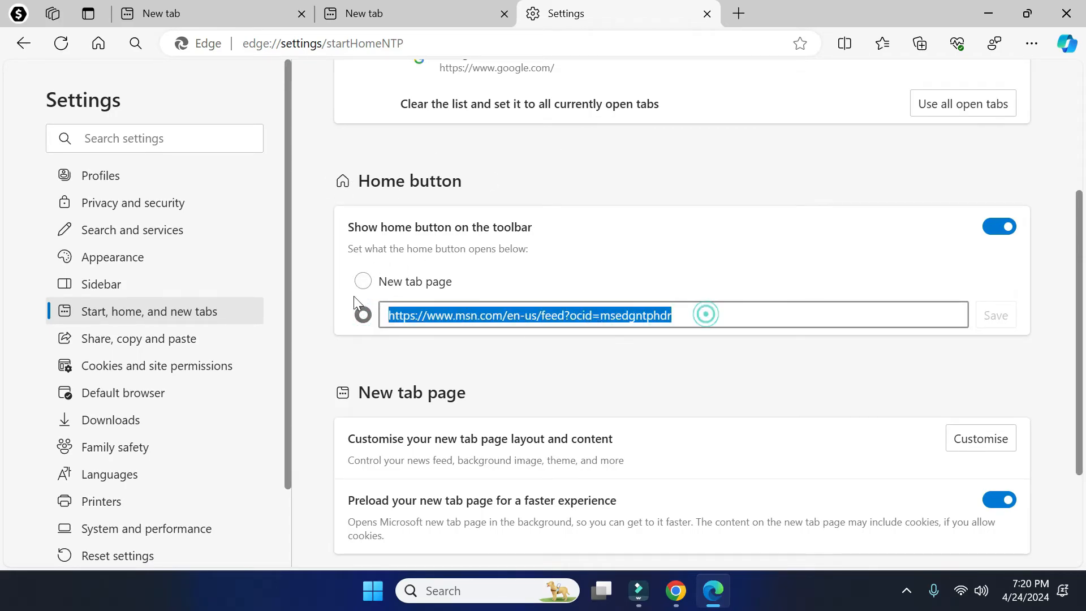
{"action": "key", "text": "BackSpace"}
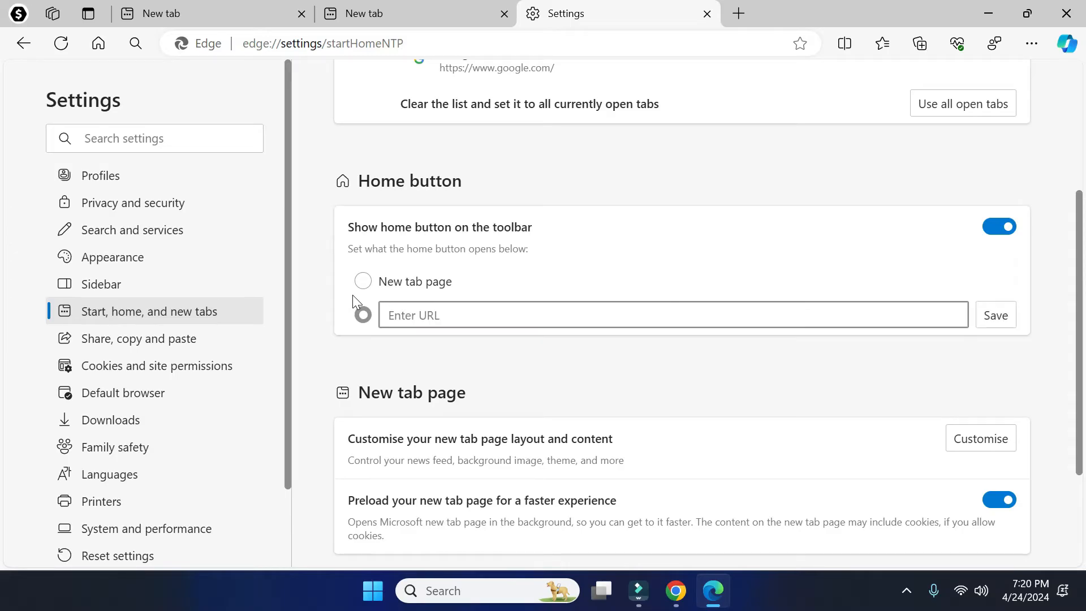
{"action": "type", "text": "https://www.google.com/"}
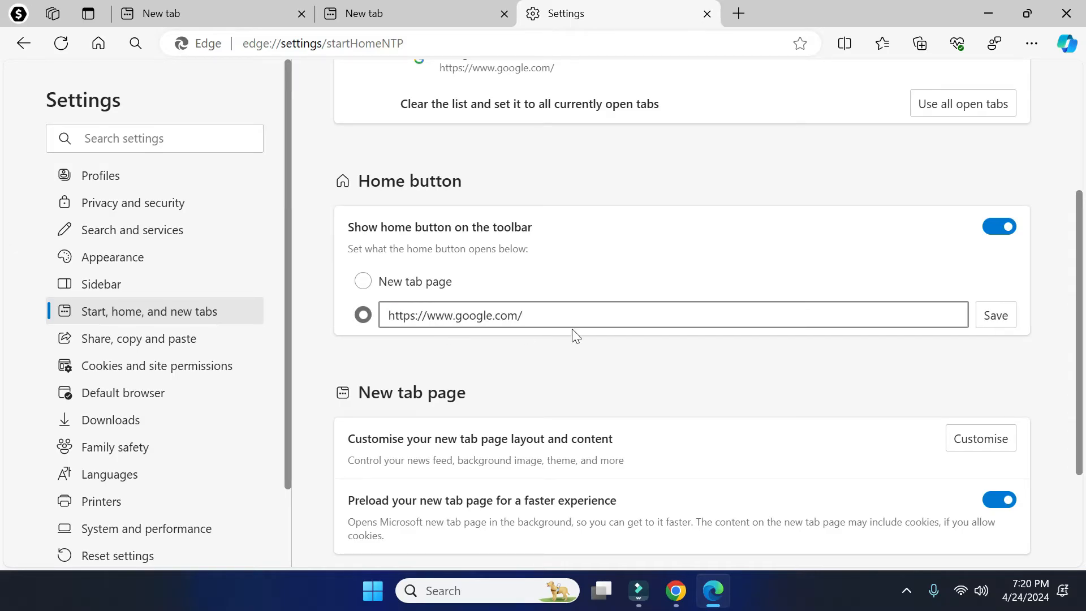
{"action": "left_click", "coordinate": [995, 318]}
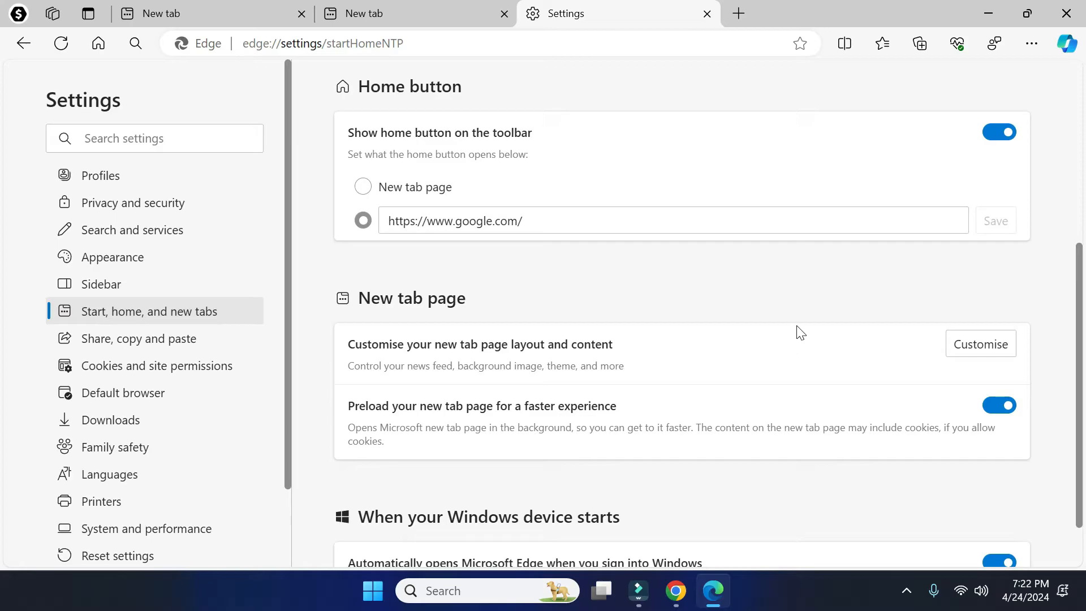
Look at the page settings offered for customising the new tab page, and return to the startup settings
{"action": "left_click", "coordinate": [975, 349]}
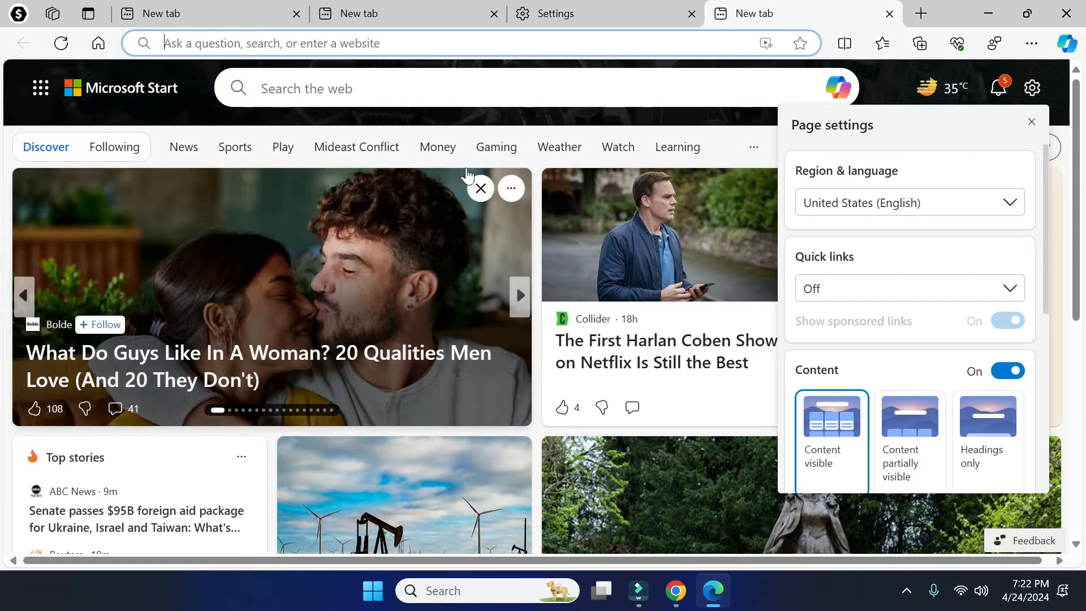
{"action": "left_click", "coordinate": [689, 123]}
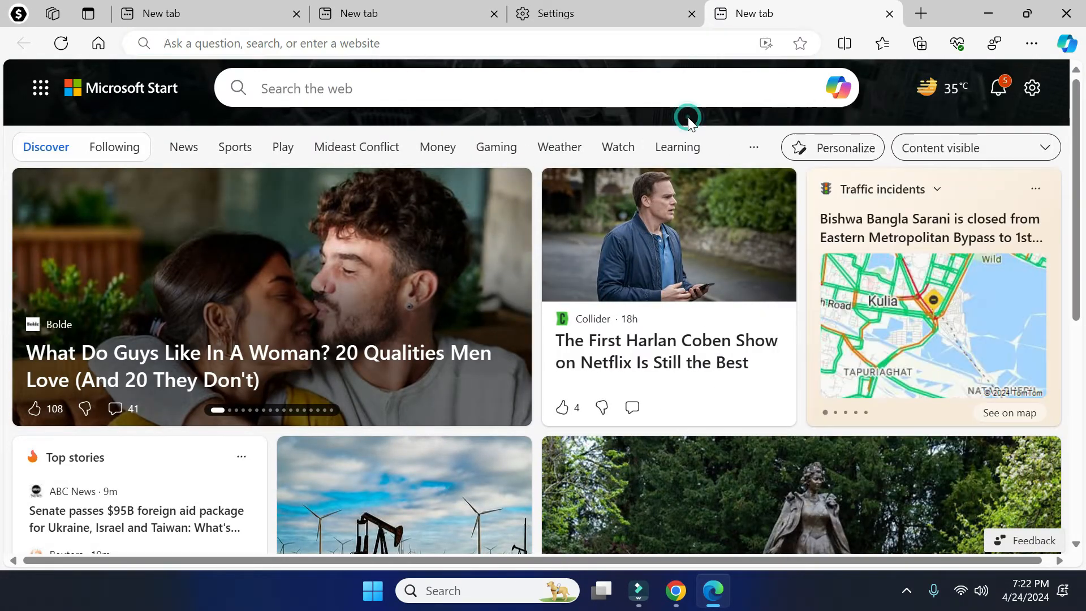
{"action": "left_click", "coordinate": [639, 15]}
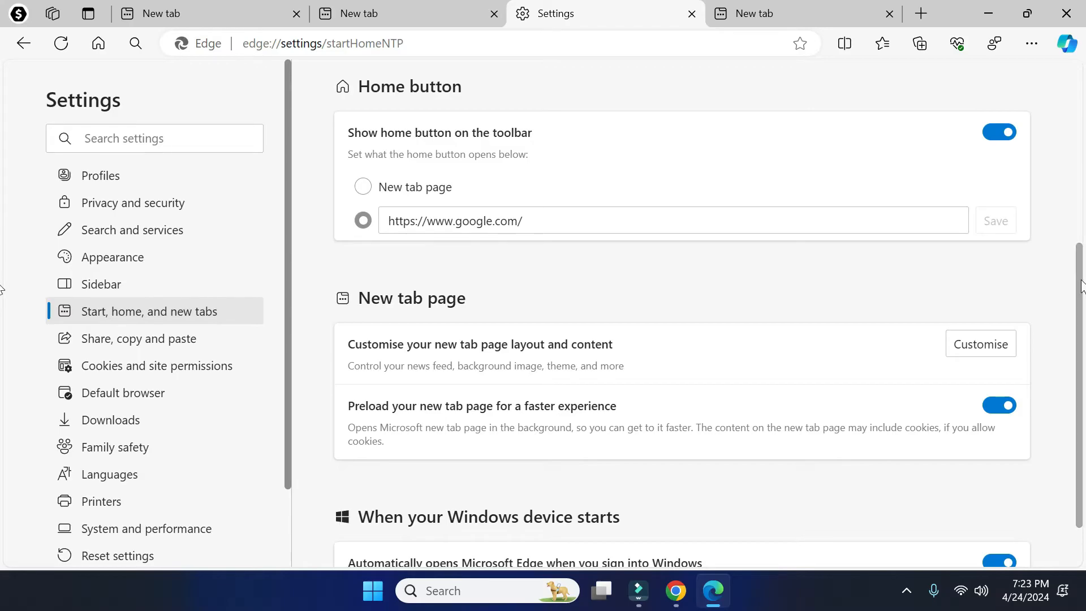
{"action": "scroll", "coordinate": [430, 126], "scroll_direction": "up", "scroll_amount": 5}
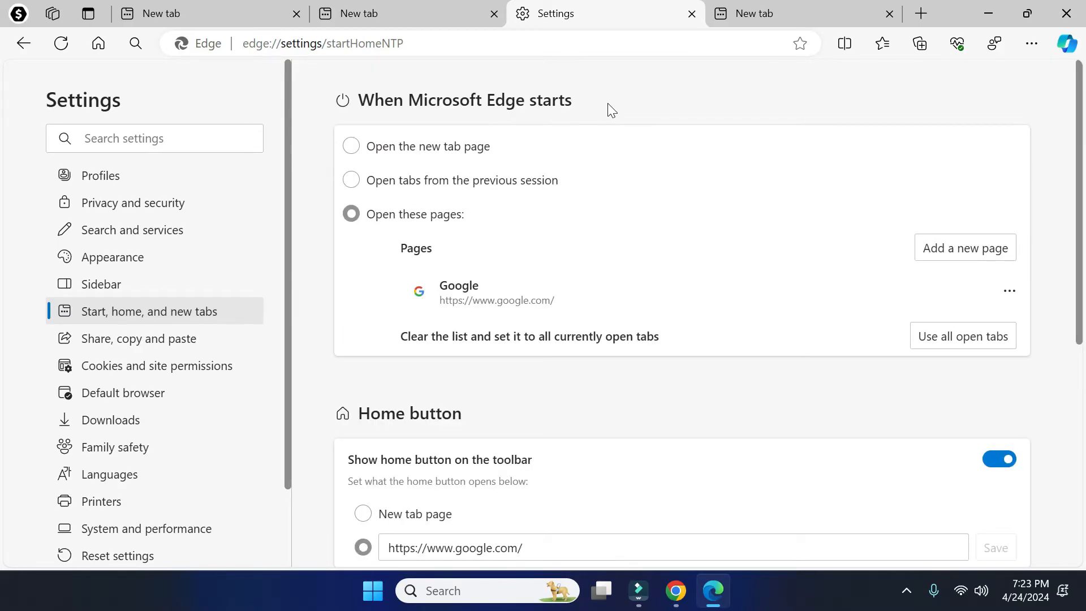
Restart Microsoft Edge and check which pages load at startup, from the home button and in a new tab
{"action": "left_click", "coordinate": [1067, 14]}
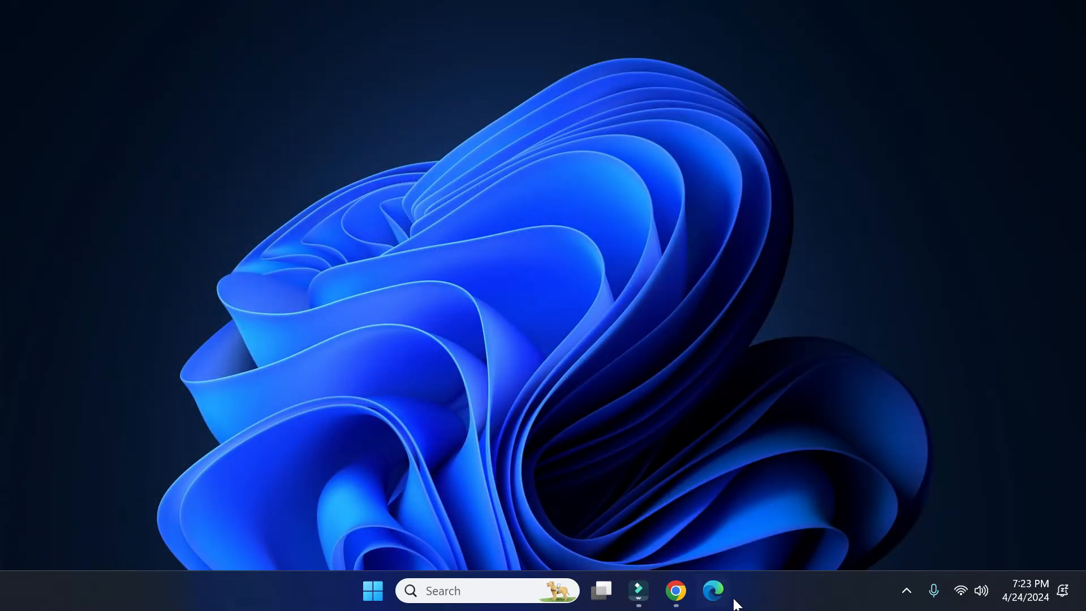
{"action": "left_click", "coordinate": [713, 601]}
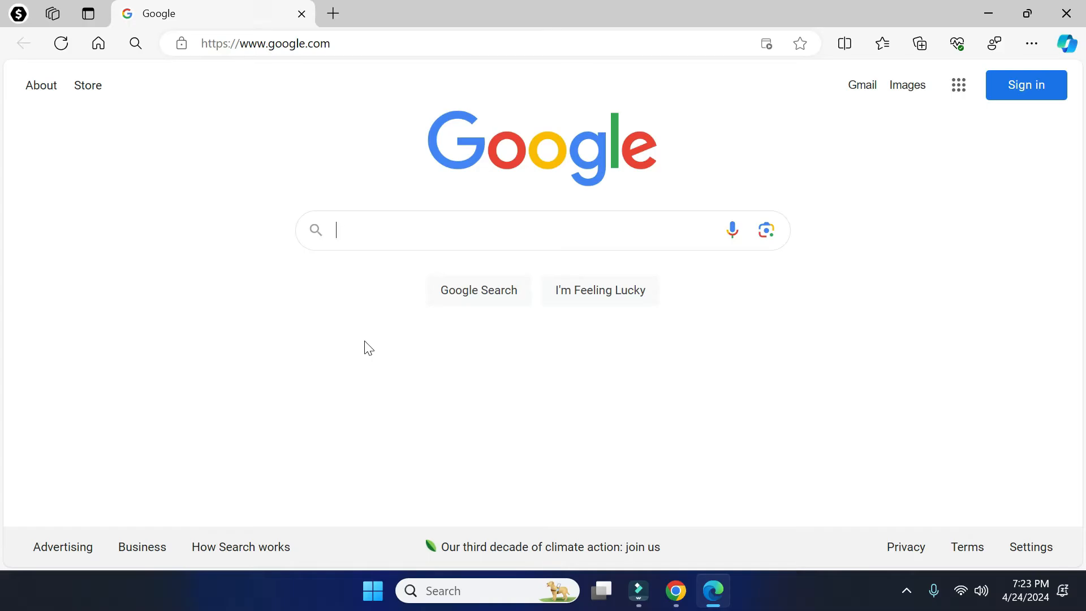
{"action": "left_click", "coordinate": [101, 49]}
{"action": "left_click", "coordinate": [334, 14]}
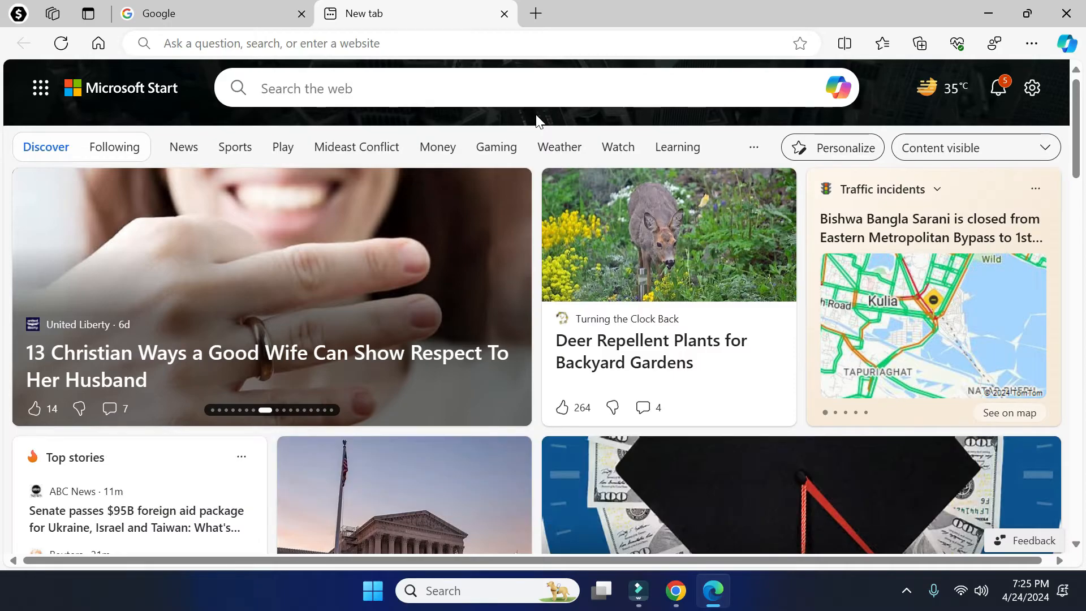
Open the Microsoft Edge Add-ons store and search for "custom new tab"
{"action": "left_click", "coordinate": [1031, 45]}
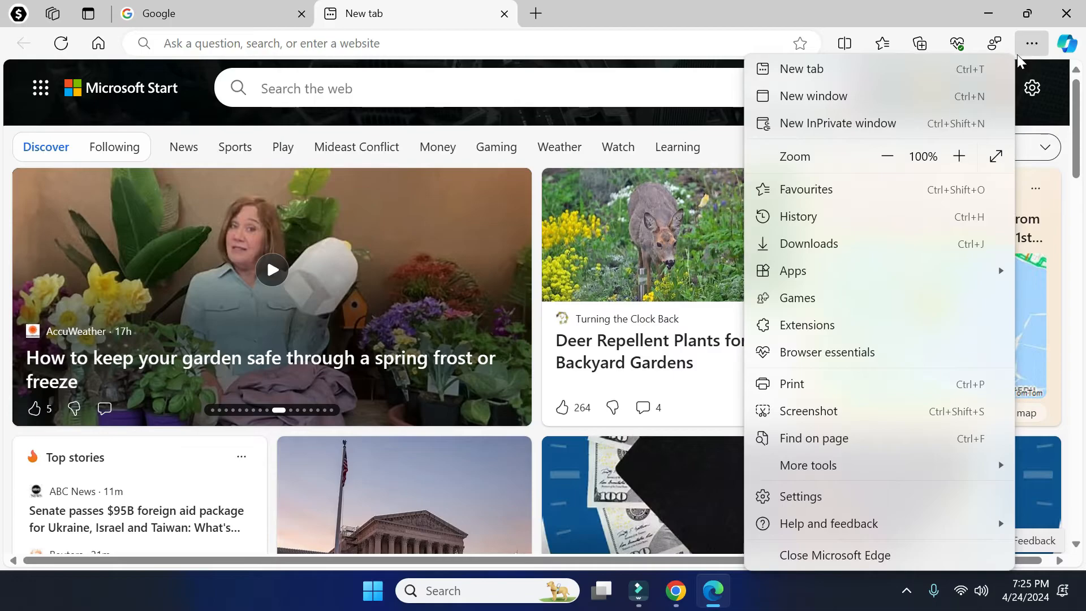
{"action": "left_click", "coordinate": [806, 325]}
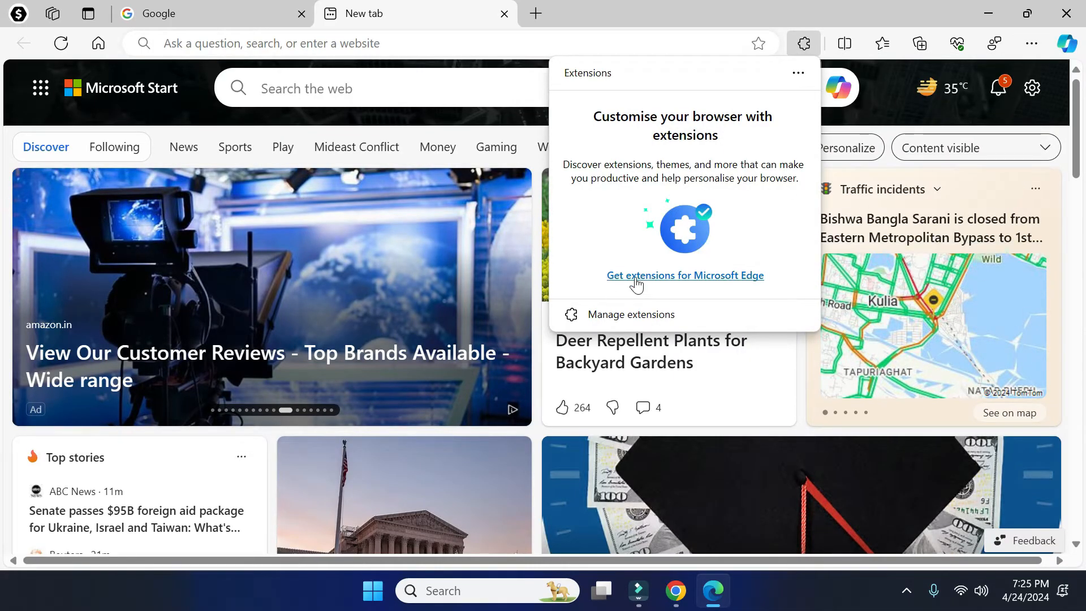
{"action": "left_click", "coordinate": [684, 277]}
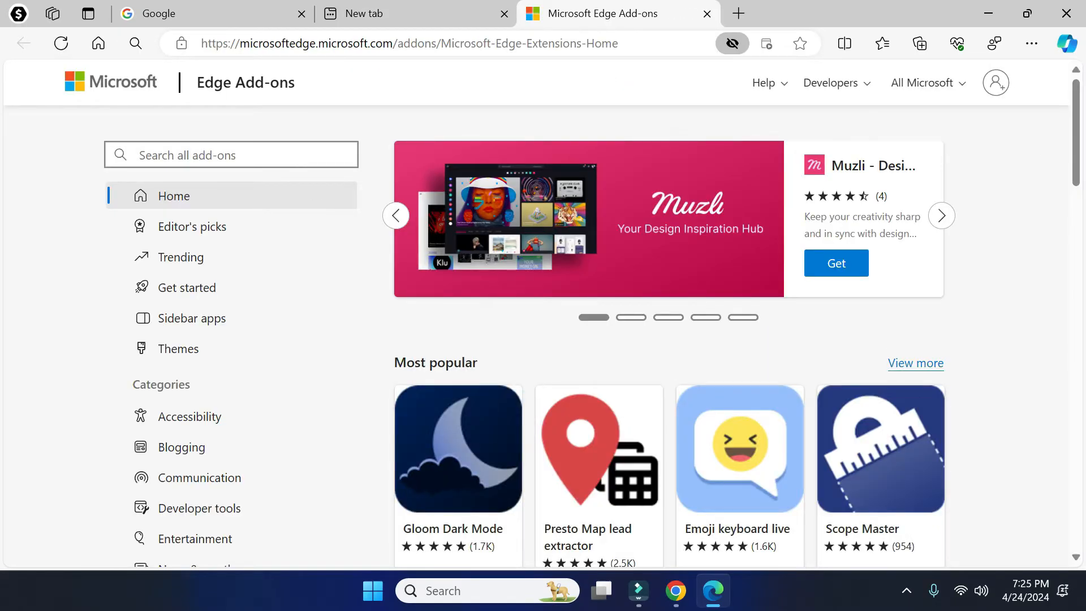
{"action": "type", "text": "custom new tab"}
{"action": "left_click", "coordinate": [223, 188]}
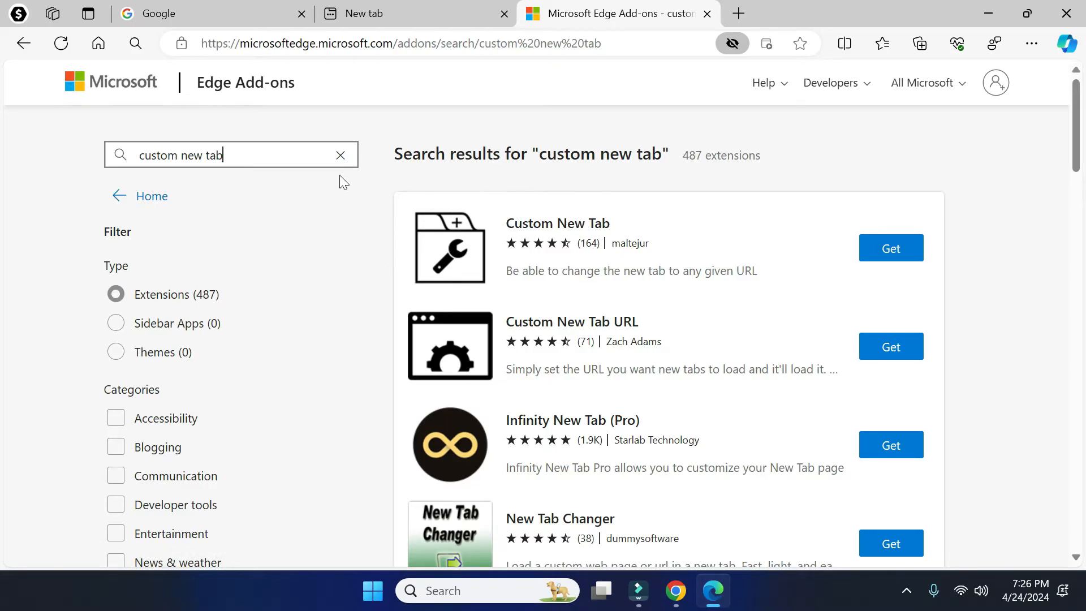
Add the Custom New Tab extension by maltejur to the browser, and dismiss the notification
{"action": "left_click", "coordinate": [890, 252]}
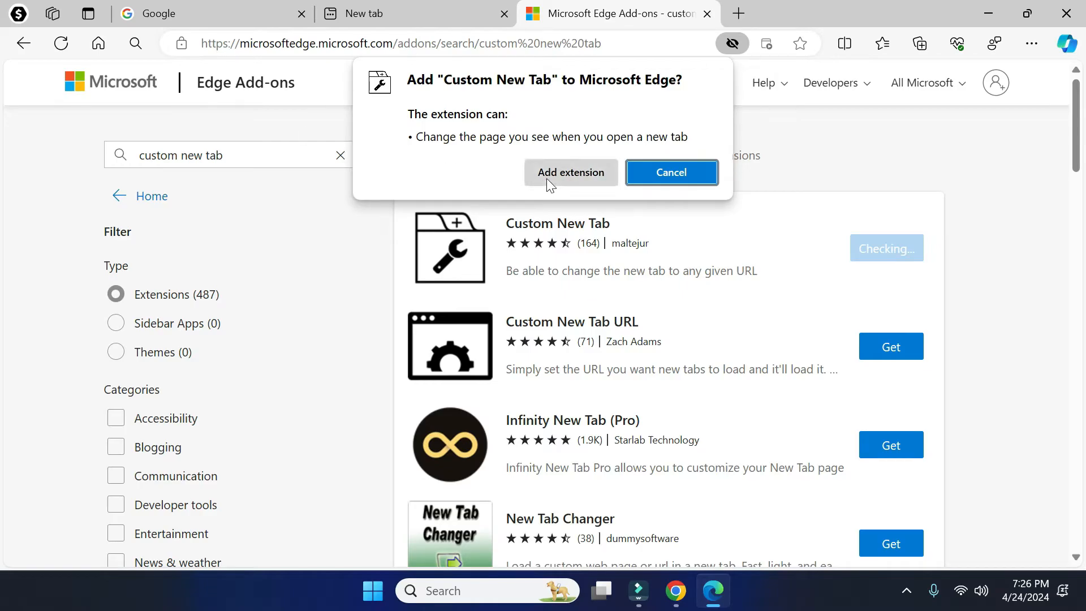
{"action": "left_click", "coordinate": [563, 173]}
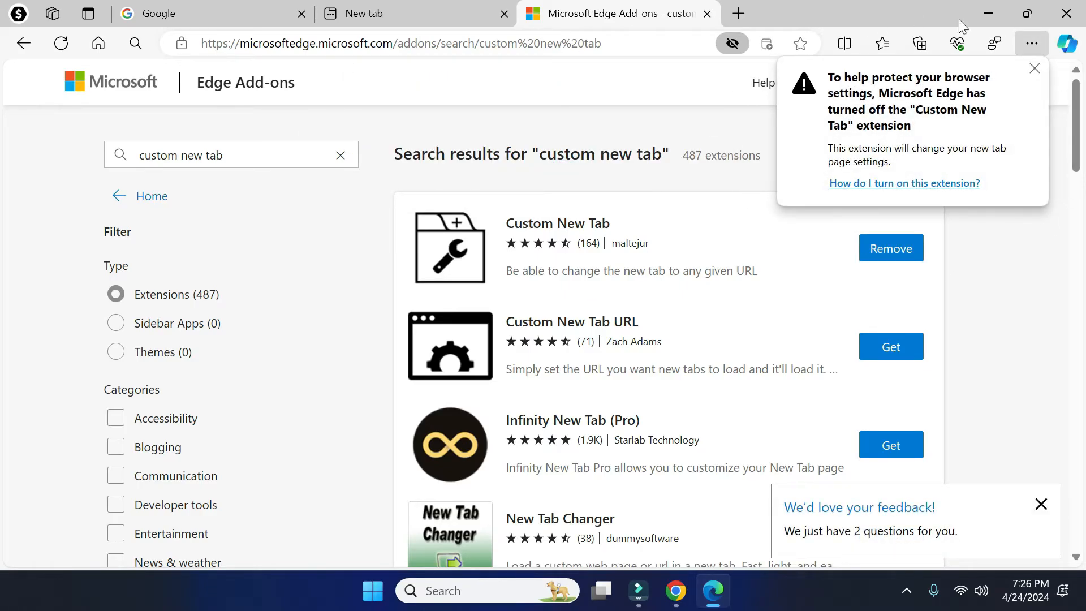
{"action": "left_click", "coordinate": [1035, 69]}
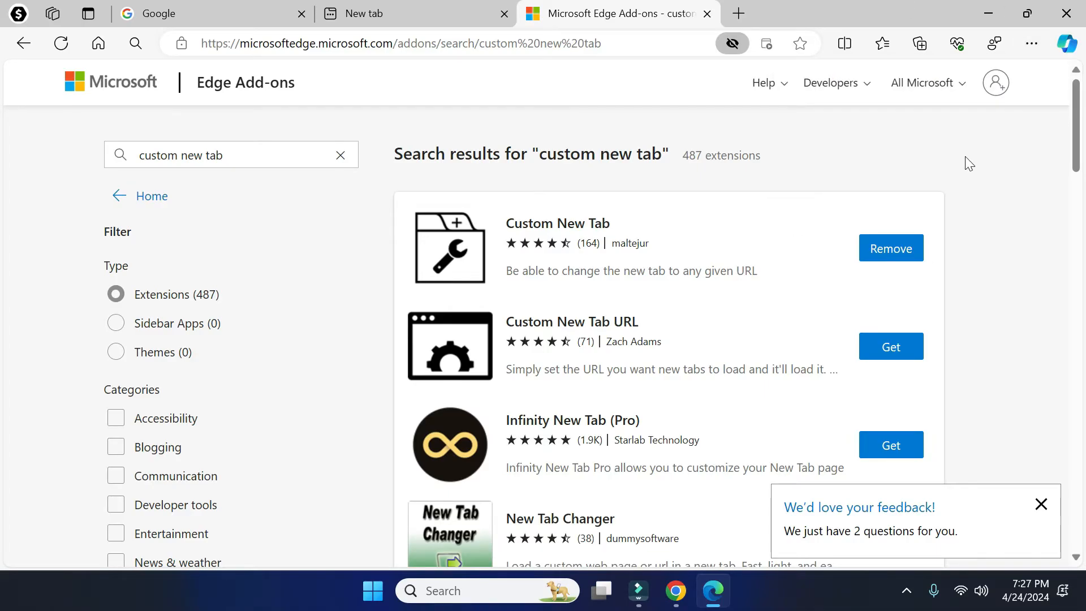
Turn on the Custom New Tab extension in the installed extensions list
{"action": "left_click", "coordinate": [1030, 45]}
{"action": "left_click", "coordinate": [831, 323]}
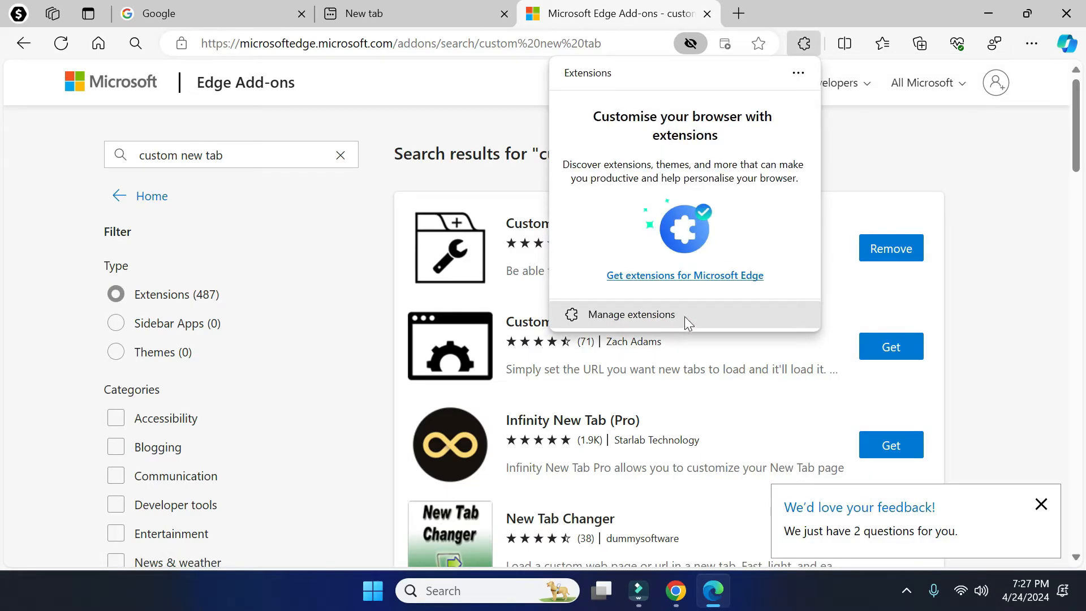
{"action": "left_click", "coordinate": [652, 316]}
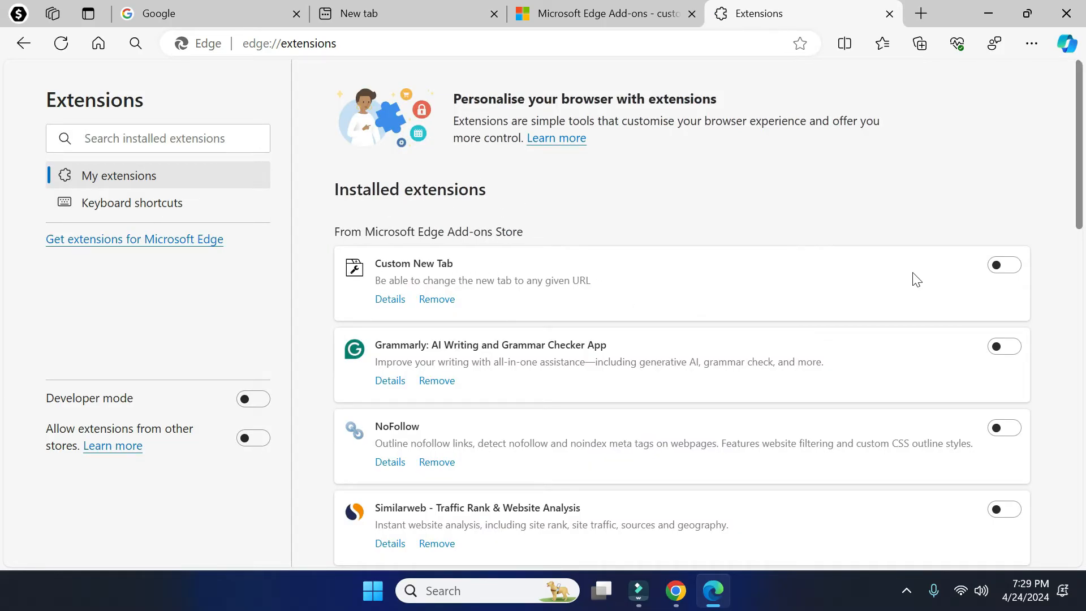
{"action": "left_click", "coordinate": [1014, 268]}
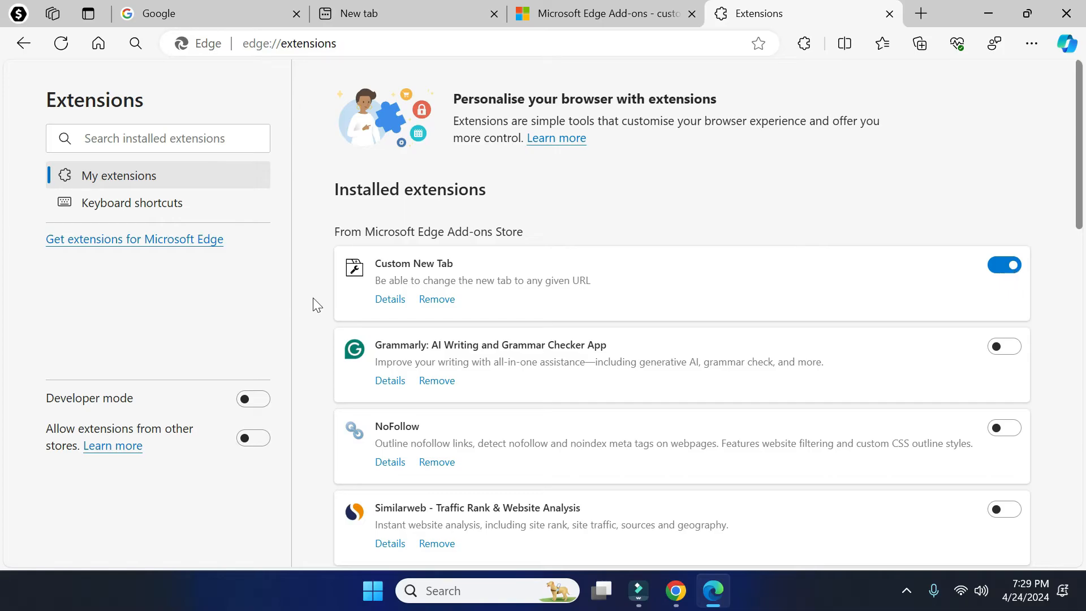
{"action": "left_click", "coordinate": [391, 299]}
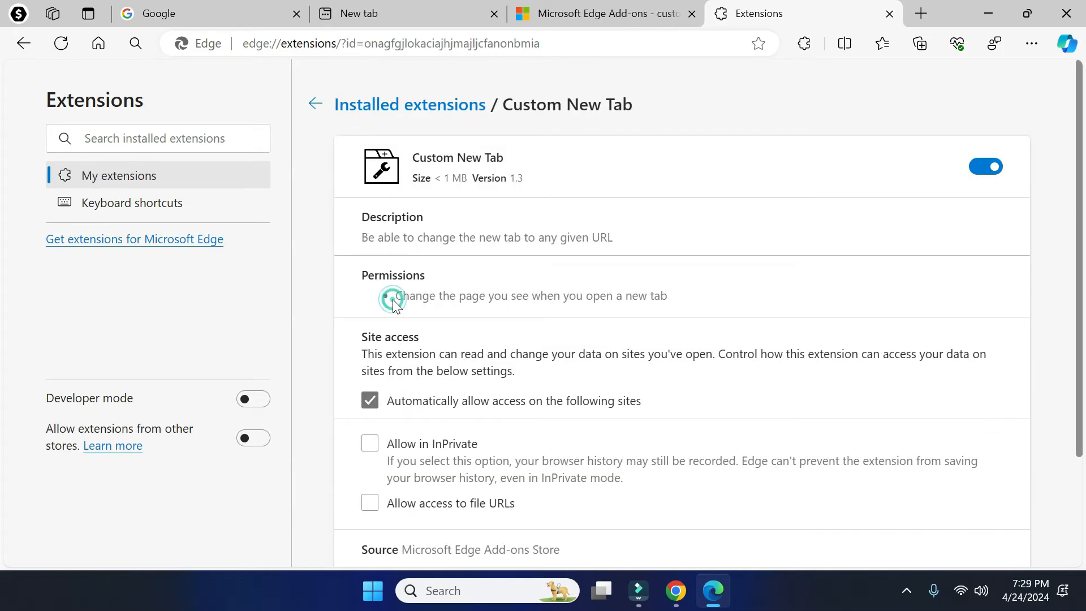
{"action": "scroll", "coordinate": [1078, 215], "scroll_direction": "down", "scroll_amount": 1}
{"action": "scroll", "coordinate": [1077, 214], "scroll_direction": "down", "scroll_amount": 2}
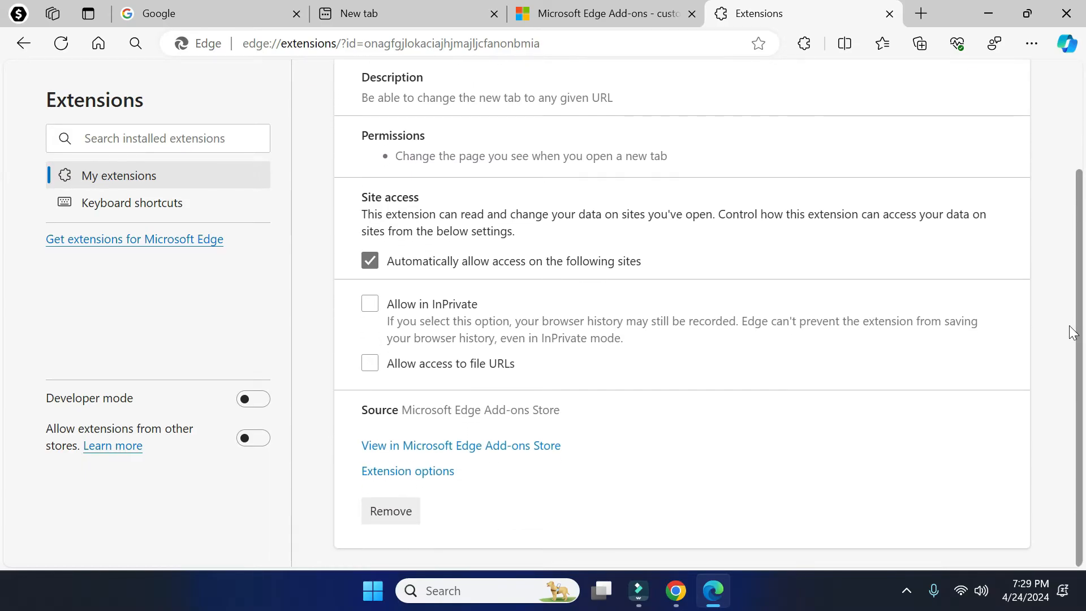
{"action": "left_click", "coordinate": [417, 478]}
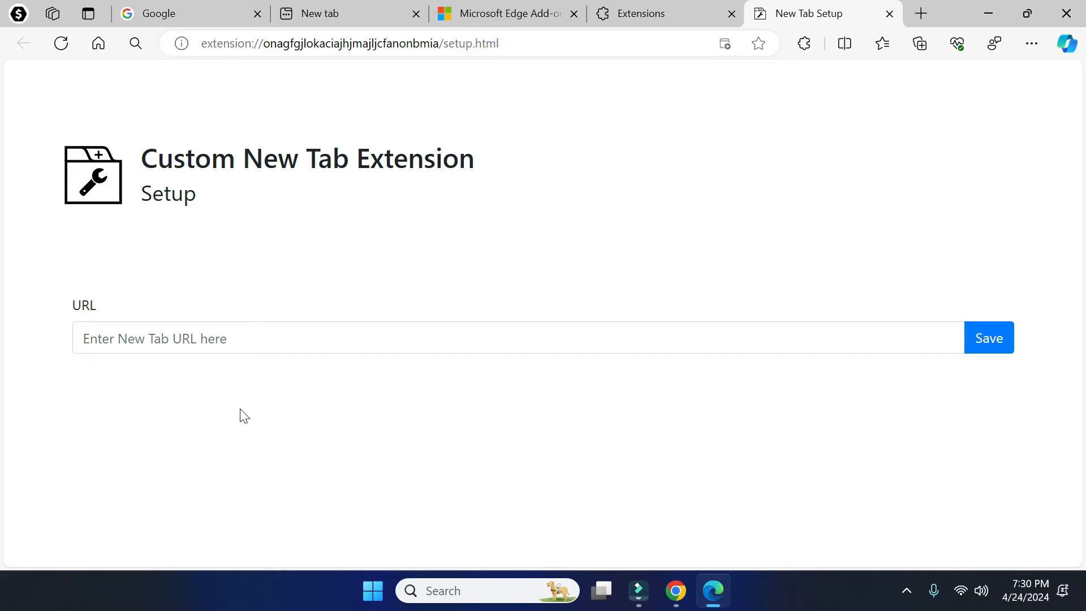
{"action": "left_click", "coordinate": [253, 327]}
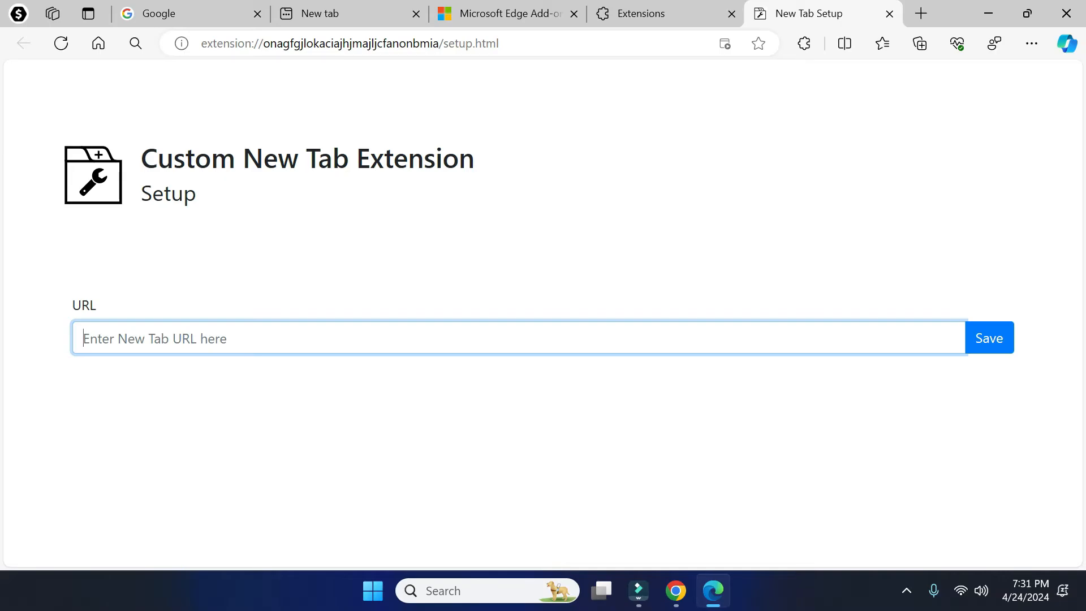
{"action": "type", "text": "https://www.google.com/"}
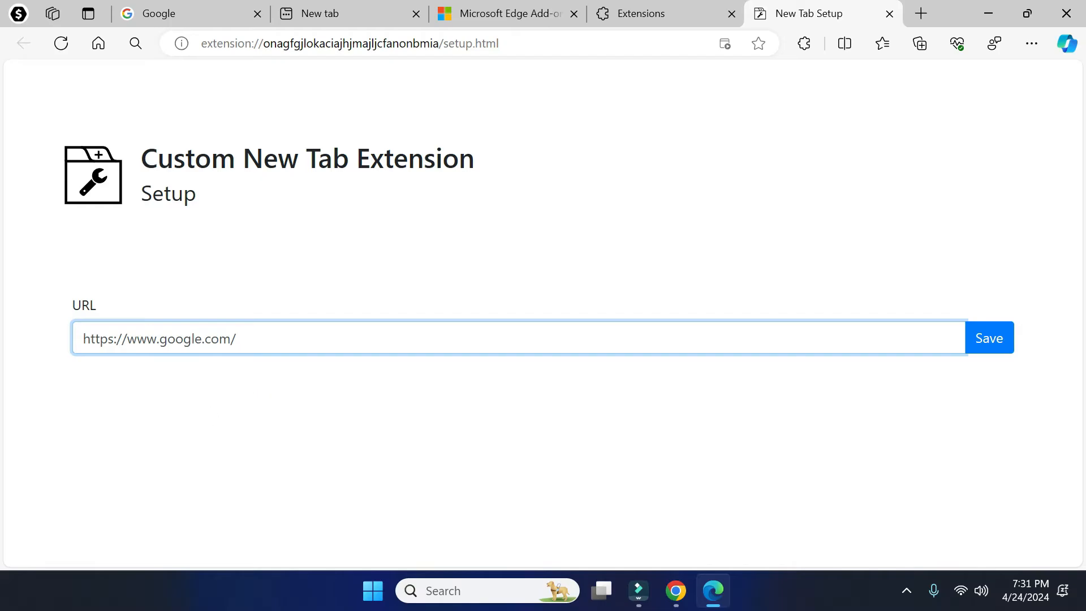
{"action": "left_click", "coordinate": [987, 346]}
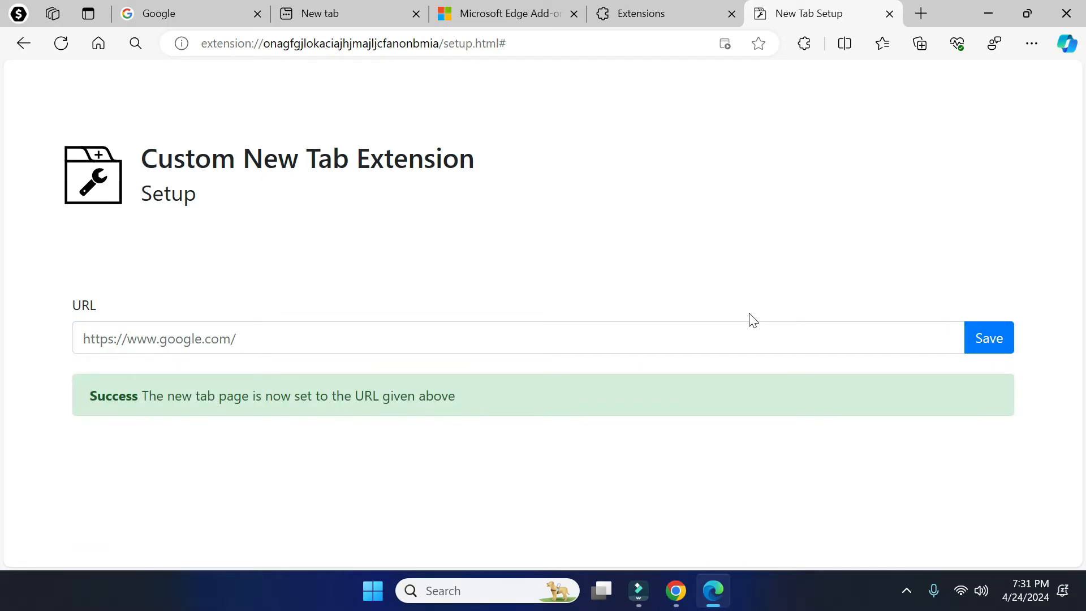
Check which page new tabs open, and restart Microsoft Edge to check the startup page, home button and new tabs
{"action": "left_click", "coordinate": [924, 11]}
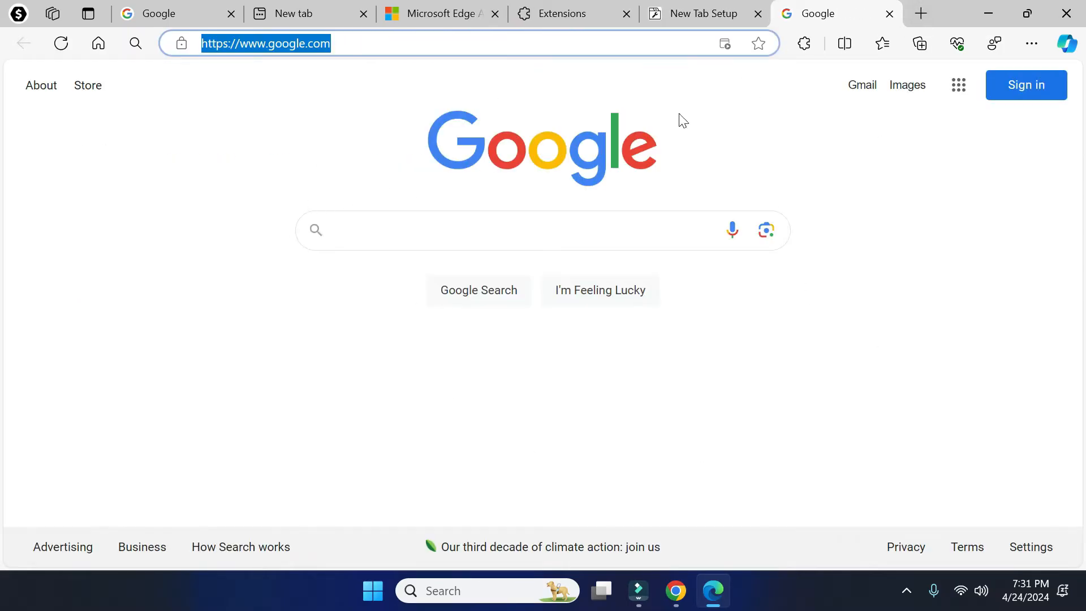
{"action": "left_click", "coordinate": [921, 14]}
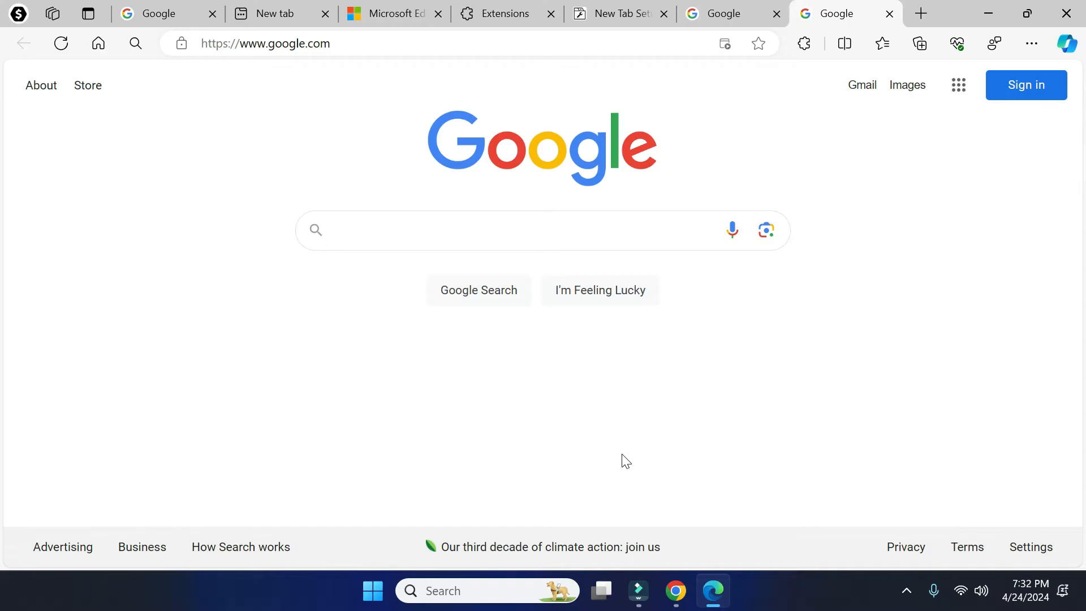
{"action": "left_click", "coordinate": [1066, 12]}
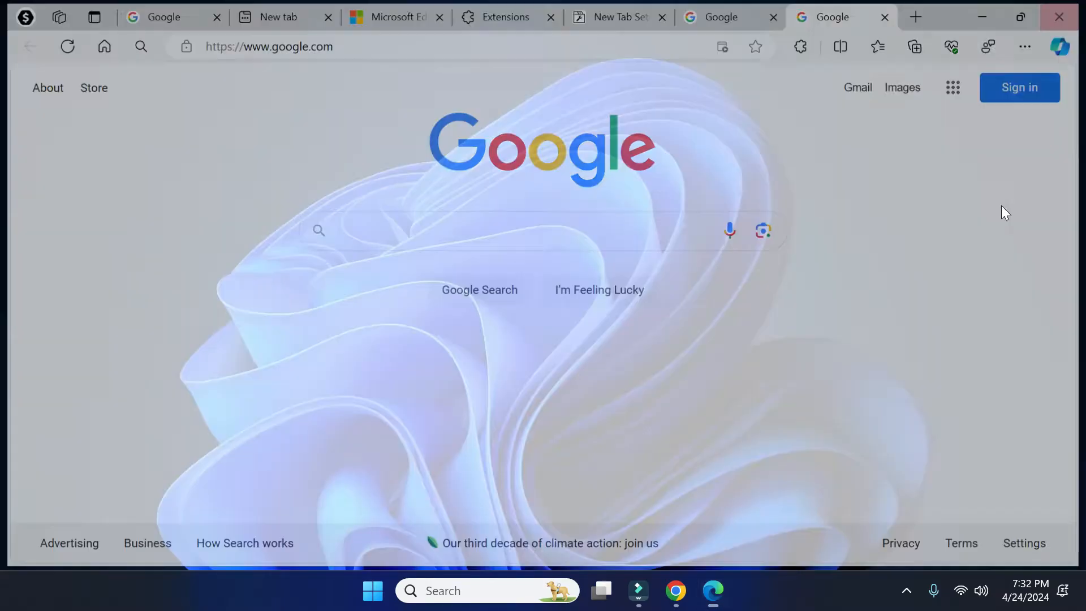
{"action": "left_click", "coordinate": [716, 598]}
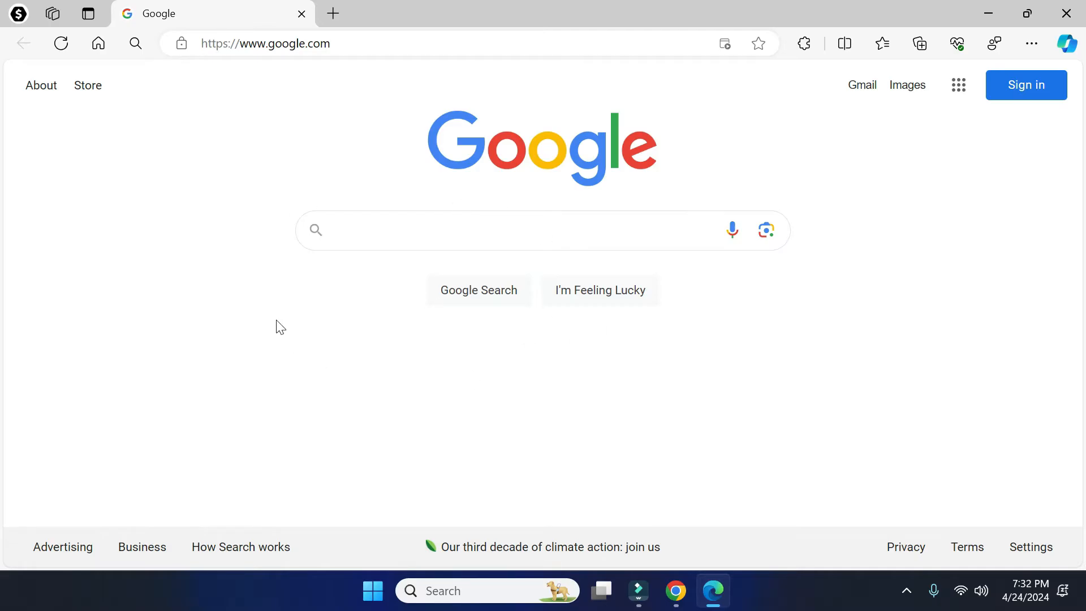
{"action": "left_click", "coordinate": [102, 46]}
{"action": "left_click", "coordinate": [333, 13]}
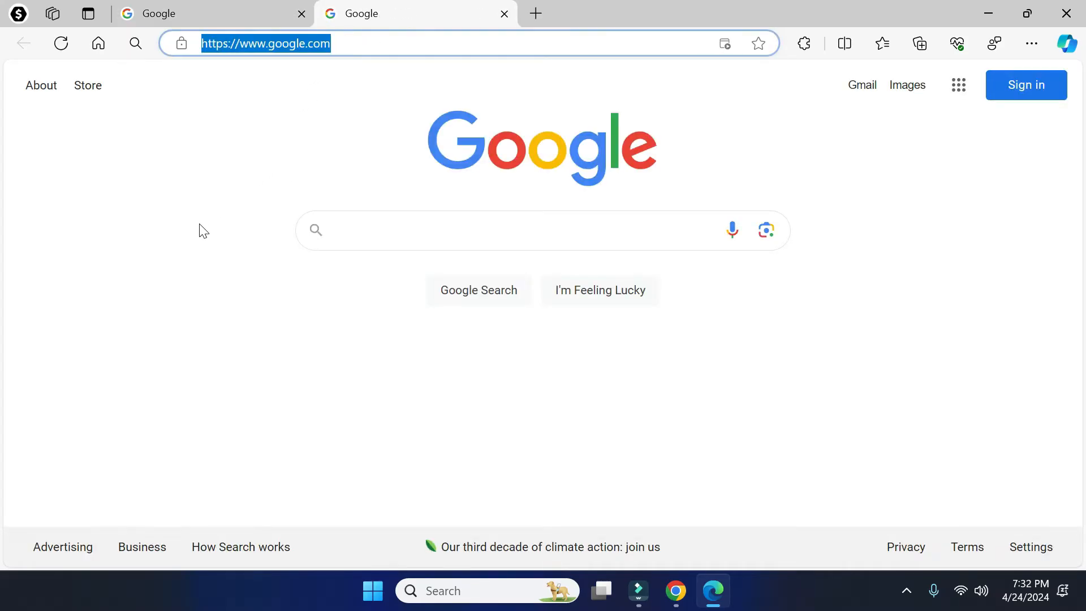
{"action": "left_click", "coordinate": [540, 14]}
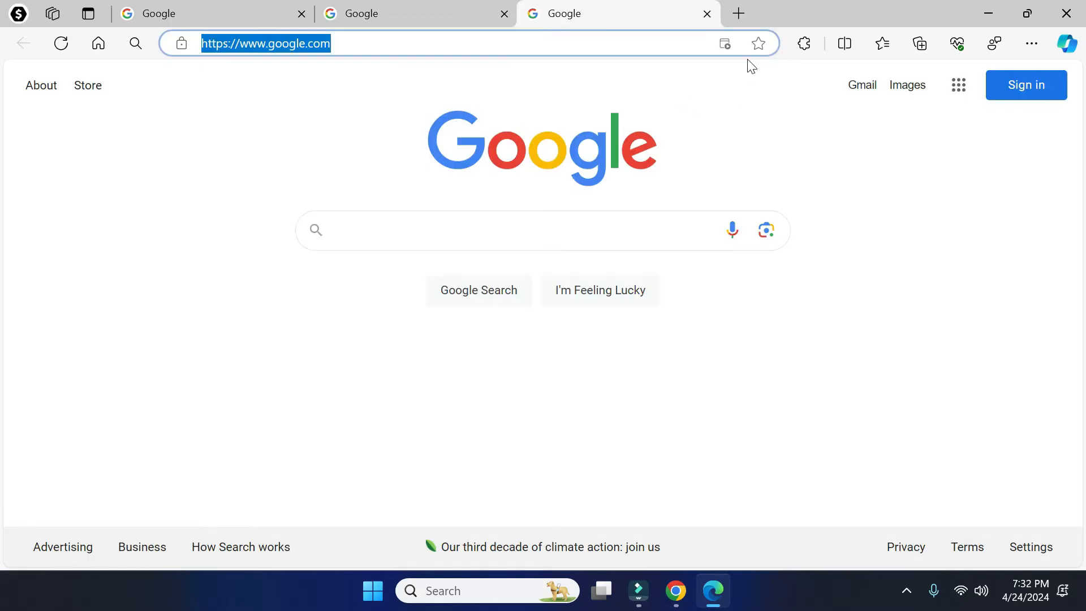
{"action": "left_click", "coordinate": [739, 14]}
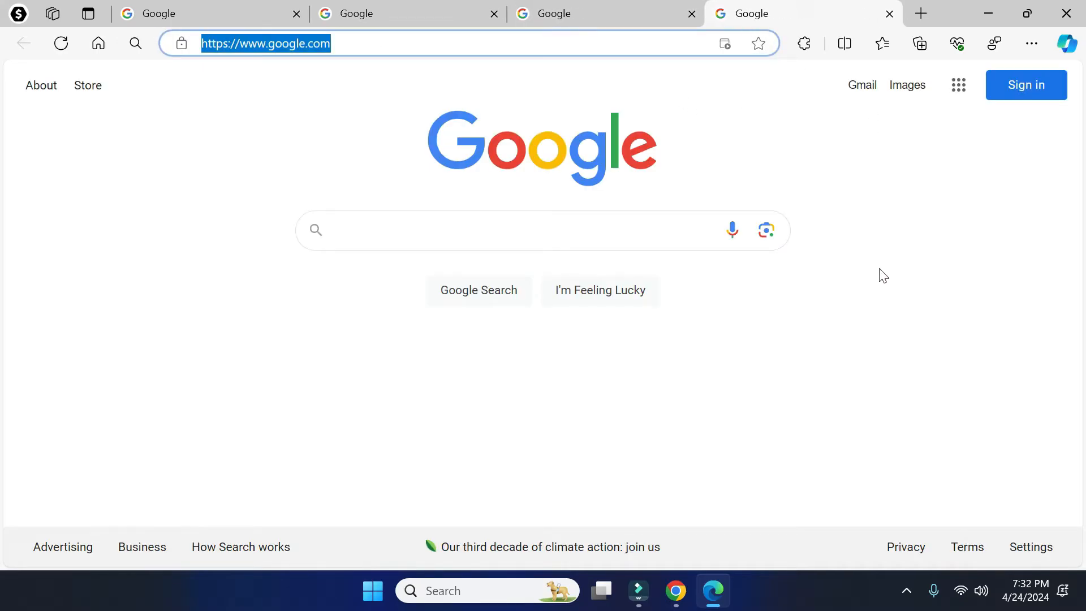
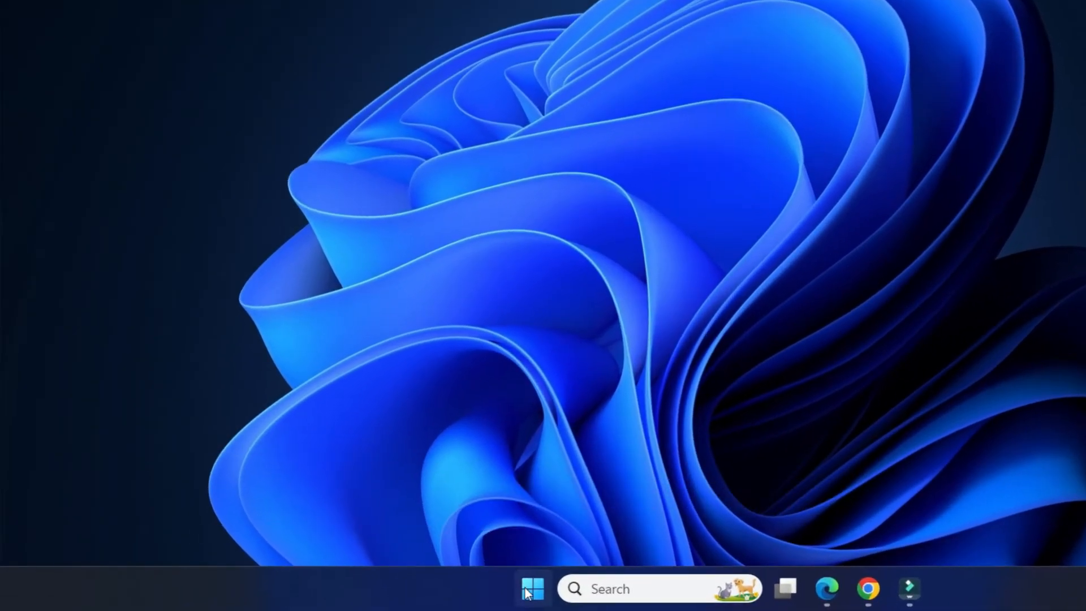
In the Windows account sign-in options, turn off restarting saved apps, showing account details at sign-in, and automatically finishing setup after updates
{"action": "right_click", "coordinate": [530, 590]}
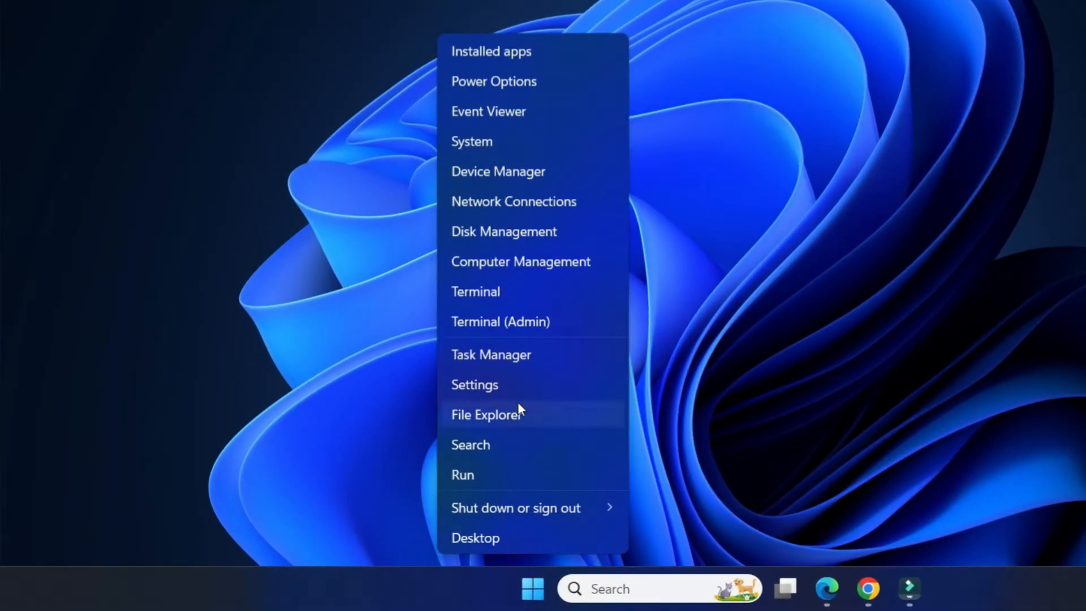
{"action": "left_click", "coordinate": [491, 384]}
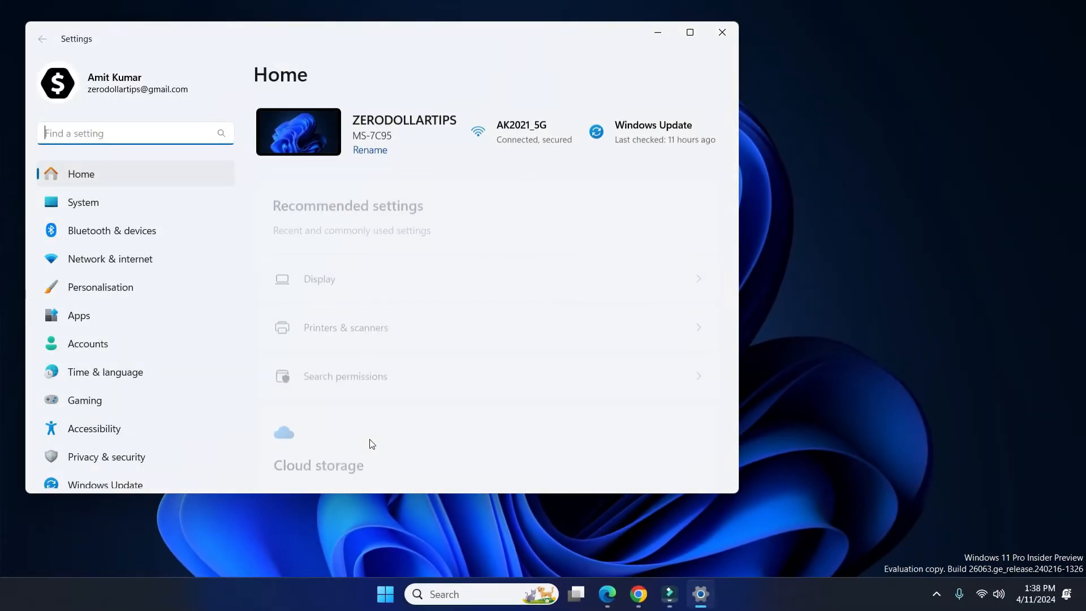
{"action": "left_click", "coordinate": [96, 375]}
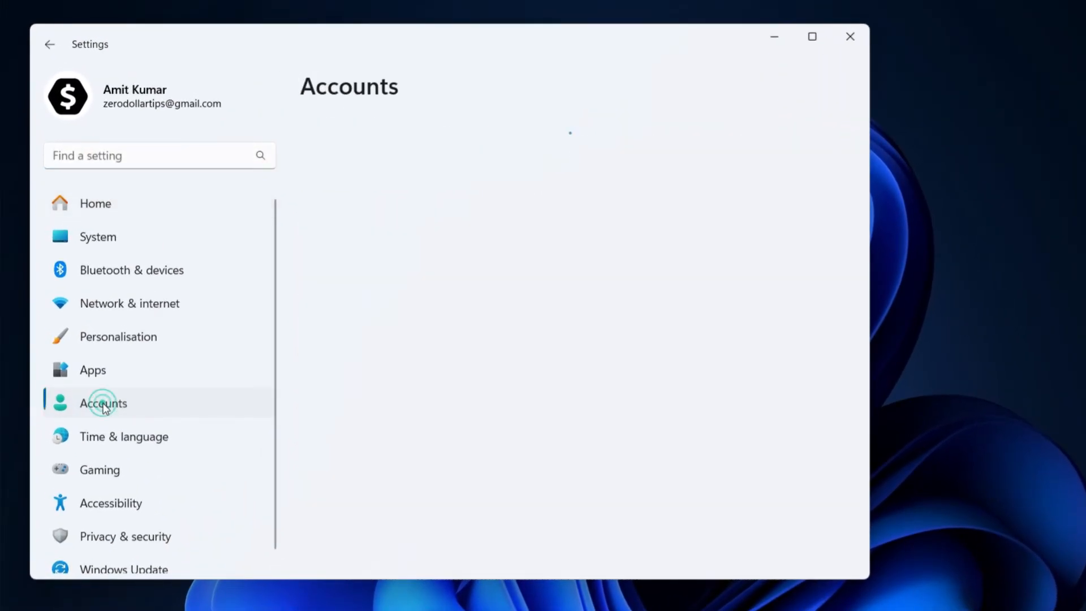
{"action": "left_click_drag", "start_coordinate": [867, 211], "coordinate": [864, 347]}
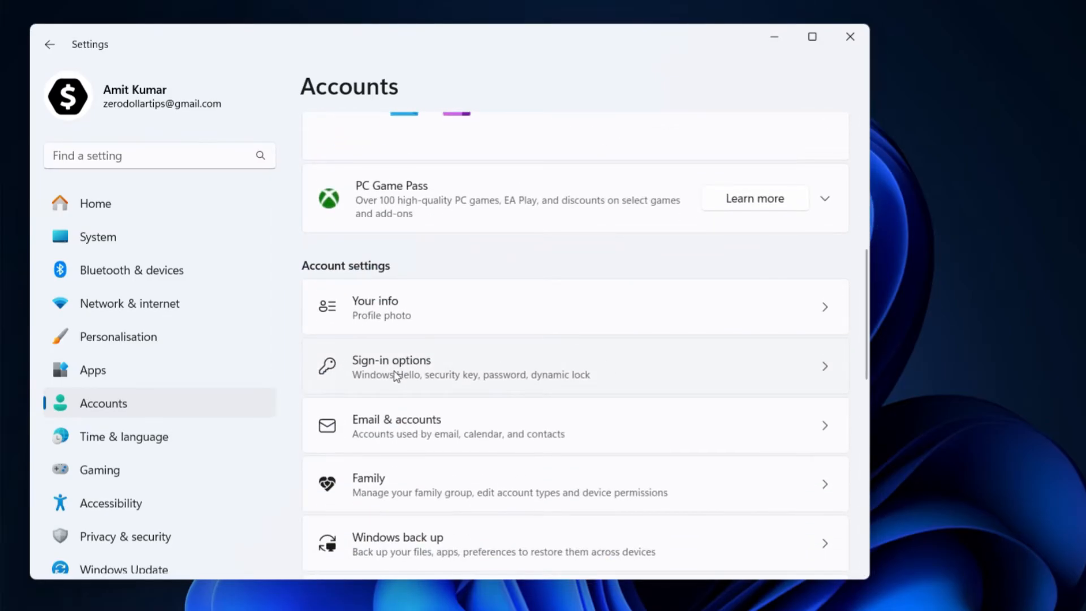
{"action": "left_click", "coordinate": [419, 375]}
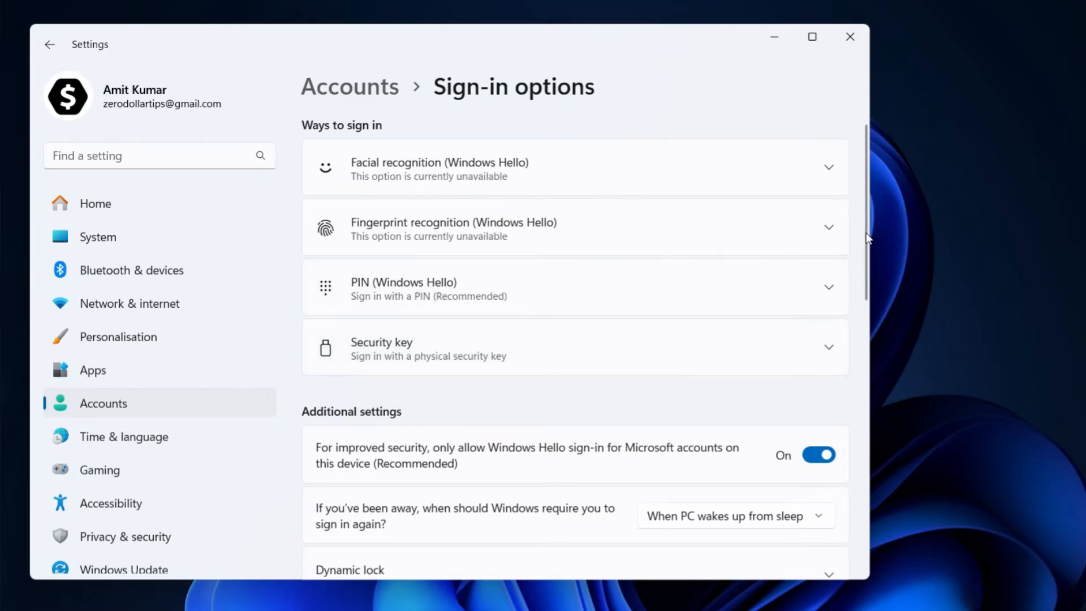
{"action": "scroll", "coordinate": [865, 253], "scroll_direction": "down", "scroll_amount": 1}
{"action": "left_click_drag", "start_coordinate": [864, 253], "coordinate": [841, 339]}
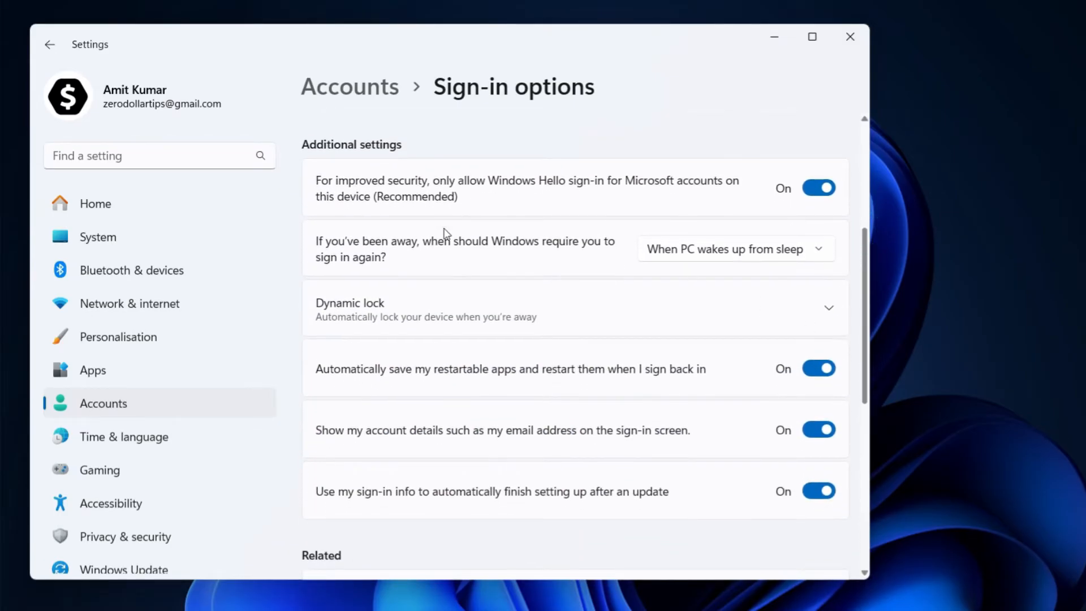
{"action": "left_click", "coordinate": [814, 372]}
{"action": "left_click", "coordinate": [816, 431]}
{"action": "left_click", "coordinate": [820, 492]}
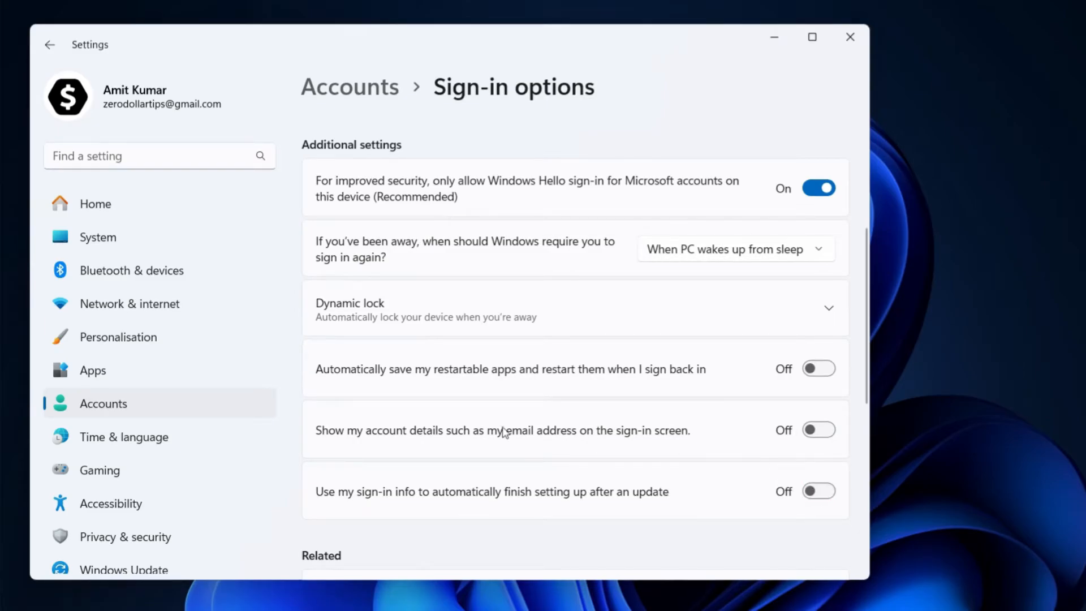
Turn off BSvcUpdater, Microsoft Bing Service and Microsoft Edge in the Startup apps settings, and close Settings
{"action": "left_click", "coordinate": [90, 373]}
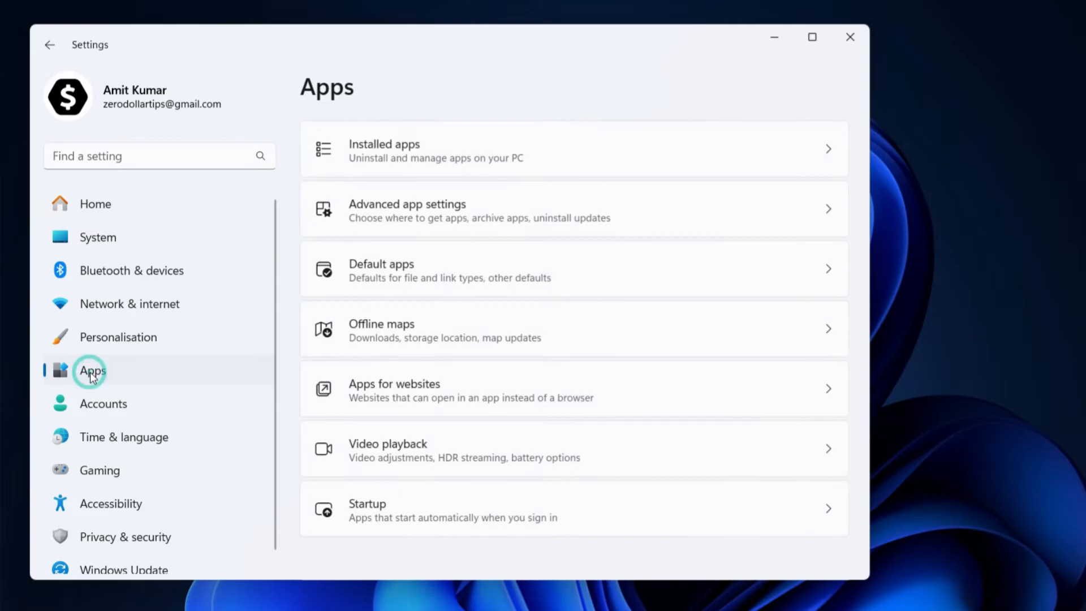
{"action": "left_click", "coordinate": [383, 517]}
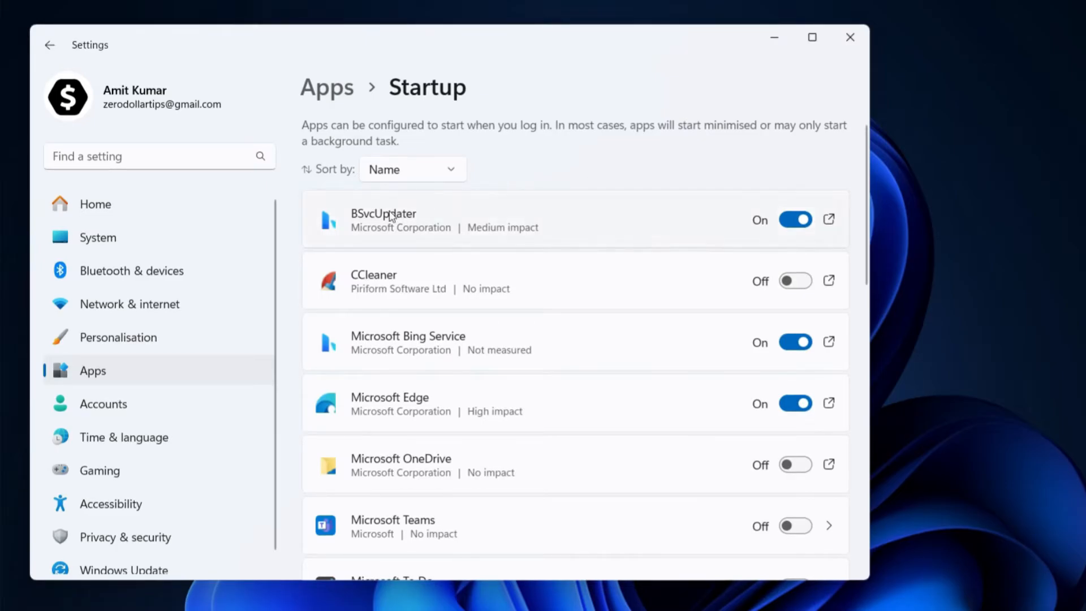
{"action": "left_click", "coordinate": [789, 221]}
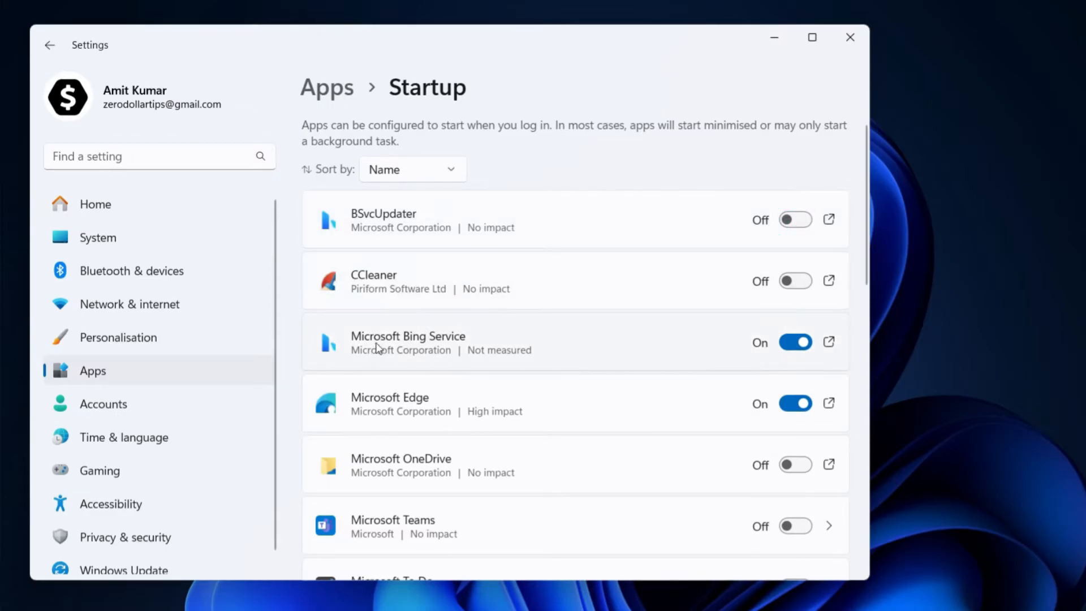
{"action": "left_click", "coordinate": [797, 342]}
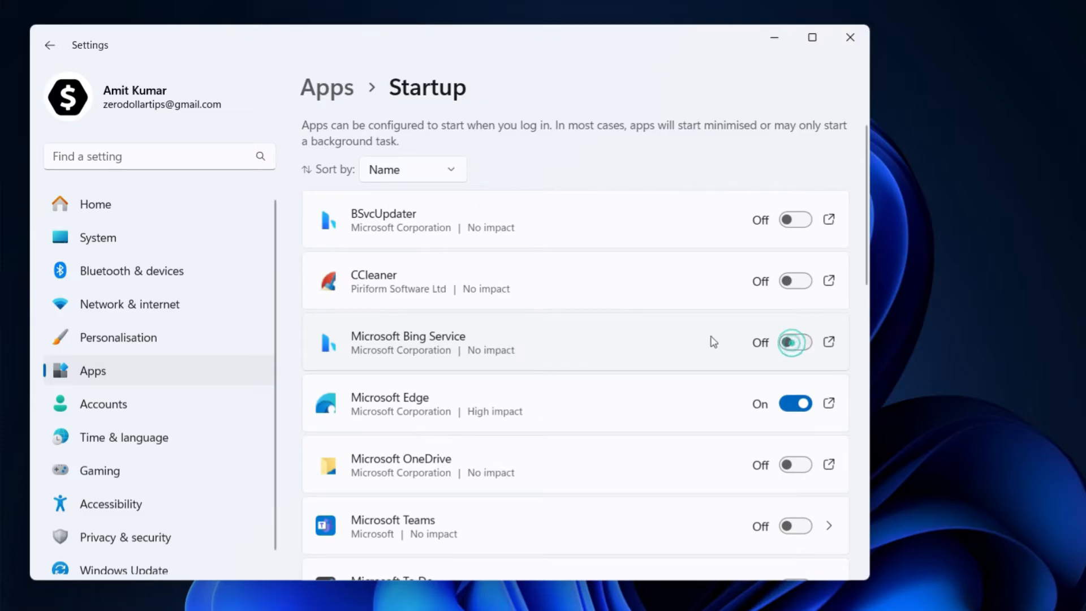
{"action": "left_click_drag", "start_coordinate": [865, 192], "coordinate": [867, 170]}
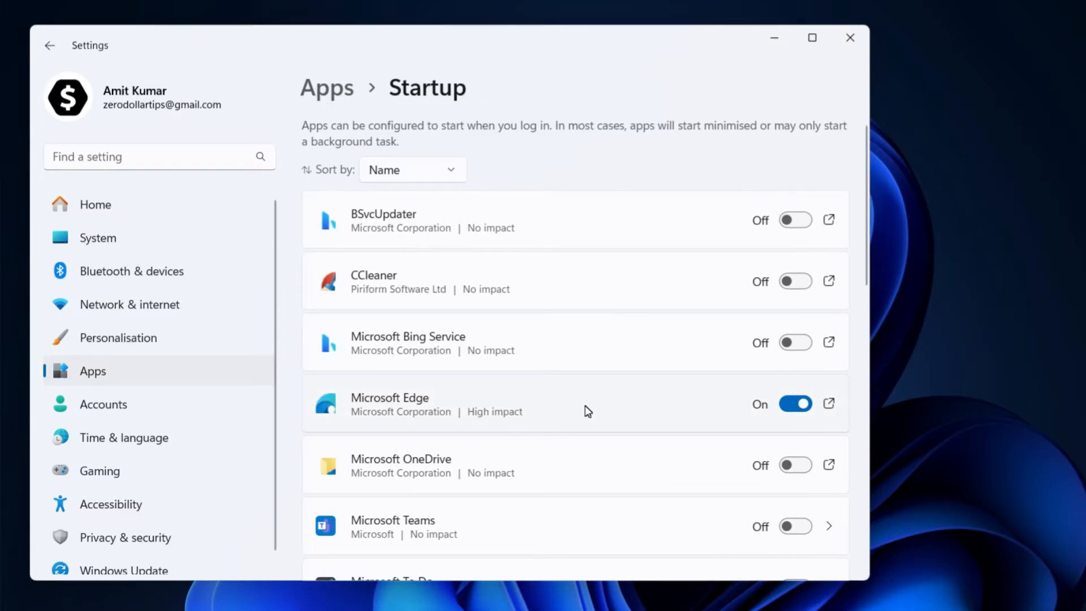
{"action": "left_click", "coordinate": [794, 405]}
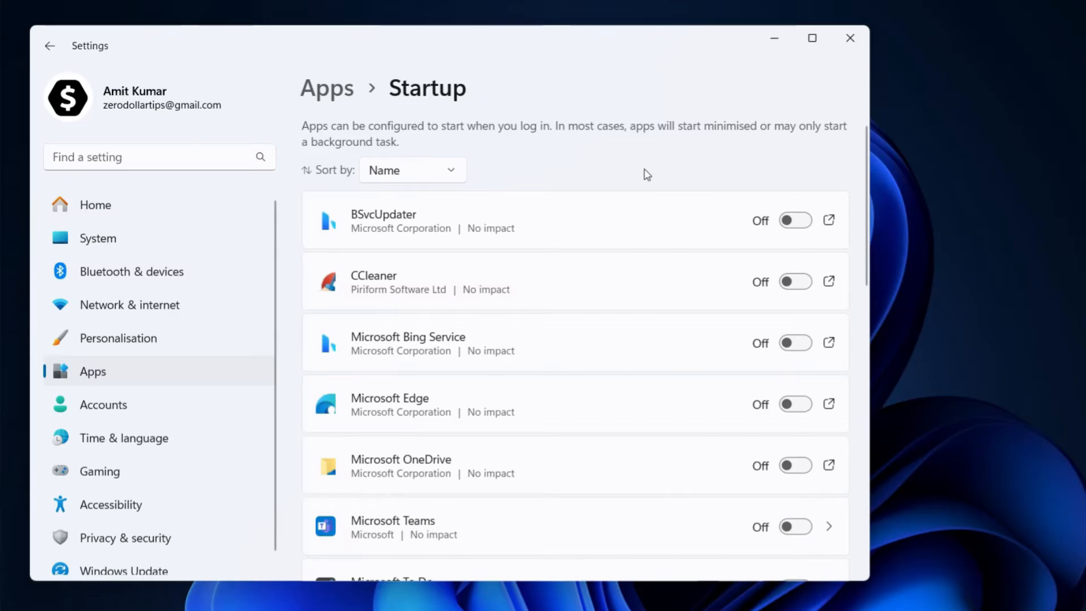
{"action": "left_click", "coordinate": [848, 37]}
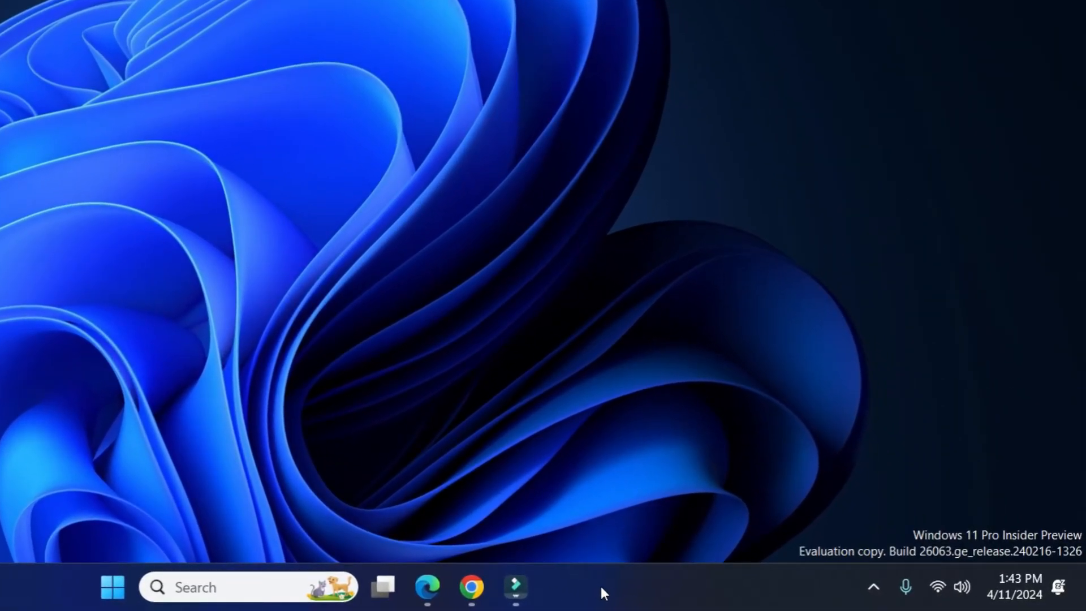
Disable BingSvc.exe, BSvcUpdater.exe and msedge.exe in Task Manager's startup apps, and close Task Manager
{"action": "right_click", "coordinate": [635, 593]}
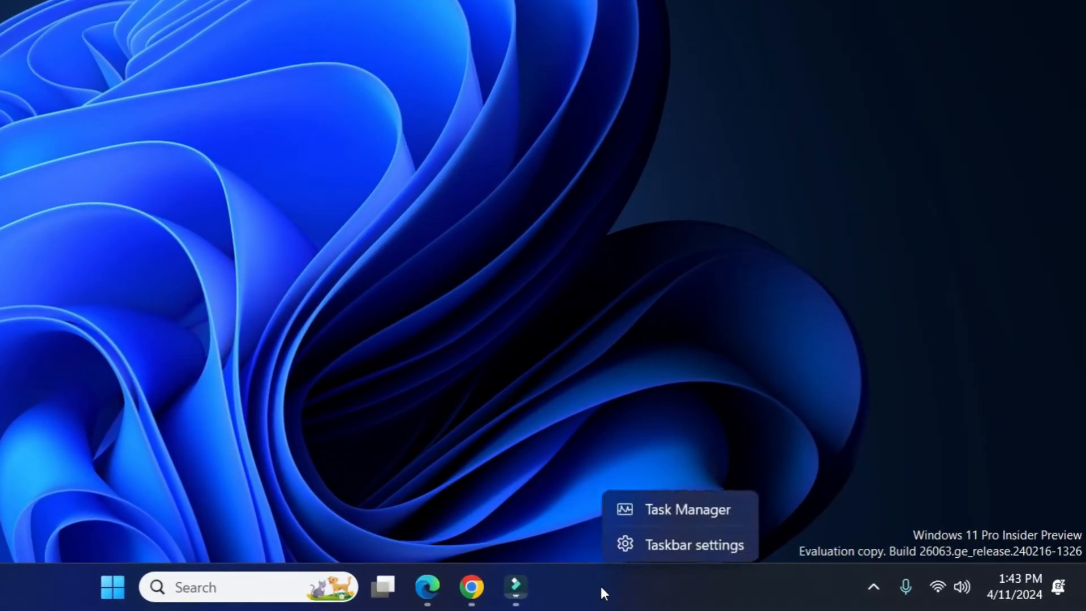
{"action": "left_click", "coordinate": [667, 512]}
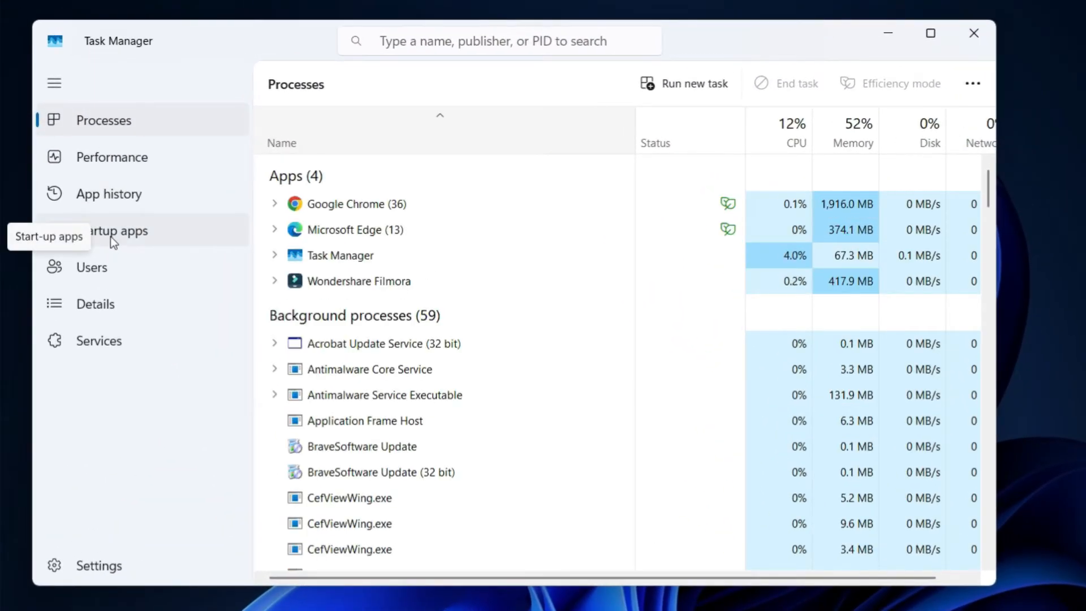
{"action": "left_click", "coordinate": [114, 234]}
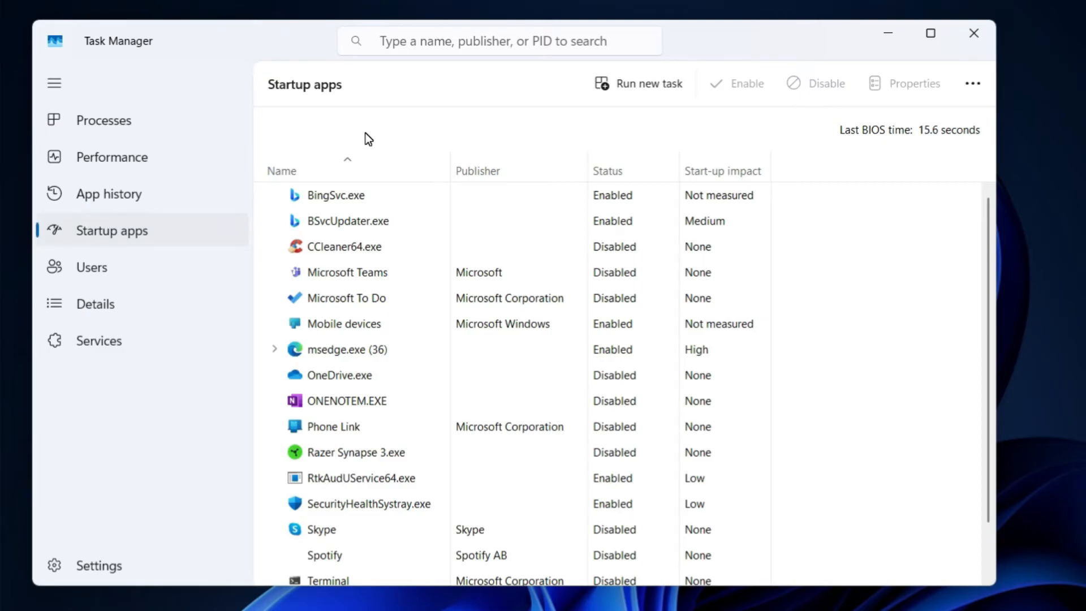
{"action": "right_click", "coordinate": [340, 201]}
{"action": "left_click", "coordinate": [388, 215]}
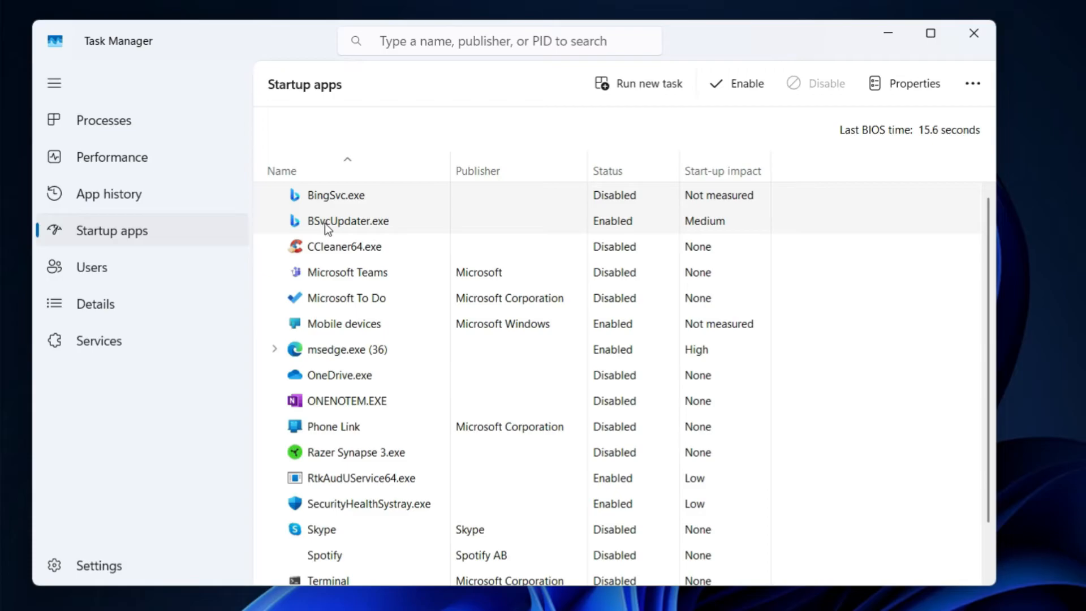
{"action": "right_click", "coordinate": [348, 223]}
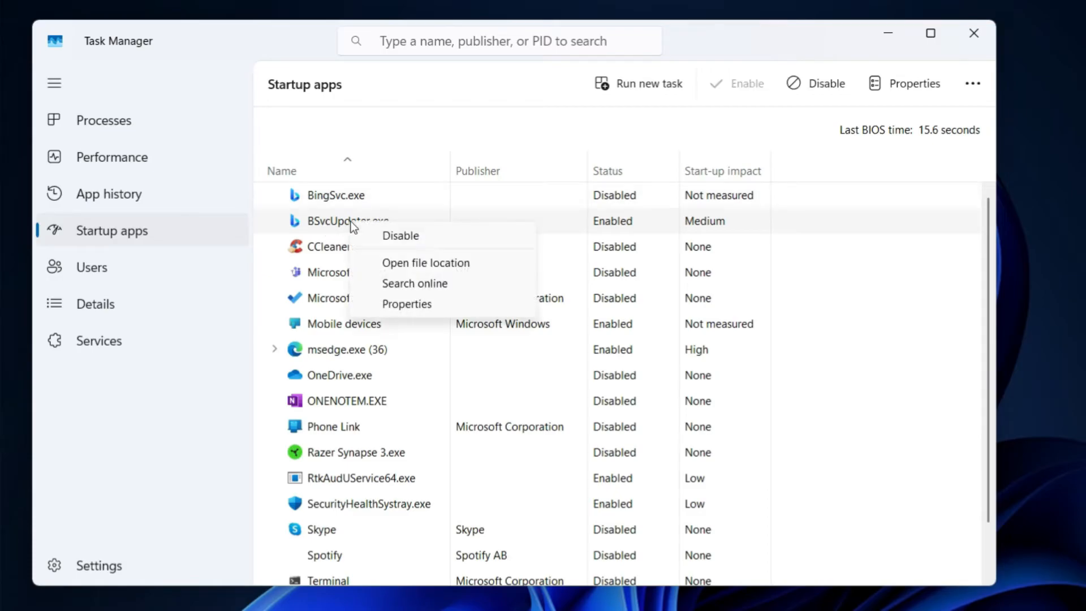
{"action": "left_click", "coordinate": [416, 238]}
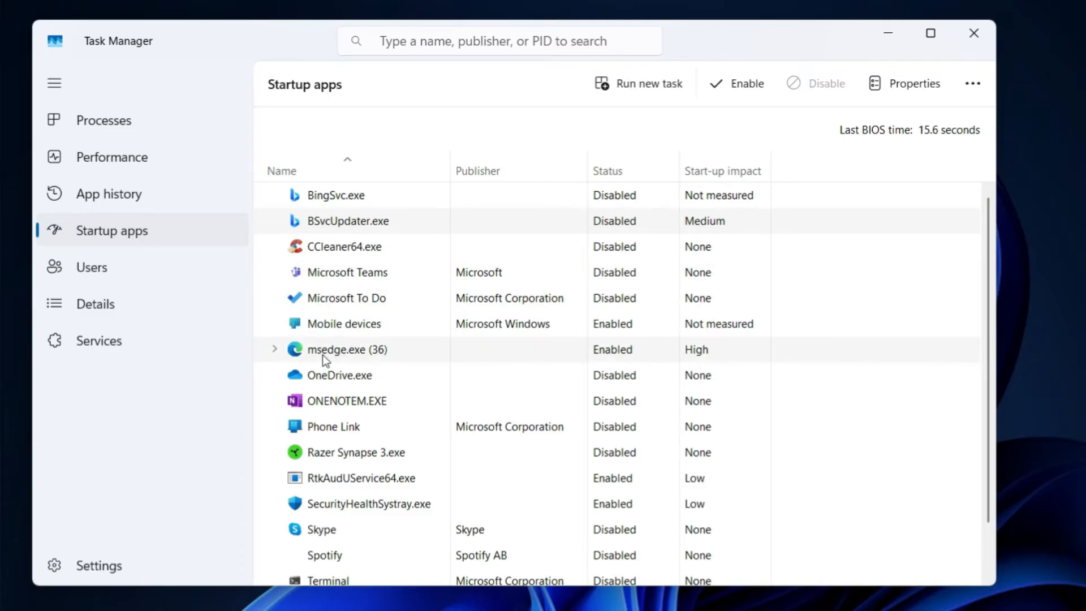
{"action": "right_click", "coordinate": [341, 351]}
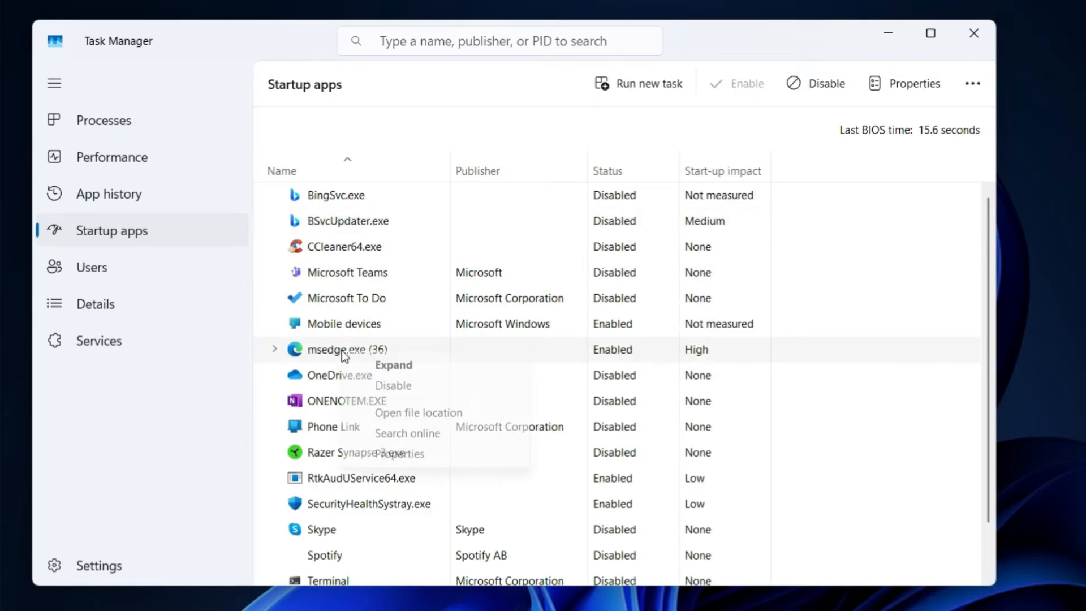
{"action": "left_click", "coordinate": [409, 384]}
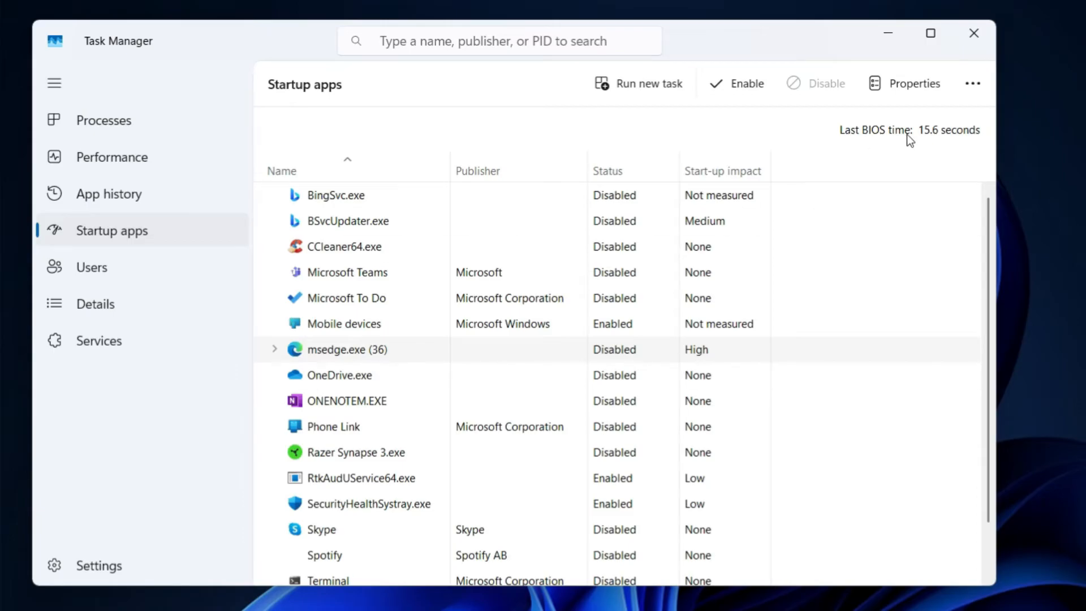
{"action": "left_click", "coordinate": [979, 35]}
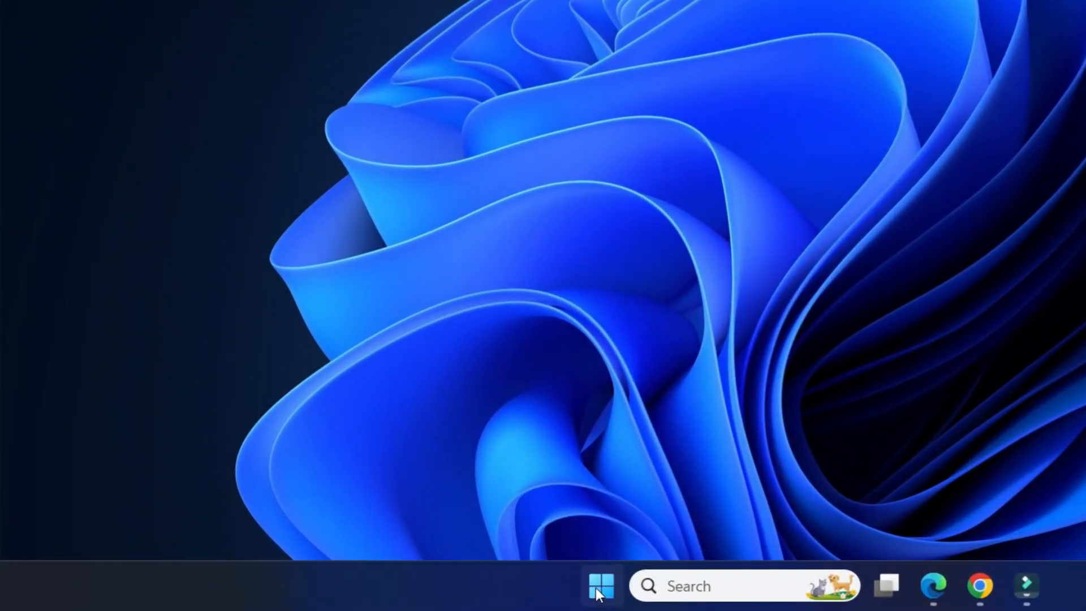
Open the Start-up folder with the Run command shell:startup and delete BSvcUpdater.exe from it
{"action": "right_click", "coordinate": [596, 589]}
{"action": "left_click", "coordinate": [534, 464]}
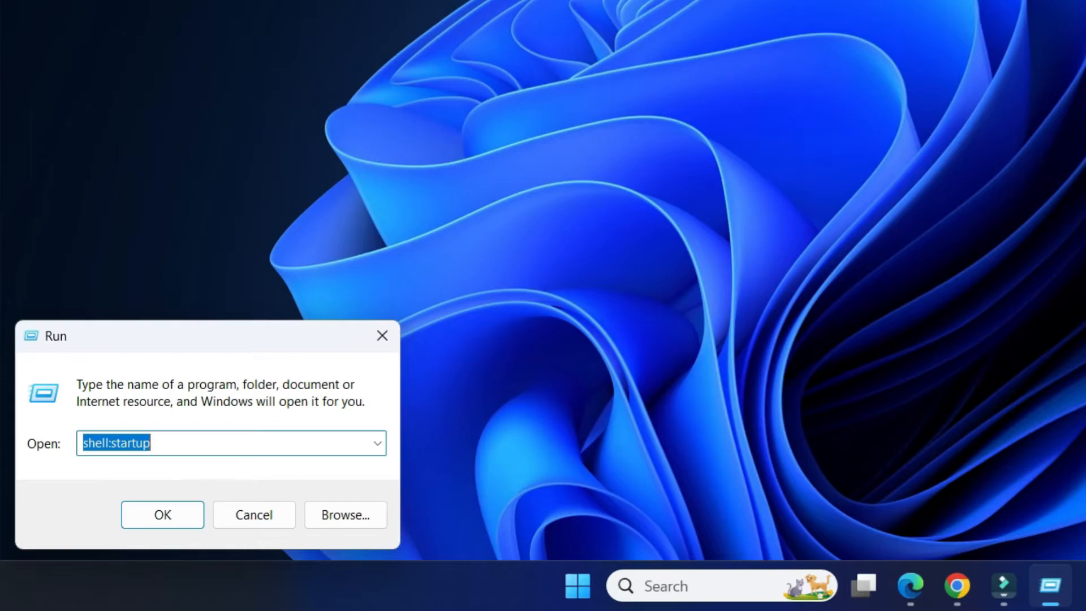
{"action": "type", "text": "shell:"}
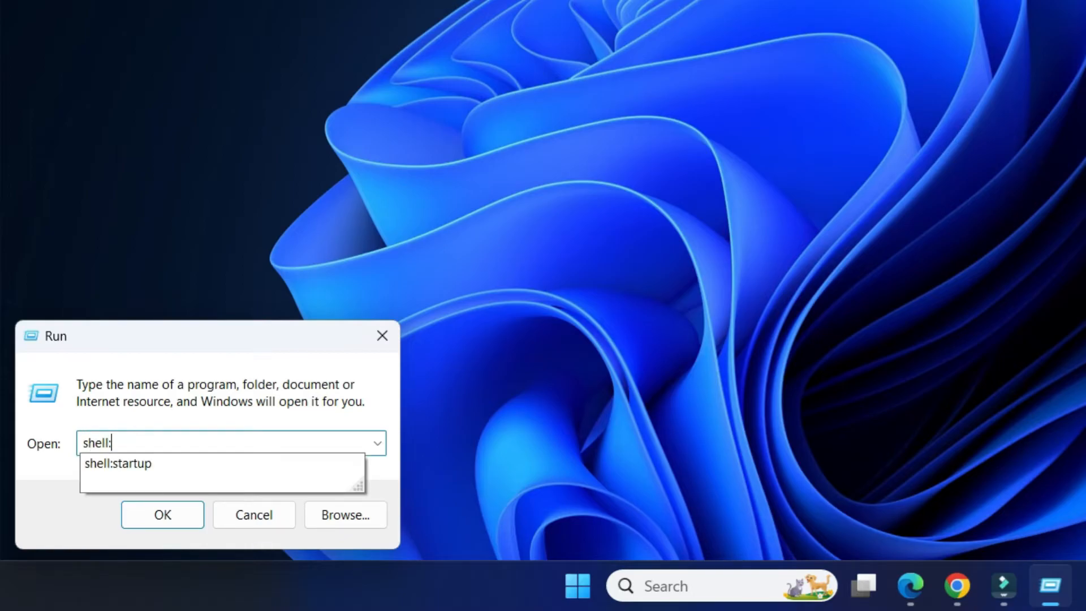
{"action": "type", "text": "startup"}
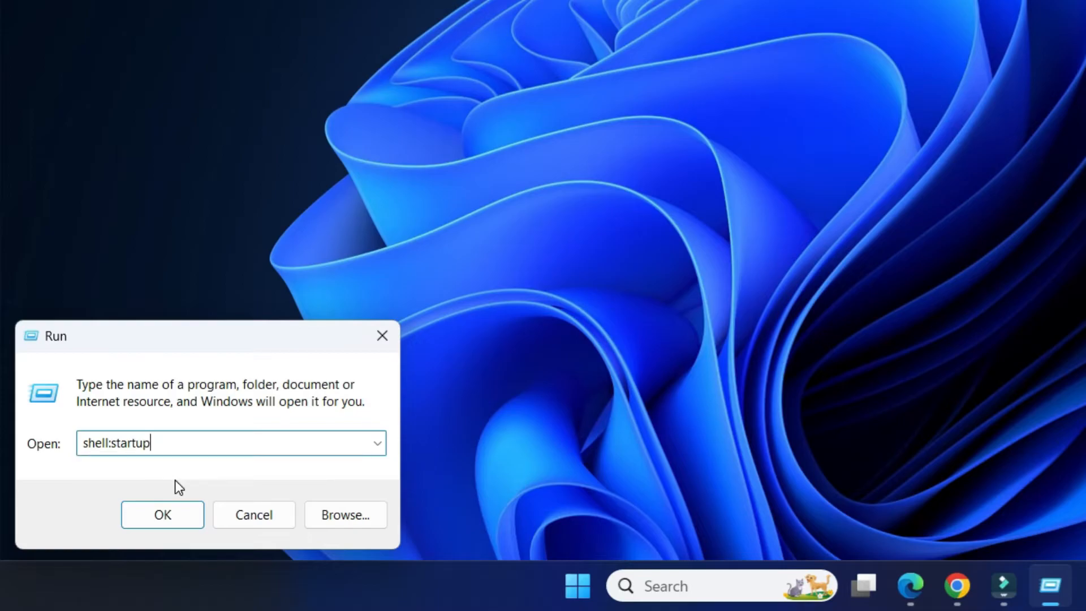
{"action": "key", "text": "Return"}
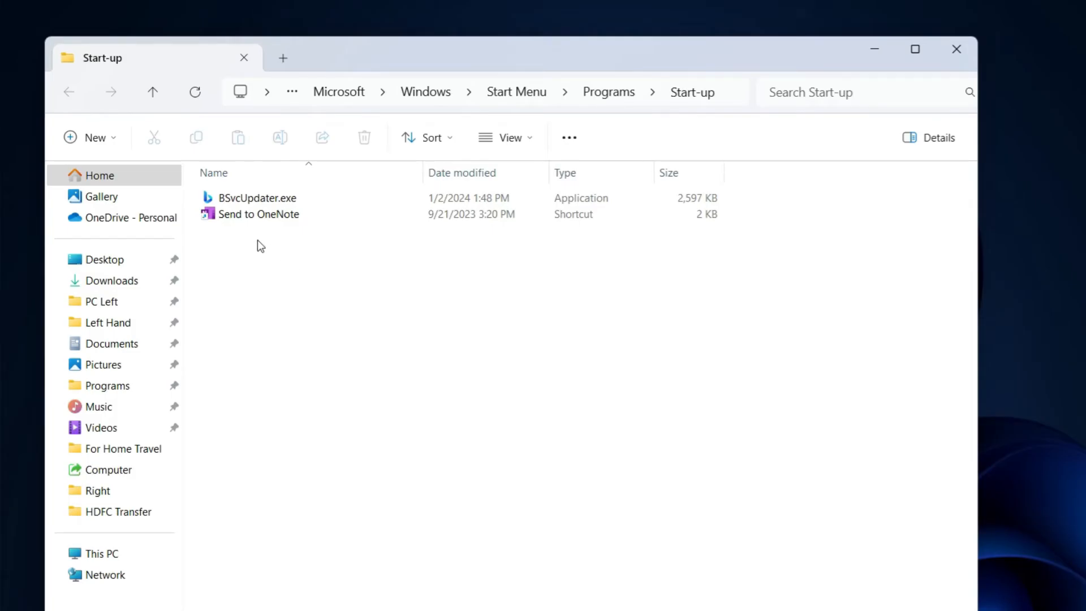
{"action": "right_click", "coordinate": [267, 201]}
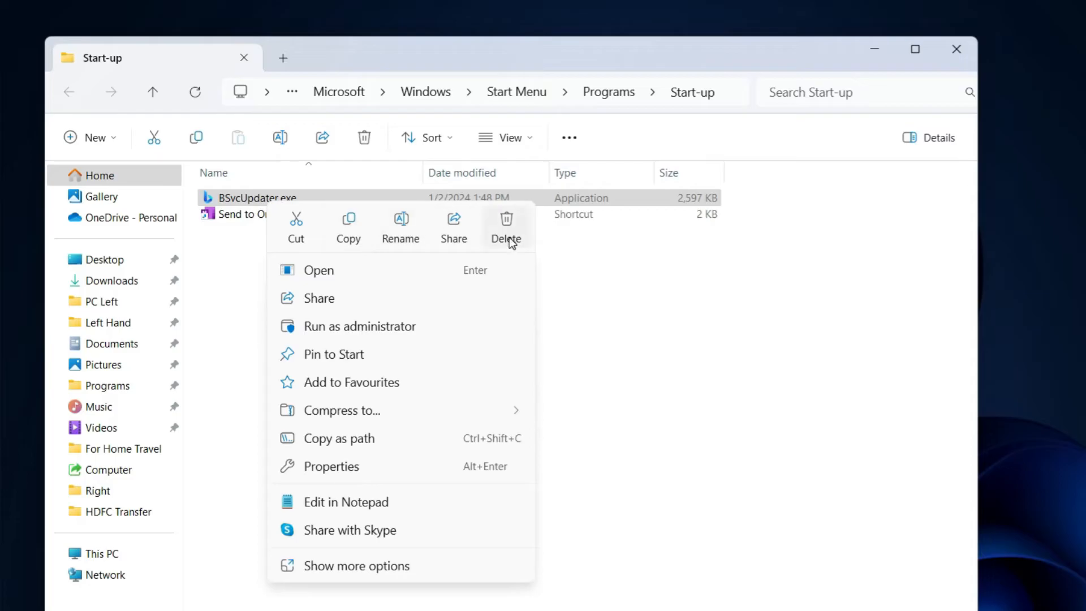
{"action": "left_click", "coordinate": [507, 238]}
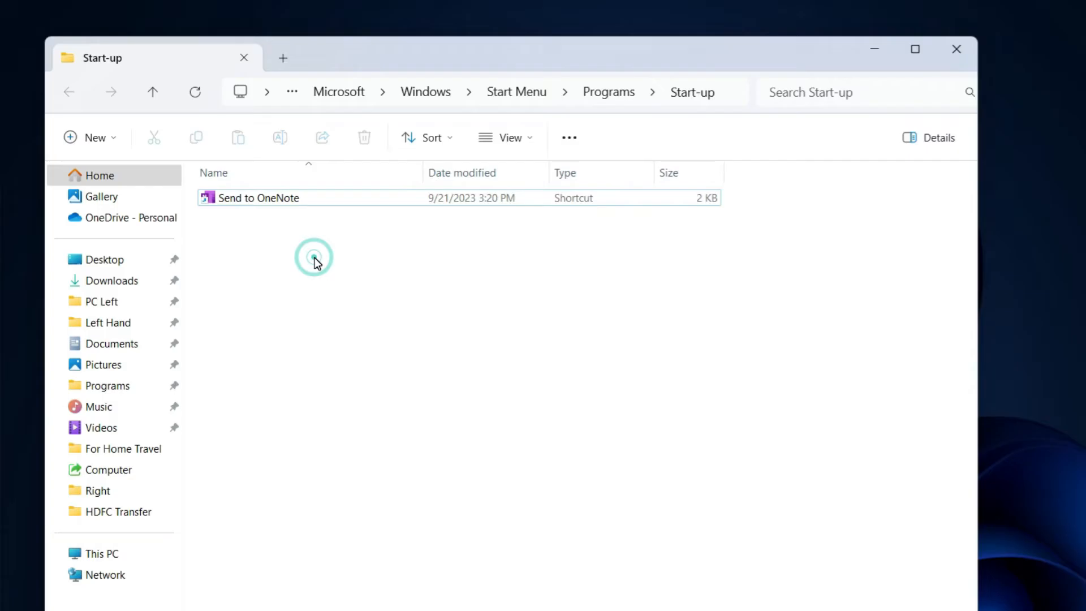
{"action": "left_click", "coordinate": [771, 458]}
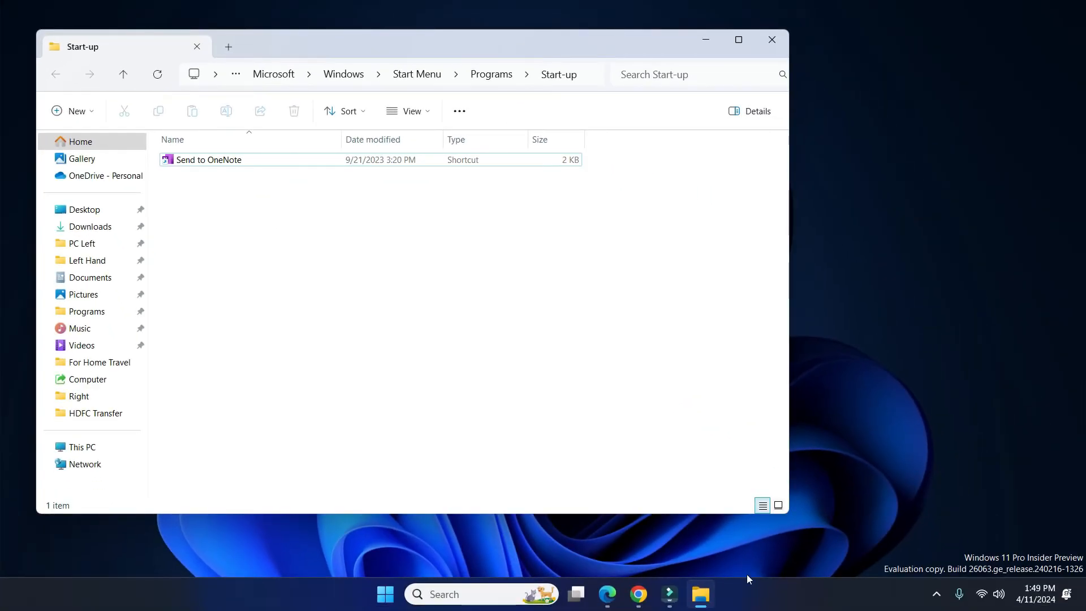
Check Task Manager's startup apps for remaining Bing and Edge entries, and close Task Manager and the Start-up folder
{"action": "right_click", "coordinate": [755, 595]}
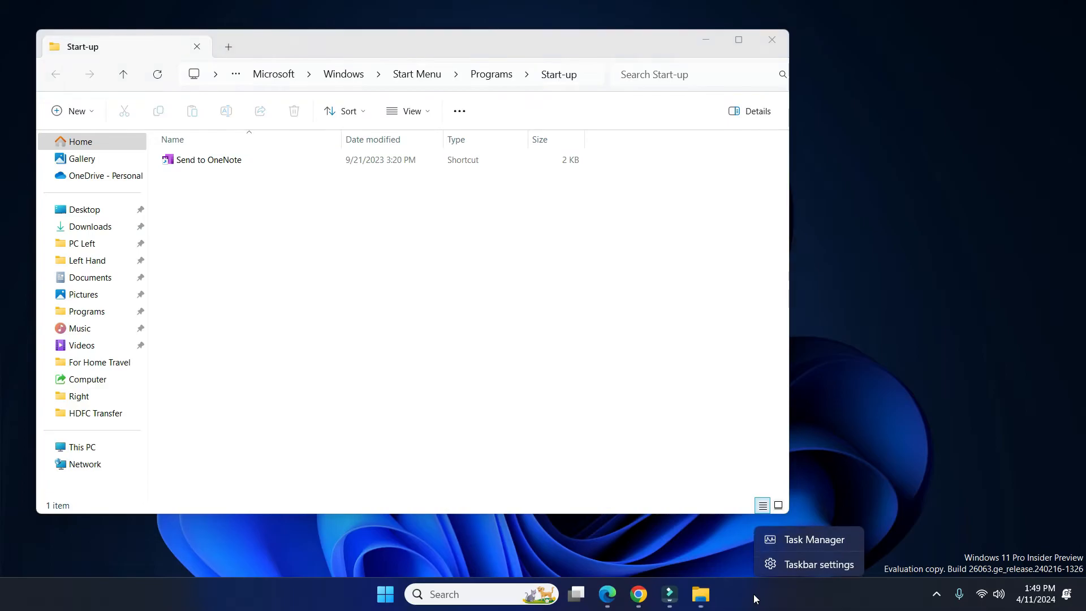
{"action": "left_click", "coordinate": [806, 540]}
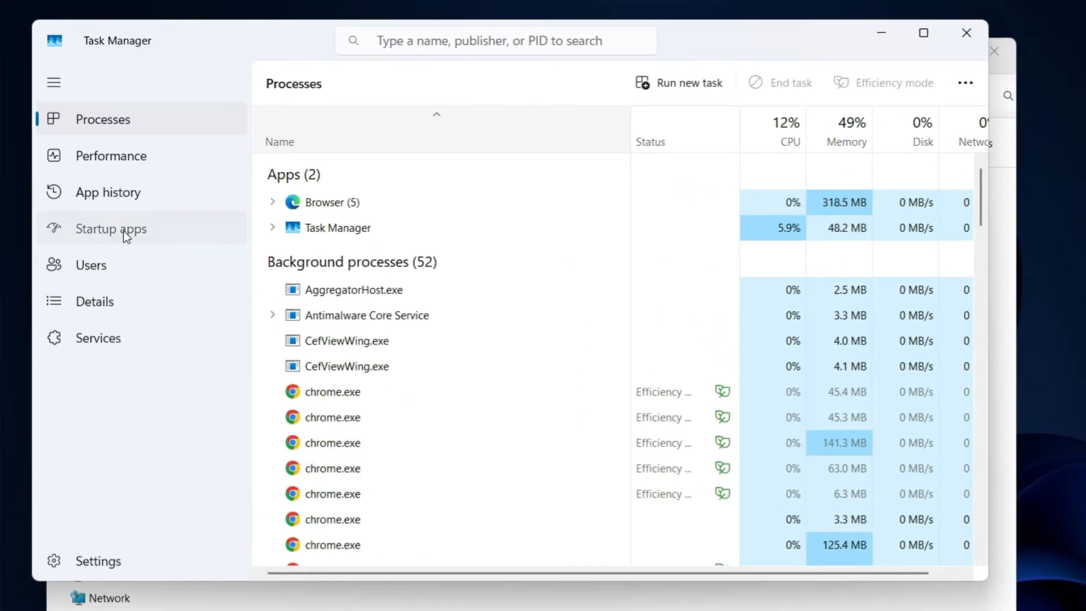
{"action": "left_click", "coordinate": [120, 226]}
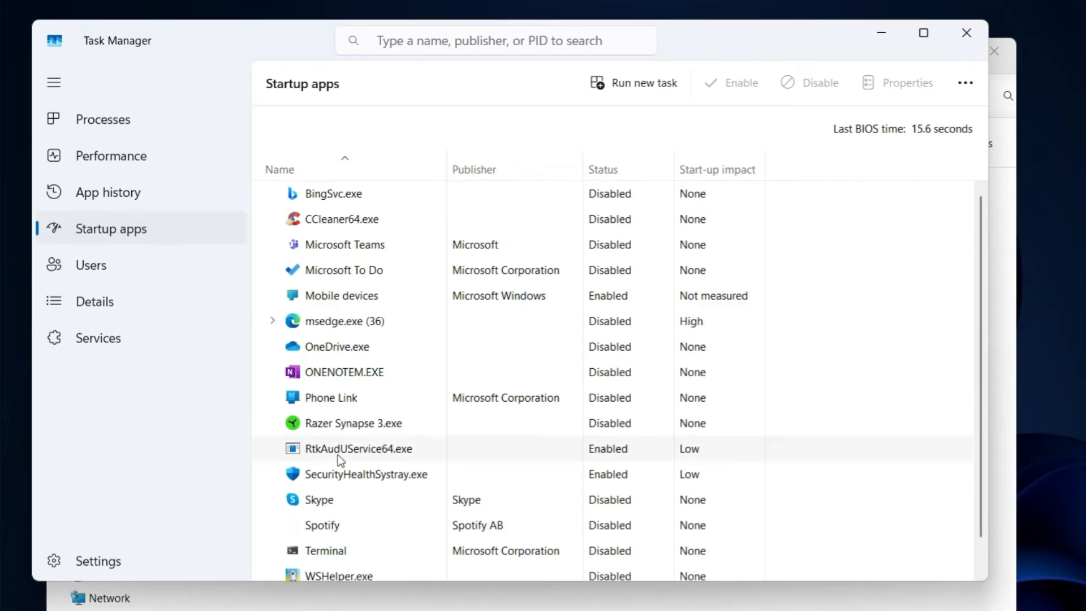
{"action": "left_click", "coordinate": [965, 29]}
{"action": "left_click", "coordinate": [999, 54]}
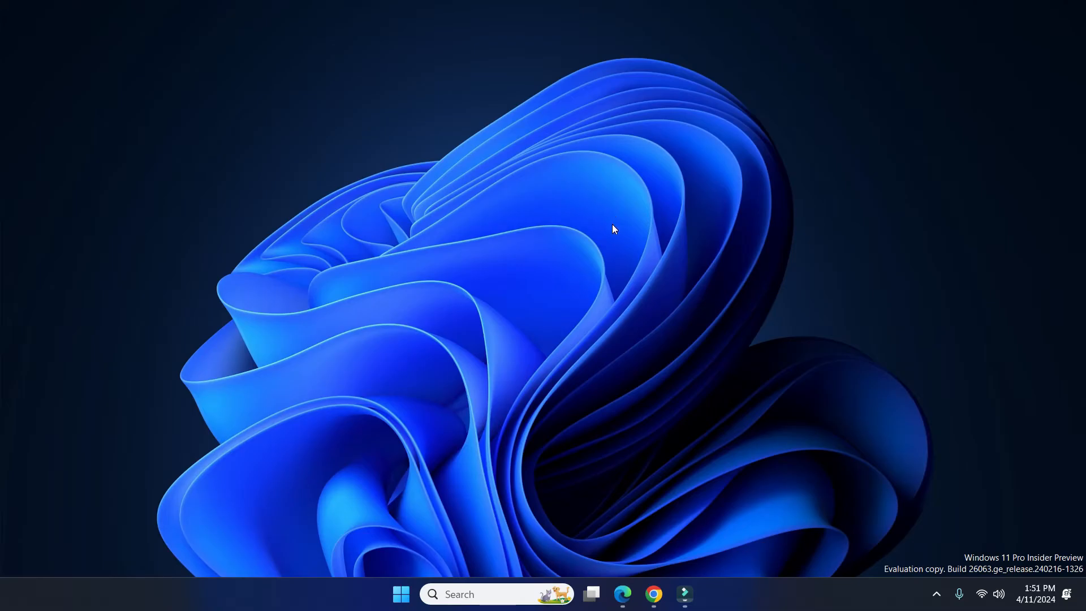
In Microsoft Edge's start, home and new tabs settings, turn off automatically opening Edge at Windows sign-in, and close Edge
{"action": "left_click", "coordinate": [619, 584]}
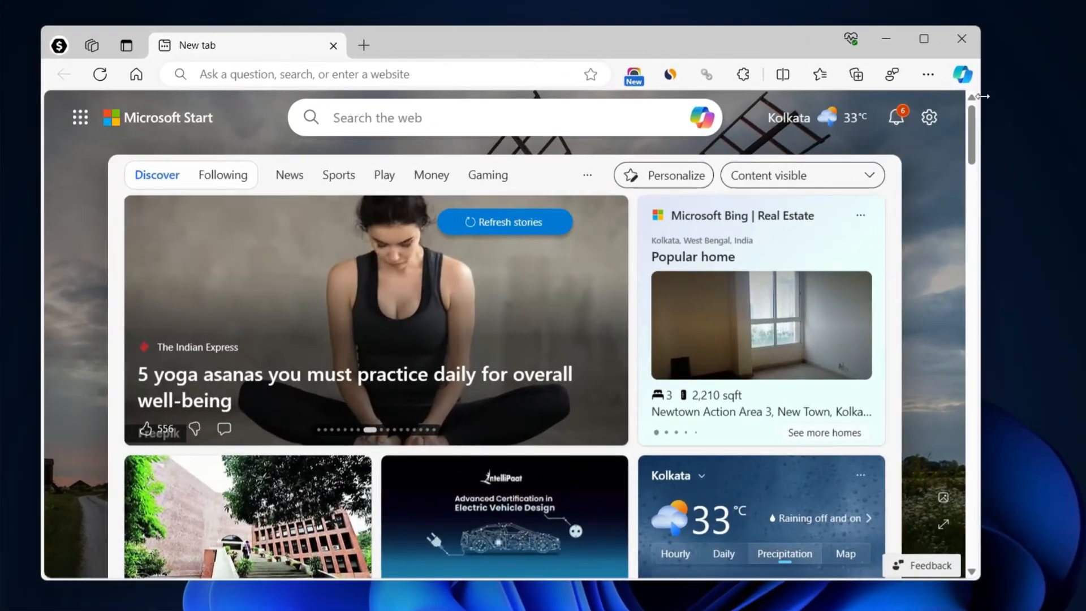
{"action": "left_click", "coordinate": [923, 74]}
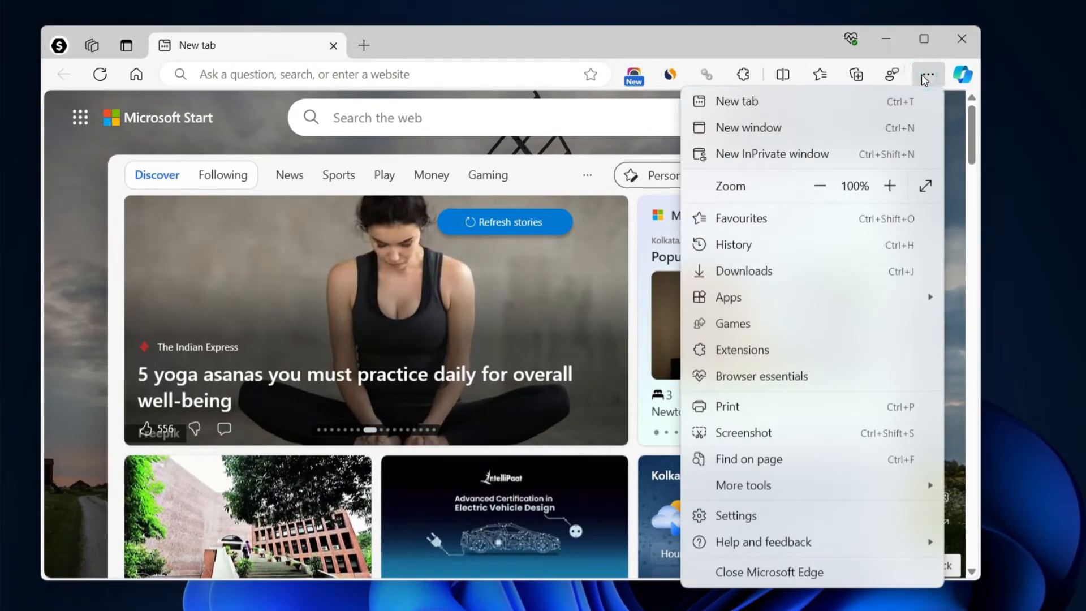
{"action": "left_click", "coordinate": [749, 523]}
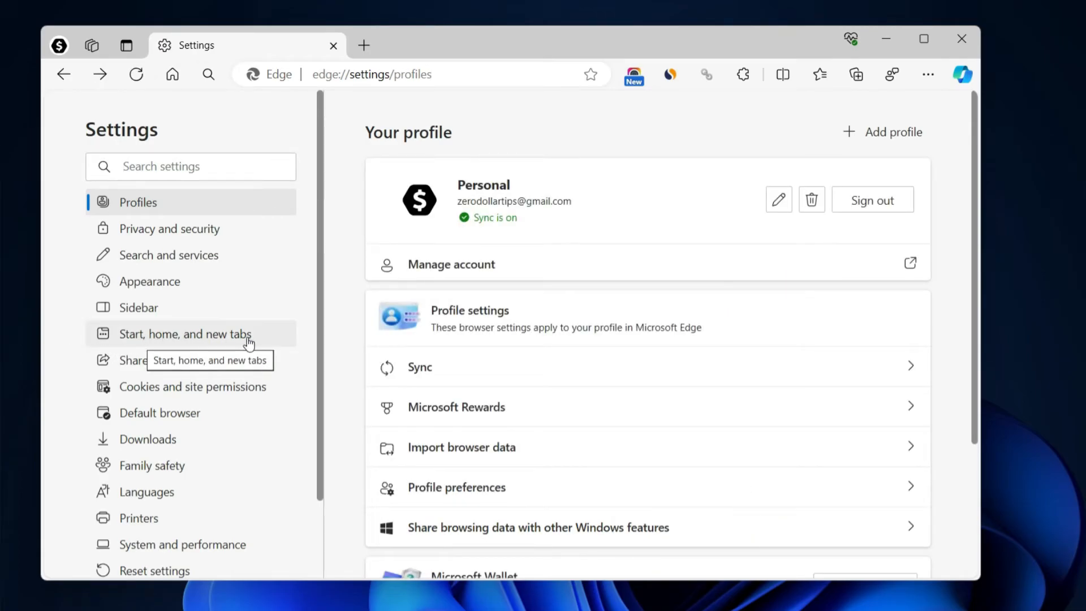
{"action": "left_click", "coordinate": [182, 336]}
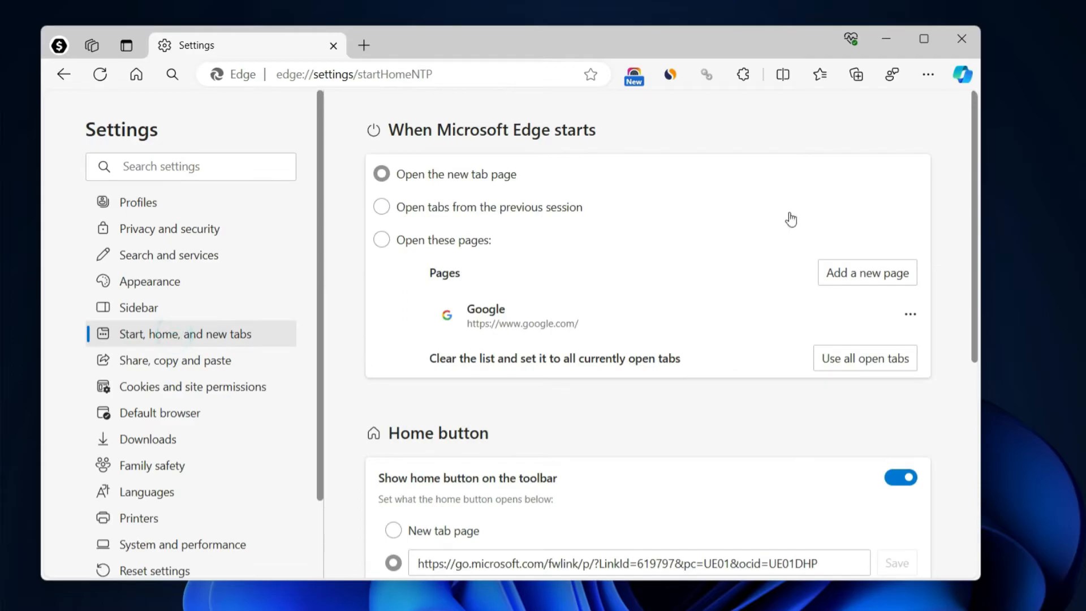
{"action": "left_click_drag", "start_coordinate": [974, 134], "coordinate": [962, 404]}
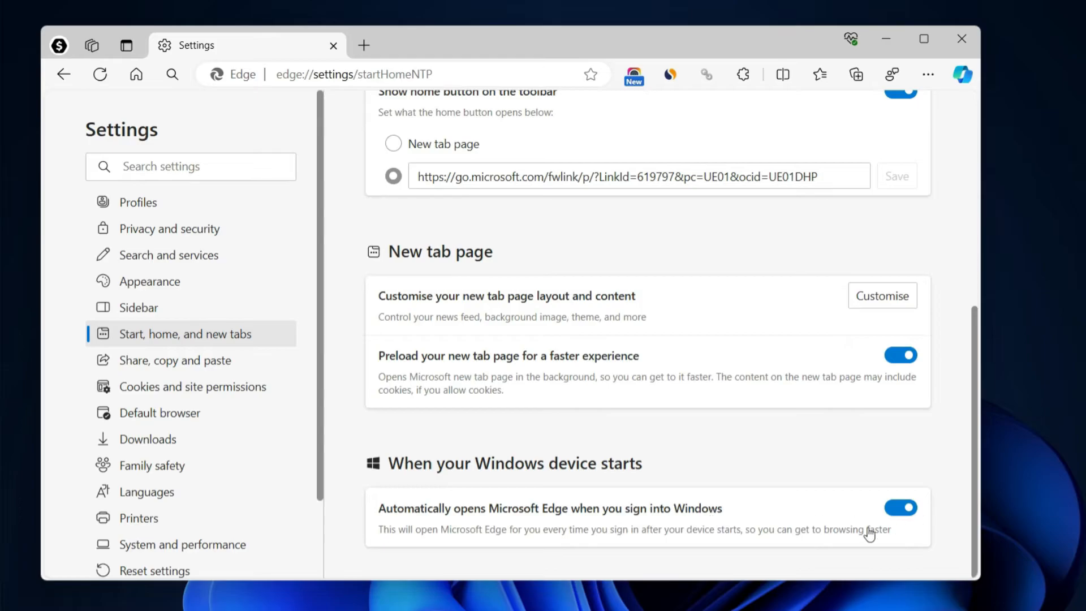
{"action": "left_click", "coordinate": [900, 507]}
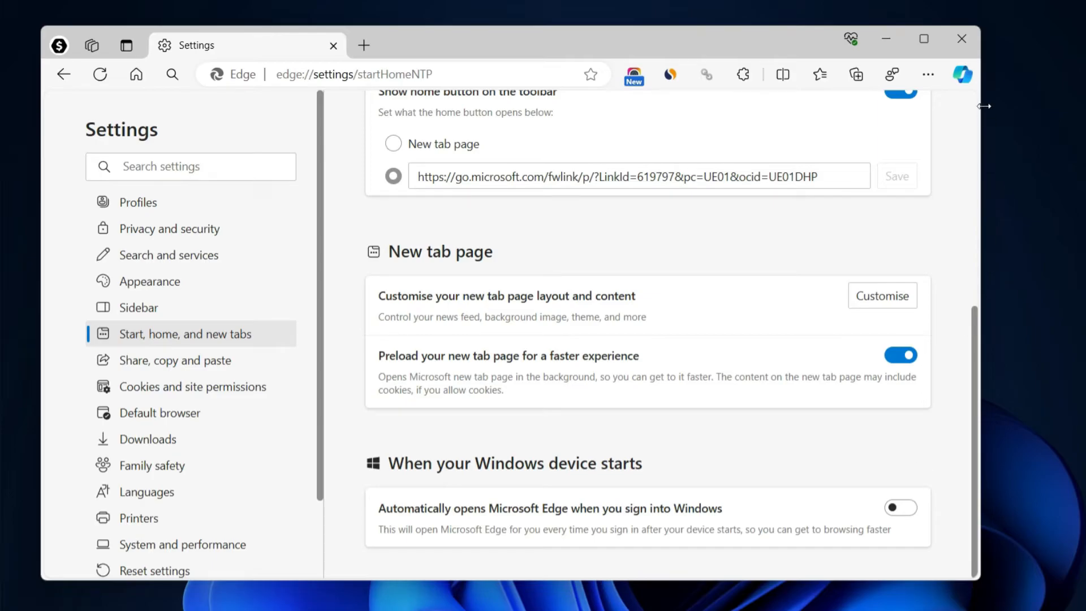
{"action": "left_click", "coordinate": [962, 39]}
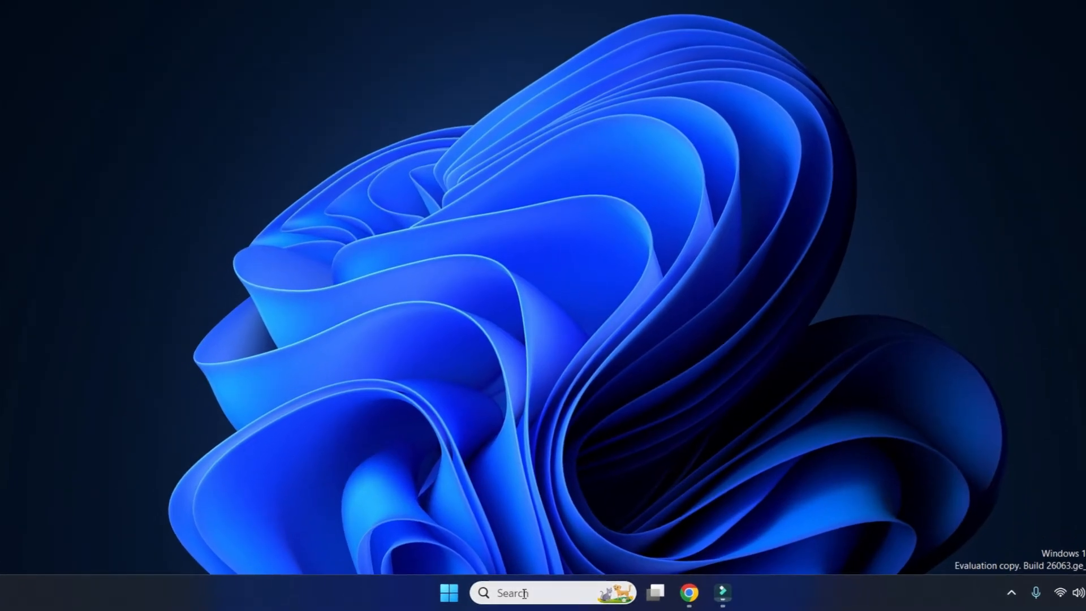
Open the Task Scheduler Library, enlarge its task list and widen the Name column to show full task names
{"action": "left_click", "coordinate": [515, 594]}
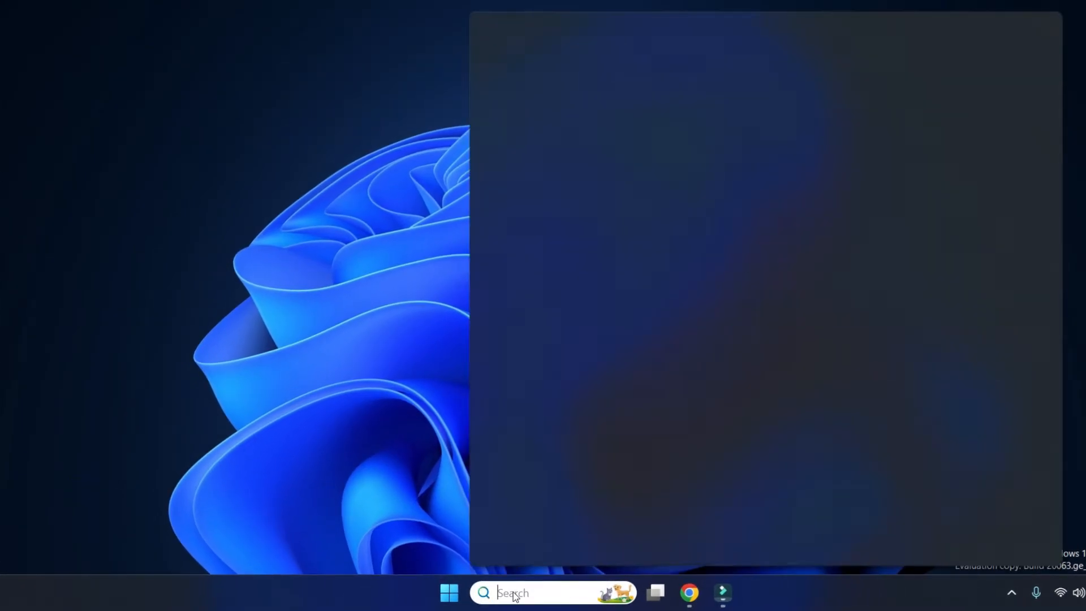
{"action": "type", "text": "task"}
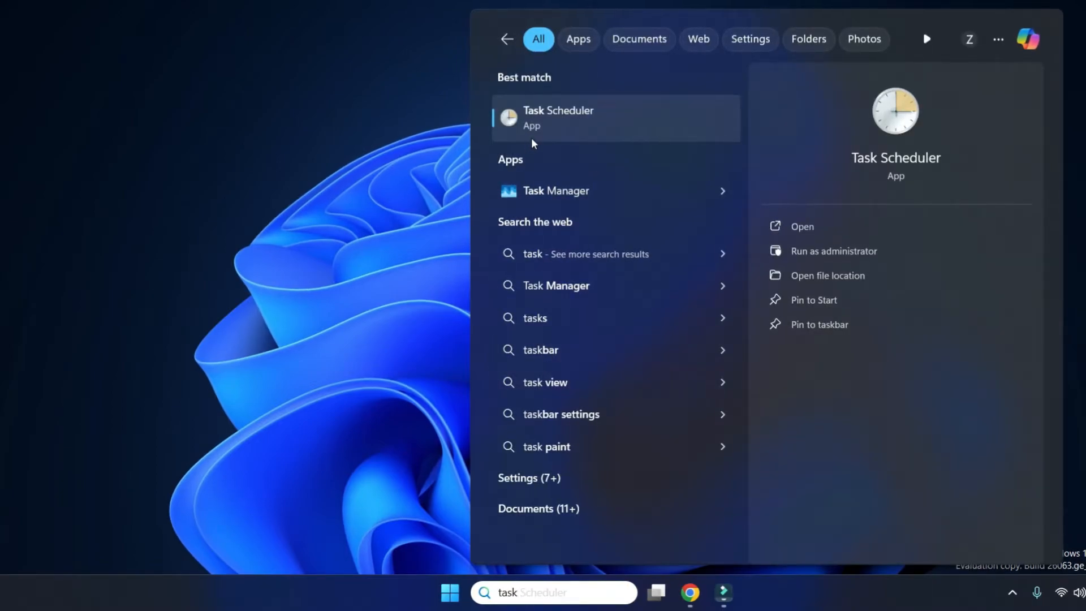
{"action": "left_click", "coordinate": [543, 126]}
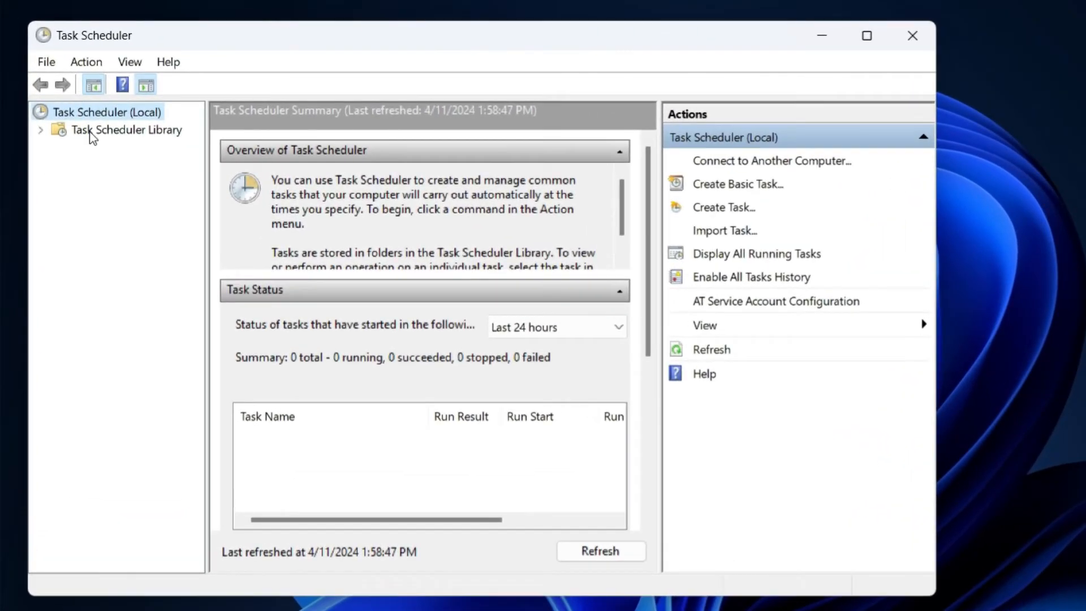
{"action": "left_click", "coordinate": [83, 113]}
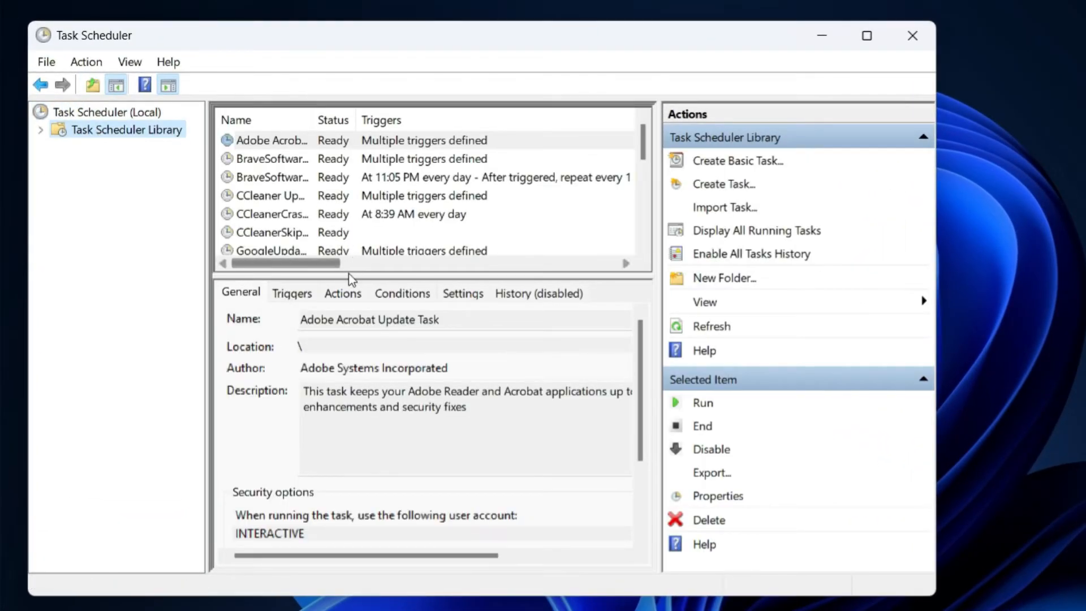
{"action": "left_click_drag", "start_coordinate": [354, 276], "coordinate": [359, 429]}
{"action": "left_click_drag", "start_coordinate": [312, 117], "coordinate": [479, 130]}
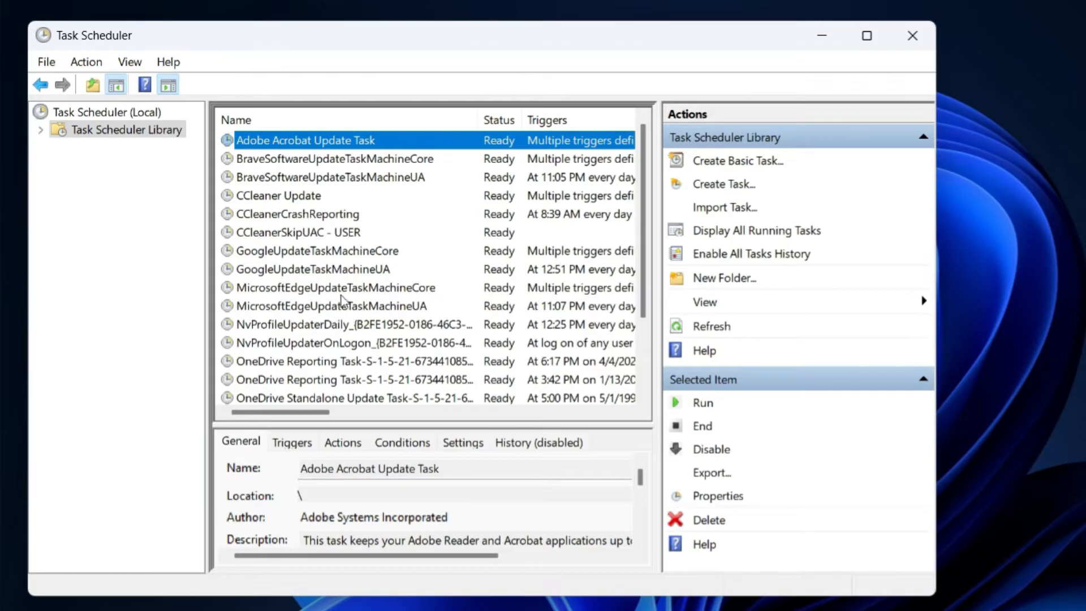
Disable the scheduled tasks MicrosoftEdgeUpdateTaskMachineCore and MicrosoftEdgeUpdateTaskMachineUA
{"action": "left_click", "coordinate": [285, 289]}
{"action": "right_click", "coordinate": [286, 287]}
{"action": "left_click", "coordinate": [338, 345]}
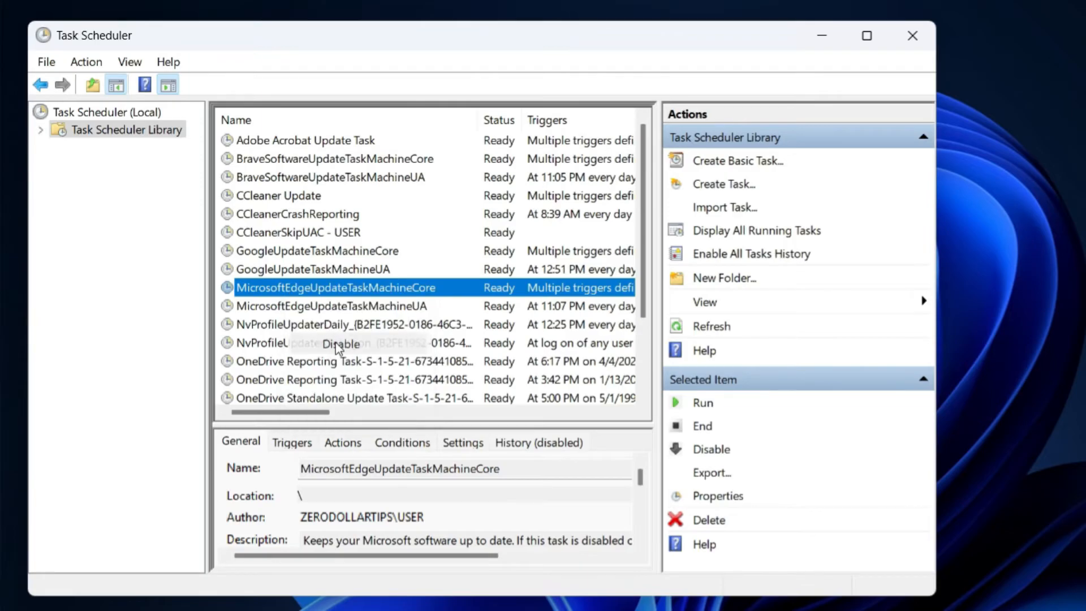
{"action": "right_click", "coordinate": [288, 309]}
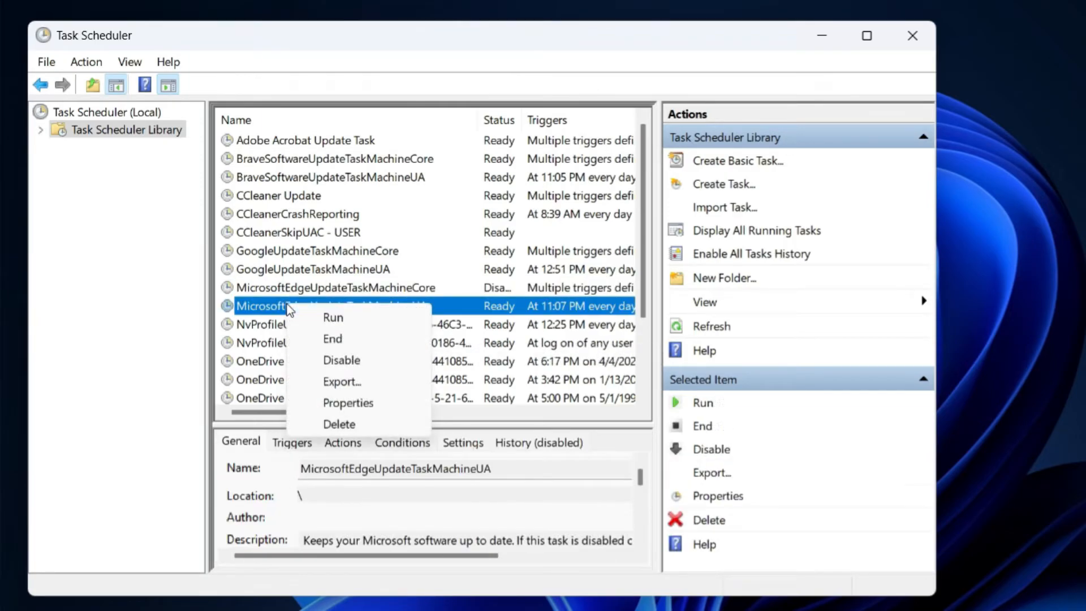
{"action": "left_click", "coordinate": [335, 363]}
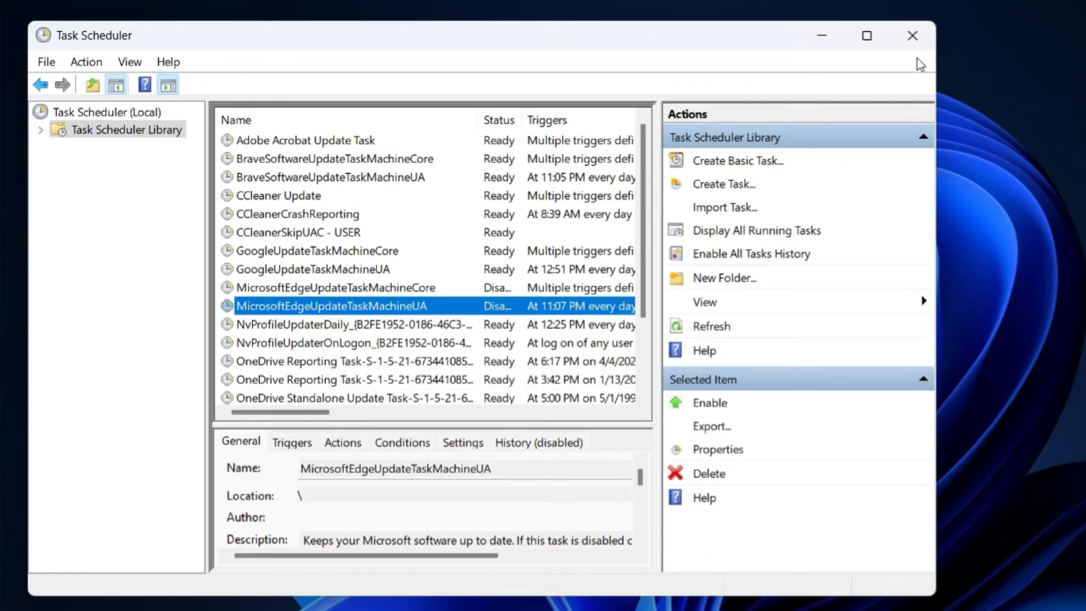
Close Task Scheduler and restart the PC to apply the disabled Edge update tasks
{"action": "left_click", "coordinate": [912, 36]}
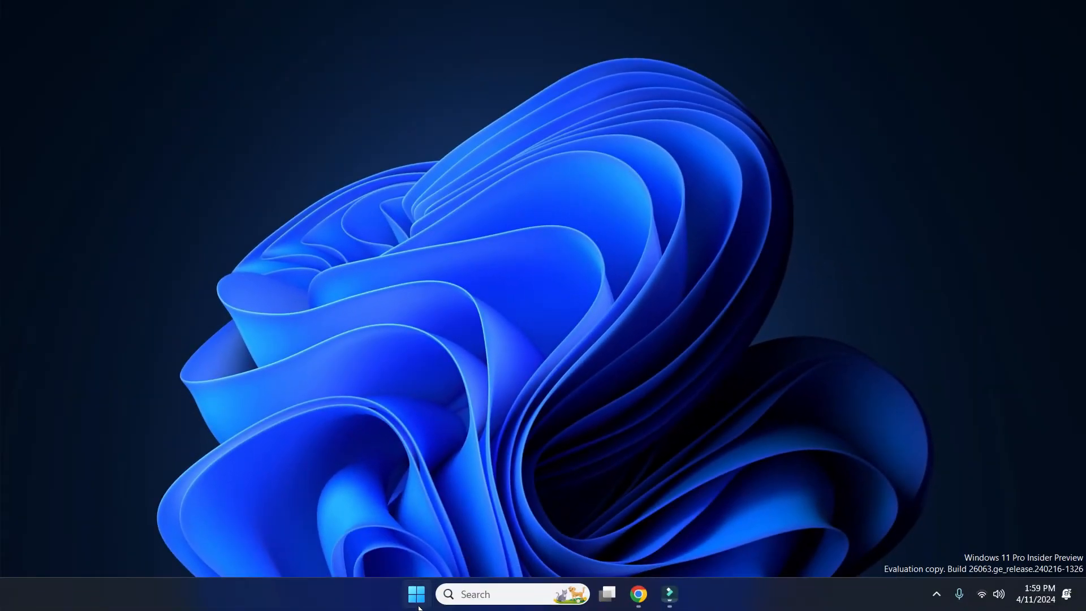
{"action": "left_click", "coordinate": [421, 600]}
{"action": "left_click", "coordinate": [727, 550]}
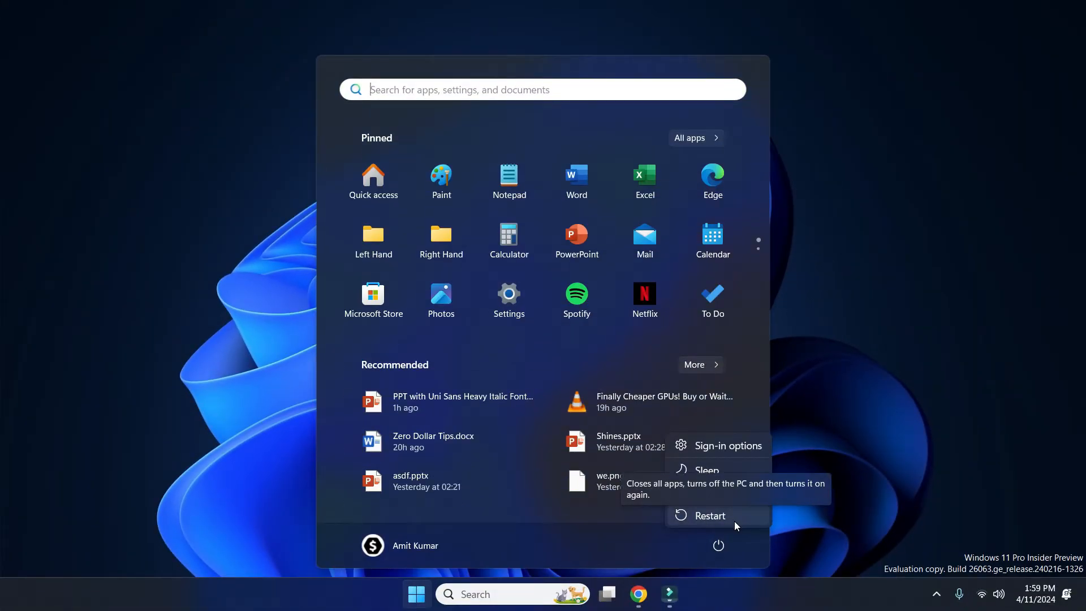
{"action": "left_click", "coordinate": [734, 521]}
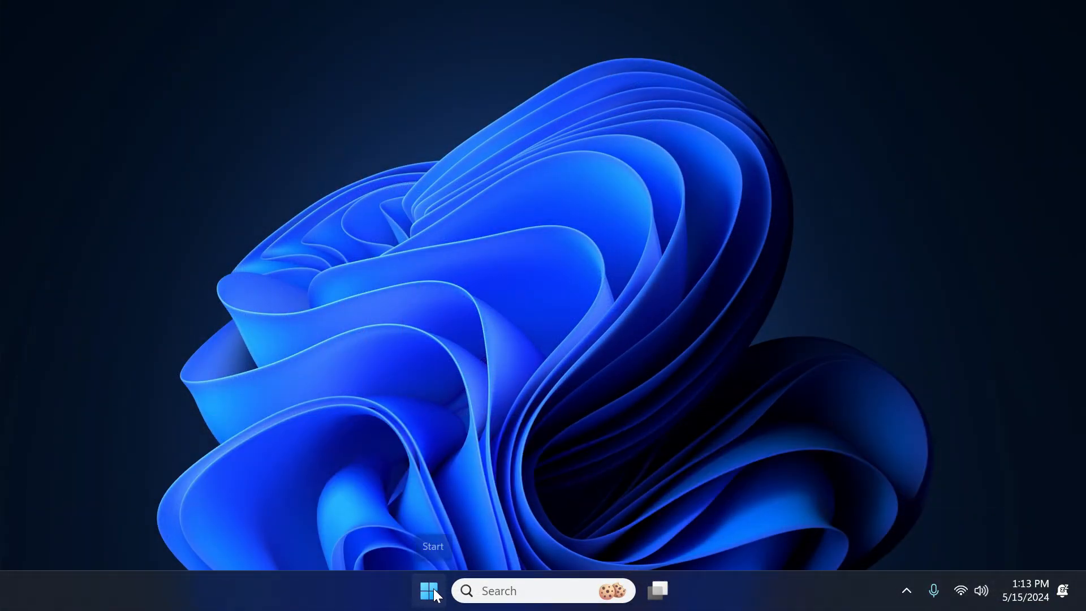
In the Windows Settings for startup apps, turn off CCleaner and Microsoft Teams (personal)
{"action": "right_click", "coordinate": [433, 589]}
{"action": "left_click", "coordinate": [394, 409]}
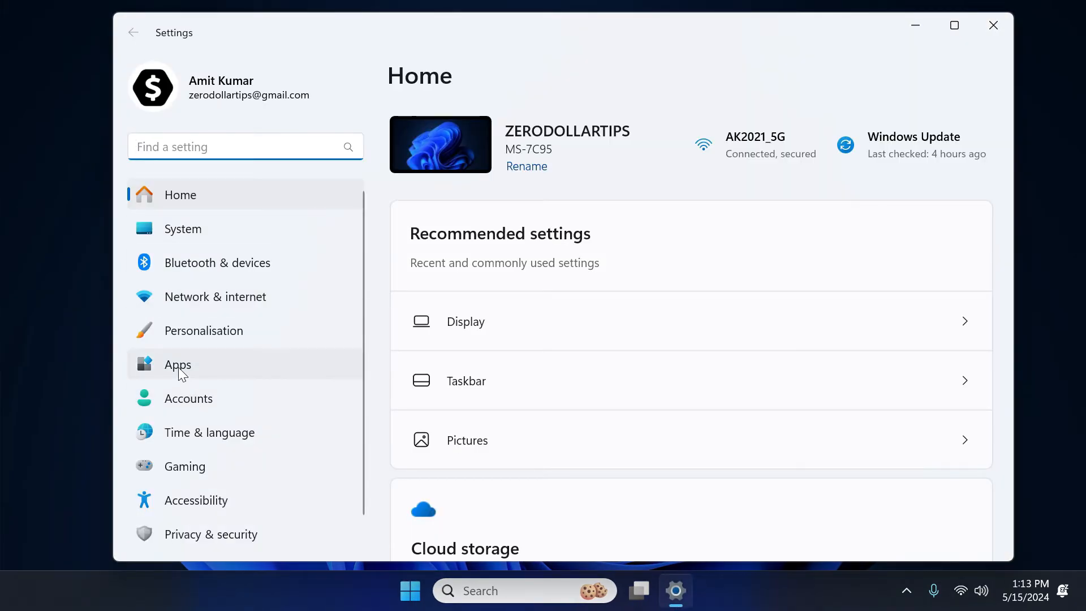
{"action": "left_click", "coordinate": [180, 372]}
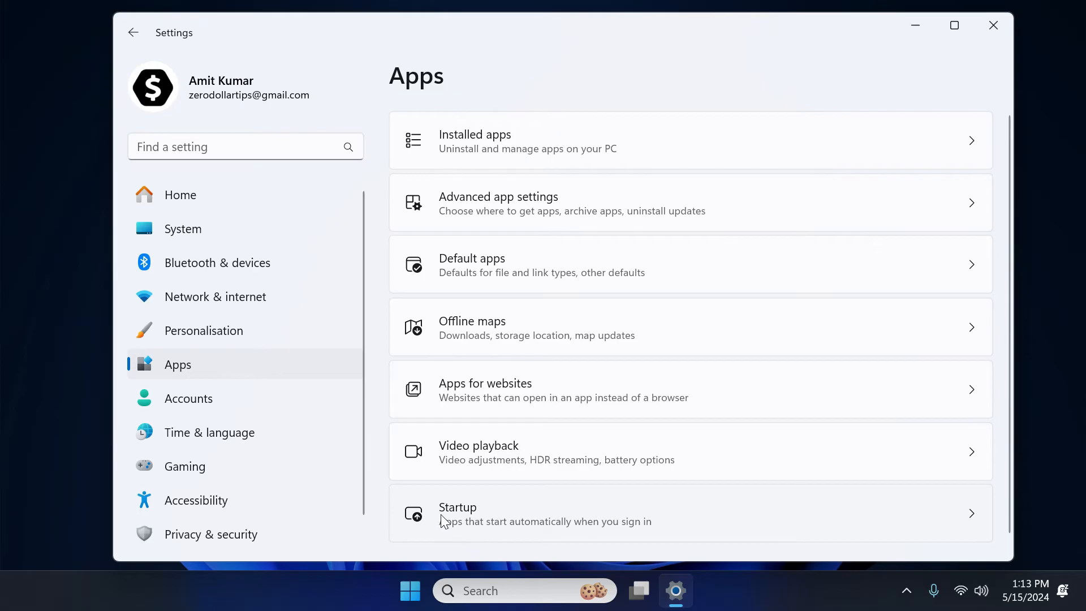
{"action": "left_click", "coordinate": [465, 517]}
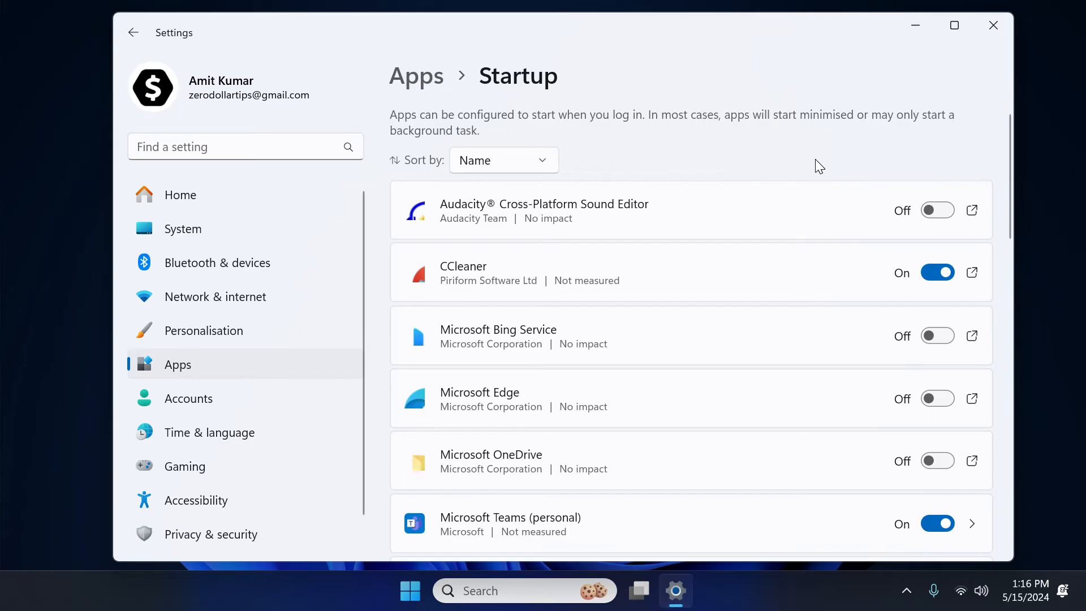
{"action": "mouse_move", "coordinate": [1008, 171]}
{"action": "left_mouse_down"}
{"action": "mouse_move", "coordinate": [1009, 194]}
{"action": "mouse_move", "coordinate": [1007, 181]}
{"action": "left_mouse_up"}
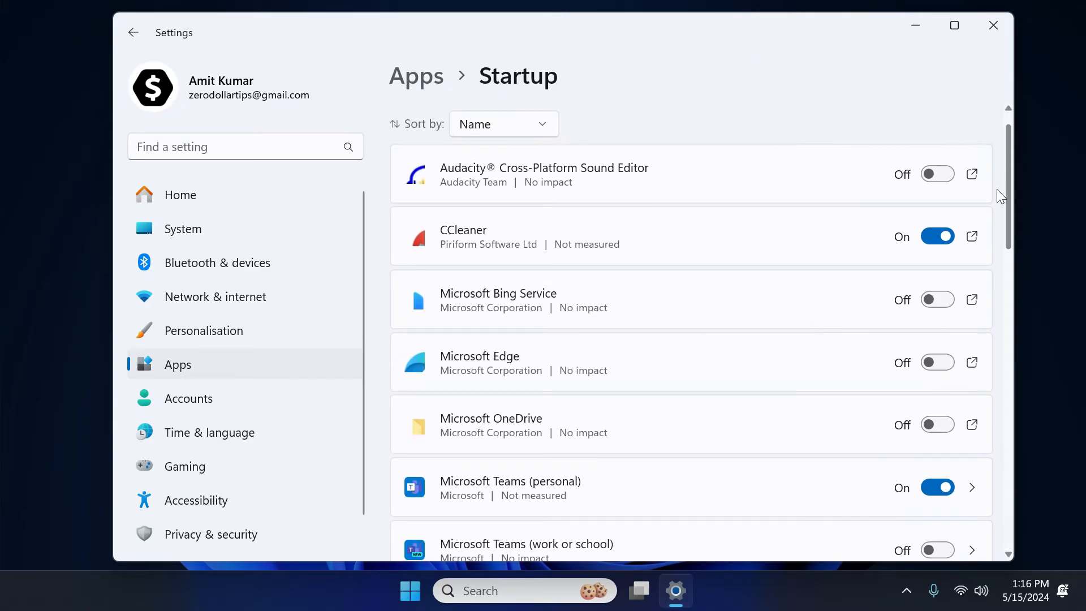
{"action": "left_click", "coordinate": [939, 236]}
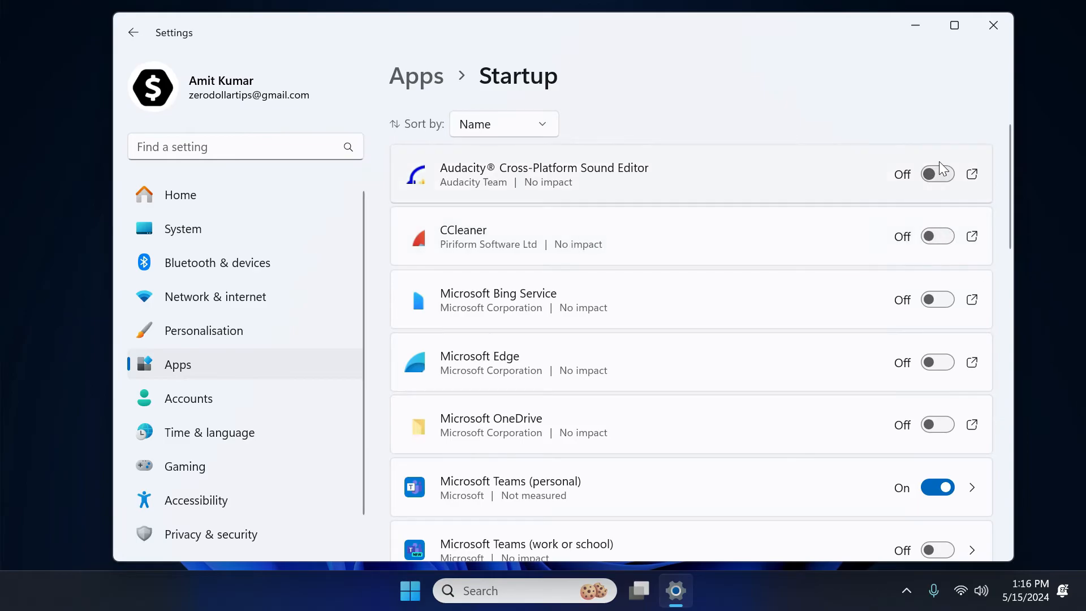
{"action": "left_click", "coordinate": [937, 487]}
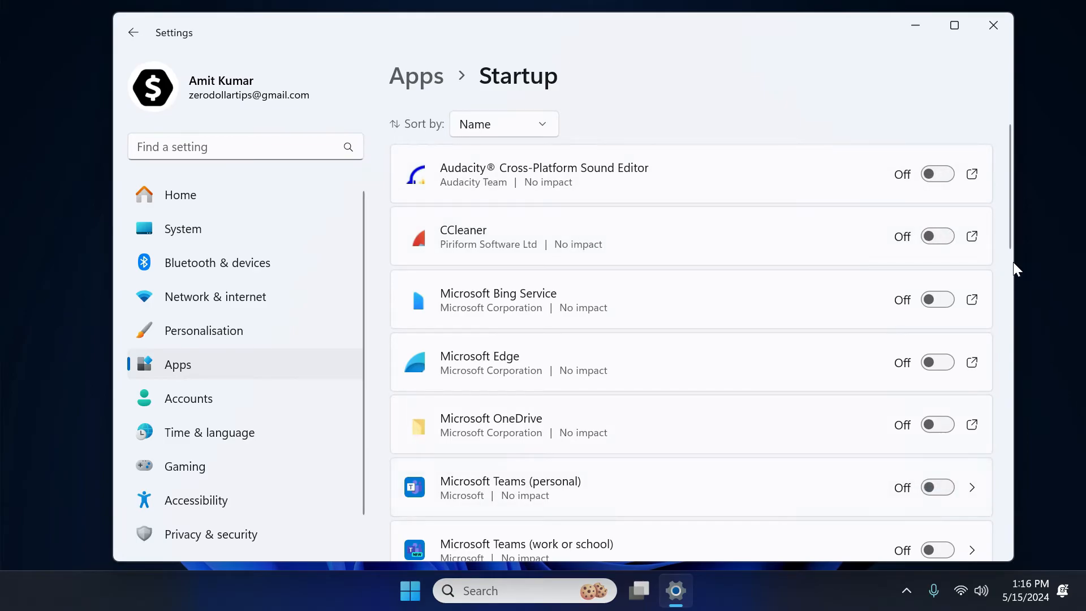
Turn off startup for Microsoft To Do, Mobile devices, Razer Synapse 3, Realtek HD Audio Universal Service, Send to OneNote Tool, Skype and Xbox App Services
{"action": "left_click_drag", "start_coordinate": [1008, 211], "coordinate": [999, 327]}
{"action": "left_click", "coordinate": [936, 181]}
{"action": "left_click", "coordinate": [937, 244]}
{"action": "left_click", "coordinate": [937, 373]}
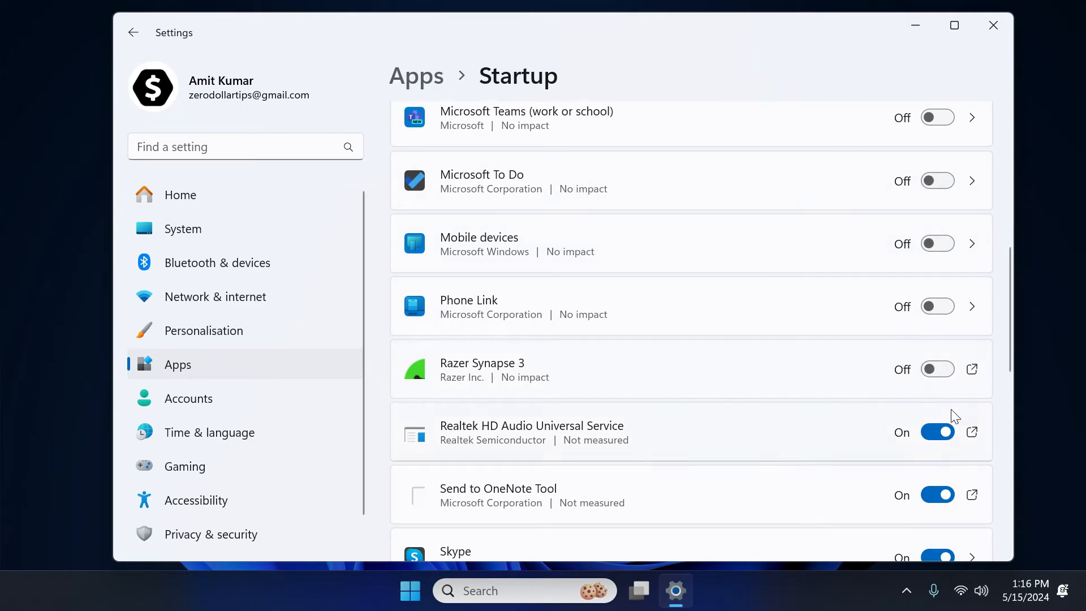
{"action": "left_click", "coordinate": [937, 433]}
{"action": "left_click", "coordinate": [933, 495]}
{"action": "left_click_drag", "start_coordinate": [1009, 367], "coordinate": [1013, 533]}
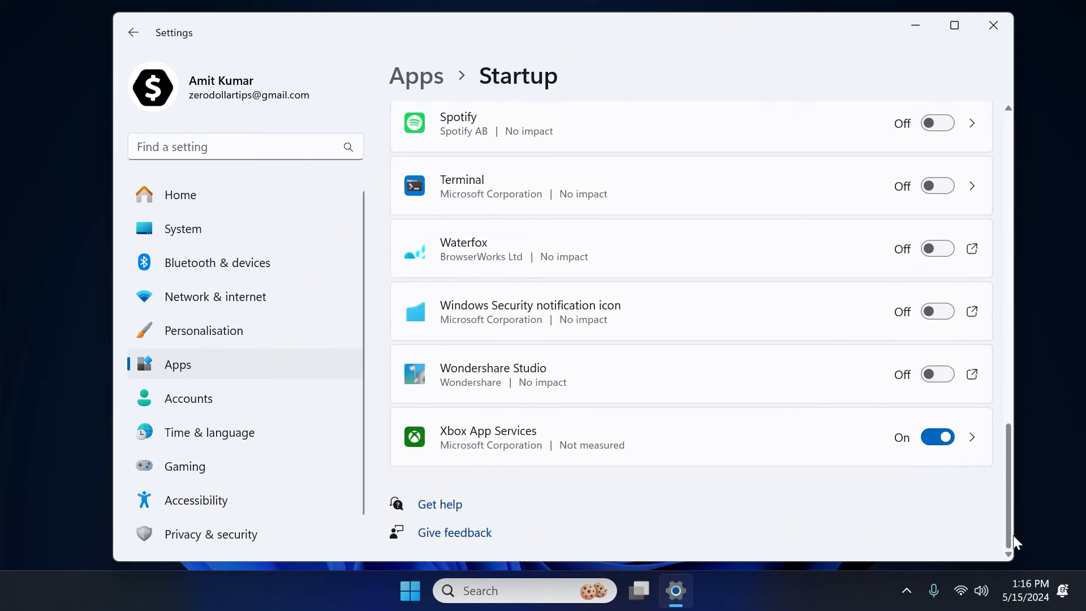
{"action": "left_click", "coordinate": [939, 439]}
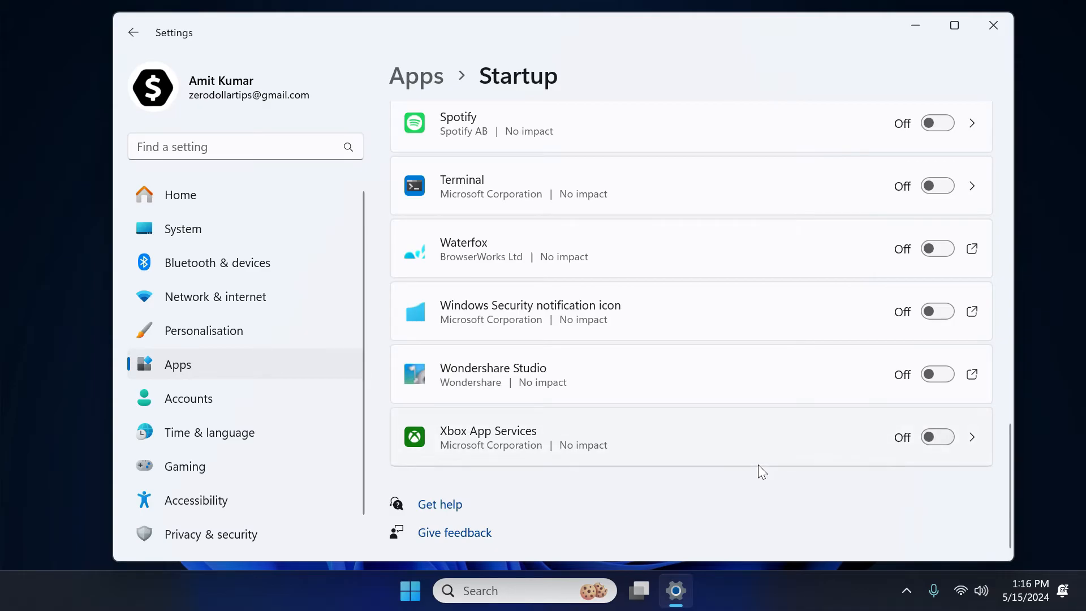
Review the startup apps list for entries that are still enabled, and close Settings
{"action": "scroll", "coordinate": [758, 464], "scroll_direction": "up", "scroll_amount": 10}
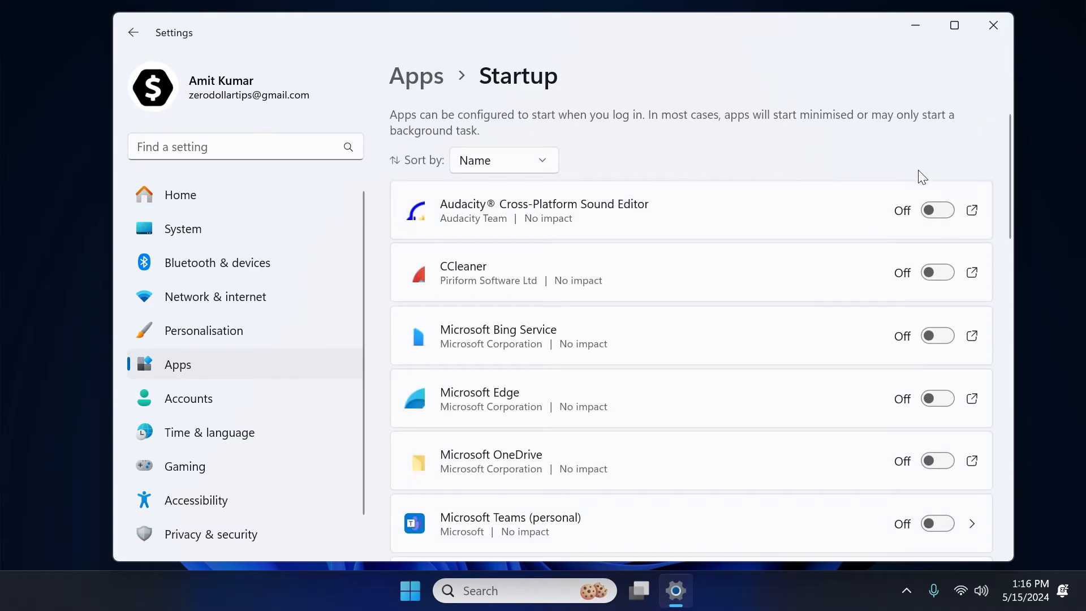
{"action": "left_click_drag", "start_coordinate": [1010, 141], "coordinate": [973, 148]}
{"action": "scroll", "coordinate": [1020, 141], "scroll_direction": "down", "scroll_amount": 3}
{"action": "left_click_drag", "start_coordinate": [1019, 168], "coordinate": [994, 389]}
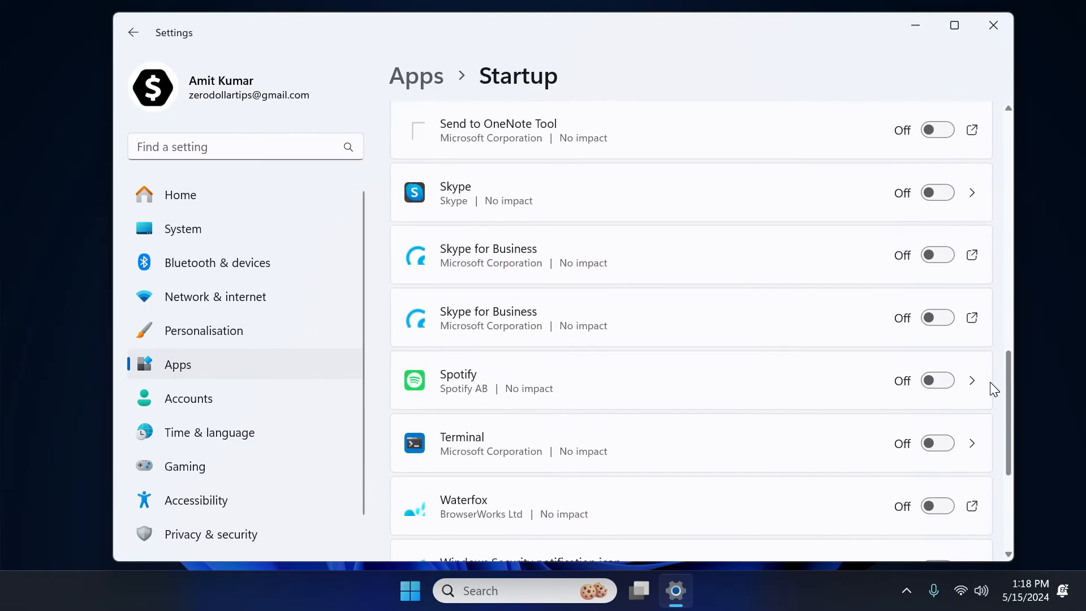
{"action": "left_click", "coordinate": [982, 32]}
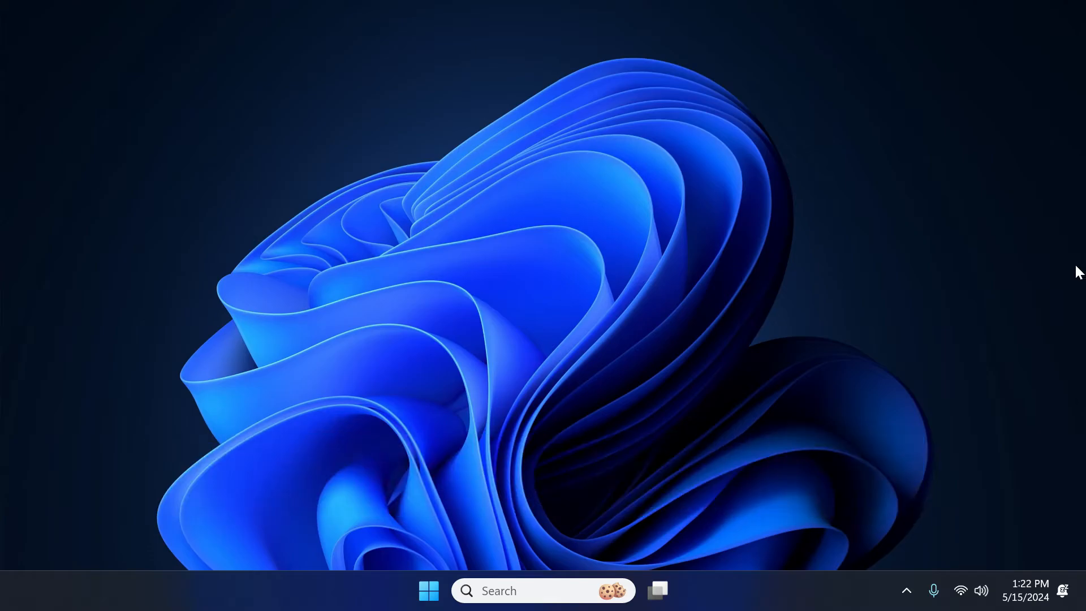
Bring up the taskbar's context options for Task Manager and taskbar settings
{"action": "right_click", "coordinate": [709, 588]}
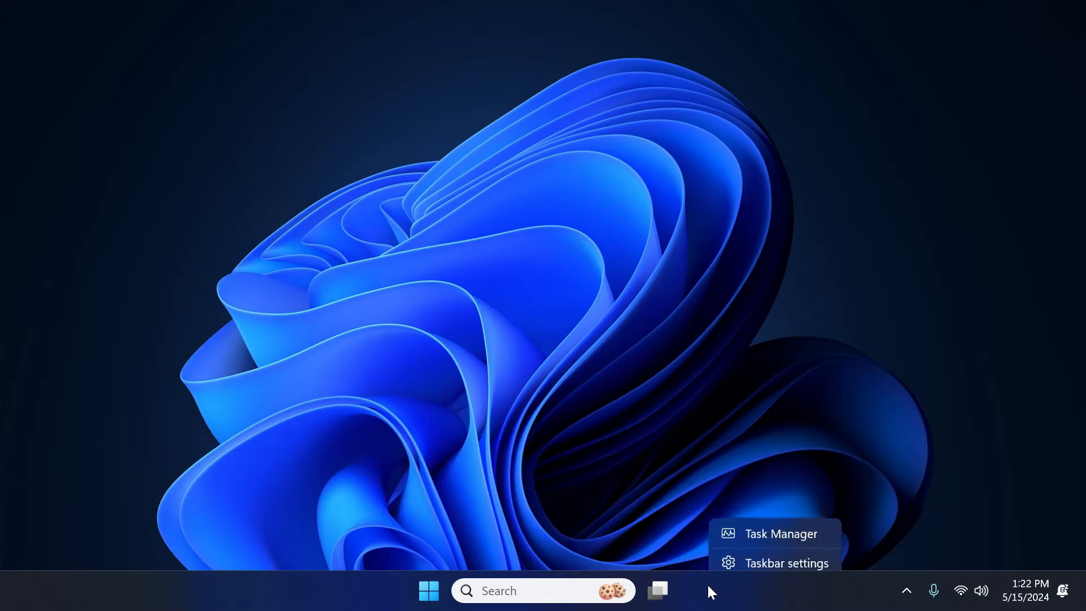
Open the startup apps list in Task Manager and disable Microsoft Teams (personal)
{"action": "left_click", "coordinate": [769, 529]}
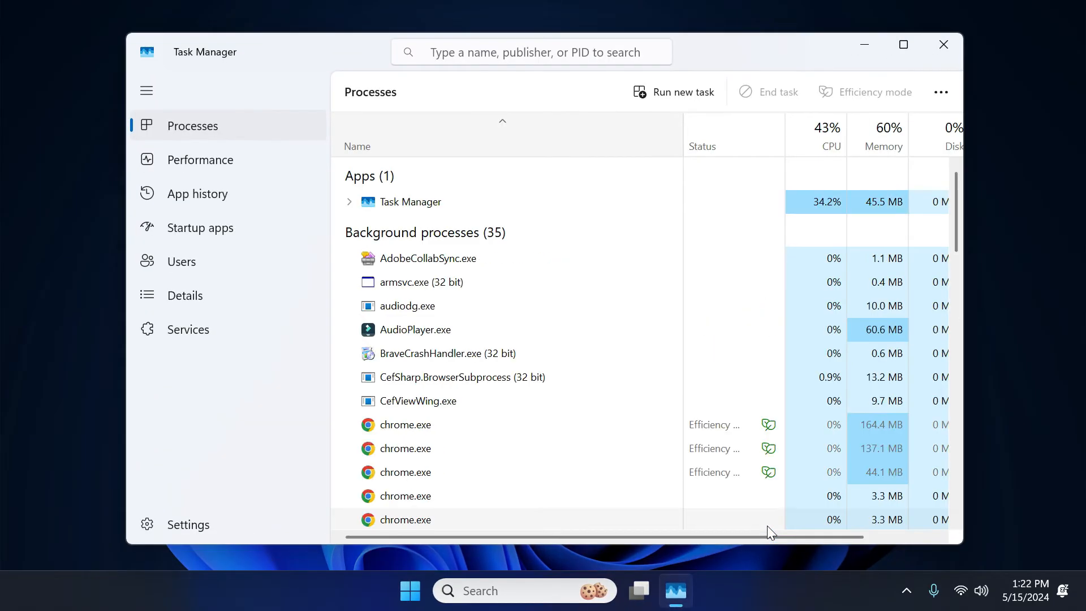
{"action": "left_click", "coordinate": [213, 232]}
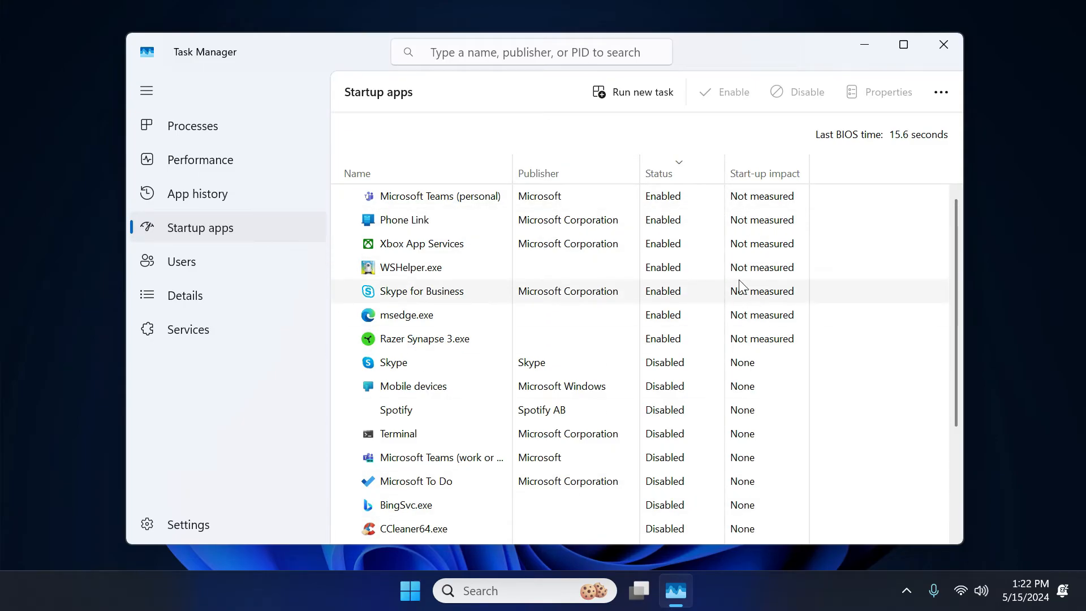
{"action": "left_click", "coordinate": [629, 521]}
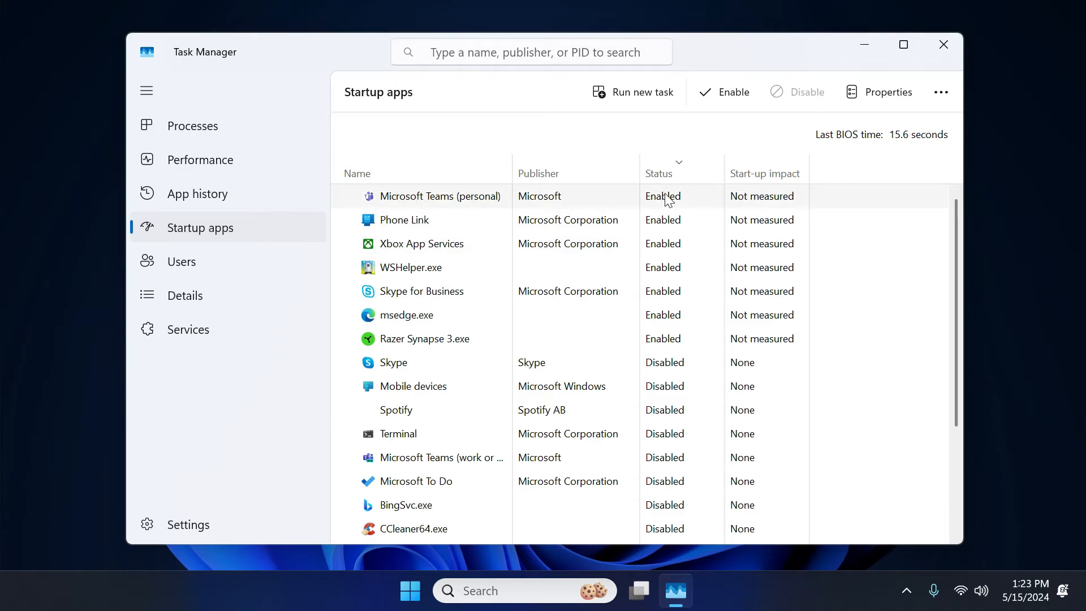
{"action": "right_click", "coordinate": [417, 201]}
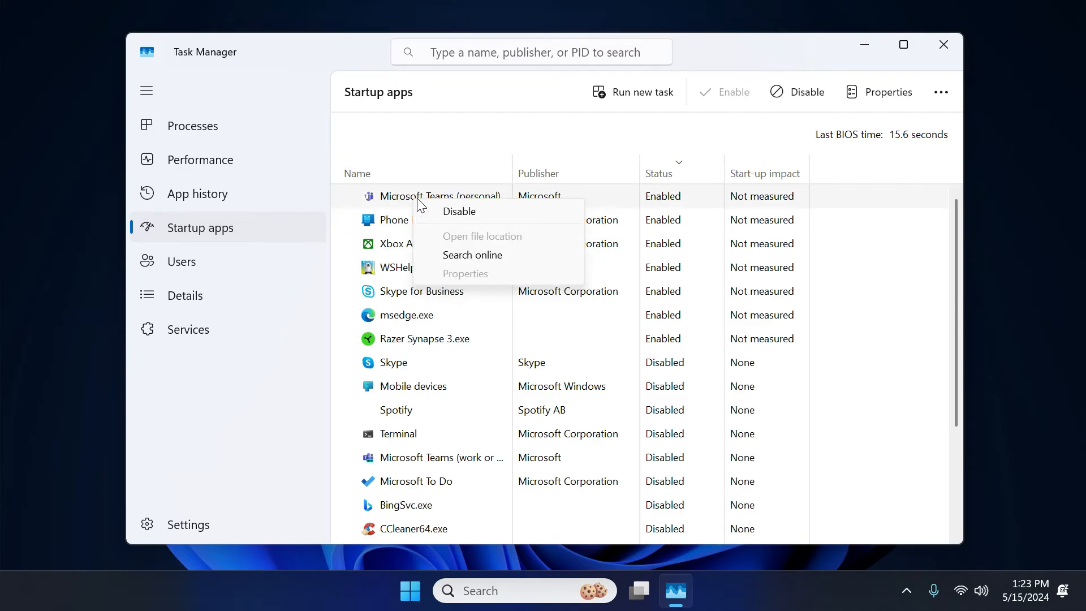
{"action": "left_click", "coordinate": [460, 212]}
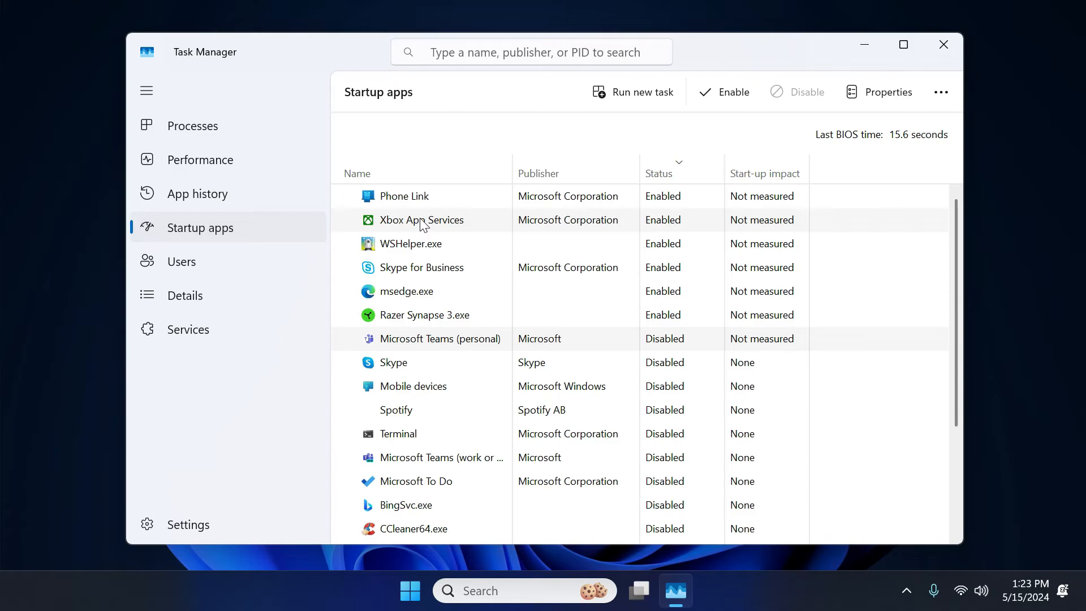
Disable Xbox App Services, WSHelper.exe and the remaining enabled startup apps, and close Task Manager
{"action": "right_click", "coordinate": [421, 222]}
{"action": "left_click", "coordinate": [474, 234]}
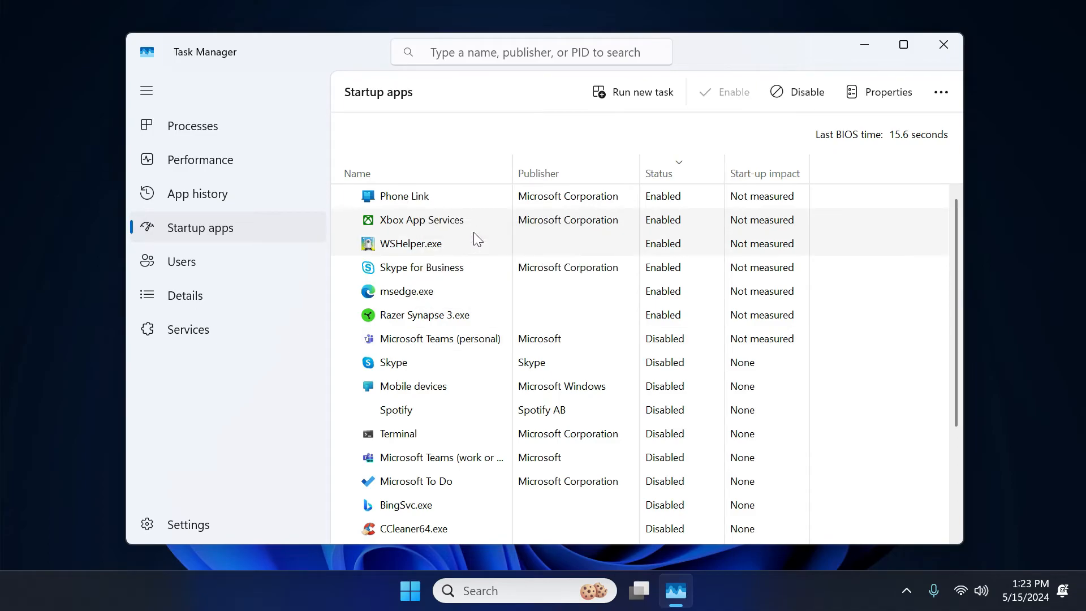
{"action": "right_click", "coordinate": [429, 200]}
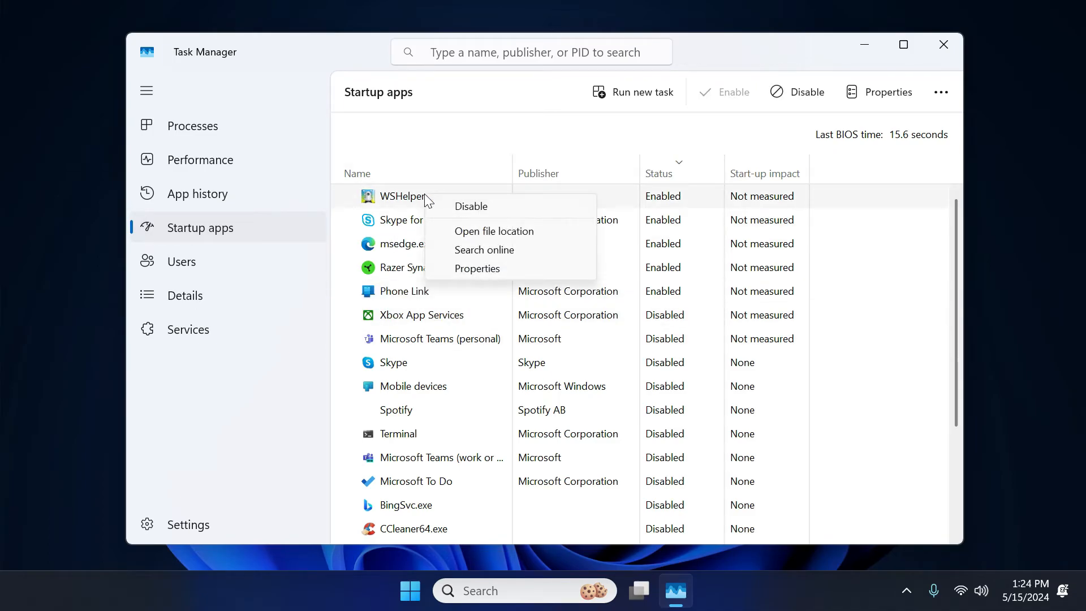
{"action": "left_click", "coordinate": [487, 207]}
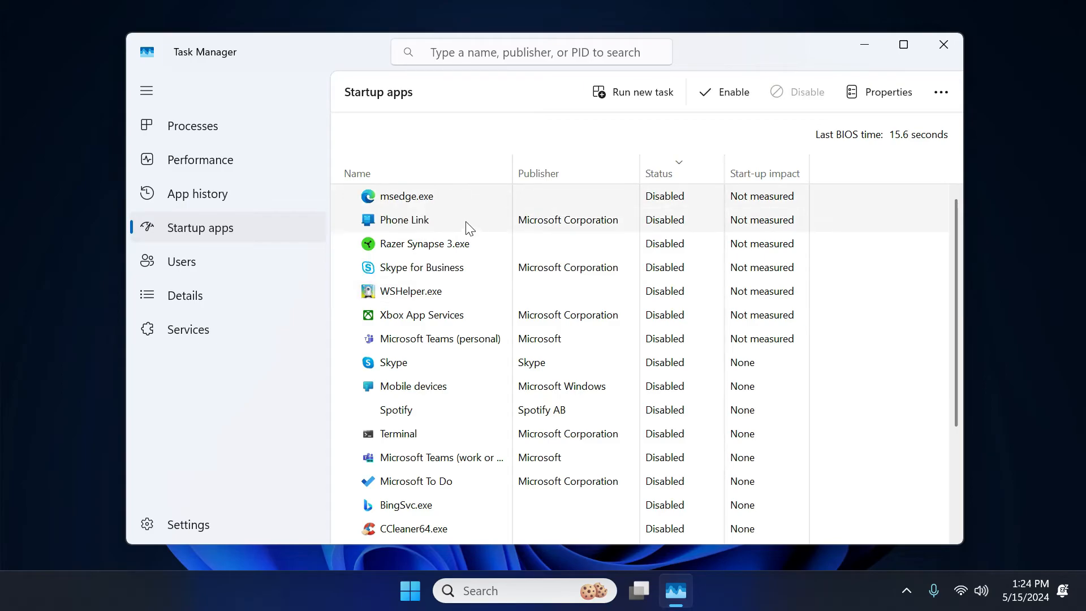
{"action": "left_click_drag", "start_coordinate": [953, 236], "coordinate": [964, 397]}
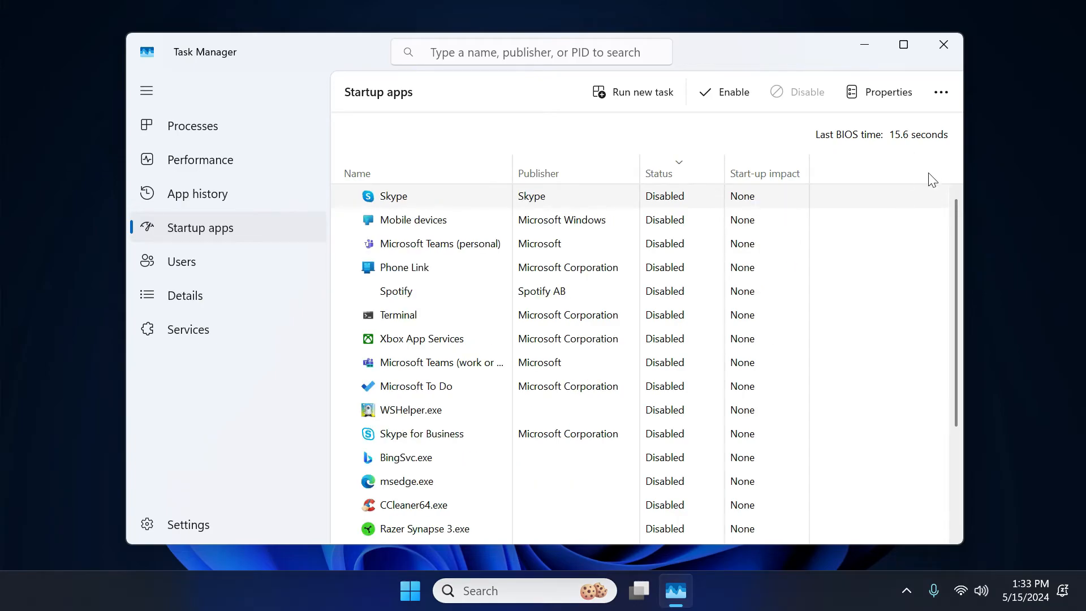
{"action": "left_click", "coordinate": [942, 43]}
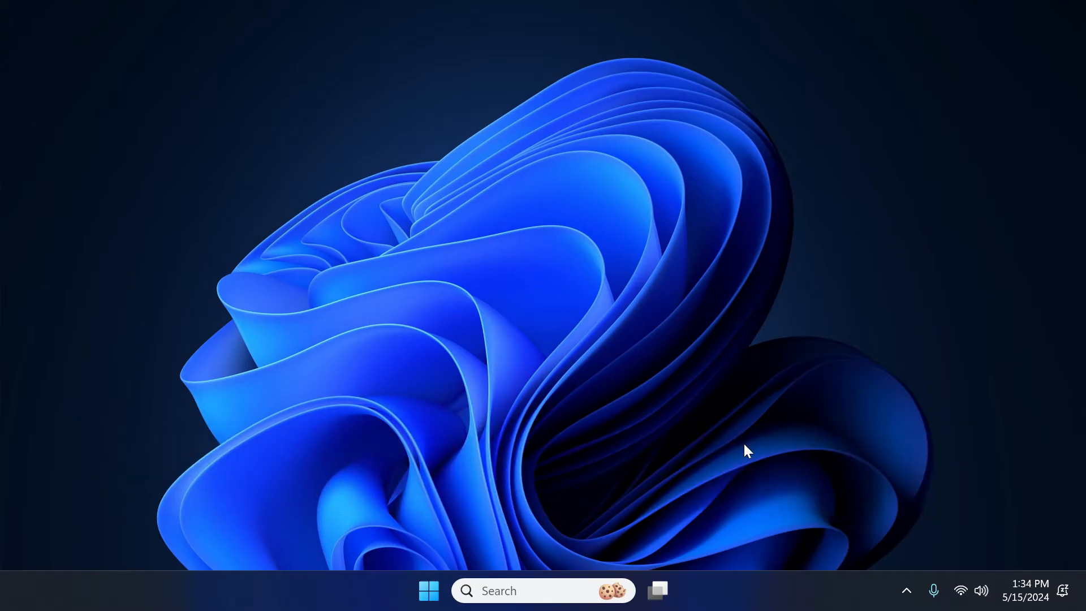
Open System Configuration by running the msconfig command
{"action": "right_click", "coordinate": [428, 591]}
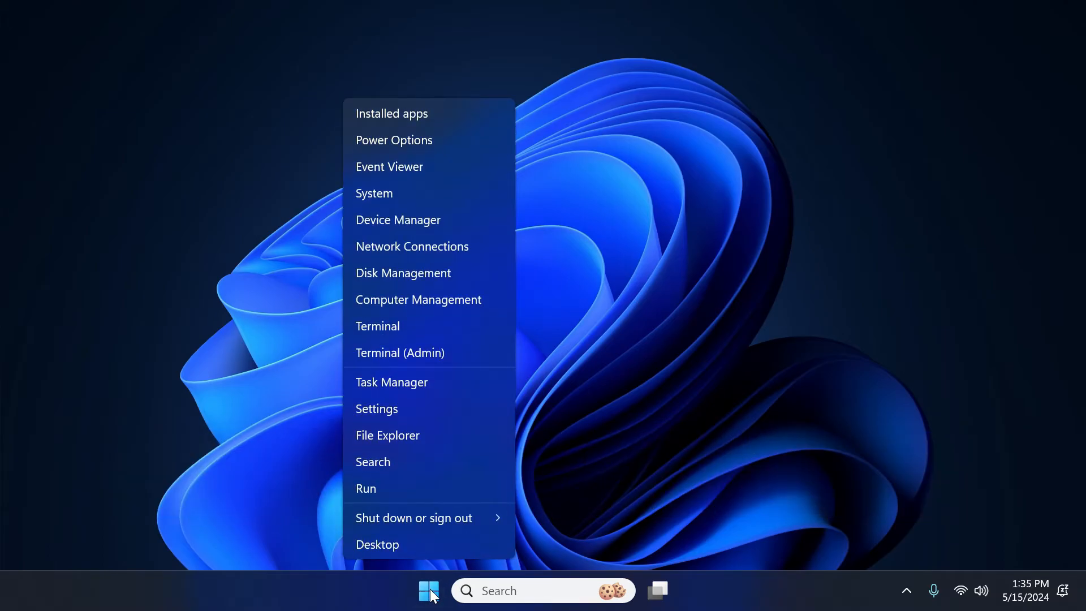
{"action": "left_click", "coordinate": [390, 488]}
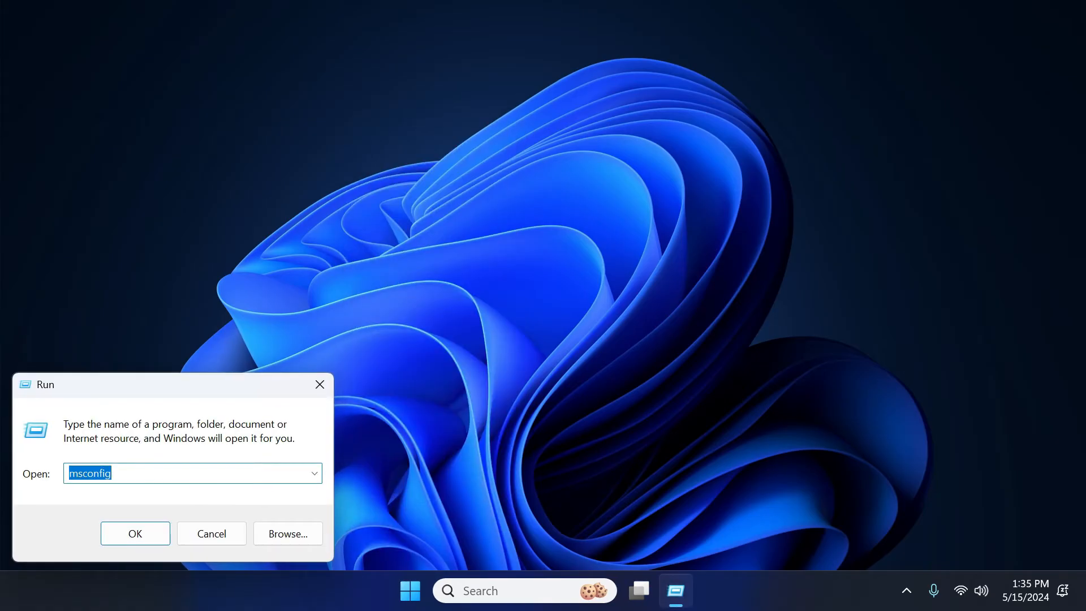
{"action": "type", "text": "msco"}
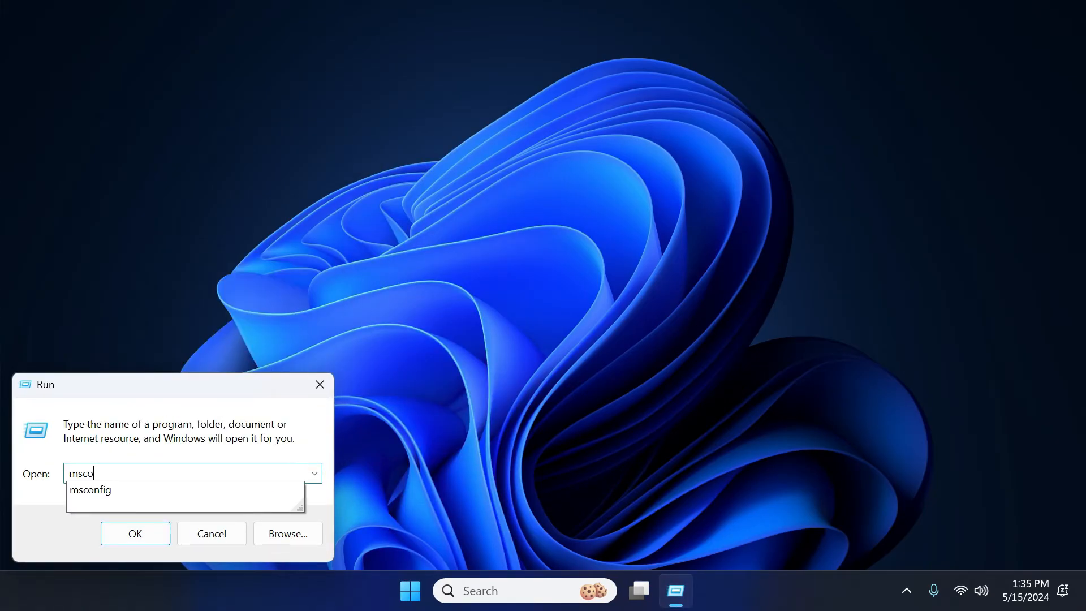
{"action": "type", "text": "nfig"}
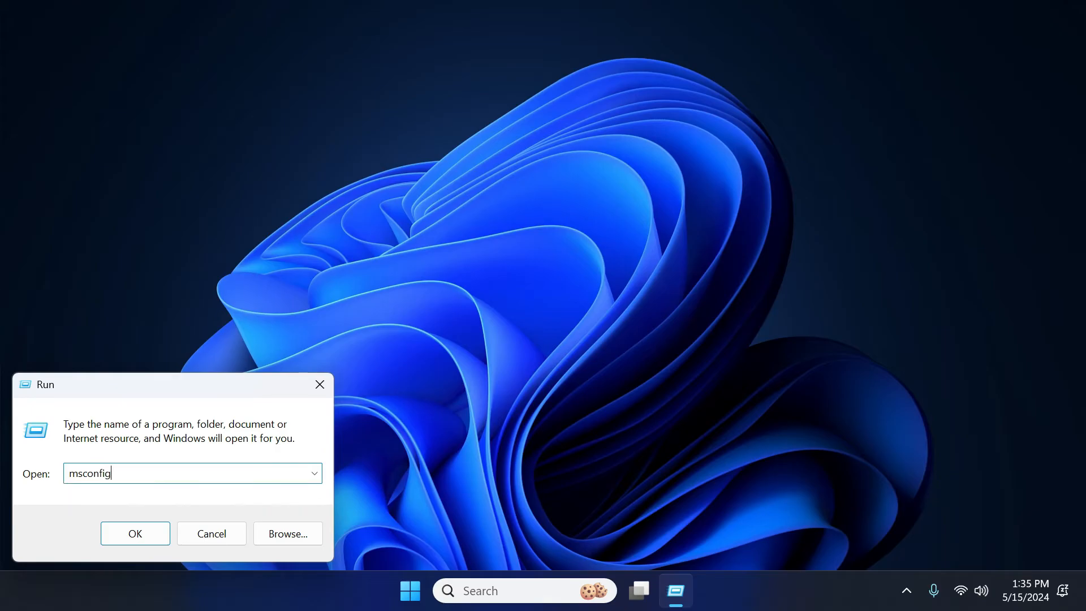
{"action": "left_click", "coordinate": [133, 529]}
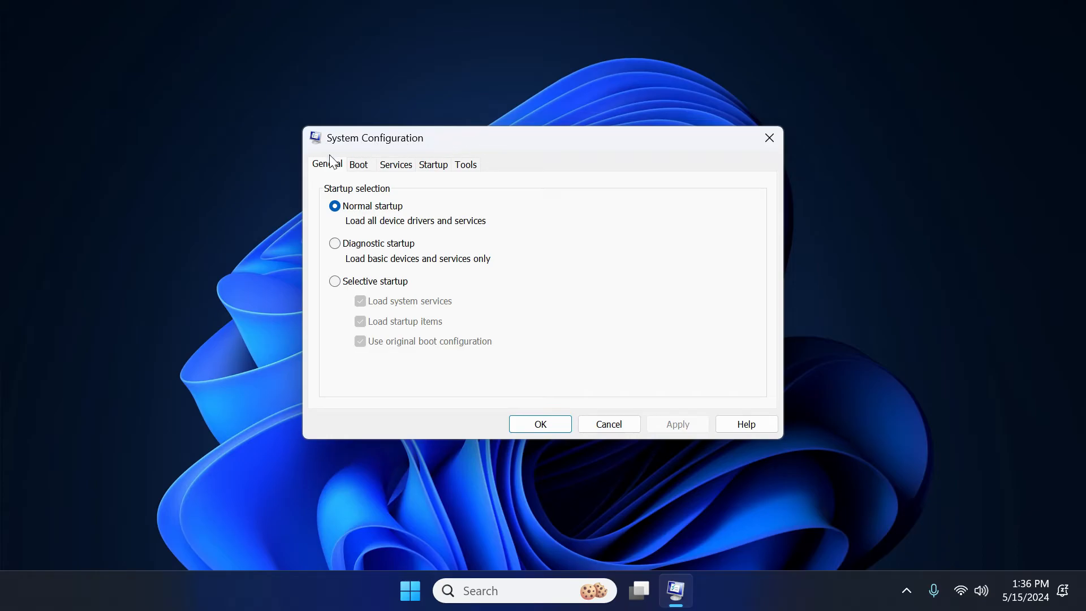
Choose Selective startup with Load startup items turned off, and apply the configuration
{"action": "left_click", "coordinate": [335, 281]}
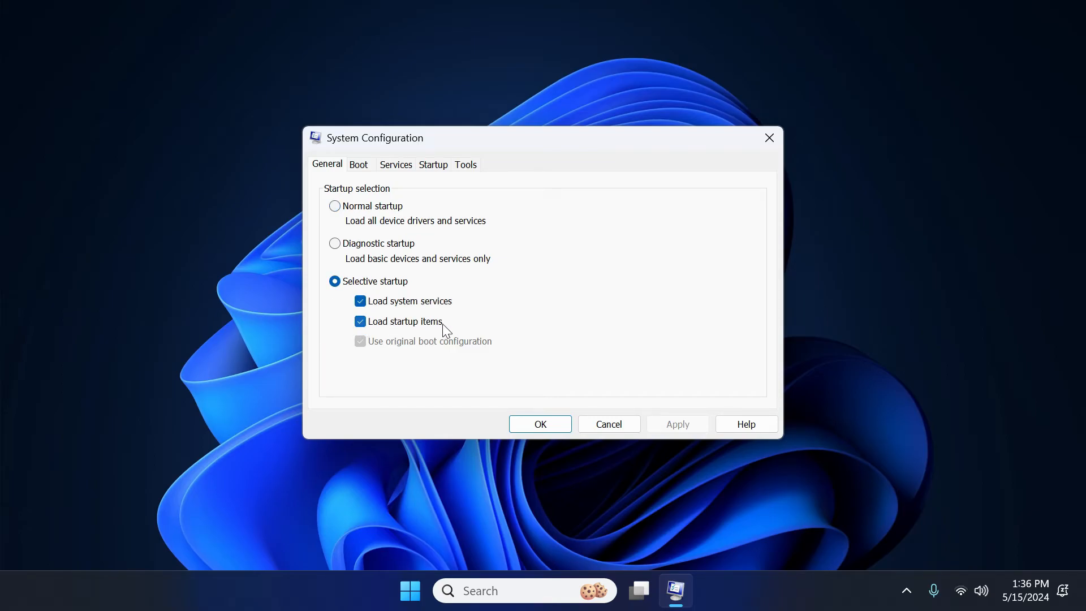
{"action": "left_click", "coordinate": [359, 322]}
{"action": "left_click", "coordinate": [689, 429]}
{"action": "left_click", "coordinate": [545, 426]}
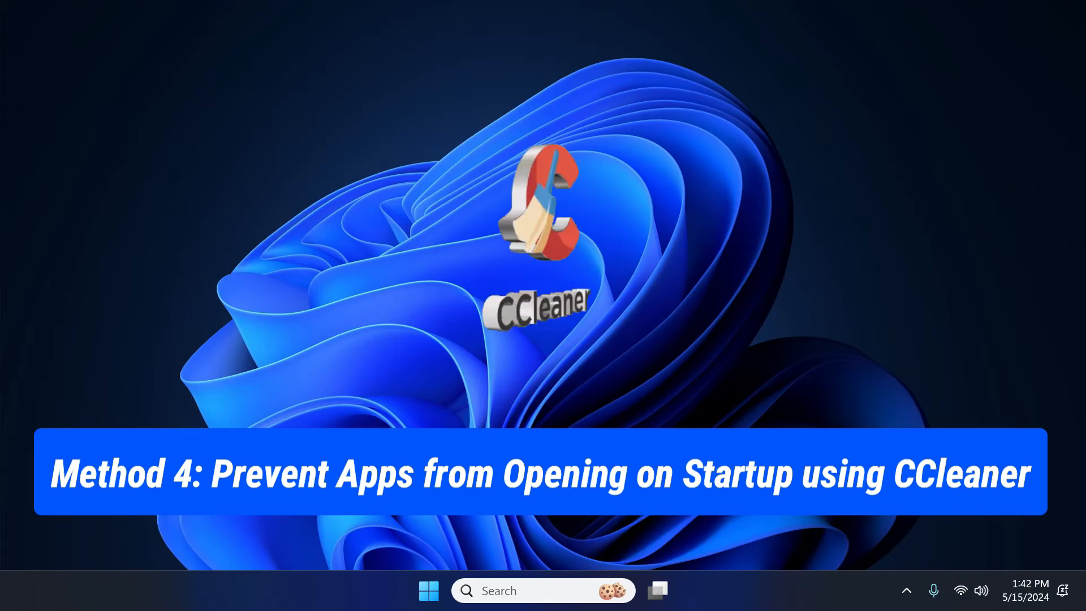
Switch to CCleaner and show its list of Windows startup programs
{"action": "left_click", "coordinate": [516, 593]}
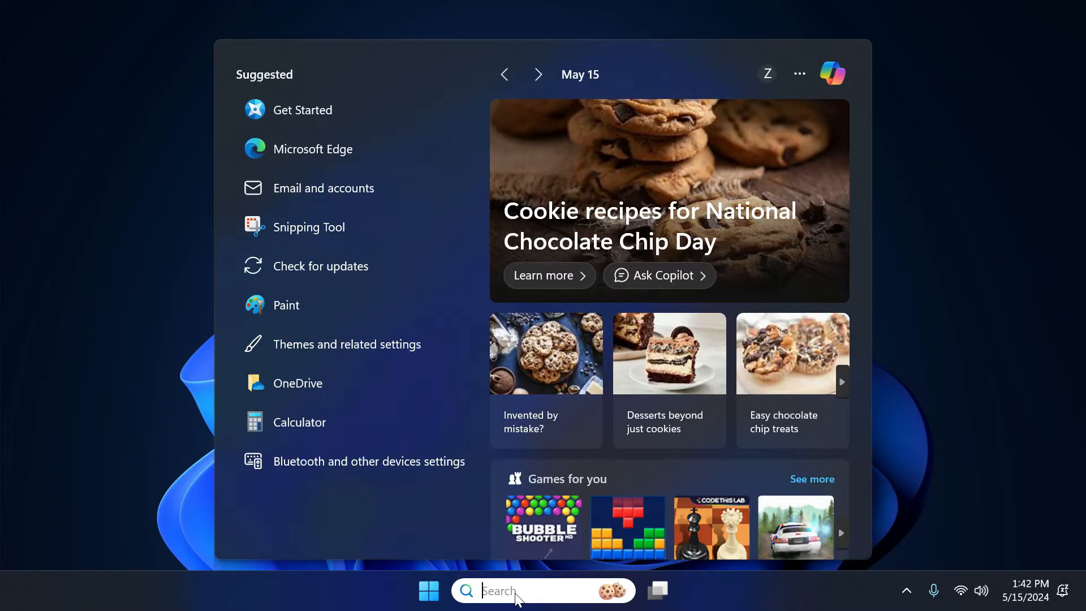
{"action": "type", "text": "cc"}
{"action": "left_click", "coordinate": [337, 178]}
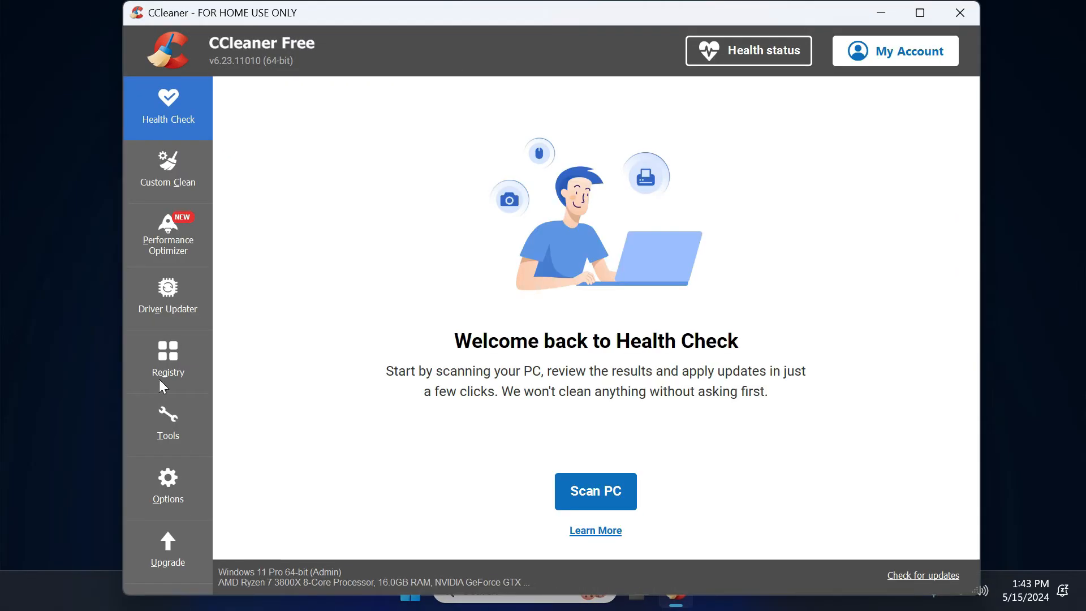
{"action": "left_click", "coordinate": [165, 431]}
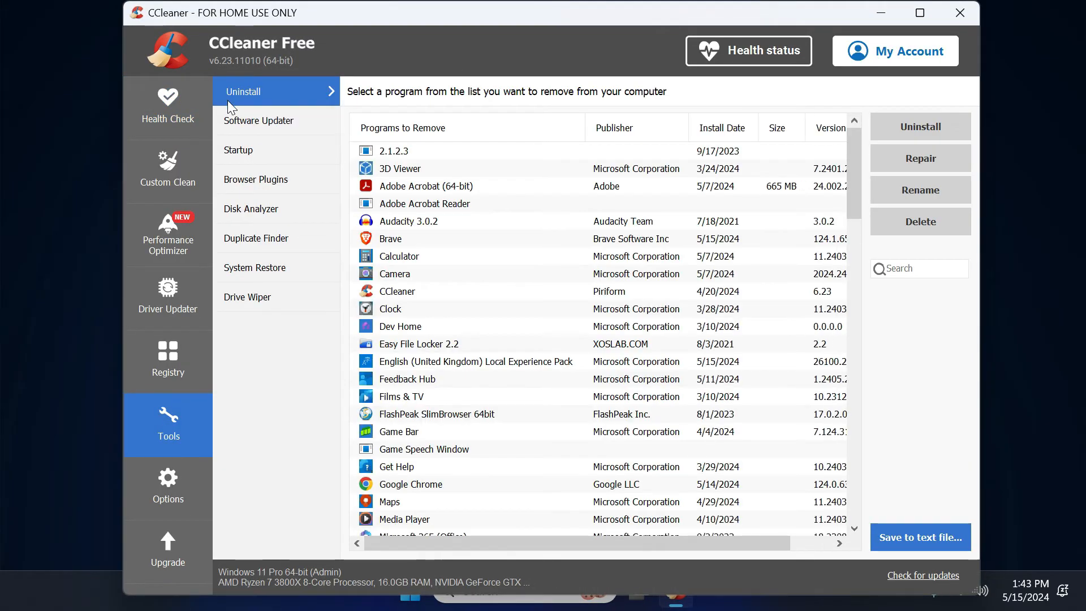
{"action": "left_click", "coordinate": [247, 151]}
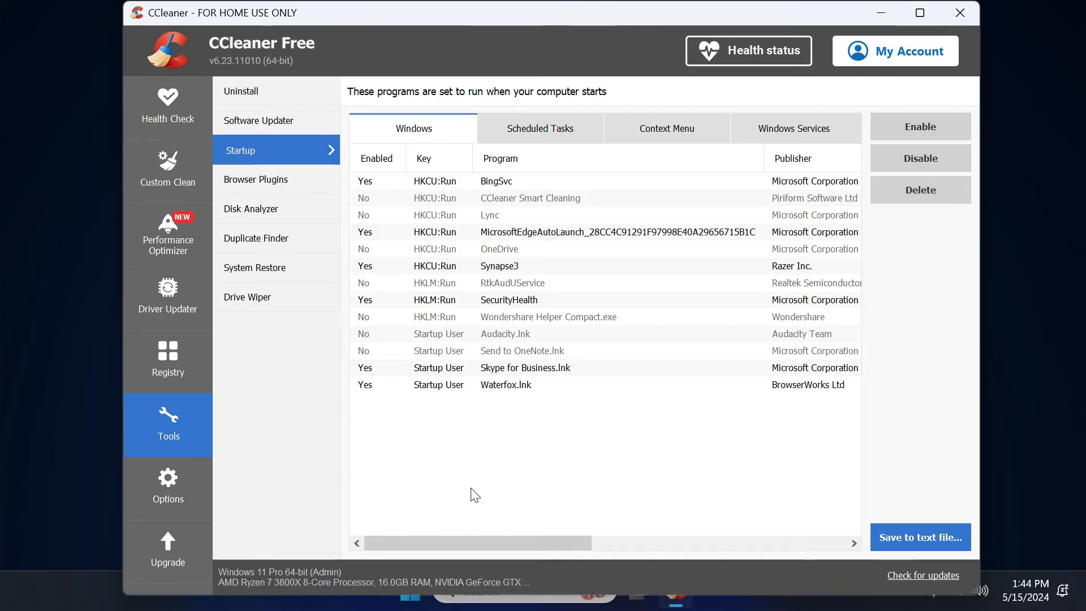
Disable the BingSvc, MicrosoftEdgeAutoLaunch and SecurityHealth startup entries
{"action": "left_click", "coordinate": [390, 182]}
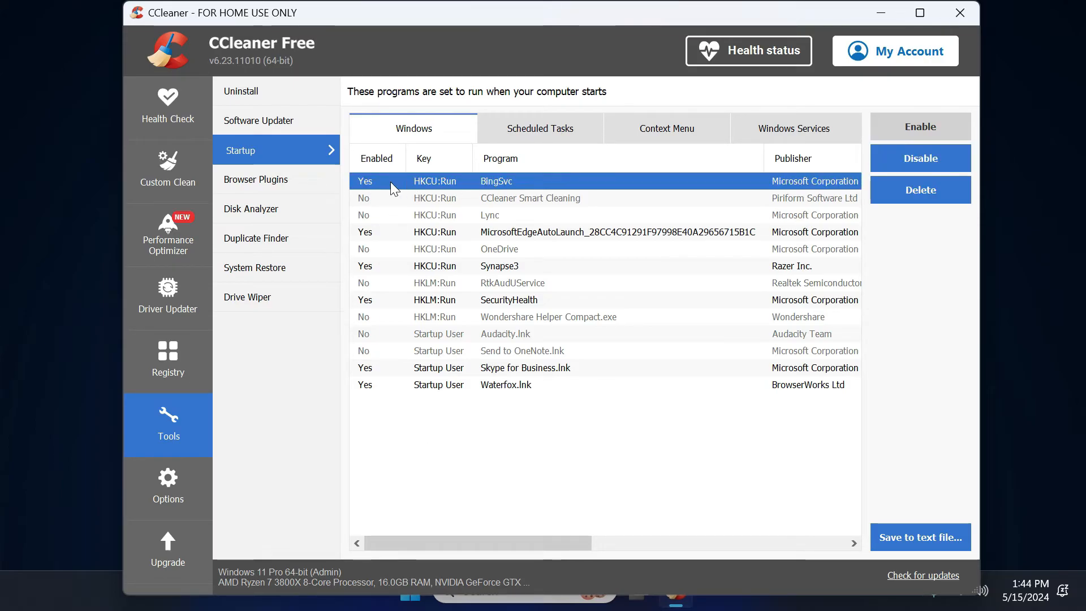
{"action": "left_click", "coordinate": [910, 160]}
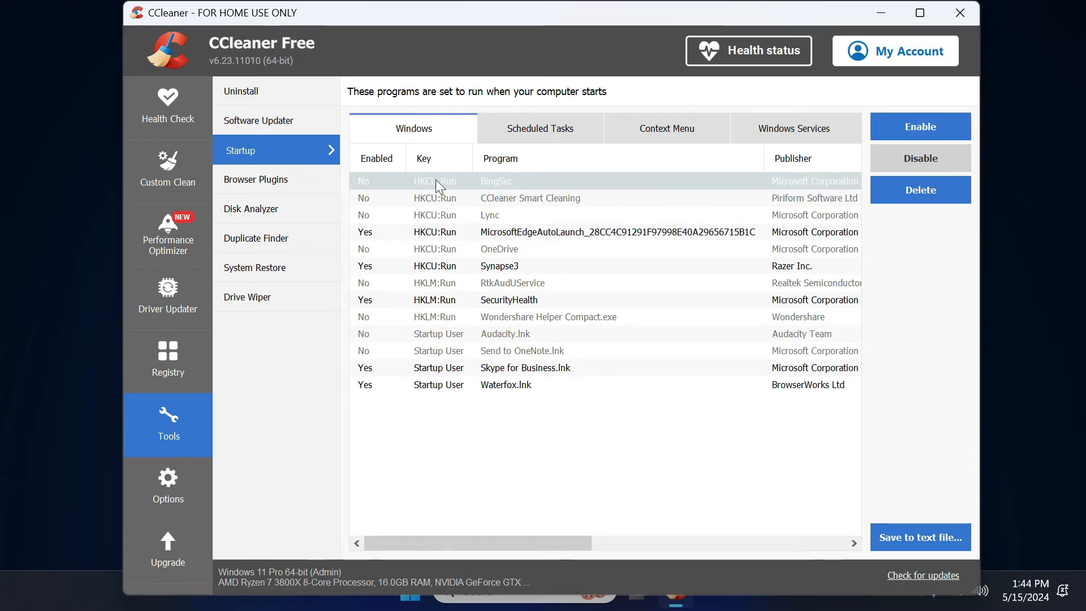
{"action": "left_click", "coordinate": [372, 233]}
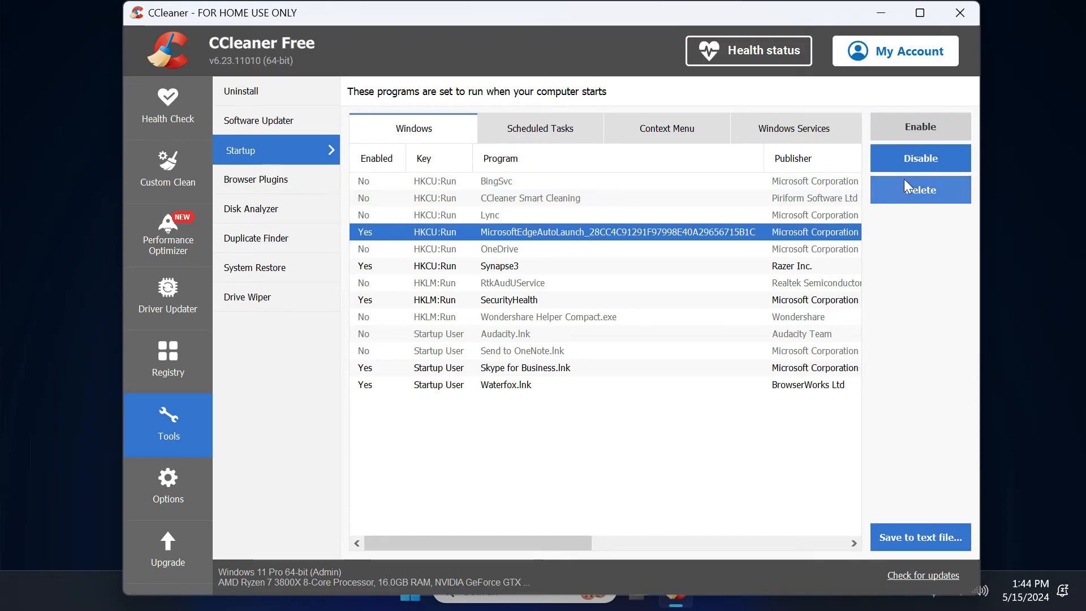
{"action": "left_click", "coordinate": [913, 161]}
{"action": "left_click", "coordinate": [389, 300]}
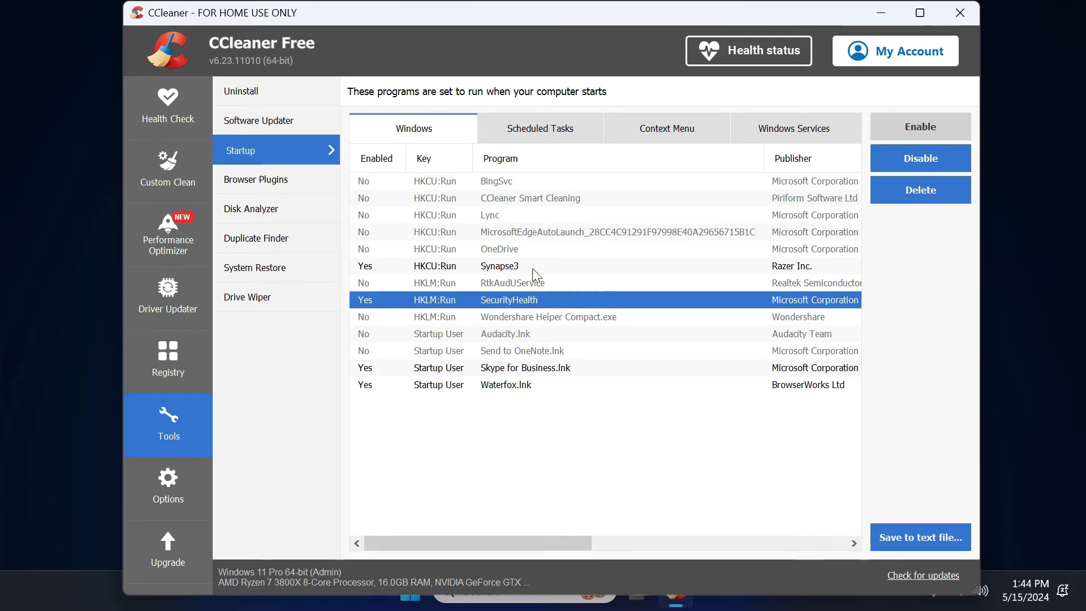
{"action": "left_click", "coordinate": [916, 162]}
Disable the Synapse3, Skype for Business.lnk and Waterfox.lnk startup entries, and close CCleaner
{"action": "left_click", "coordinate": [396, 266]}
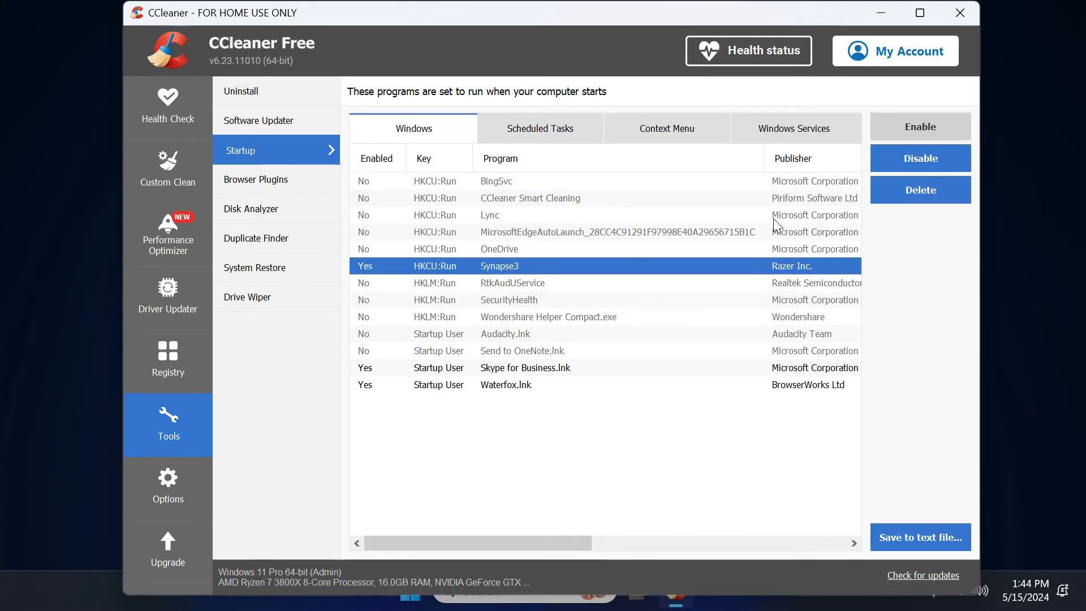
{"action": "left_click", "coordinate": [908, 159]}
{"action": "left_click", "coordinate": [407, 368]}
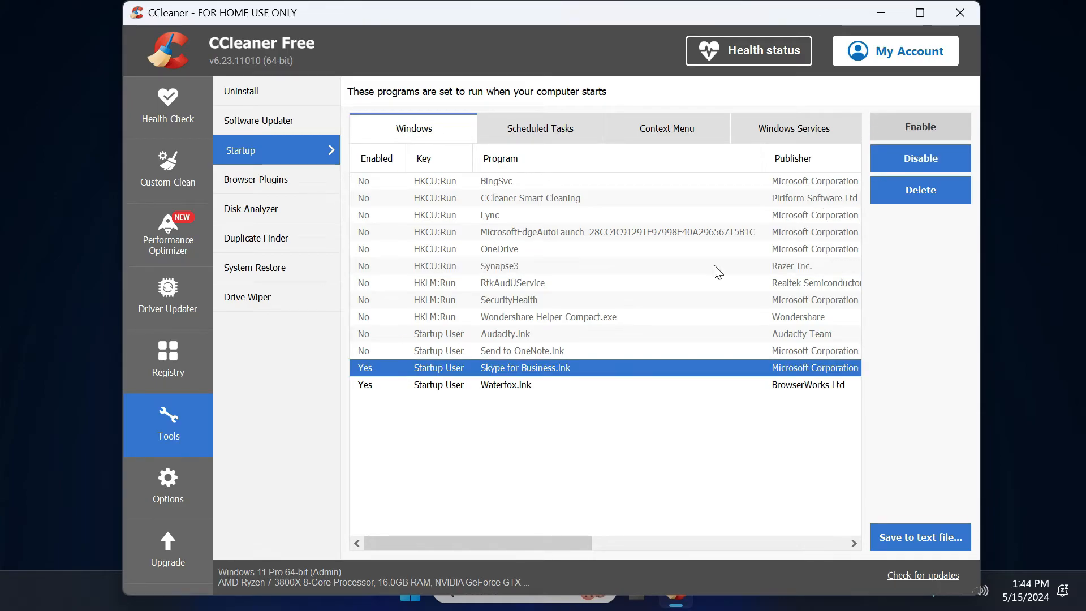
{"action": "left_click", "coordinate": [912, 160]}
{"action": "left_click", "coordinate": [402, 385]}
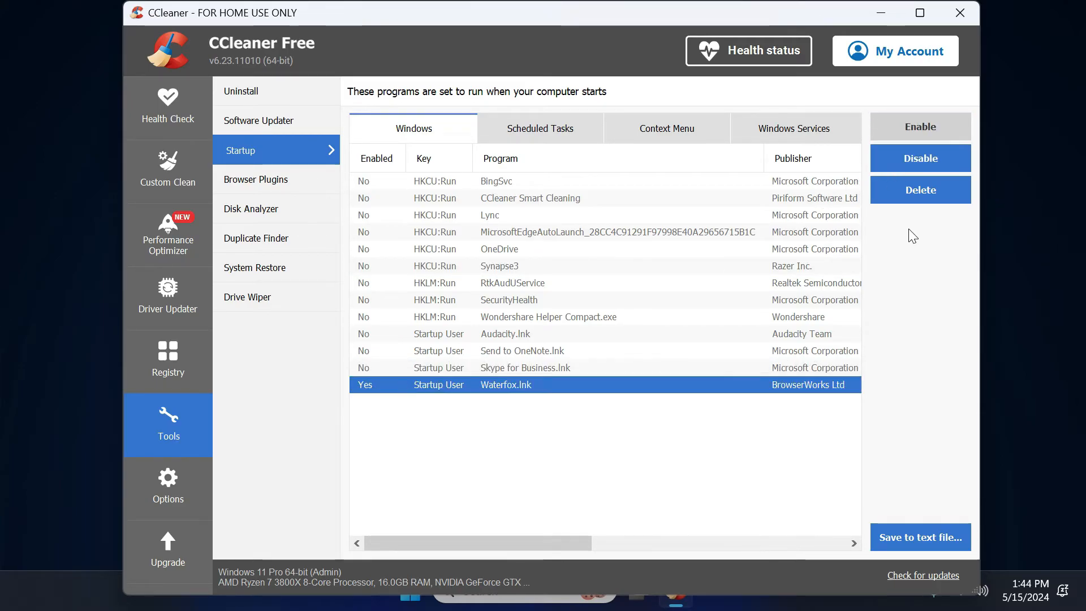
{"action": "left_click", "coordinate": [919, 160]}
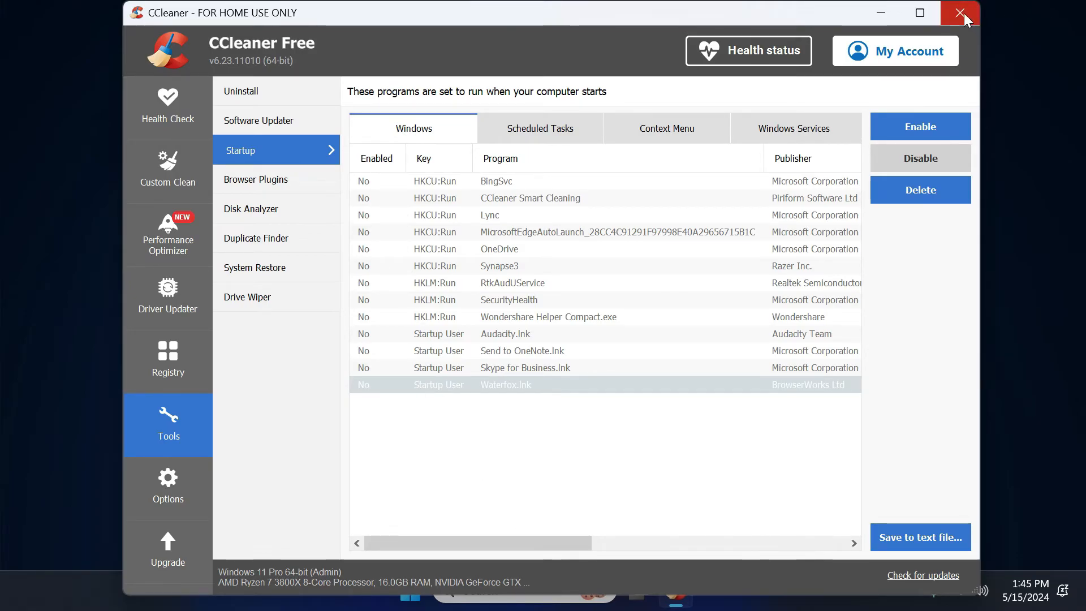
{"action": "left_click", "coordinate": [960, 12]}
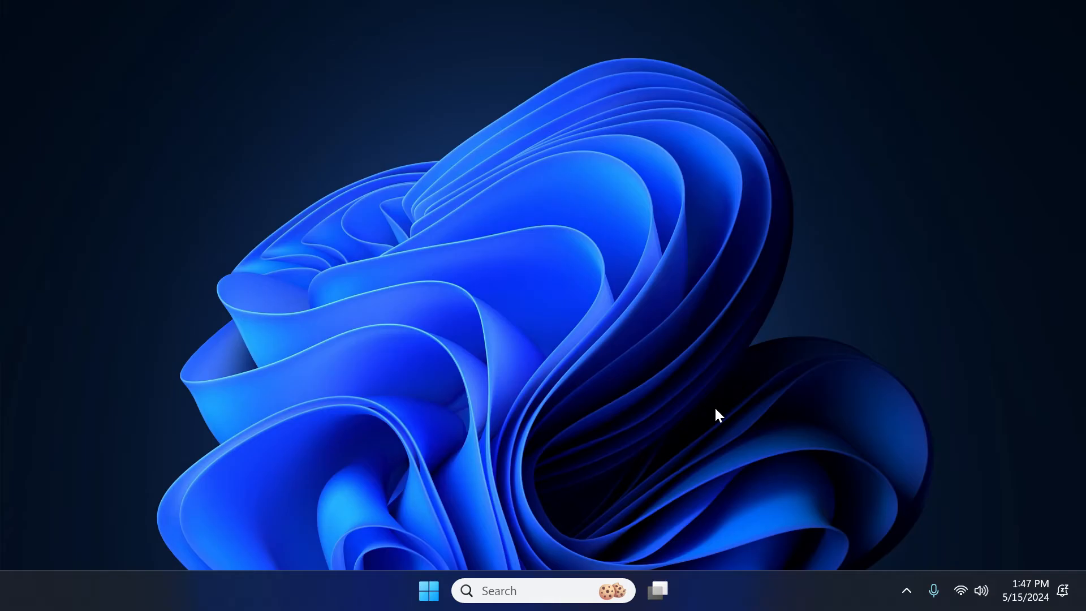
Reopen Task Manager and check the status of every entry in the startup apps list
{"action": "right_click", "coordinate": [714, 585]}
{"action": "left_click", "coordinate": [772, 528]}
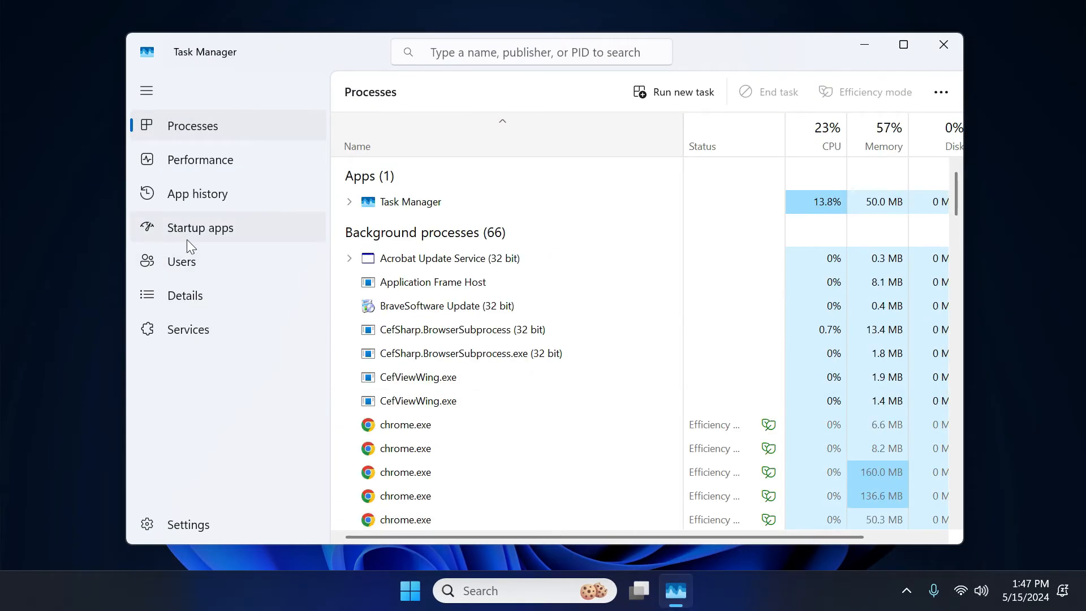
{"action": "left_click", "coordinate": [196, 234]}
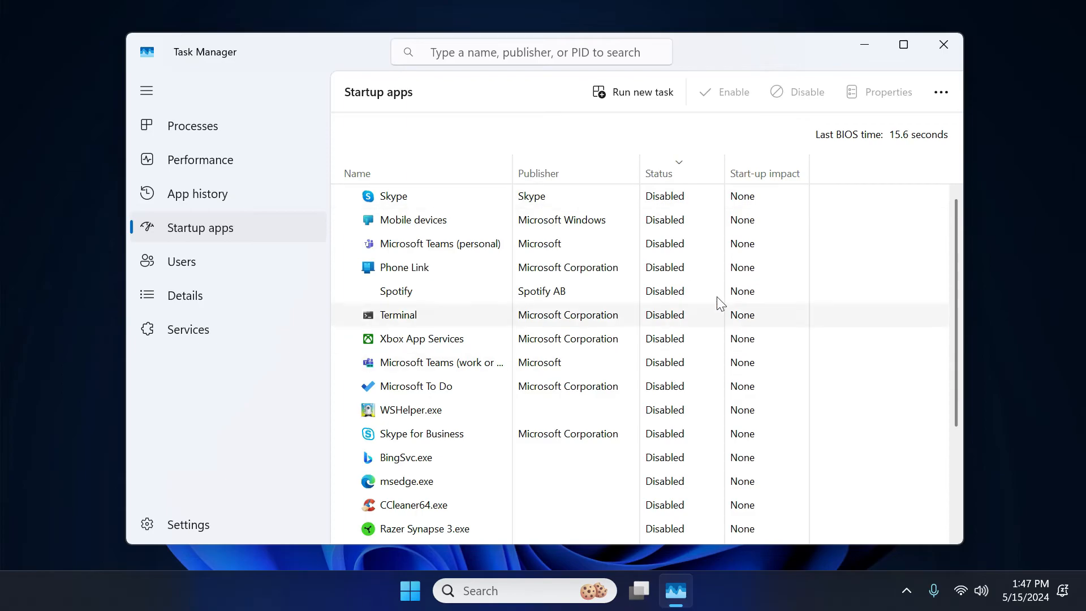
{"action": "left_click_drag", "start_coordinate": [957, 218], "coordinate": [953, 322]}
{"action": "left_click", "coordinate": [686, 180]}
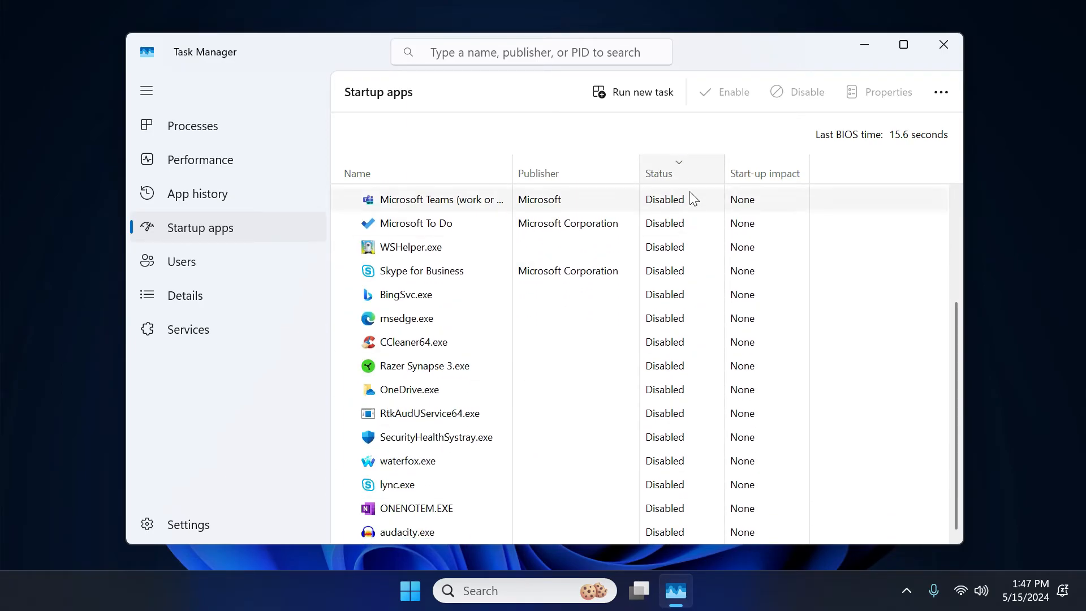
{"action": "left_click", "coordinate": [690, 169]}
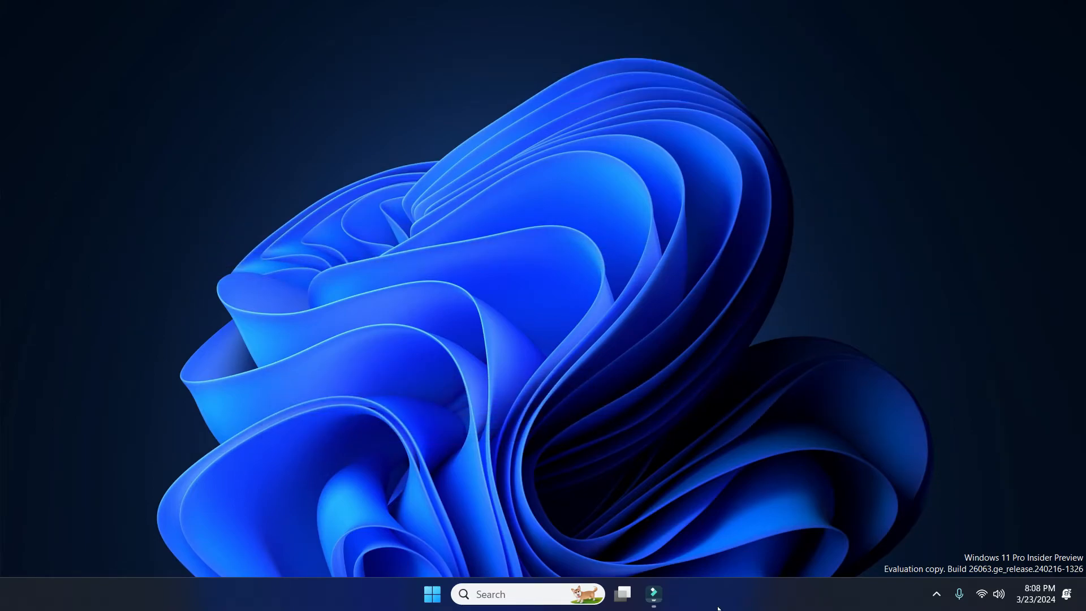
In the system's power settings, set both the screen-off time-out and the device sleep time-out to Never
{"action": "right_click", "coordinate": [436, 598]}
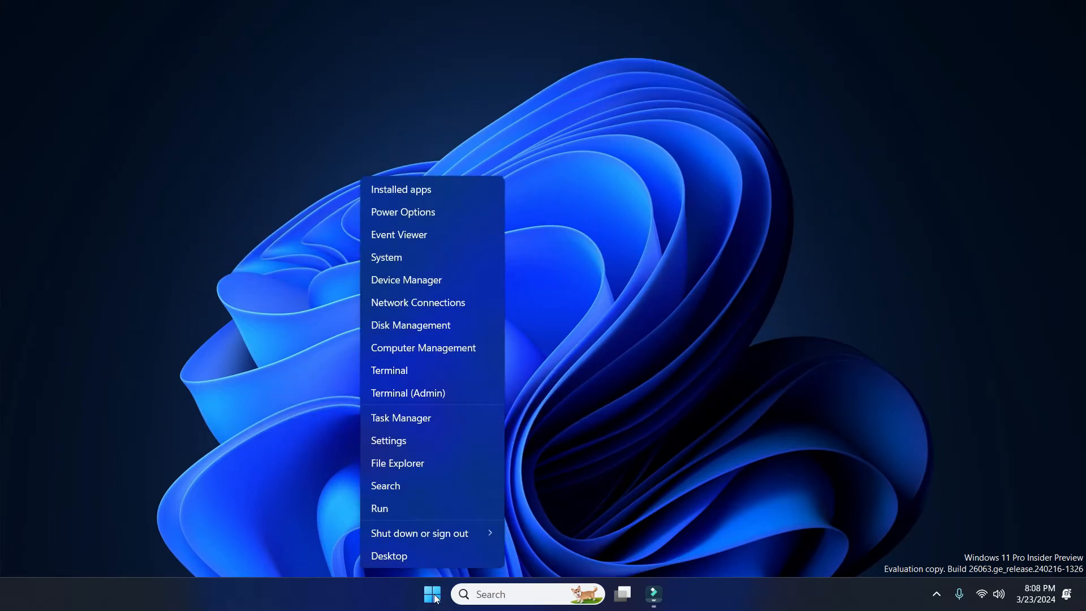
{"action": "left_click", "coordinate": [432, 211]}
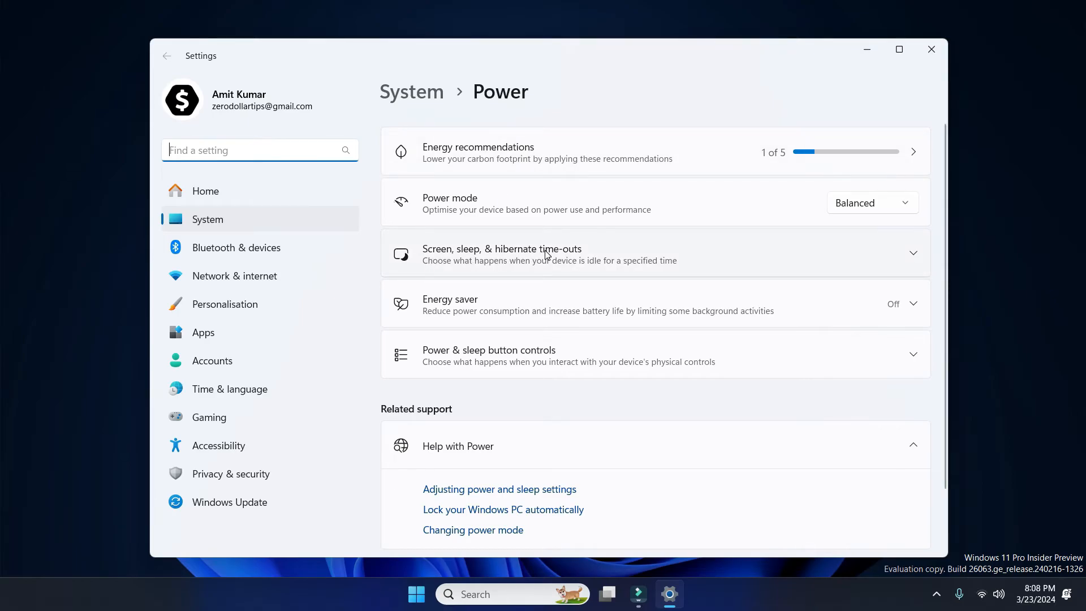
{"action": "left_click", "coordinate": [593, 249]}
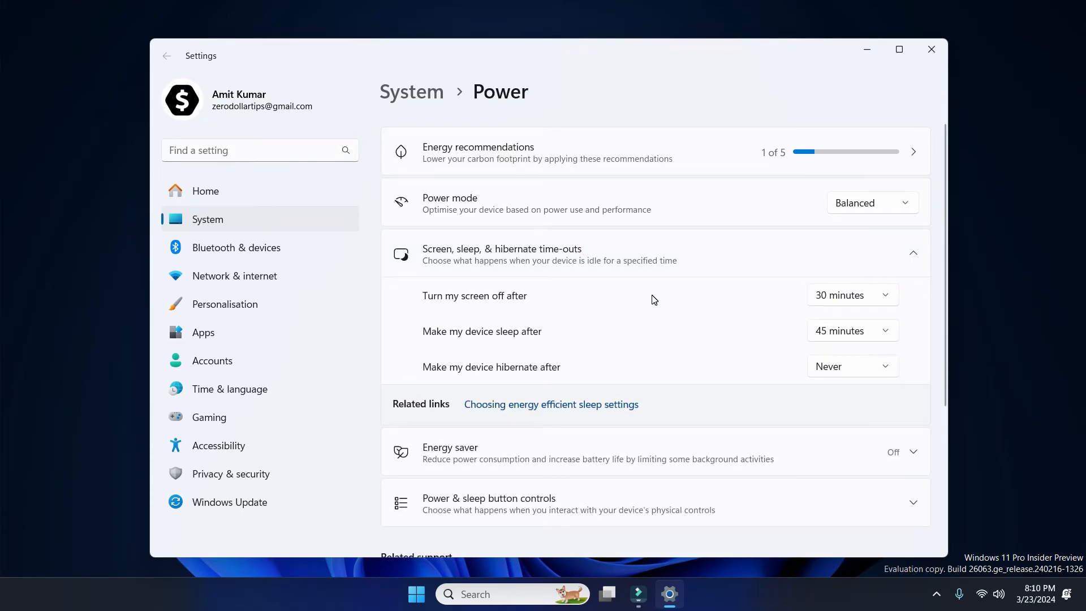
{"action": "left_click", "coordinate": [820, 295]}
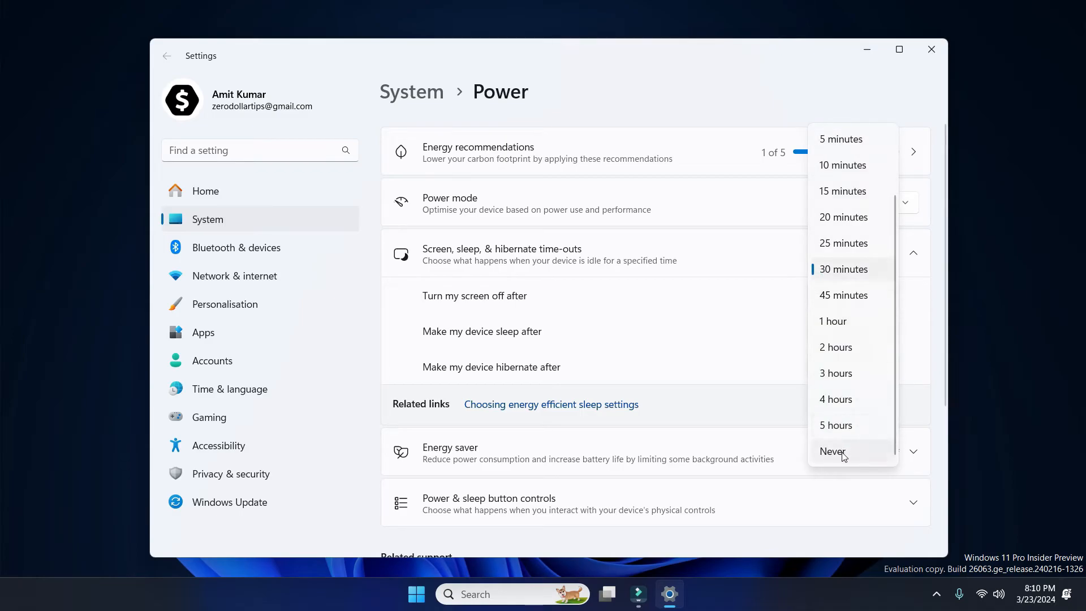
{"action": "left_click", "coordinate": [832, 451]}
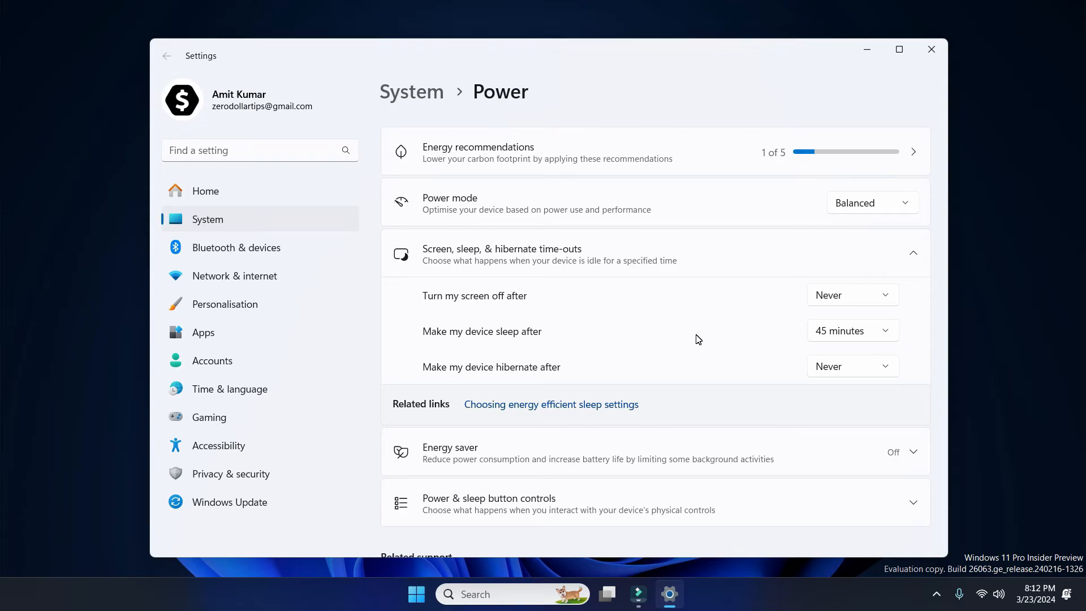
{"action": "left_click", "coordinate": [846, 338]}
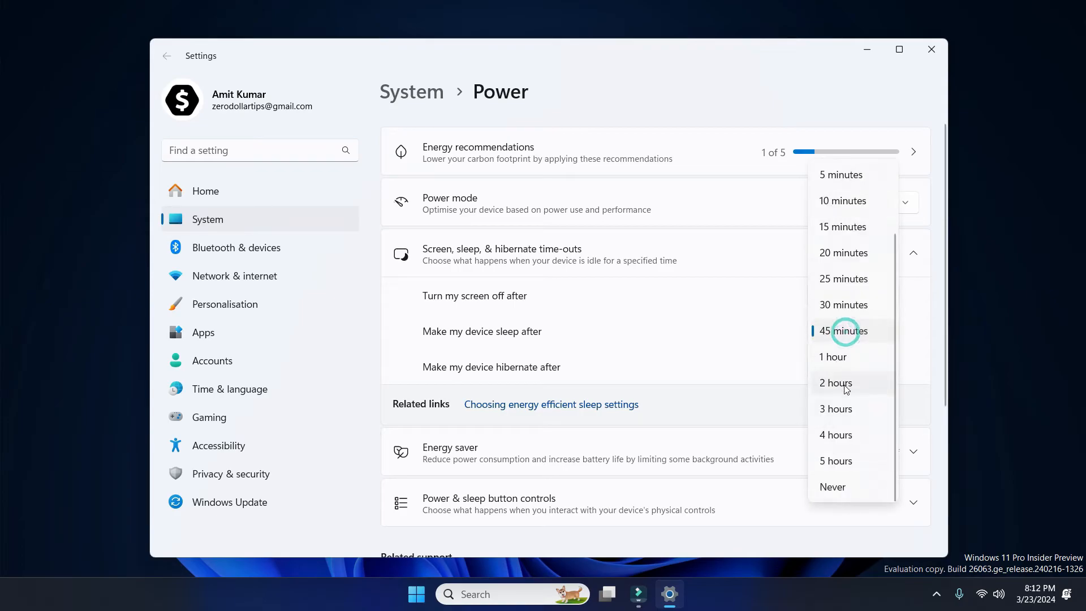
{"action": "left_click", "coordinate": [843, 487]}
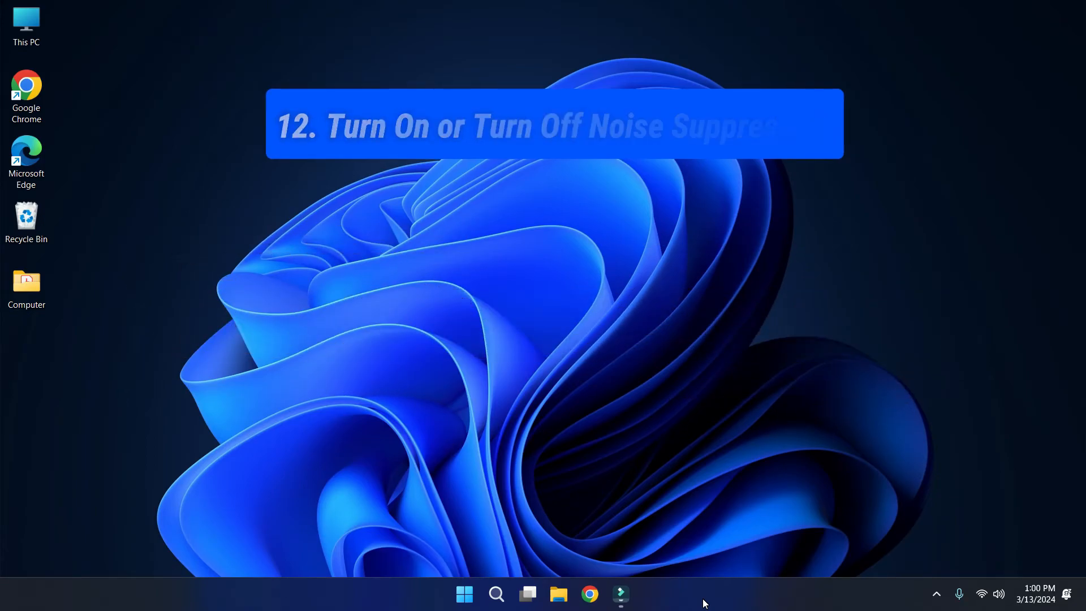
Open the classic Sound dialog from the system sound settings and show its communications activity options
{"action": "right_click", "coordinate": [999, 593]}
{"action": "left_click", "coordinate": [977, 556]}
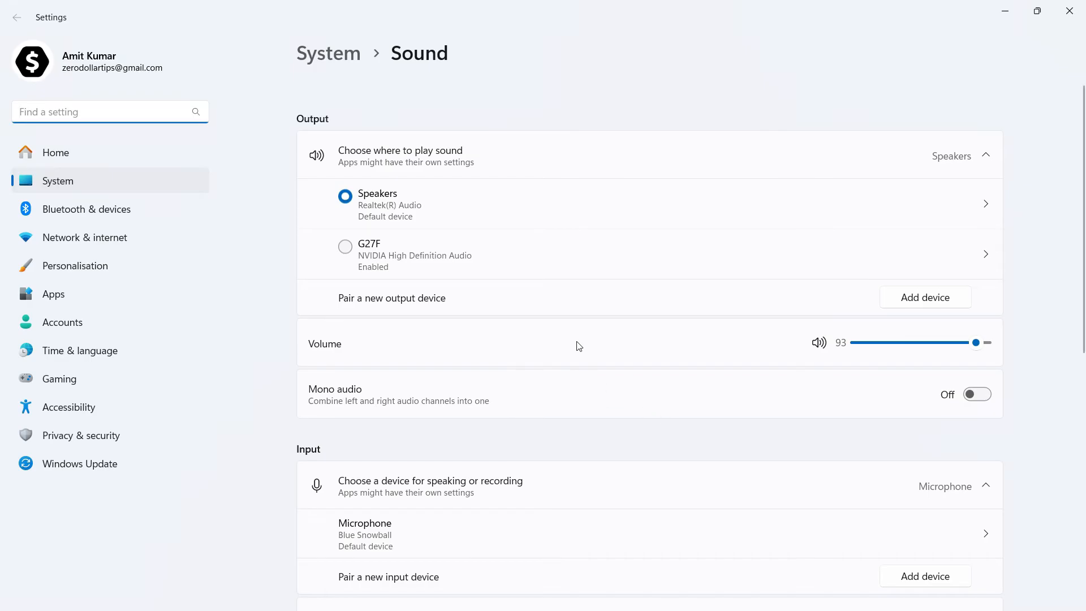
{"action": "scroll", "coordinate": [582, 342], "scroll_direction": "down", "scroll_amount": 8}
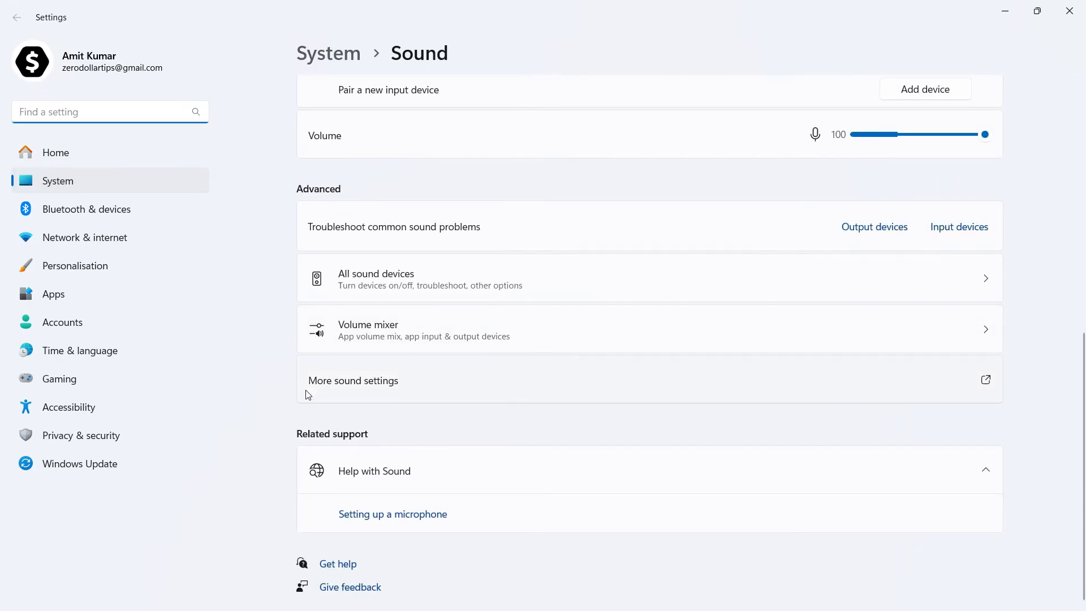
{"action": "left_click", "coordinate": [390, 388]}
{"action": "left_click_drag", "start_coordinate": [365, 116], "coordinate": [591, 137]}
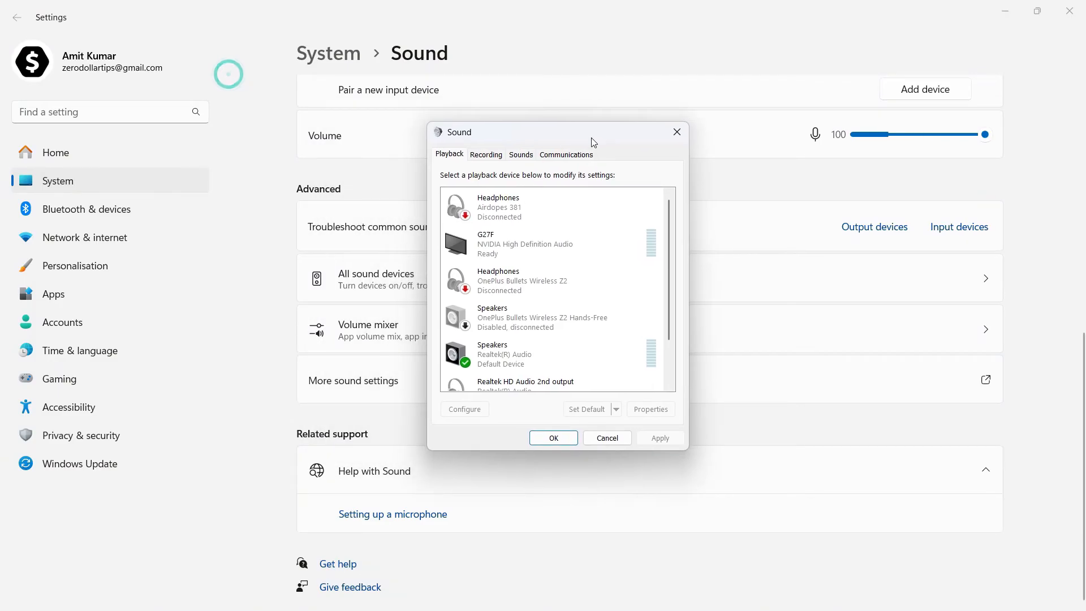
{"action": "left_click", "coordinate": [564, 155]}
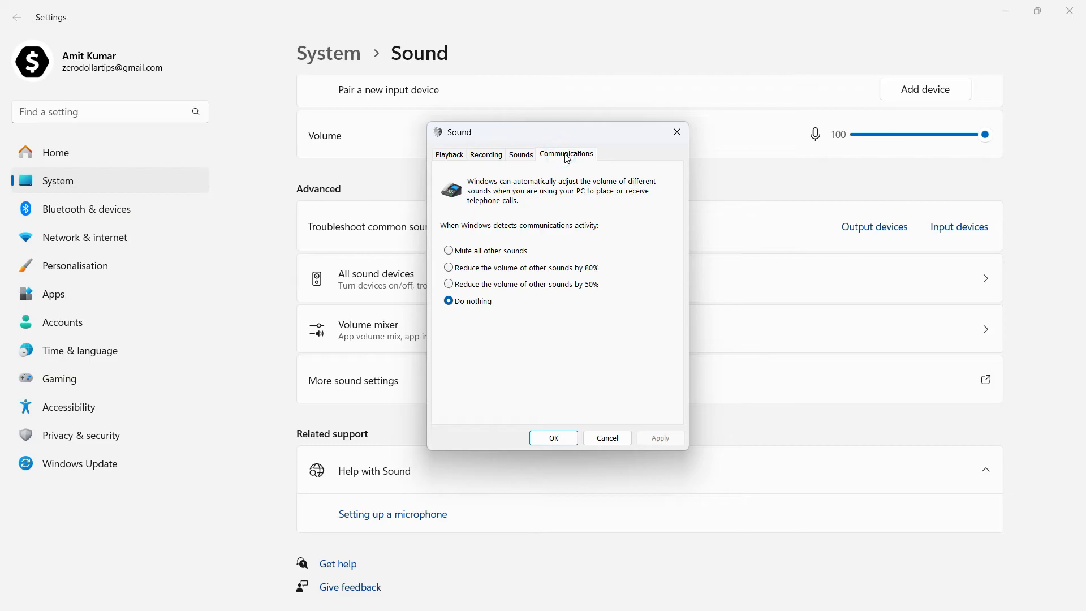
Set Windows to mute all other sounds when it detects communications activity, and apply the change
{"action": "left_click", "coordinate": [520, 255]}
{"action": "left_click", "coordinate": [469, 273]}
{"action": "left_click", "coordinate": [478, 285]}
{"action": "left_click", "coordinate": [450, 253]}
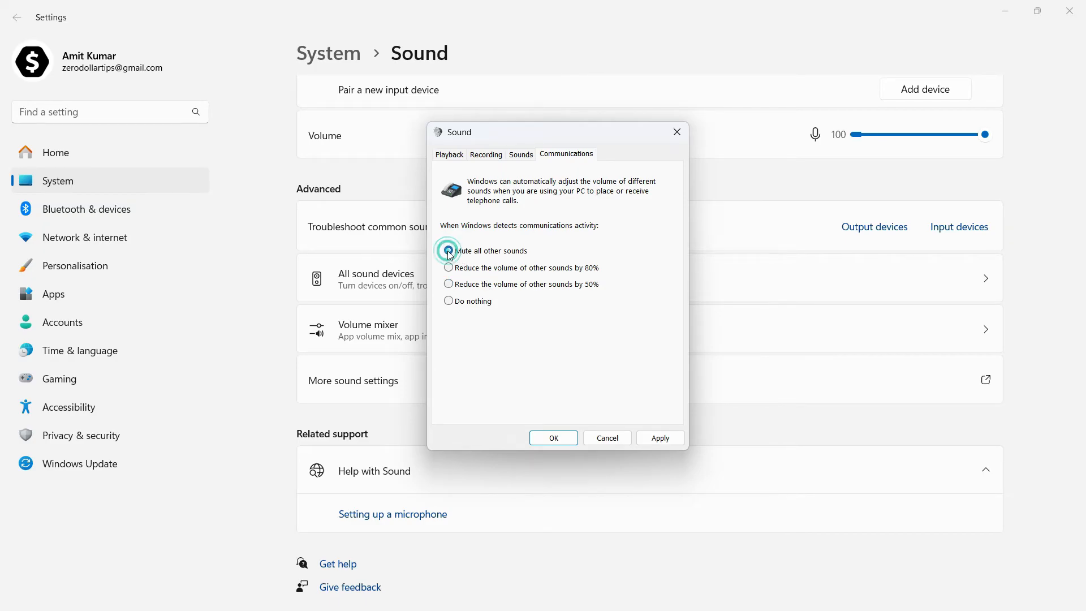
{"action": "left_click", "coordinate": [667, 442]}
{"action": "left_click", "coordinate": [554, 438]}
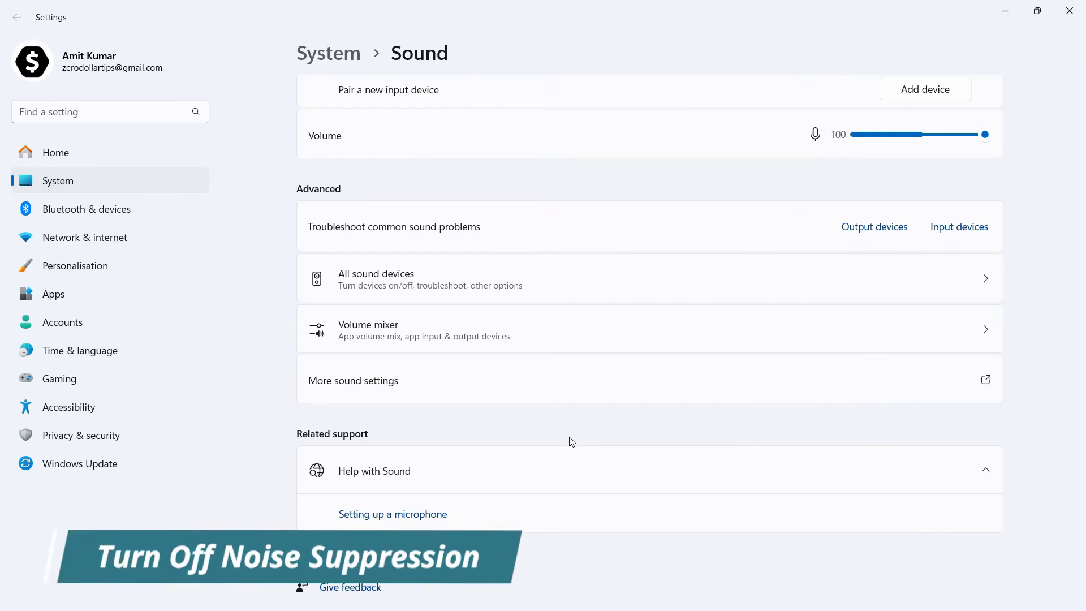
Reopen the Sound dialog's communications options and set Windows to do nothing when communications activity is detected
{"action": "left_click", "coordinate": [354, 381]}
{"action": "left_click_drag", "start_coordinate": [271, 113], "coordinate": [588, 151]}
{"action": "left_click", "coordinate": [571, 175]}
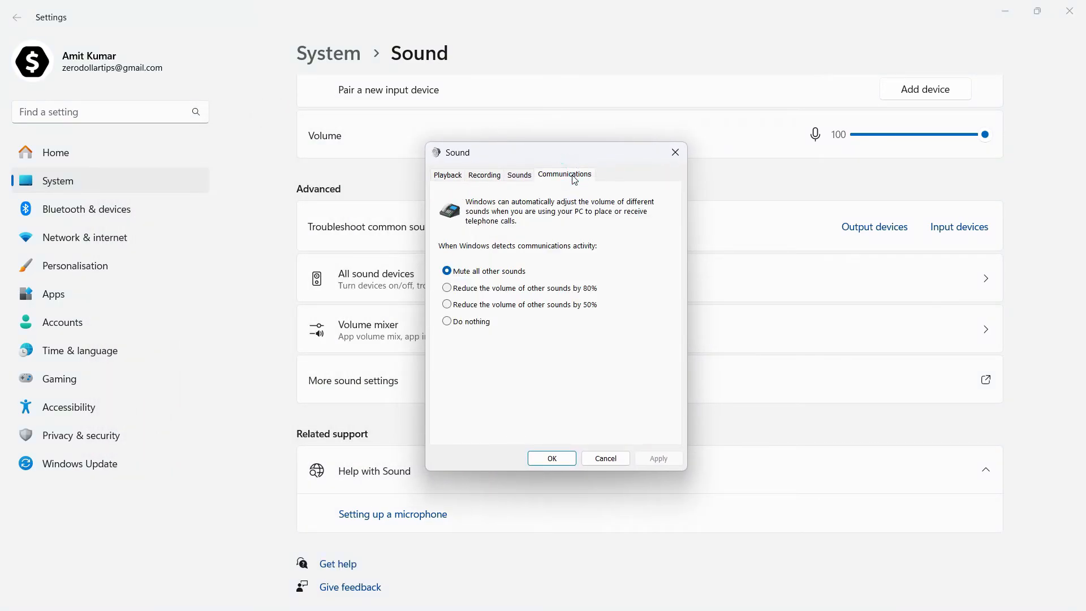
{"action": "left_click", "coordinate": [462, 325]}
{"action": "left_click", "coordinate": [658, 458]}
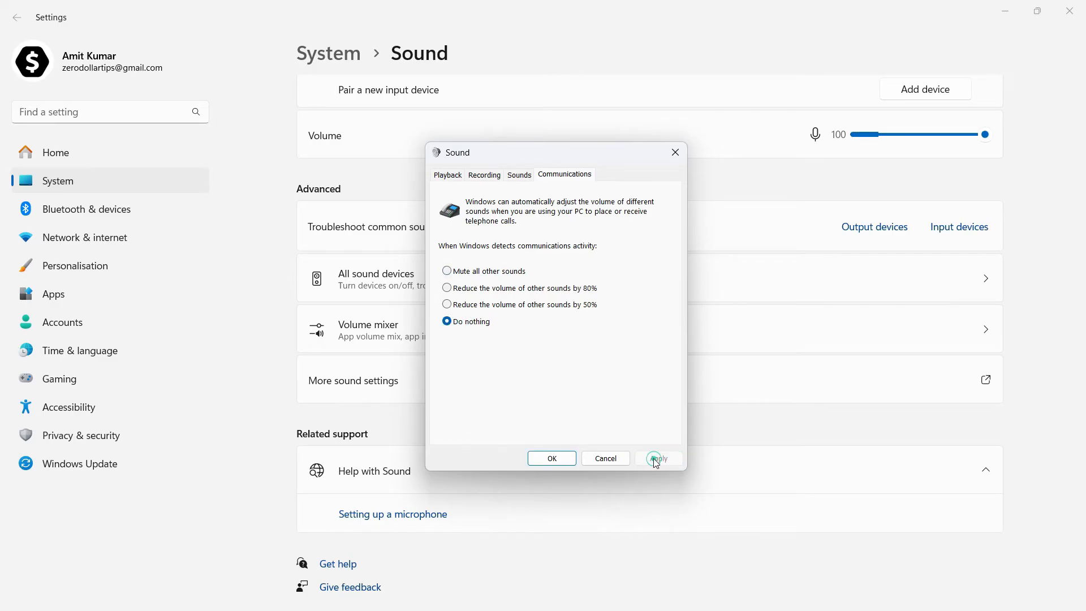
{"action": "left_click", "coordinate": [553, 458]}
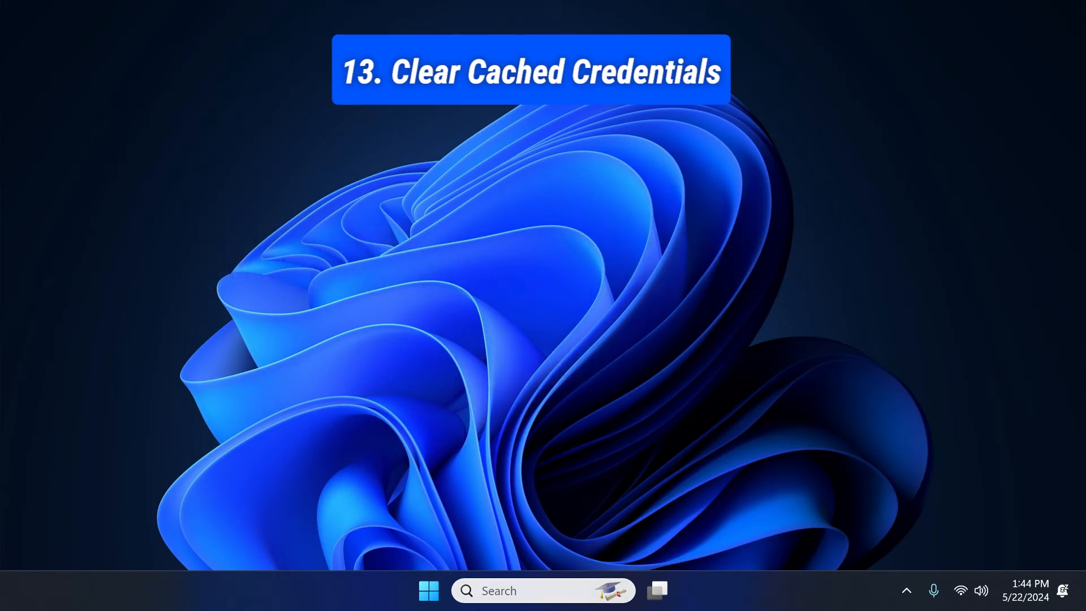
Search for Control Panel, open it and go to the Windows Credentials in the User Accounts' Credential Manager
{"action": "left_click", "coordinate": [532, 591]}
{"action": "type", "text": "c"}
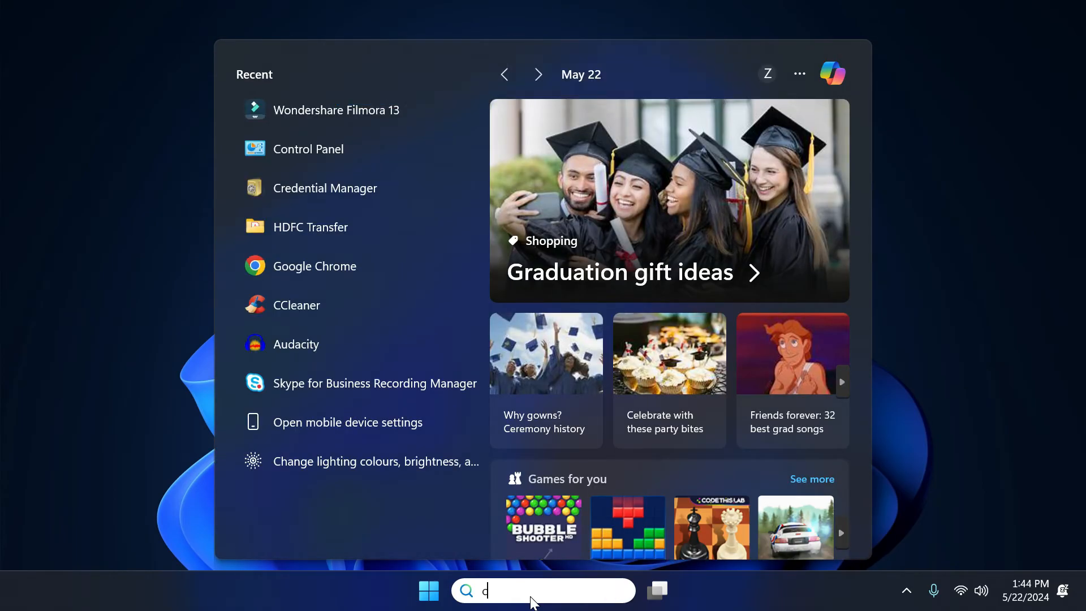
{"action": "type", "text": "ont"}
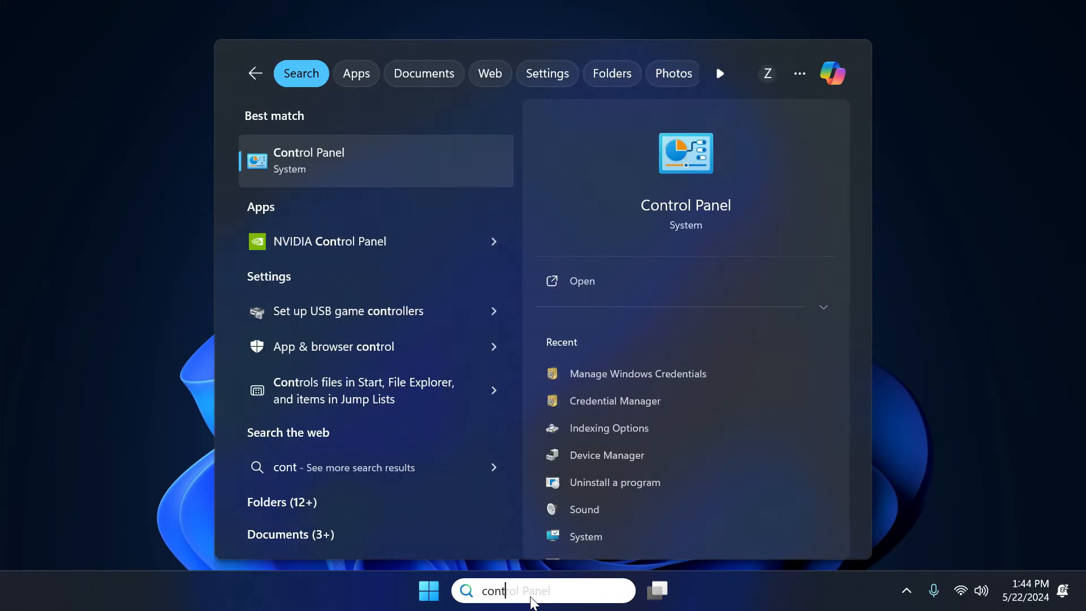
{"action": "type", "text": "rol"}
{"action": "left_click", "coordinate": [434, 180]}
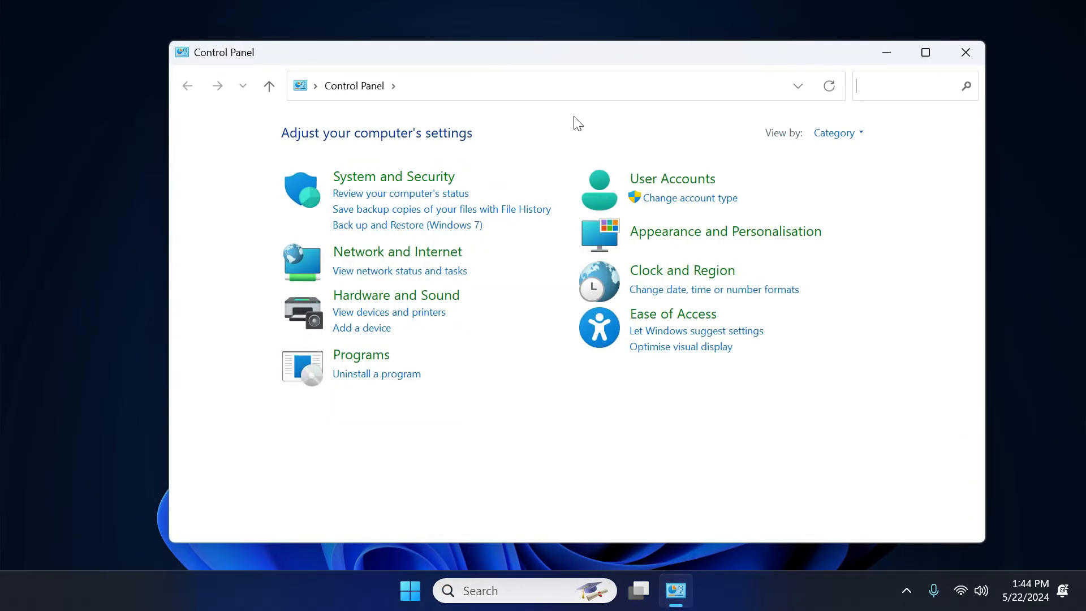
{"action": "left_click", "coordinate": [703, 178]}
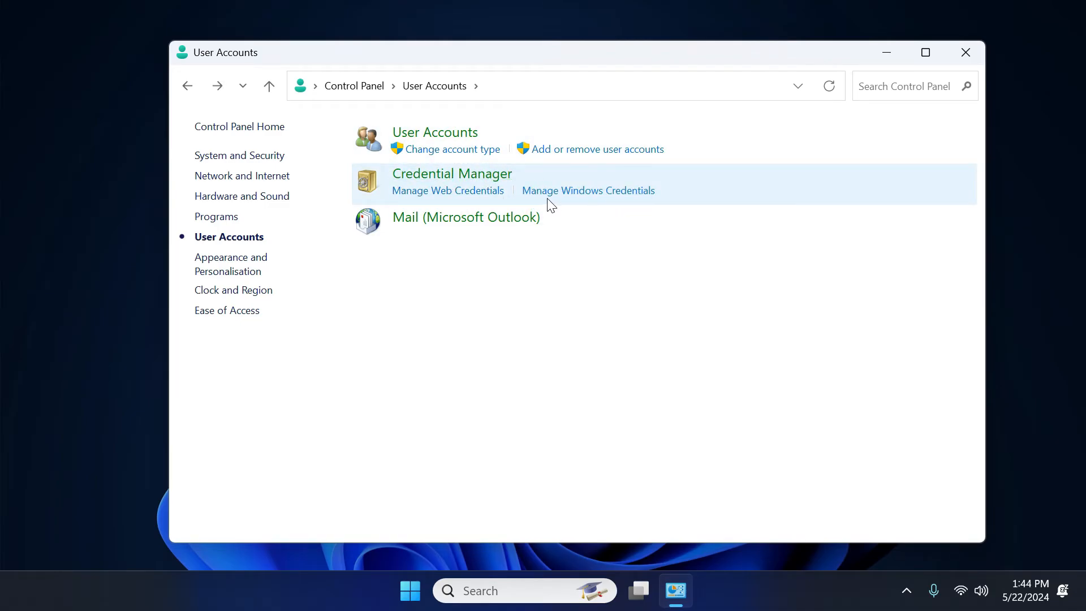
{"action": "left_click", "coordinate": [596, 202]}
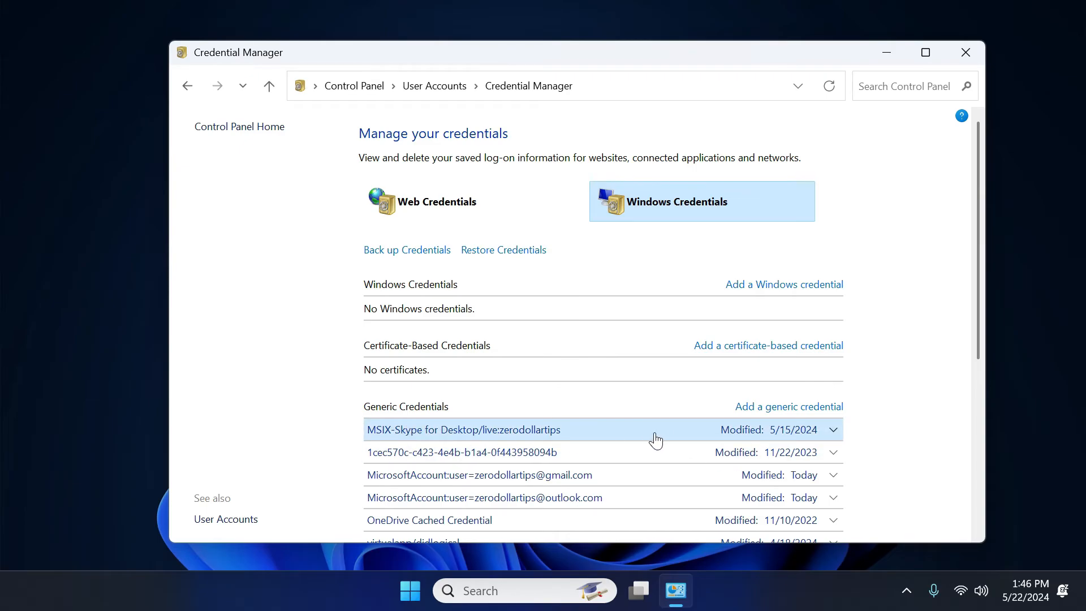
Permanently delete the MSIX-Skype for Desktop generic credential, check the Web Credentials and return to the Windows Credentials
{"action": "left_click", "coordinate": [623, 437]}
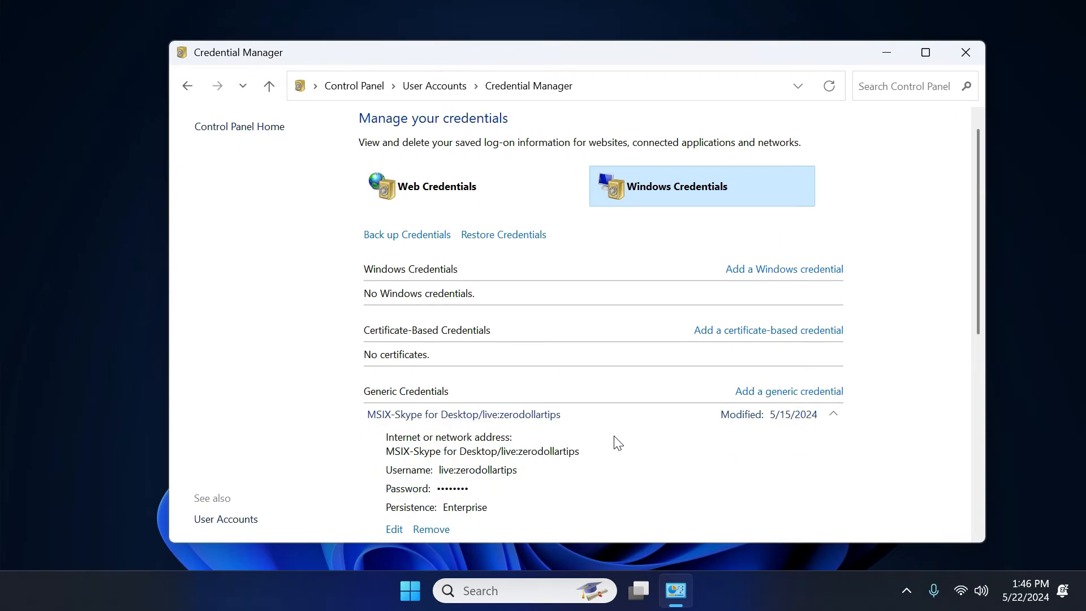
{"action": "left_click", "coordinate": [437, 530]}
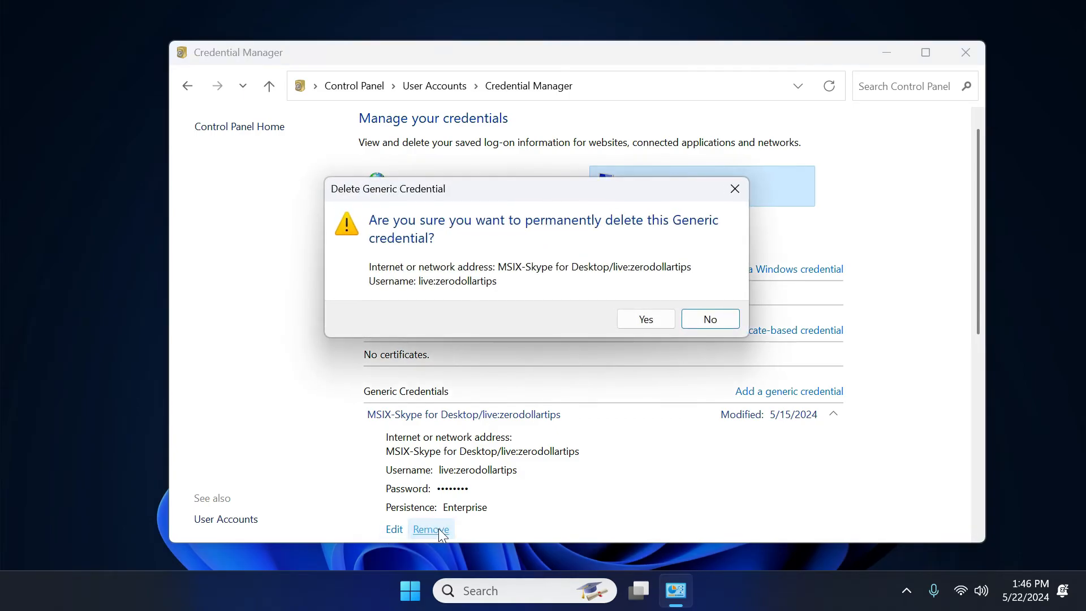
{"action": "left_click", "coordinate": [645, 319]}
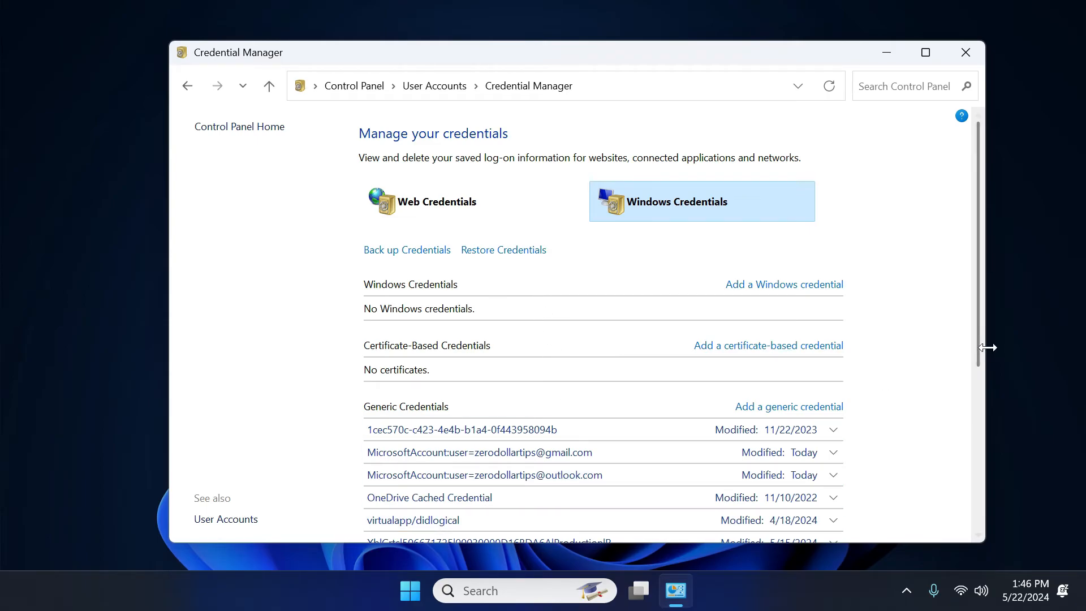
{"action": "left_click", "coordinate": [439, 215]}
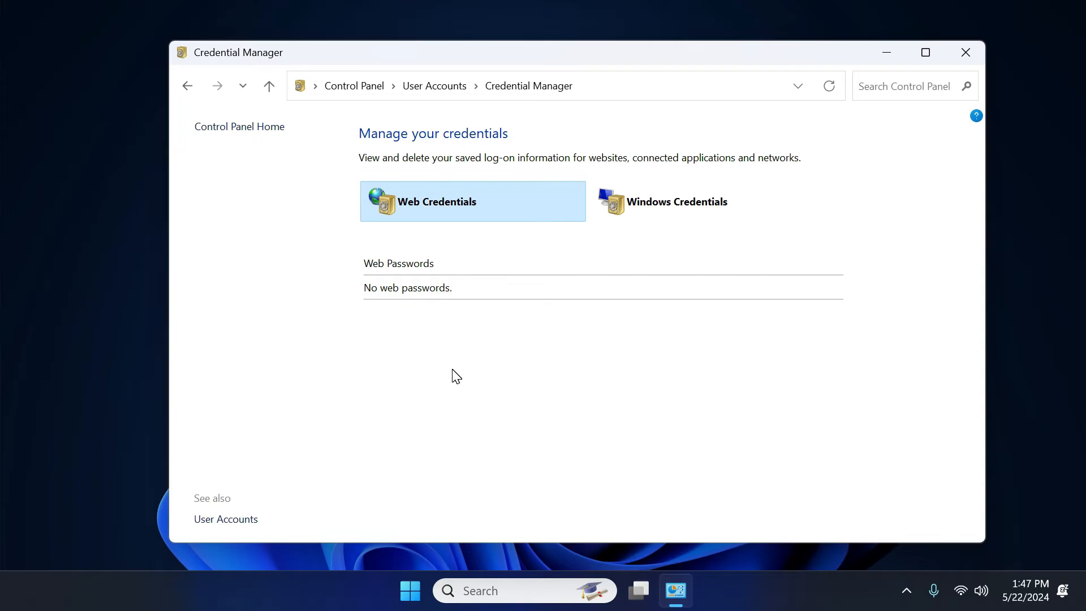
{"action": "left_click", "coordinate": [730, 212]}
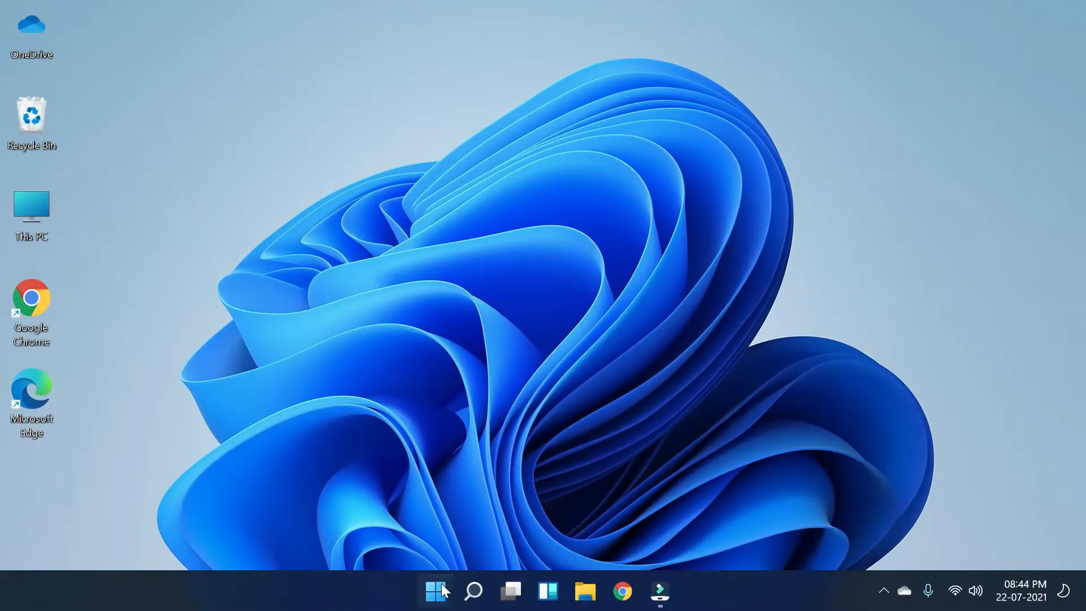
Open Task Manager, review which apps are listed for startup and their status, and close it
{"action": "right_click", "coordinate": [443, 582]}
{"action": "left_click", "coordinate": [444, 395]}
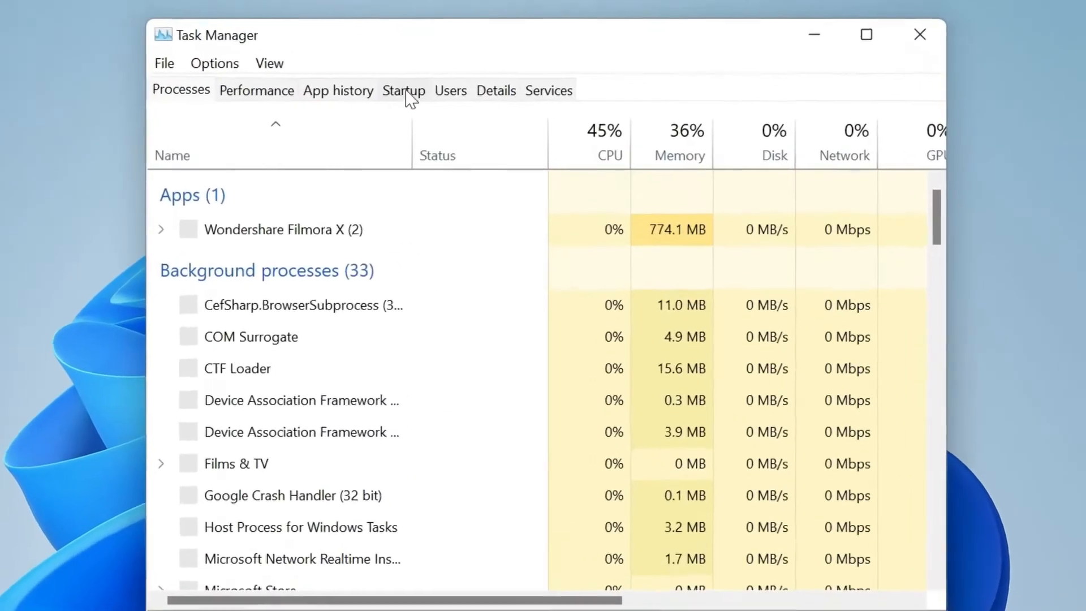
{"action": "left_click", "coordinate": [468, 98]}
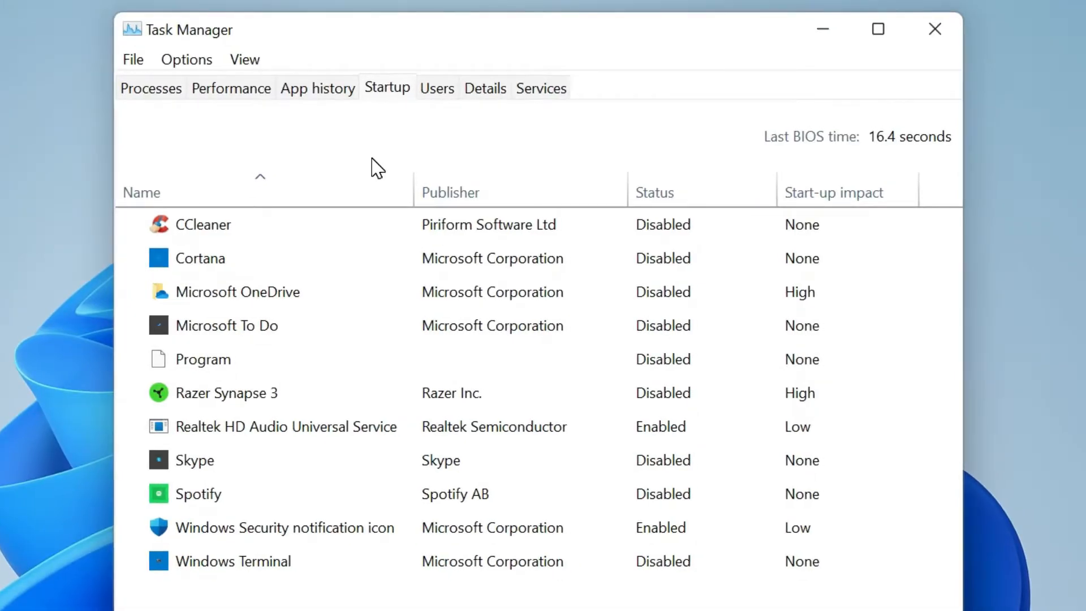
{"action": "left_click", "coordinate": [935, 29]}
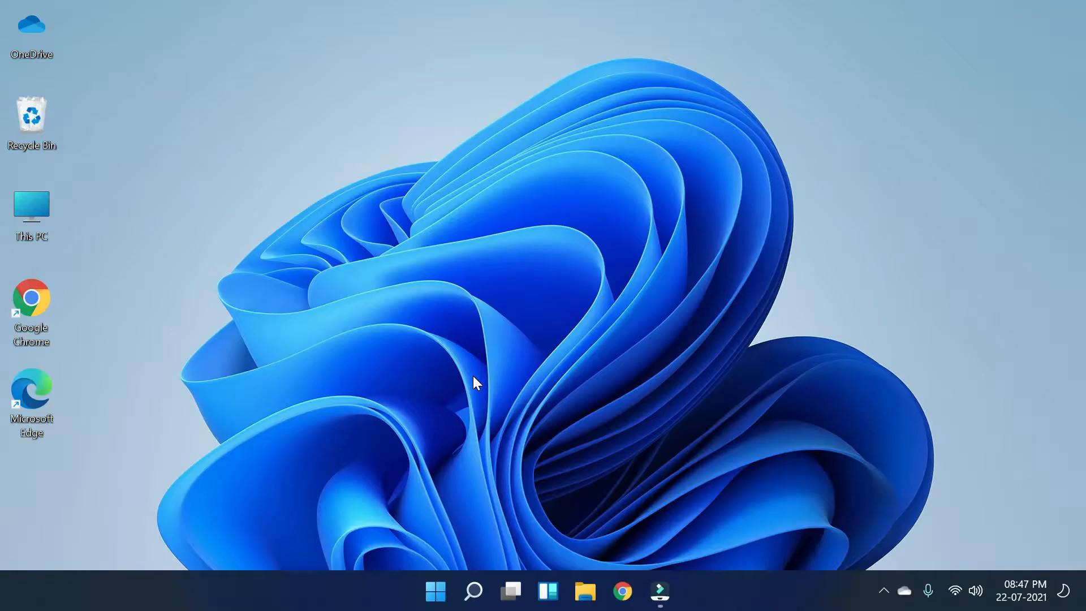
Search for VLC media player and open the file location of its shortcut
{"action": "left_click", "coordinate": [473, 590]}
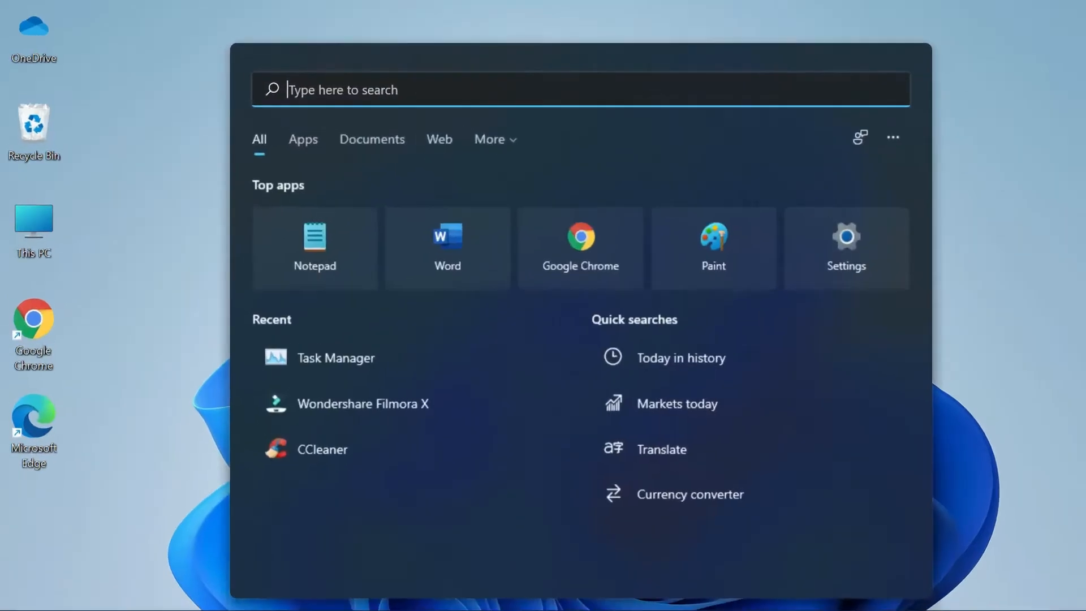
{"action": "type", "text": "vlc"}
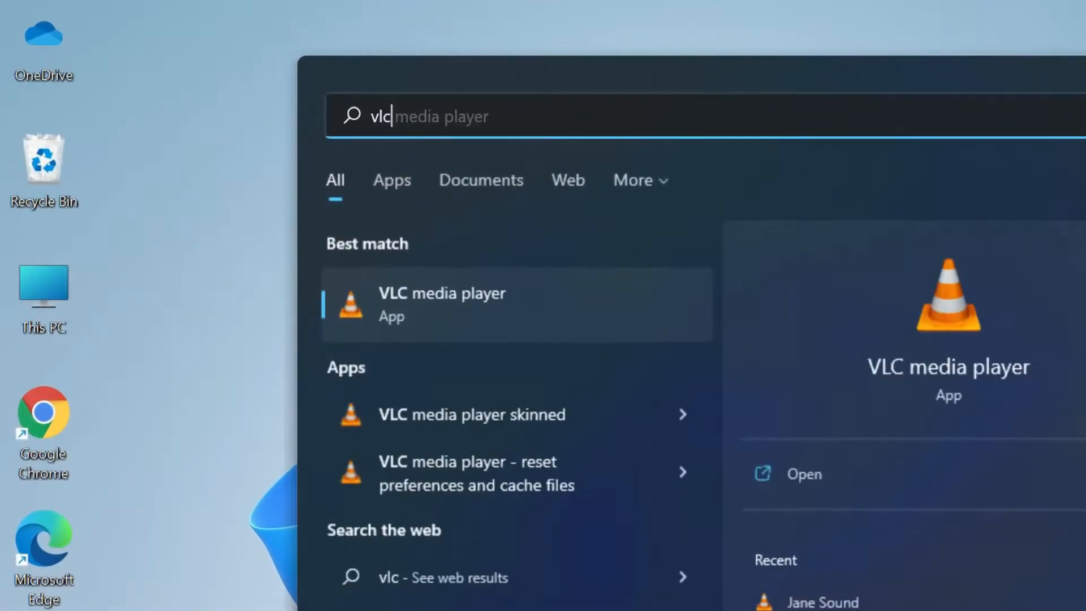
{"action": "right_click", "coordinate": [469, 318]}
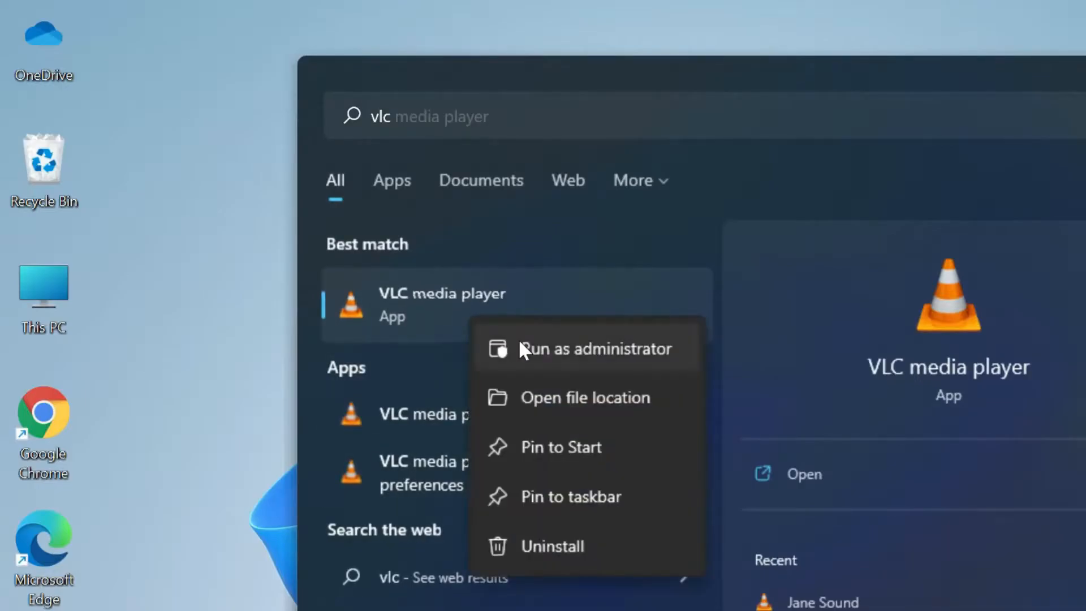
{"action": "left_click", "coordinate": [566, 399]}
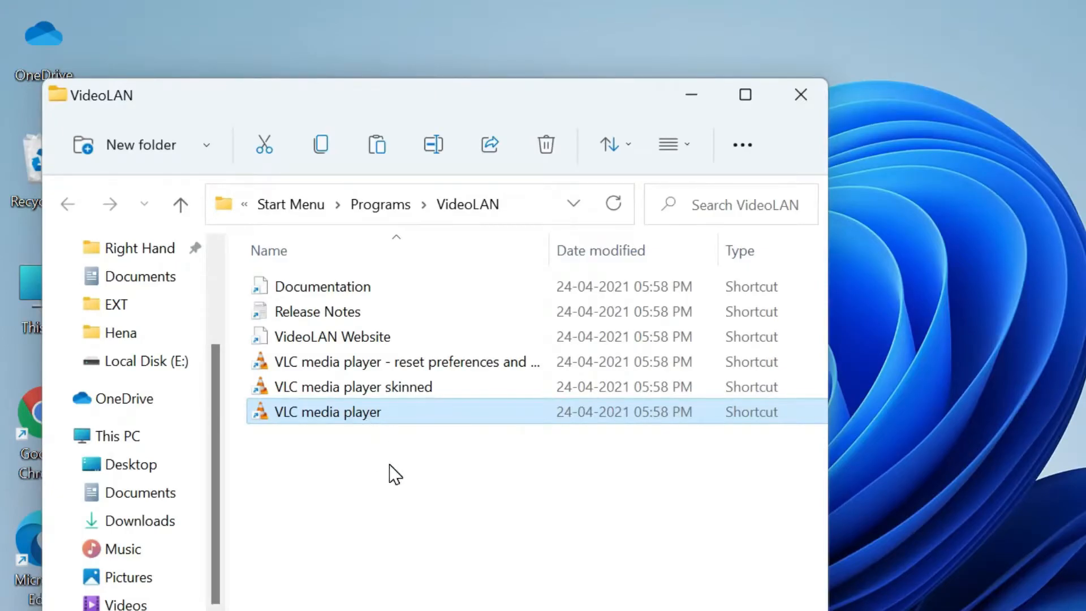
{"action": "mouse_move", "coordinate": [390, 425]}
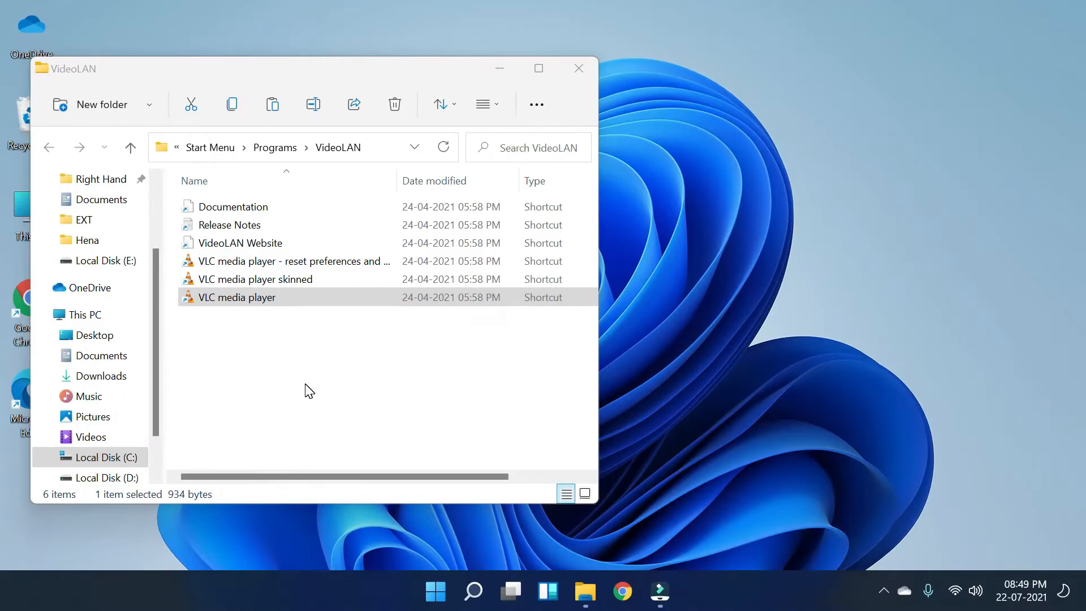
Open the Windows Start-up folder by running the command shell:startup
{"action": "right_click", "coordinate": [435, 591]}
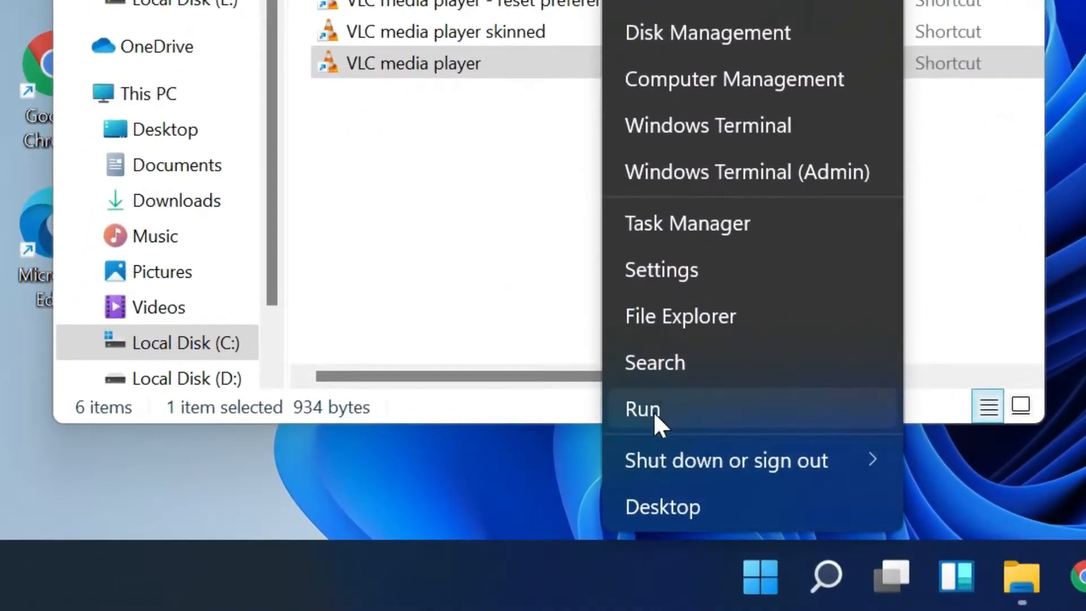
{"action": "left_click", "coordinate": [651, 413]}
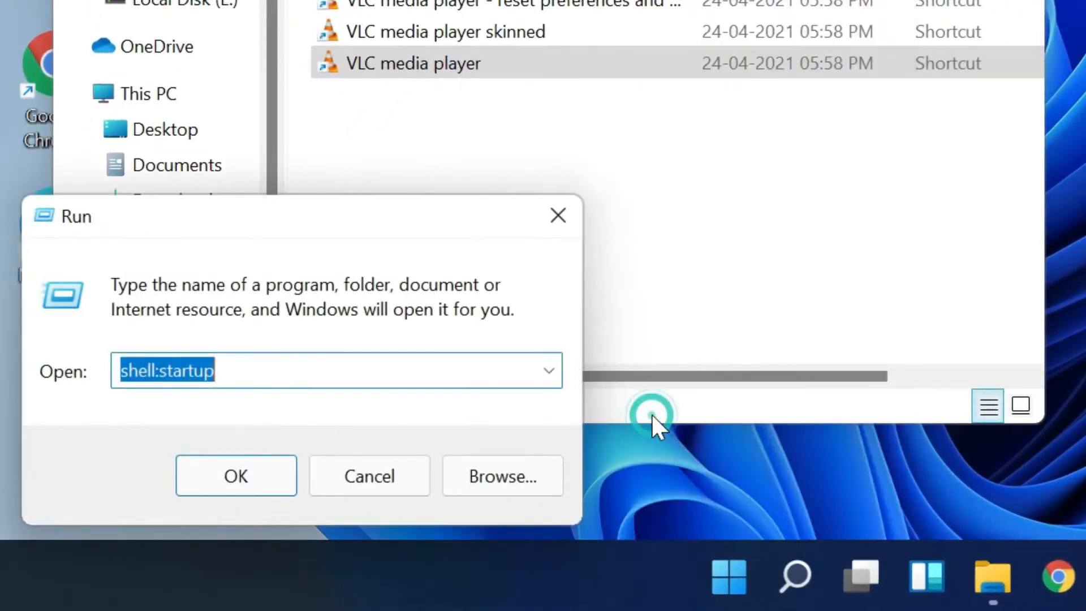
{"action": "left_click", "coordinate": [245, 369]}
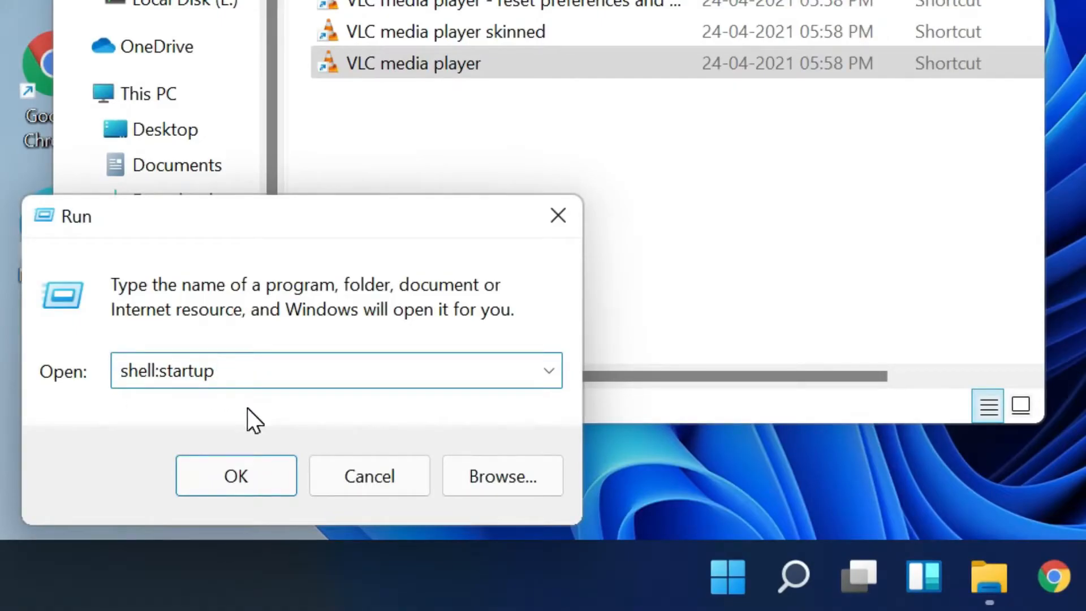
{"action": "left_click", "coordinate": [245, 490]}
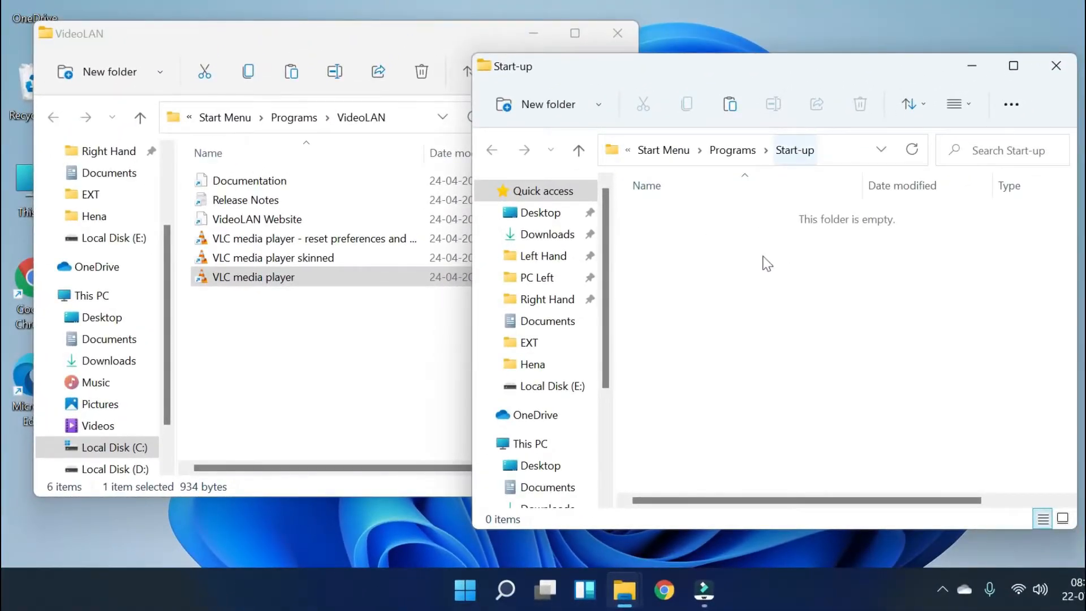
{"action": "left_click_drag", "start_coordinate": [842, 287], "coordinate": [821, 336]}
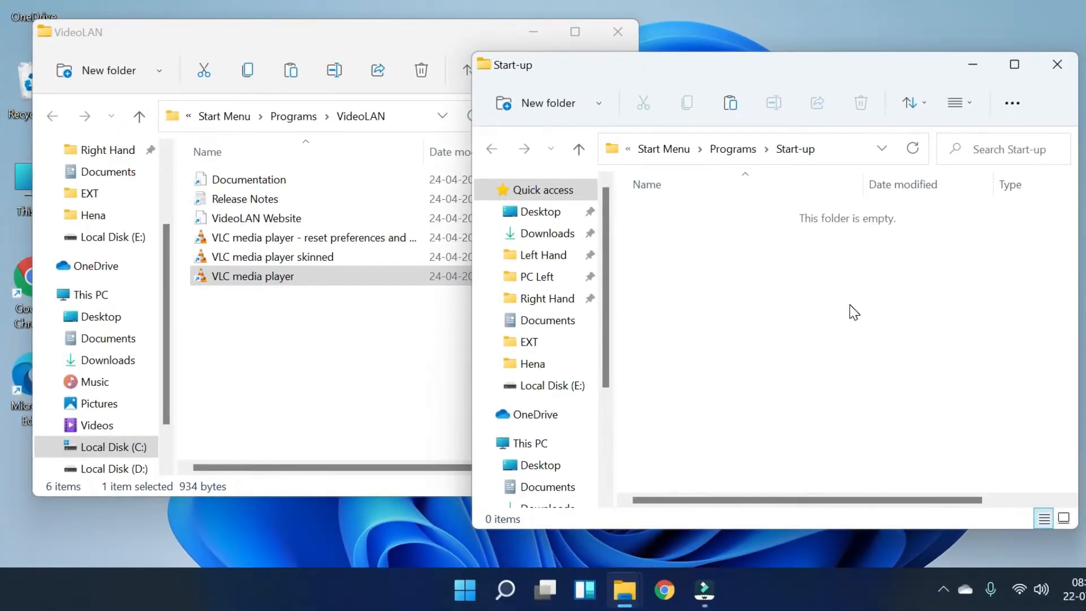
Copy the VLC media player shortcut from the VideoLAN folder and paste it into the Start-up folder
{"action": "right_click", "coordinate": [257, 279]}
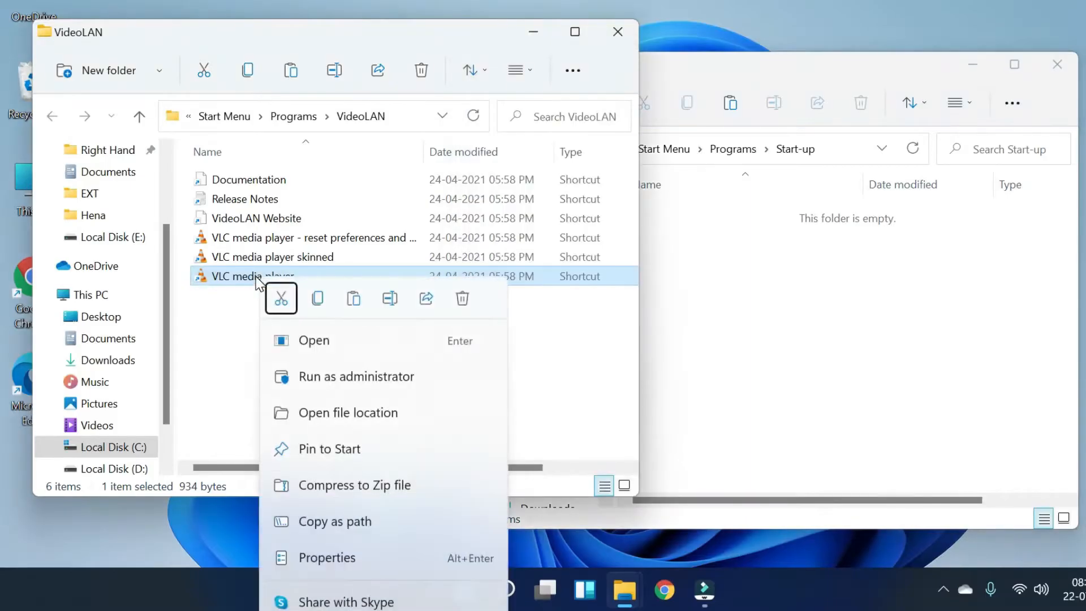
{"action": "left_click", "coordinate": [316, 297]}
{"action": "left_click", "coordinate": [764, 230]}
{"action": "left_click", "coordinate": [737, 222]}
{"action": "right_click", "coordinate": [740, 241]}
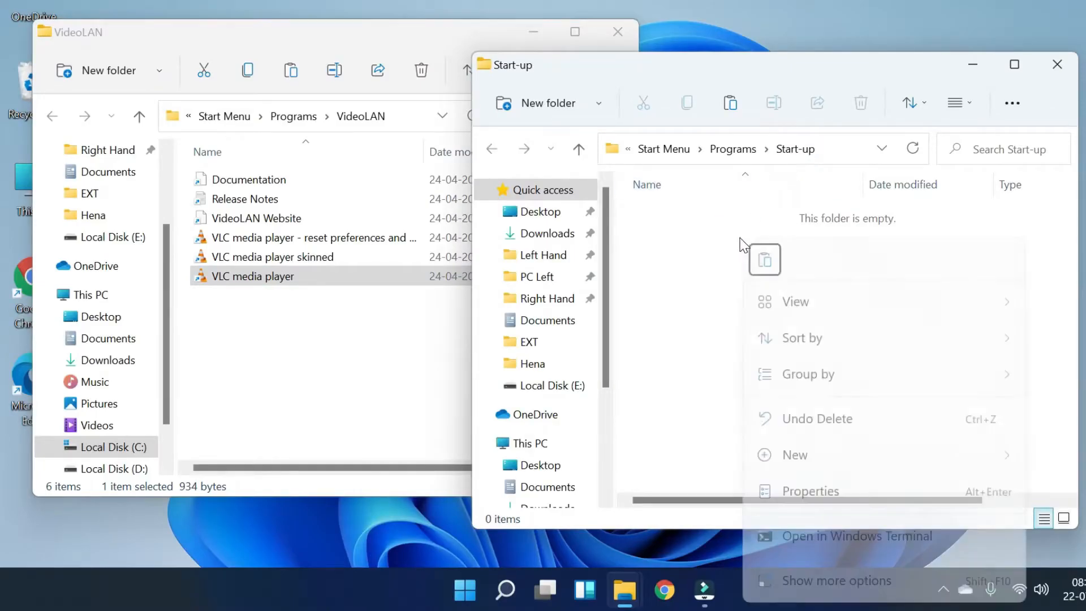
{"action": "left_click", "coordinate": [761, 259]}
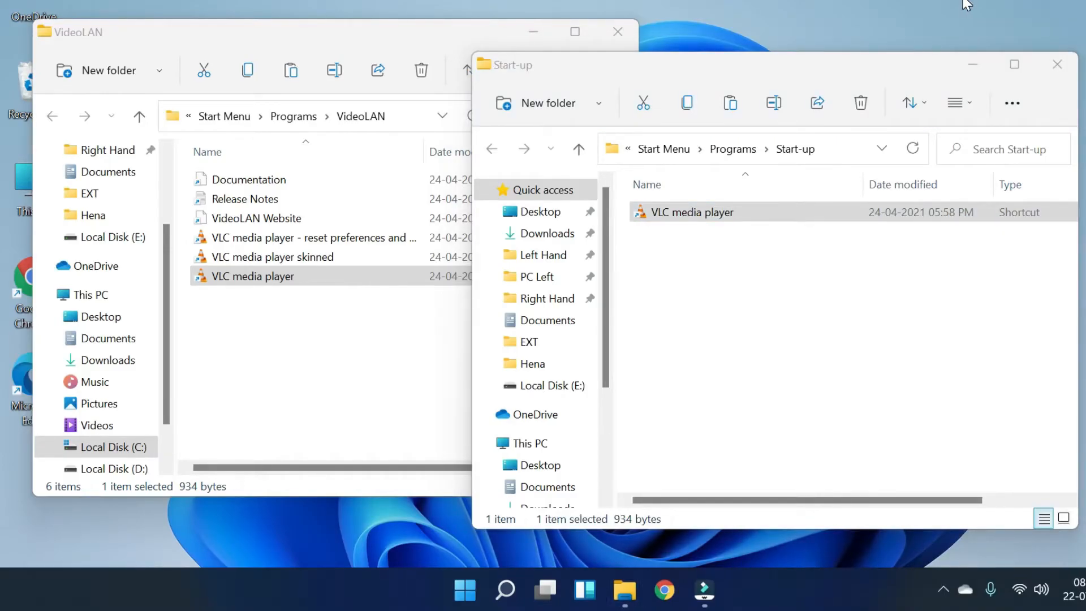
Search for Excel, open the file location of its shortcut and move that window clear of the Start-up folder
{"action": "left_click", "coordinate": [511, 583]}
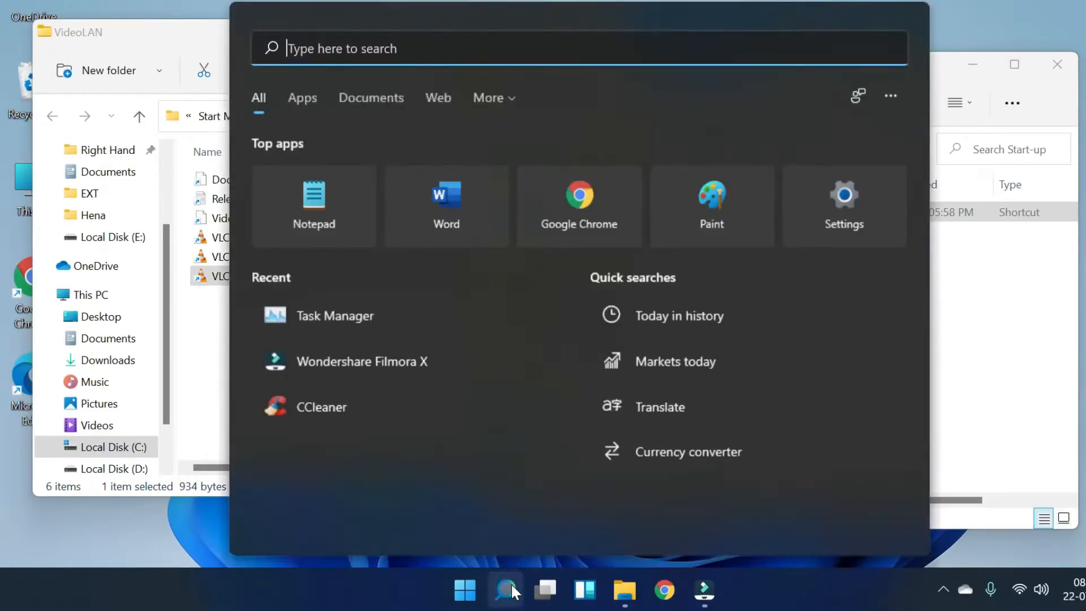
{"action": "type", "text": "excel"}
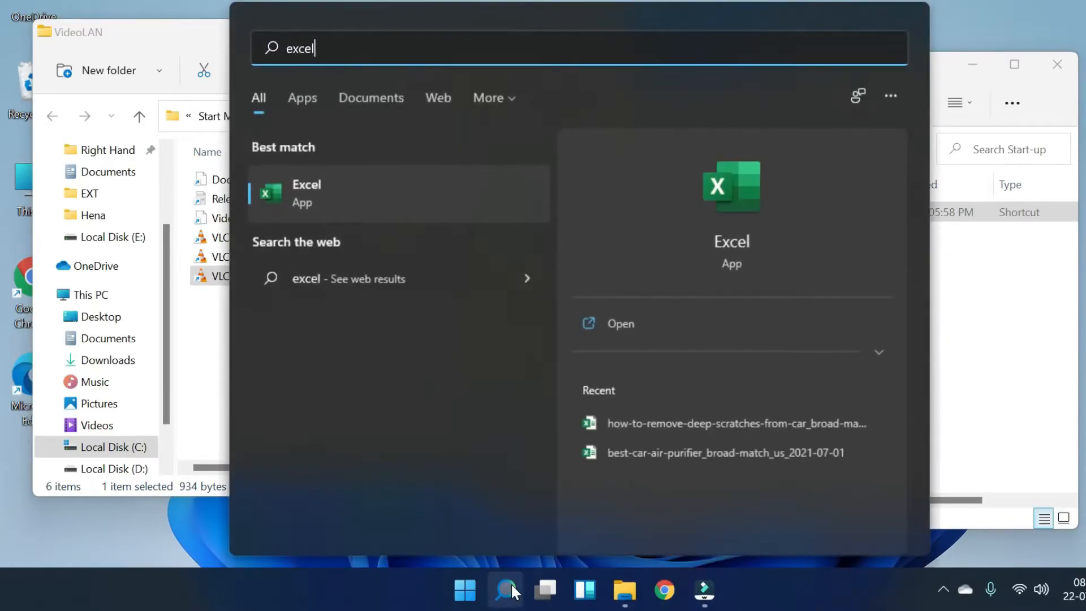
{"action": "right_click", "coordinate": [354, 192]}
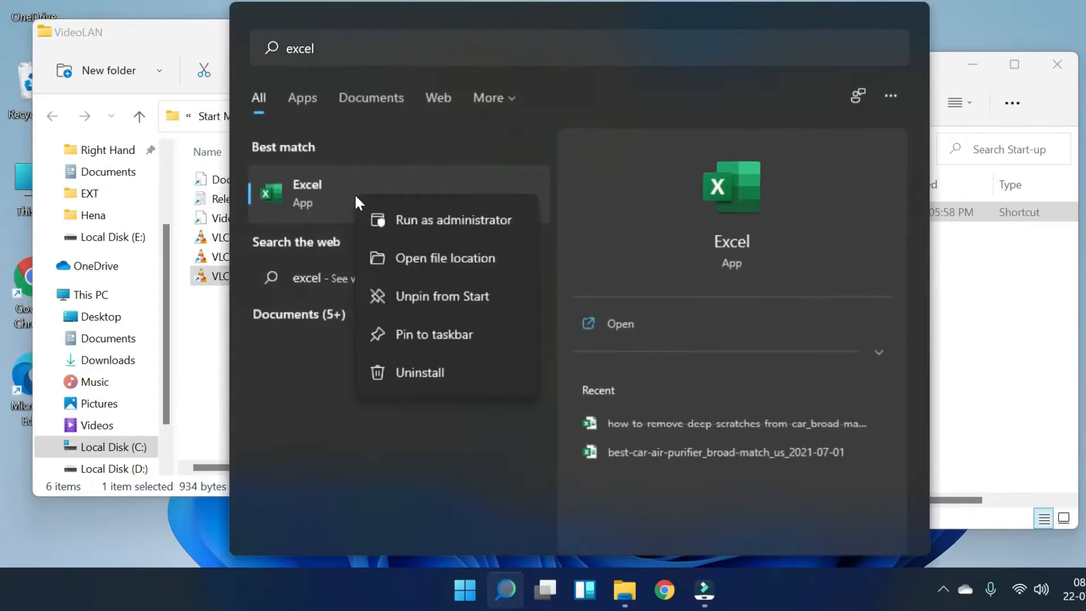
{"action": "left_click", "coordinate": [436, 270]}
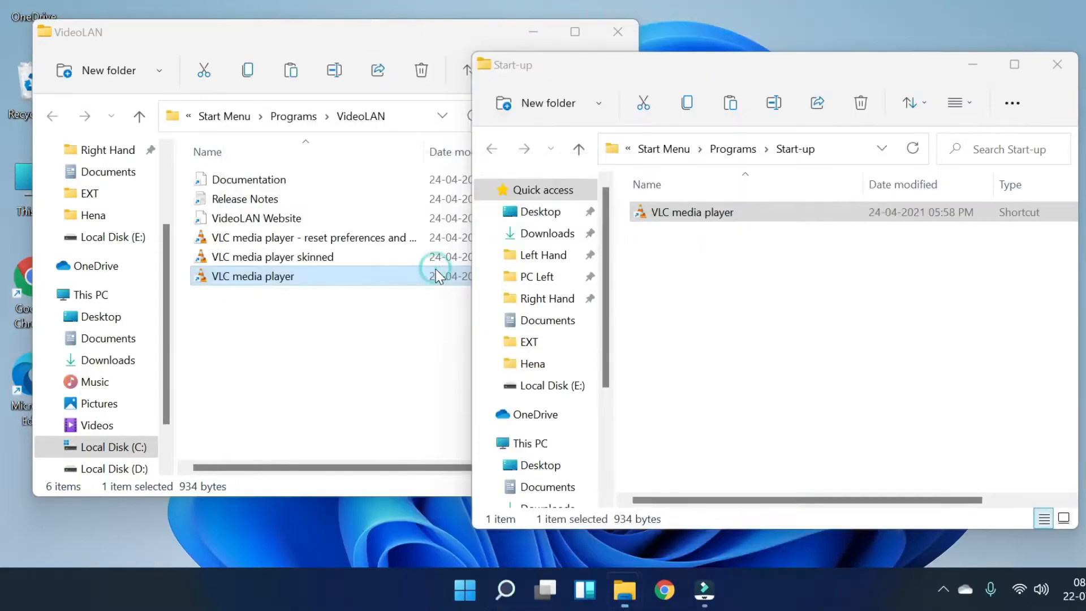
{"action": "left_click_drag", "start_coordinate": [420, 83], "coordinate": [180, 24]}
Copy the Excel shortcut from the Programs folder and paste it into the Start-up folder
{"action": "scroll", "coordinate": [282, 443], "scroll_direction": "down", "scroll_amount": 2}
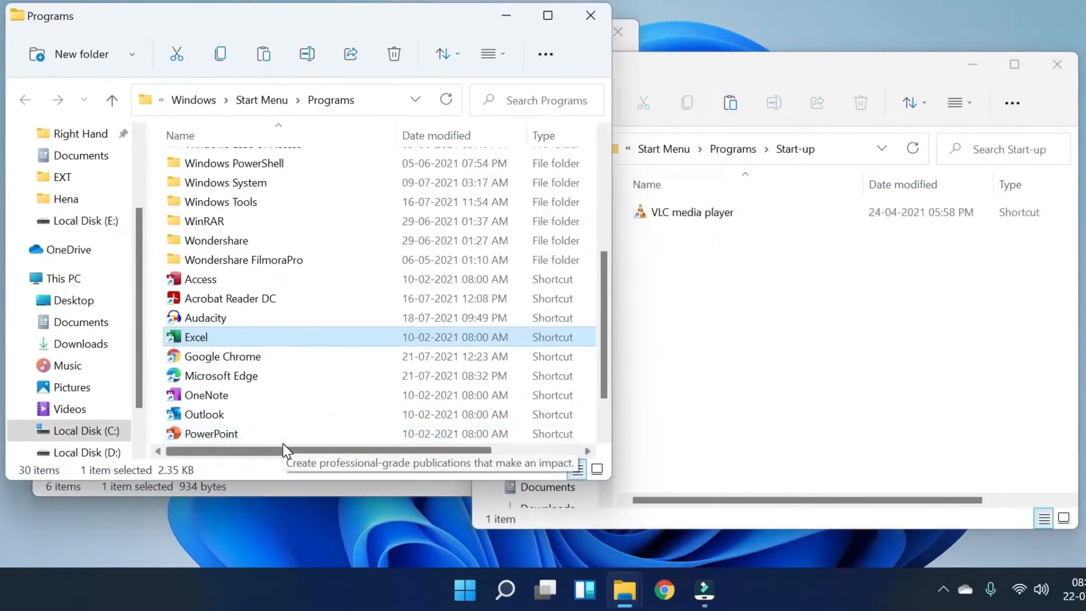
{"action": "right_click", "coordinate": [225, 342]}
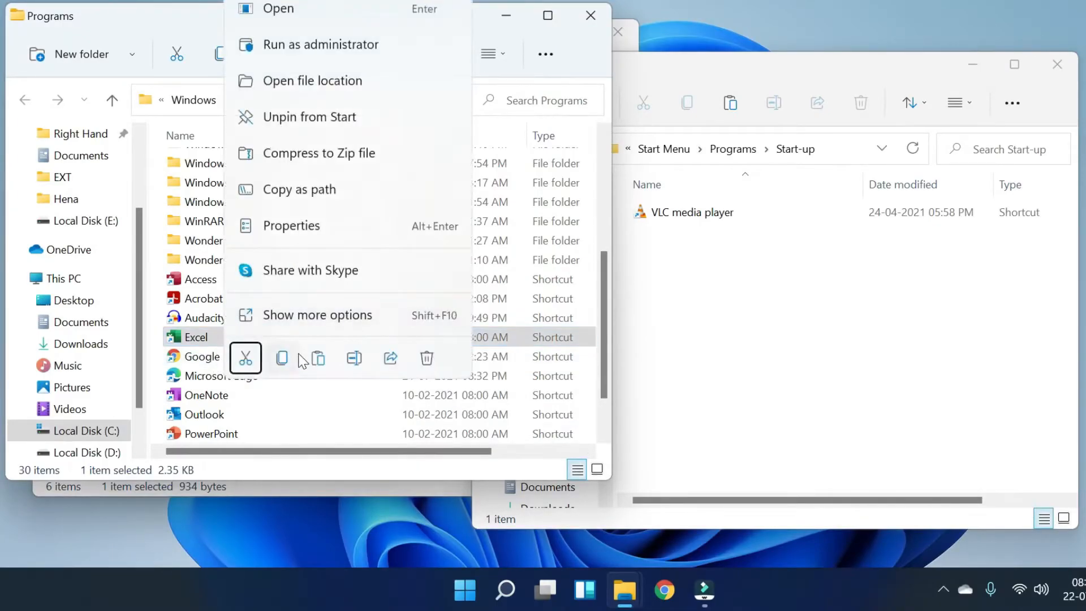
{"action": "left_click", "coordinate": [285, 359]}
{"action": "right_click", "coordinate": [710, 272]}
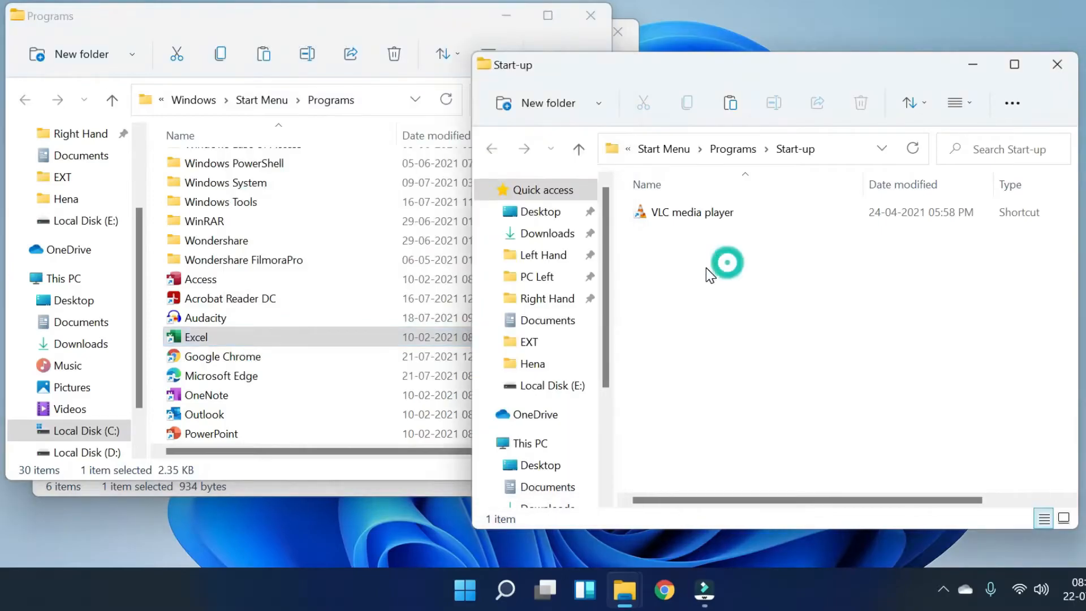
{"action": "left_click", "coordinate": [731, 290]}
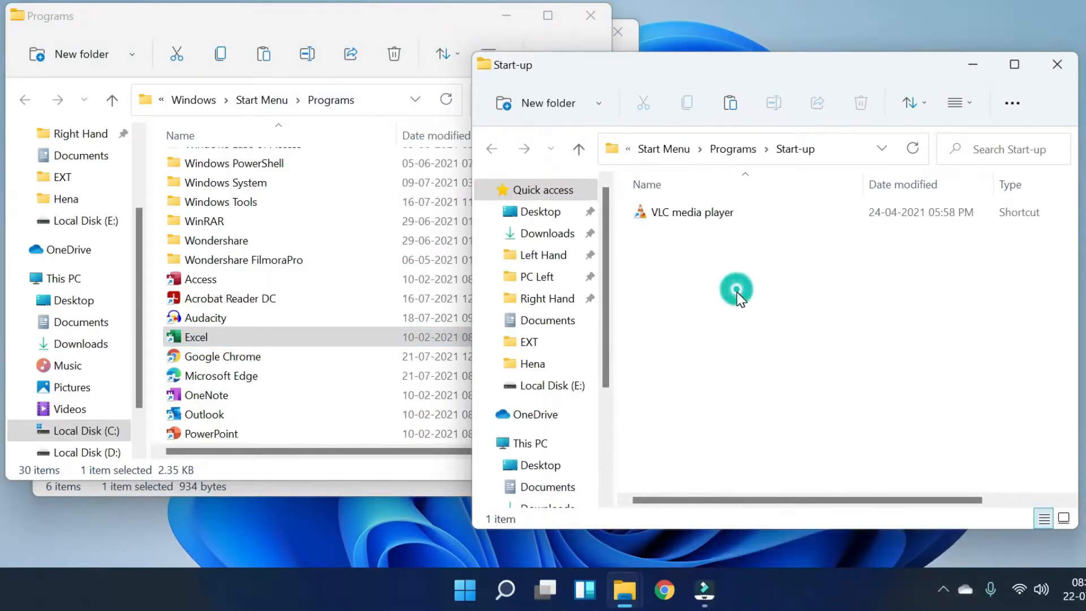
Copy the OneNote shortcut from Programs into the Start-up folder, and close the Programs and VideoLAN windows
{"action": "scroll", "coordinate": [249, 339], "scroll_direction": "down", "scroll_amount": 1}
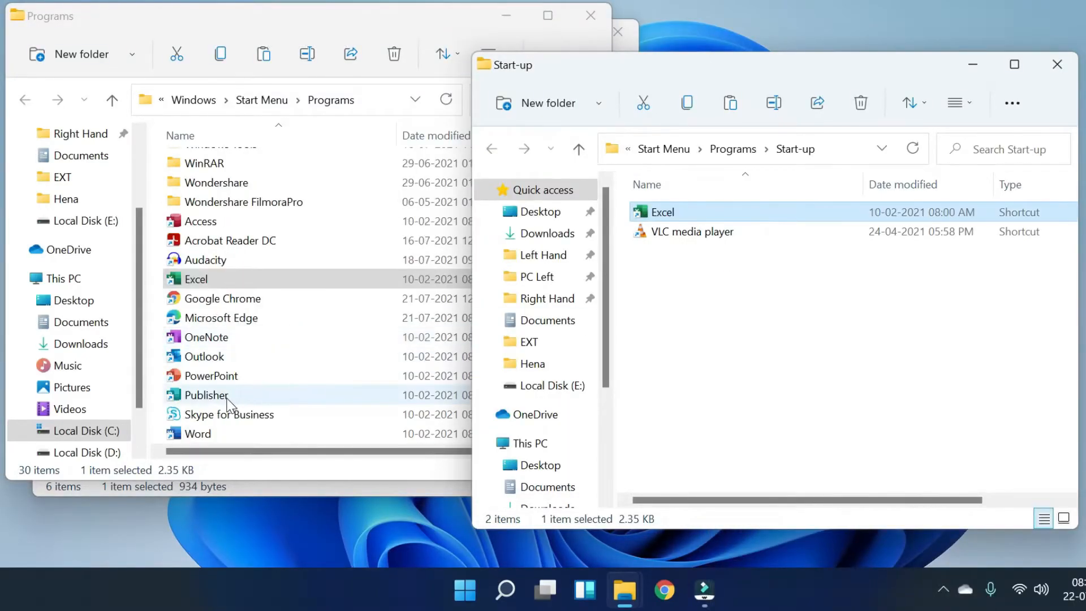
{"action": "left_click", "coordinate": [208, 338]}
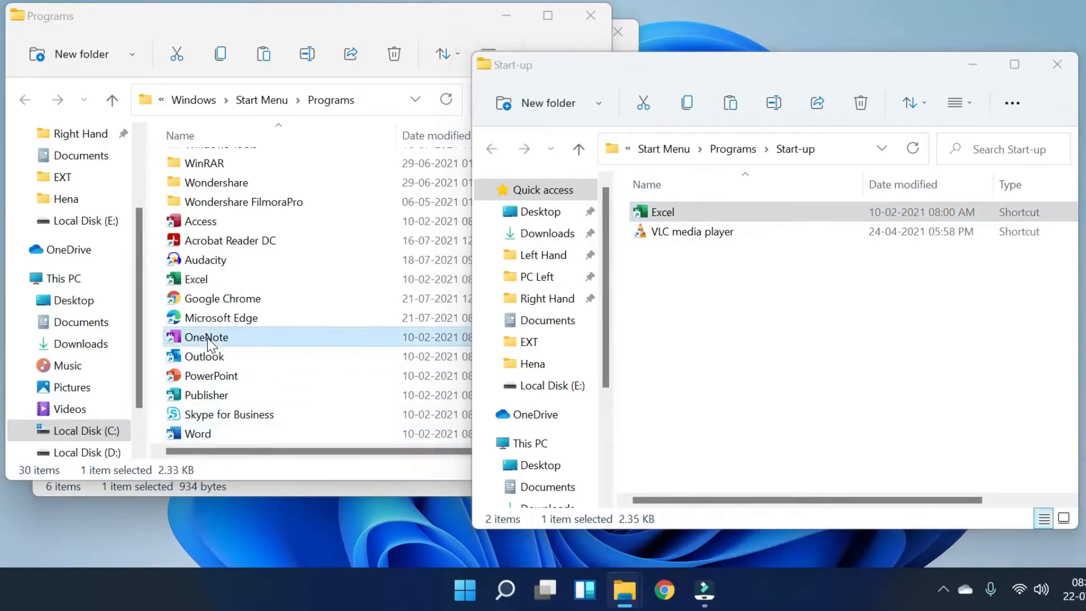
{"action": "right_click", "coordinate": [208, 338]}
{"action": "left_click", "coordinate": [266, 360]}
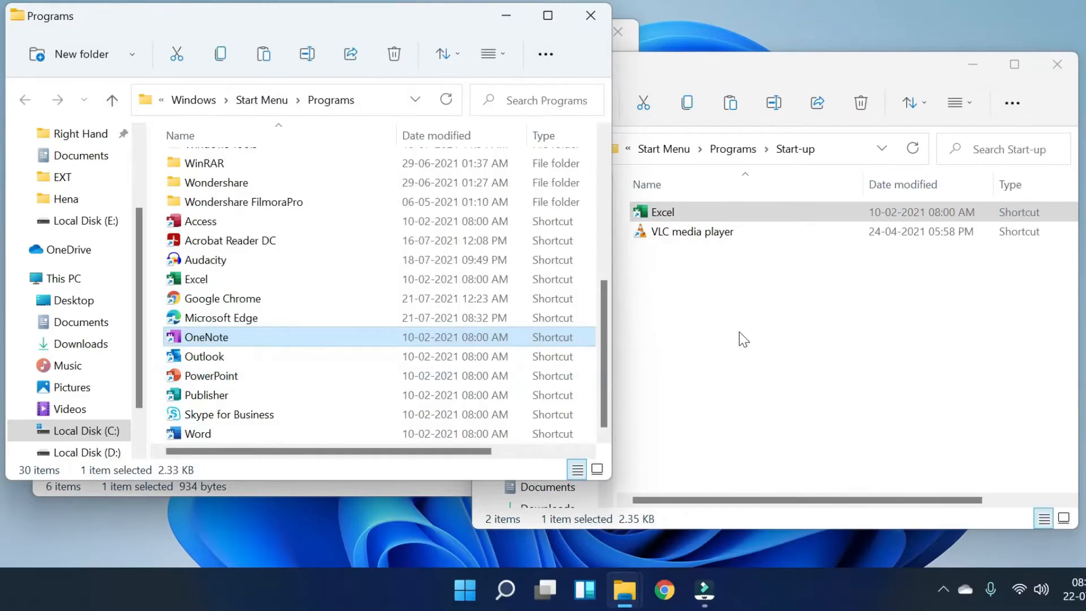
{"action": "left_click", "coordinate": [742, 343]}
{"action": "right_click", "coordinate": [733, 325]}
{"action": "left_click", "coordinate": [756, 339]}
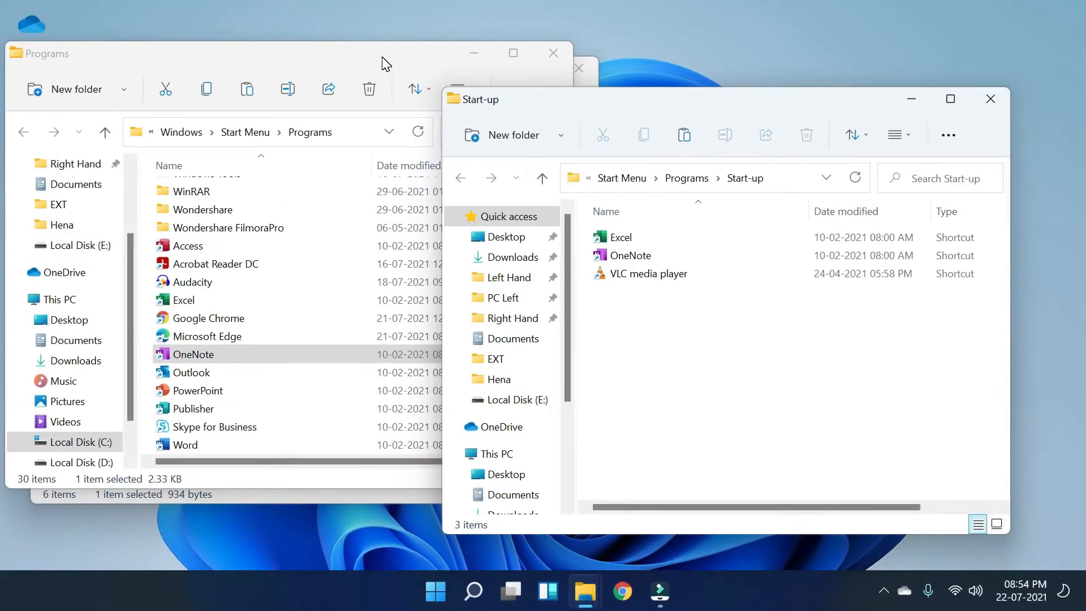
{"action": "left_click", "coordinate": [545, 55]}
{"action": "left_click", "coordinate": [577, 74]}
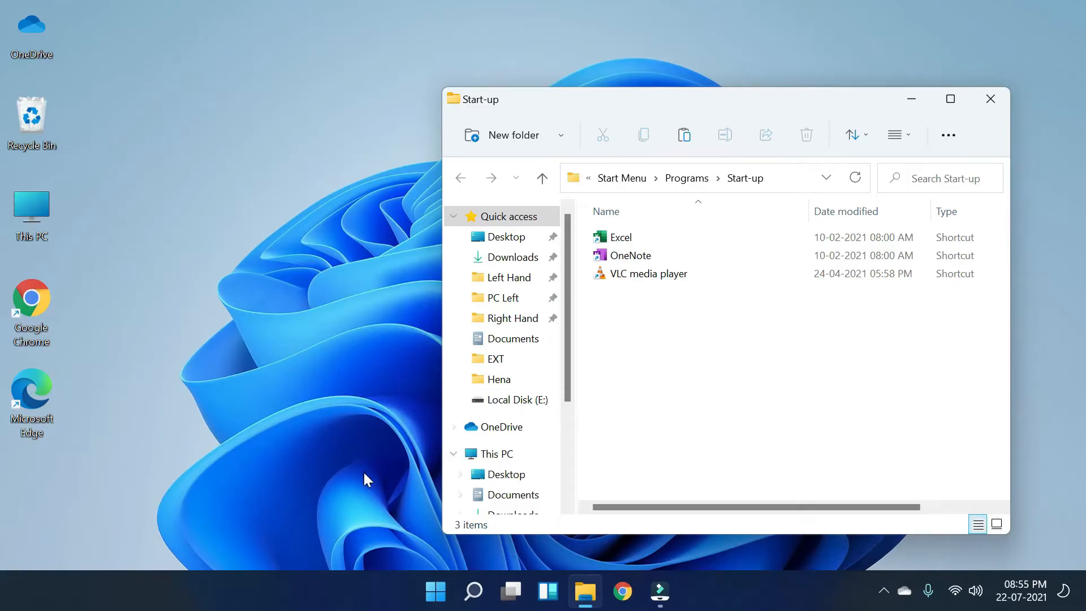
Open Task Manager's list of startup apps and compare the entries and their status with the Start-up folder's shortcuts
{"action": "right_click", "coordinate": [435, 591]}
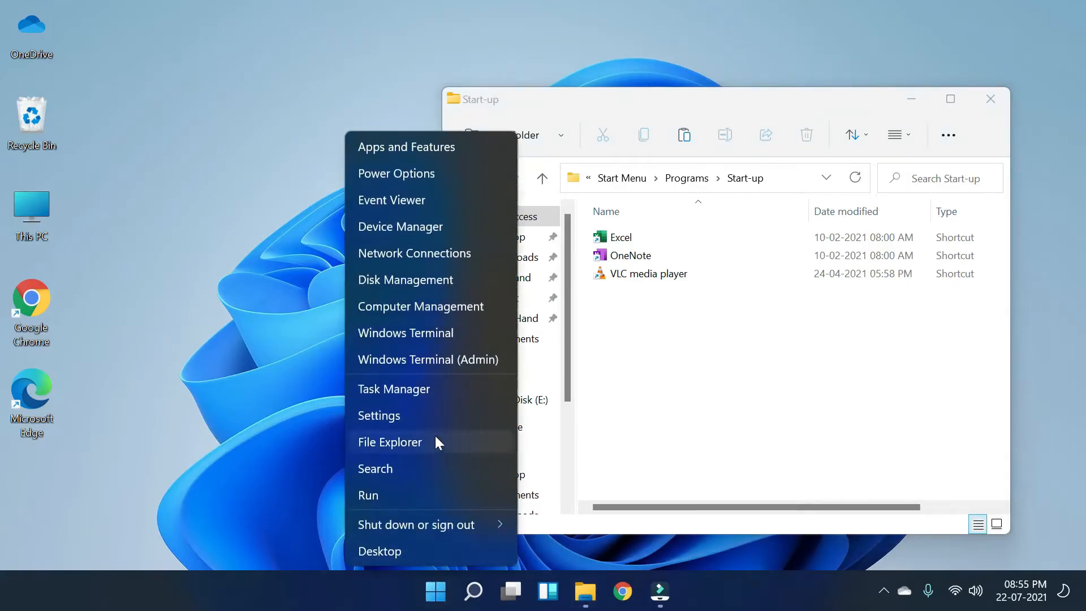
{"action": "left_click", "coordinate": [426, 394]}
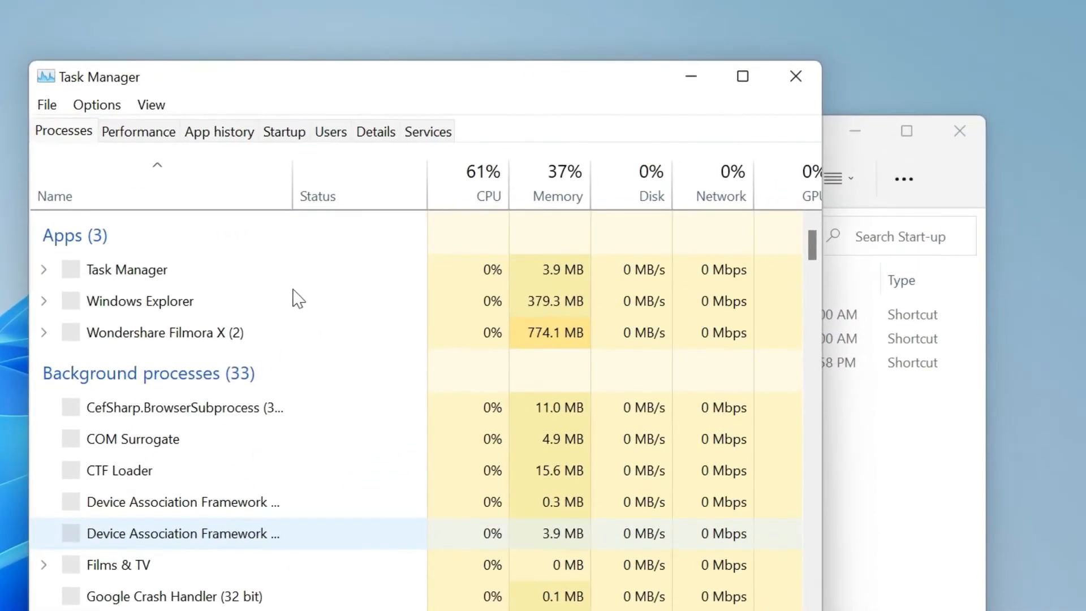
{"action": "left_click", "coordinate": [289, 133]}
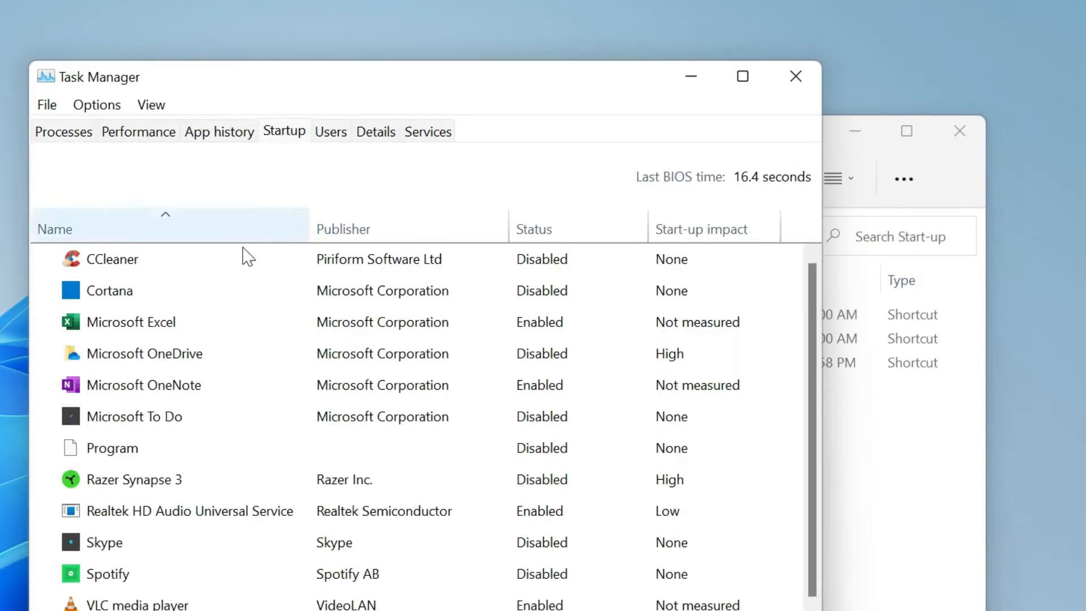
{"action": "scroll", "coordinate": [235, 482], "scroll_direction": "down", "scroll_amount": 1}
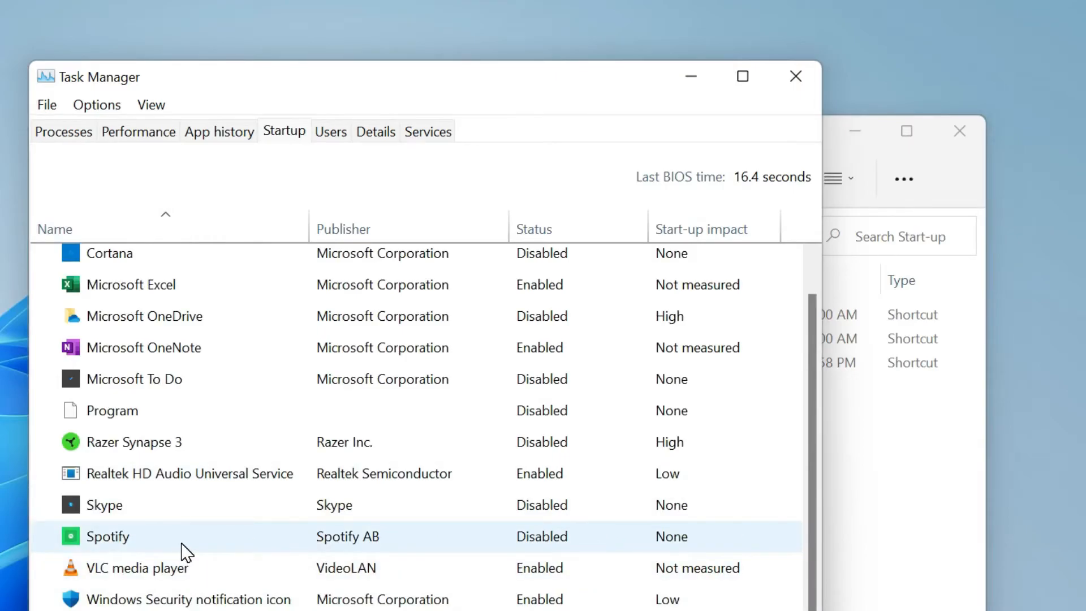
{"action": "scroll", "coordinate": [186, 545], "scroll_direction": "up", "scroll_amount": 1}
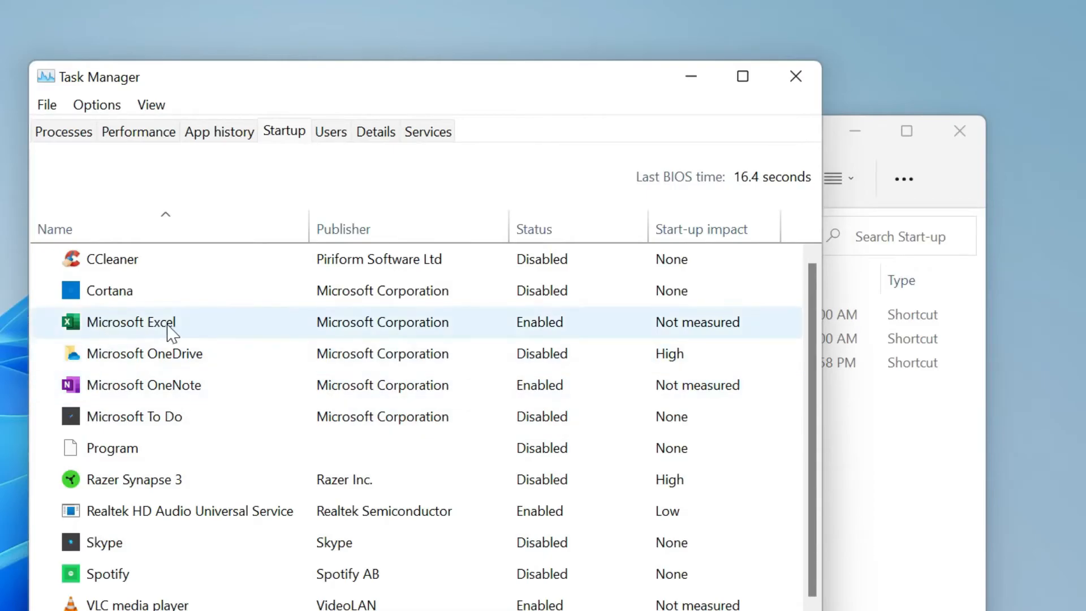
{"action": "left_click", "coordinate": [905, 470]}
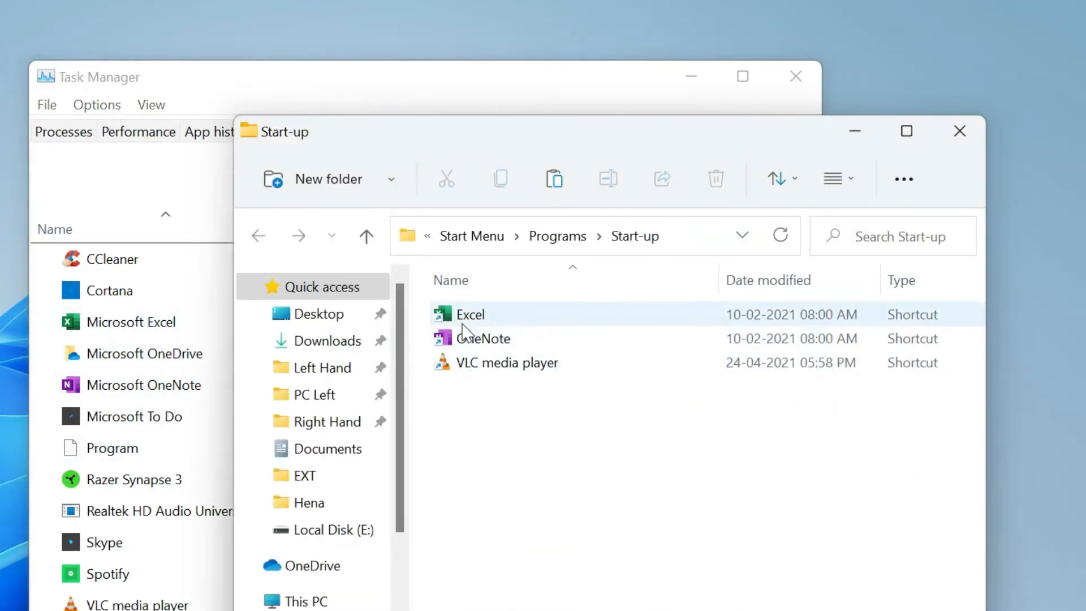
{"action": "left_click", "coordinate": [139, 176]}
{"action": "scroll", "coordinate": [203, 340], "scroll_direction": "down", "scroll_amount": 1}
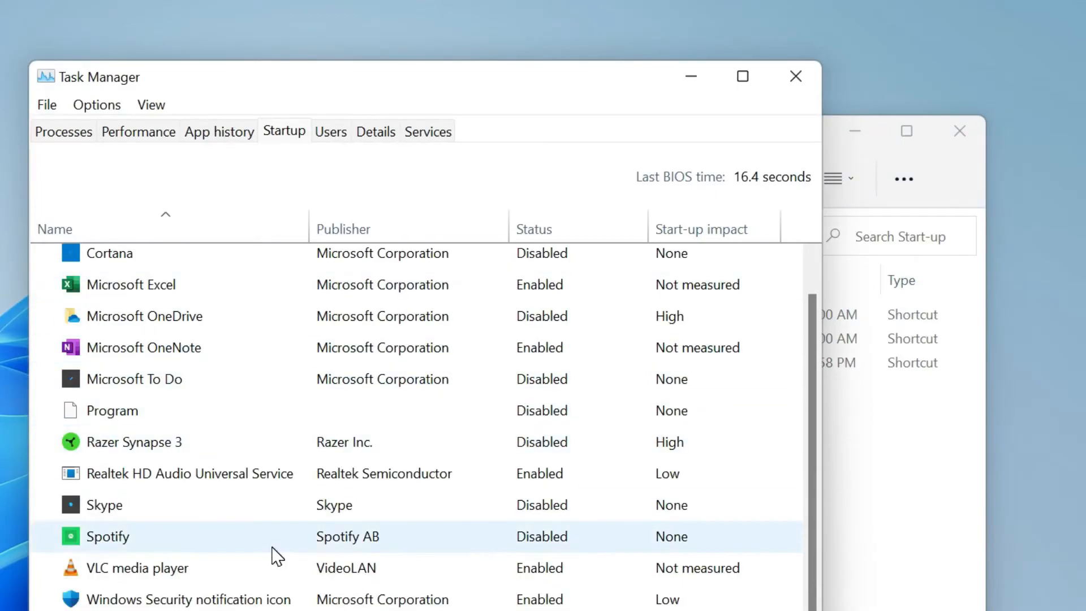
{"action": "scroll", "coordinate": [277, 553], "scroll_direction": "up", "scroll_amount": 1}
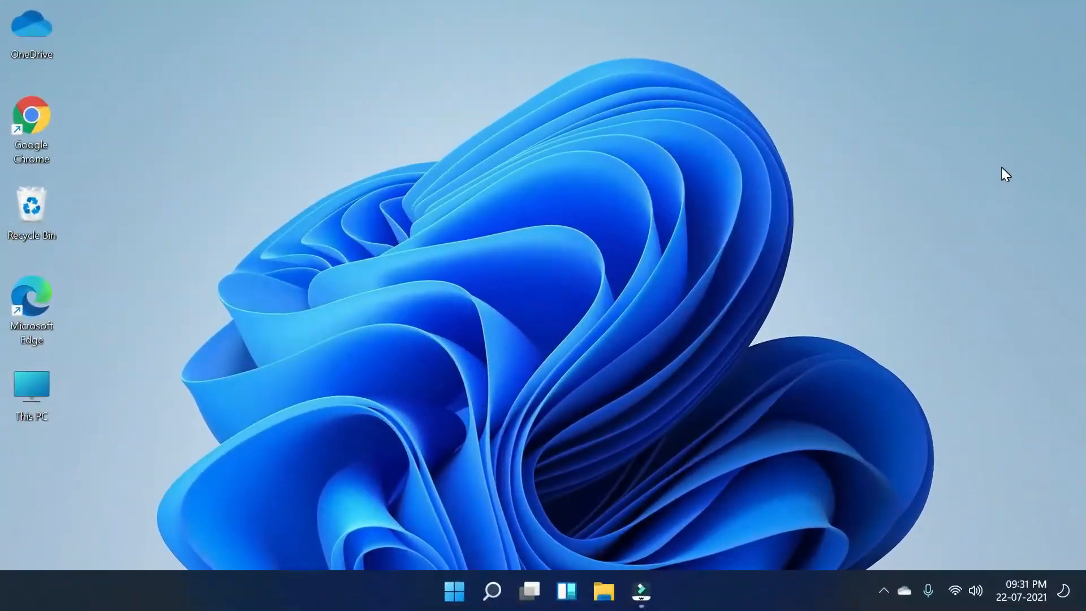
Open the System notification settings in Windows Settings and look through the apps and senders allowed to notify
{"action": "left_click", "coordinate": [454, 591]}
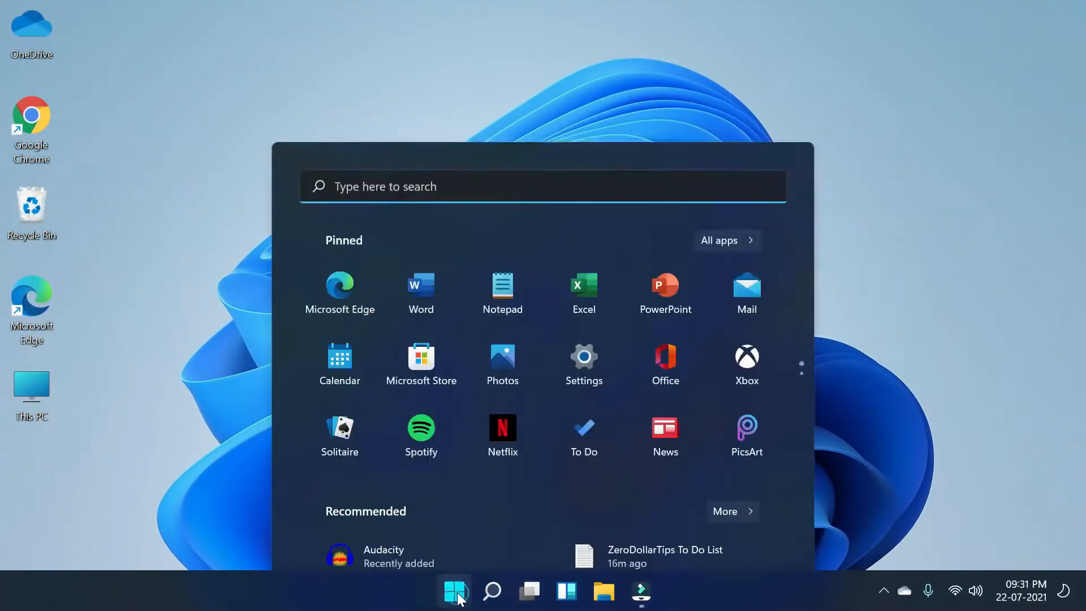
{"action": "left_click", "coordinate": [580, 281]}
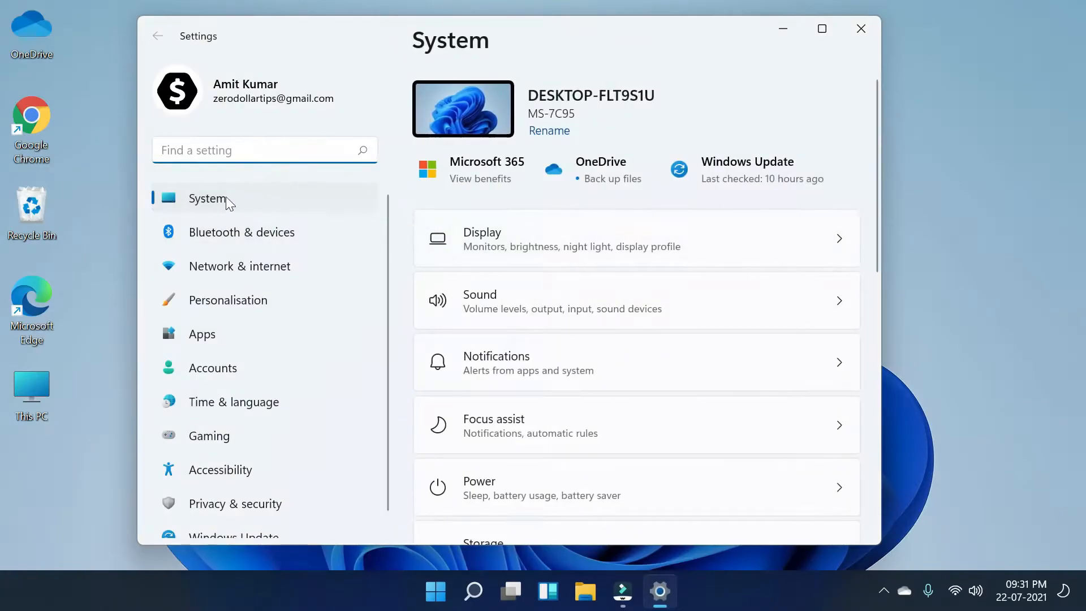
{"action": "left_click", "coordinate": [213, 202]}
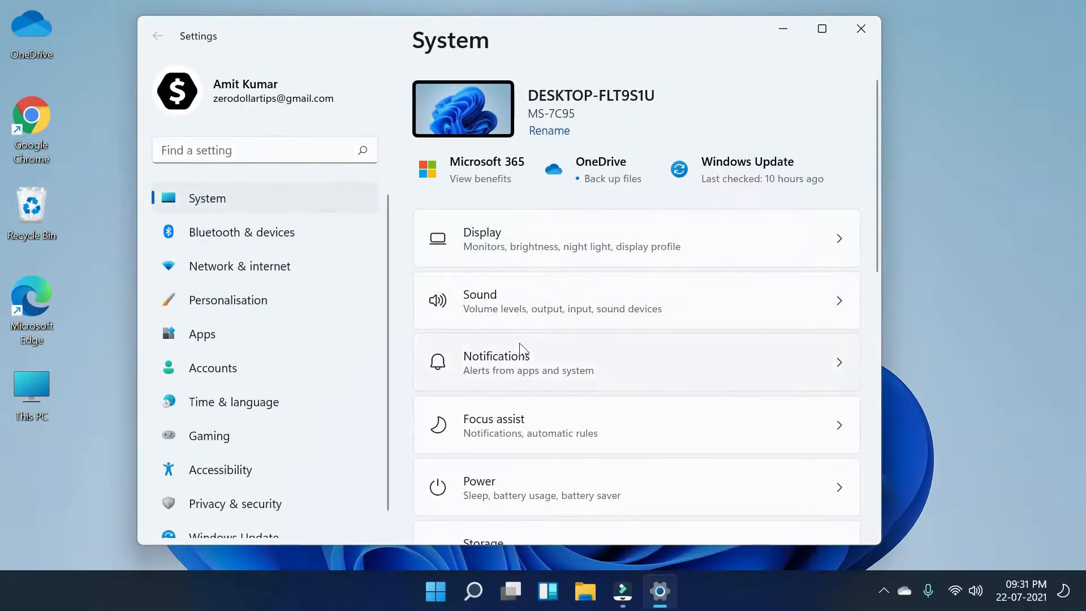
{"action": "left_click", "coordinate": [514, 368]}
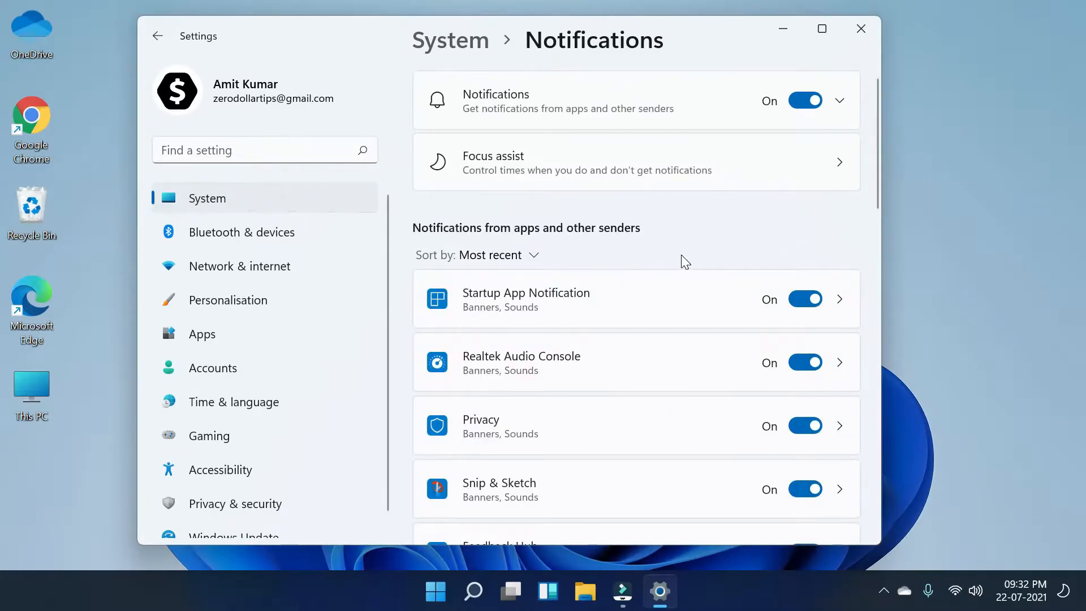
{"action": "scroll", "coordinate": [688, 259], "scroll_direction": "down", "scroll_amount": 10}
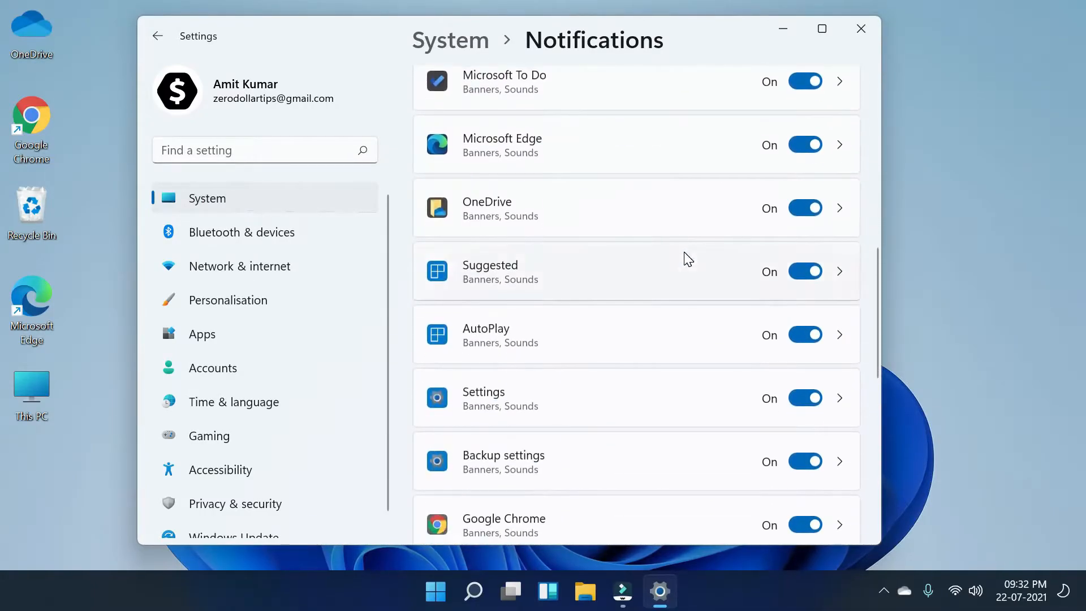
{"action": "scroll", "coordinate": [689, 260], "scroll_direction": "down", "scroll_amount": 6}
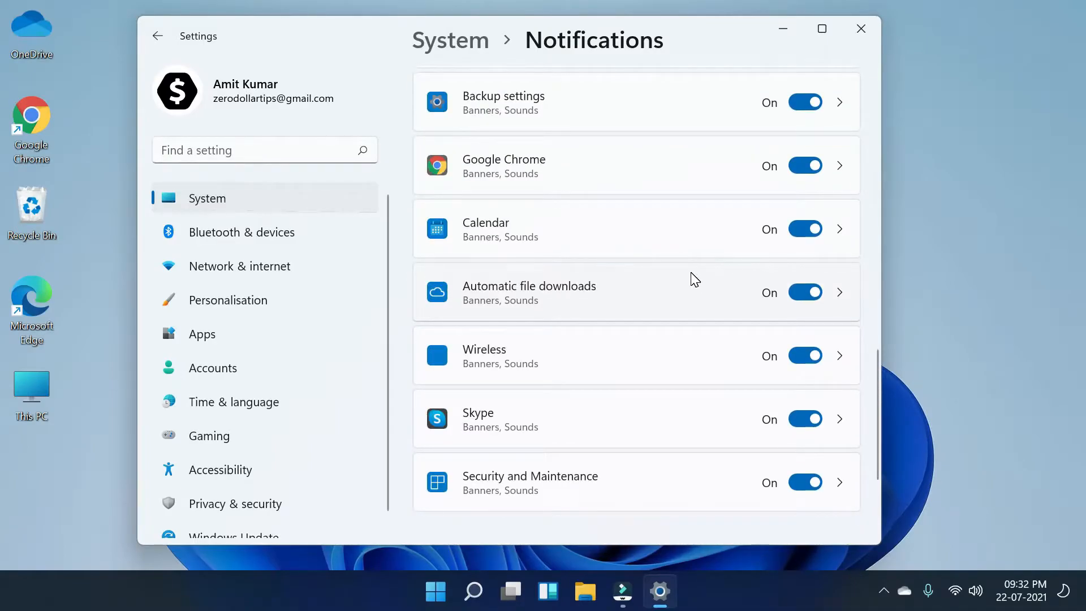
Turn off notifications for Automatic file downloads, Backup settings and Microsoft To Do, and switch off the main Notifications setting
{"action": "left_click", "coordinate": [805, 300]}
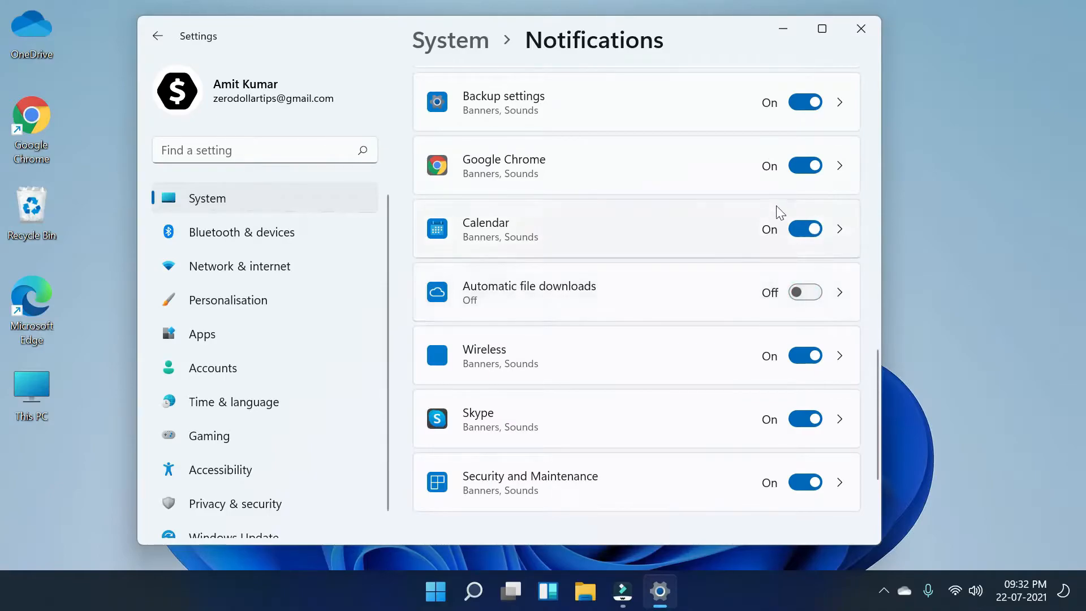
{"action": "left_click", "coordinate": [804, 102]}
{"action": "scroll", "coordinate": [699, 274], "scroll_direction": "up", "scroll_amount": 8}
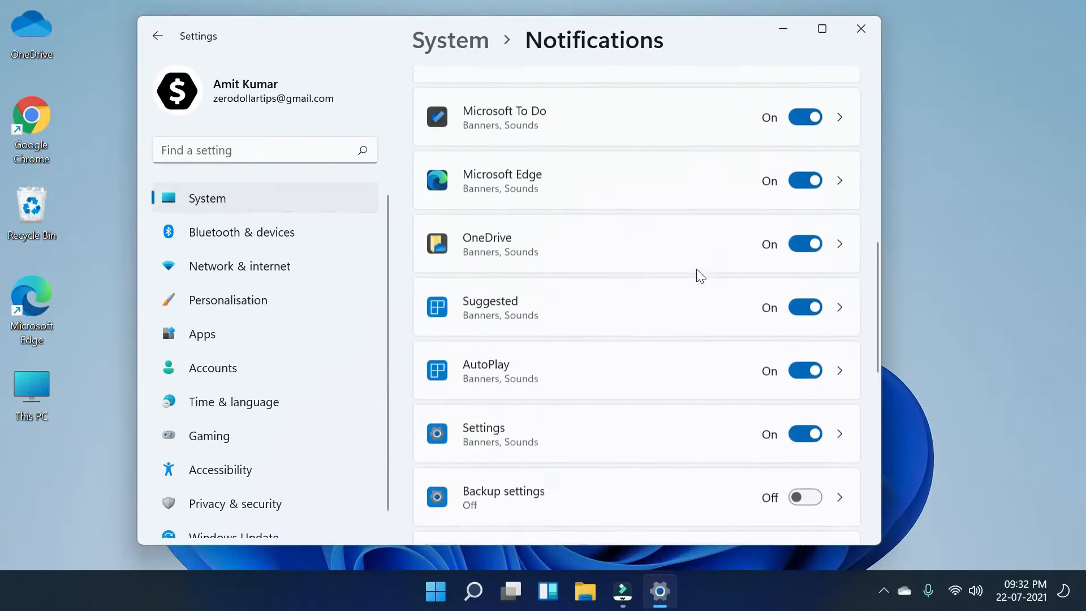
{"action": "left_click", "coordinate": [804, 207]}
{"action": "scroll", "coordinate": [665, 300], "scroll_direction": "up", "scroll_amount": 4}
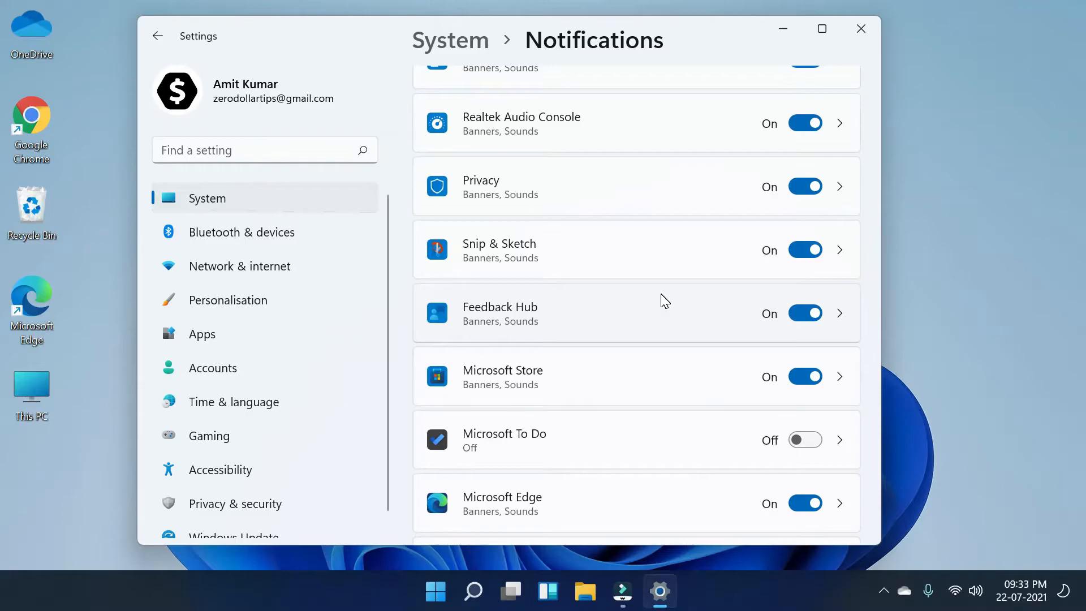
{"action": "scroll", "coordinate": [665, 300], "scroll_direction": "up", "scroll_amount": 4}
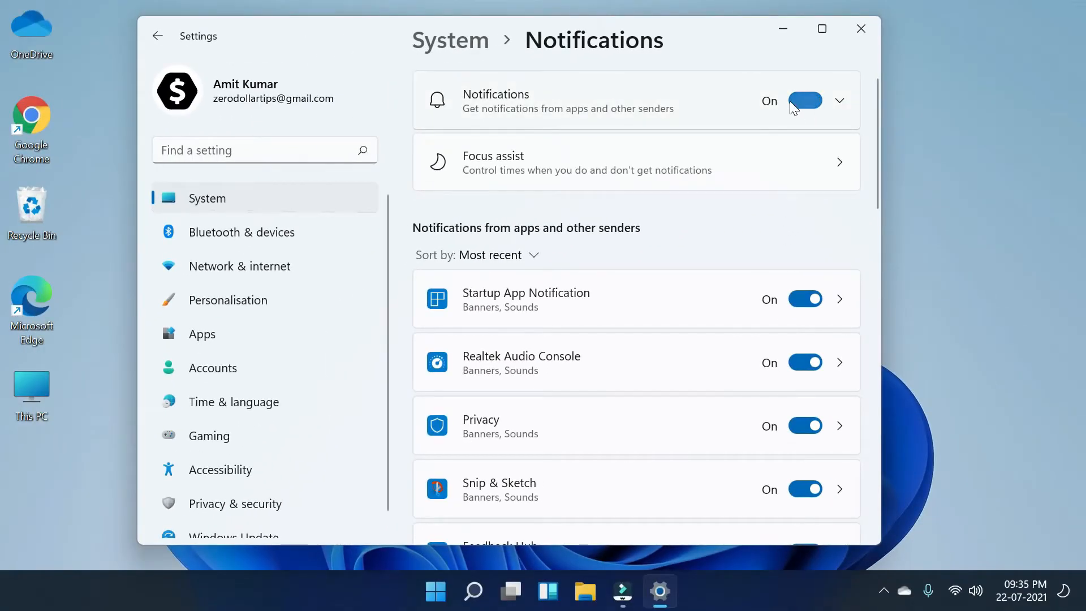
{"action": "left_click", "coordinate": [792, 102]}
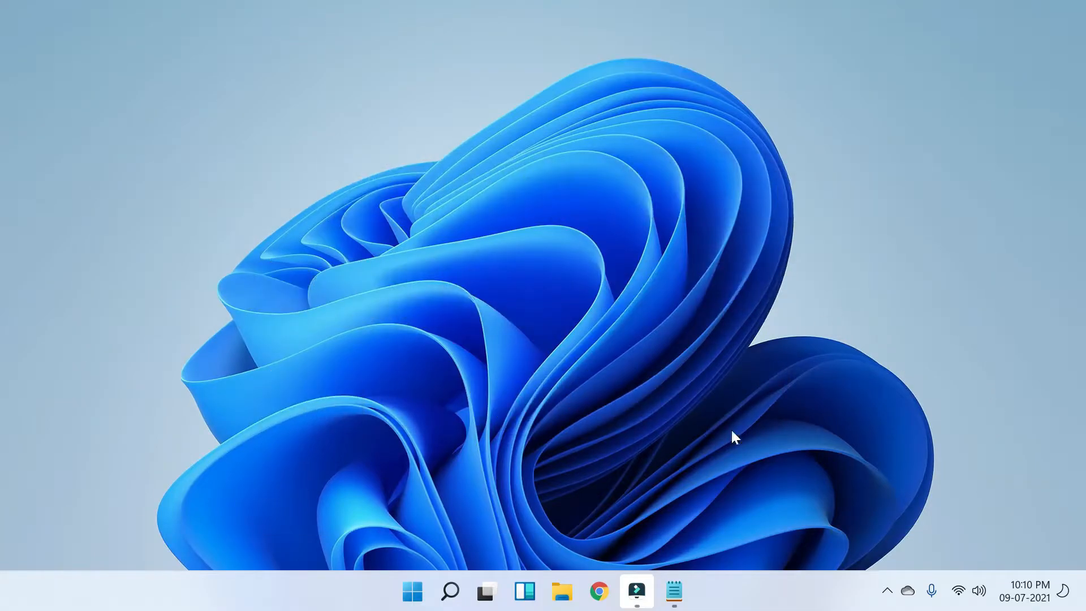
Start setting Google Chrome as the default browser, and find and open Microsoft Edge's file-type settings in Default apps
{"action": "left_click", "coordinate": [599, 591]}
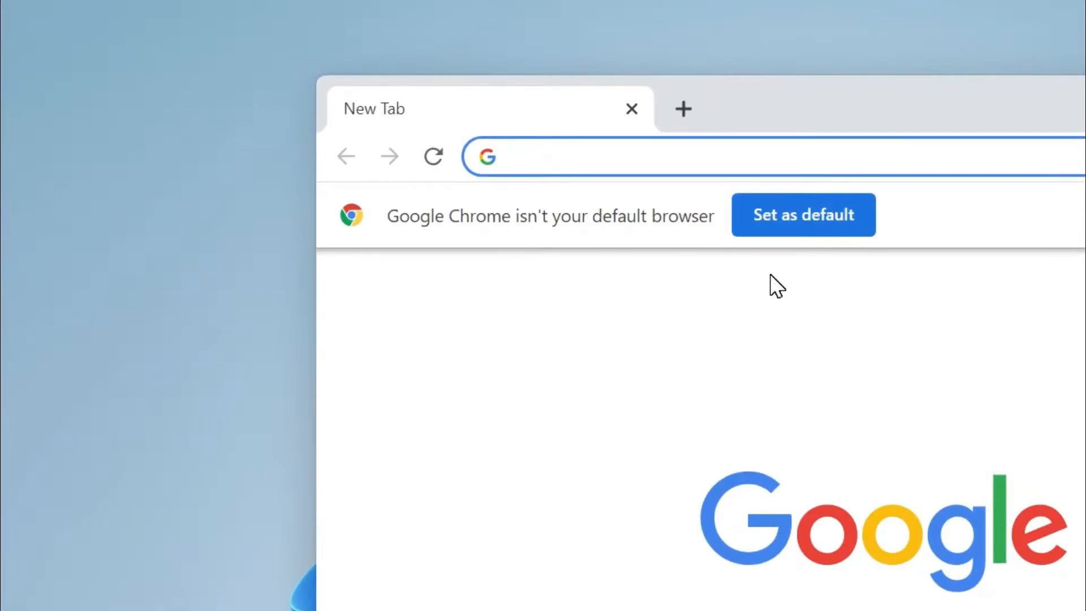
{"action": "left_click", "coordinate": [797, 222]}
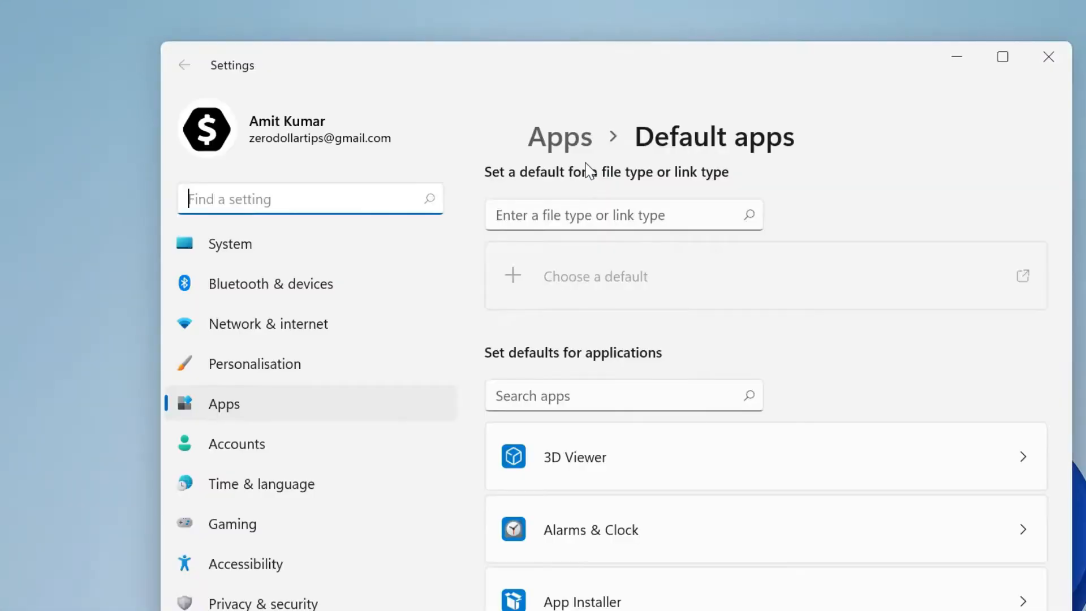
{"action": "left_click", "coordinate": [813, 186]}
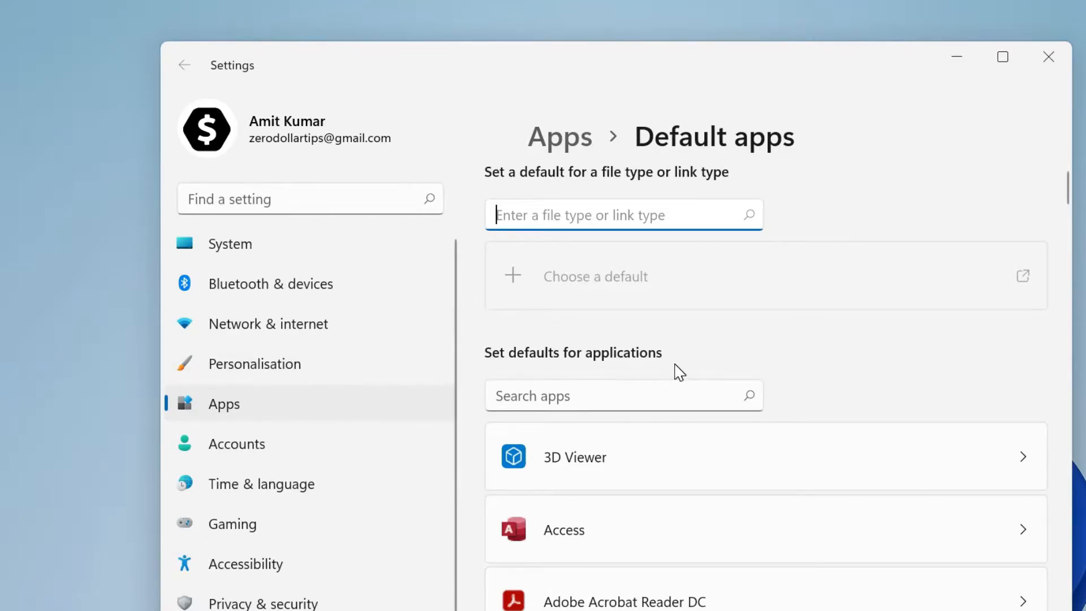
{"action": "left_click", "coordinate": [657, 396]}
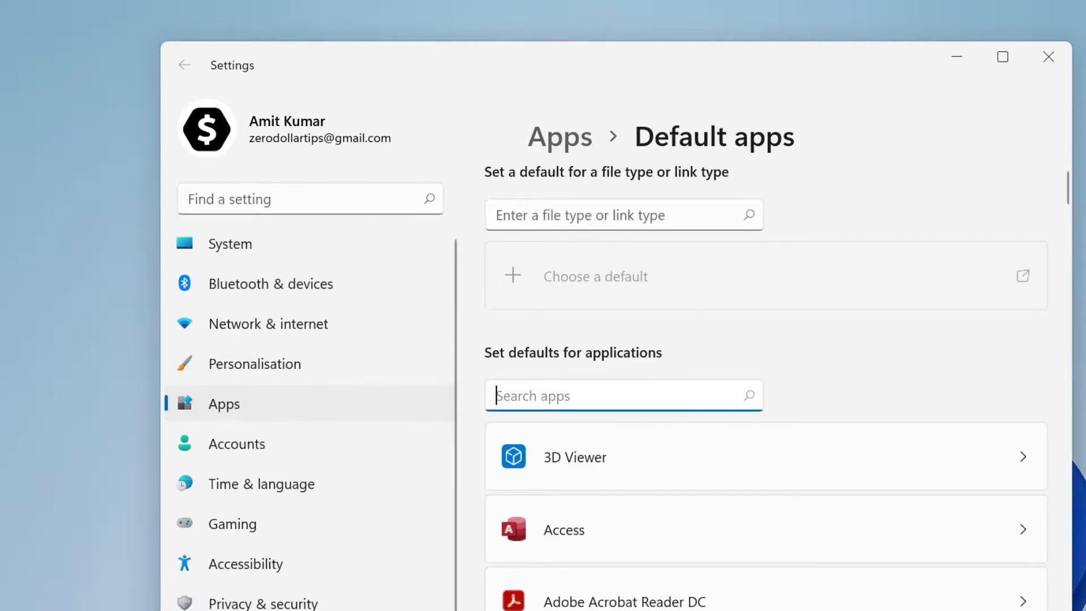
{"action": "type", "text": "microsoft edge"}
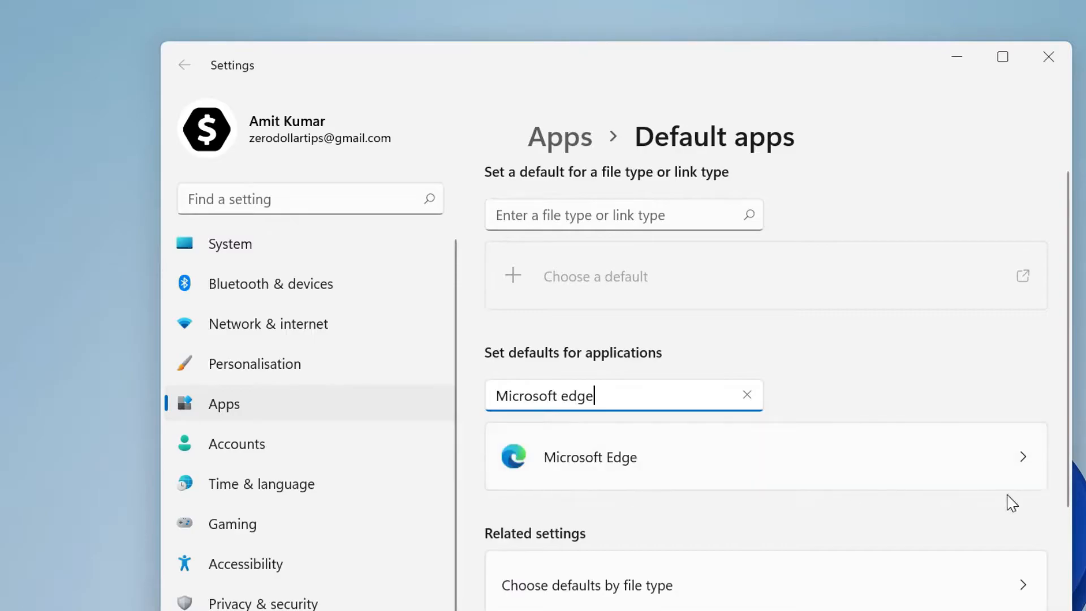
{"action": "left_click", "coordinate": [1023, 466]}
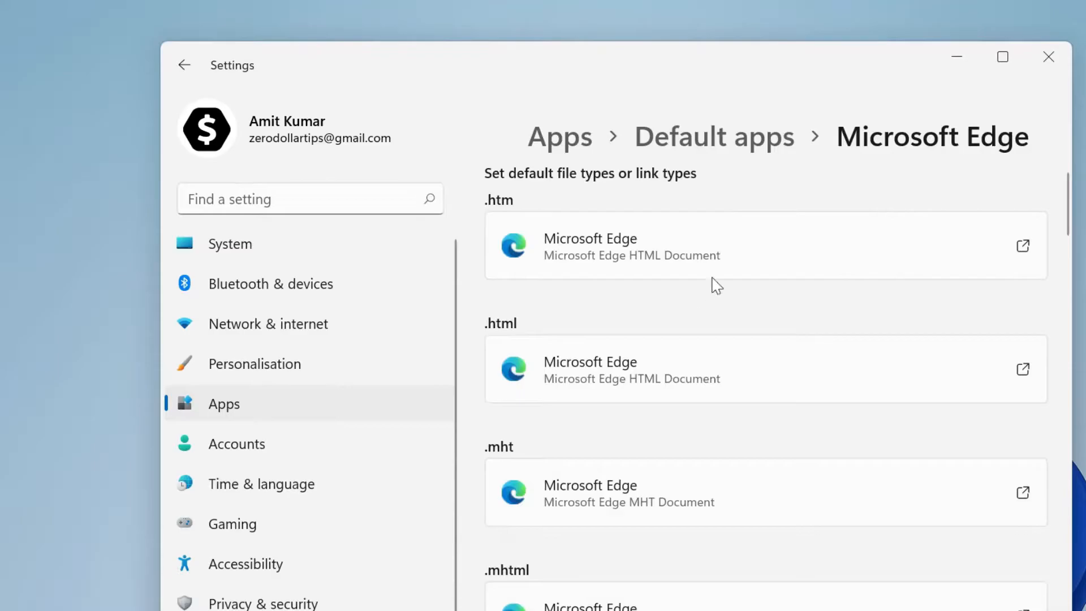
Change the default app for .htm and .html files to Google Chrome
{"action": "left_click", "coordinate": [968, 244]}
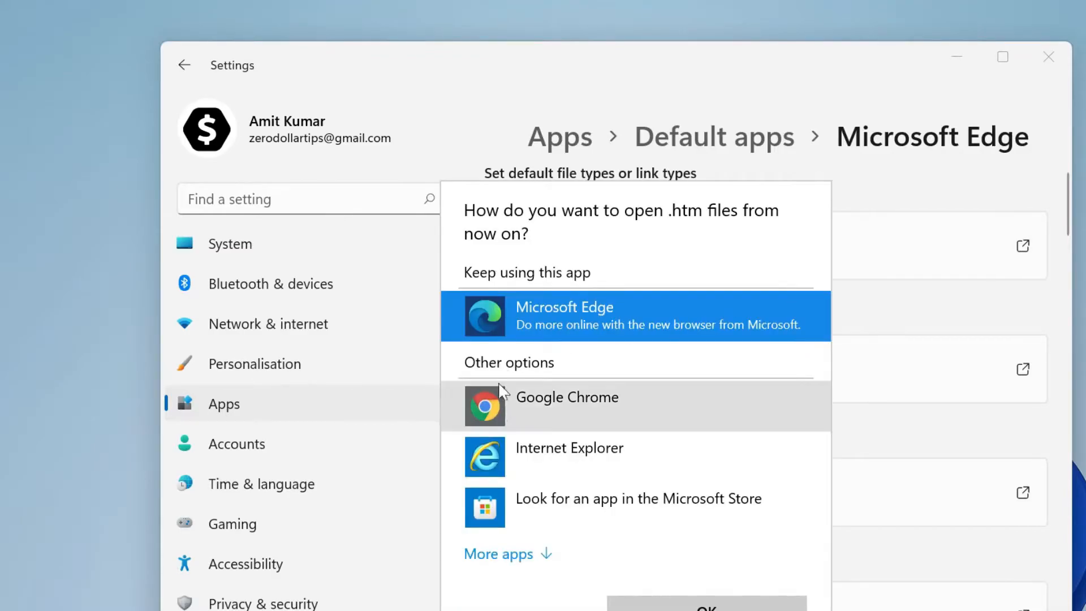
{"action": "left_click", "coordinate": [528, 410]}
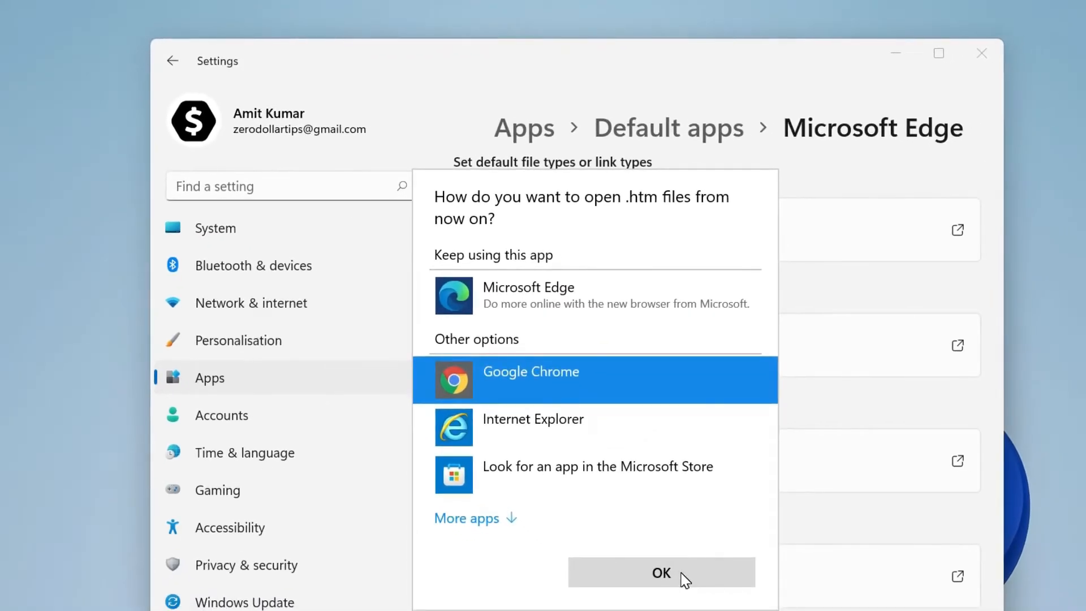
{"action": "left_click", "coordinate": [684, 578]}
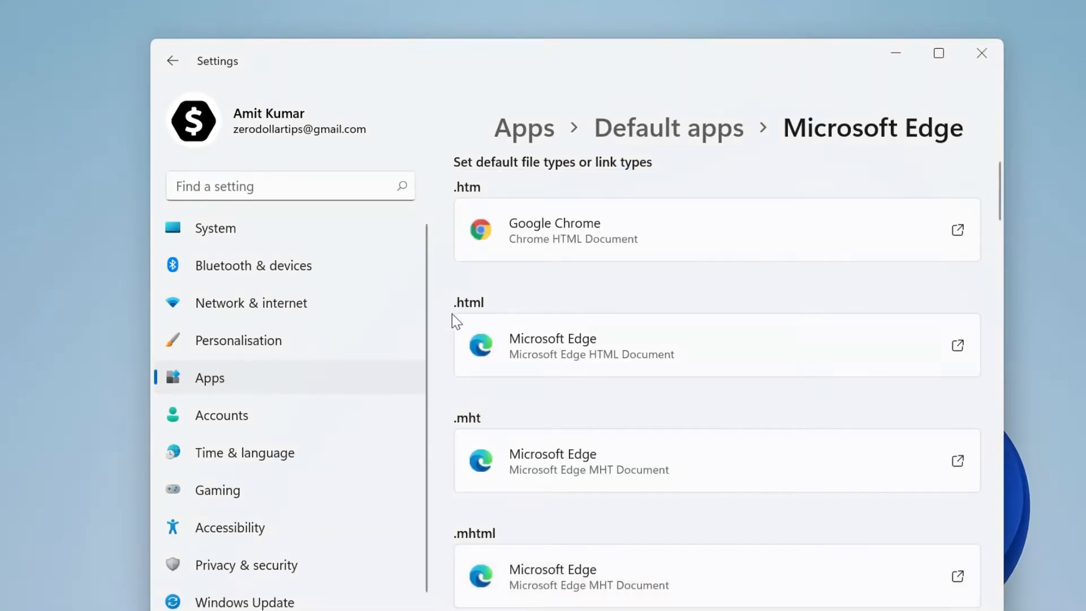
{"action": "left_click", "coordinate": [726, 340]}
{"action": "left_click", "coordinate": [533, 381]}
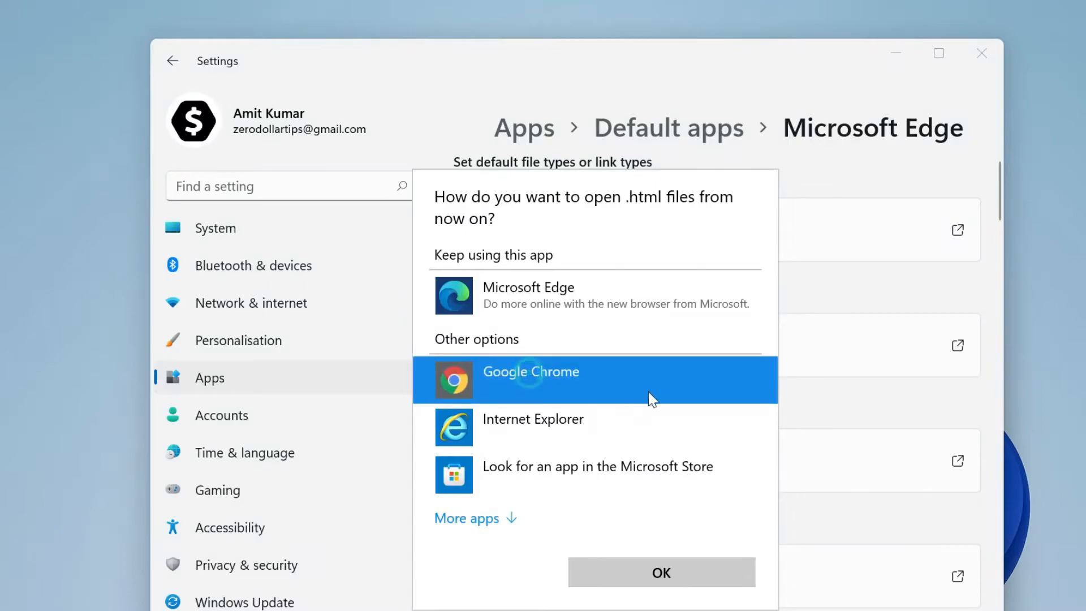
{"action": "left_click", "coordinate": [676, 573]}
Change the default app for .mht files to Google Chrome, choosing it from the additional apps
{"action": "scroll", "coordinate": [783, 451], "scroll_direction": "down", "scroll_amount": 2}
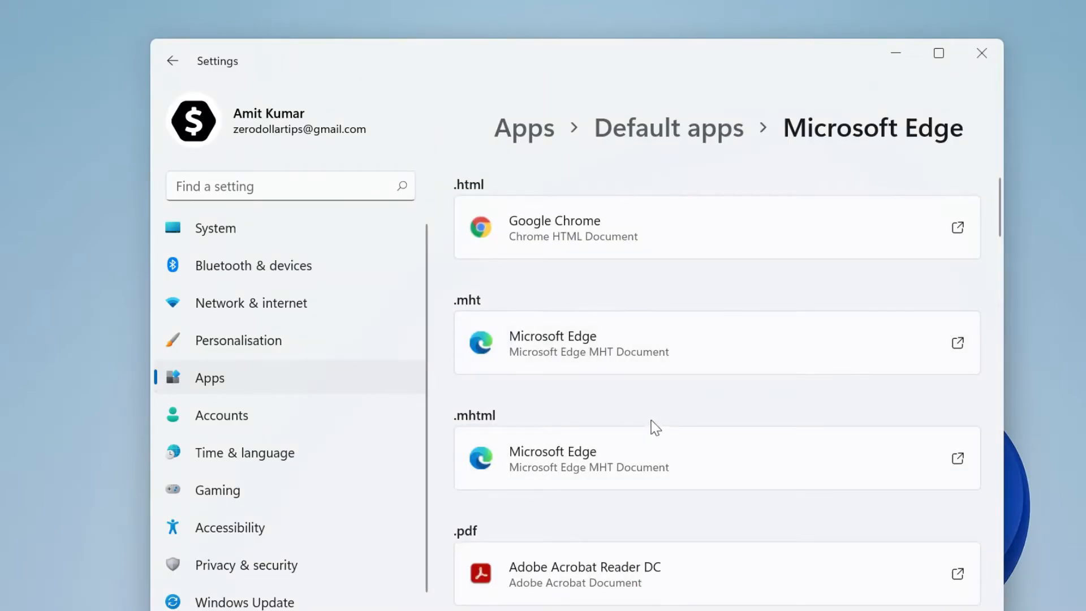
{"action": "left_click", "coordinate": [627, 345]}
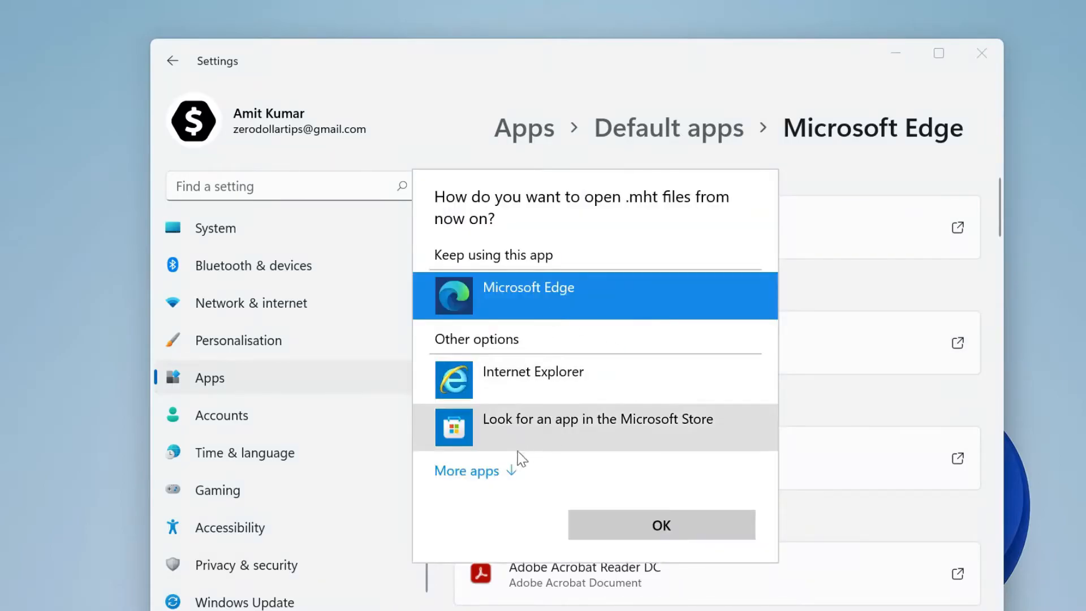
{"action": "left_click", "coordinate": [482, 470]}
{"action": "left_click", "coordinate": [536, 513]}
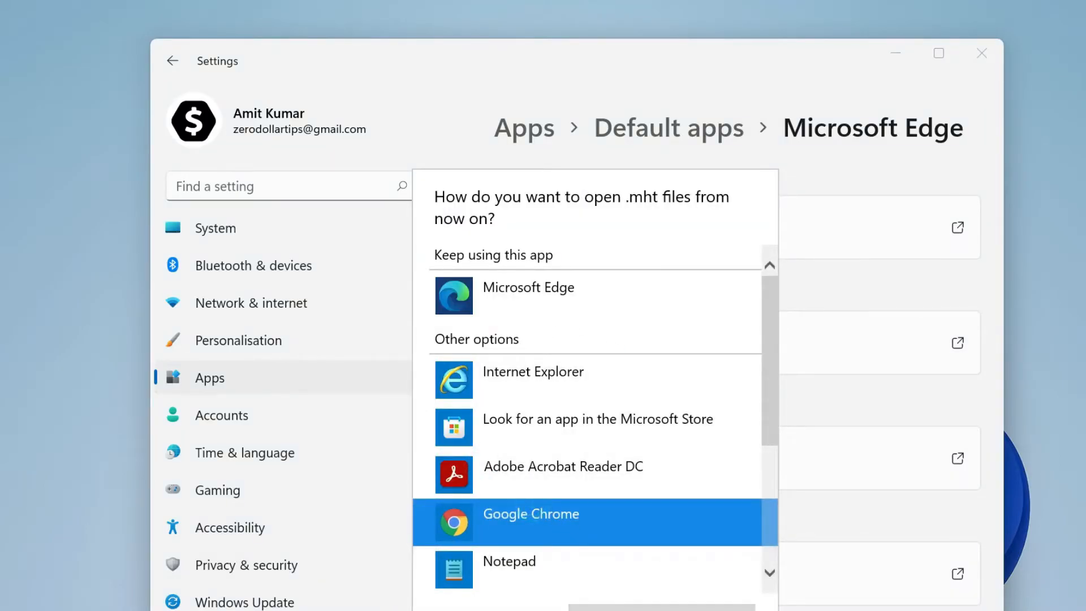
{"action": "left_click", "coordinate": [662, 607]}
Change the default app for .svg and .webp files to Google Chrome
{"action": "scroll", "coordinate": [622, 453], "scroll_direction": "down", "scroll_amount": 6}
{"action": "left_click", "coordinate": [573, 439]}
{"action": "left_click", "coordinate": [607, 396]}
{"action": "left_click", "coordinate": [660, 572]}
{"action": "scroll", "coordinate": [696, 475], "scroll_direction": "down", "scroll_amount": 2}
{"action": "left_click", "coordinate": [642, 439]}
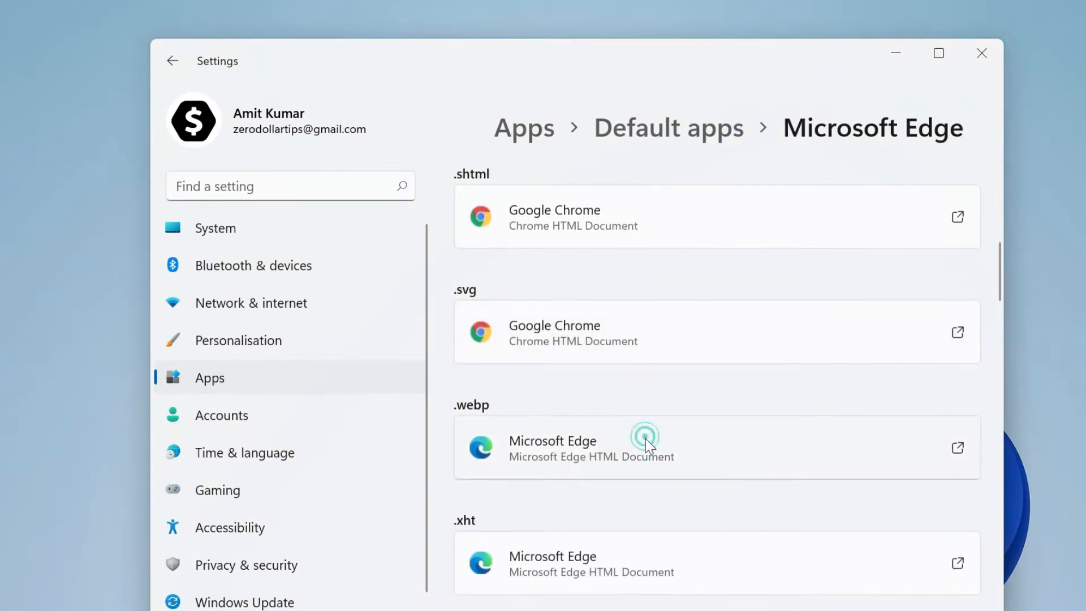
{"action": "left_click", "coordinate": [559, 379]}
{"action": "left_click", "coordinate": [661, 573]}
Change the default app for .xht and .xhtml files to Google Chrome
{"action": "scroll", "coordinate": [655, 458], "scroll_direction": "down", "scroll_amount": 4}
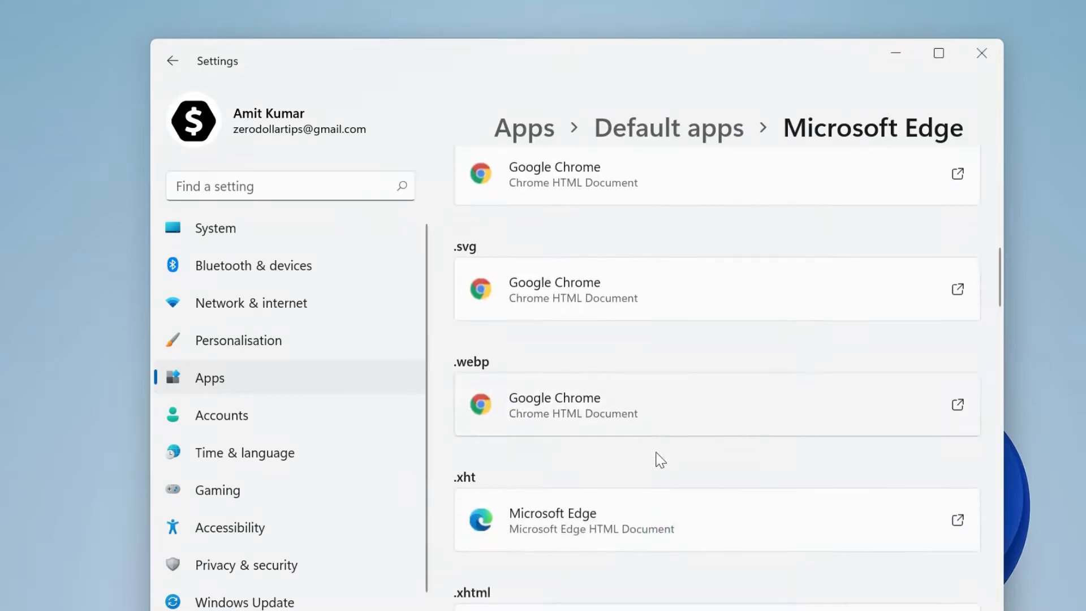
{"action": "left_click", "coordinate": [584, 317]}
{"action": "left_click", "coordinate": [583, 385]}
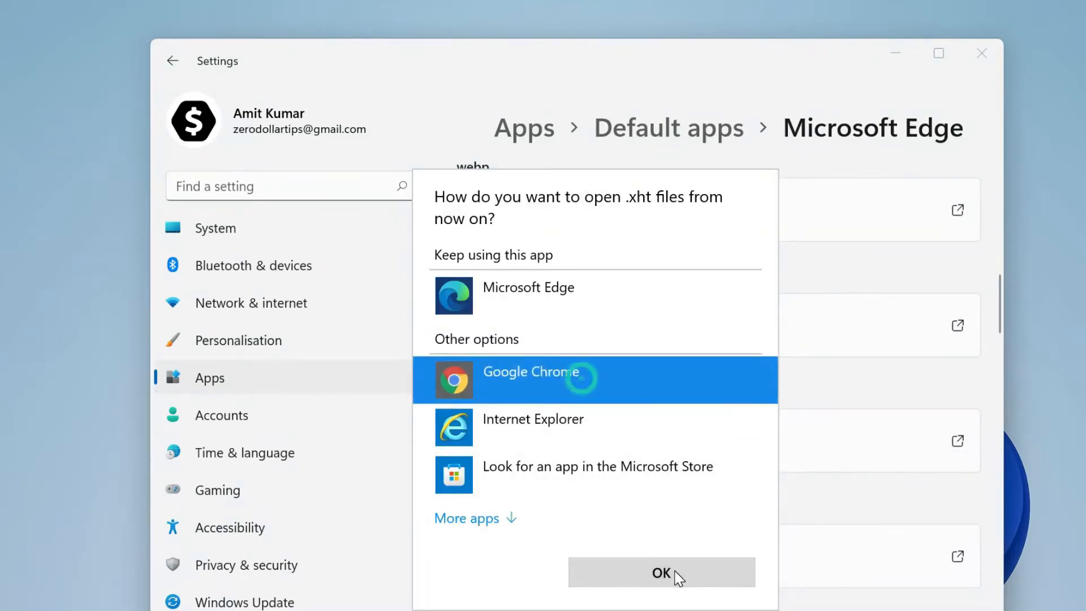
{"action": "left_click", "coordinate": [676, 573]}
{"action": "left_click", "coordinate": [605, 436]}
{"action": "left_click", "coordinate": [561, 378]}
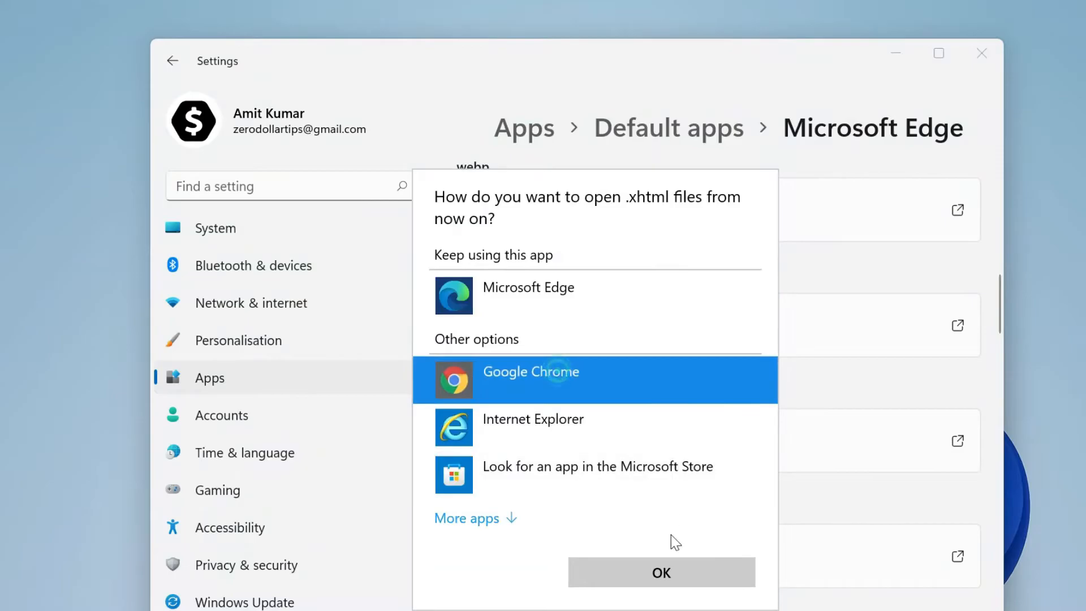
{"action": "left_click", "coordinate": [662, 573]}
Review the default apps assigned to Microsoft Edge's file types and close the Settings window
{"action": "scroll", "coordinate": [622, 339], "scroll_direction": "up", "scroll_amount": 10}
{"action": "scroll", "coordinate": [620, 277], "scroll_direction": "down", "scroll_amount": 10}
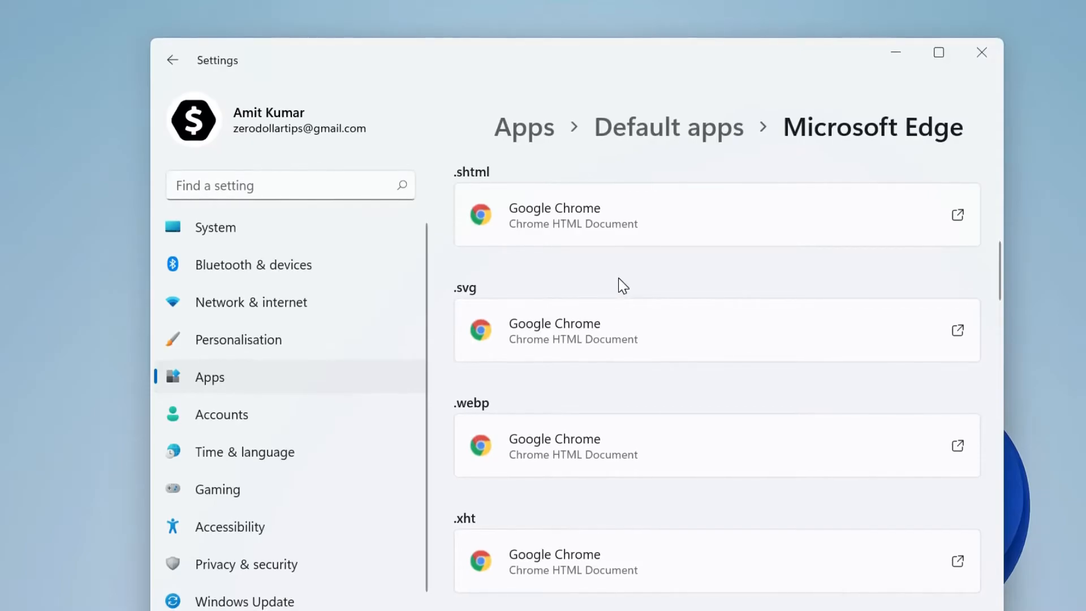
{"action": "scroll", "coordinate": [616, 288], "scroll_direction": "up", "scroll_amount": 2}
{"action": "scroll", "coordinate": [617, 297], "scroll_direction": "up", "scroll_amount": 5}
{"action": "scroll", "coordinate": [616, 297], "scroll_direction": "down", "scroll_amount": 5}
{"action": "left_click", "coordinate": [983, 54]}
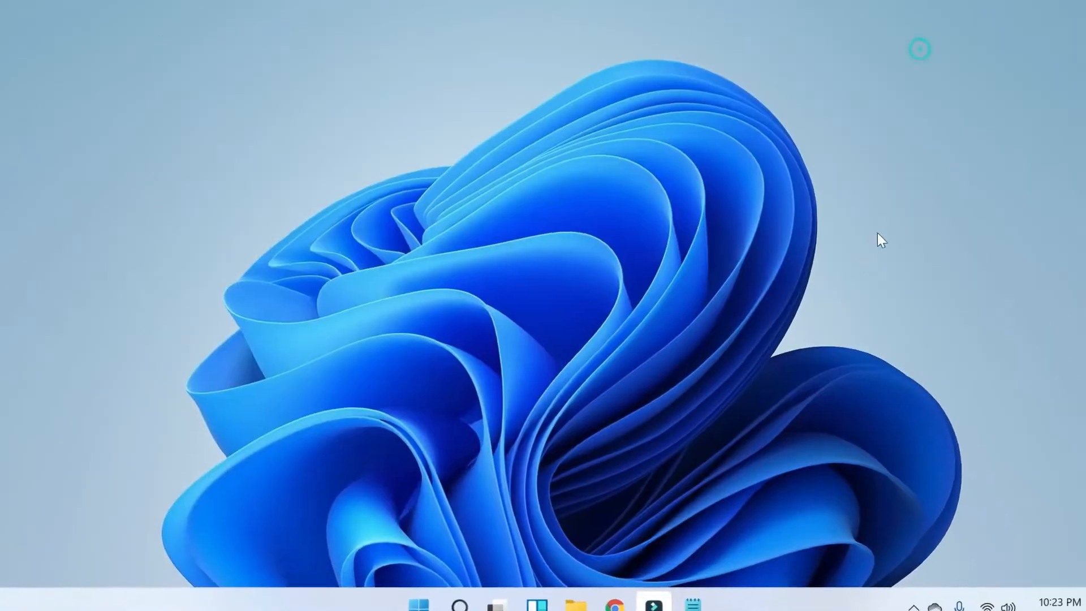
Switch to Google Chrome and look through its Settings page
{"action": "left_click", "coordinate": [599, 591]}
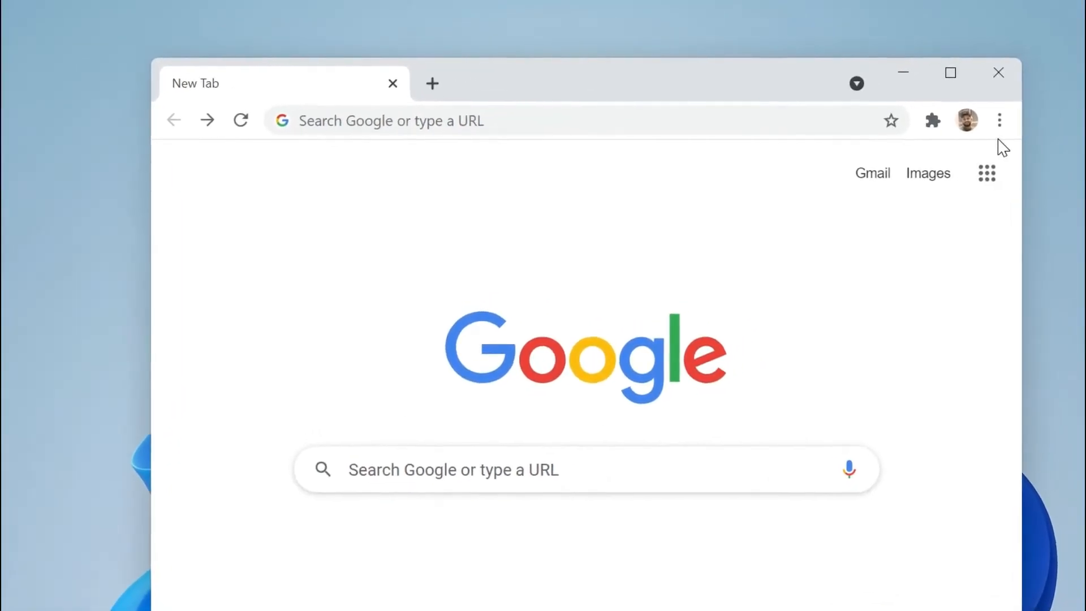
{"action": "left_click", "coordinate": [1000, 119]}
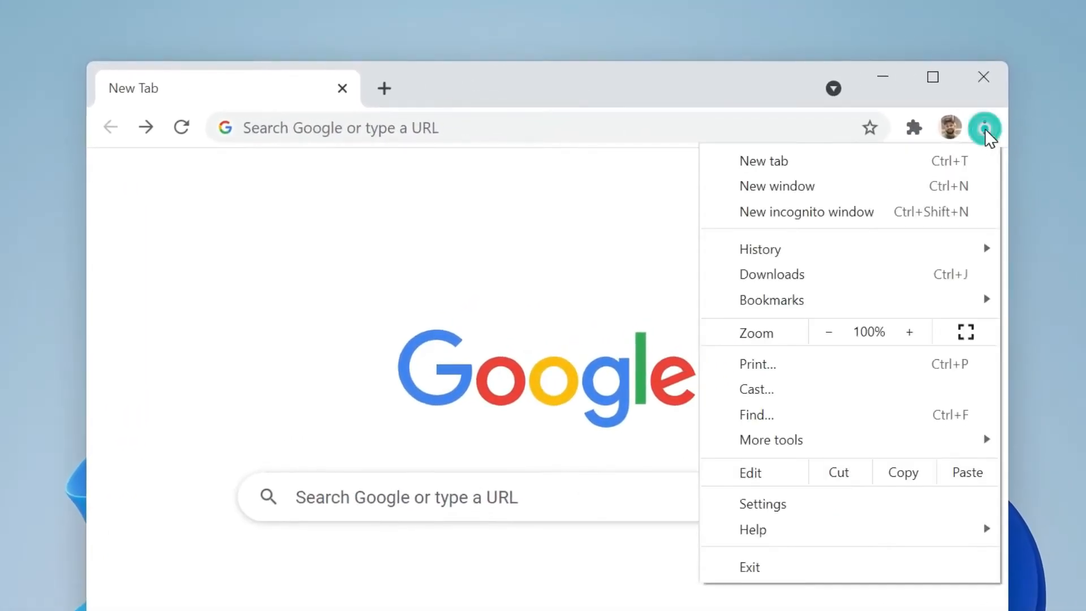
{"action": "left_click", "coordinate": [819, 504]}
{"action": "scroll", "coordinate": [778, 225], "scroll_direction": "down", "scroll_amount": 20}
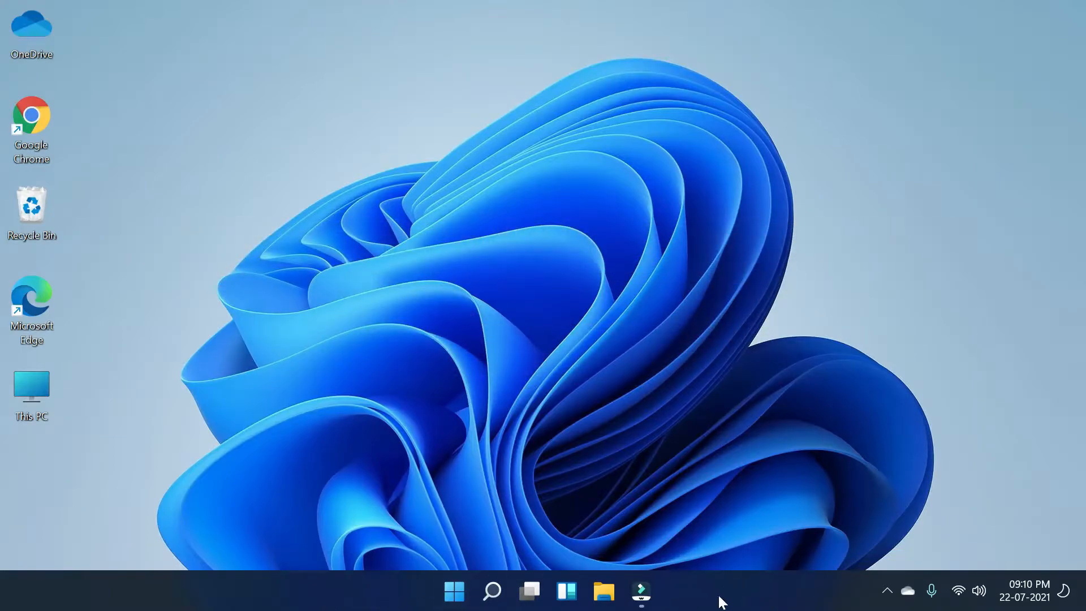
Open the Start menu and view the list of all apps
{"action": "left_click", "coordinate": [452, 591]}
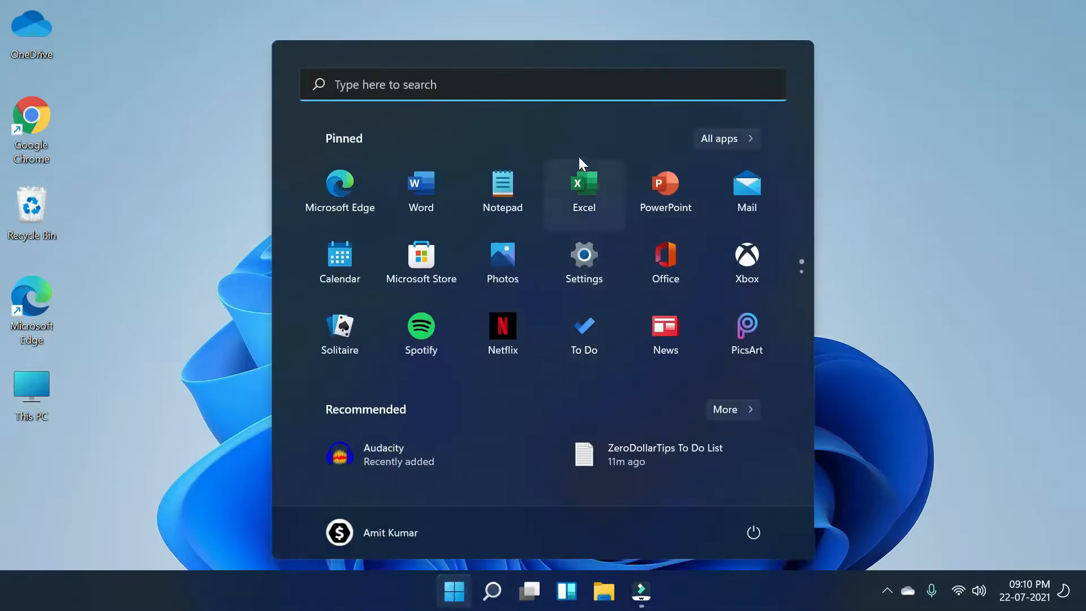
{"action": "left_click", "coordinate": [707, 141]}
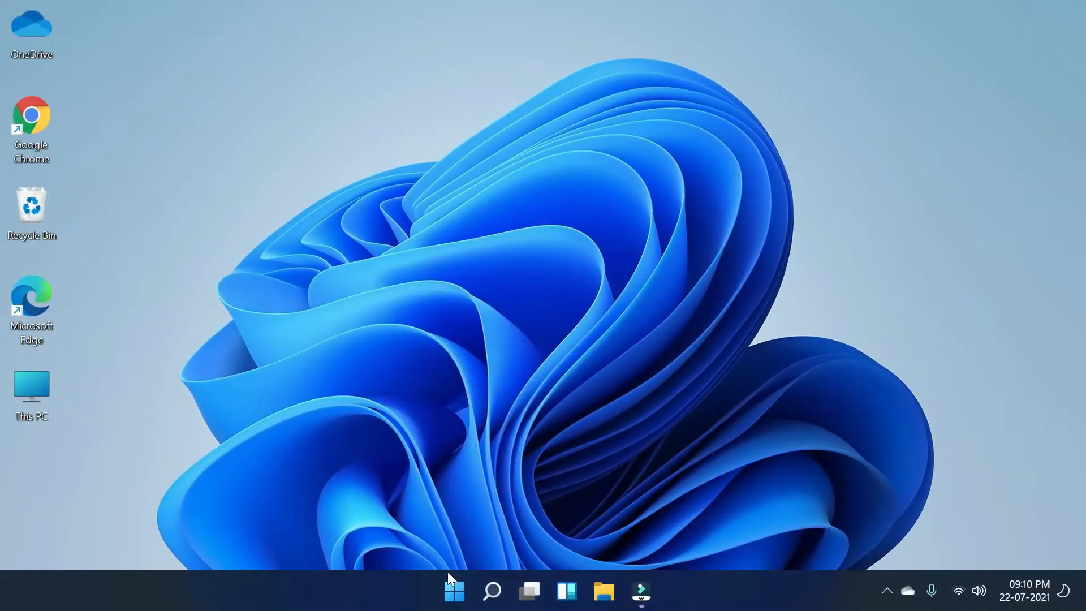
Turn off Transparency effects in the Colours section of Windows Personalisation settings
{"action": "left_click", "coordinate": [448, 575]}
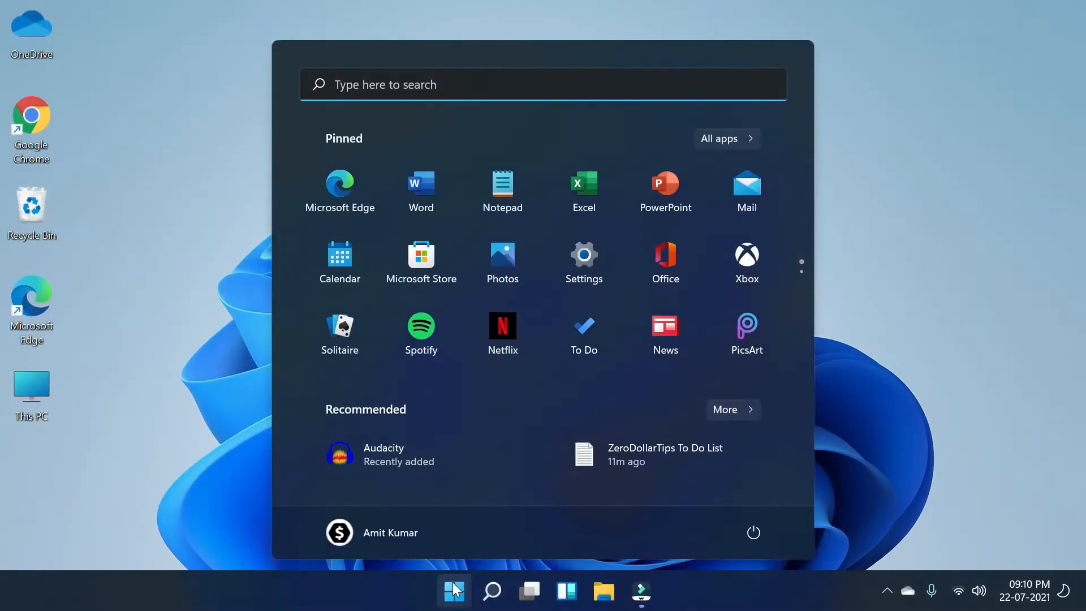
{"action": "left_click", "coordinate": [571, 283]}
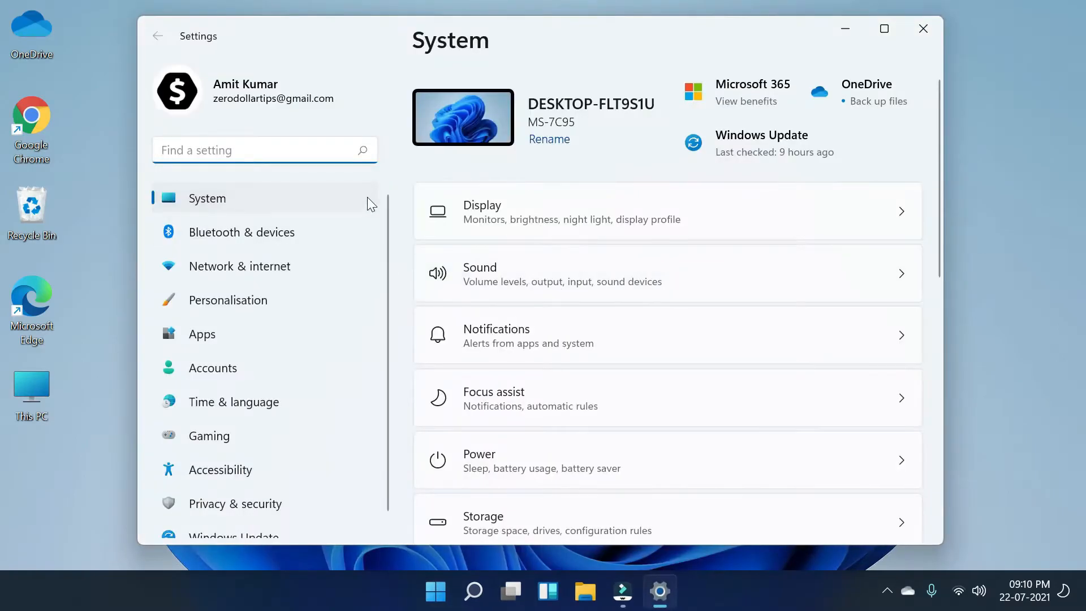
{"action": "left_click", "coordinate": [242, 300]}
{"action": "scroll", "coordinate": [541, 288], "scroll_direction": "down", "scroll_amount": 5}
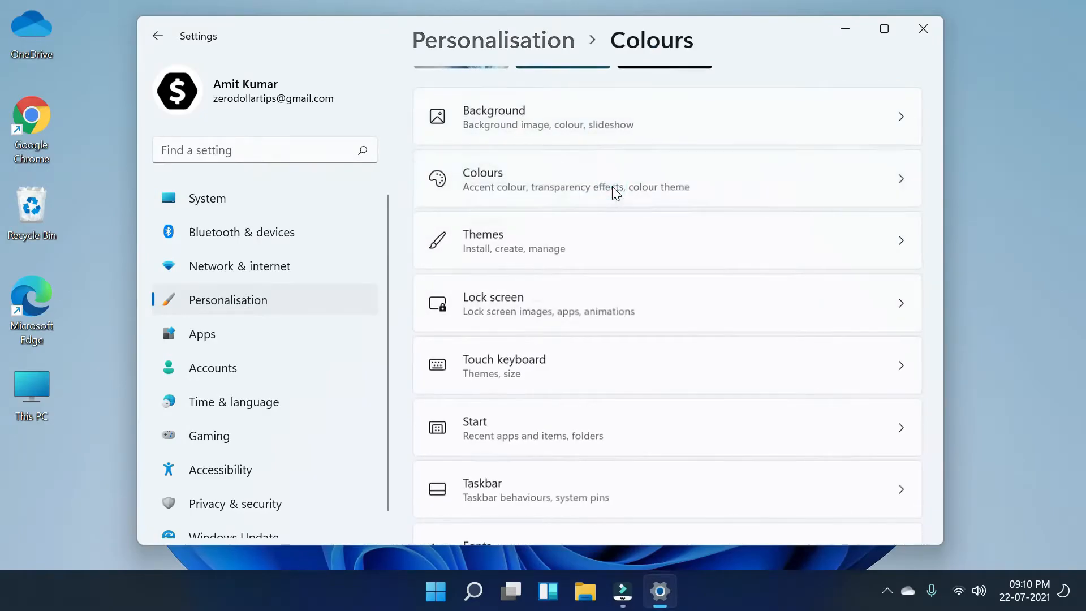
{"action": "left_click", "coordinate": [613, 187]}
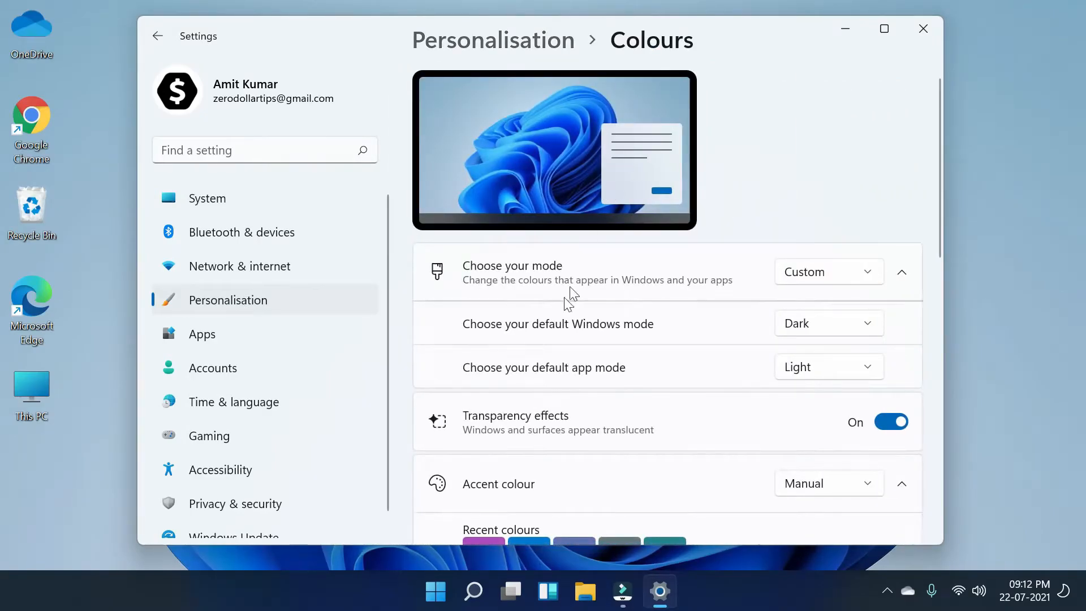
{"action": "left_click", "coordinate": [889, 423]}
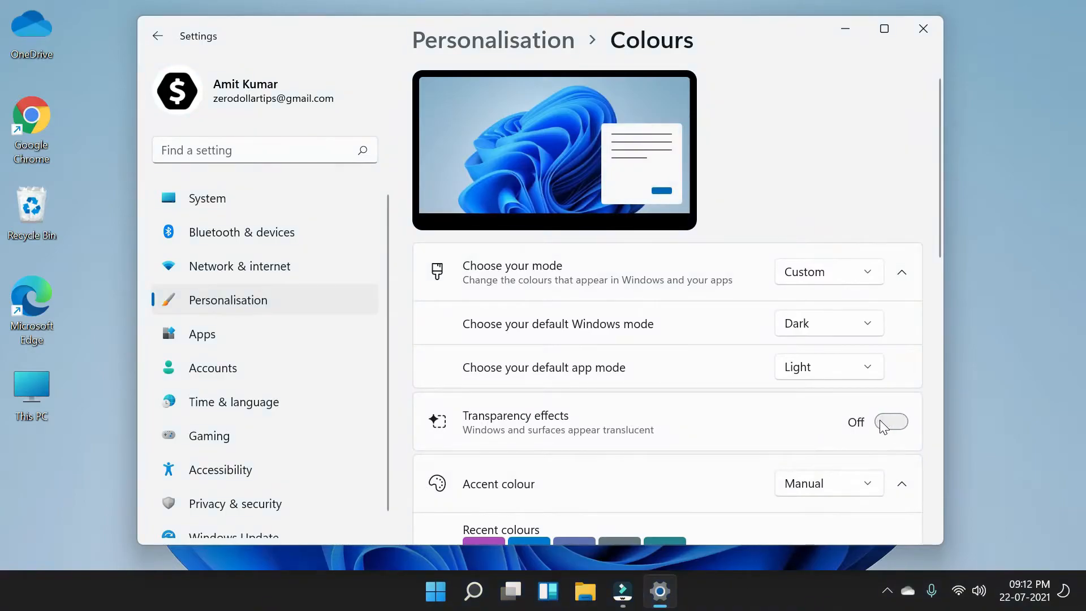
{"action": "left_click", "coordinate": [731, 603]}
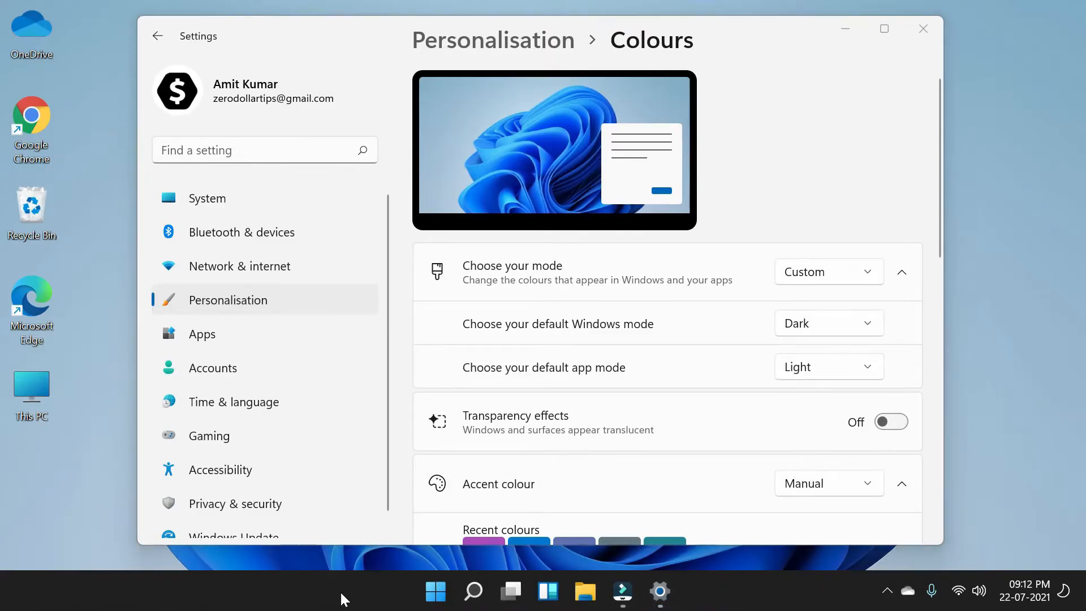
Open the Start menu to check its look without transparency effects and close it again
{"action": "left_click", "coordinate": [435, 591]}
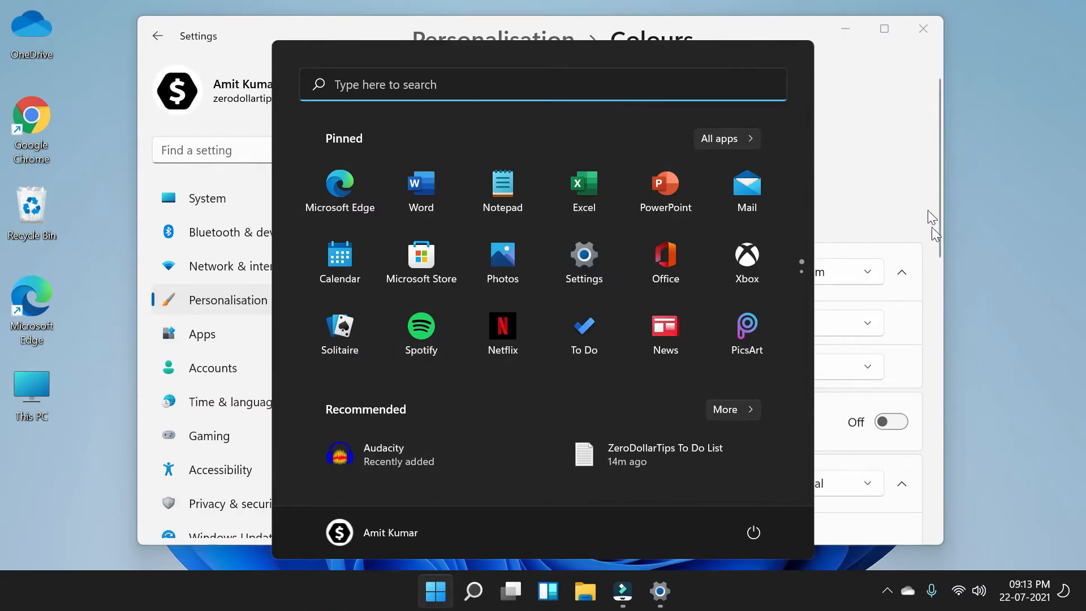
{"action": "left_click", "coordinate": [905, 136]}
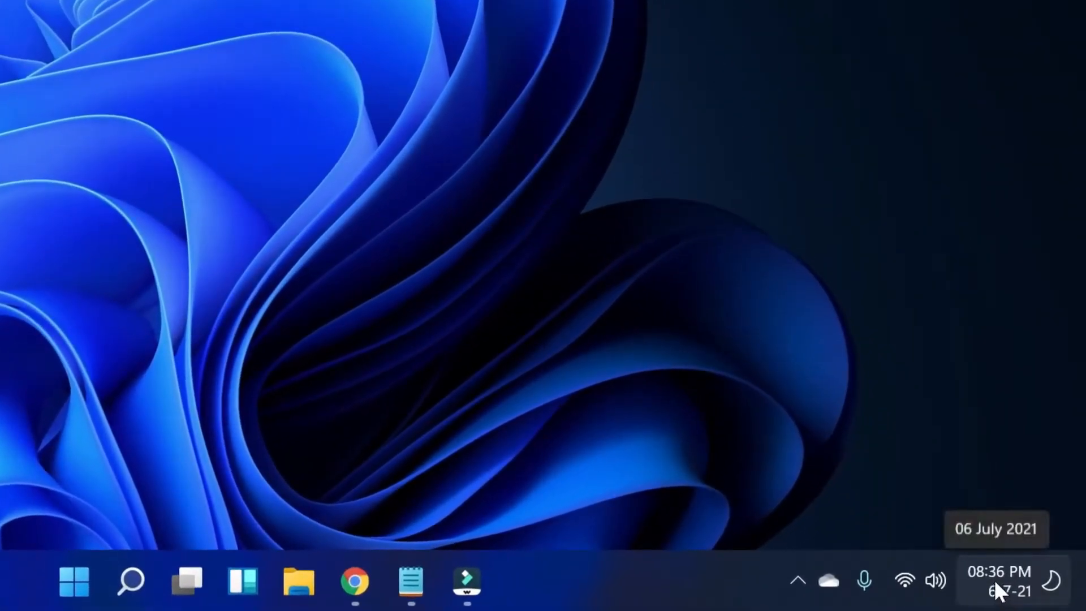
Open the Date & time settings and turn off setting the time automatically
{"action": "right_click", "coordinate": [990, 574]}
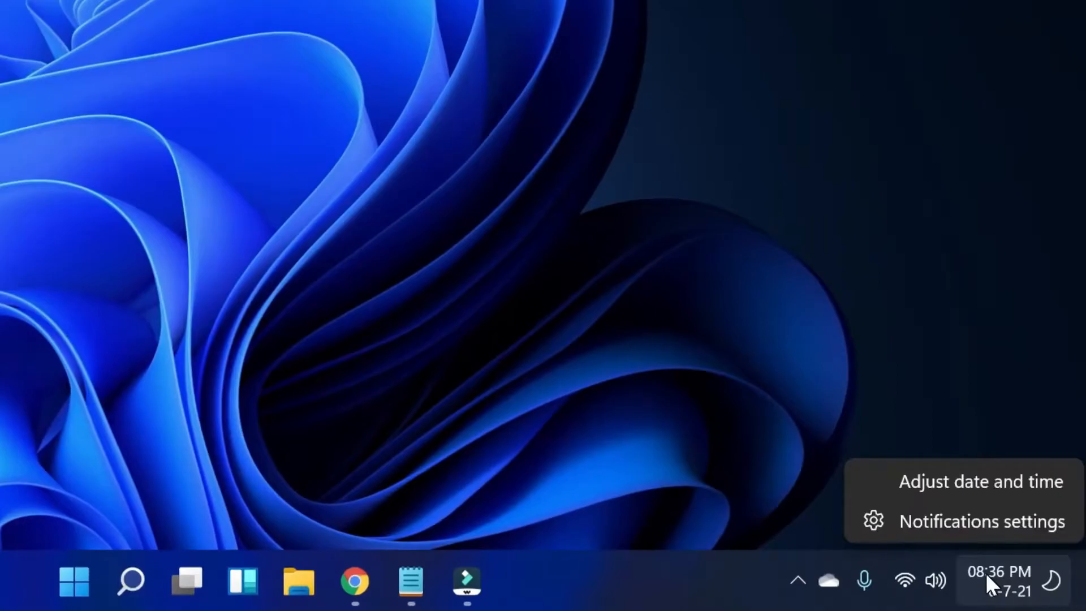
{"action": "left_click", "coordinate": [974, 485]}
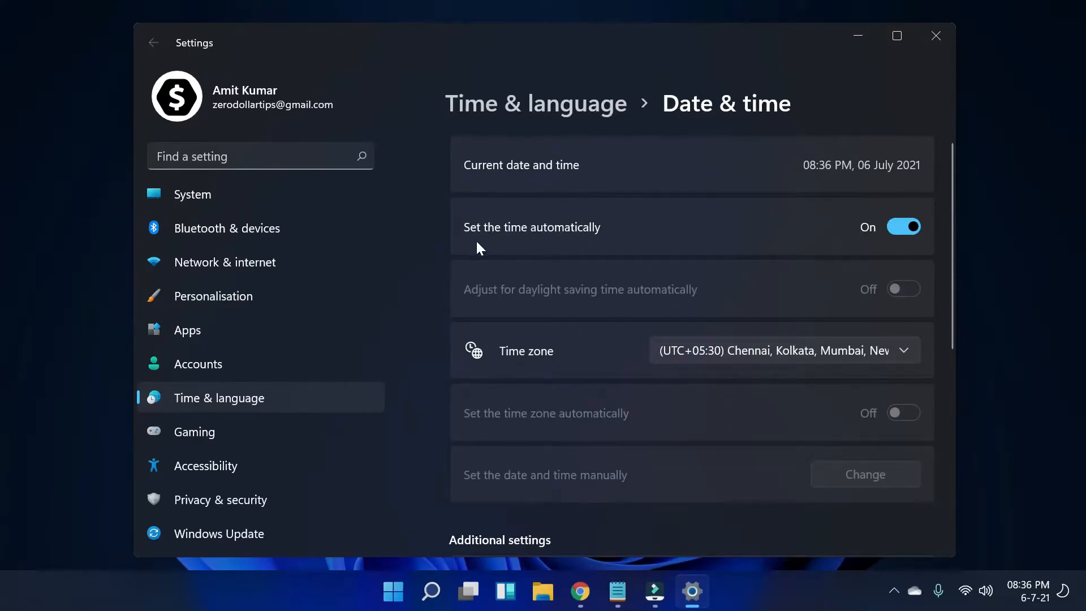
{"action": "left_click", "coordinate": [898, 229]}
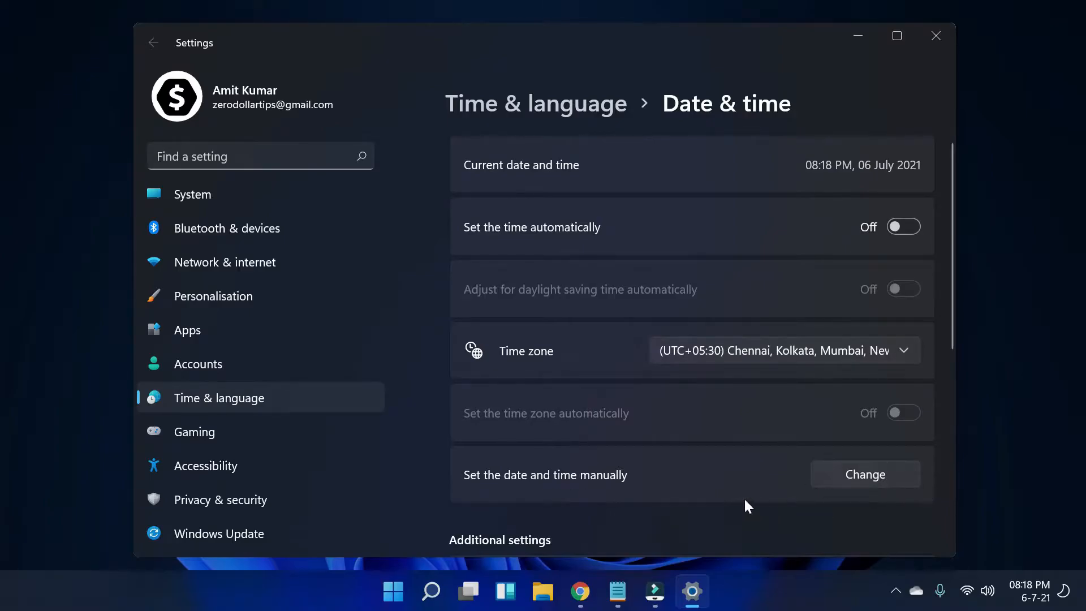
Look through the manual date and time options and apply 6 July 2021, 8:37 PM
{"action": "left_click", "coordinate": [873, 474]}
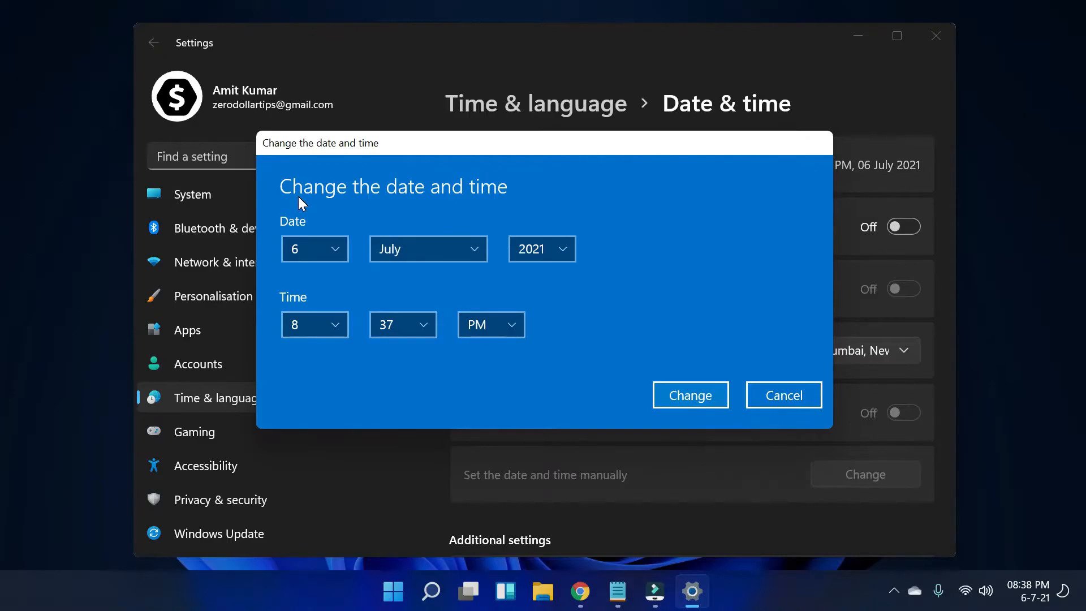
{"action": "left_click", "coordinate": [319, 251]}
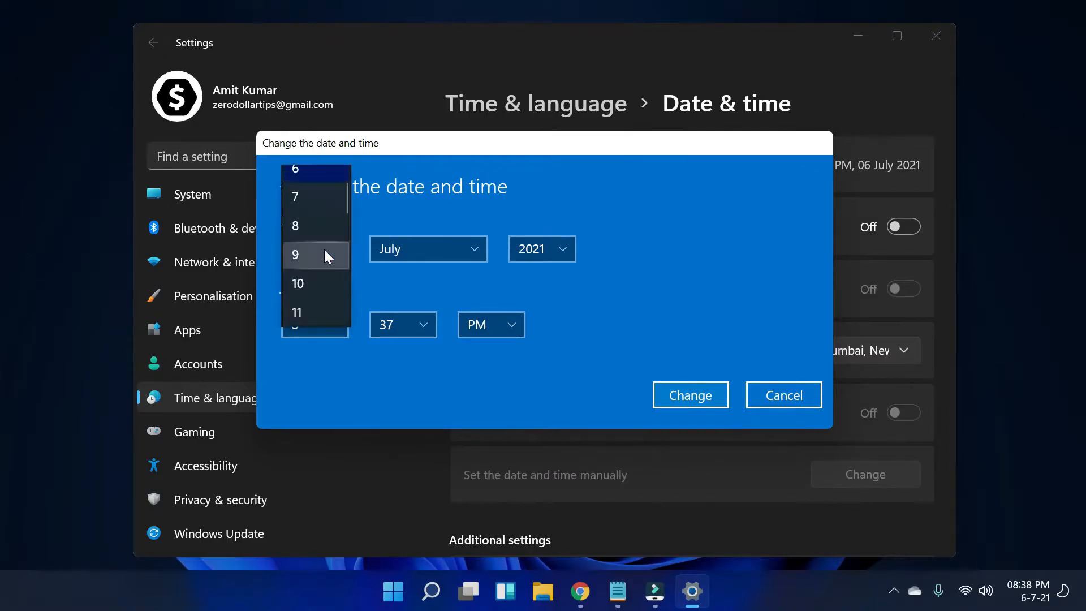
{"action": "left_click", "coordinate": [443, 249]}
{"action": "left_click", "coordinate": [539, 243]}
{"action": "left_click", "coordinate": [475, 390]}
{"action": "left_click", "coordinate": [314, 327]}
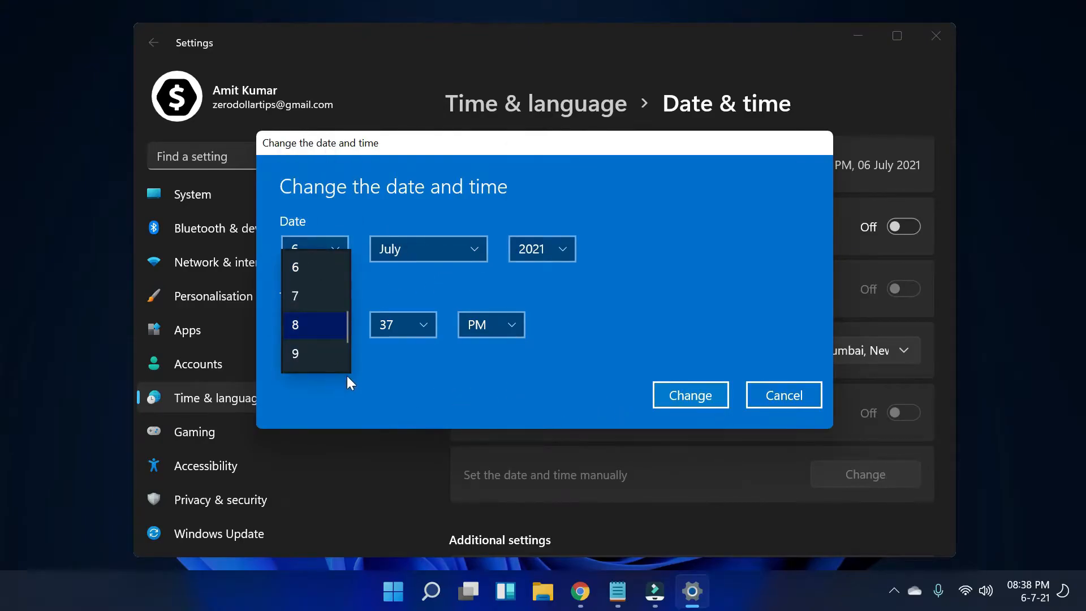
{"action": "left_click", "coordinate": [435, 341]}
{"action": "left_click", "coordinate": [485, 332]}
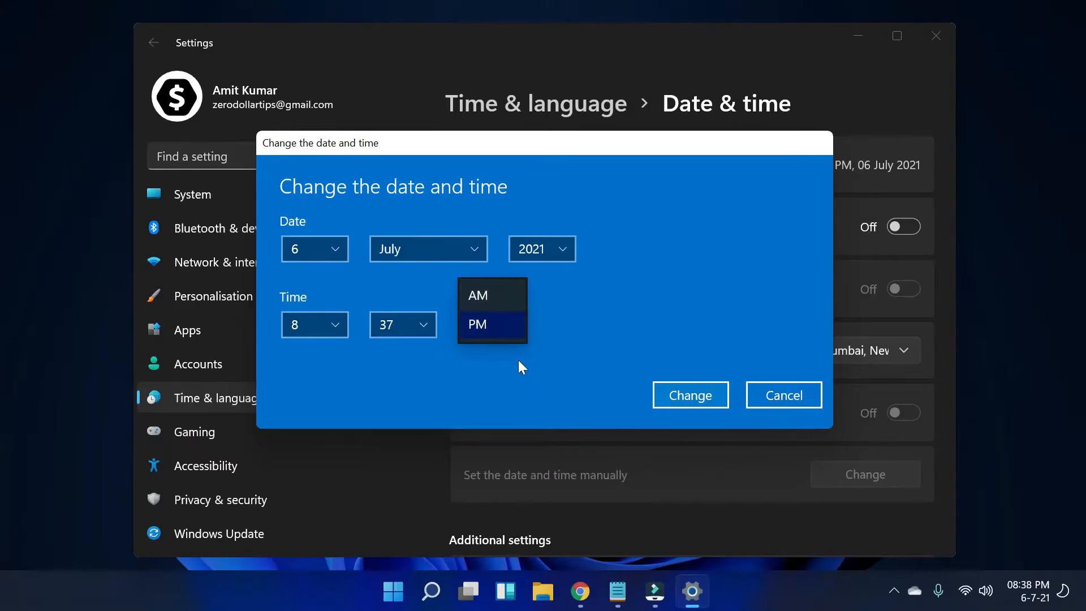
{"action": "left_click", "coordinate": [522, 367]}
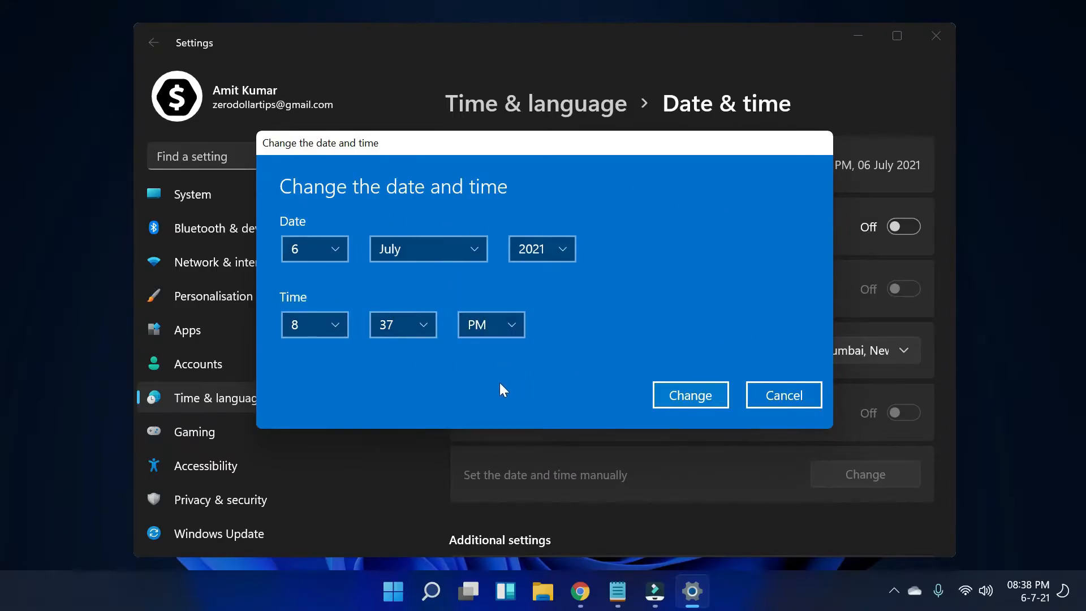
{"action": "left_click", "coordinate": [684, 397]}
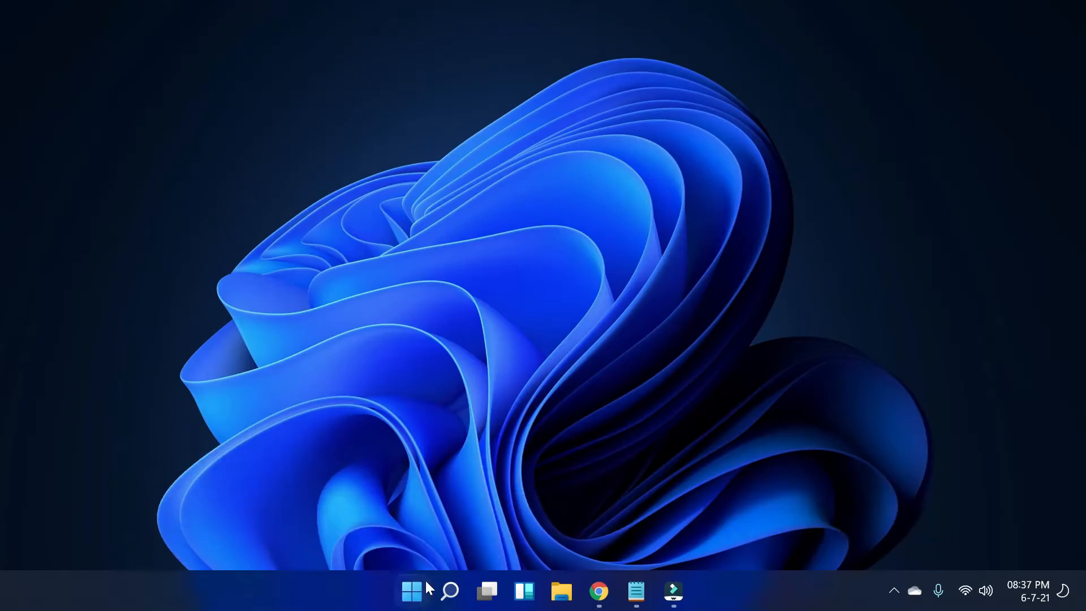
Find and open Control Panel, and bring up the dialog for changing the date and time under Clock and Region
{"action": "left_click", "coordinate": [449, 590]}
{"action": "type", "text": "CONTR"}
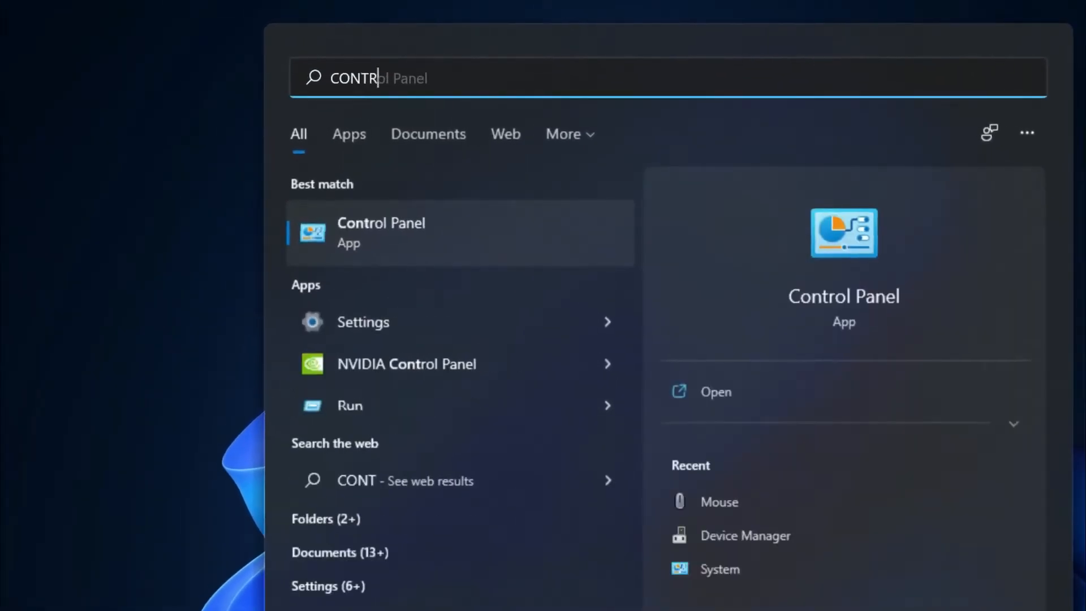
{"action": "type", "text": "OL"}
{"action": "left_click", "coordinate": [417, 251]}
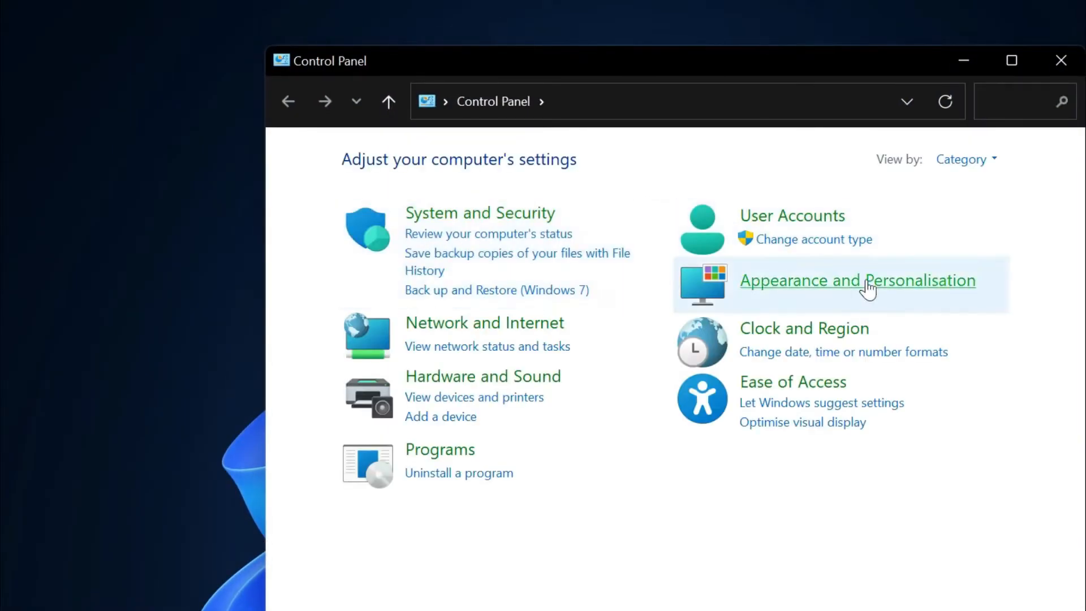
{"action": "left_click", "coordinate": [808, 331]}
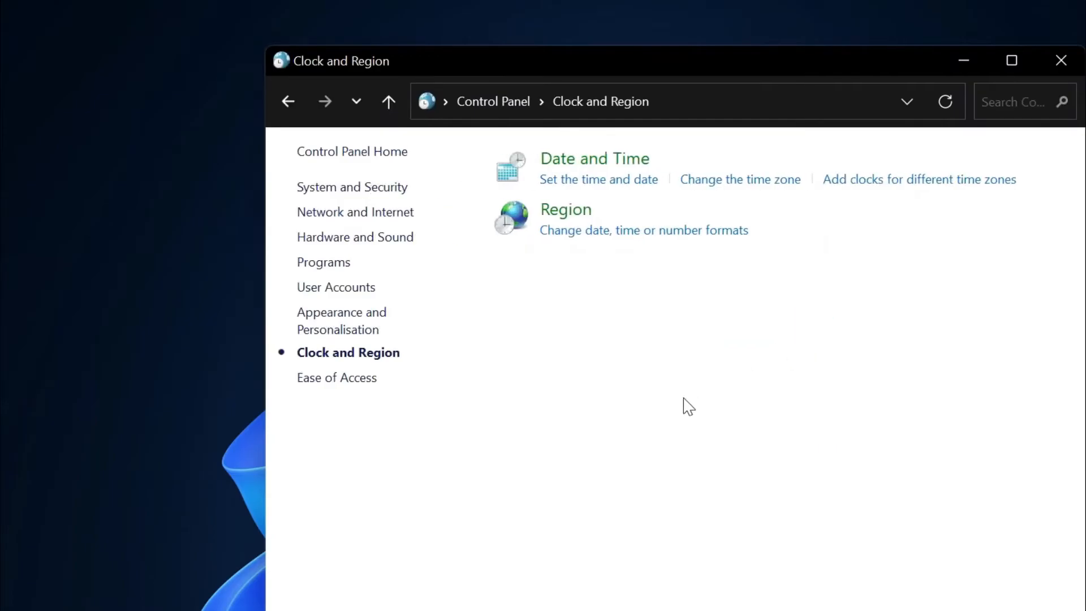
{"action": "left_click", "coordinate": [631, 163]}
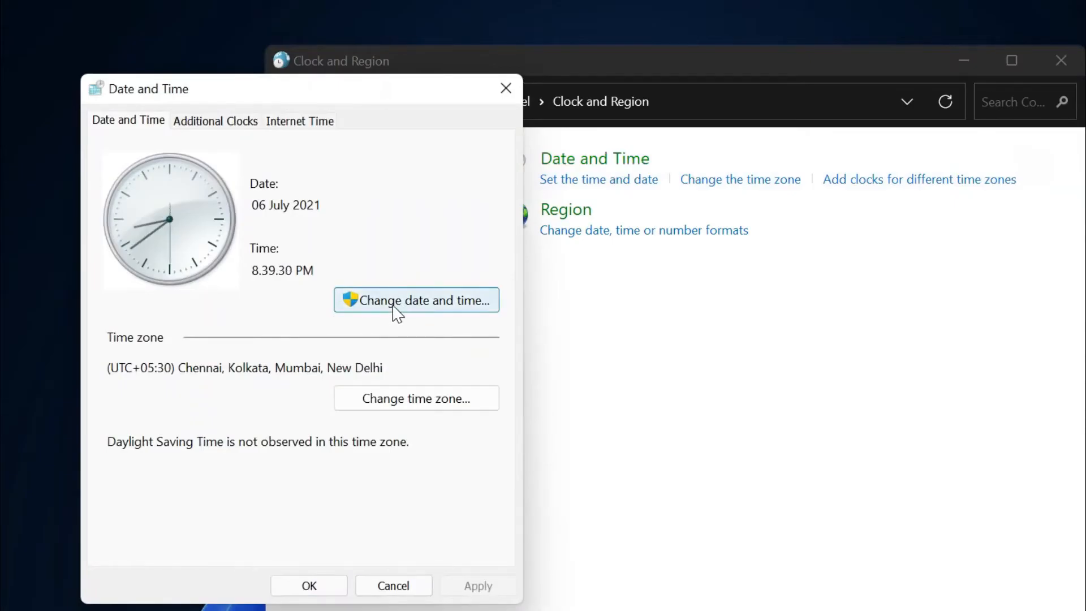
{"action": "left_click", "coordinate": [445, 299]}
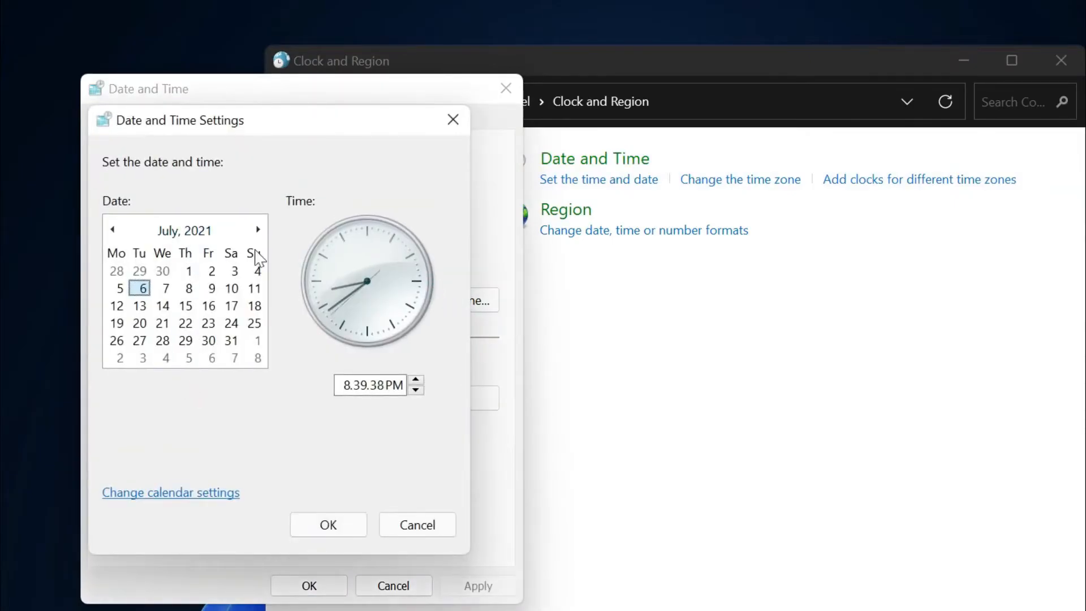
Choose 23 July 2021 as the system date in the calendar
{"action": "left_click", "coordinate": [185, 305]}
{"action": "left_click", "coordinate": [116, 323]}
{"action": "left_click", "coordinate": [208, 323]}
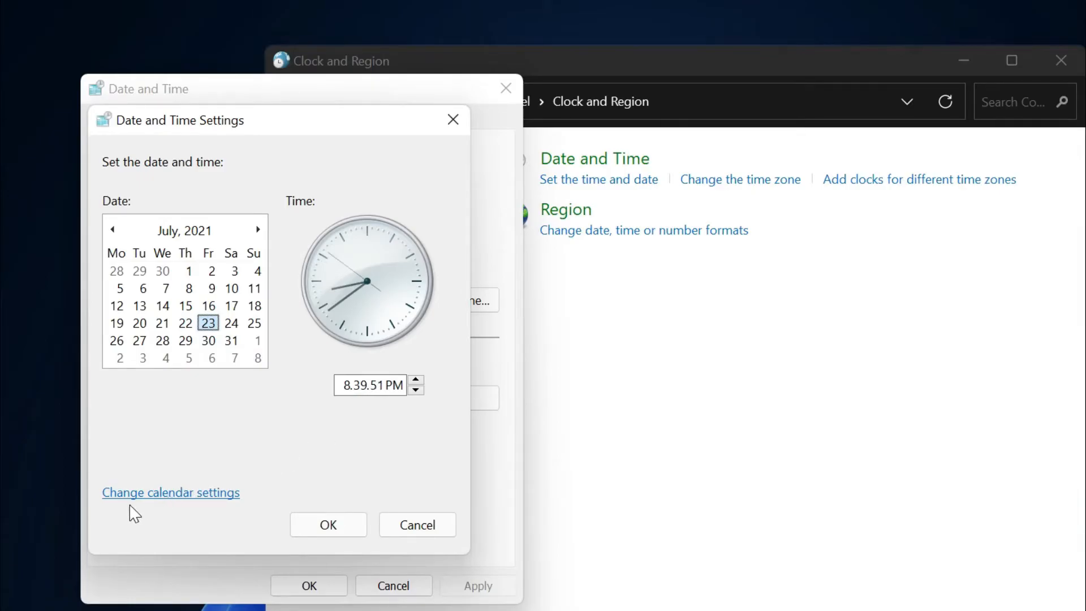
View the calendar's regional format settings, accept them as they are, and confirm the date change in both Date and Time dialogs
{"action": "left_click", "coordinate": [204, 494]}
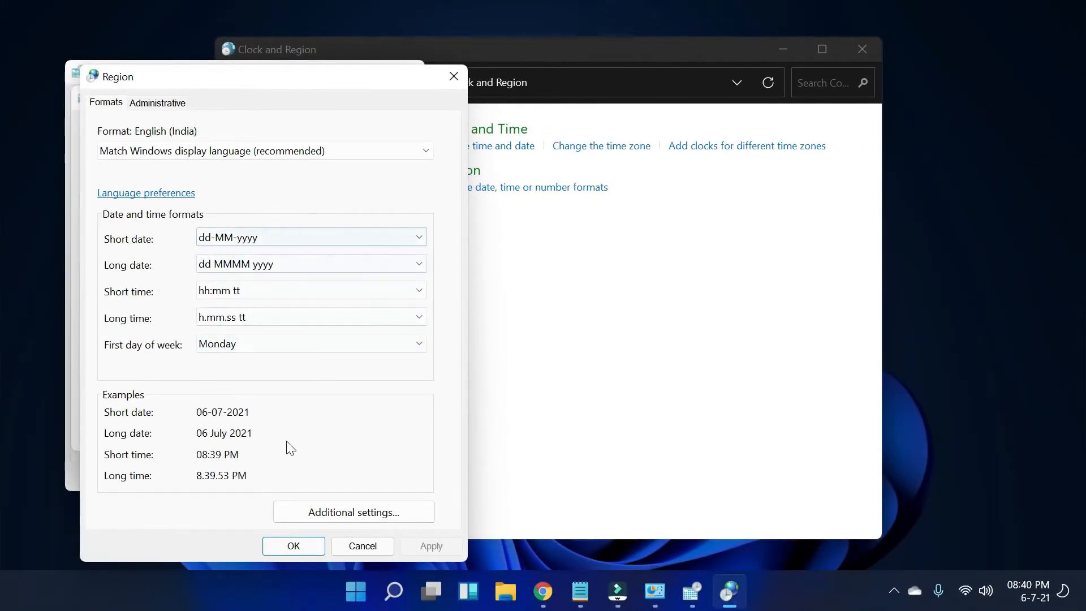
{"action": "left_click", "coordinate": [429, 546]}
{"action": "left_click", "coordinate": [293, 546]}
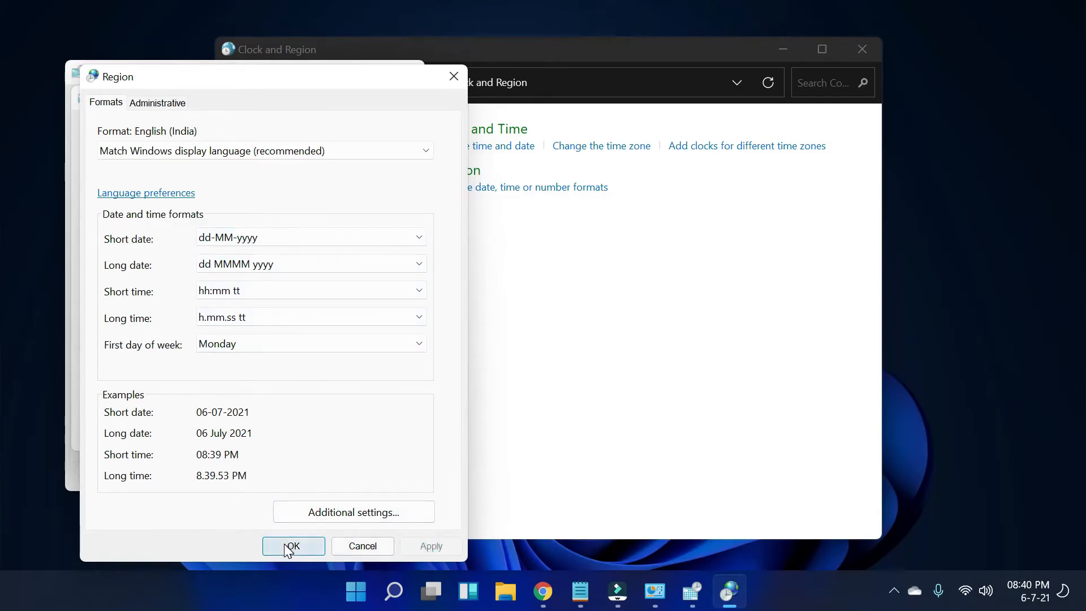
{"action": "left_click", "coordinate": [271, 430]}
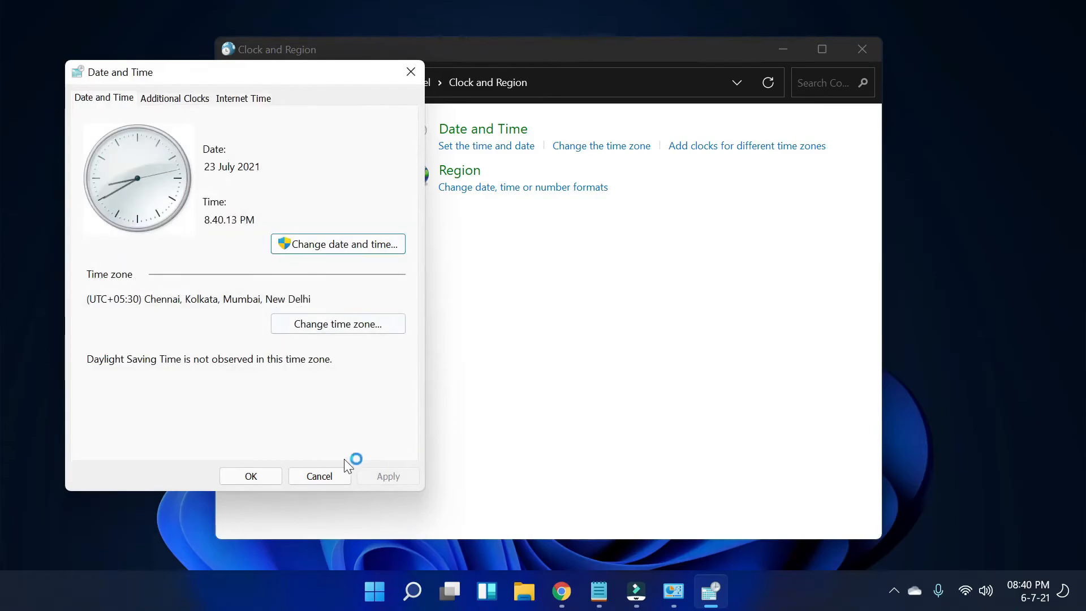
{"action": "left_click", "coordinate": [246, 476]}
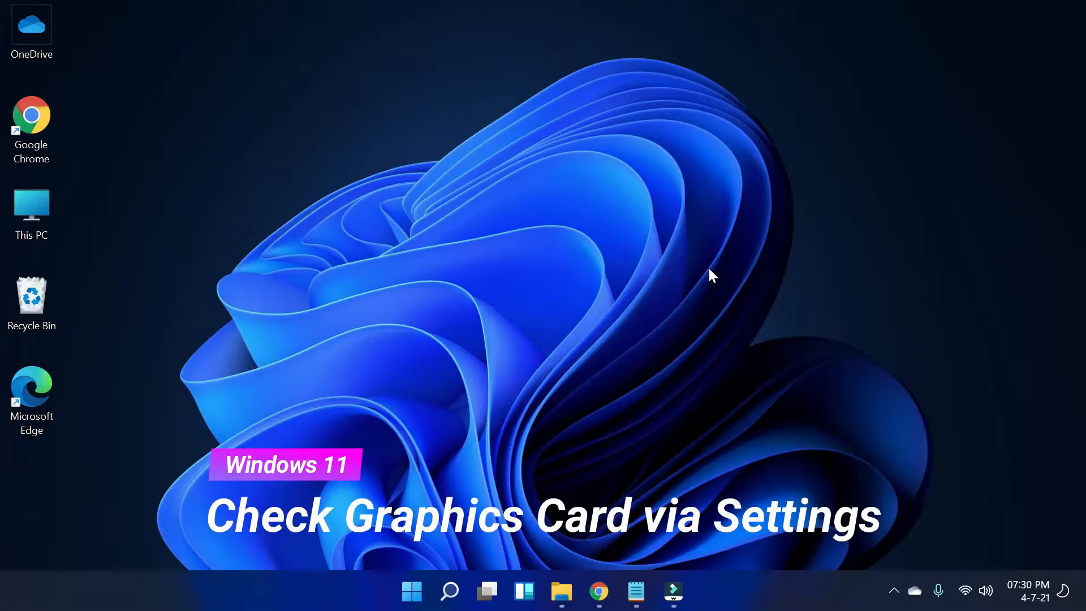
Check the graphics card in the Advanced display settings and the adaptor properties for Display 1, including the adapter's detailed properties
{"action": "left_click", "coordinate": [411, 592]}
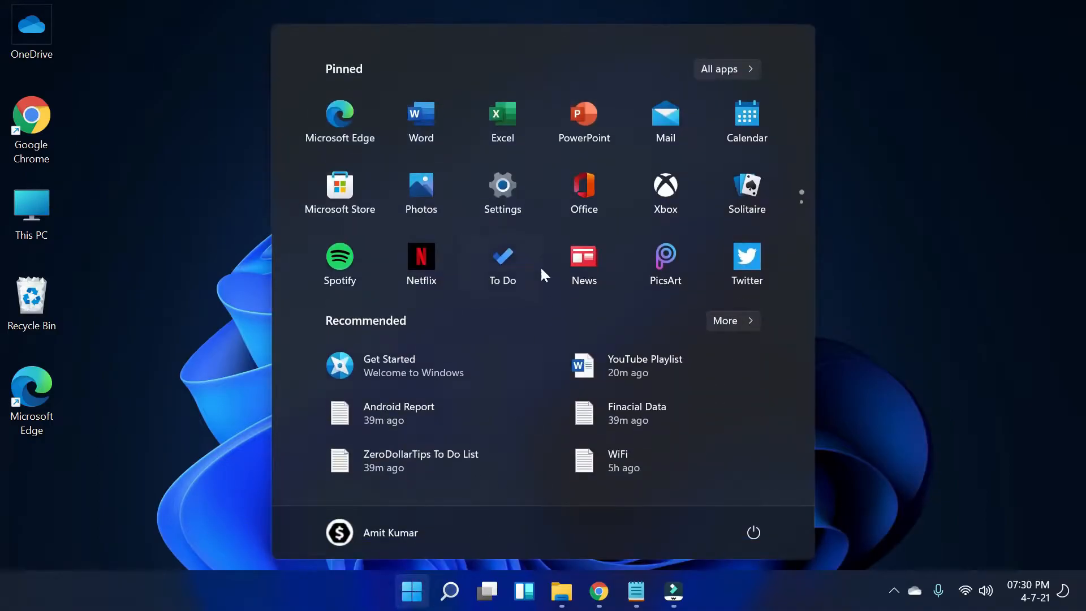
{"action": "left_click", "coordinate": [504, 194]}
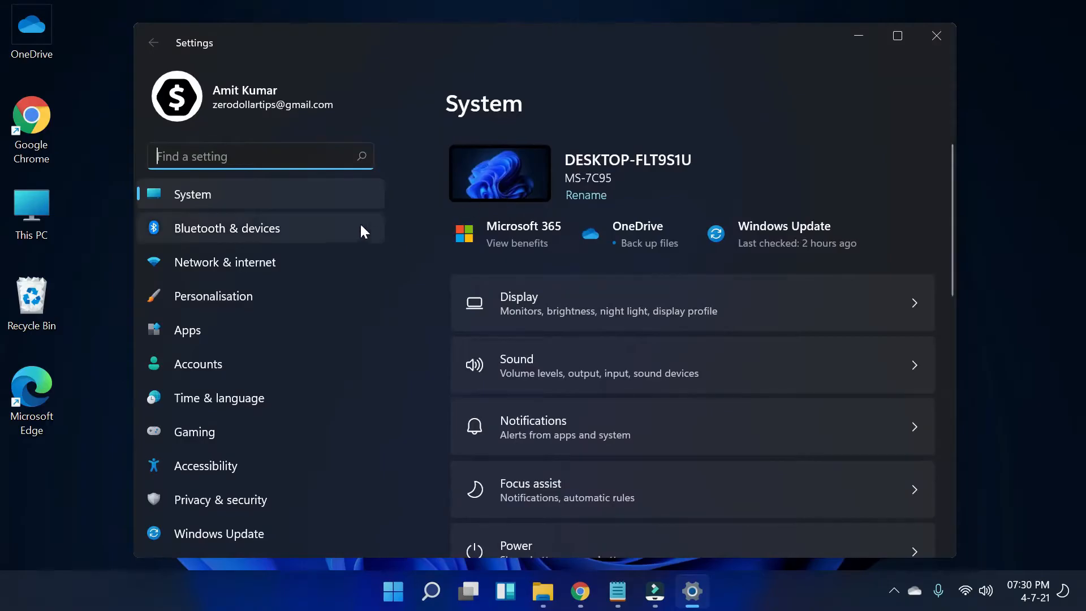
{"action": "left_click", "coordinate": [239, 196]}
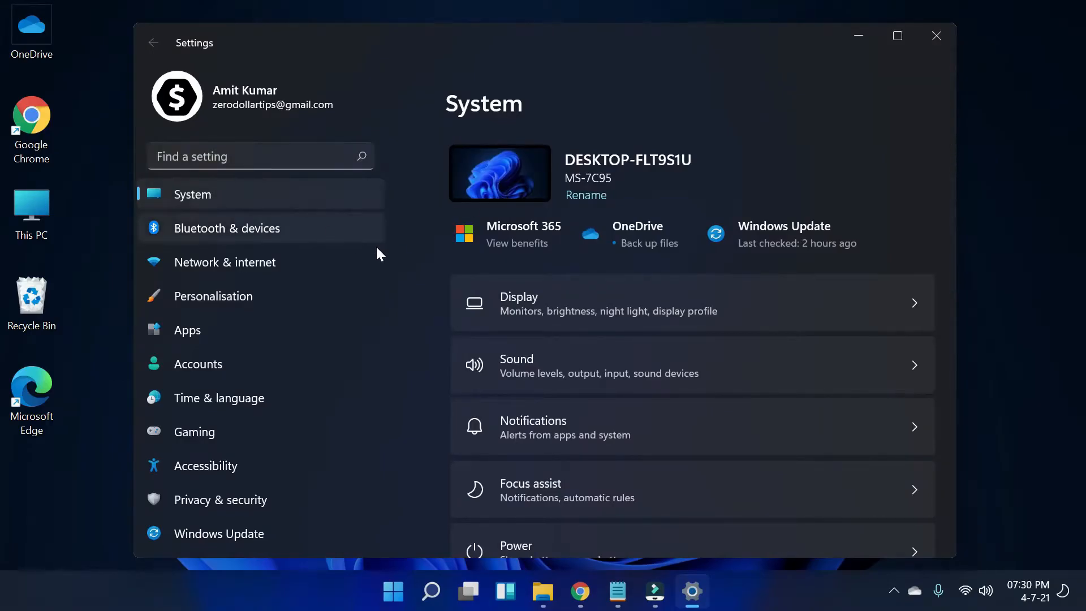
{"action": "left_click", "coordinate": [548, 297]}
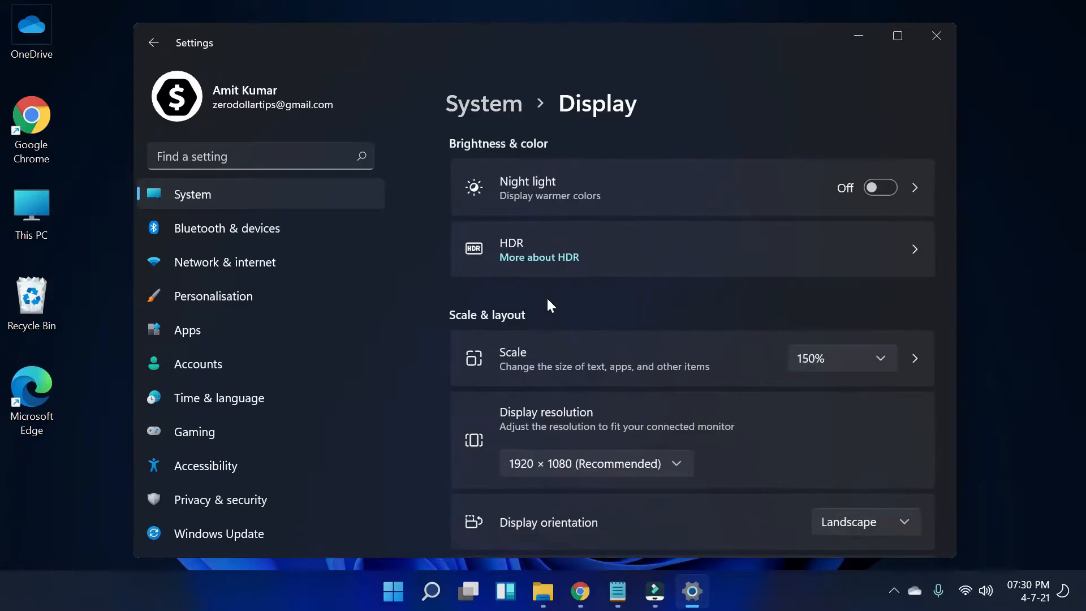
{"action": "scroll", "coordinate": [546, 297], "scroll_direction": "down", "scroll_amount": 5}
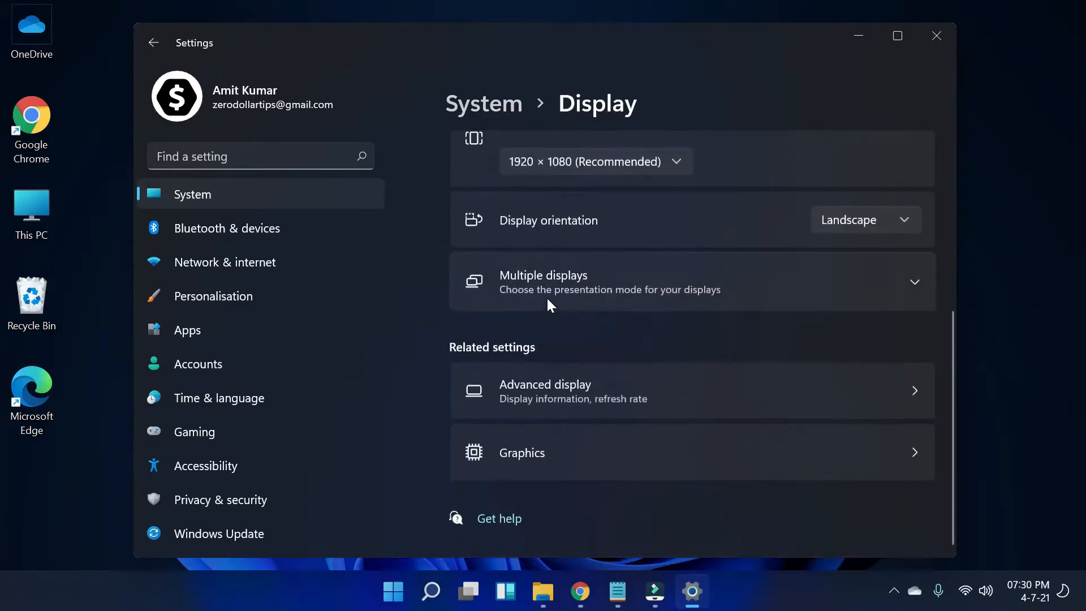
{"action": "left_click", "coordinate": [599, 399]}
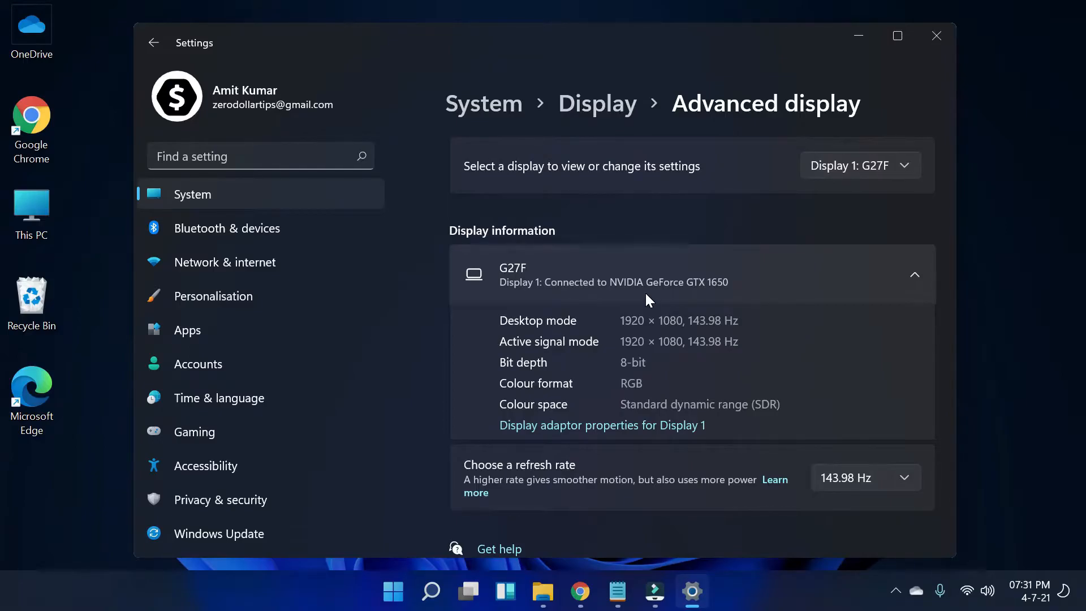
{"action": "left_click", "coordinate": [581, 425]}
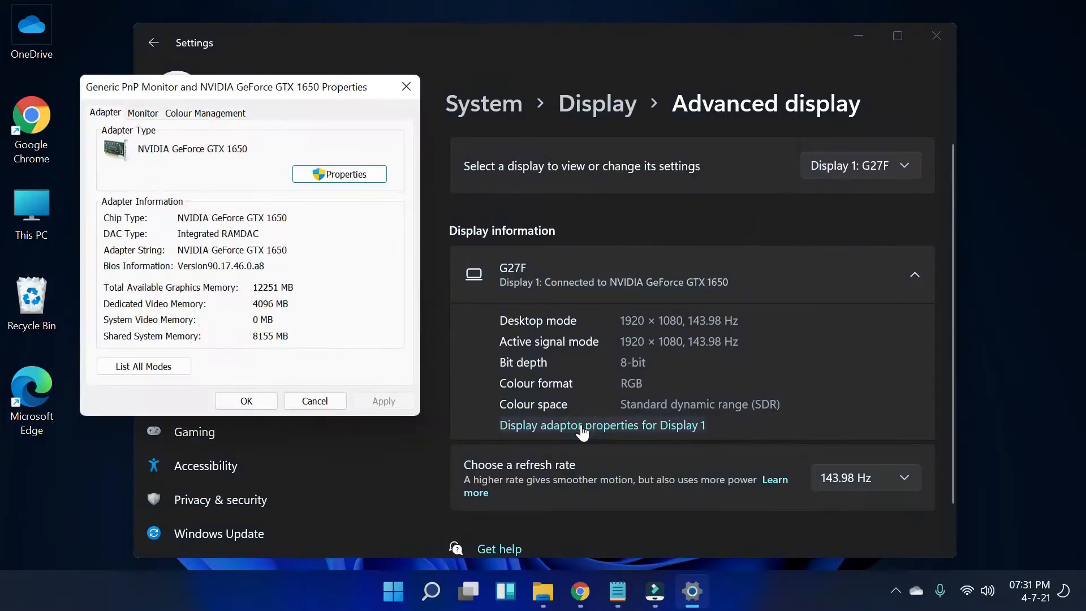
{"action": "left_click", "coordinate": [334, 179]}
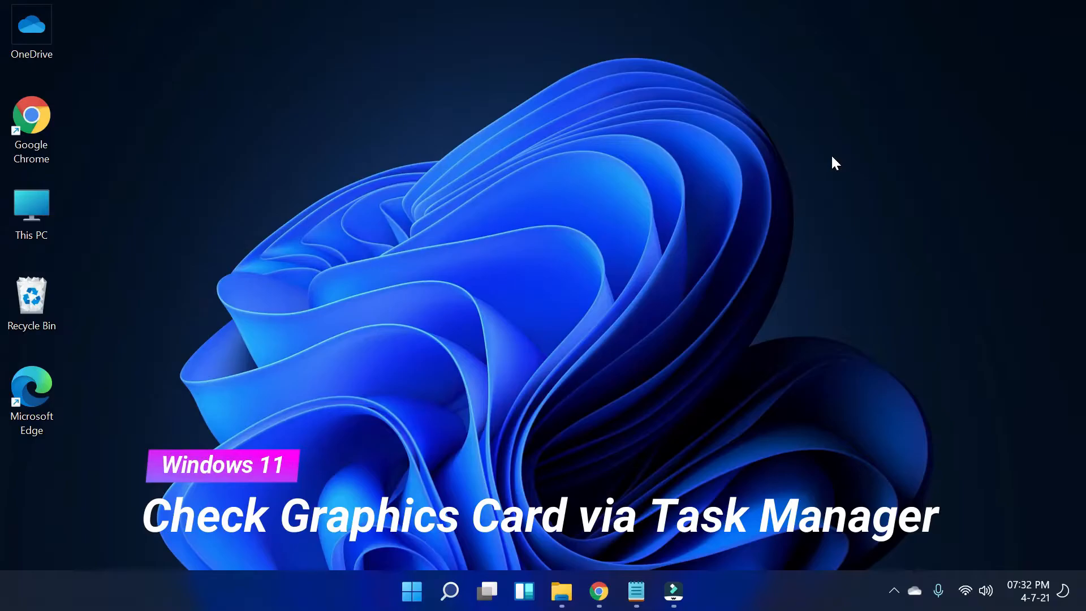
Open Task Manager and examine the performance details of GPU 0
{"action": "right_click", "coordinate": [418, 593]}
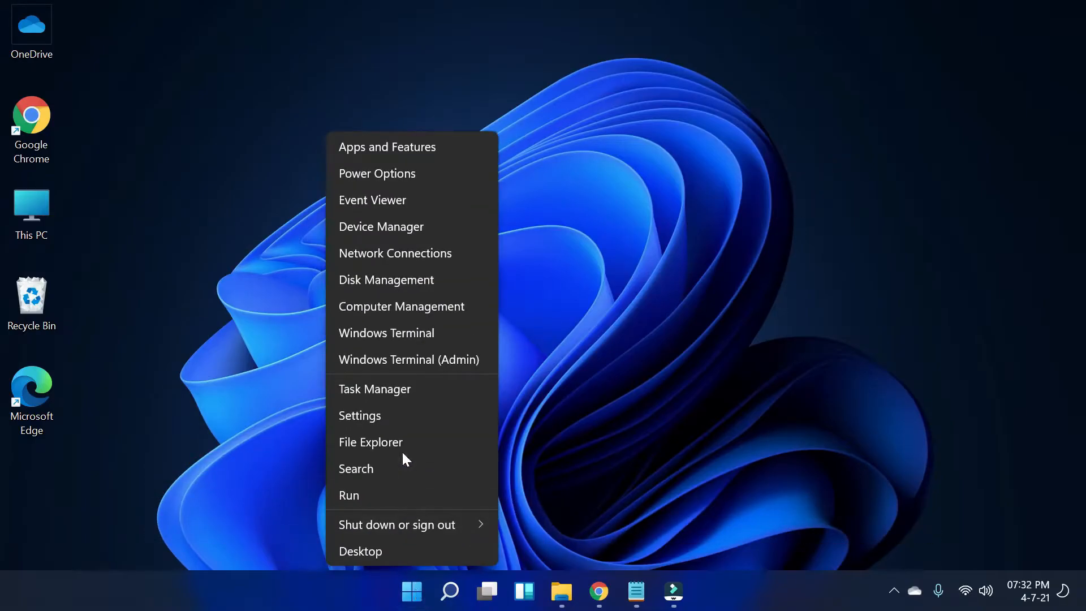
{"action": "left_click", "coordinate": [405, 386]}
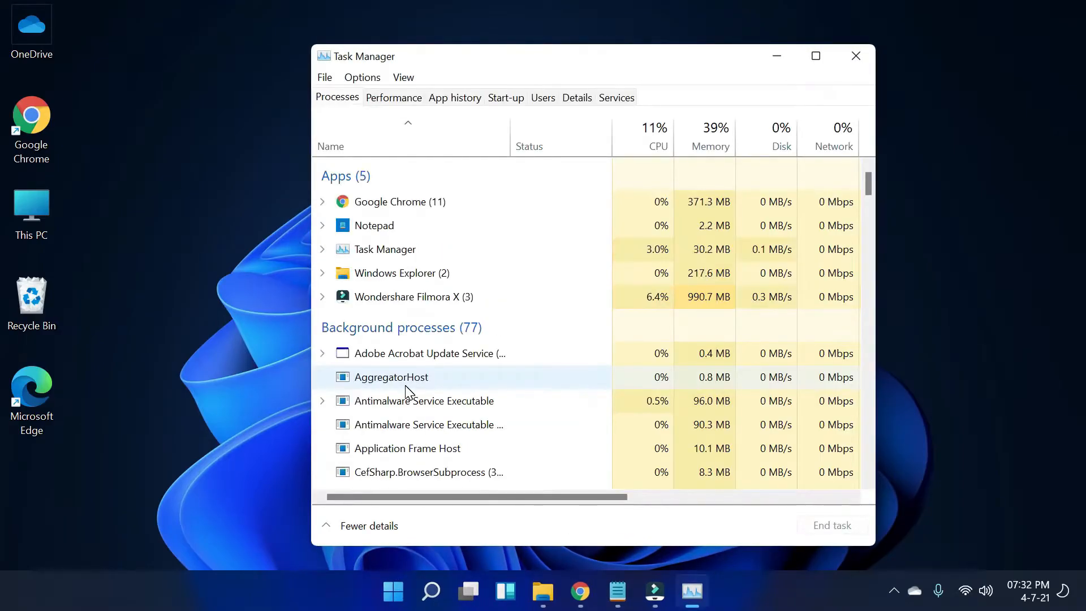
{"action": "left_click", "coordinate": [390, 98]}
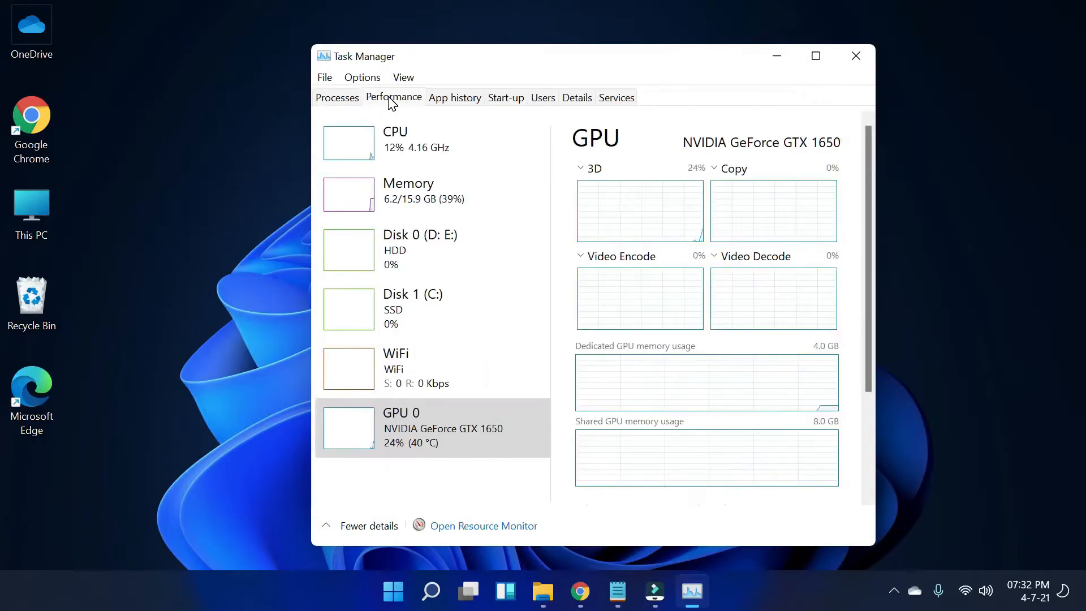
{"action": "left_click", "coordinate": [426, 434]}
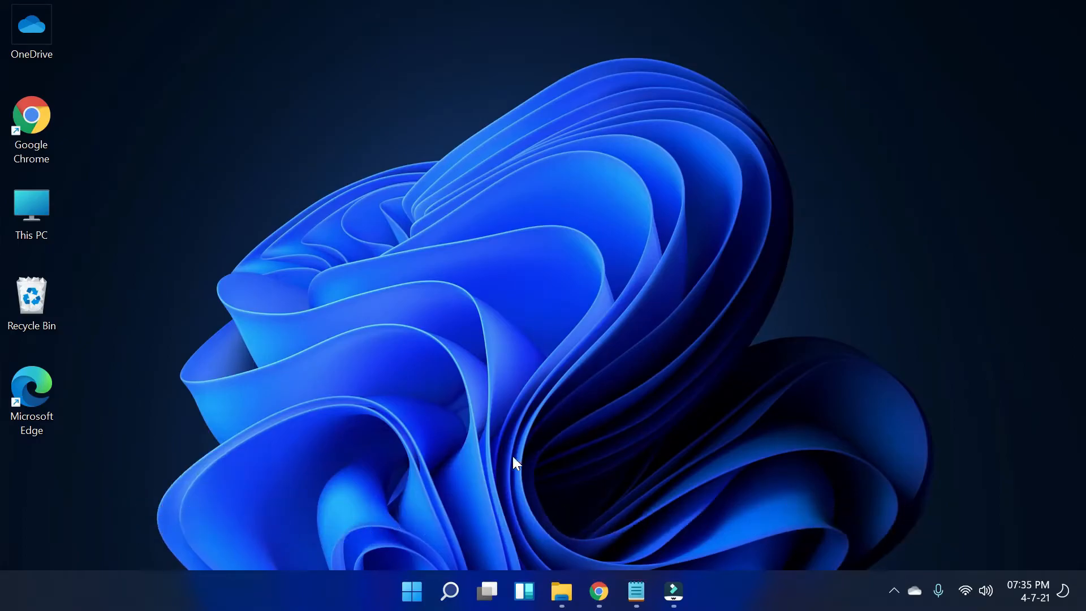
Open Device Manager and examine the general and driver properties of the NVIDIA GeForce GTX 1650 display adaptor
{"action": "right_click", "coordinate": [413, 587]}
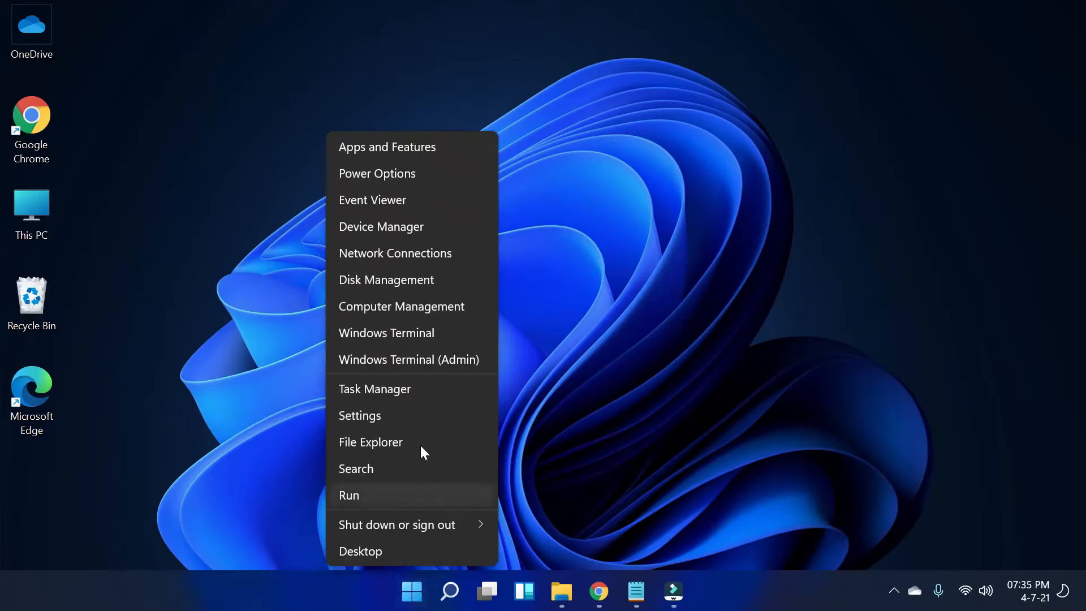
{"action": "left_click", "coordinate": [427, 229]}
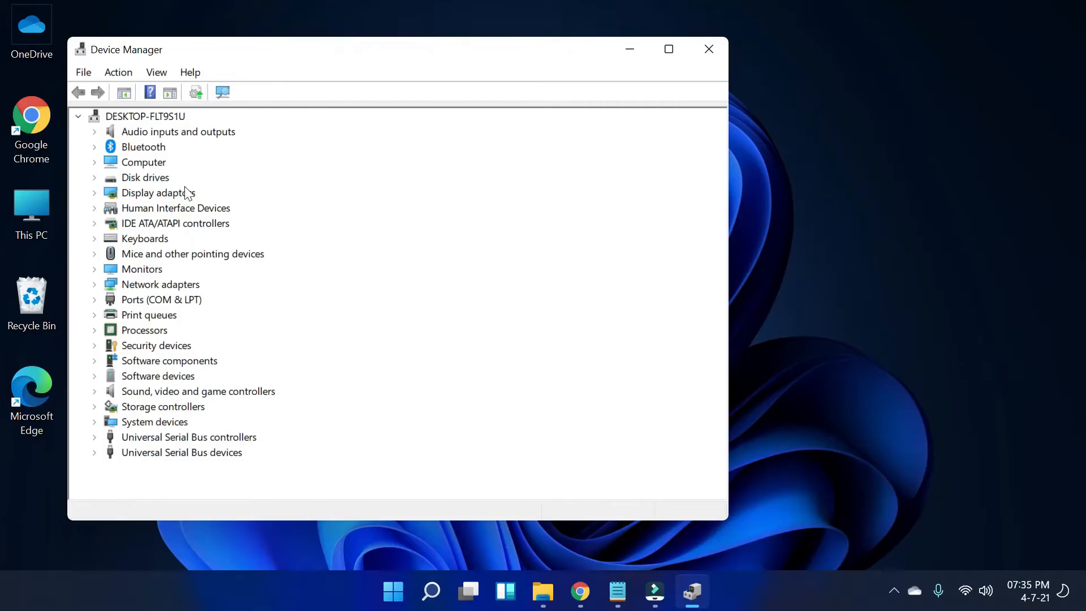
{"action": "left_click", "coordinate": [95, 194]}
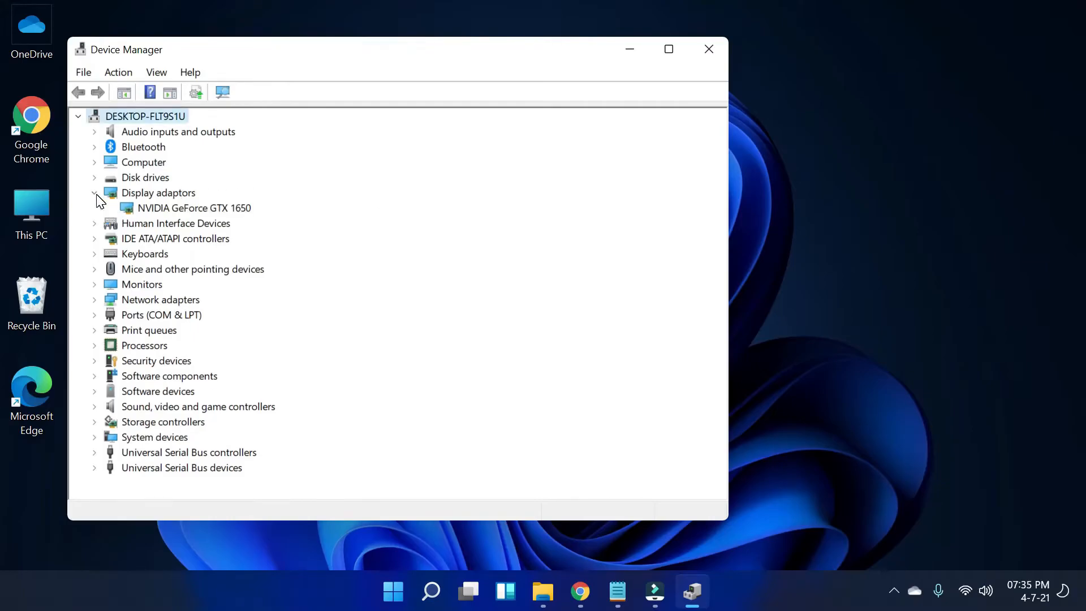
{"action": "left_click", "coordinate": [231, 209]}
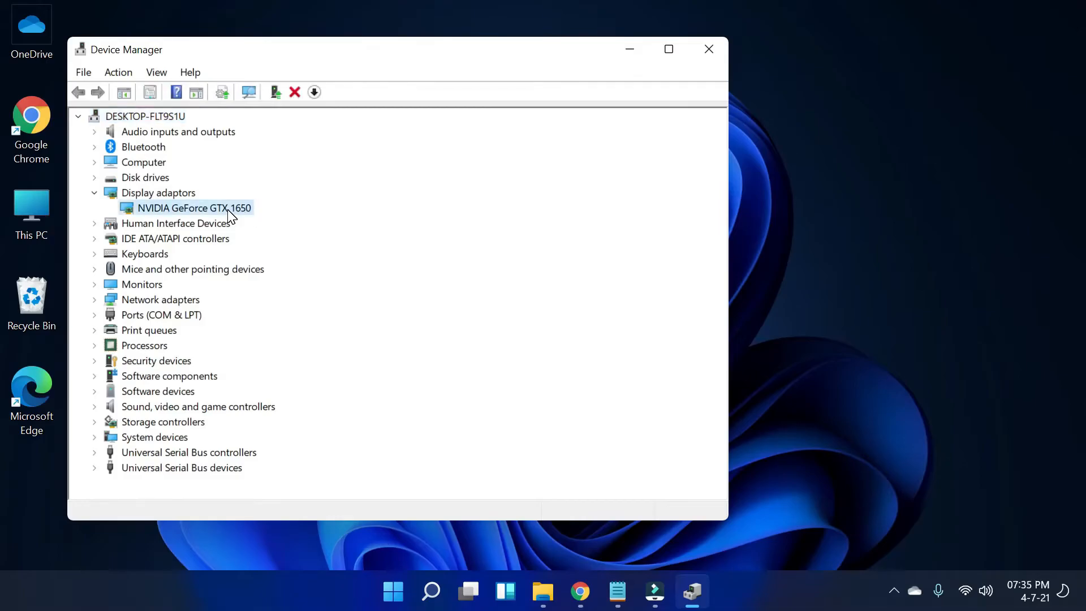
{"action": "right_click", "coordinate": [229, 211]}
{"action": "left_click", "coordinate": [316, 313]}
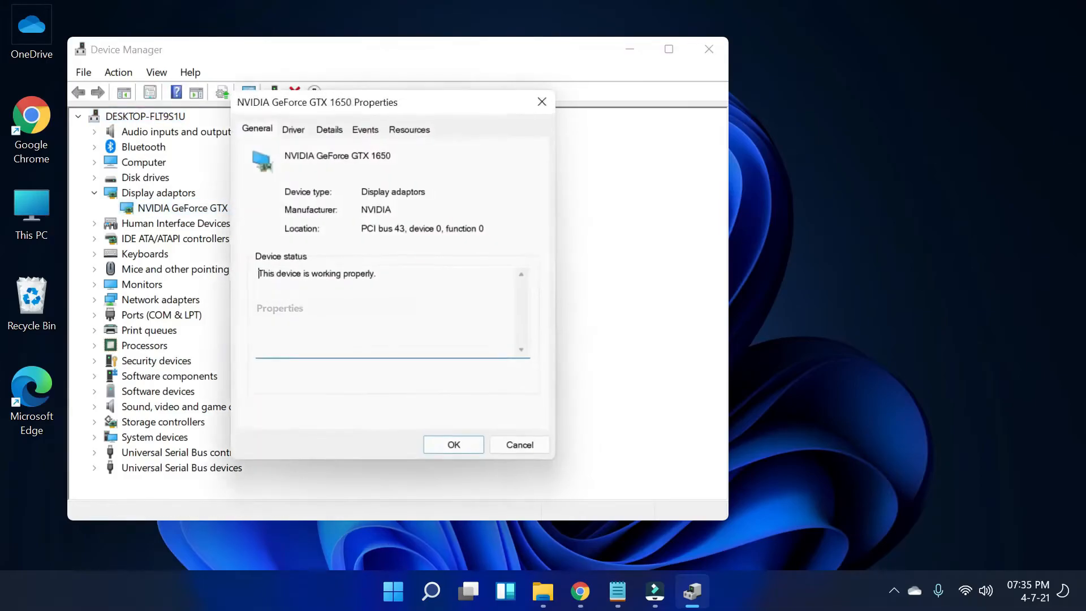
{"action": "left_click", "coordinate": [293, 129]}
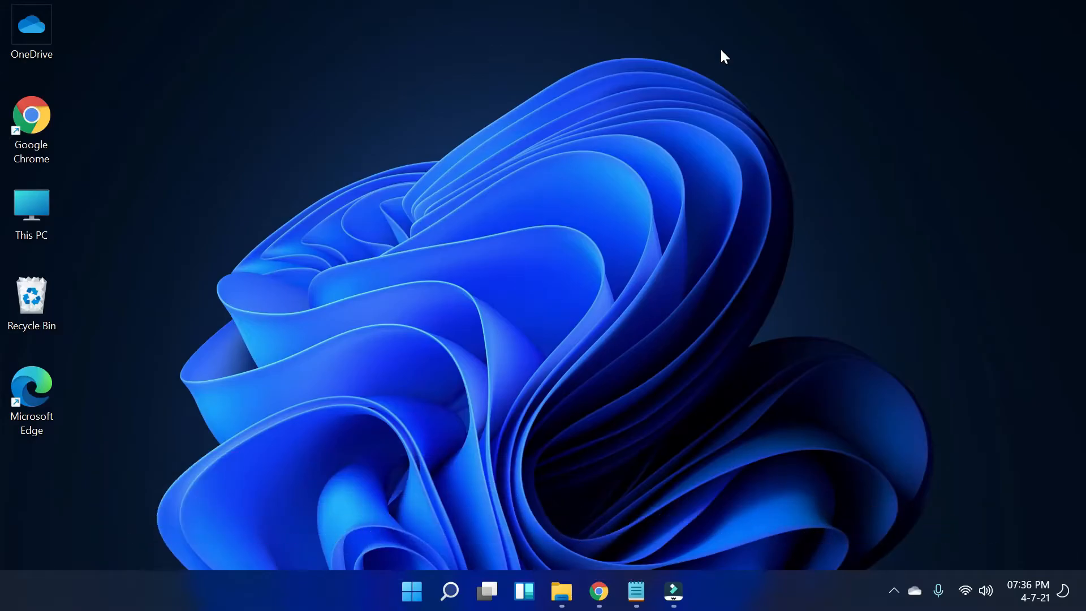
Open System Information and view the Display details under Components
{"action": "left_click", "coordinate": [449, 592]}
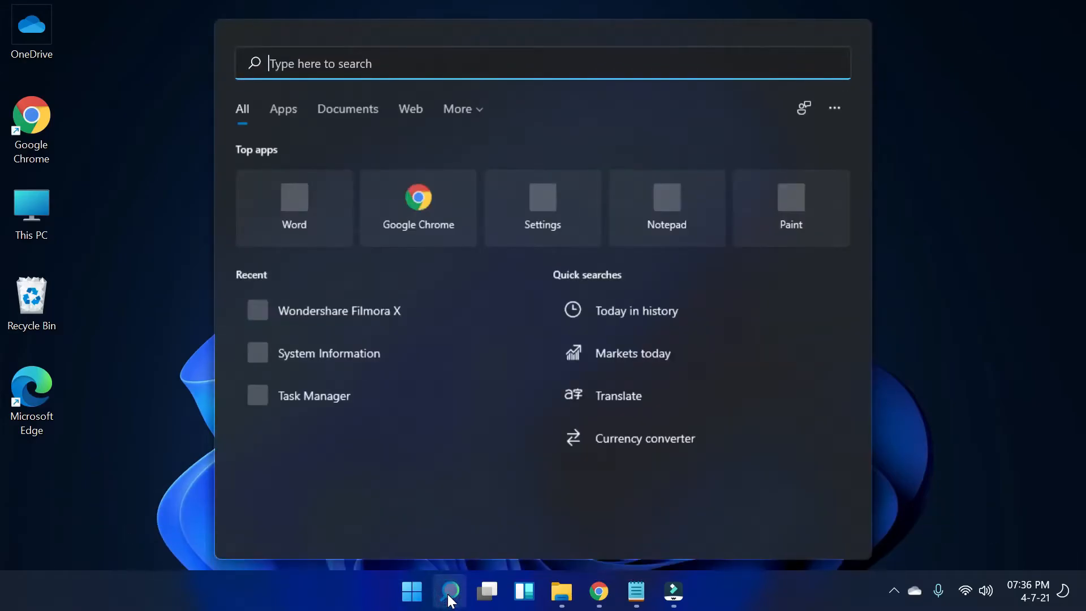
{"action": "type", "text": "sytem"}
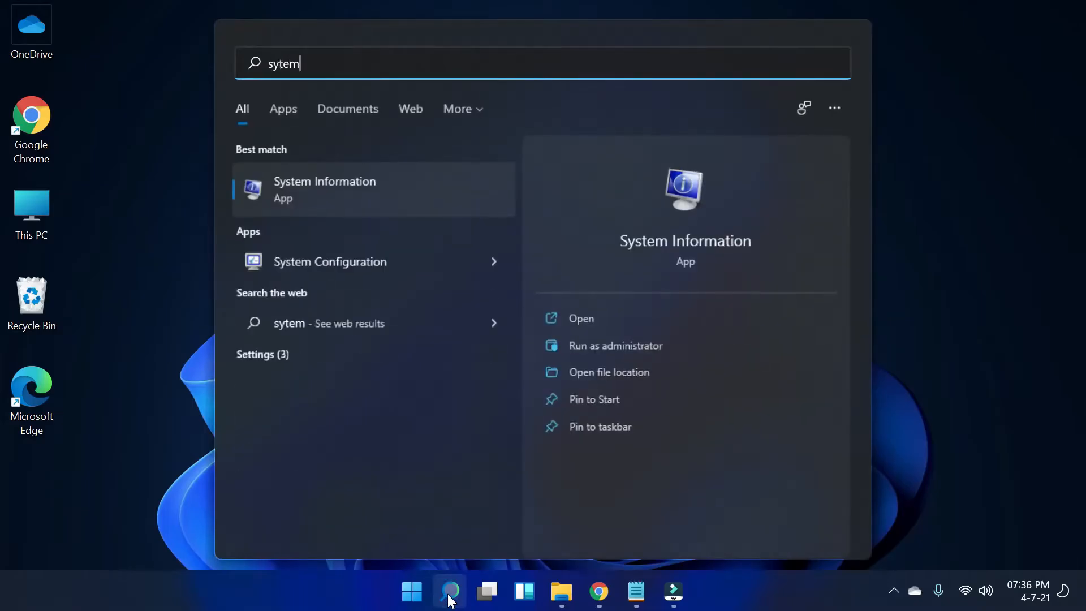
{"action": "left_click", "coordinate": [311, 189]}
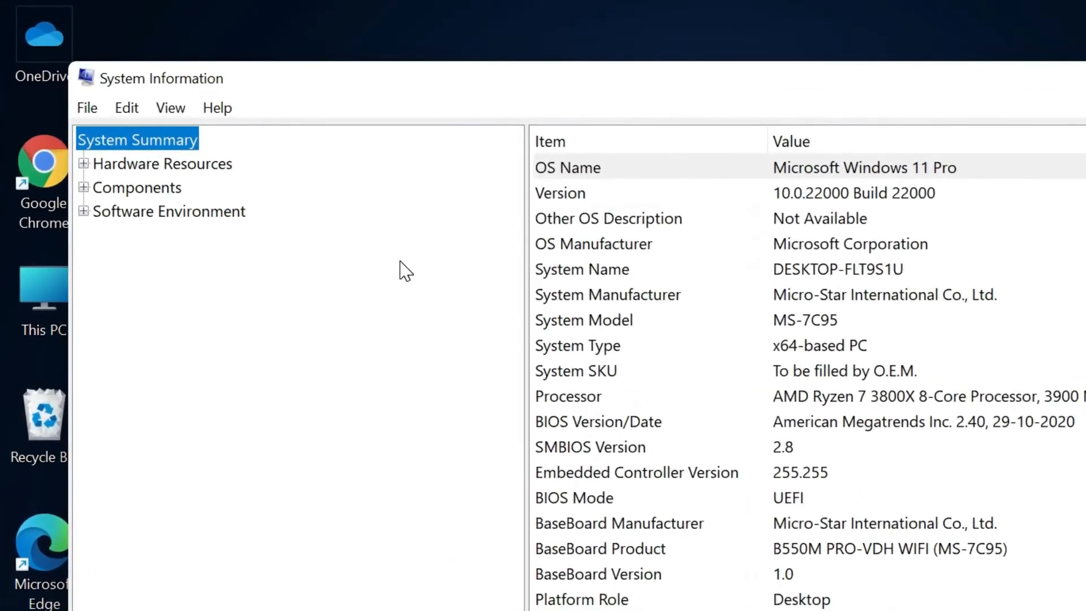
{"action": "left_click", "coordinate": [84, 188]}
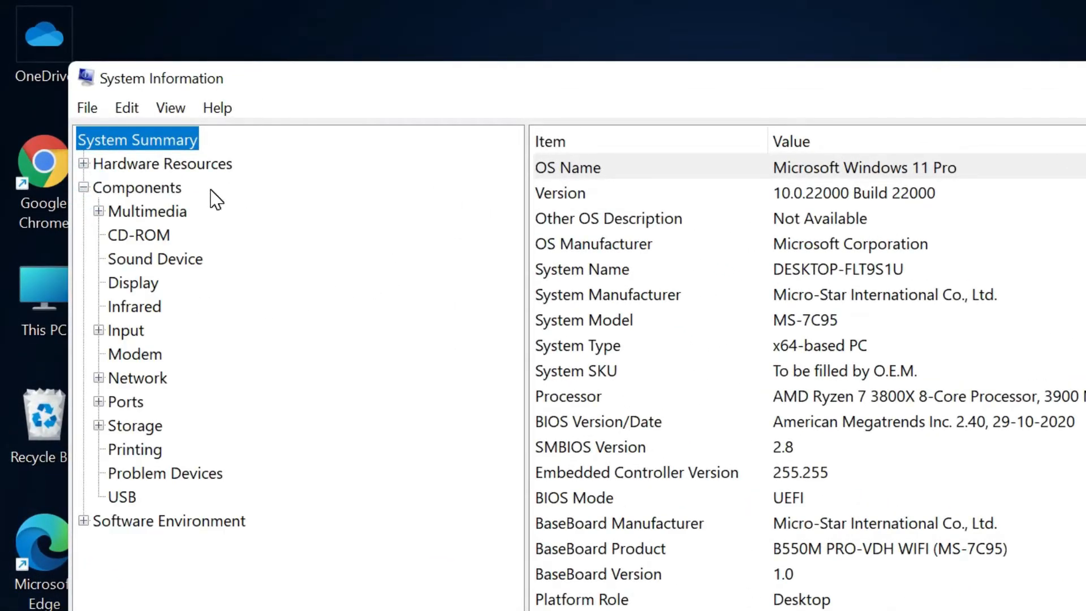
{"action": "left_click", "coordinate": [141, 283]}
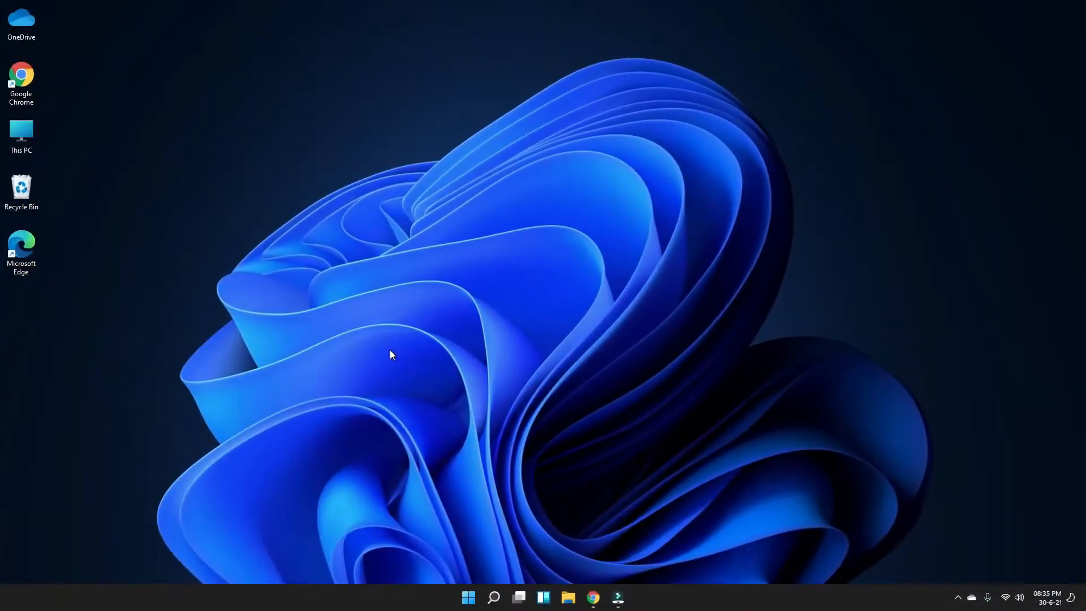
Open the system's Display settings and set the scale of text, apps and other items to 150%
{"action": "left_click", "coordinate": [469, 597]}
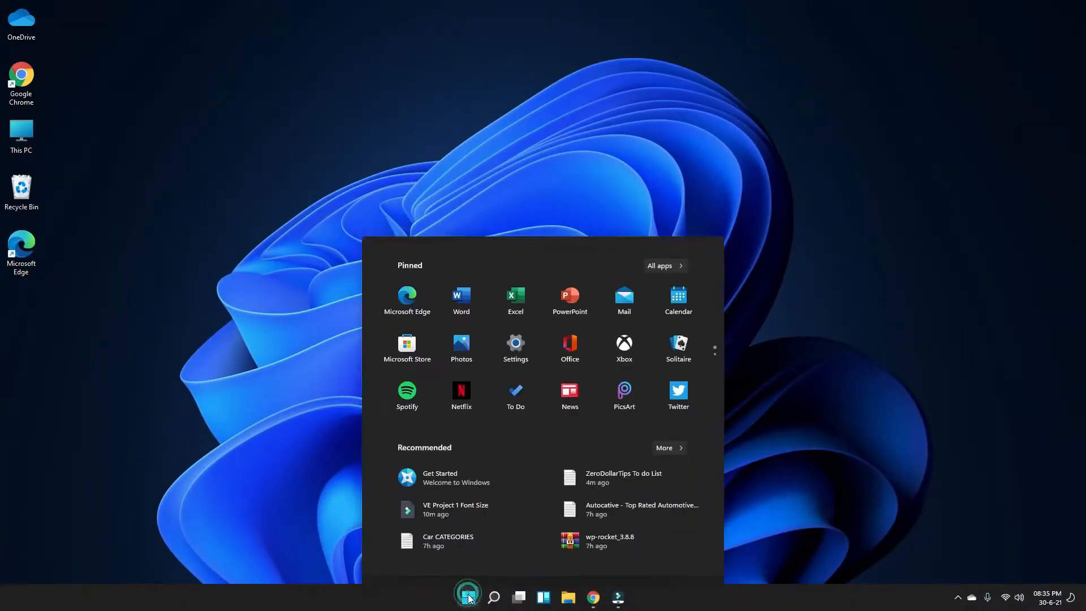
{"action": "left_click", "coordinate": [524, 328]}
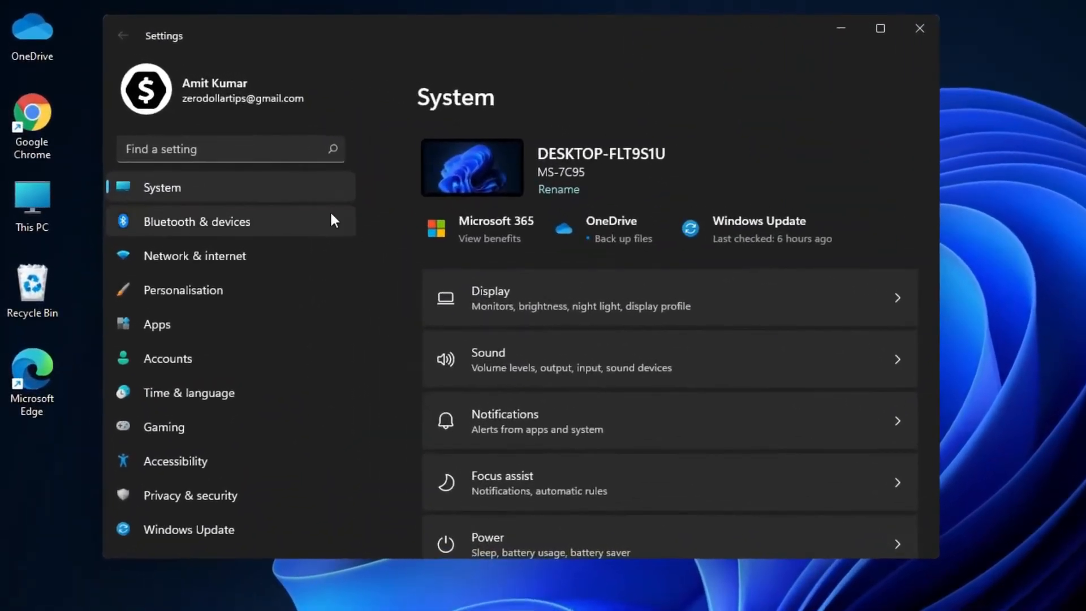
{"action": "left_click", "coordinate": [293, 186]}
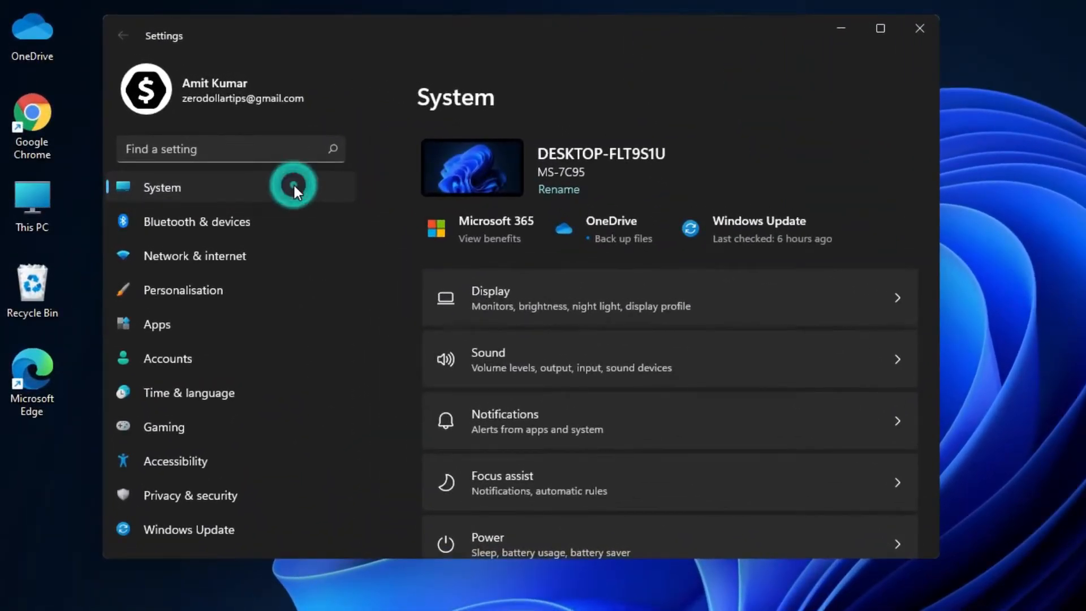
{"action": "left_click", "coordinate": [565, 287]}
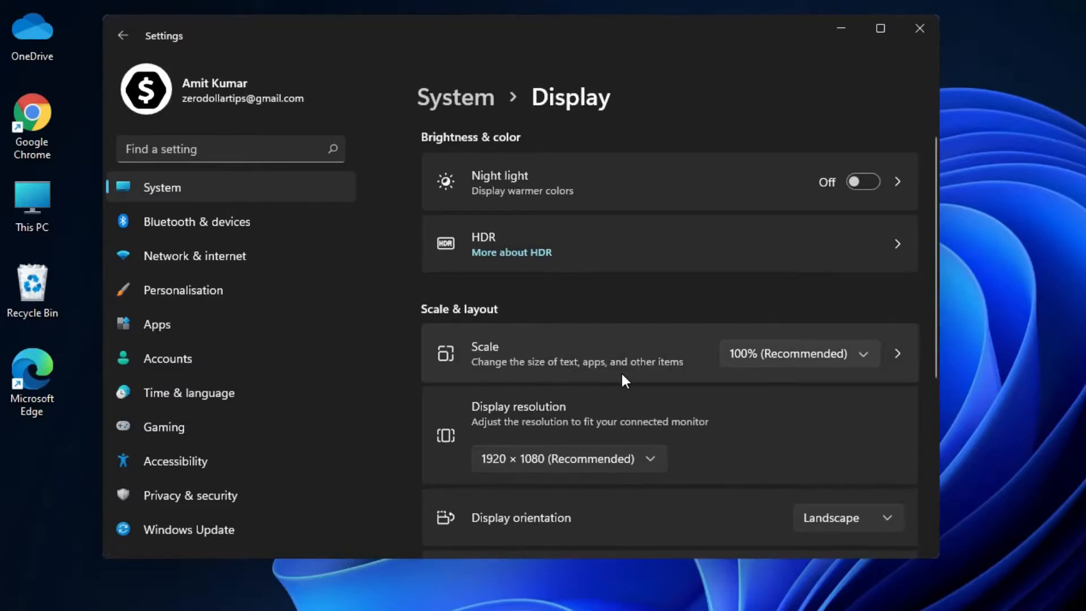
{"action": "left_click", "coordinate": [745, 354]}
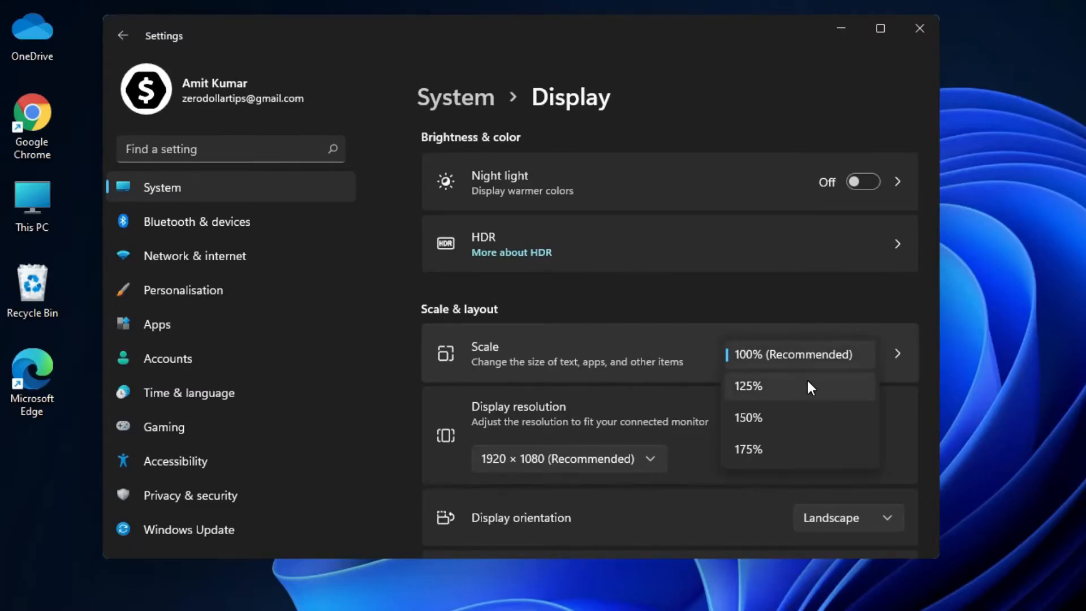
{"action": "left_click", "coordinate": [806, 417]}
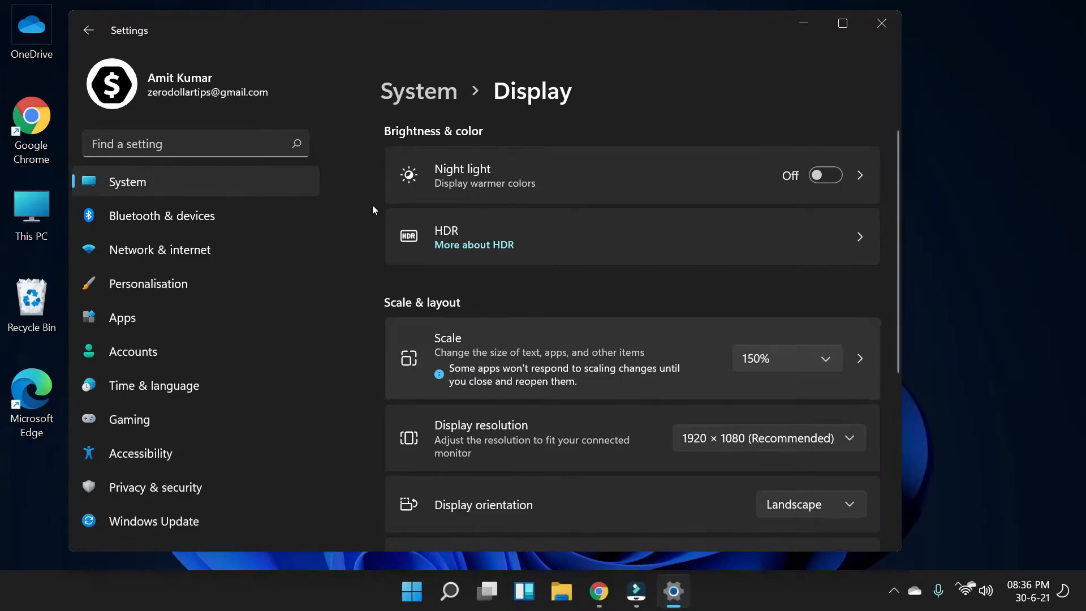
Check how the Start menu looks at the enlarged scale, then return the display scale to 100% (Recommended)
{"action": "key", "text": "super"}
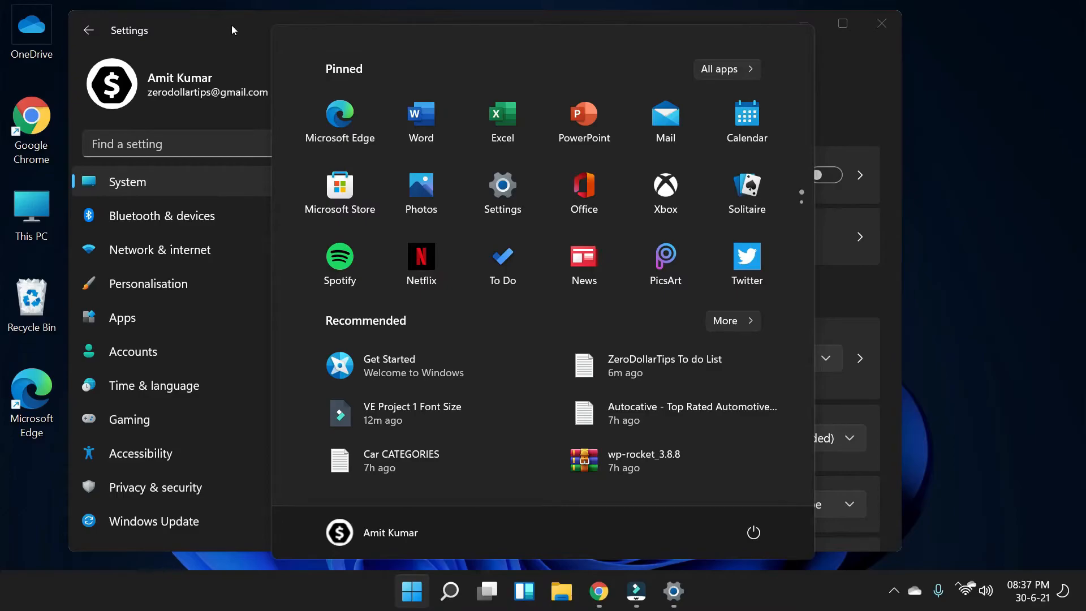
{"action": "left_click", "coordinate": [192, 46]}
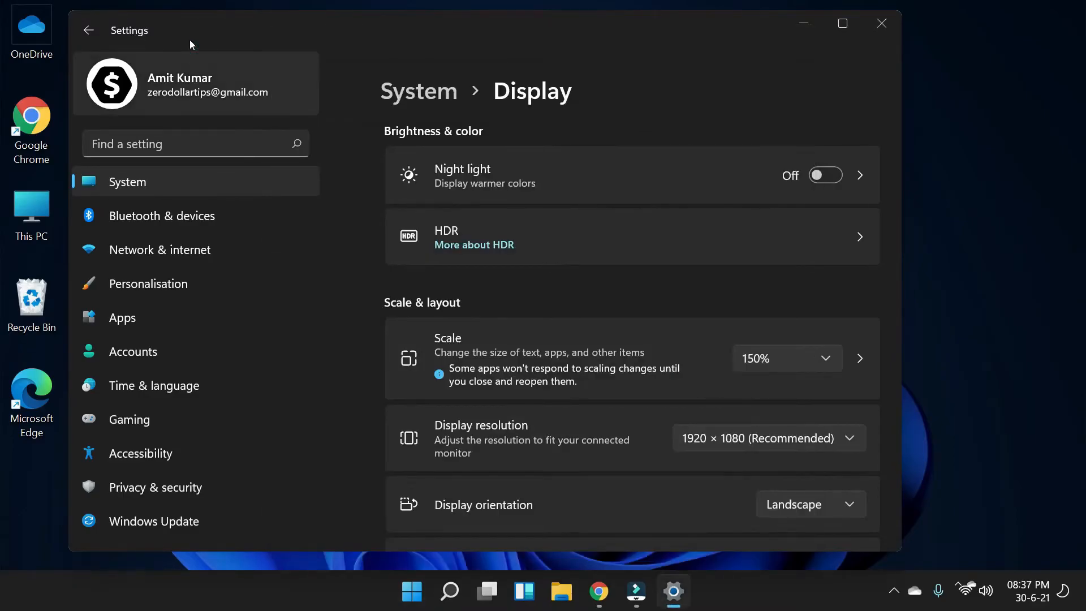
{"action": "left_click", "coordinate": [799, 360]}
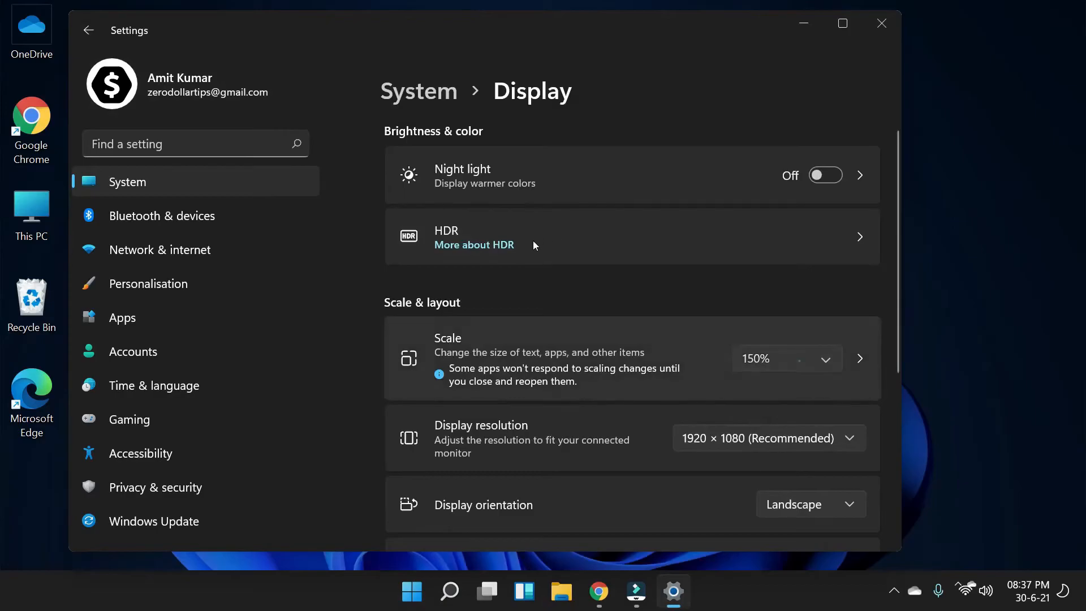
{"action": "left_click", "coordinate": [828, 300]}
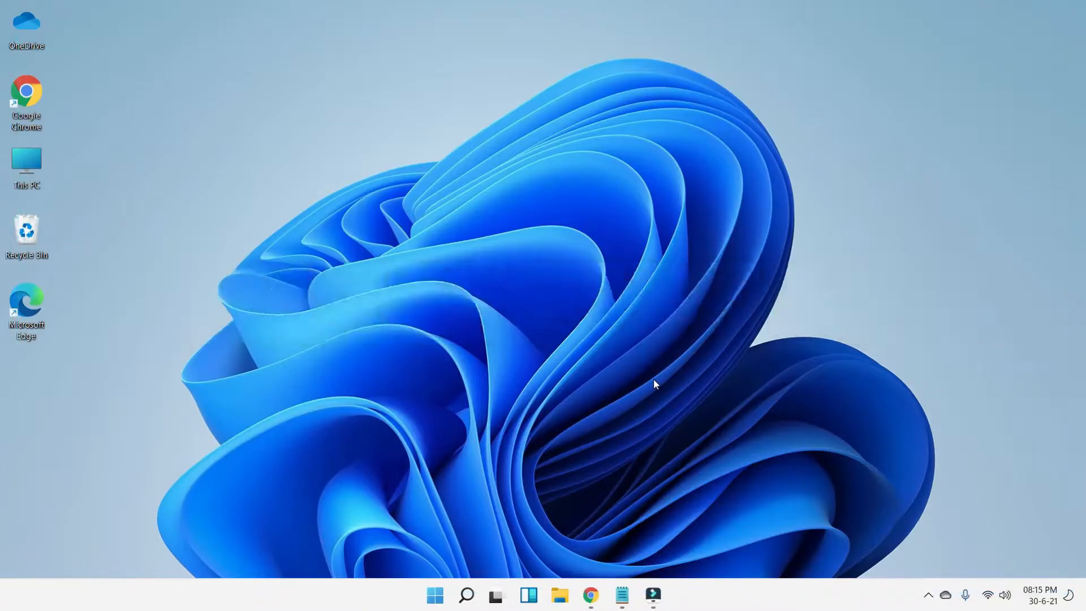
Increase the Accessibility text size to roughly 60% of the slider's range and apply the change
{"action": "left_click", "coordinate": [435, 594]}
{"action": "left_click", "coordinate": [517, 245]}
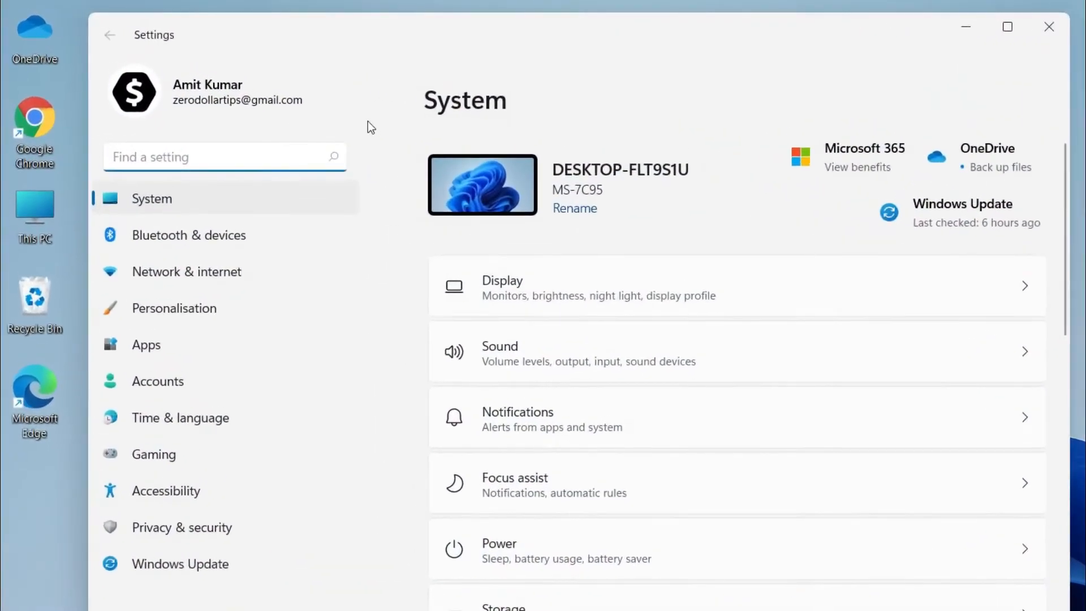
{"action": "left_click", "coordinate": [195, 498]}
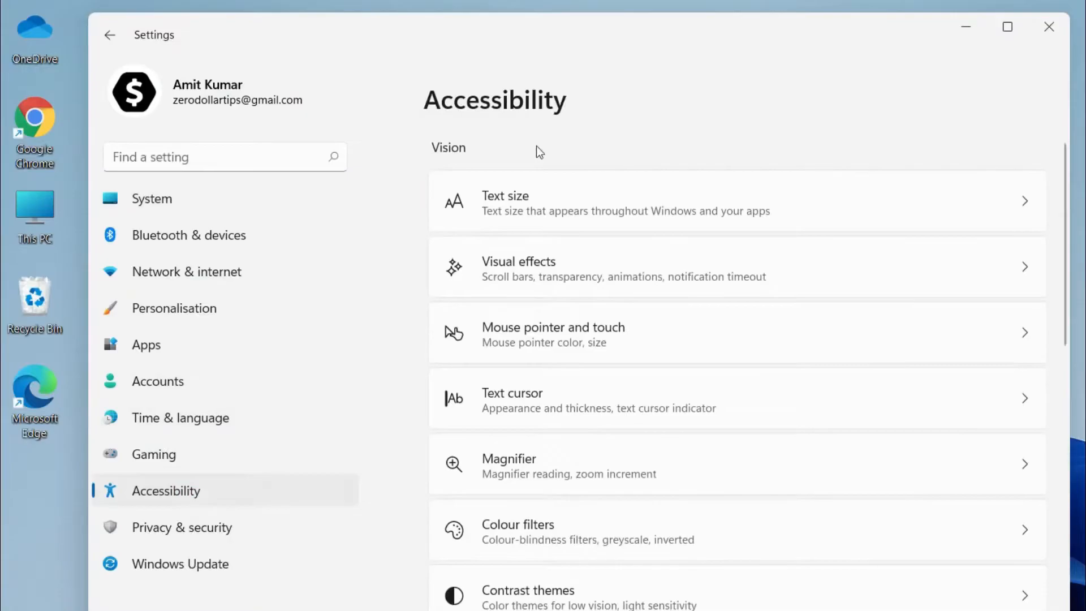
{"action": "left_click", "coordinate": [551, 205]}
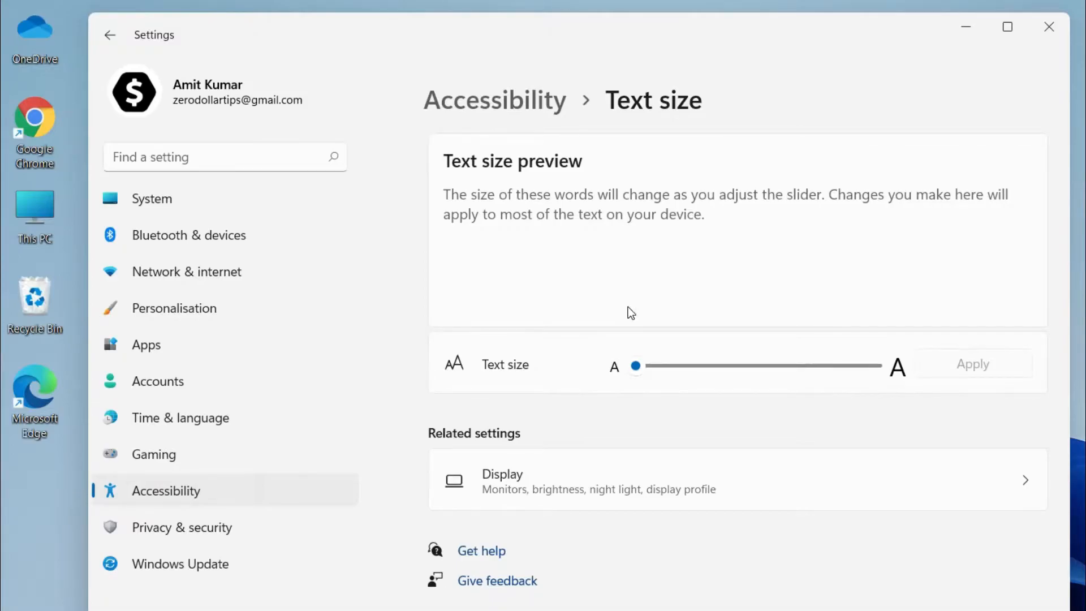
{"action": "left_click_drag", "start_coordinate": [635, 371], "coordinate": [788, 369]}
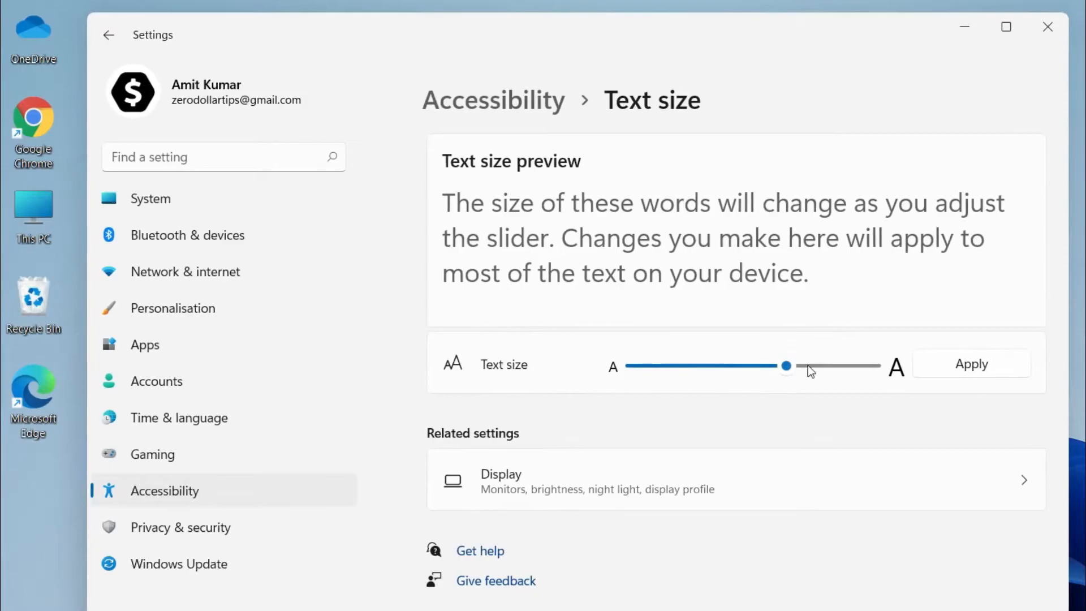
{"action": "left_click", "coordinate": [974, 367]}
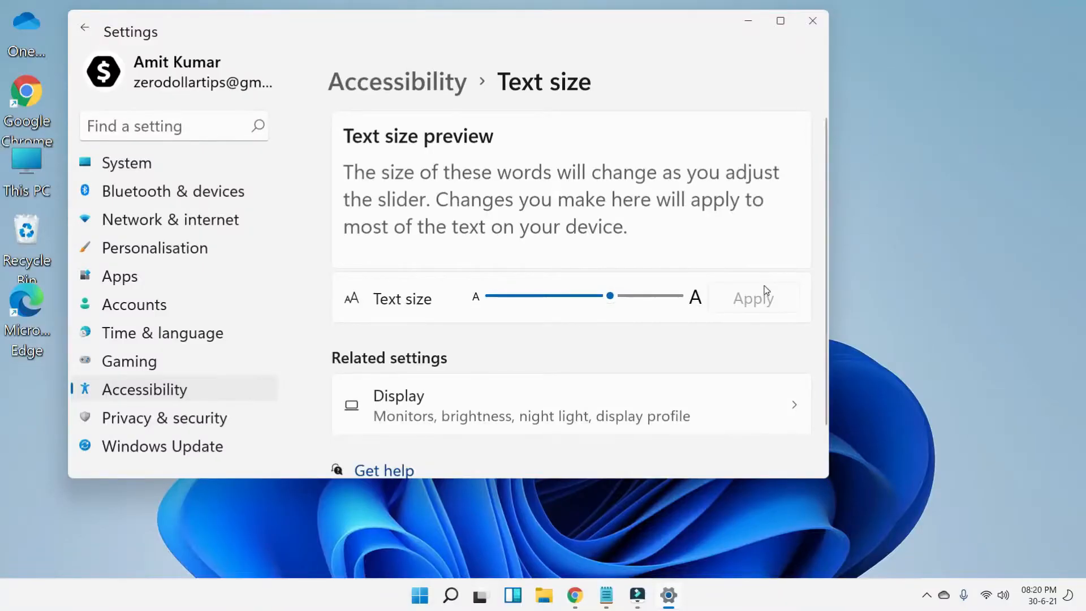
Check the larger text on the desktop and Start menu, then reduce the Accessibility text size to its minimum and apply it
{"action": "left_click", "coordinate": [747, 23]}
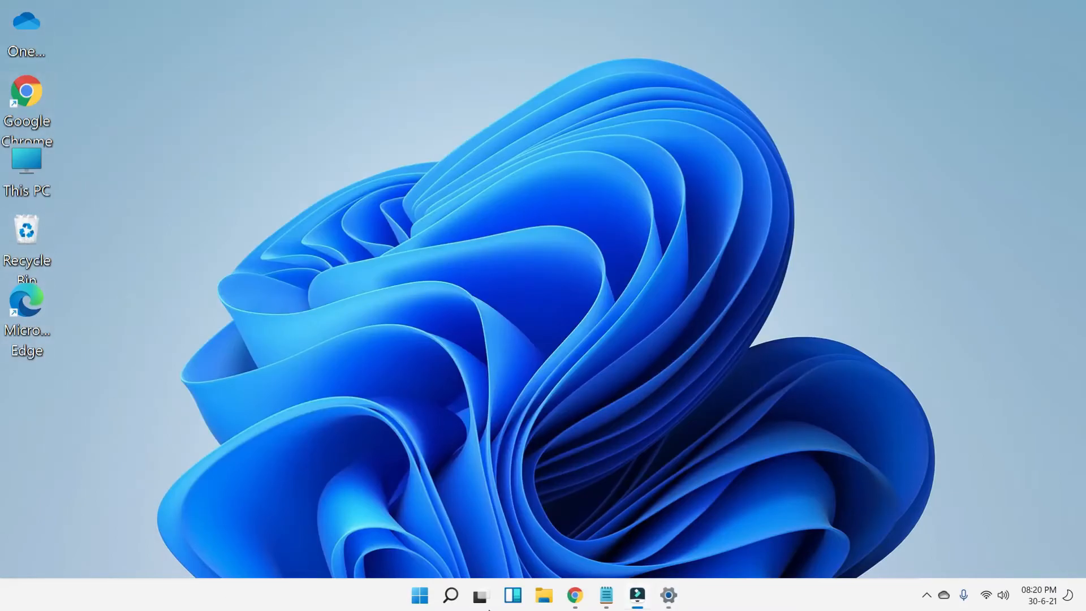
{"action": "left_click", "coordinate": [420, 595]}
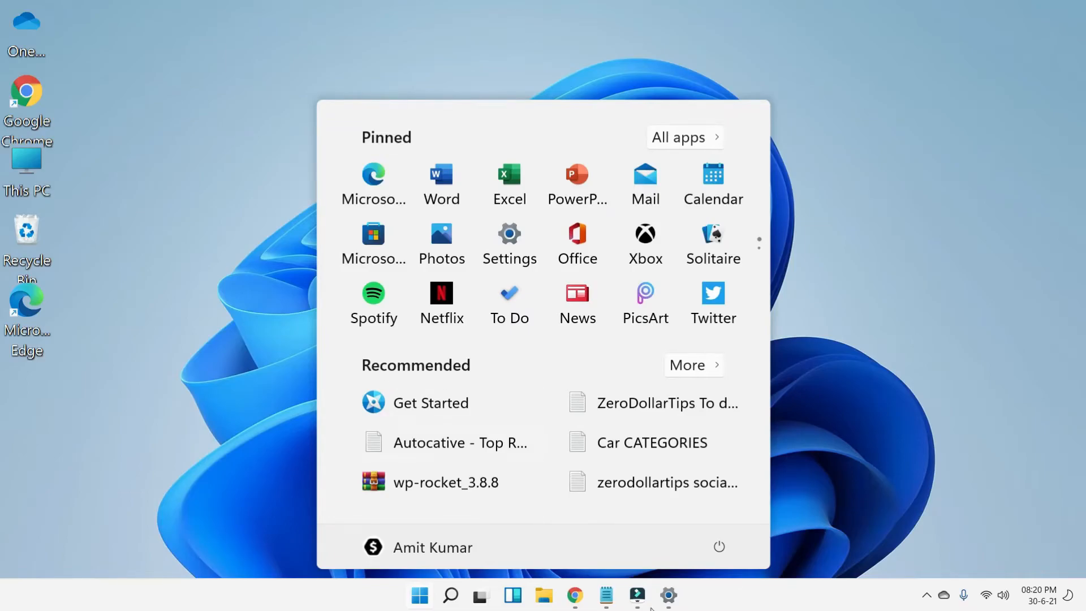
{"action": "left_click", "coordinate": [668, 595]}
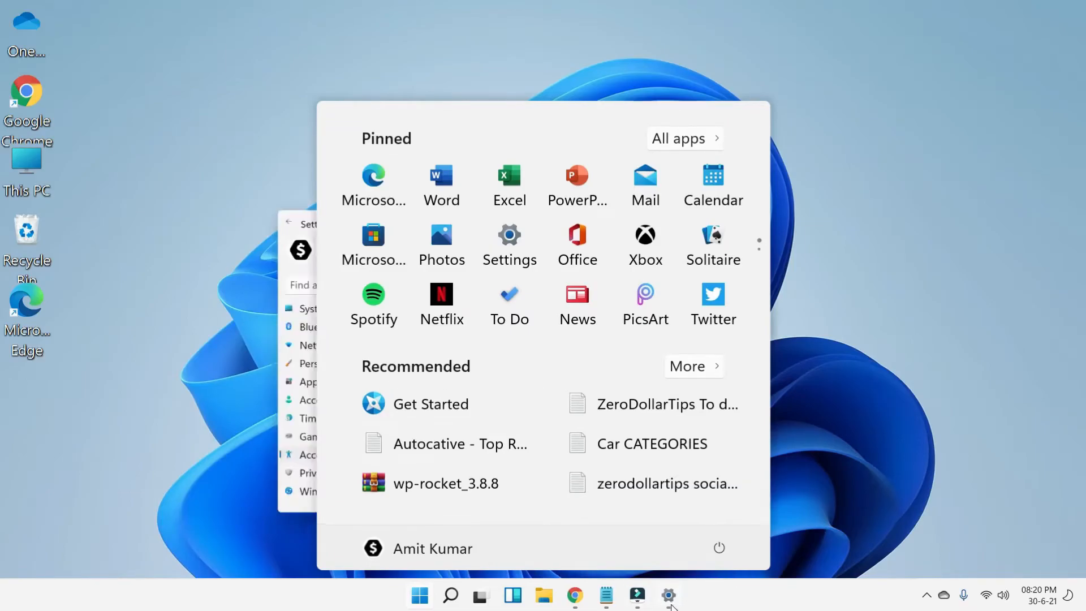
{"action": "left_click_drag", "start_coordinate": [608, 301], "coordinate": [493, 299]}
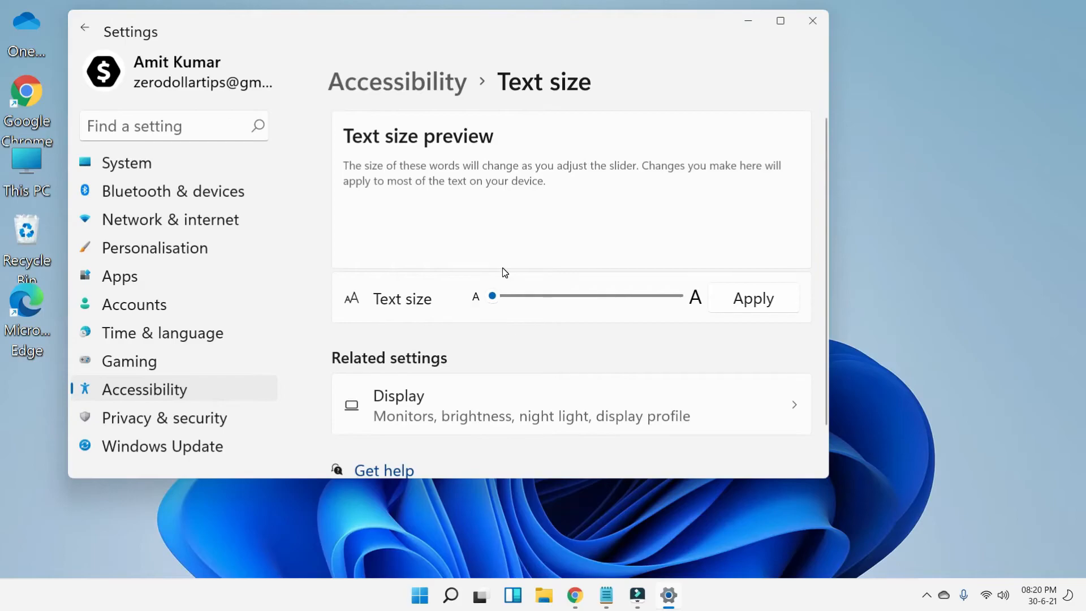
{"action": "left_click", "coordinate": [776, 306]}
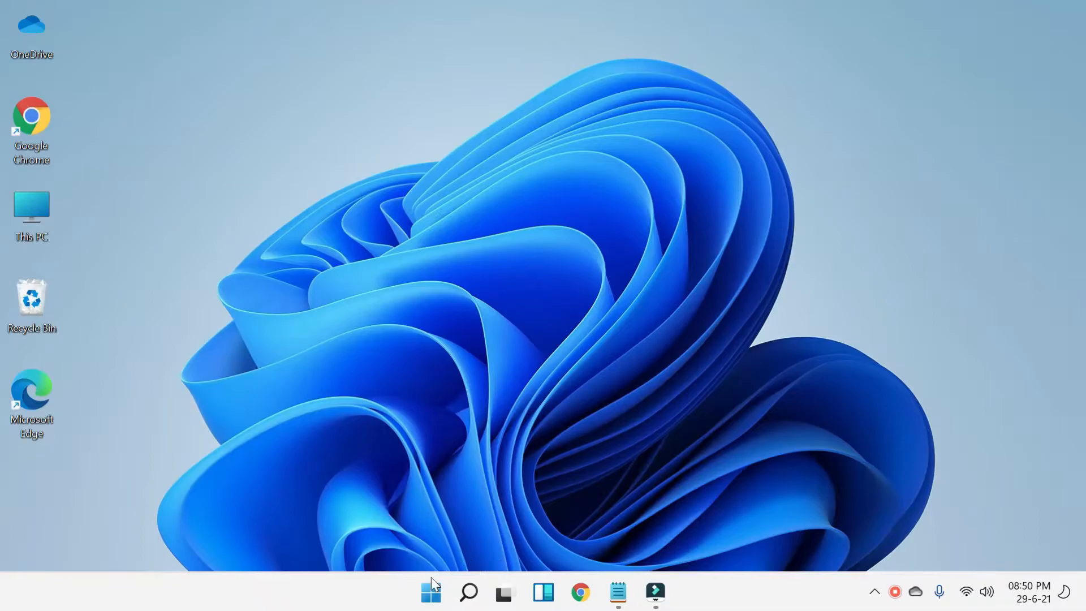
Open the Taskbar page of the Personalisation settings
{"action": "left_click", "coordinate": [432, 593]}
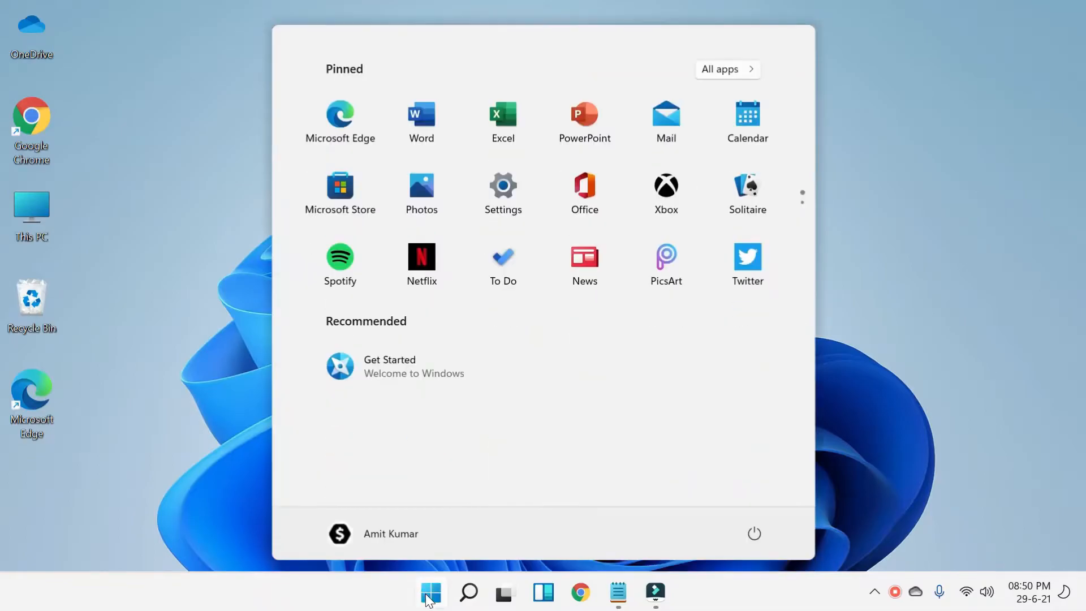
{"action": "left_click", "coordinate": [511, 199]}
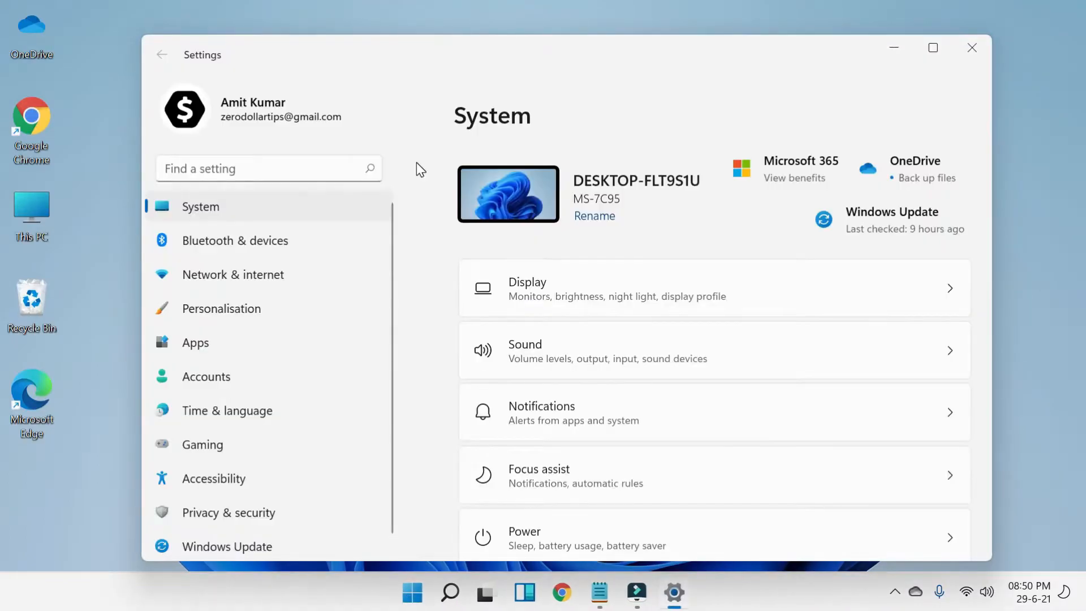
{"action": "left_click", "coordinate": [262, 311]}
{"action": "scroll", "coordinate": [616, 287], "scroll_direction": "down", "scroll_amount": 3}
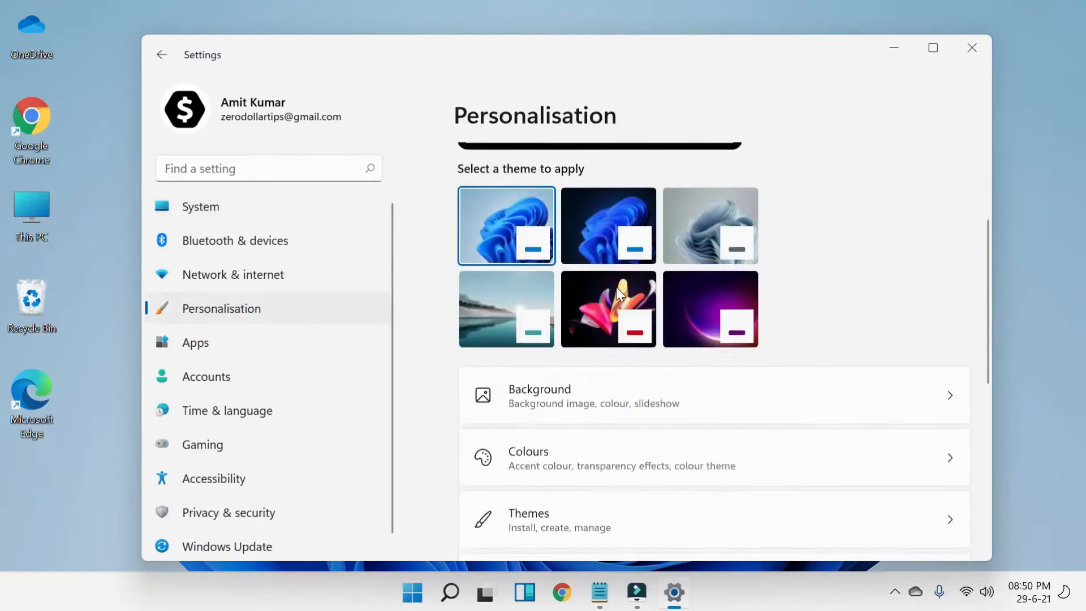
{"action": "scroll", "coordinate": [616, 287], "scroll_direction": "down", "scroll_amount": 5}
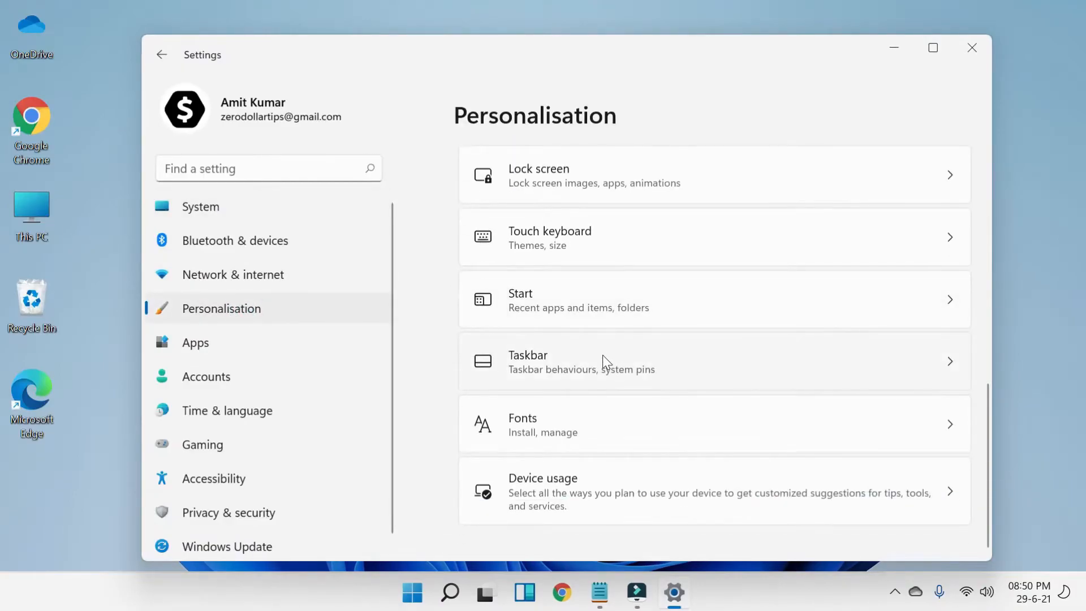
{"action": "left_click", "coordinate": [603, 356]}
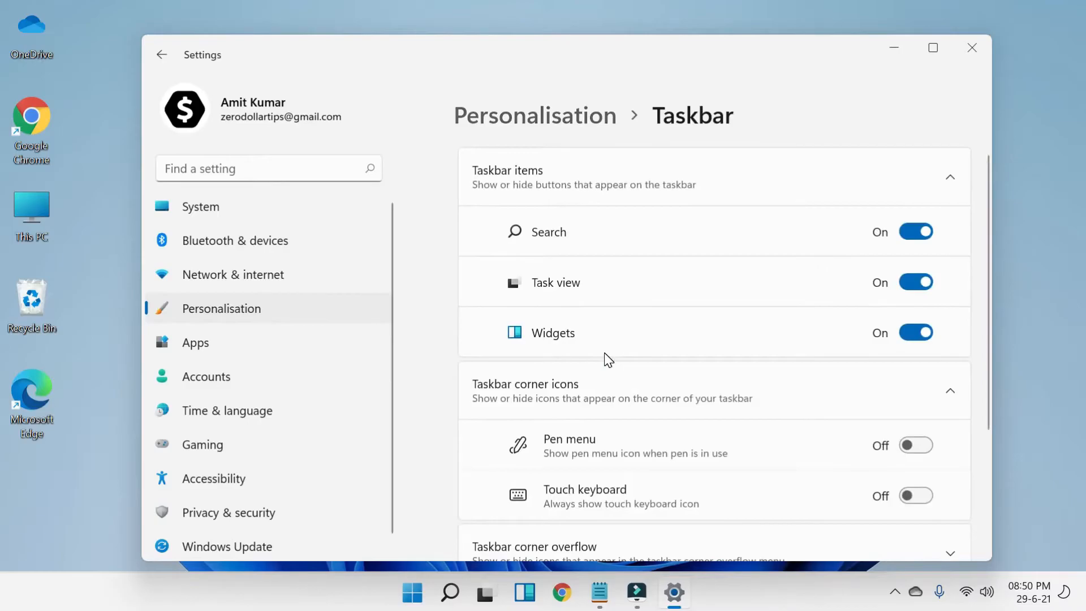
Set the taskbar alignment to Left under Taskbar behaviors and check the Start menu from the desktop
{"action": "scroll", "coordinate": [604, 359], "scroll_direction": "down", "scroll_amount": 3}
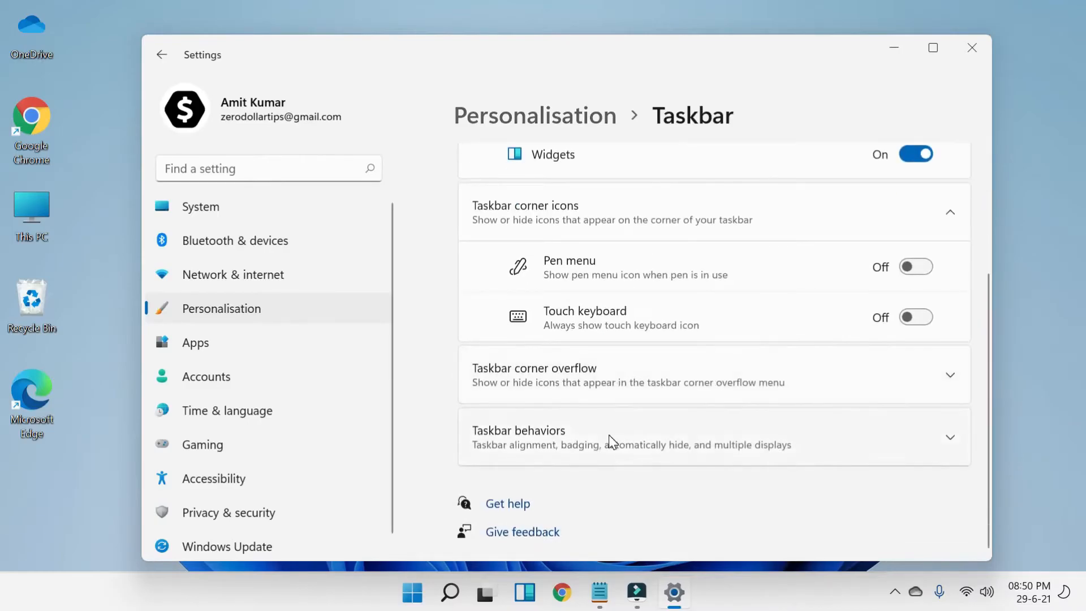
{"action": "left_click", "coordinate": [585, 429]}
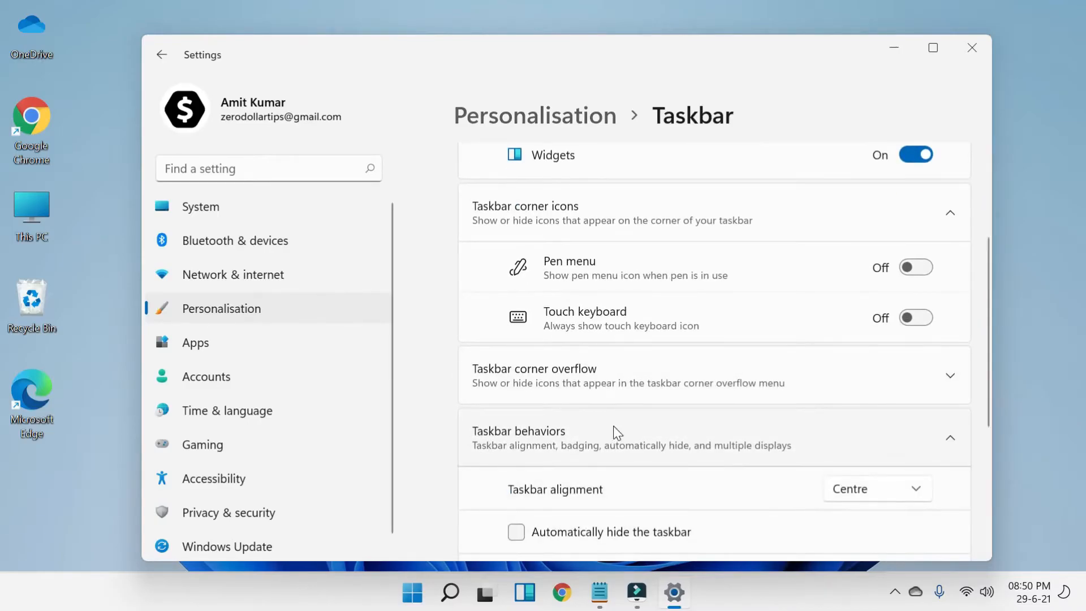
{"action": "scroll", "coordinate": [616, 432], "scroll_direction": "down", "scroll_amount": 5}
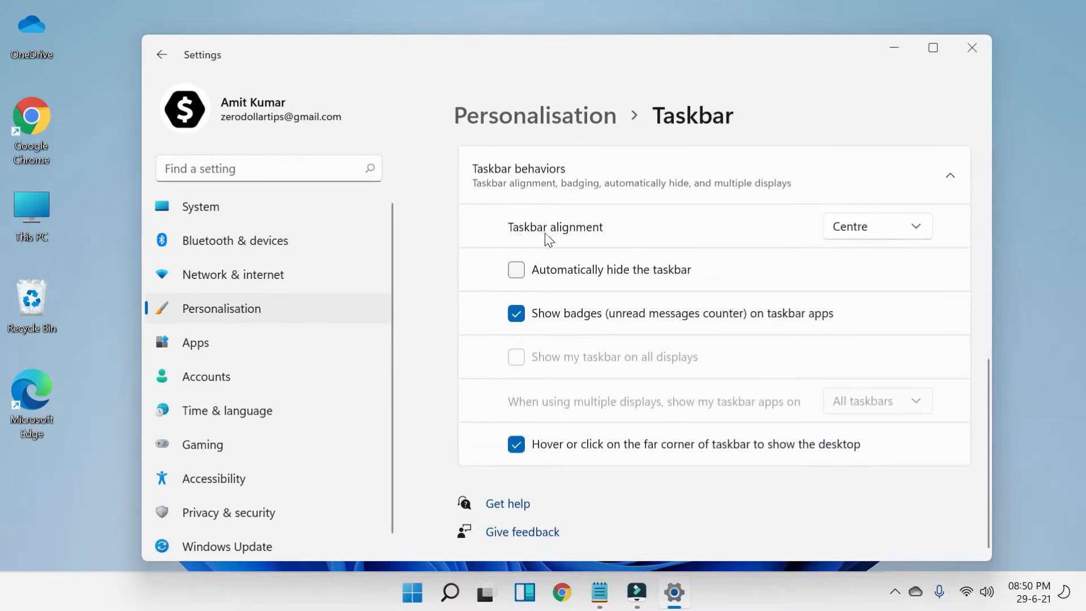
{"action": "left_click", "coordinate": [876, 234]}
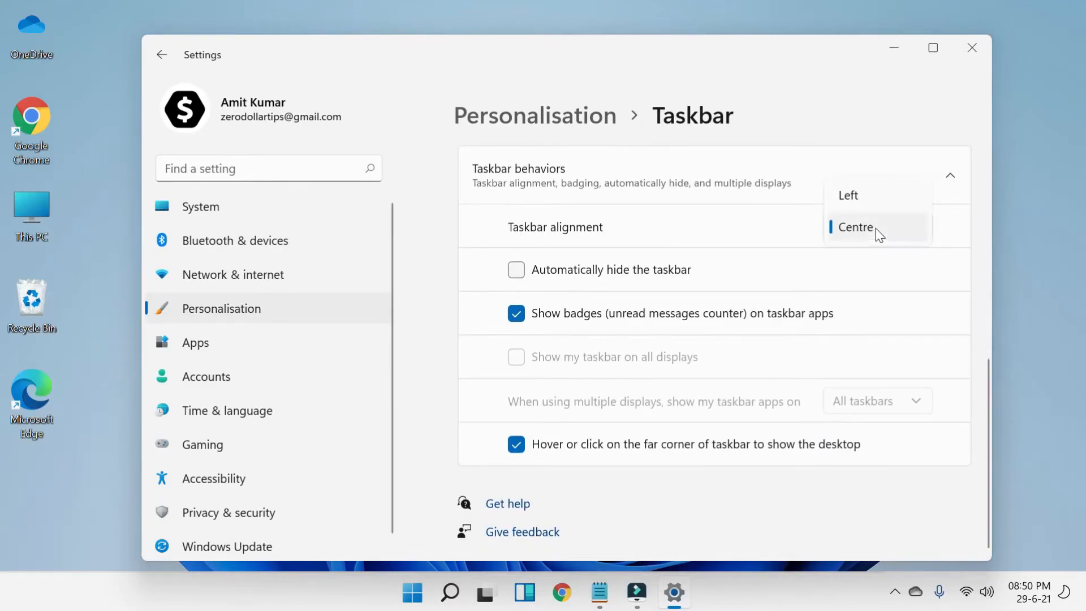
{"action": "left_click", "coordinate": [884, 198]}
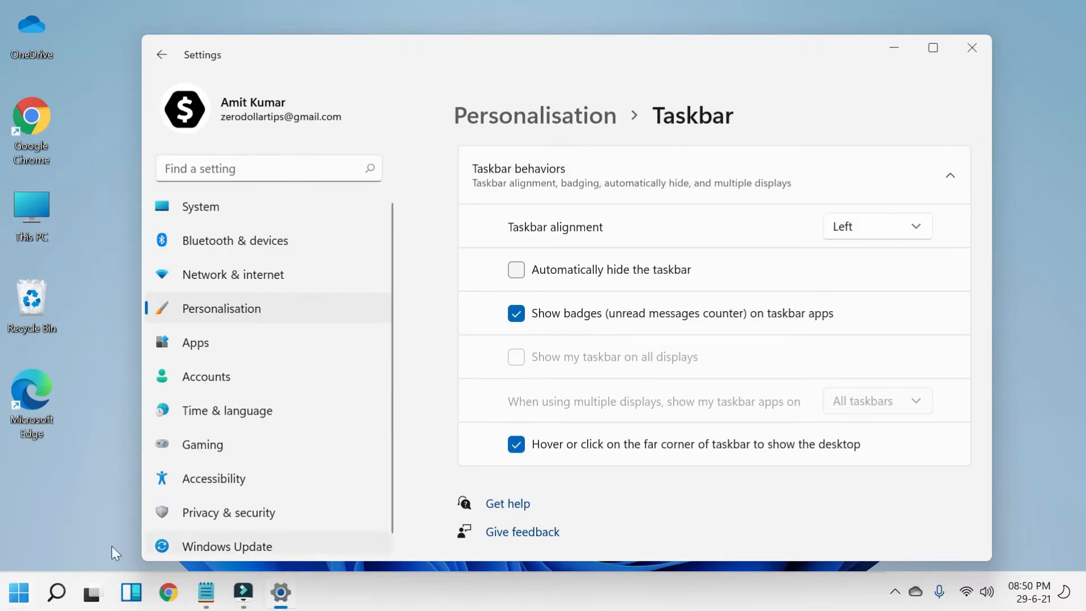
{"action": "left_click", "coordinate": [895, 48]}
{"action": "left_click", "coordinate": [20, 594]}
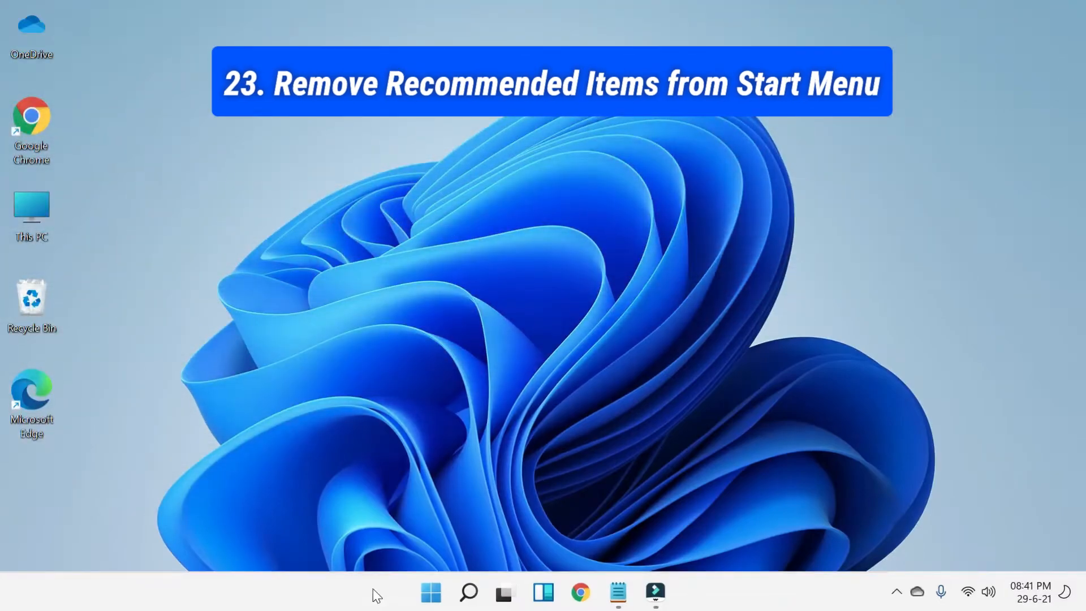
Turn off showing recently opened items in Start, Jump Lists and File Explorer in the Start personalisation settings, then check the Start menu
{"action": "left_click", "coordinate": [431, 593]}
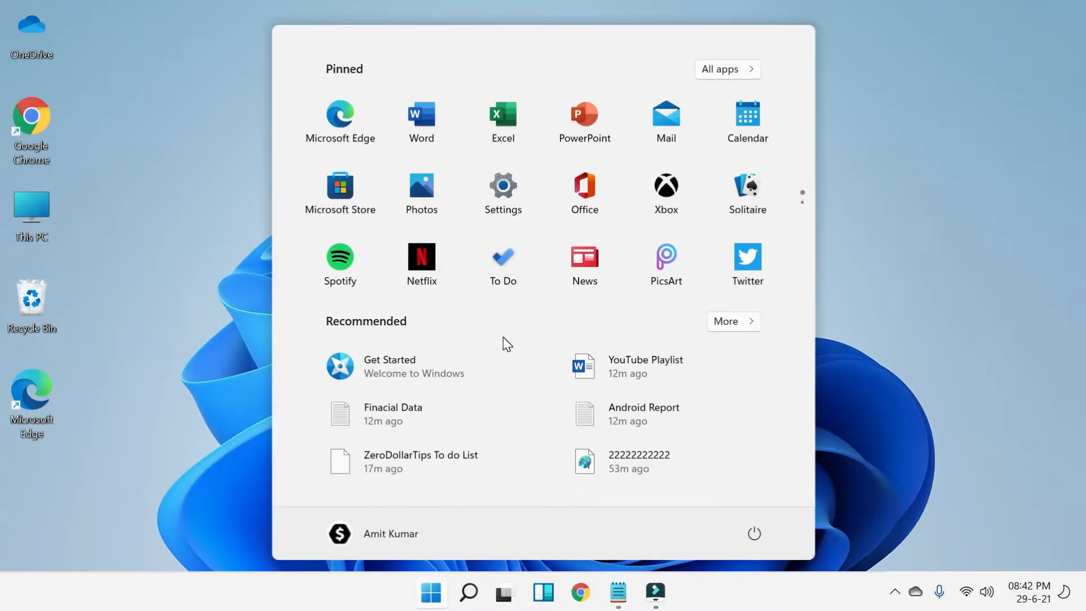
{"action": "left_click", "coordinate": [514, 195]}
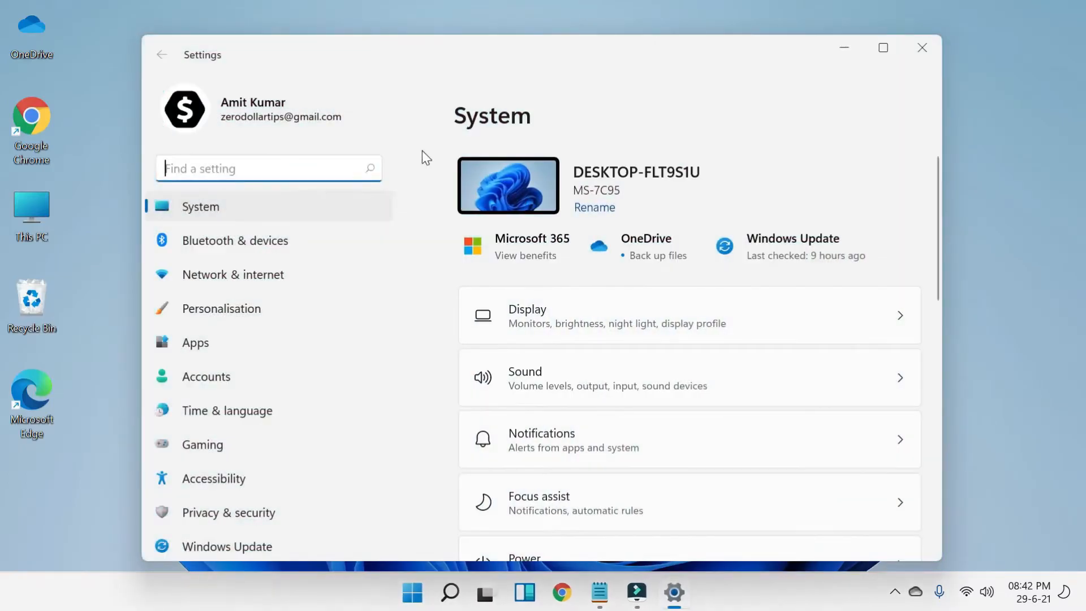
{"action": "left_click", "coordinate": [279, 315]}
{"action": "scroll", "coordinate": [480, 312], "scroll_direction": "down", "scroll_amount": 3}
{"action": "scroll", "coordinate": [480, 307], "scroll_direction": "down", "scroll_amount": 3}
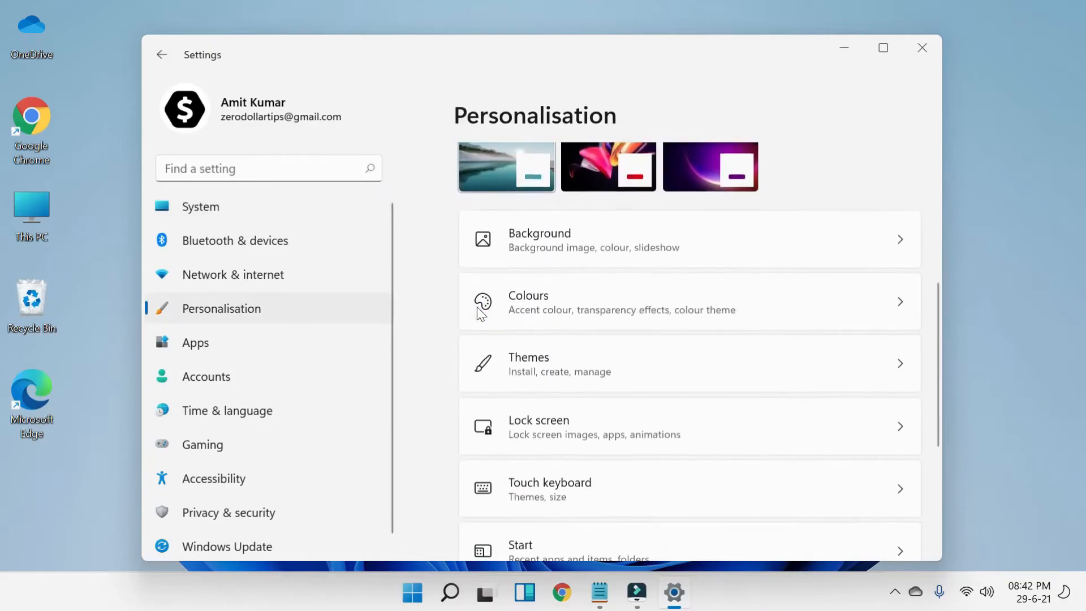
{"action": "scroll", "coordinate": [447, 274], "scroll_direction": "down", "scroll_amount": 4}
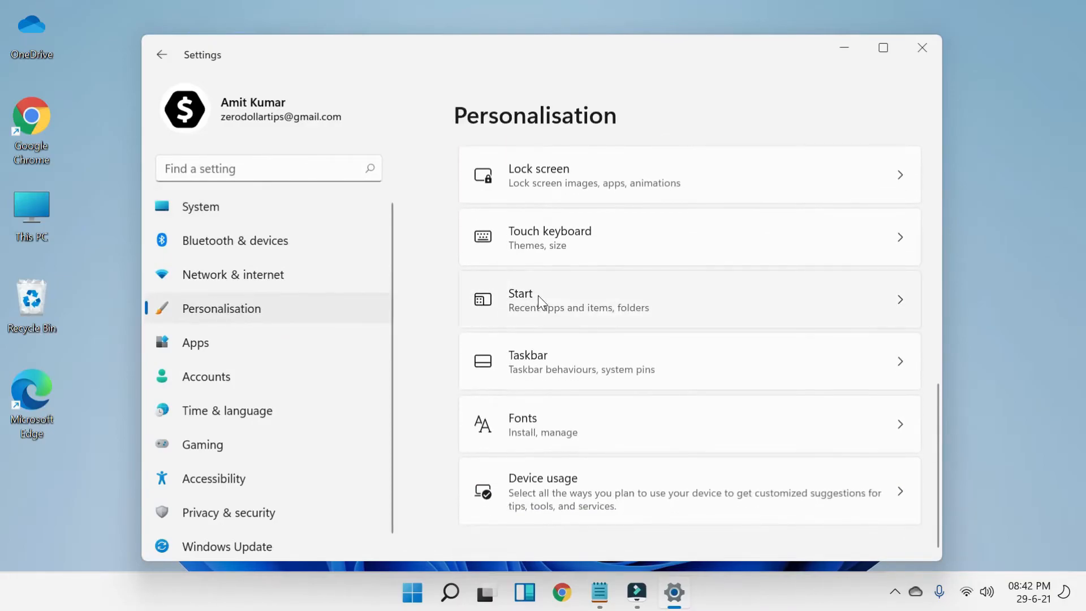
{"action": "left_click", "coordinate": [545, 295]}
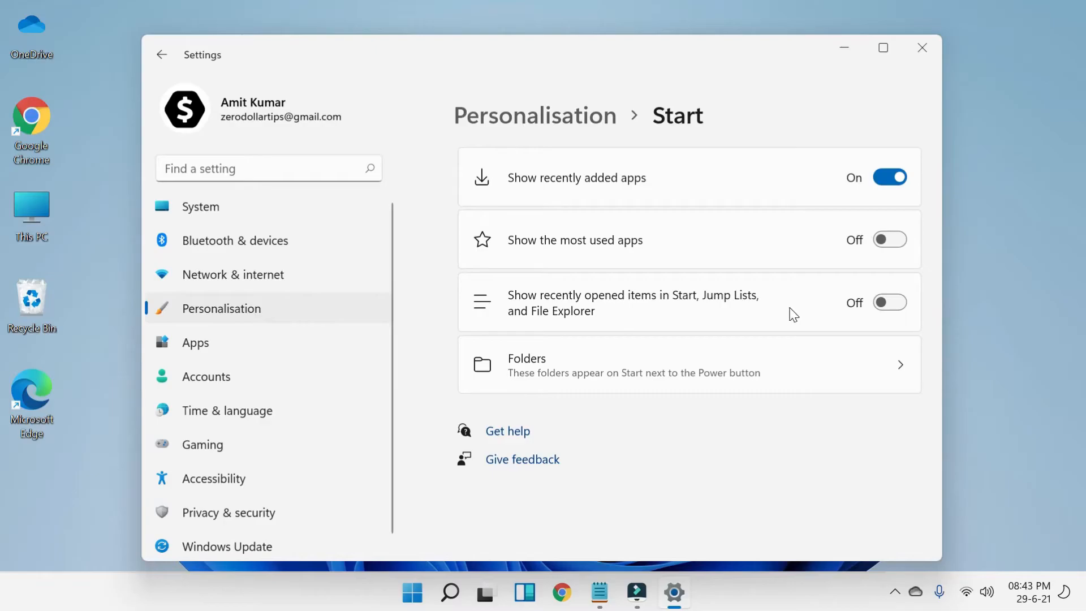
{"action": "left_click", "coordinate": [921, 48]}
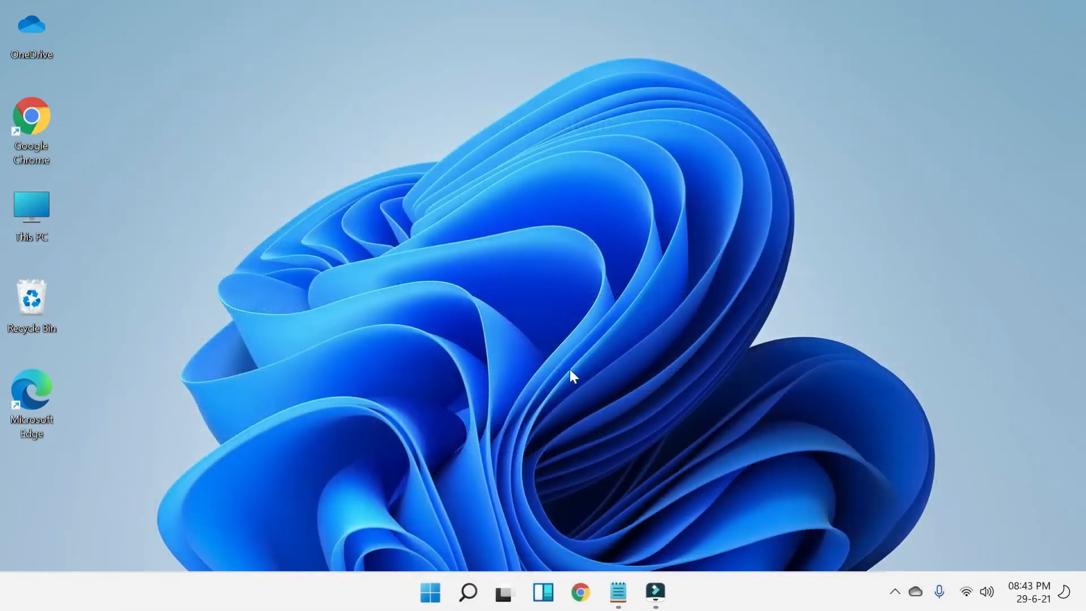
{"action": "left_click", "coordinate": [431, 594]}
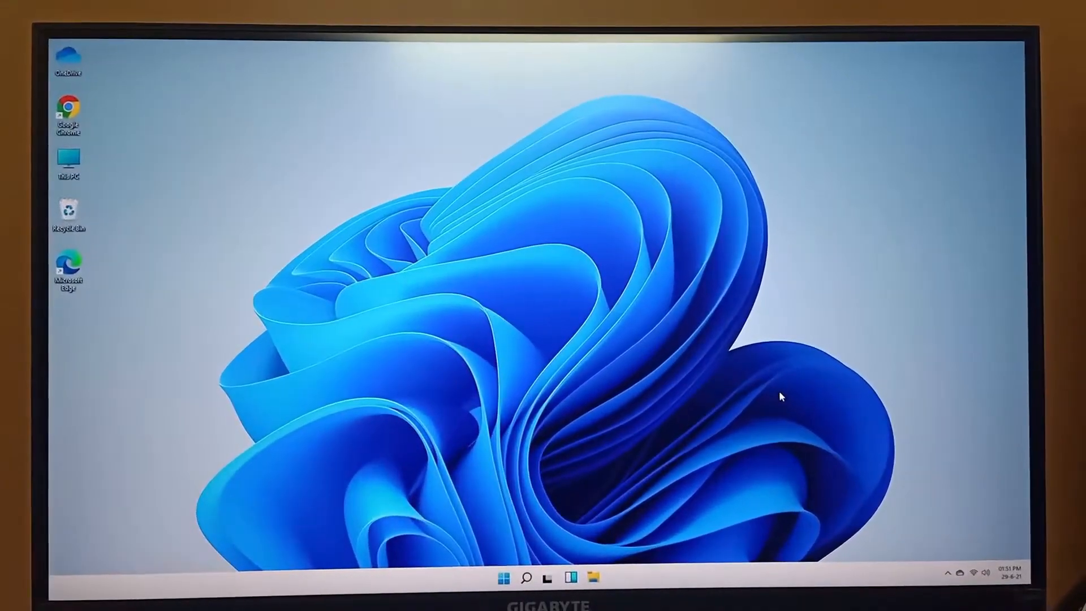
Restart the computer from the Start menu's power options
{"action": "left_click", "coordinate": [503, 577]}
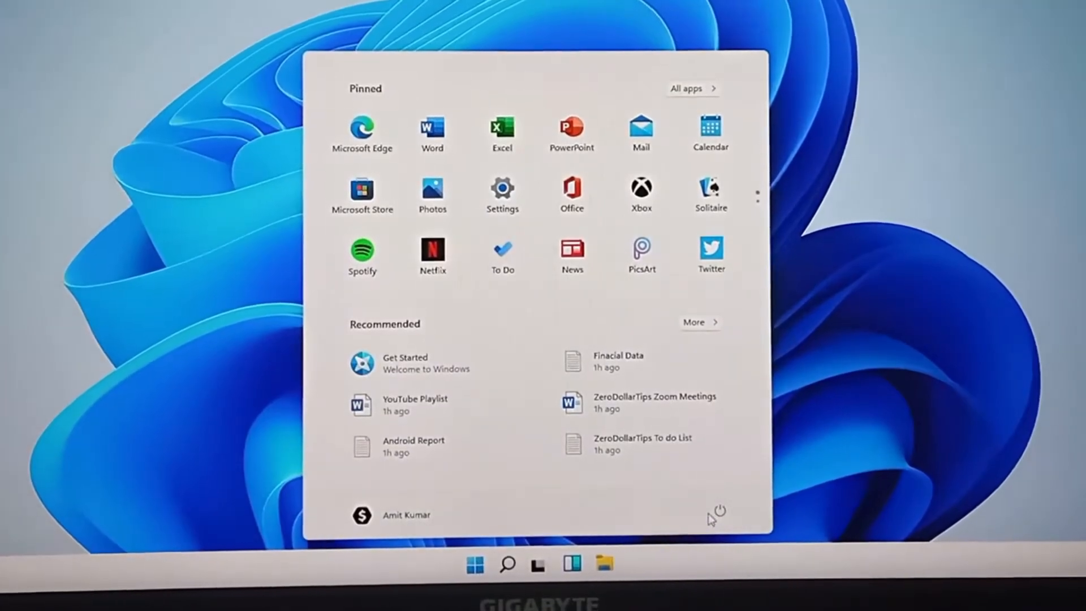
{"action": "left_click", "coordinate": [718, 511]}
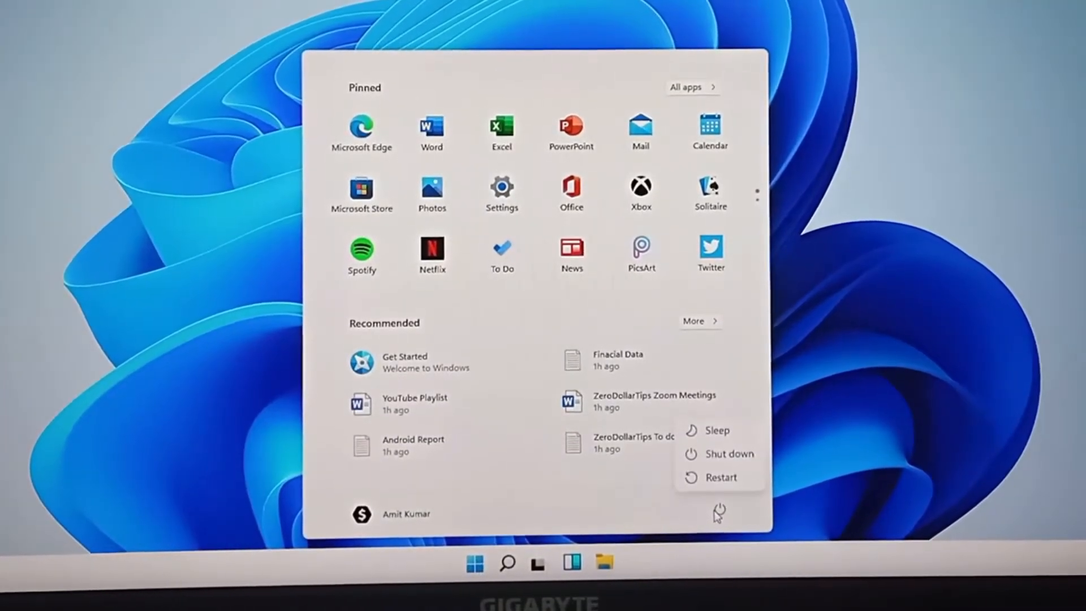
{"action": "left_click", "coordinate": [733, 481]}
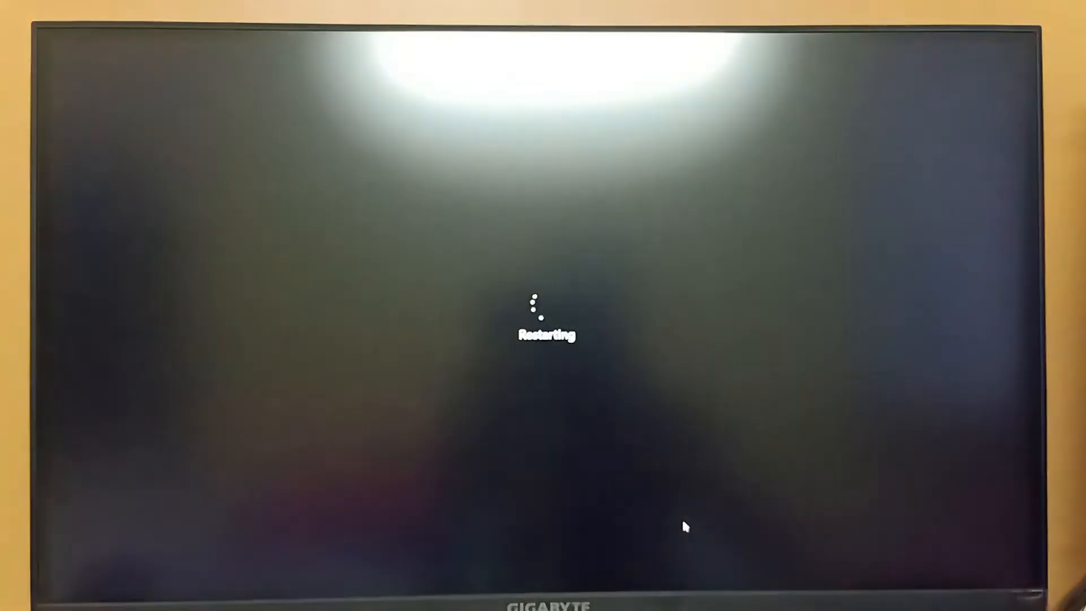
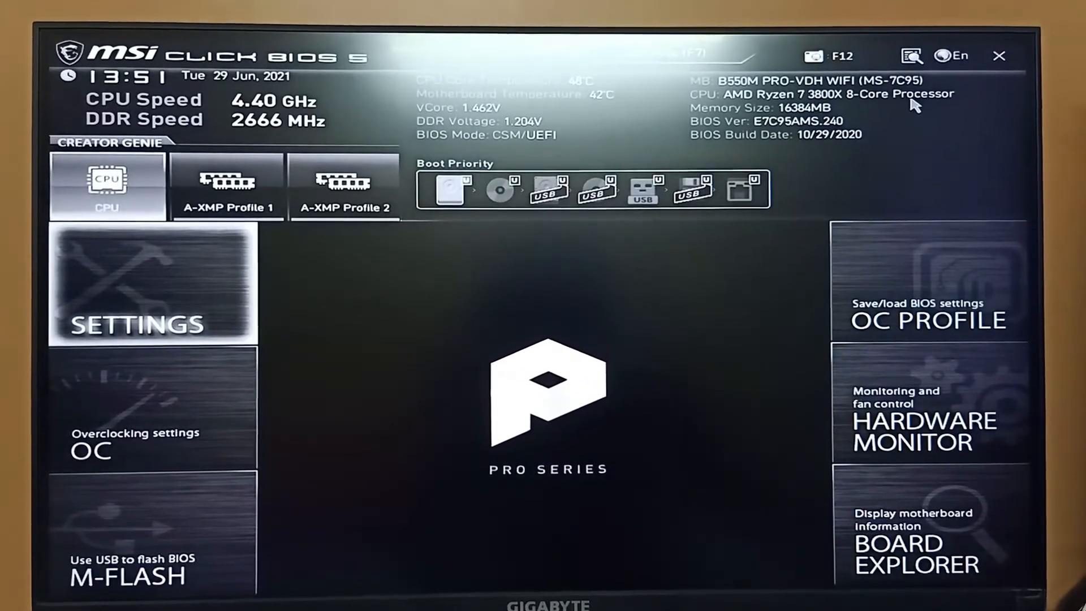
Open the BIOS Security settings for Trusted Computing and choose Enable for Security Device Support
{"action": "left_click", "coordinate": [162, 298]}
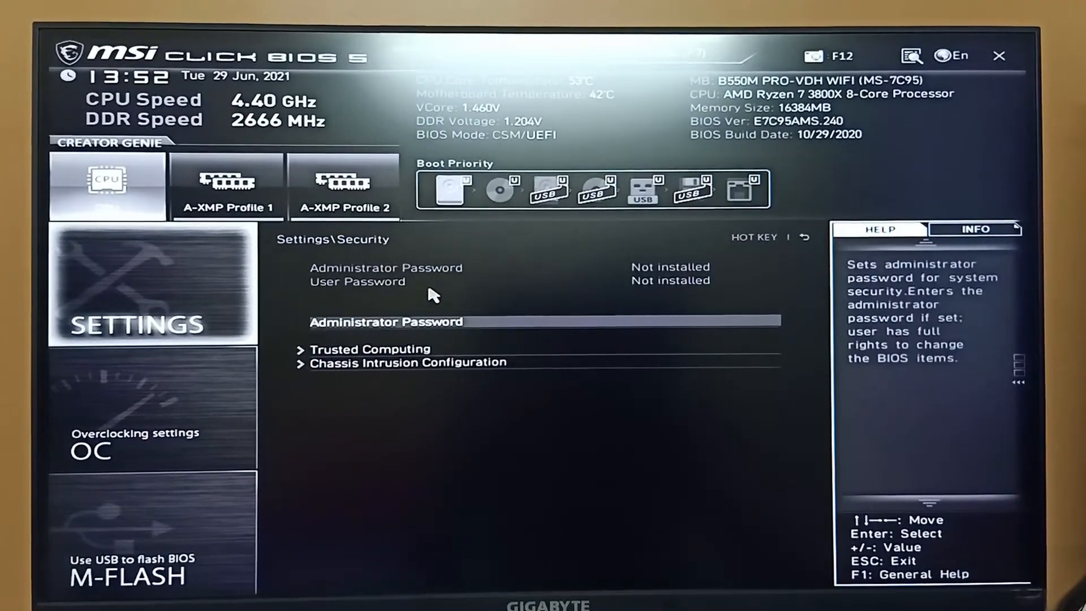
{"action": "left_click", "coordinate": [407, 349]}
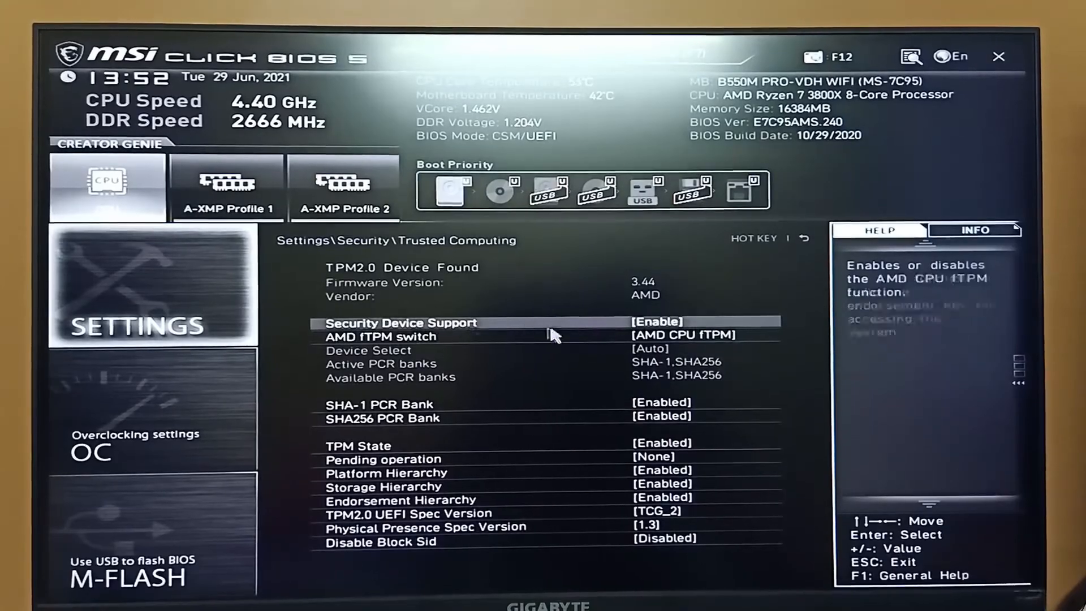
{"action": "double_click", "coordinate": [679, 322]}
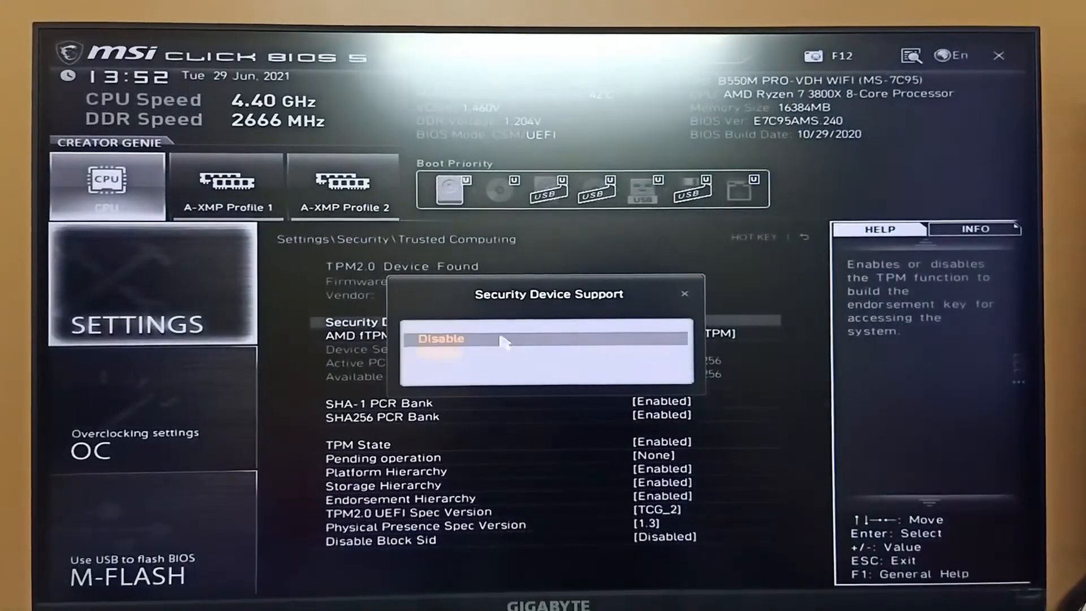
{"action": "left_click", "coordinate": [492, 354]}
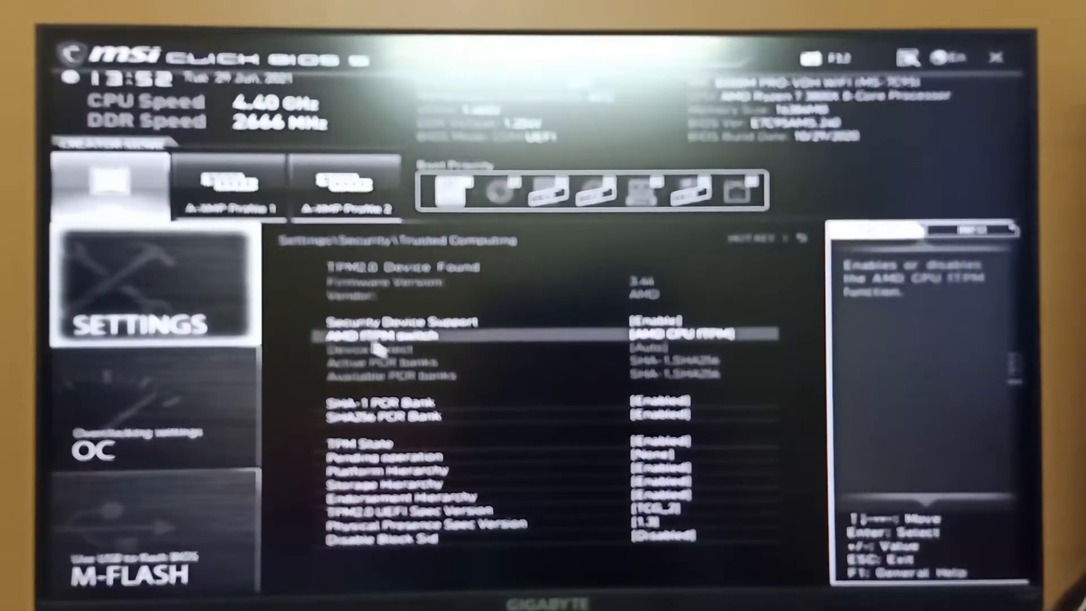
Keep the AMD fTPM switch on AMD CPU fTPM and choose Enabled for the TPM State
{"action": "double_click", "coordinate": [703, 339]}
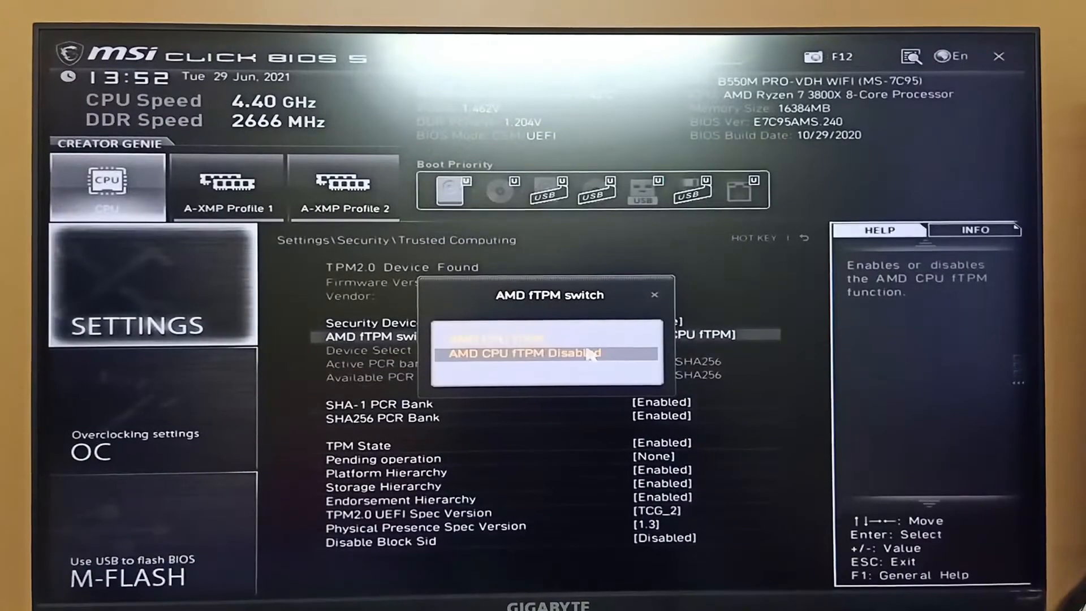
{"action": "left_click", "coordinate": [663, 333]}
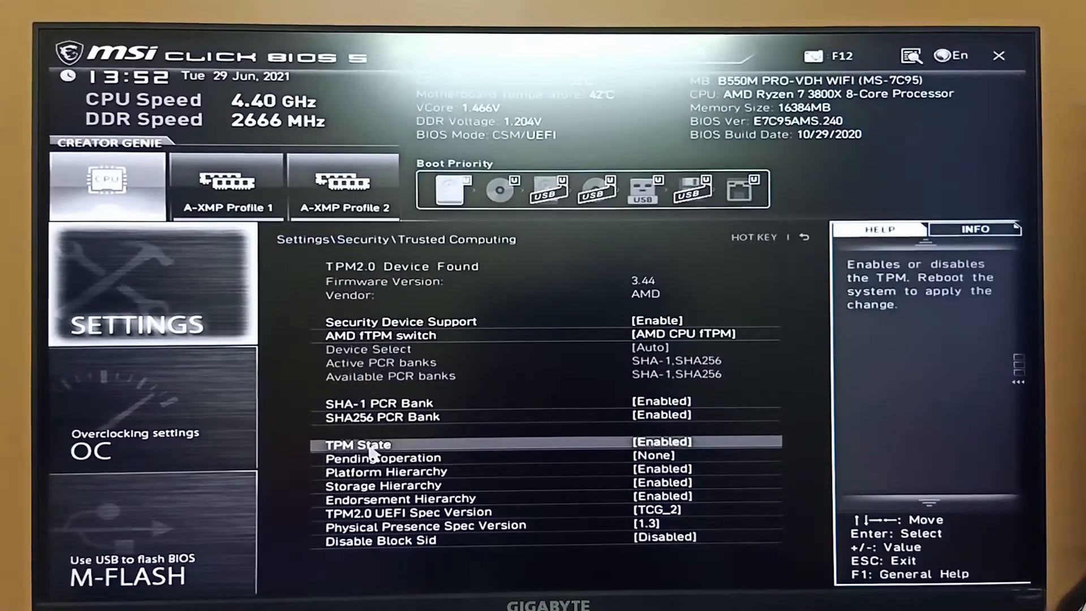
{"action": "double_click", "coordinate": [683, 450]}
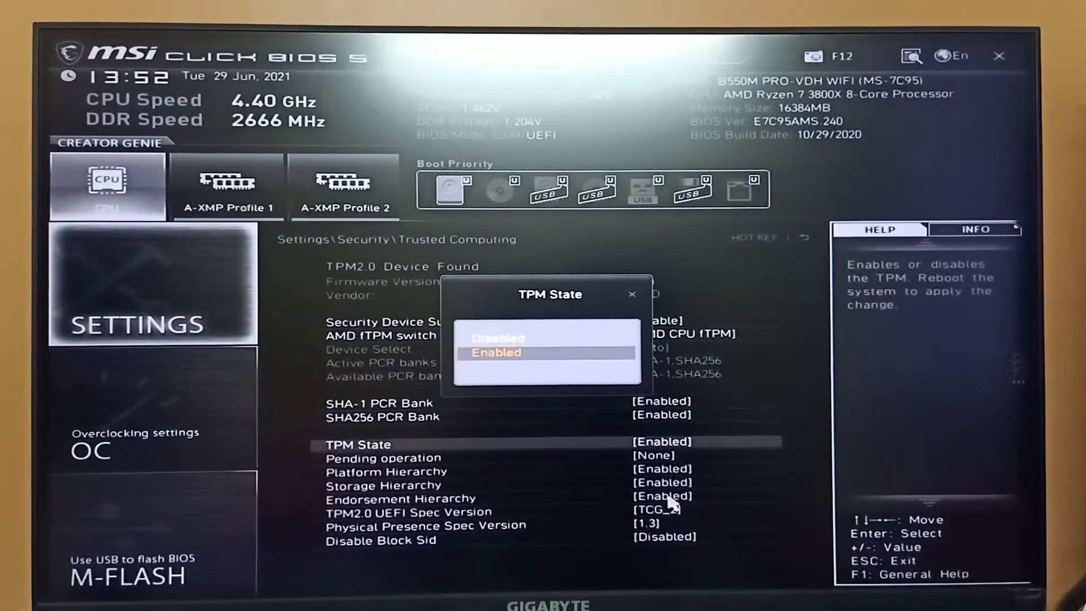
{"action": "left_click", "coordinate": [537, 355]}
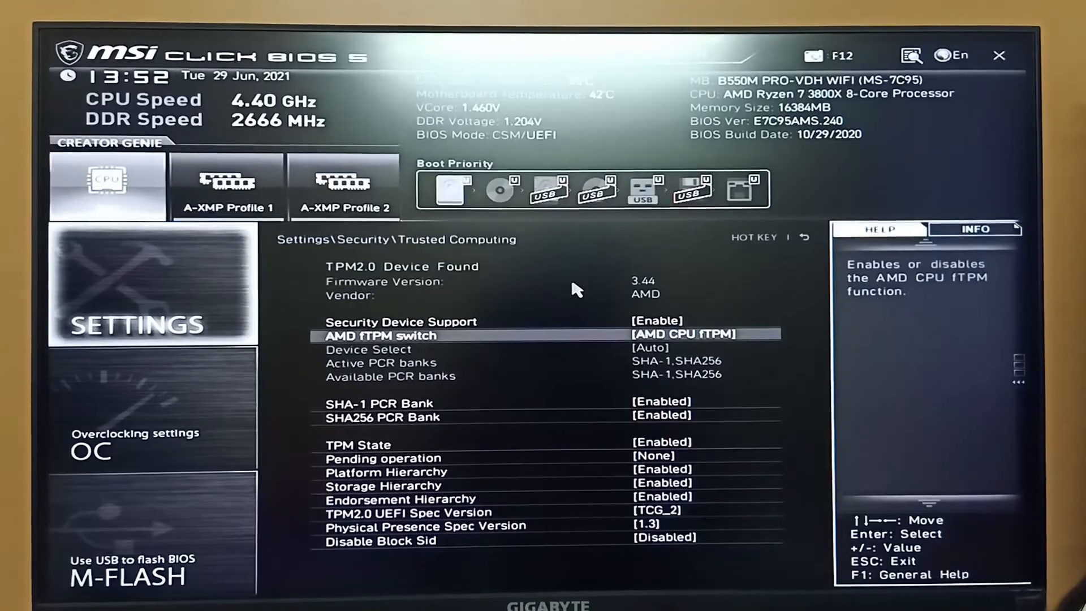
Save the BIOS configuration, exit to Windows and dismiss the lock screen
{"action": "key", "text": "F10"}
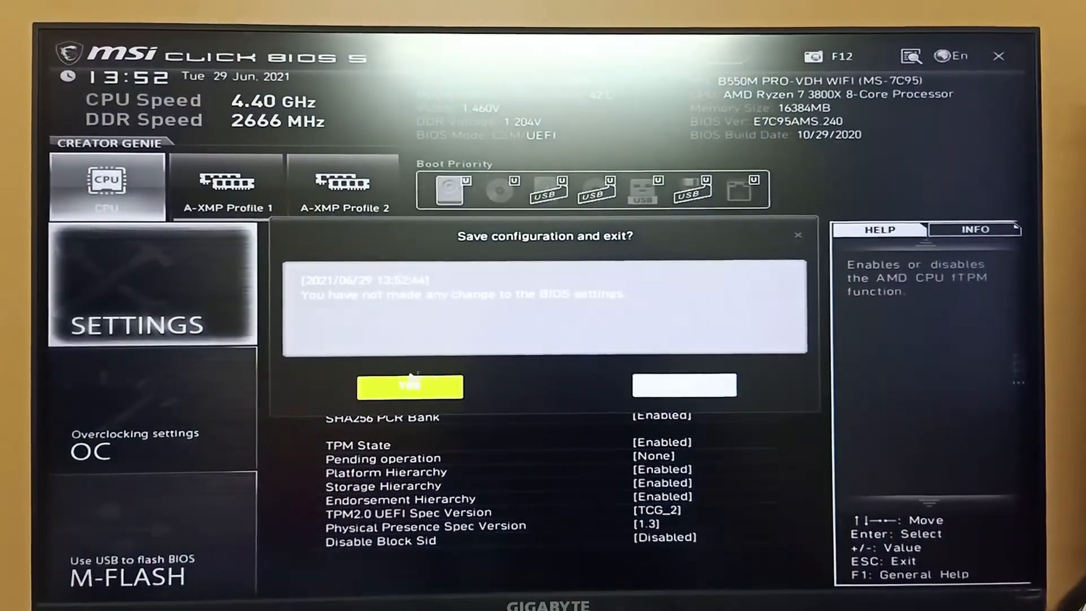
{"action": "left_click", "coordinate": [412, 385]}
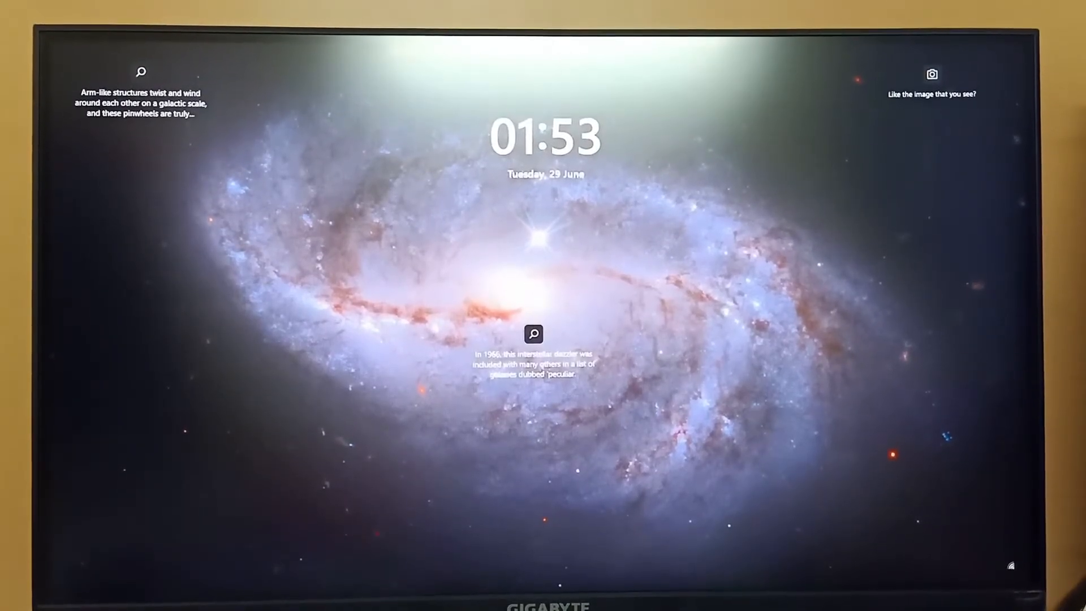
{"action": "key", "text": "Return"}
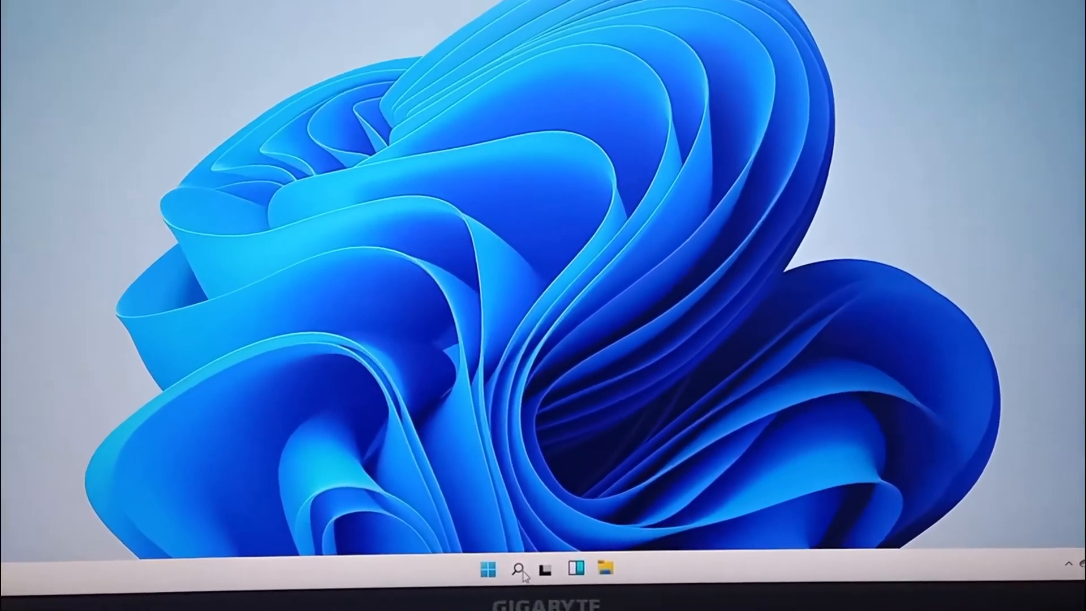
Search Windows for "cmd" and open the Command Prompt
{"action": "left_click", "coordinate": [526, 579]}
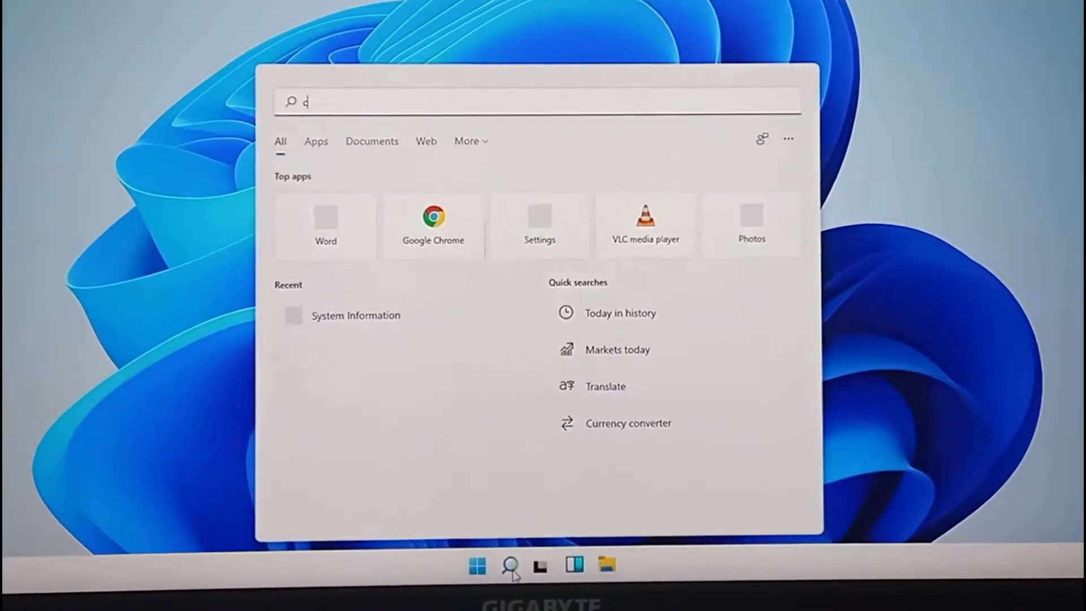
{"action": "type", "text": "cmd"}
{"action": "key", "text": "Return"}
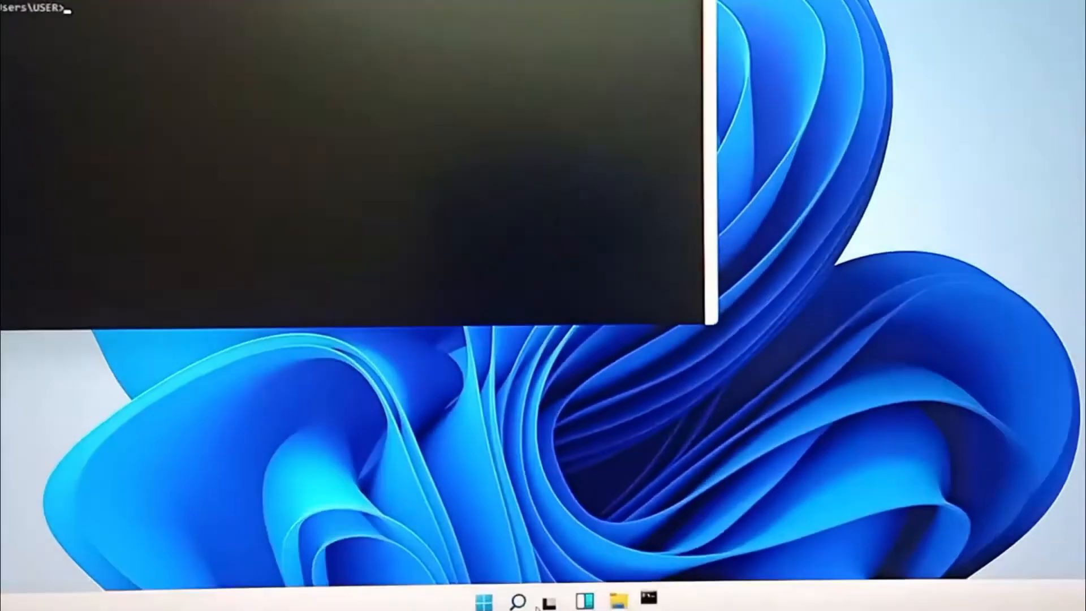
Run the command "tpm" in the Command Prompt
{"action": "type", "text": "t"}
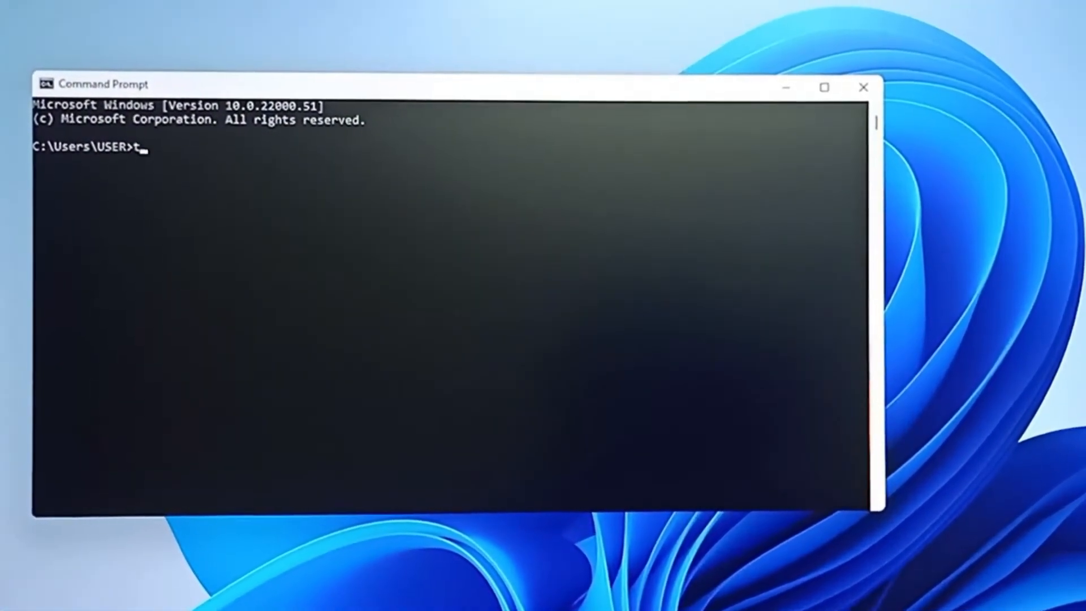
{"action": "type", "text": "pm"}
{"action": "key", "text": "Return"}
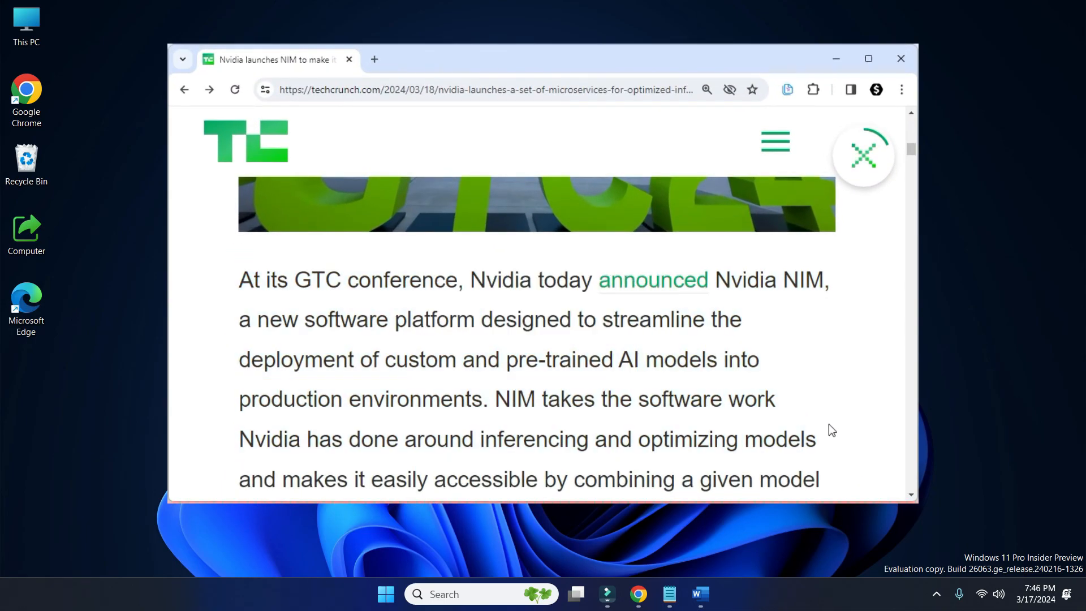
Select several passages of the TechCrunch article about Nvidia NIM so that the Copy Text Easily extension copies each one
{"action": "left_click_drag", "start_coordinate": [820, 444], "coordinate": [503, 403]}
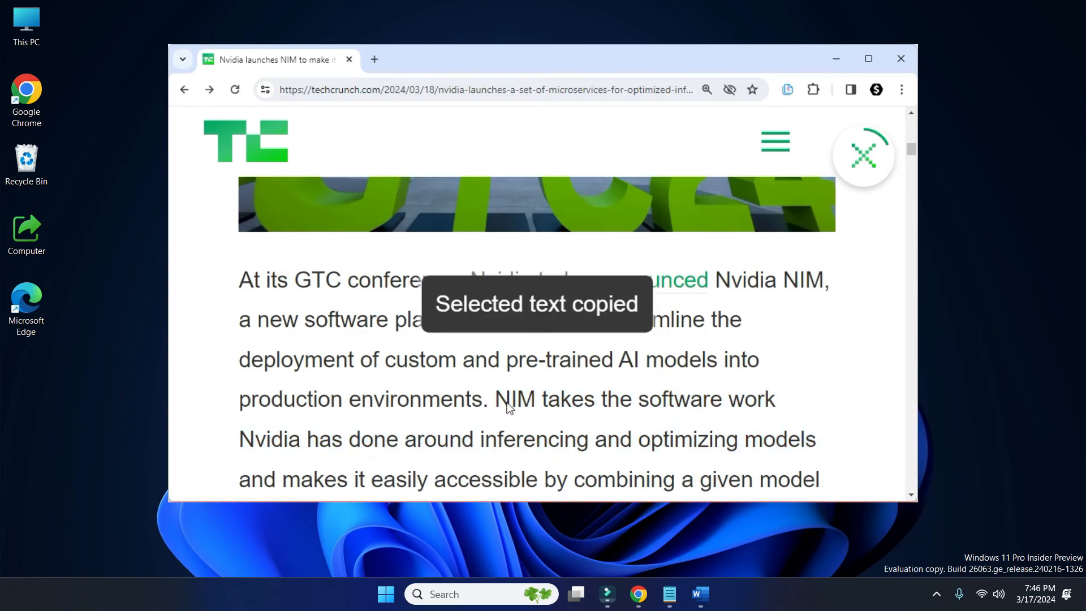
{"action": "left_click_drag", "start_coordinate": [778, 281], "coordinate": [538, 280]}
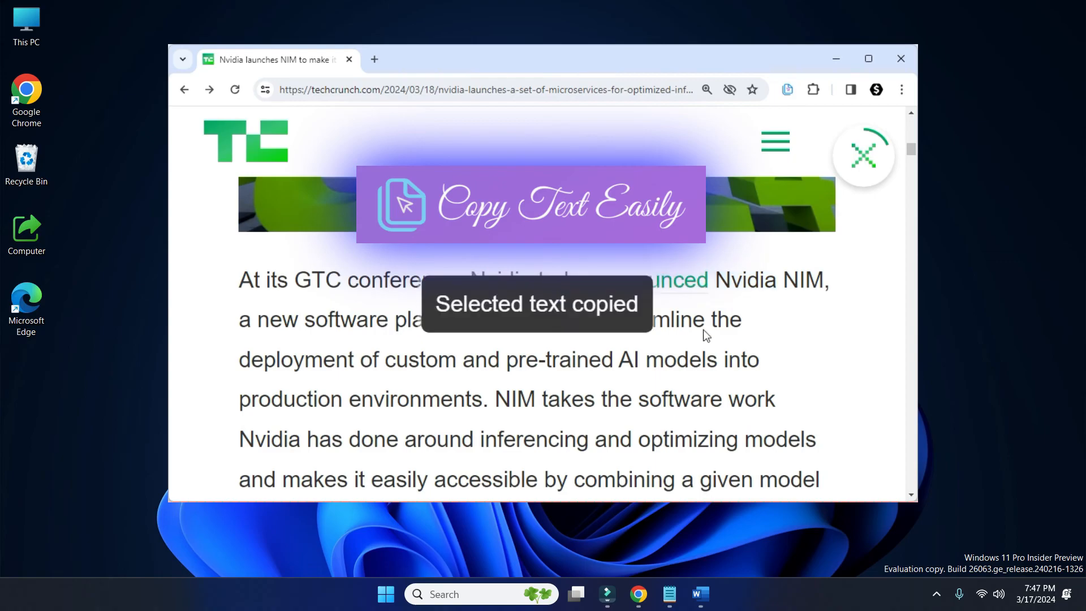
{"action": "left_click_drag", "start_coordinate": [240, 439], "coordinate": [822, 460]}
{"action": "left_click_drag", "start_coordinate": [910, 152], "coordinate": [908, 169]}
{"action": "left_click_drag", "start_coordinate": [238, 283], "coordinate": [579, 363]}
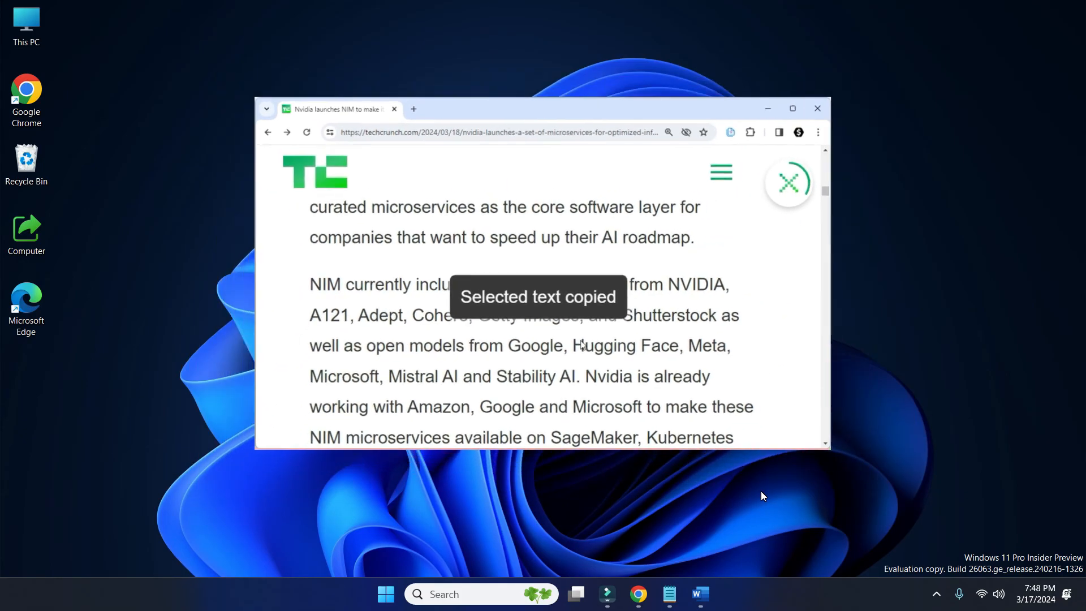
Switch to Chrome, search Google for "copy text easily" and open the extension's Chrome Web Store page
{"action": "left_click", "coordinate": [638, 595]}
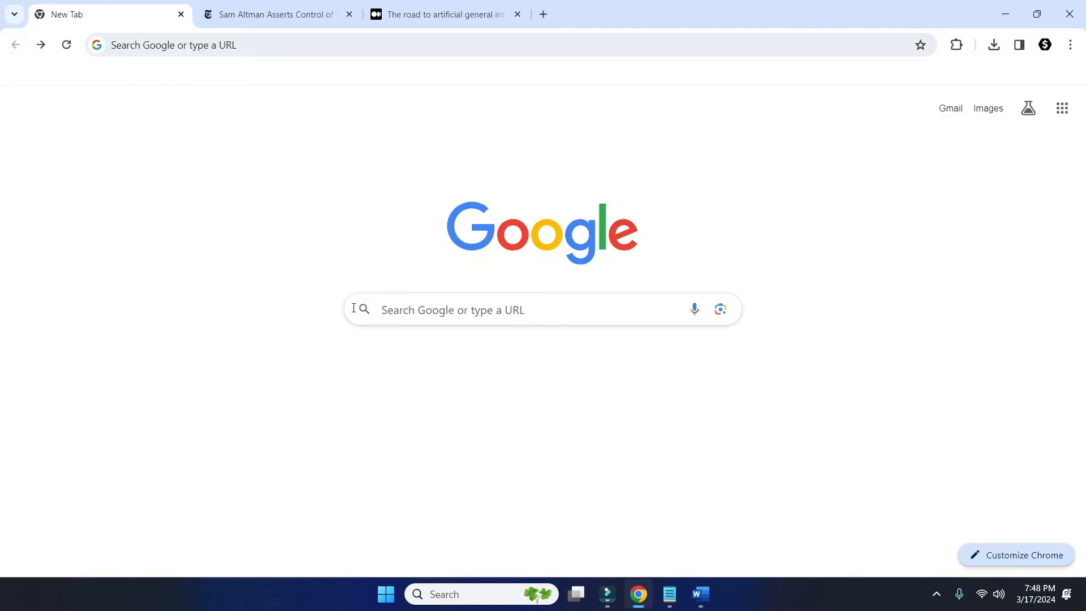
{"action": "left_click", "coordinate": [392, 309]}
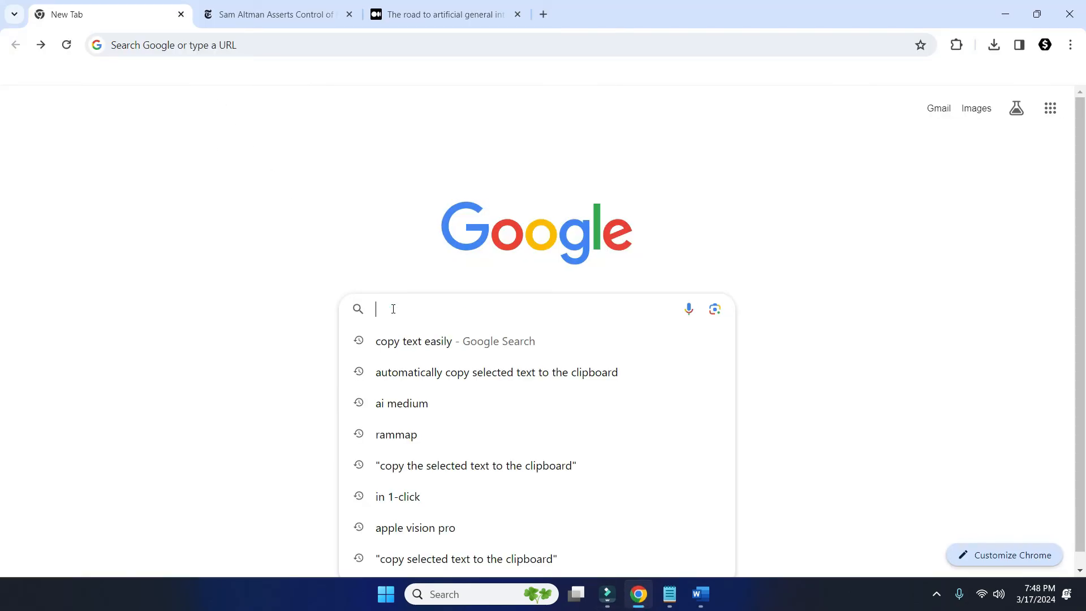
{"action": "type", "text": "copy text e"}
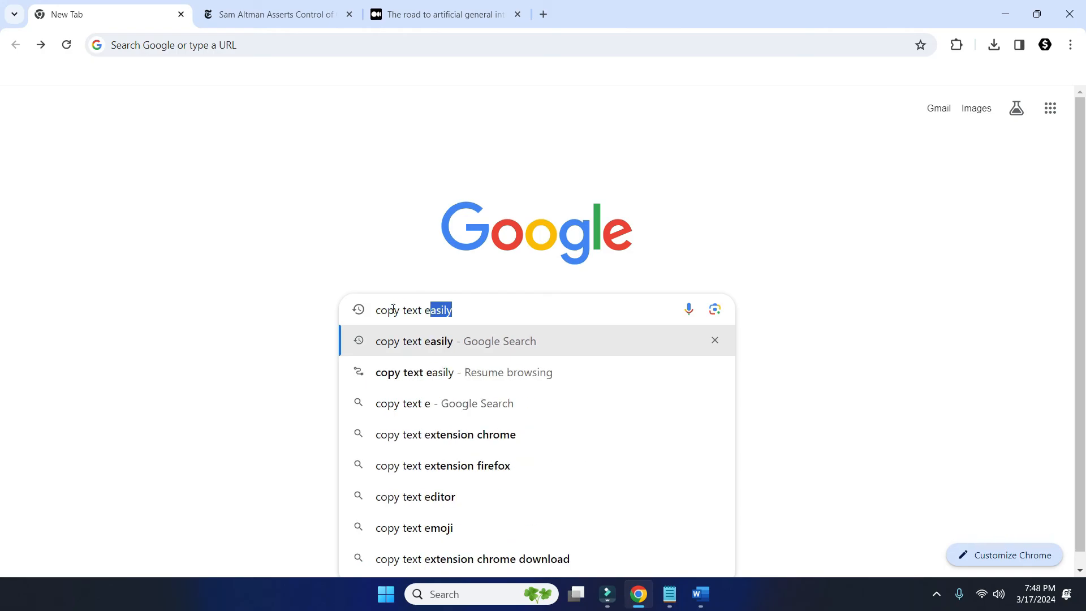
{"action": "type", "text": "asily"}
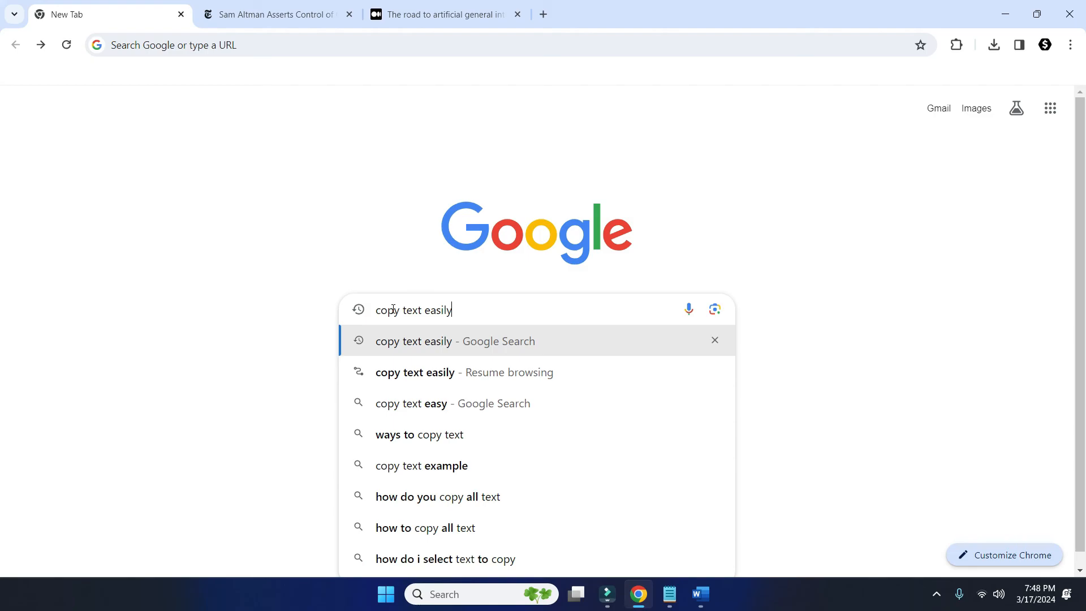
{"action": "key", "text": "Return"}
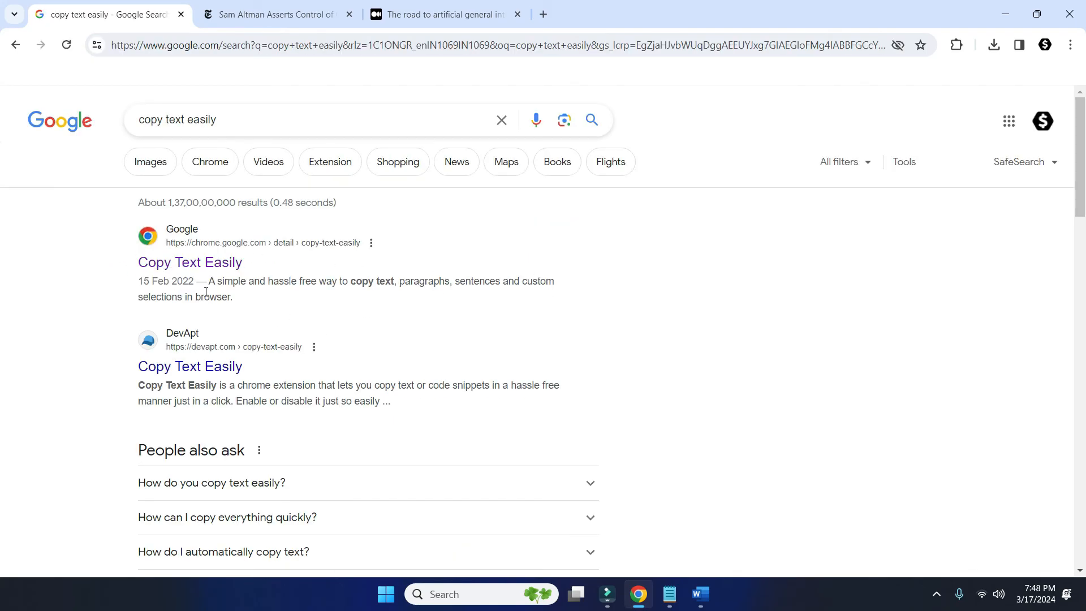
{"action": "left_click", "coordinate": [205, 267]}
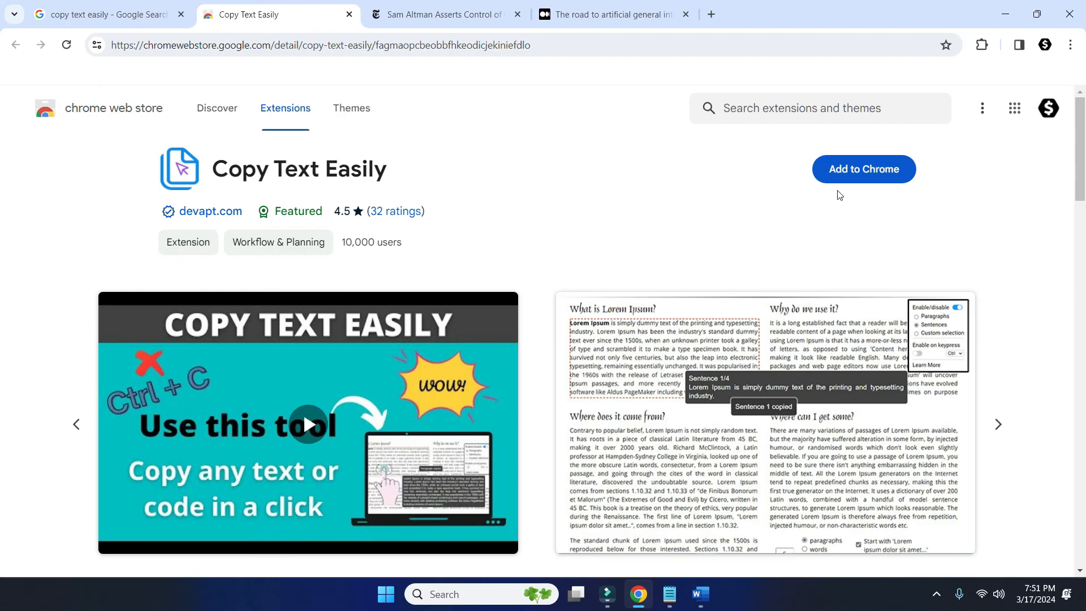
Add the Copy Text Easily extension to Chrome and pin it to the toolbar
{"action": "left_click", "coordinate": [858, 181]}
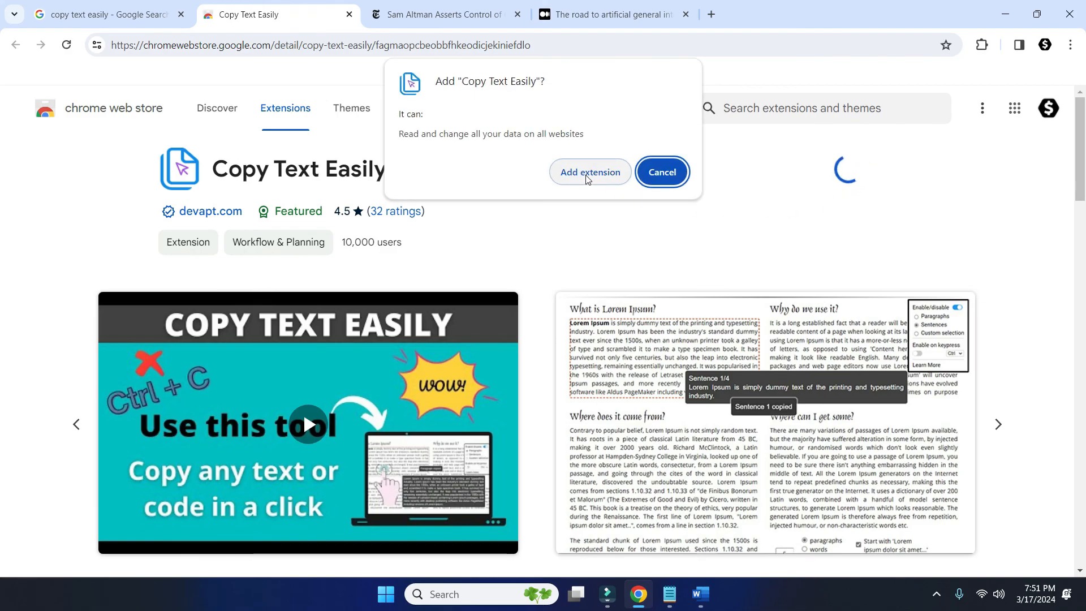
{"action": "left_click", "coordinate": [589, 172]}
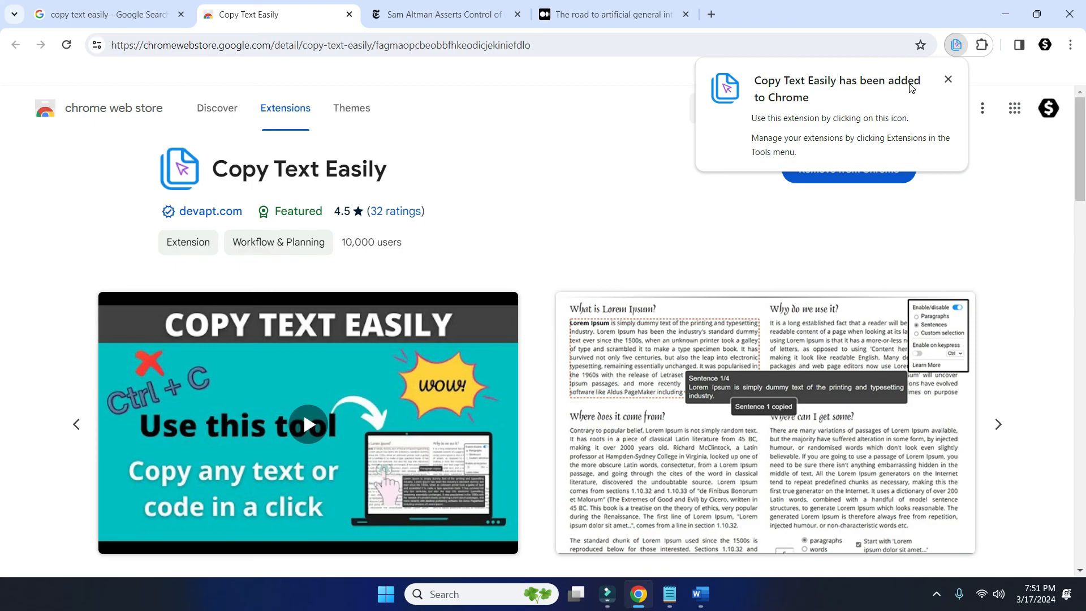
{"action": "left_click", "coordinate": [982, 45]}
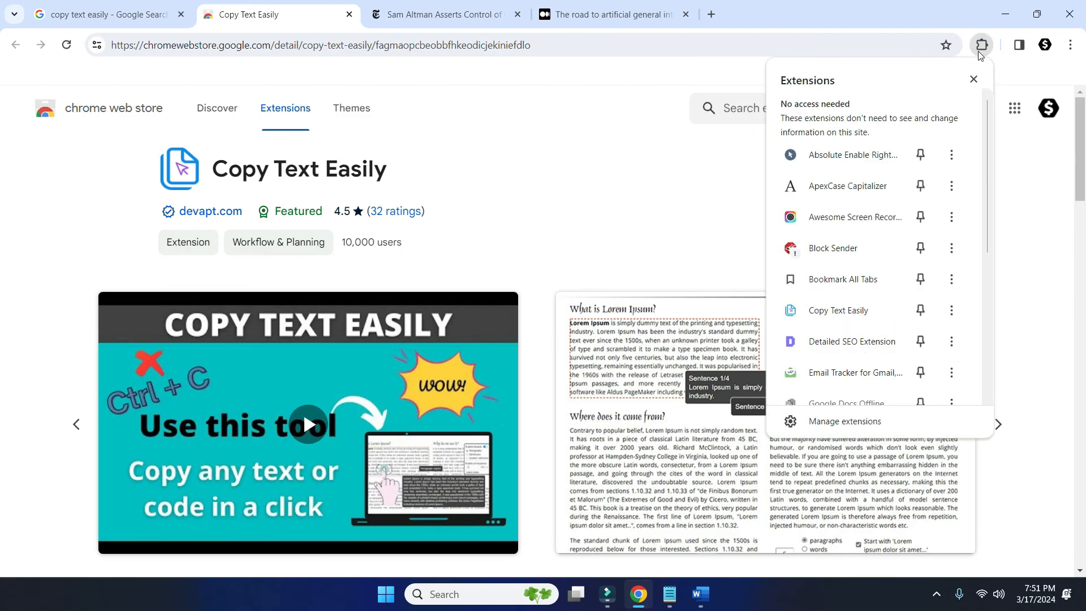
{"action": "left_click", "coordinate": [920, 310]}
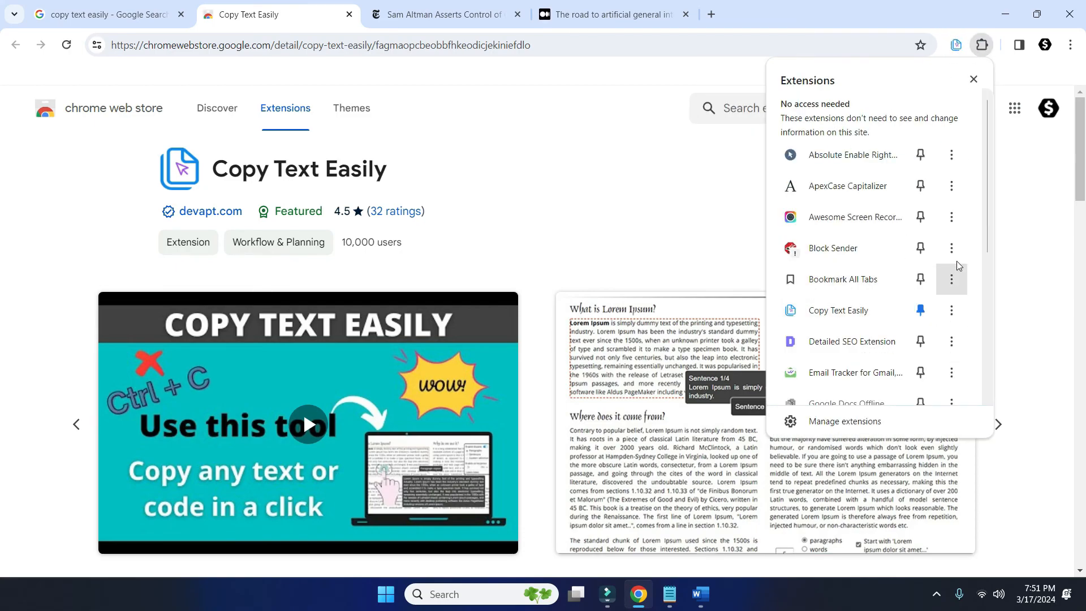
{"action": "left_click", "coordinate": [1022, 186]}
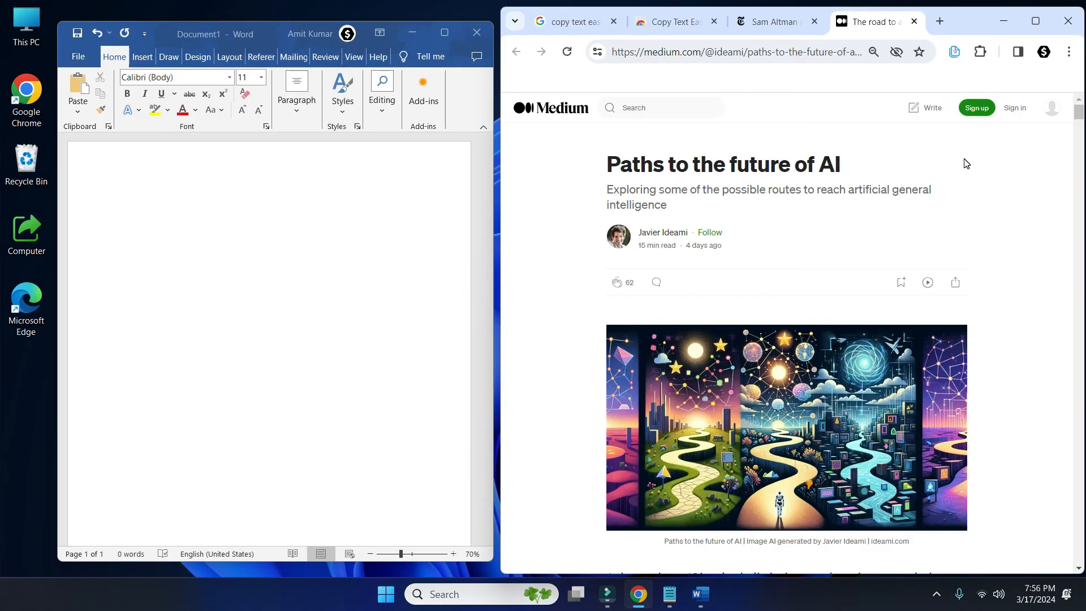
Reload the Medium article and copy the two sentences from "They are very useful" to "catastrophic consequences?" into the Word document
{"action": "left_click", "coordinate": [569, 54]}
{"action": "left_click_drag", "start_coordinate": [1080, 115], "coordinate": [1075, 130]}
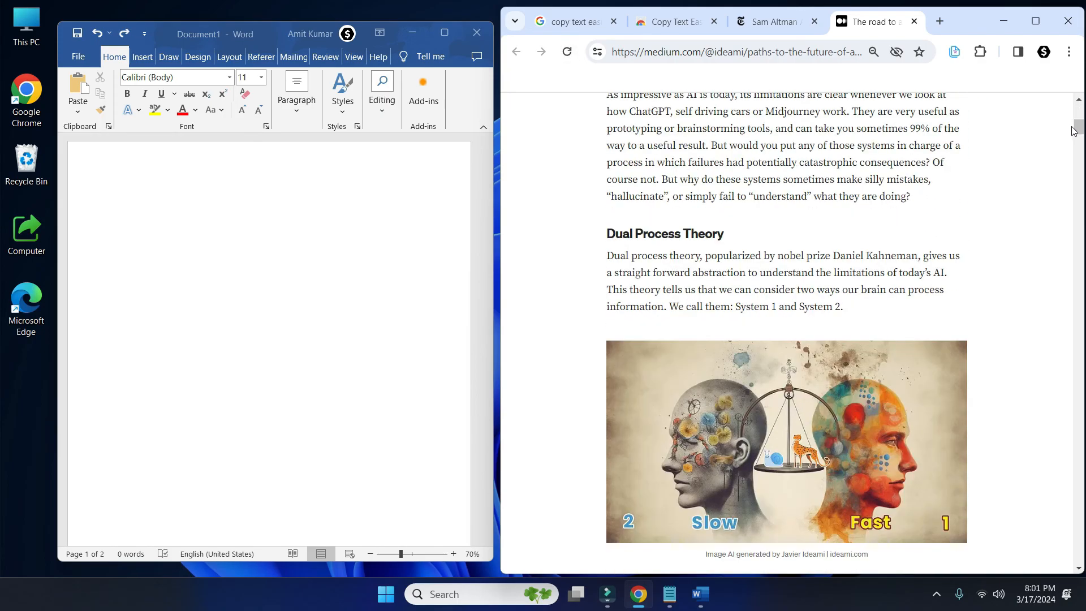
{"action": "left_click", "coordinate": [150, 257]}
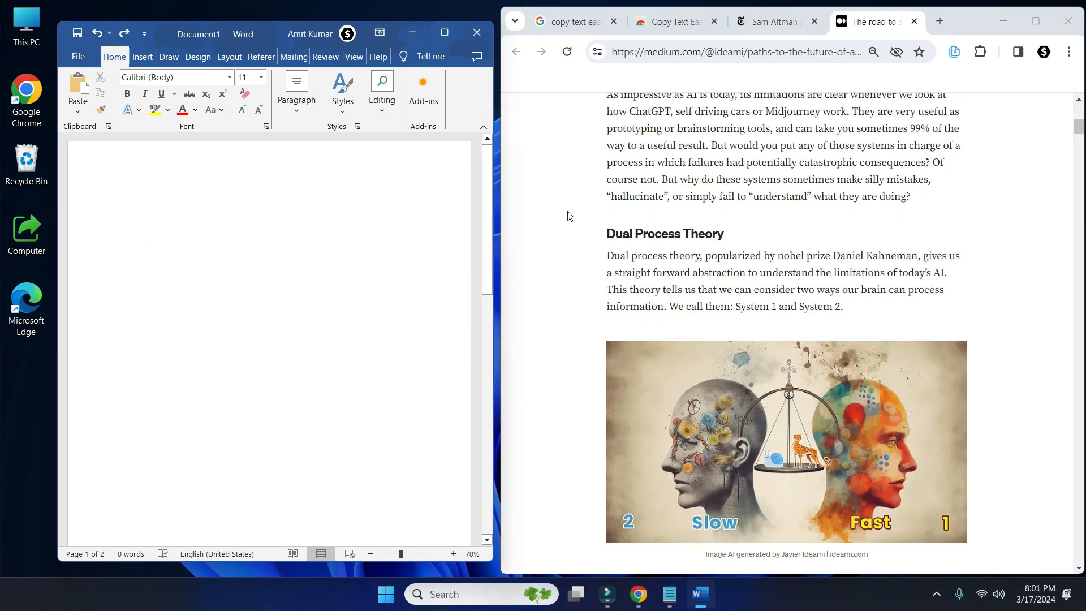
{"action": "left_click_drag", "start_coordinate": [854, 110], "coordinate": [935, 162]}
{"action": "key", "text": "ctrl+c"}
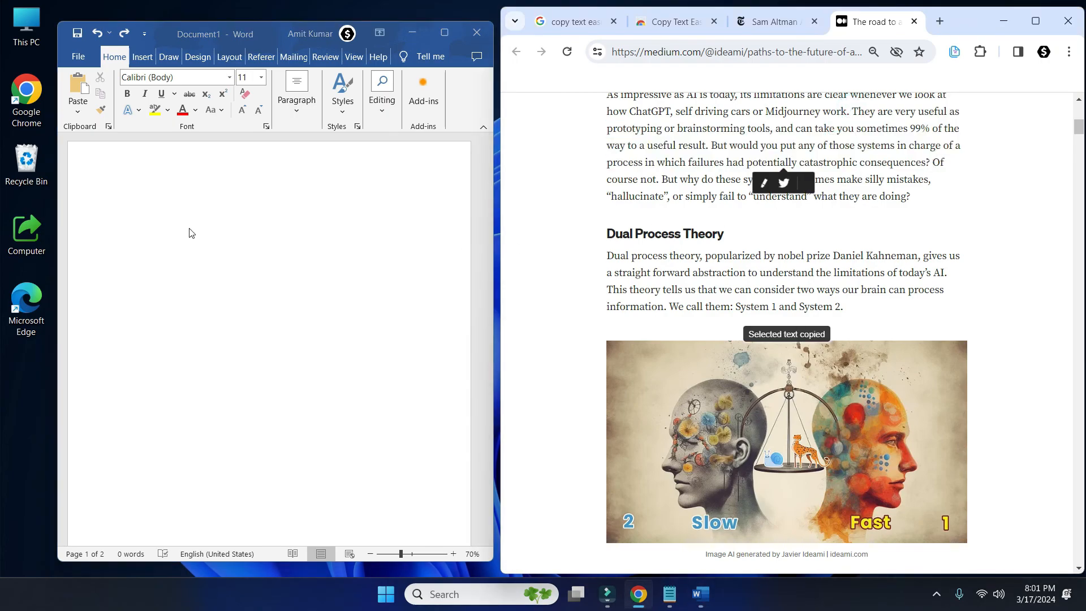
{"action": "left_click", "coordinate": [181, 208]}
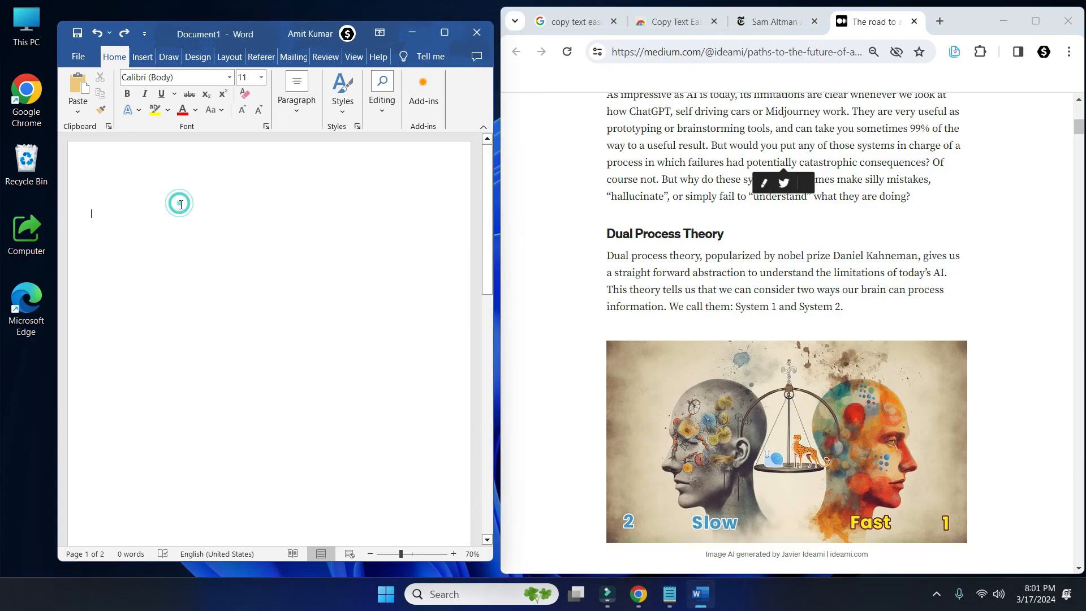
{"action": "key", "text": "ctrl+v"}
{"action": "left_click", "coordinate": [1004, 266]}
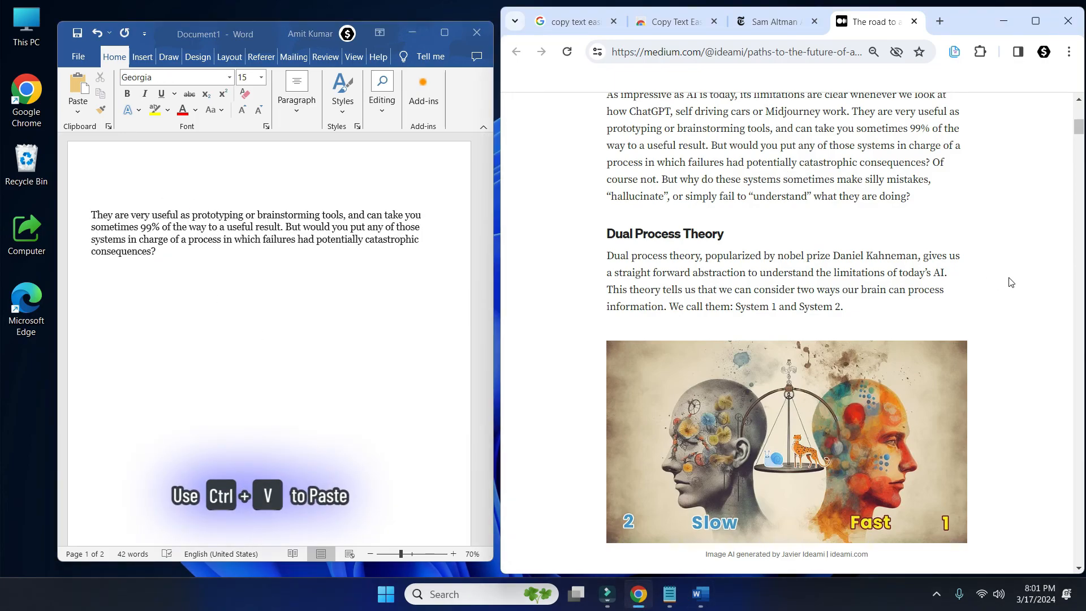
Copy the first sentence under Dual Process Theory and paste it below the first passage in the Word document
{"action": "left_click_drag", "start_coordinate": [610, 254], "coordinate": [956, 274]}
{"action": "key", "text": "ctrl+c"}
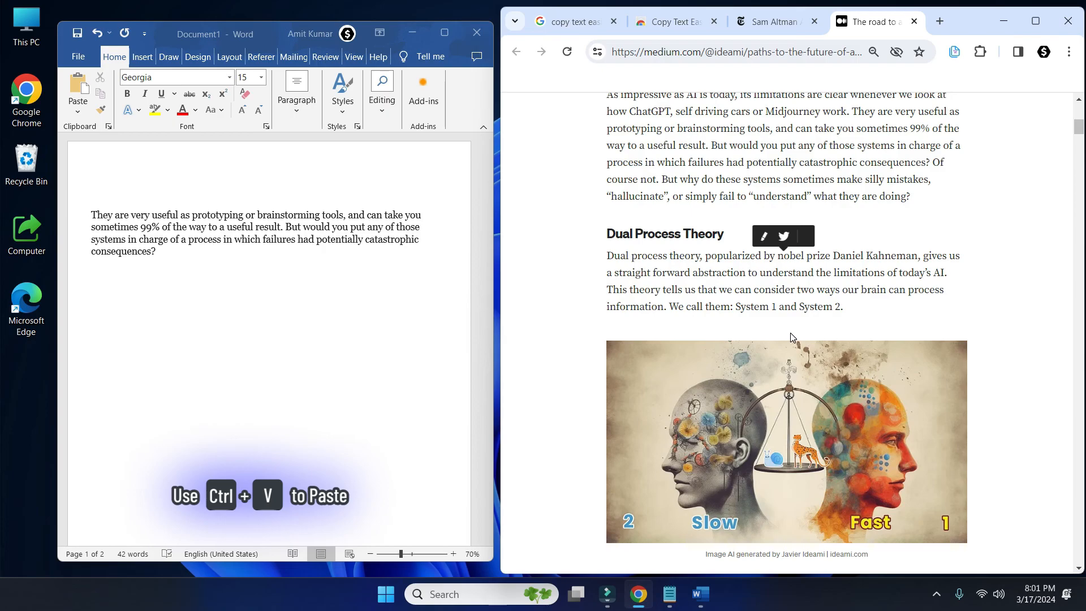
{"action": "left_click", "coordinate": [167, 303]}
{"action": "left_click", "coordinate": [120, 311]}
{"action": "key", "text": "ctrl+v"}
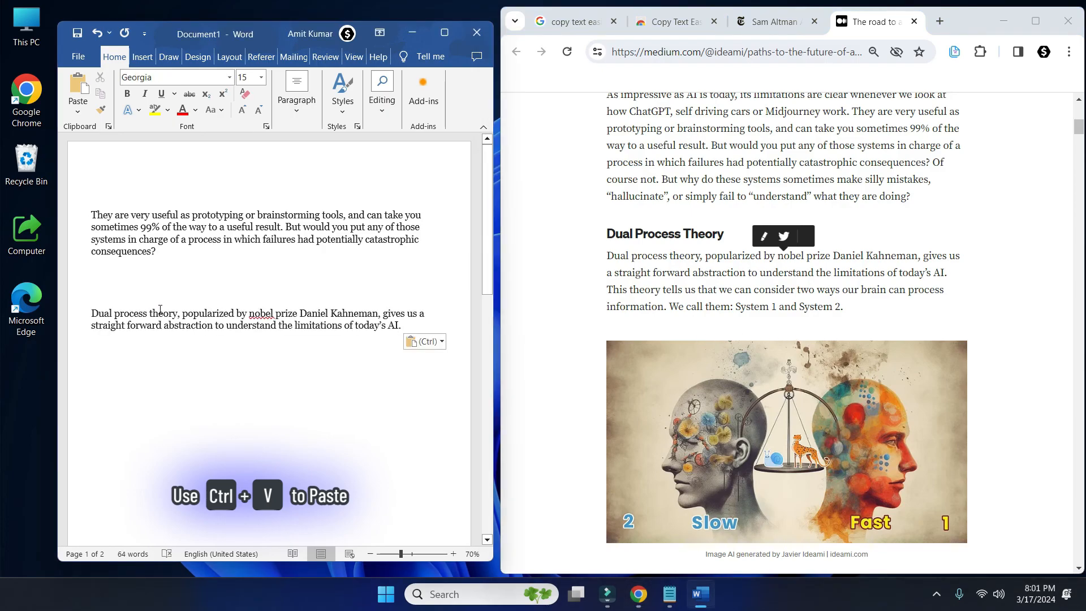
Copy the System 1 bullet beginning "Automating your responses saves energy" and paste it below the existing text in Word
{"action": "left_click_drag", "start_coordinate": [1079, 129], "coordinate": [1079, 143]}
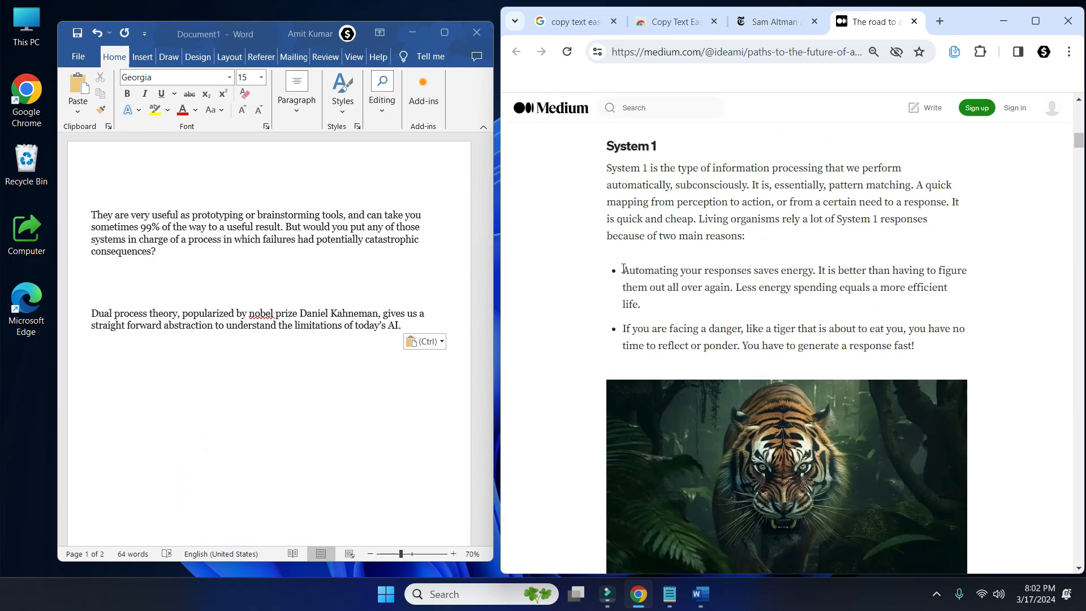
{"action": "left_click_drag", "start_coordinate": [624, 269], "coordinate": [667, 307]}
{"action": "key", "text": "ctrl+c"}
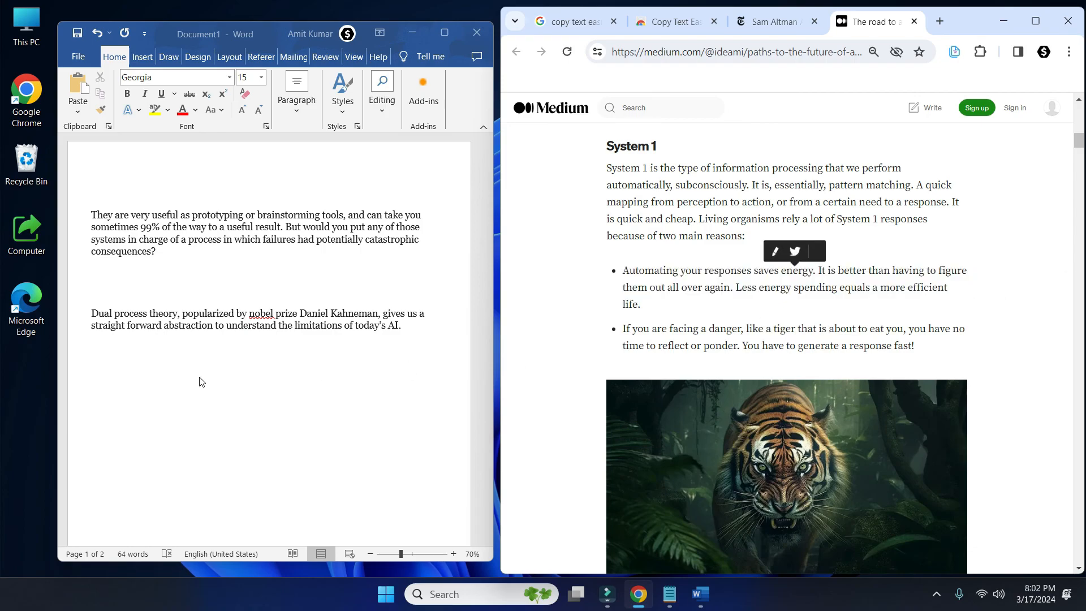
{"action": "left_click", "coordinate": [170, 382]}
{"action": "left_click", "coordinate": [179, 380]}
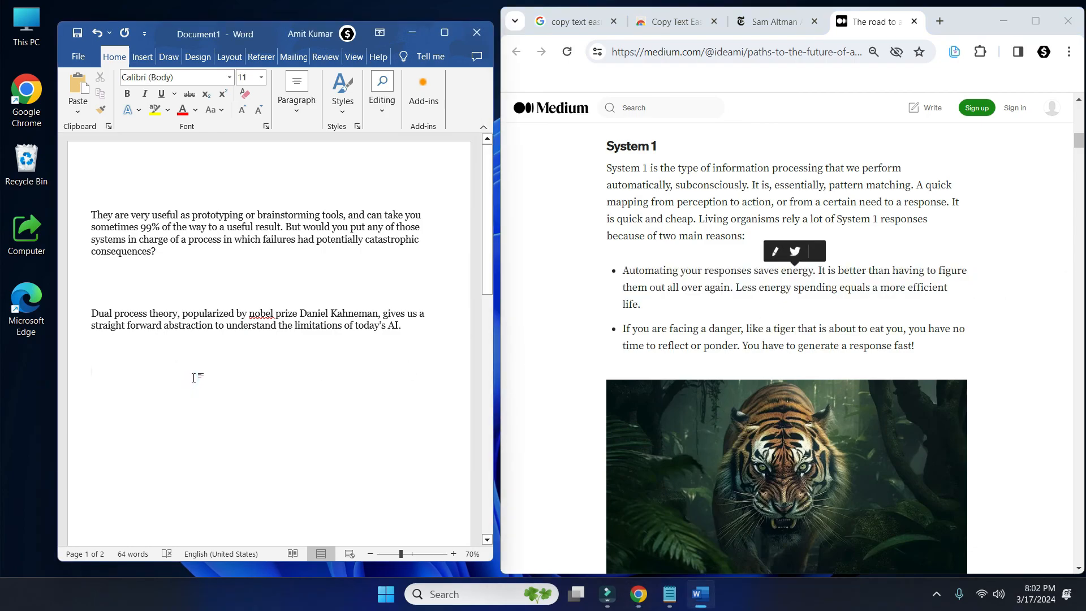
{"action": "key", "text": "ctrl+v"}
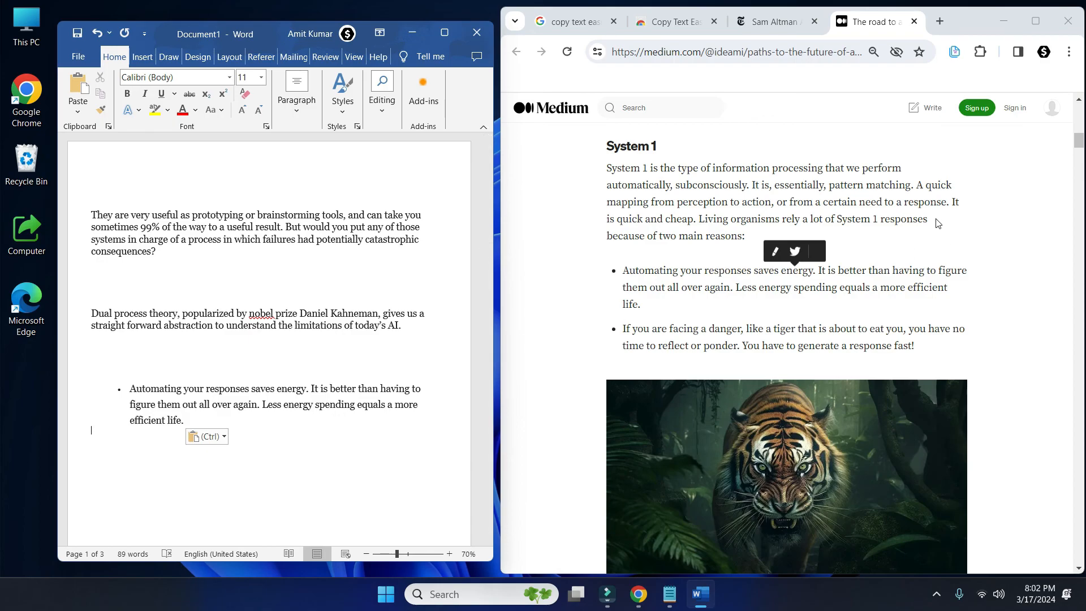
{"action": "left_click", "coordinate": [976, 203]}
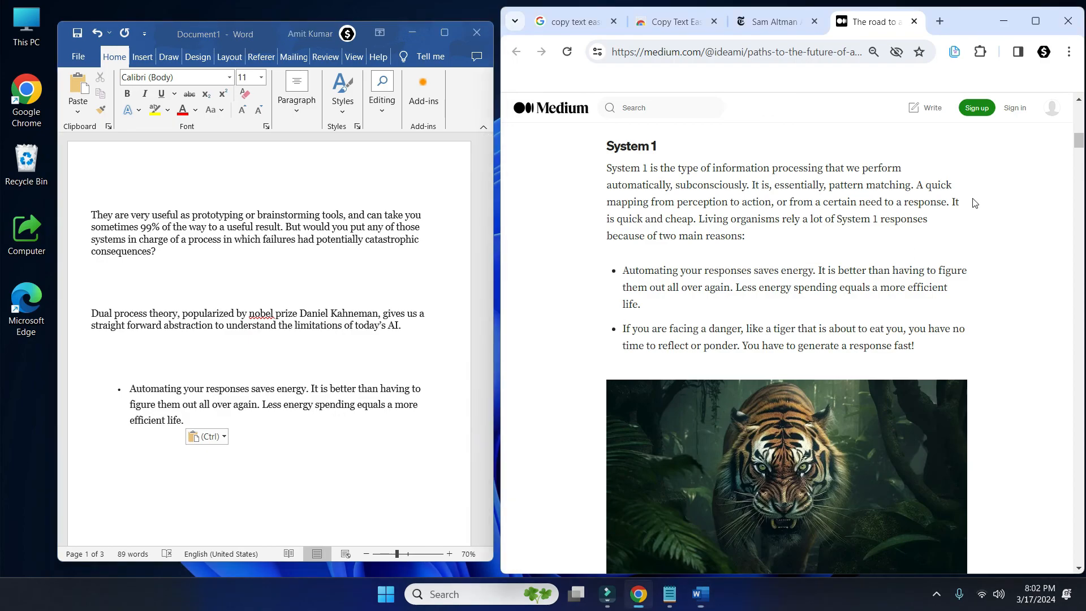
Switch the Copy Text Easily extension to Paragraphs mode, then copy the System 1 introductory paragraph and paste it into Word below the bullet
{"action": "left_click", "coordinate": [956, 48]}
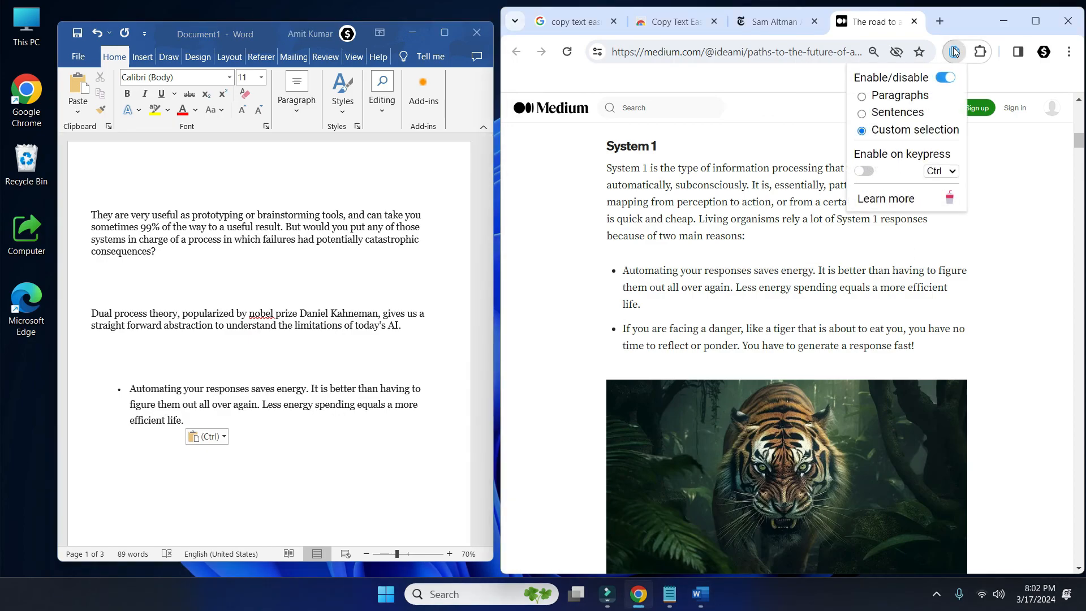
{"action": "left_click", "coordinate": [862, 96]}
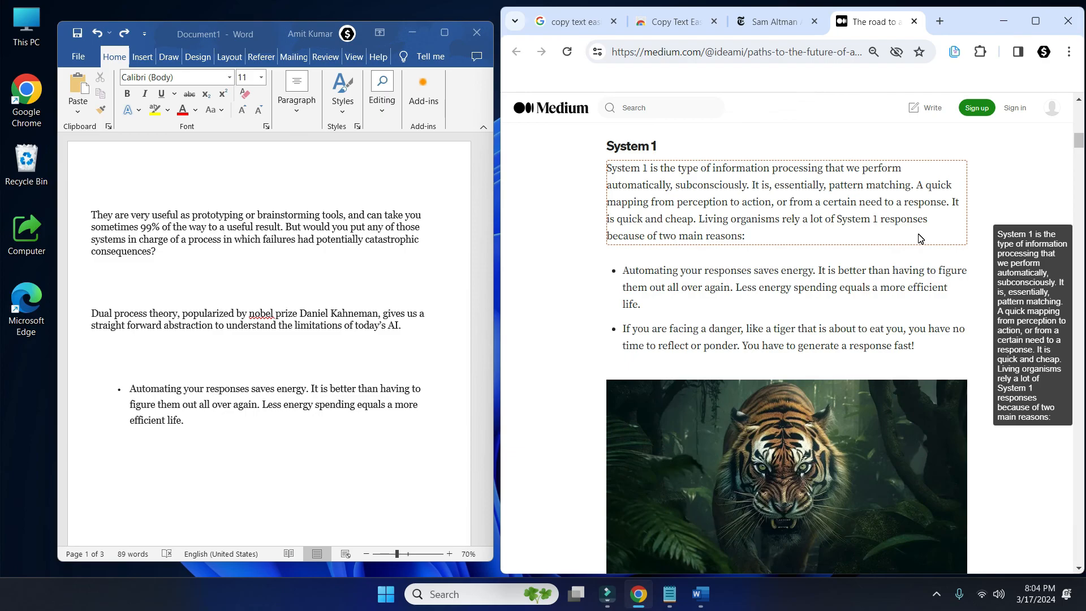
{"action": "left_click", "coordinate": [735, 202]}
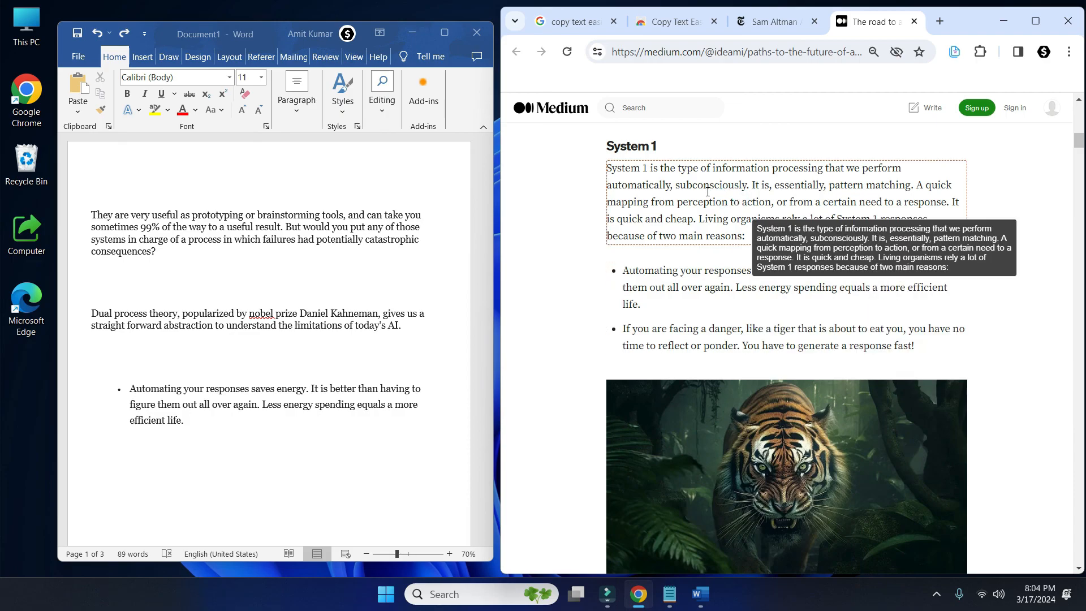
{"action": "left_click", "coordinate": [126, 480]}
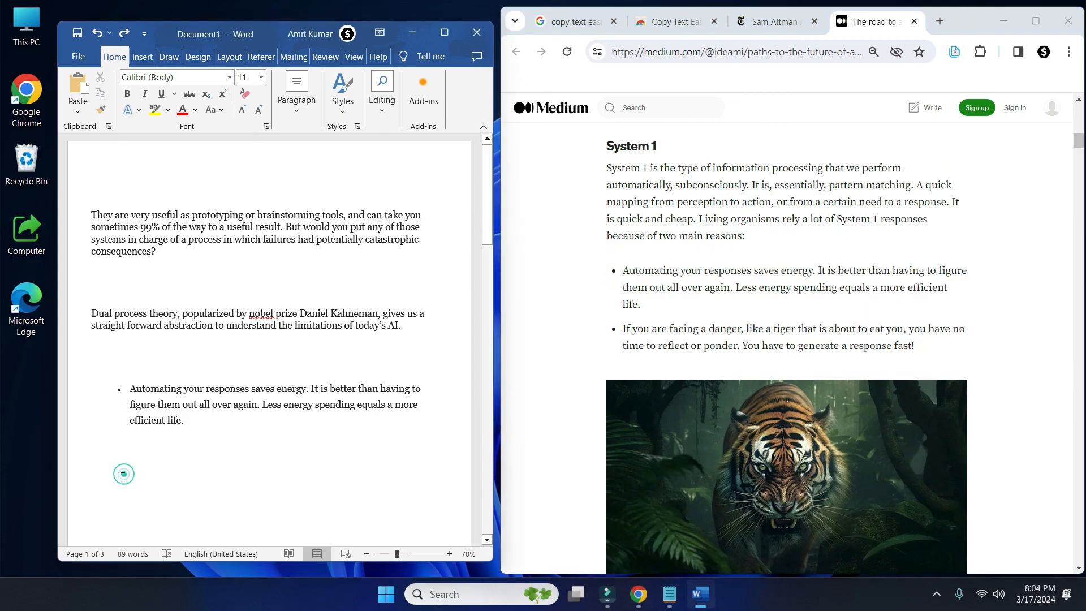
{"action": "key", "text": "ctrl+v"}
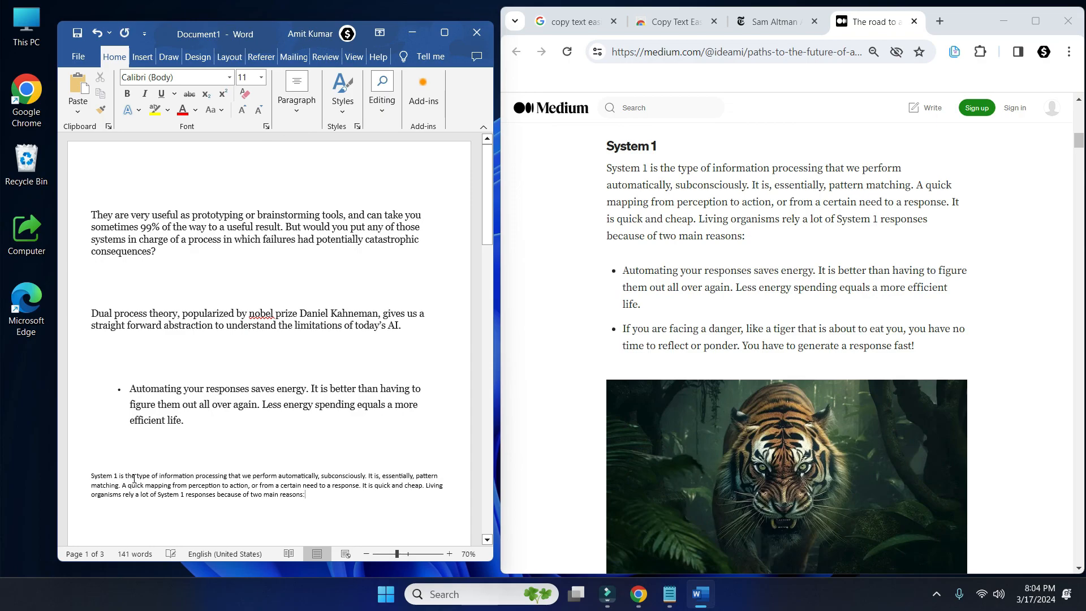
Copy the article paragraph beginning "Human intuition gives you the best approximation" and paste it into Word below the System 1 paragraph
{"action": "scroll", "coordinate": [755, 293], "scroll_direction": "down", "scroll_amount": 10}
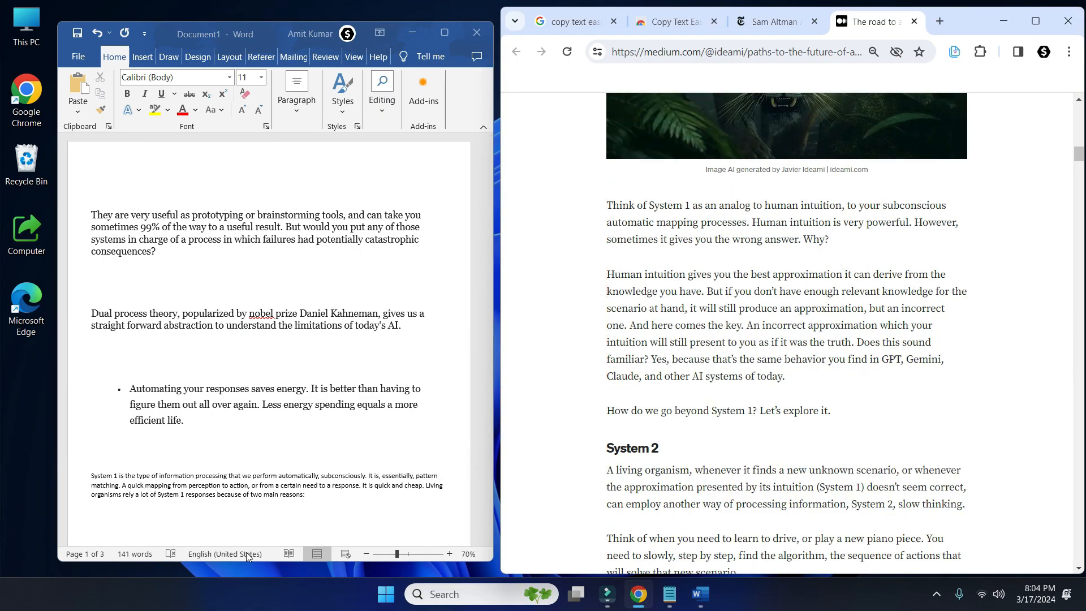
{"action": "left_click", "coordinate": [186, 523]}
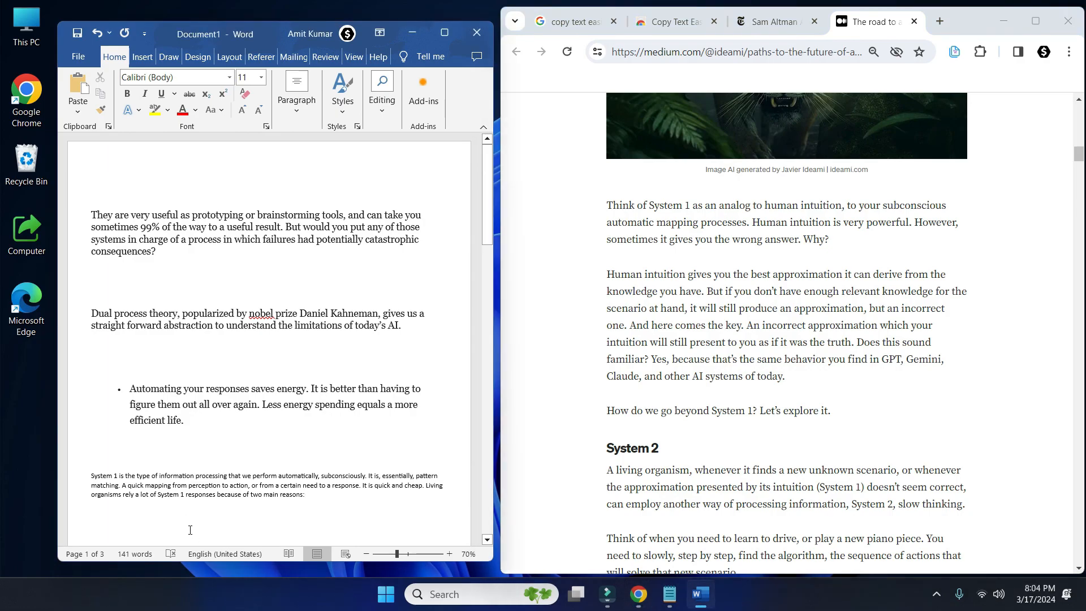
{"action": "key", "text": "ctrl+v"}
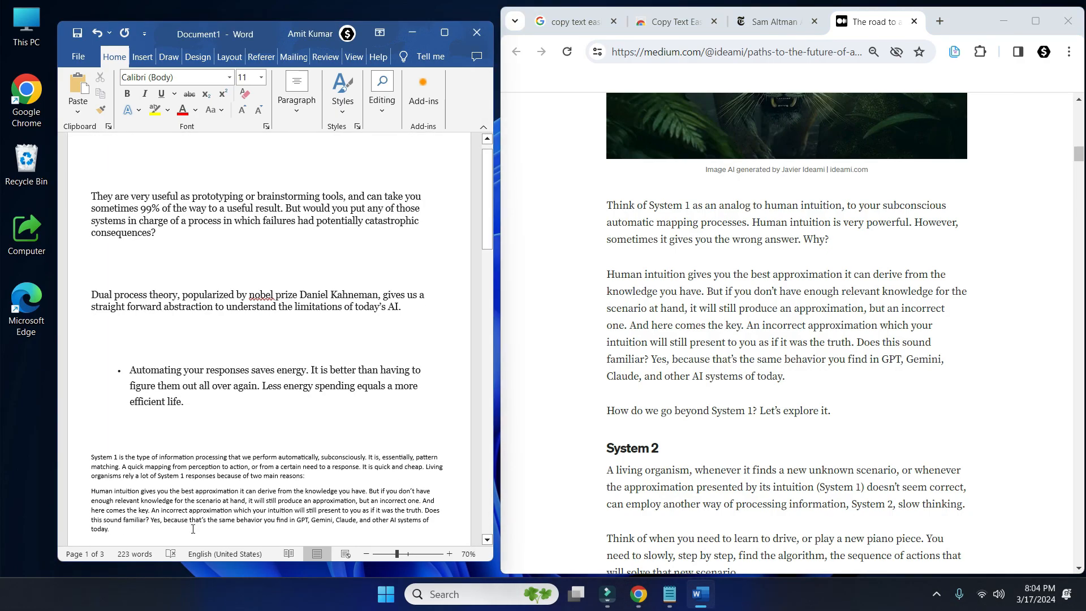
Switch the Copy Text Easily extension to Sentences mode, then copy the first sentence of the "Human intuition" paragraph and paste it into Word
{"action": "left_click", "coordinate": [953, 52]}
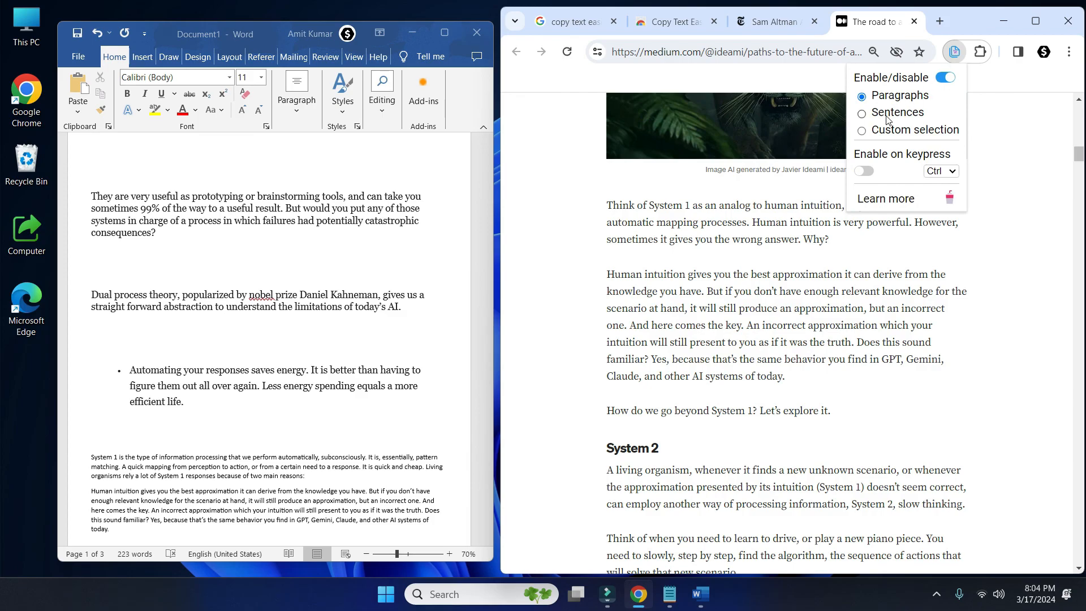
{"action": "left_click", "coordinate": [895, 113]}
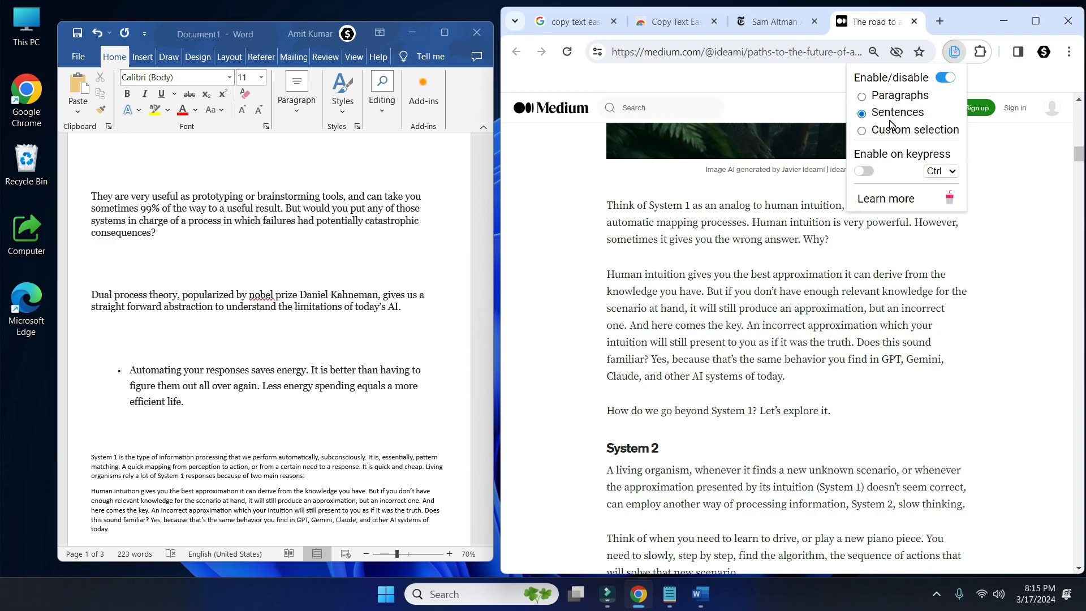
{"action": "left_click", "coordinate": [630, 276]}
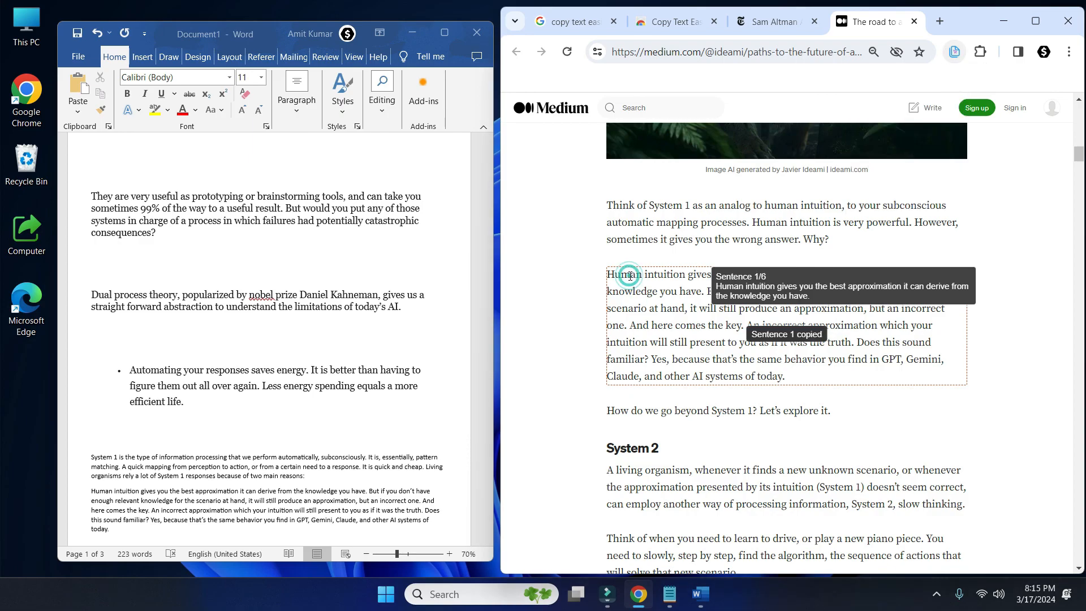
{"action": "left_click", "coordinate": [226, 433]}
{"action": "key", "text": "ctrl+v"}
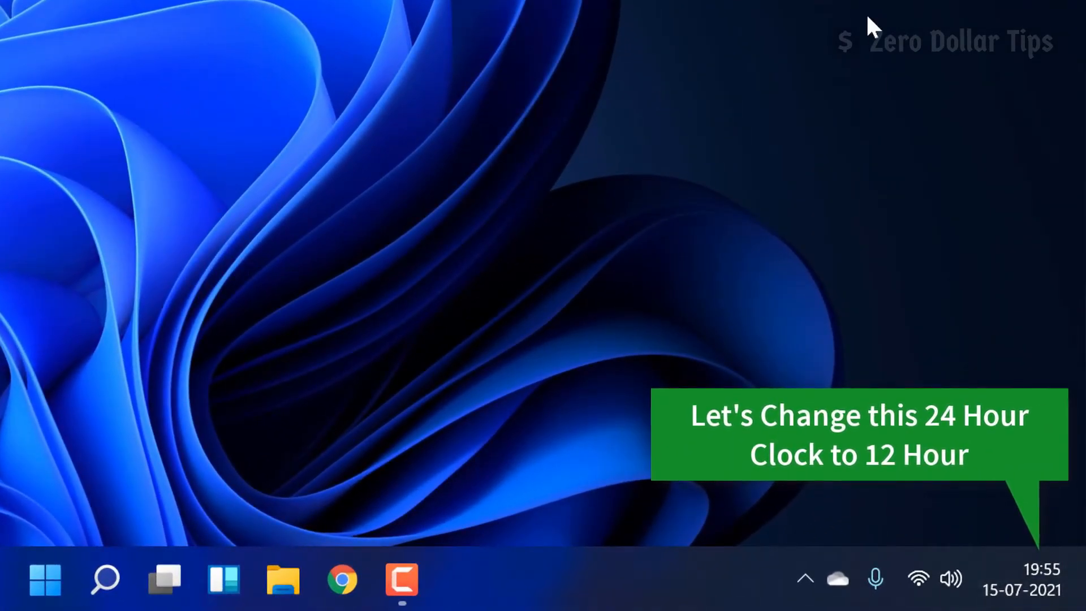
Open the date and time settings from the taskbar clock and go through Language and region to the regional format options
{"action": "right_click", "coordinate": [1009, 561]}
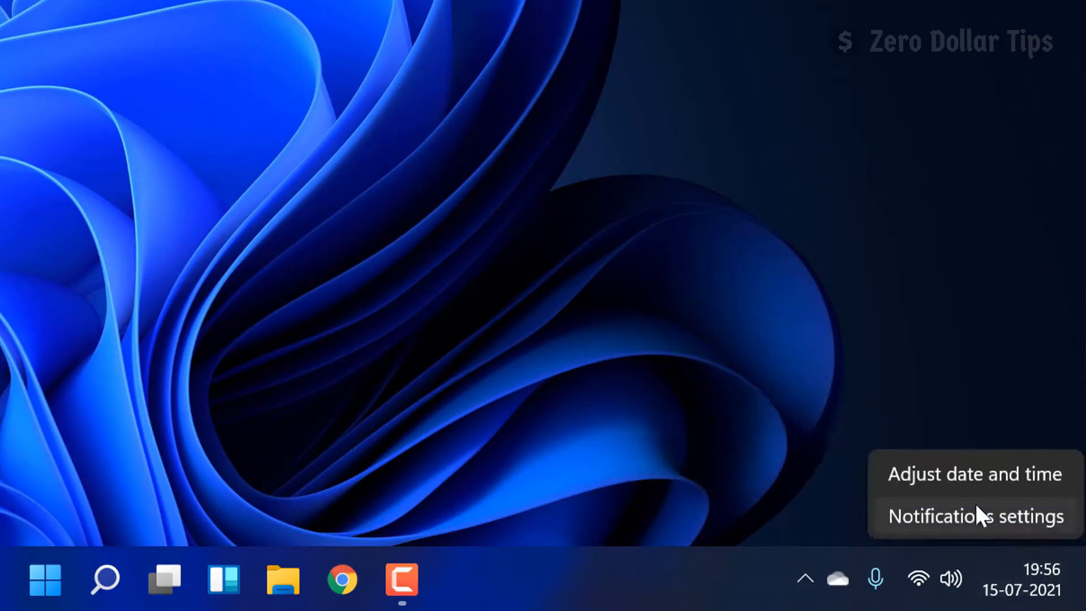
{"action": "left_click", "coordinate": [956, 475]}
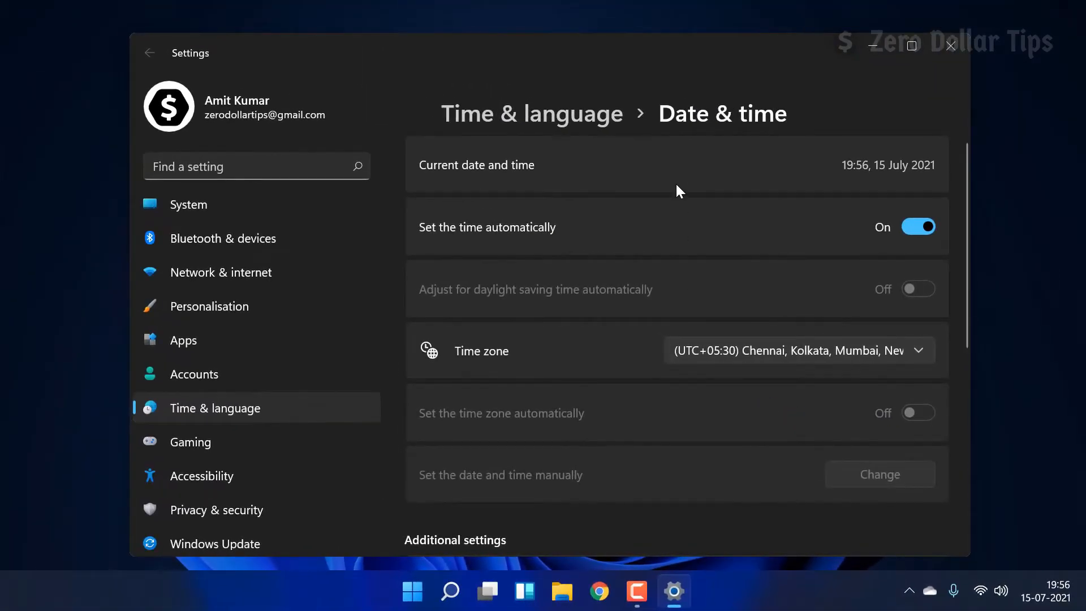
{"action": "scroll", "coordinate": [676, 185], "scroll_direction": "down", "scroll_amount": 5}
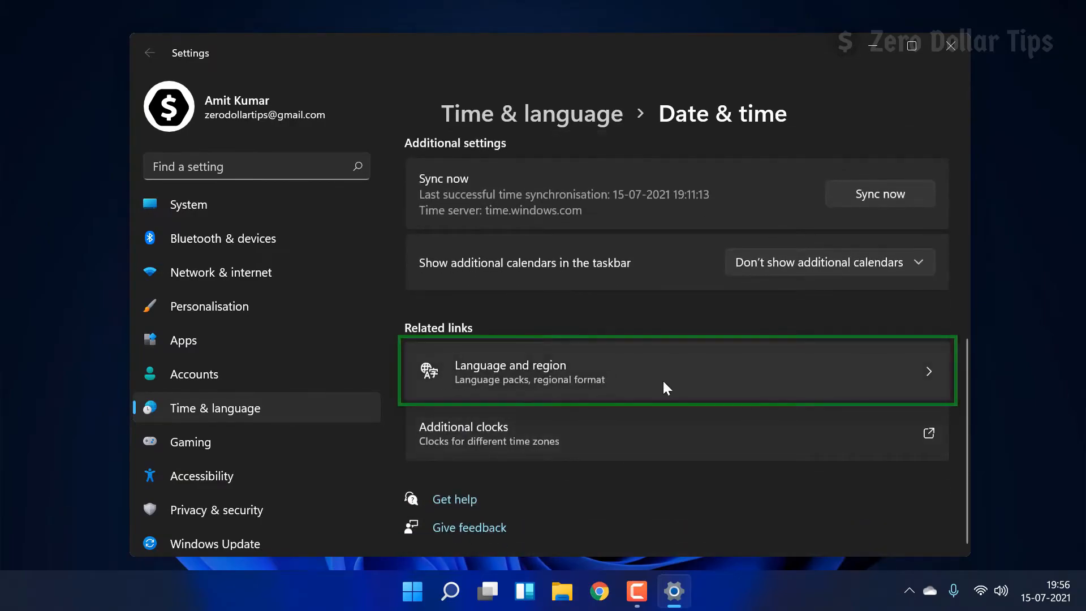
{"action": "left_click", "coordinate": [698, 372]}
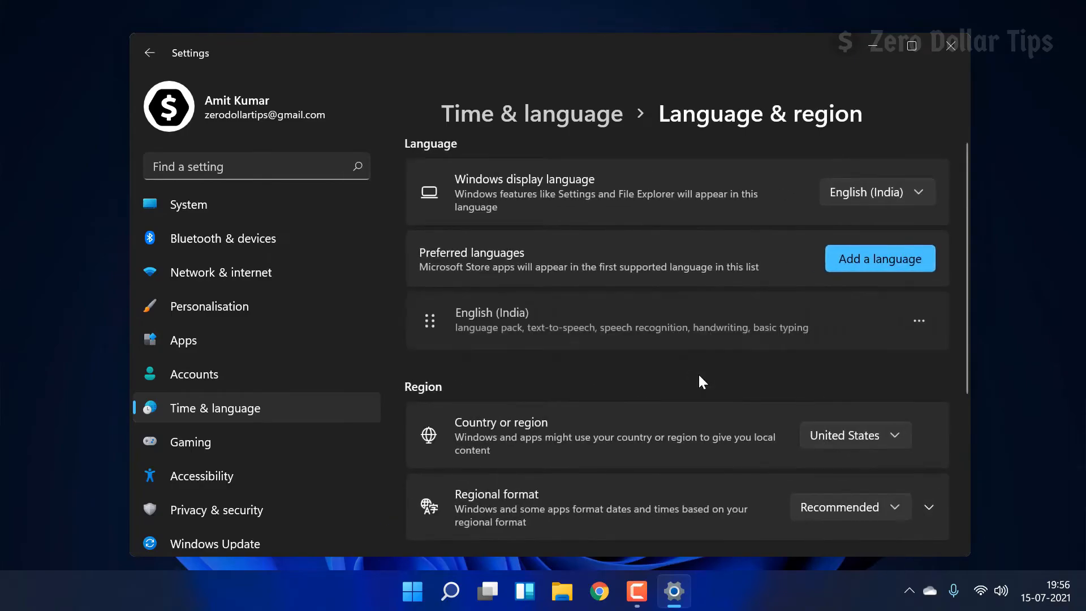
{"action": "scroll", "coordinate": [700, 376], "scroll_direction": "down", "scroll_amount": 3}
{"action": "scroll", "coordinate": [698, 373], "scroll_direction": "down", "scroll_amount": 2}
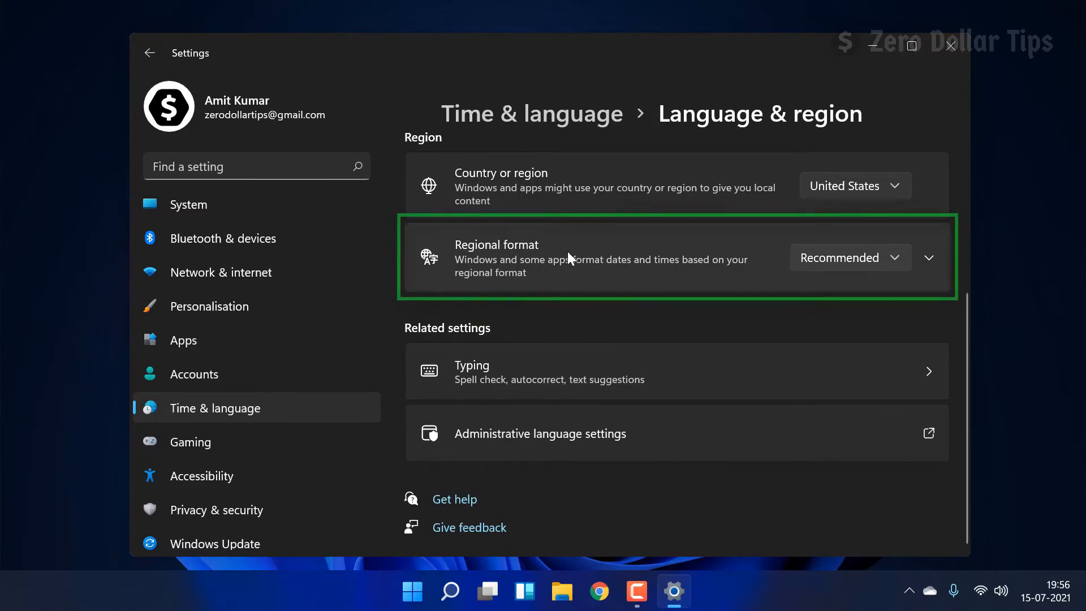
{"action": "left_click", "coordinate": [691, 241]}
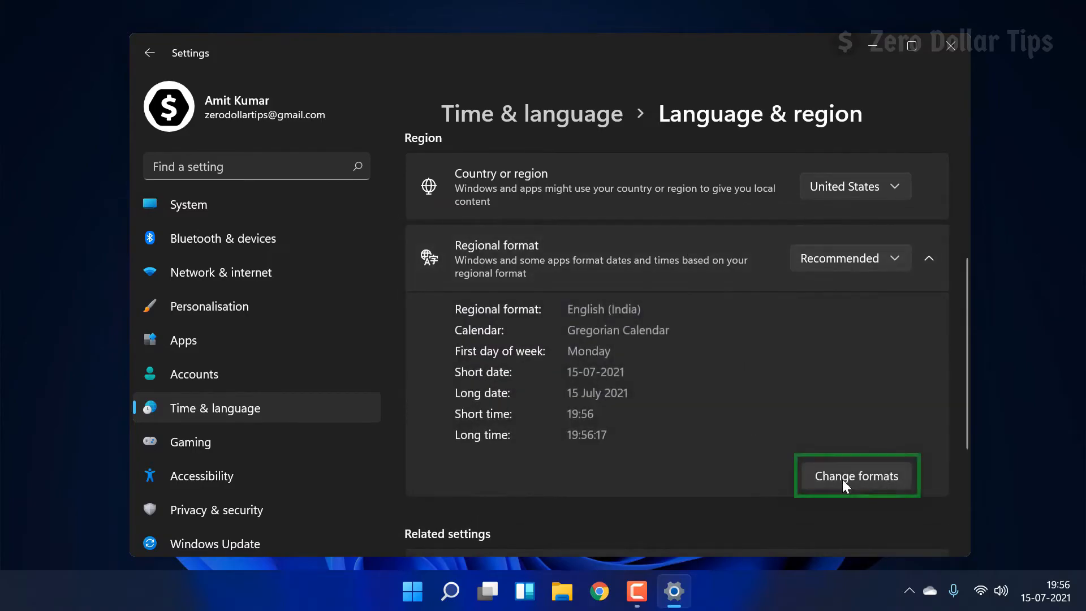
{"action": "left_click", "coordinate": [864, 480]}
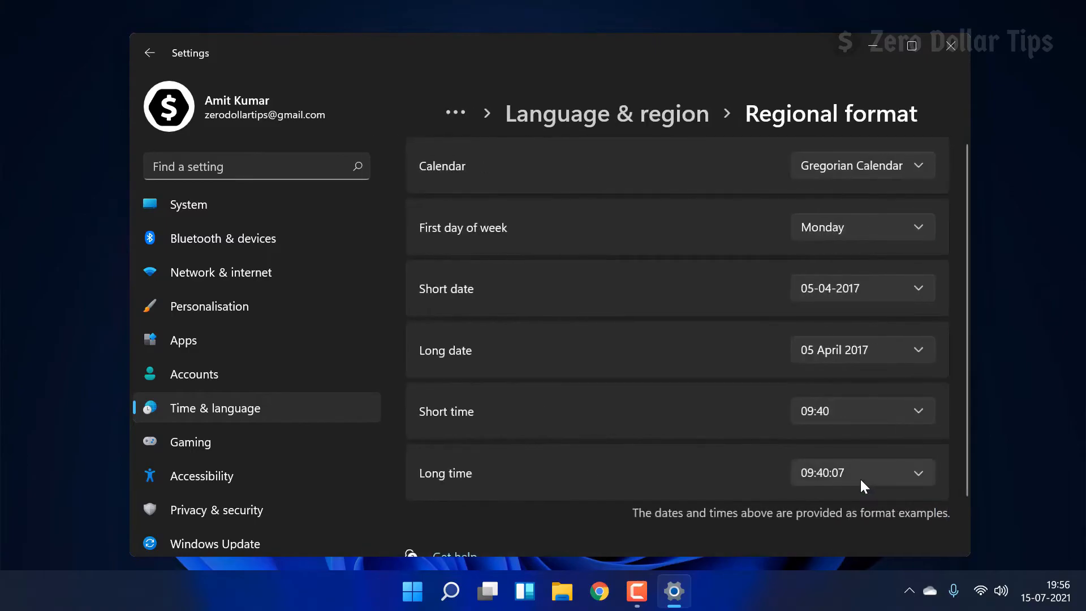
Set the short time format to 09:40 AM and the long time format to 09:40:07 AM, then close Settings
{"action": "scroll", "coordinate": [565, 233], "scroll_direction": "down", "scroll_amount": 2}
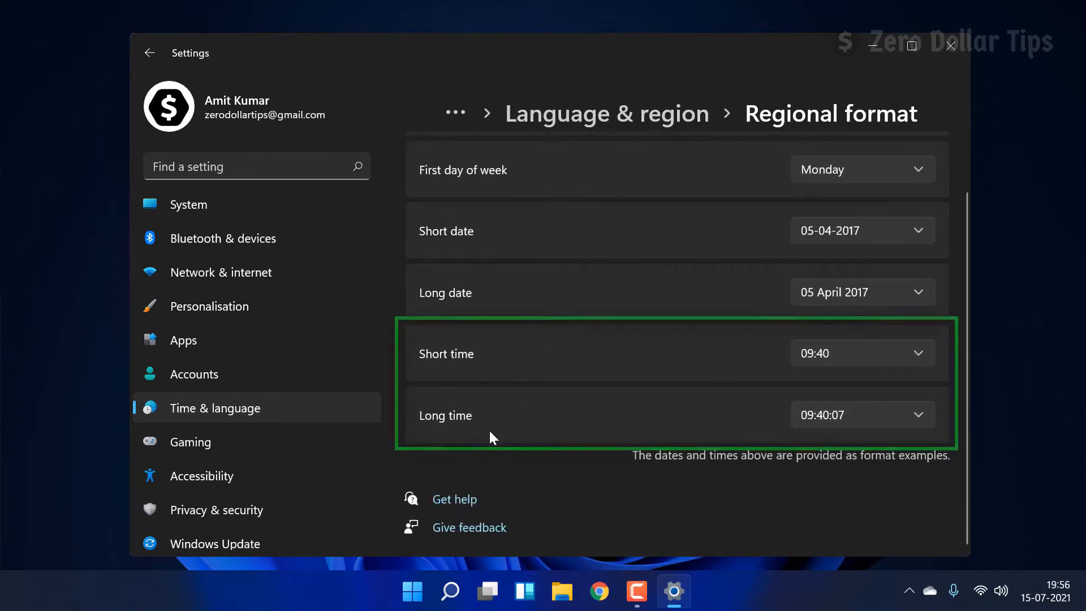
{"action": "left_click", "coordinate": [836, 353]}
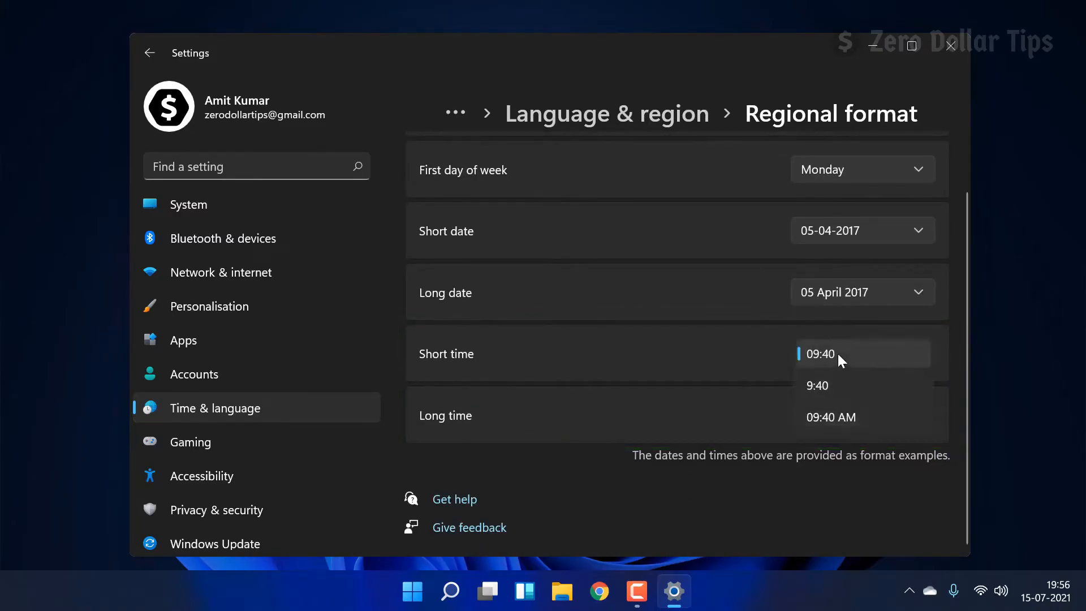
{"action": "left_click", "coordinate": [853, 419]}
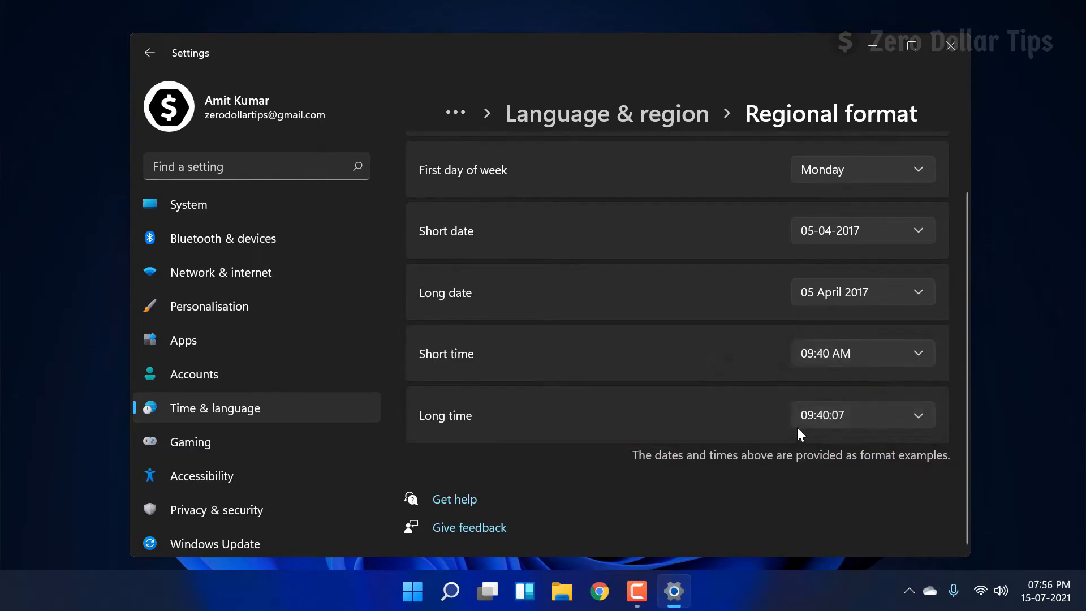
{"action": "left_click", "coordinate": [830, 417]}
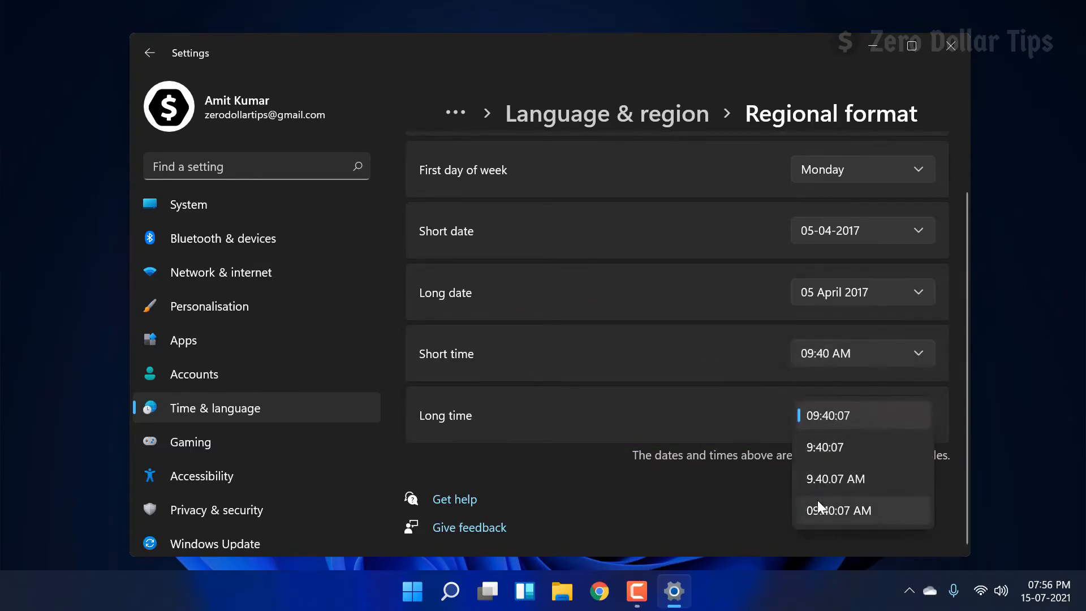
{"action": "left_click", "coordinate": [830, 509]}
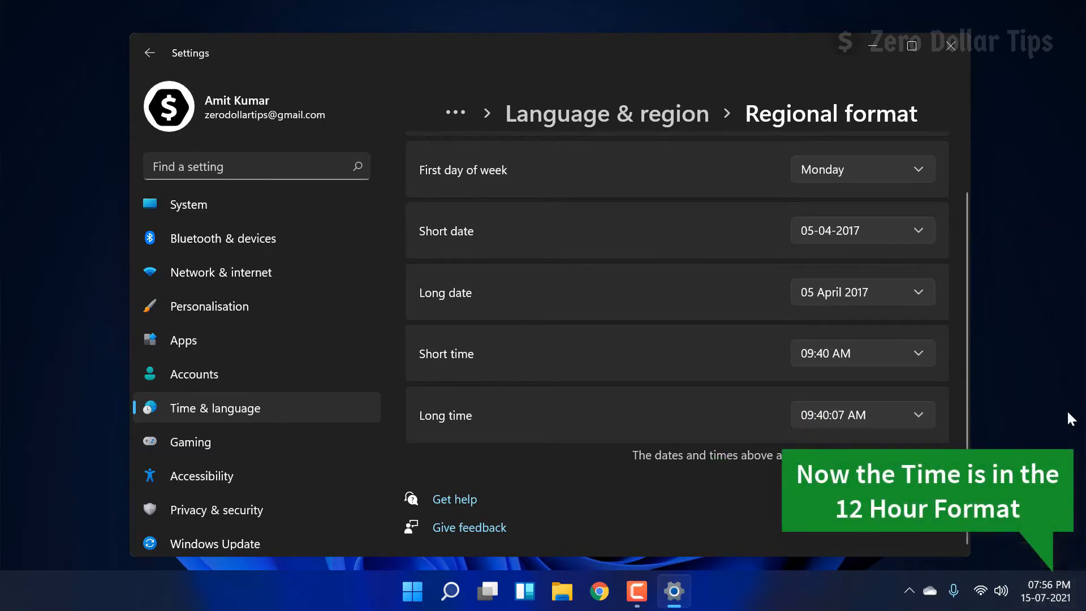
{"action": "left_click", "coordinate": [950, 45]}
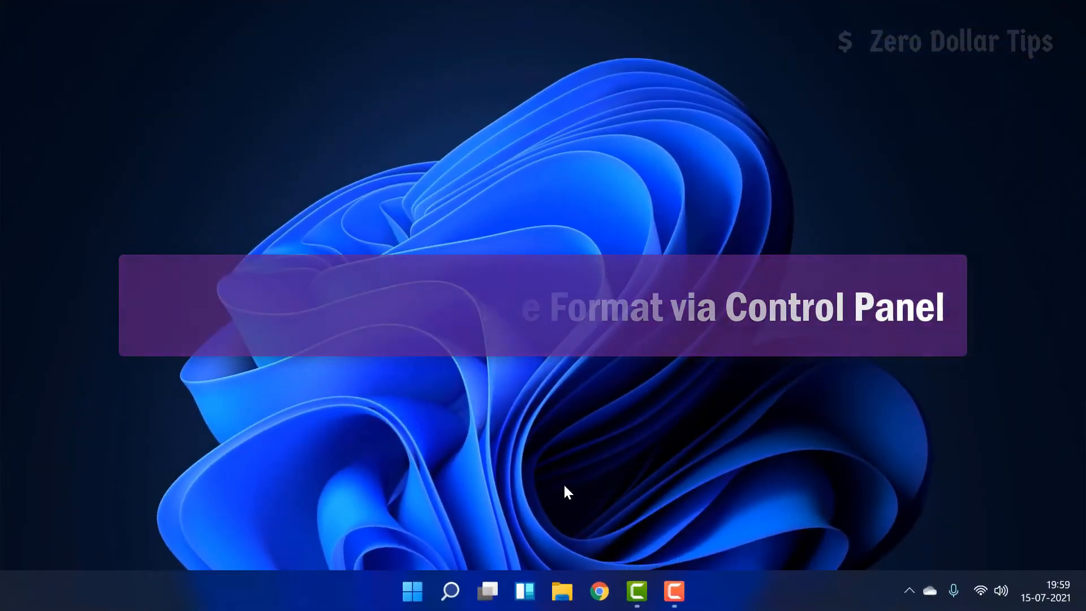
Search for "control panel", open Control Panel, and bring up the Region dialog under Clock and Region
{"action": "left_click", "coordinate": [451, 593]}
{"action": "type", "text": "con"}
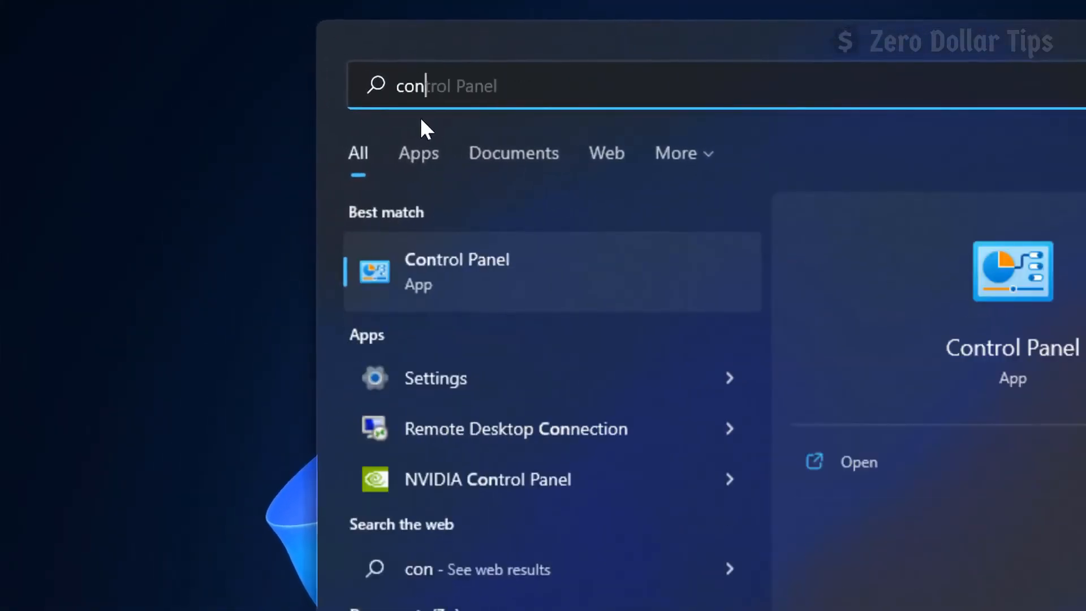
{"action": "type", "text": "trol panel"}
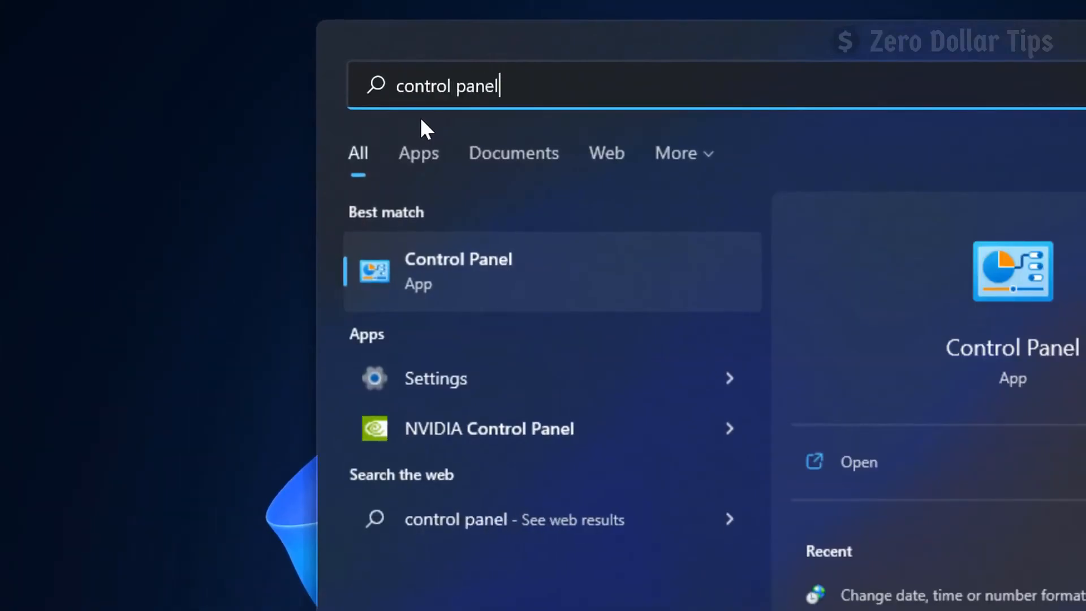
{"action": "left_click", "coordinate": [463, 277]}
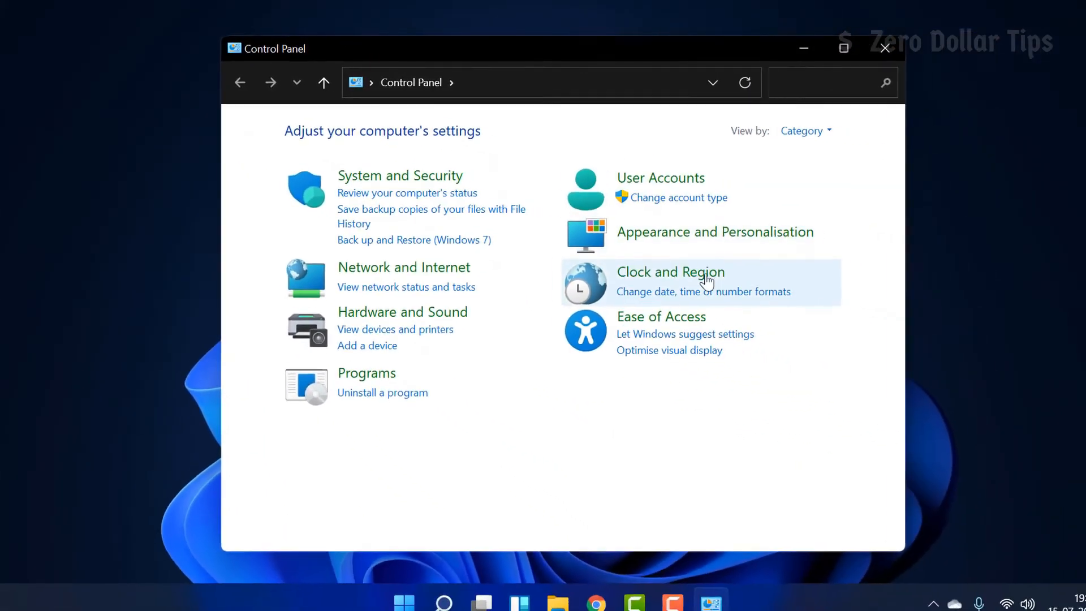
{"action": "left_click", "coordinate": [732, 282]}
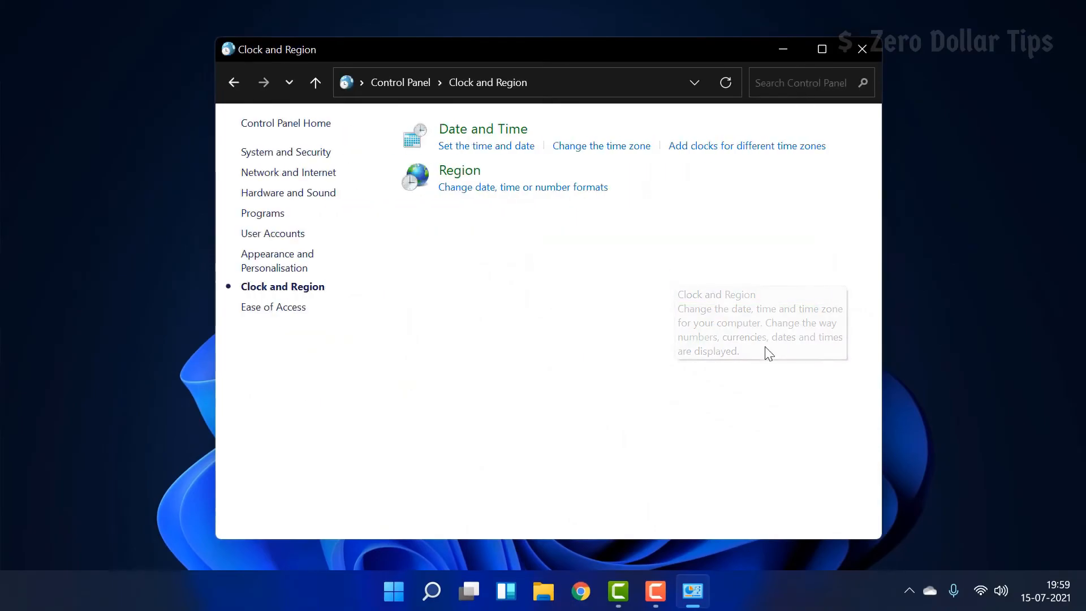
{"action": "left_click", "coordinate": [462, 180]}
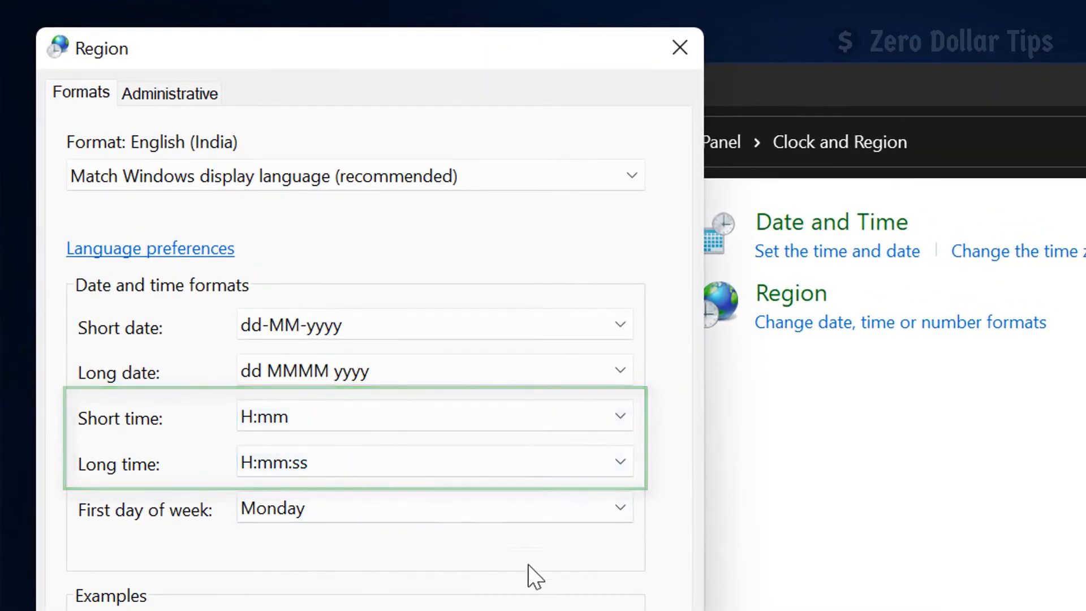
Set the short time to hh:mm tt and the long time to hh:mm:ss tt, apply the formats, and close Control Panel
{"action": "left_click", "coordinate": [291, 419]}
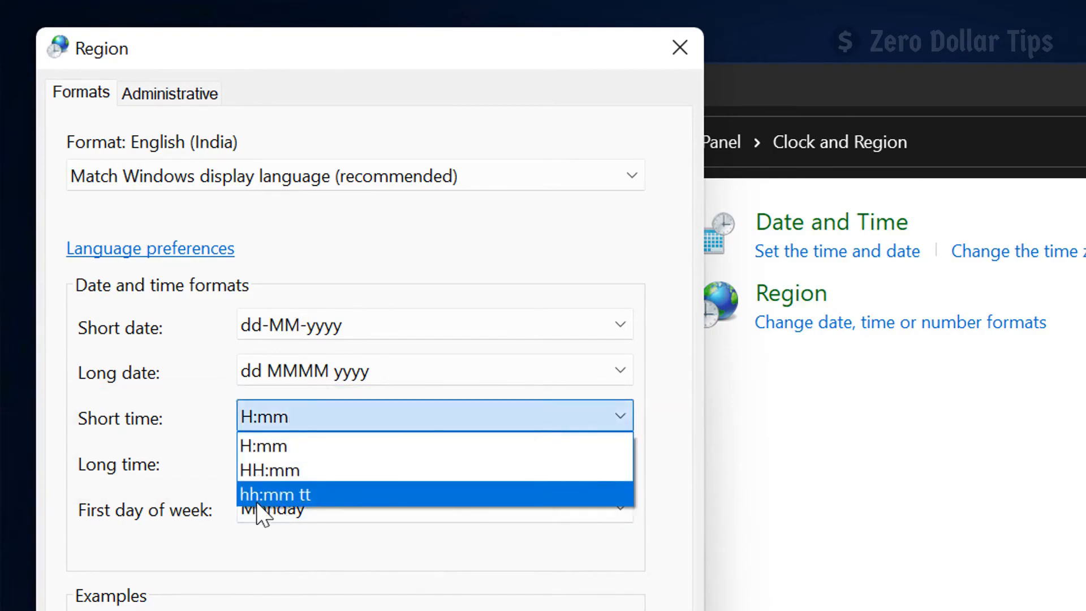
{"action": "left_click", "coordinate": [309, 497]}
{"action": "left_click", "coordinate": [331, 467]}
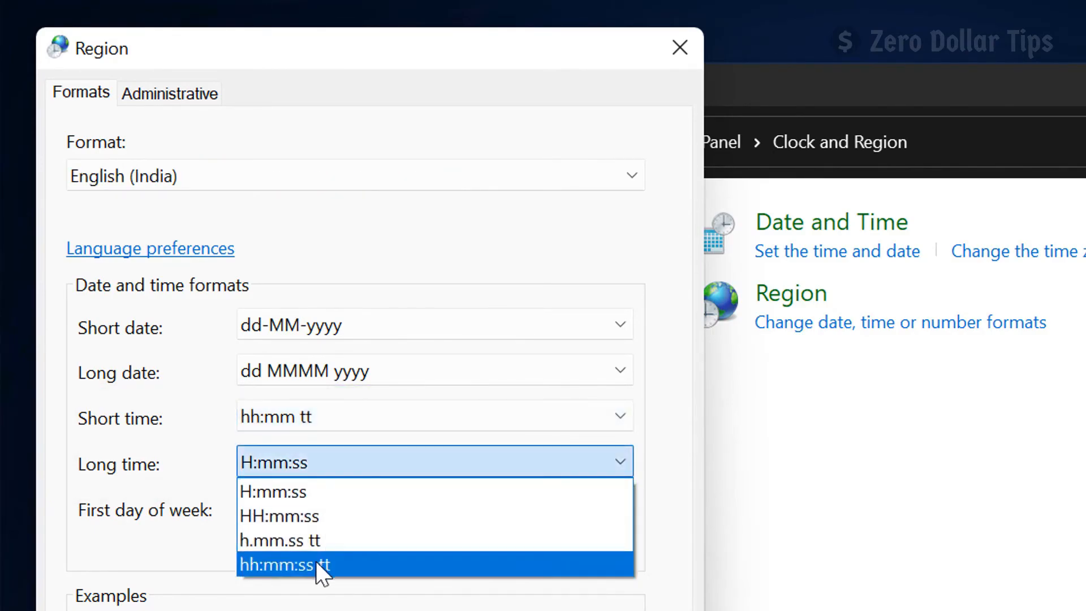
{"action": "left_click", "coordinate": [348, 562]}
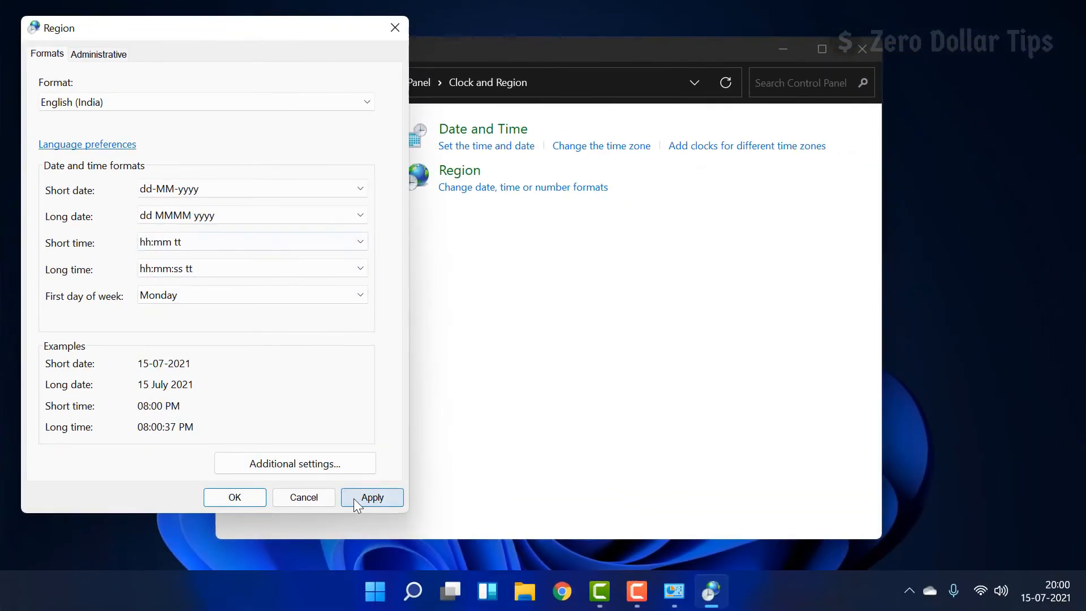
{"action": "left_click", "coordinate": [369, 495]}
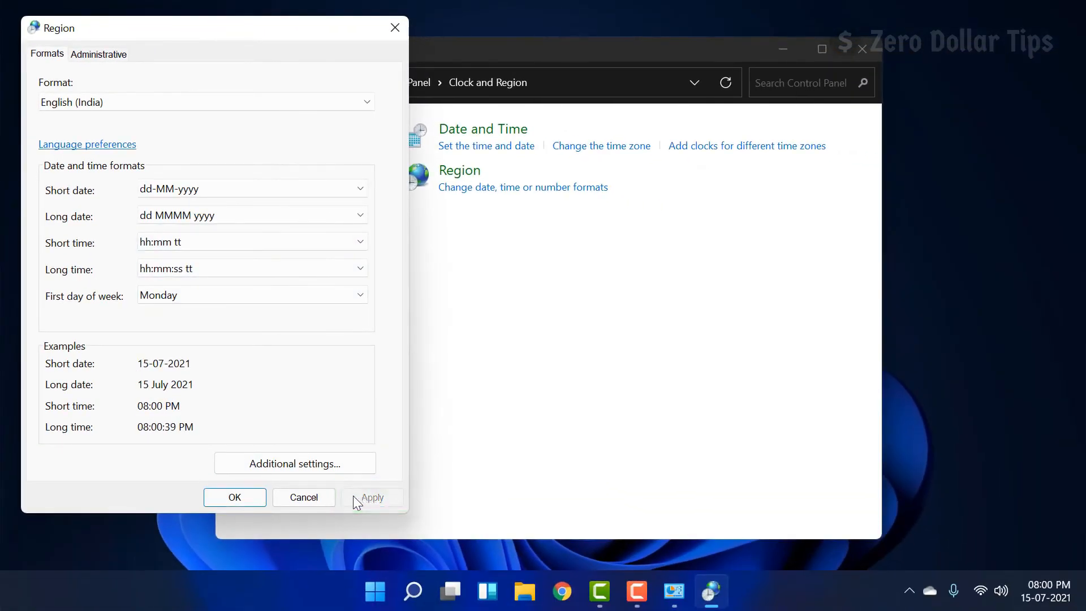
{"action": "left_click", "coordinate": [229, 497]}
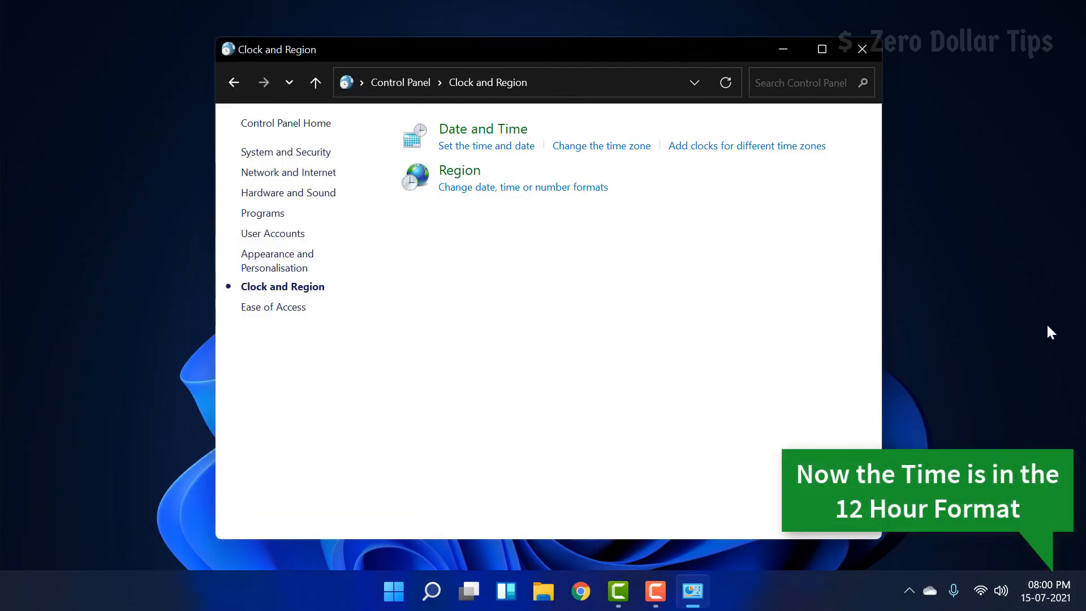
{"action": "left_click", "coordinate": [862, 49]}
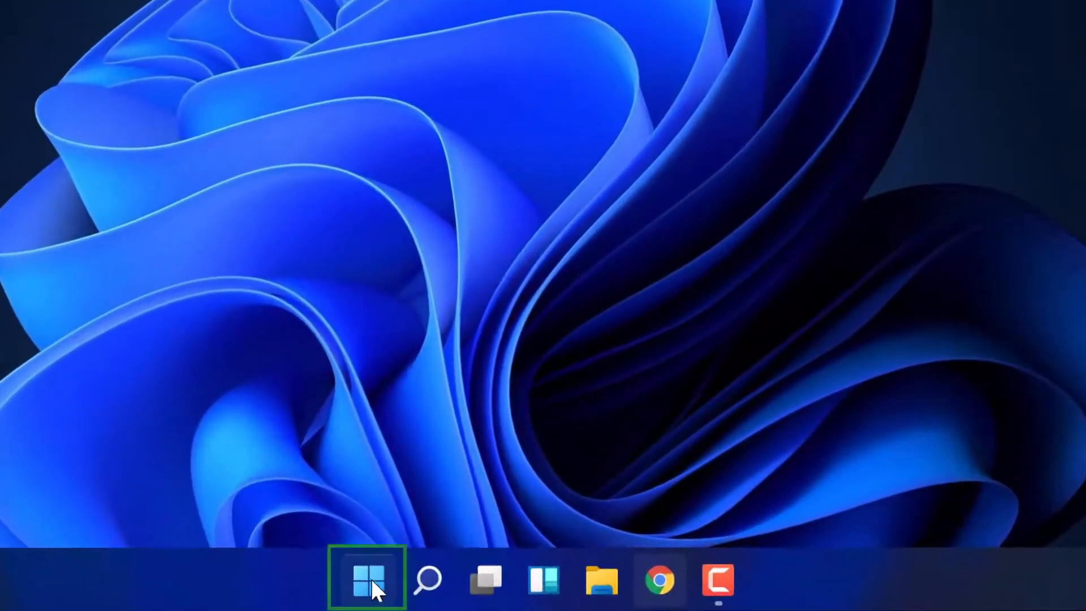
Open Windows Settings and go to the Taskbar page under Personalisation
{"action": "left_click", "coordinate": [369, 576]}
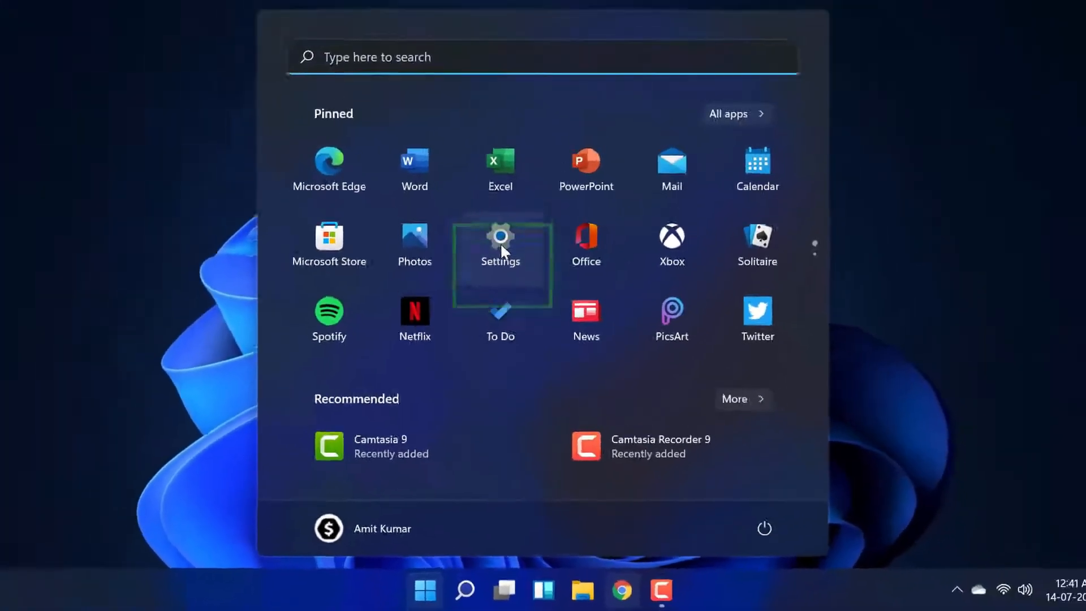
{"action": "left_click", "coordinate": [504, 262]}
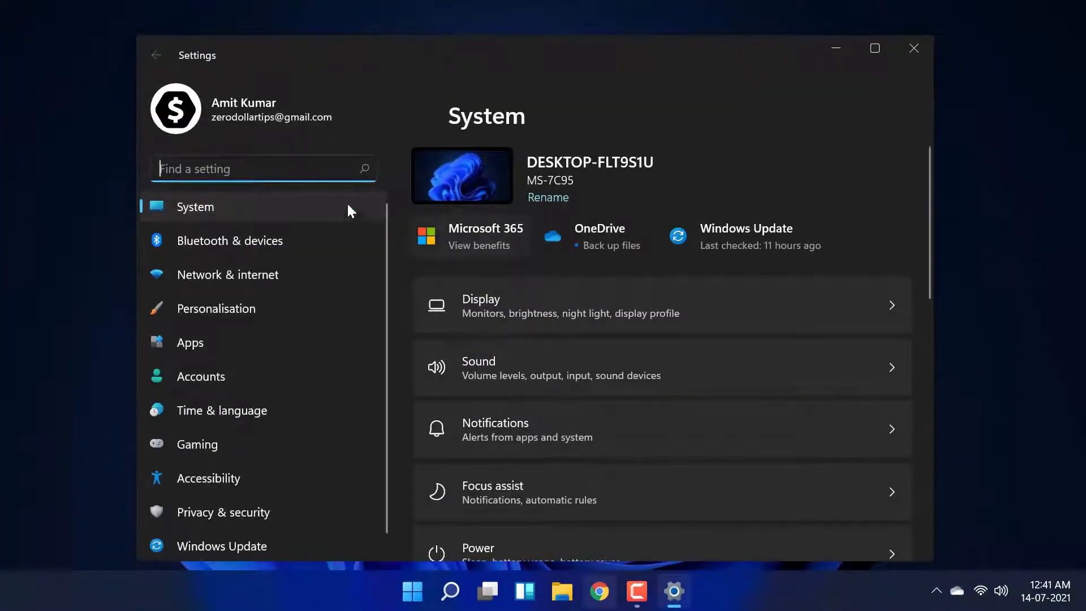
{"action": "left_click", "coordinate": [244, 309]}
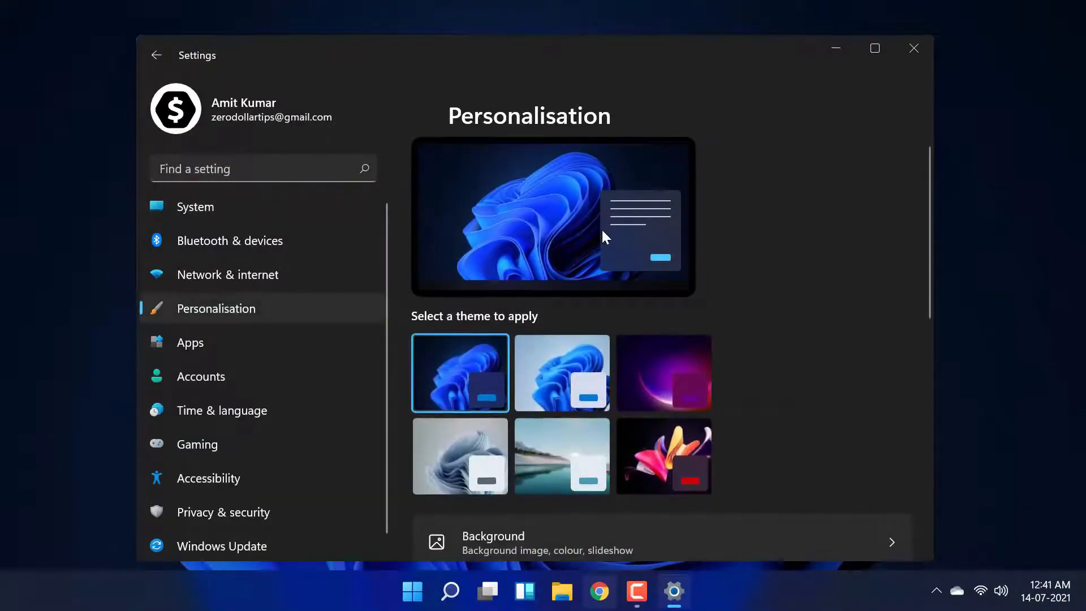
{"action": "scroll", "coordinate": [600, 229], "scroll_direction": "down", "scroll_amount": 3}
{"action": "scroll", "coordinate": [603, 237], "scroll_direction": "down", "scroll_amount": 5}
{"action": "left_click", "coordinate": [475, 367]}
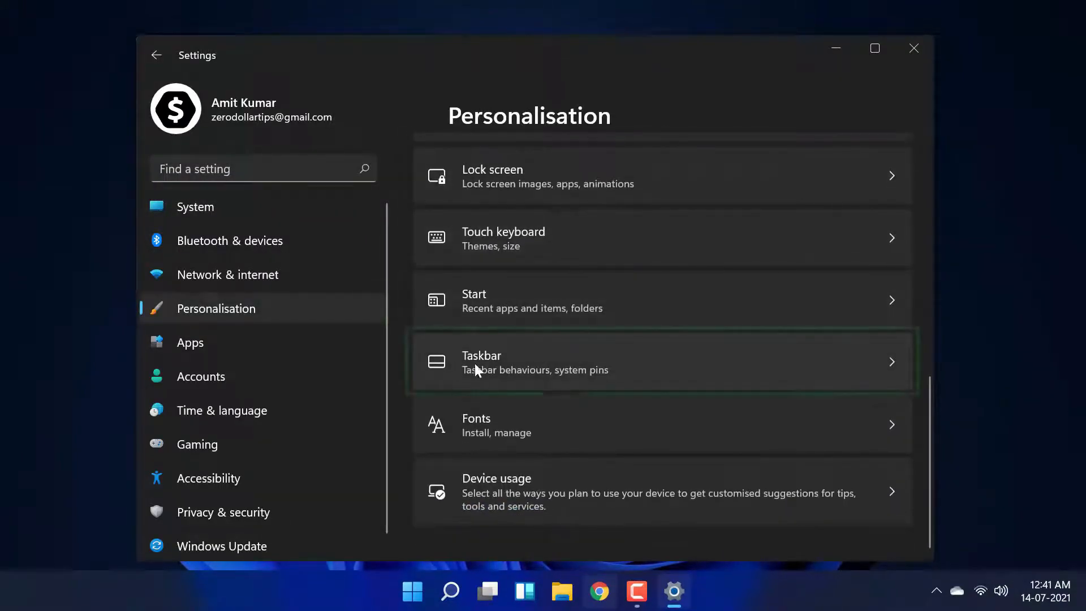
{"action": "left_click", "coordinate": [611, 356]}
Enable "Automatically hide the taskbar" under Taskbar behaviours, then minimize Settings
{"action": "scroll", "coordinate": [586, 228], "scroll_direction": "down", "scroll_amount": 3}
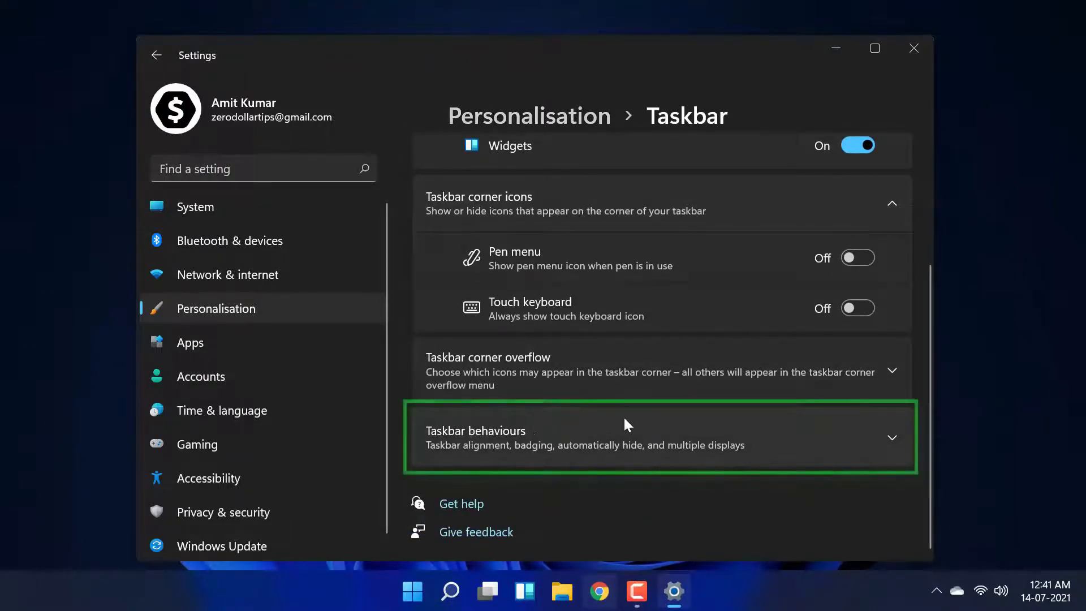
{"action": "left_click", "coordinate": [781, 436]}
{"action": "scroll", "coordinate": [779, 437], "scroll_direction": "down", "scroll_amount": 3}
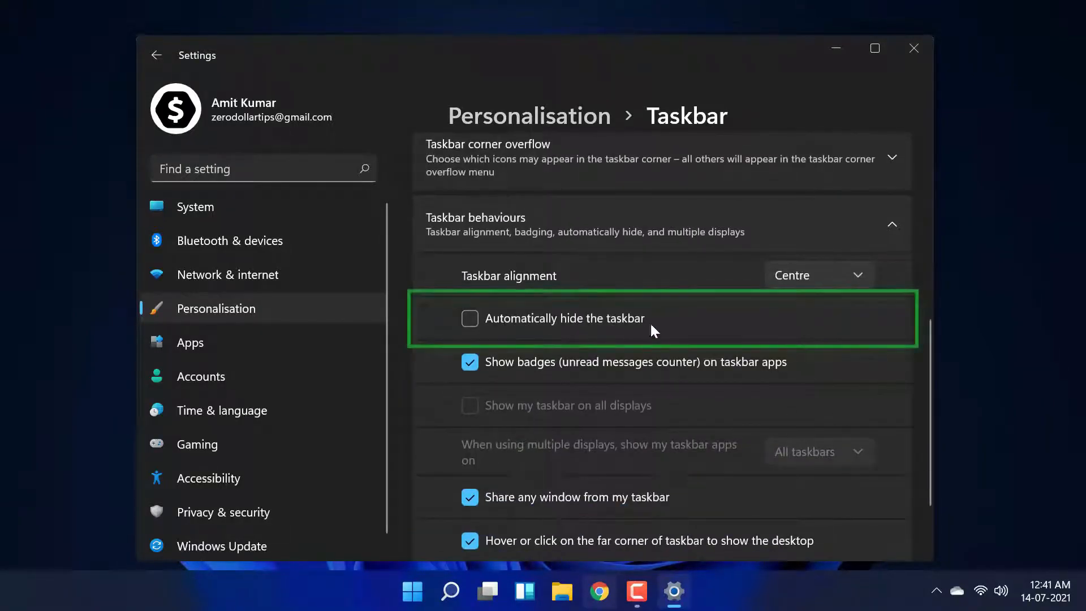
{"action": "left_click", "coordinate": [469, 318]}
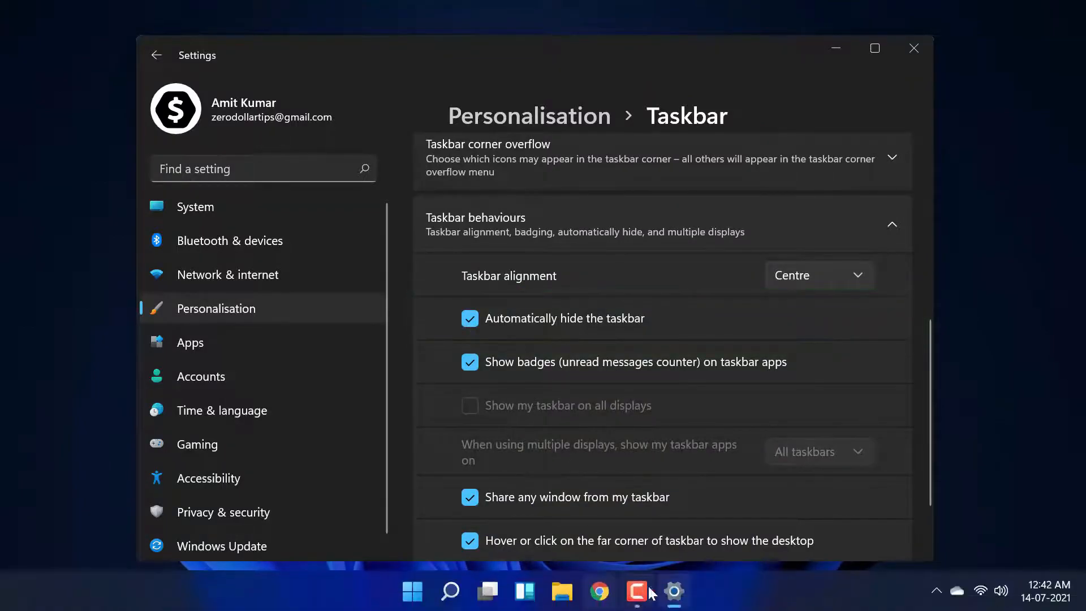
{"action": "left_click", "coordinate": [837, 47]}
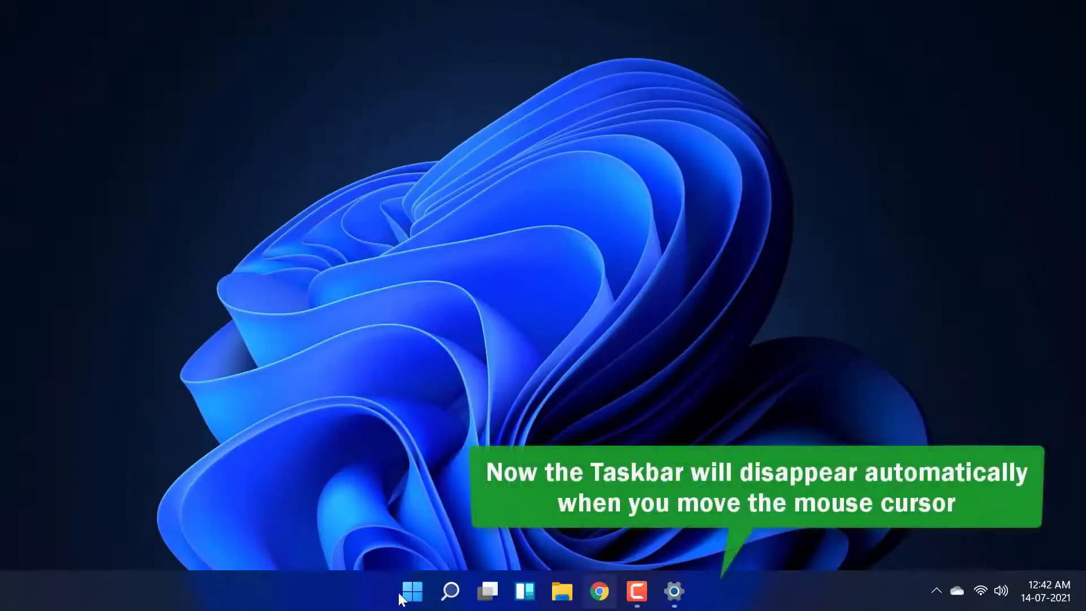